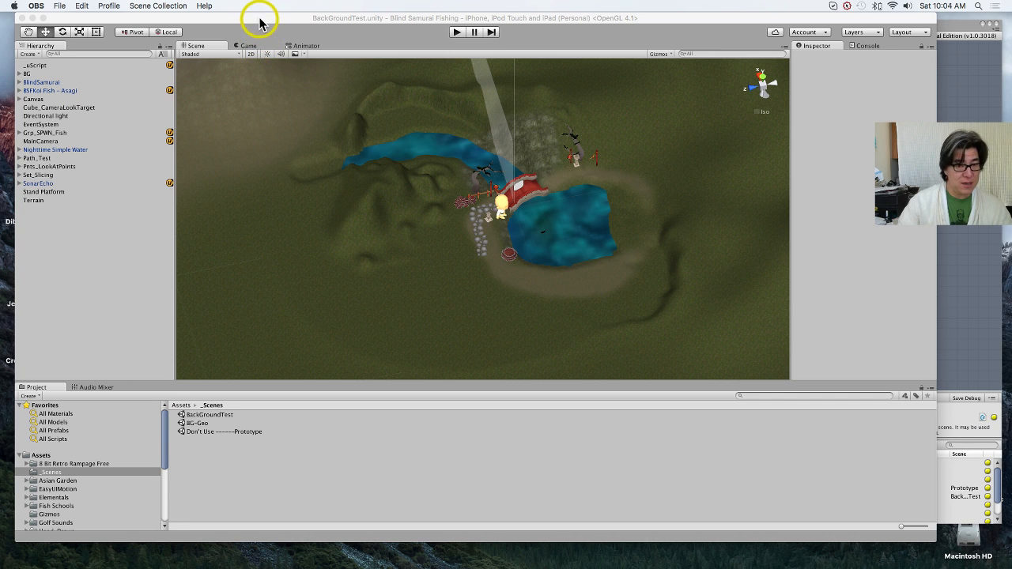
Step: Play-test the BackGroundTest scene, using Slice and casting in the pond to try the fishing and slicing cycle, and stop play mode
drag(261, 20, 252, 10)
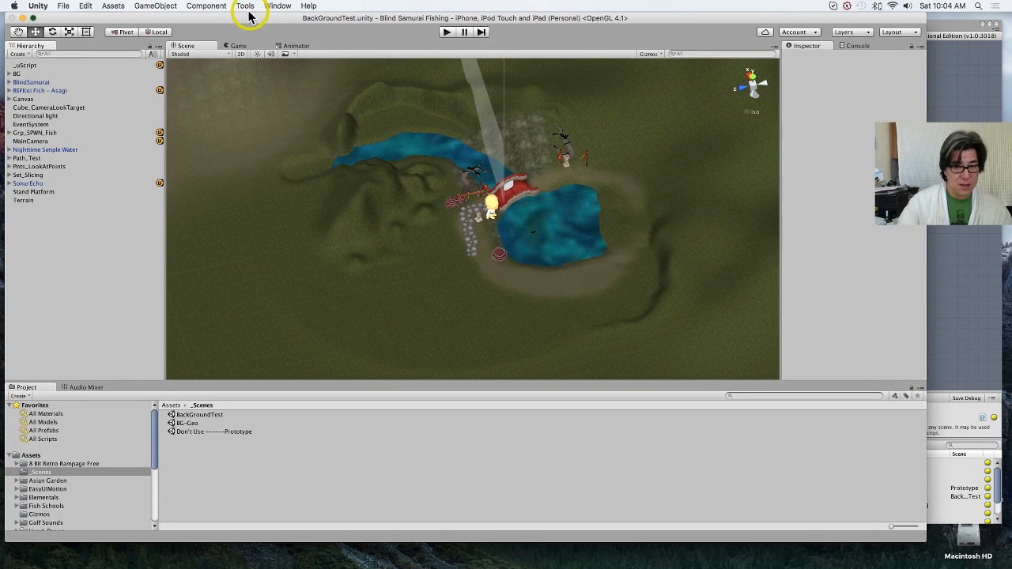
click(445, 32)
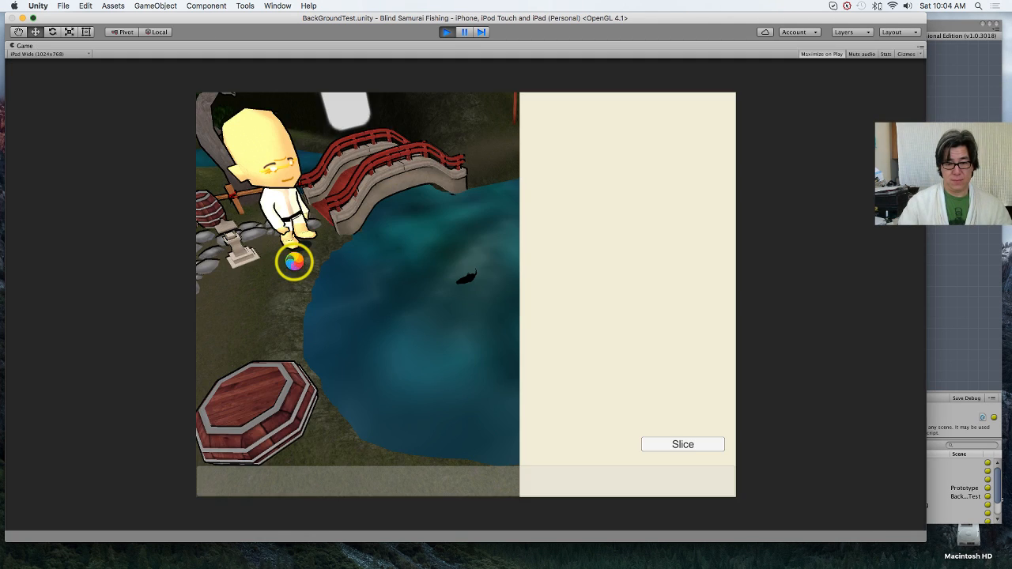
click(665, 446)
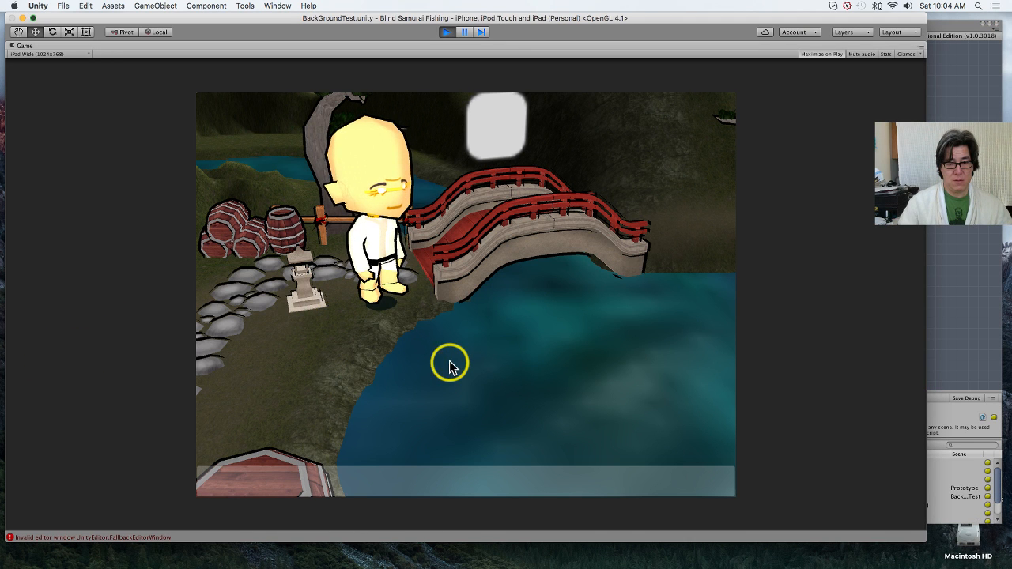
click(450, 363)
click(535, 375)
click(611, 400)
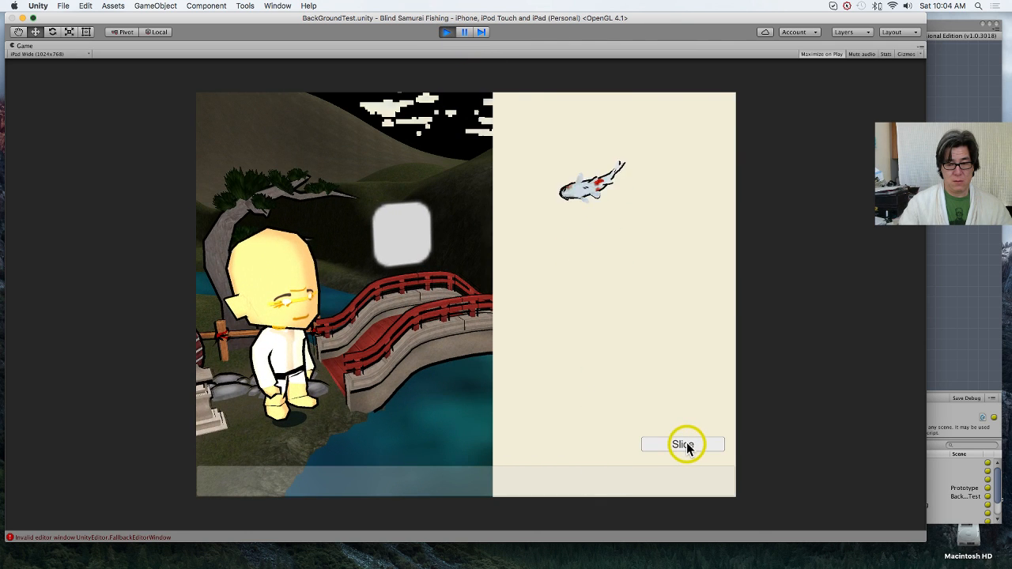
click(684, 445)
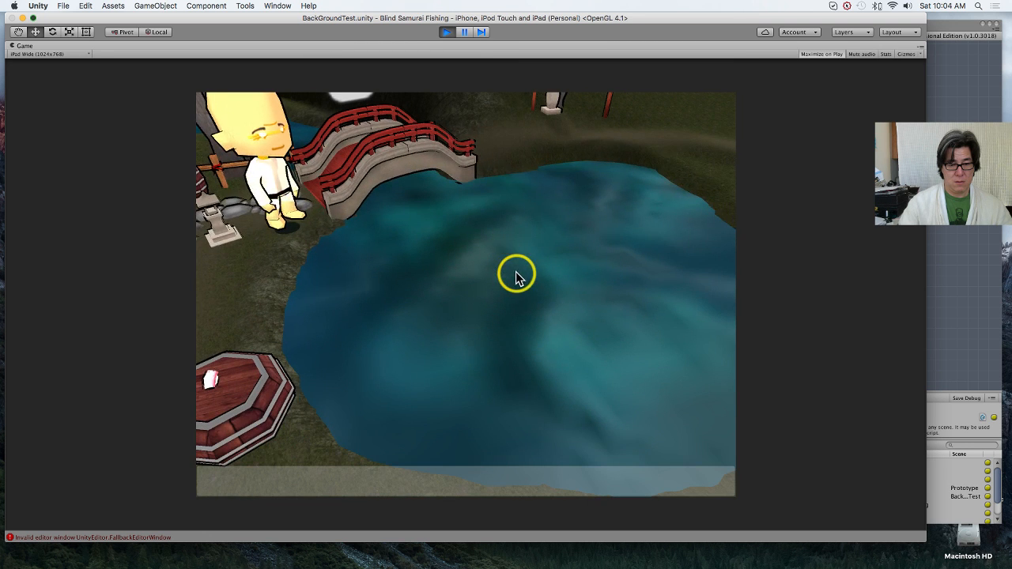
click(449, 32)
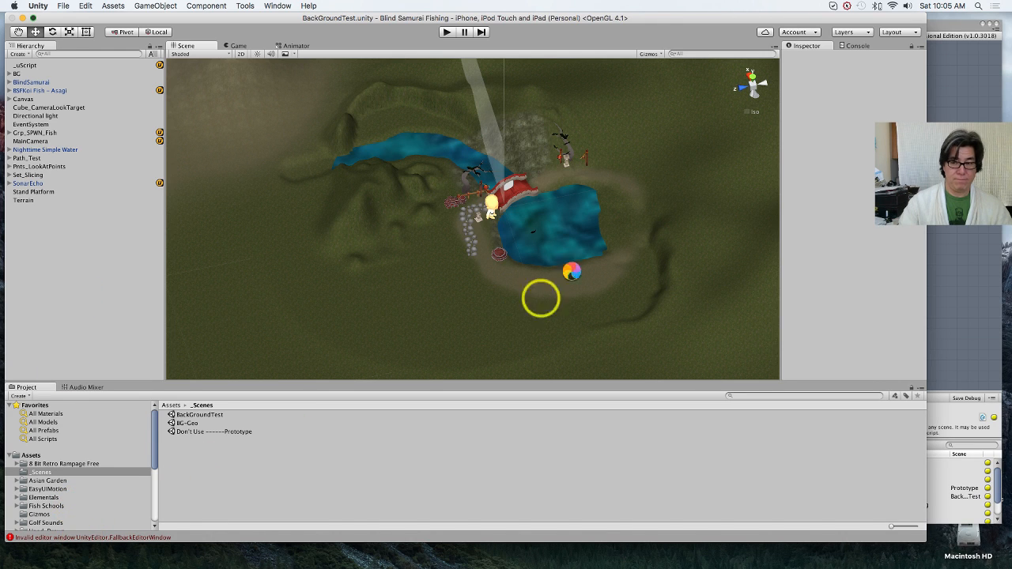
Step: Check the error in the Console and turn off Maximize on Play for the Game view
click(854, 45)
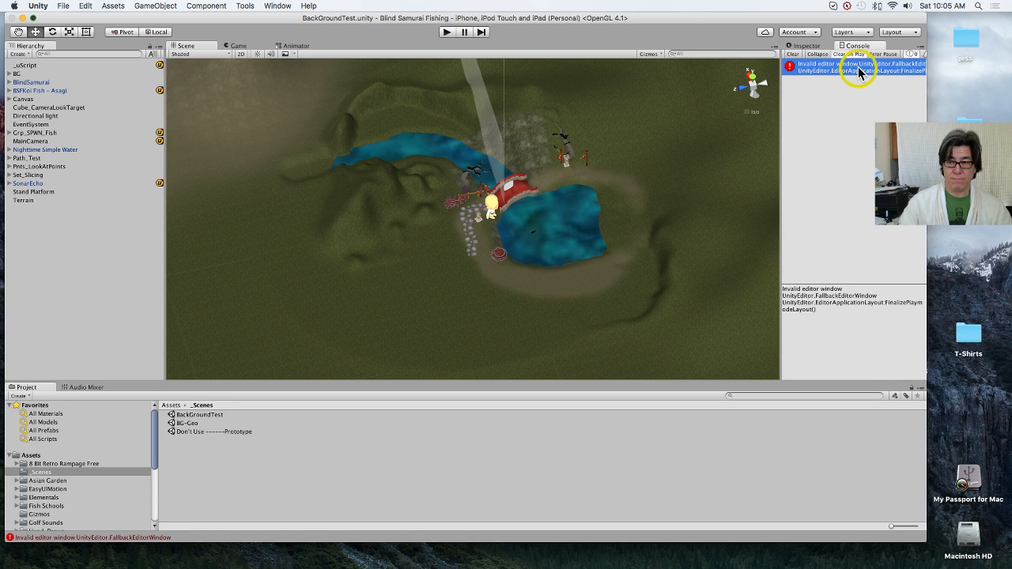
click(241, 46)
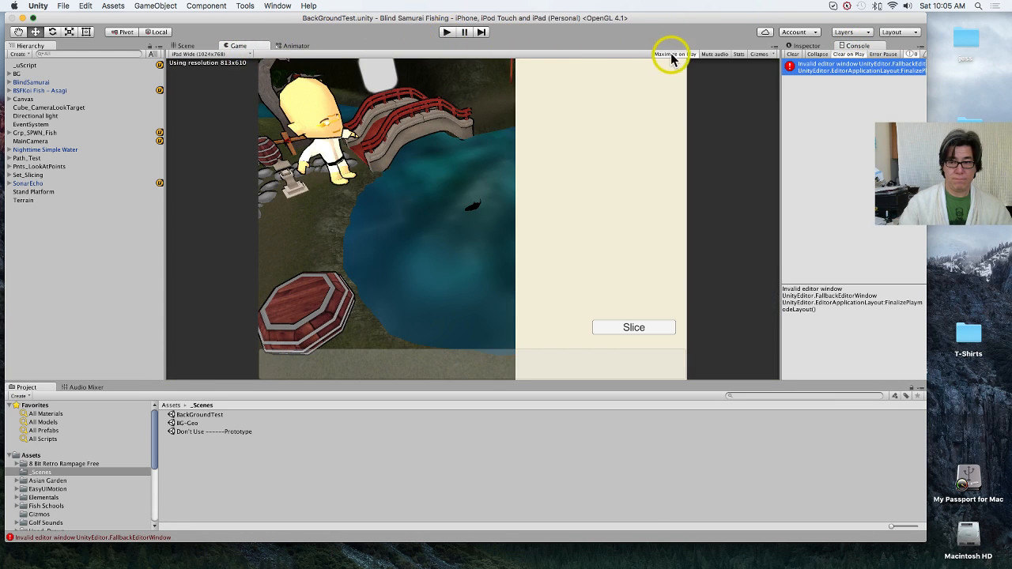
Step: Run the scene again inside the editor layout, repeat the fishing and Slice actions, and stop play mode
click(448, 32)
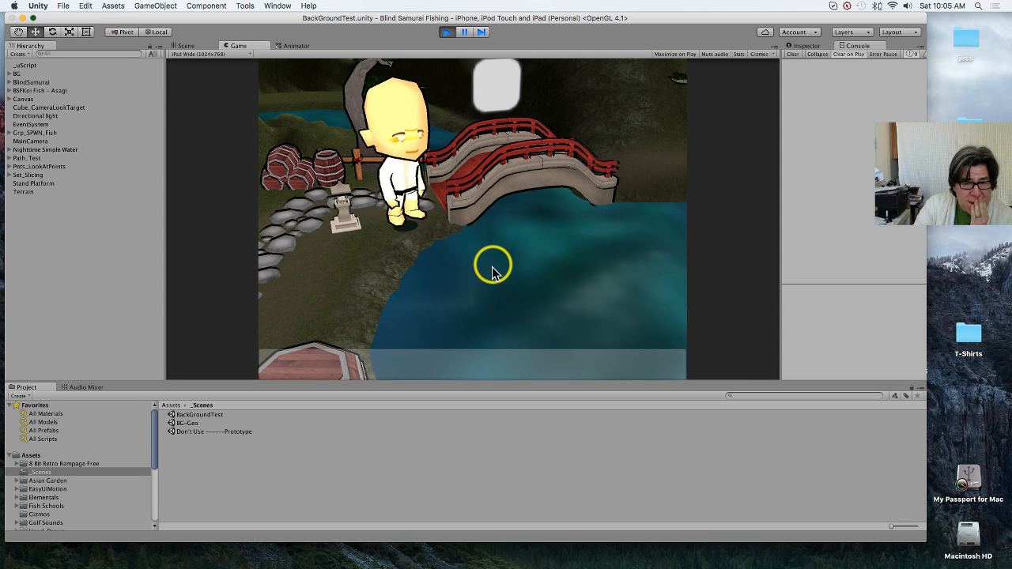
click(554, 313)
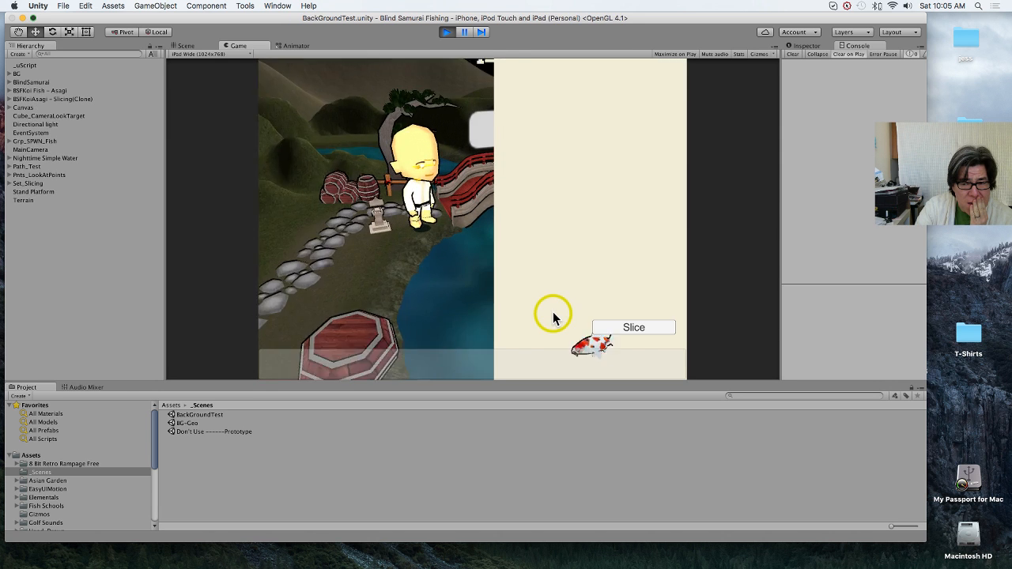
click(636, 330)
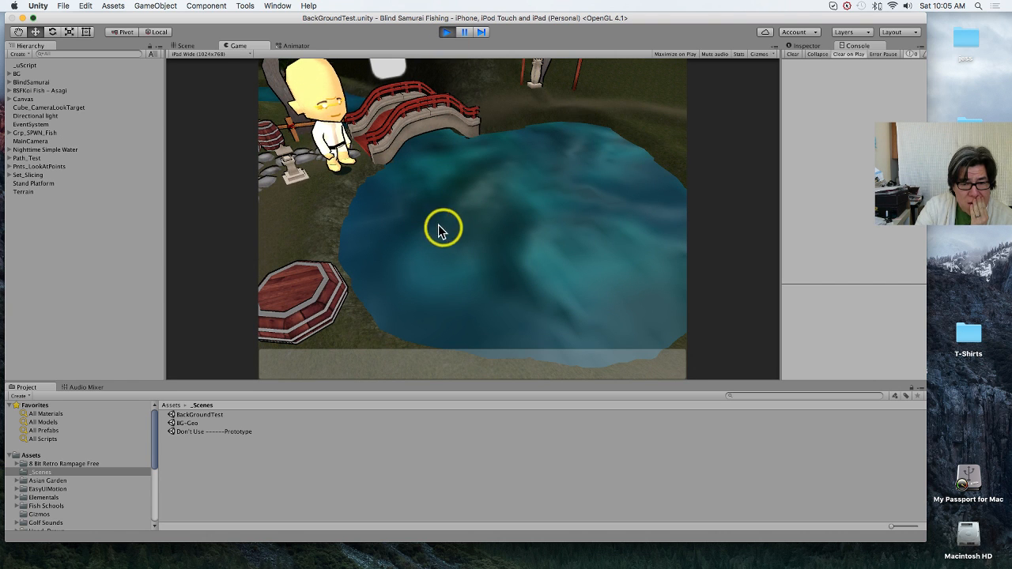
click(402, 219)
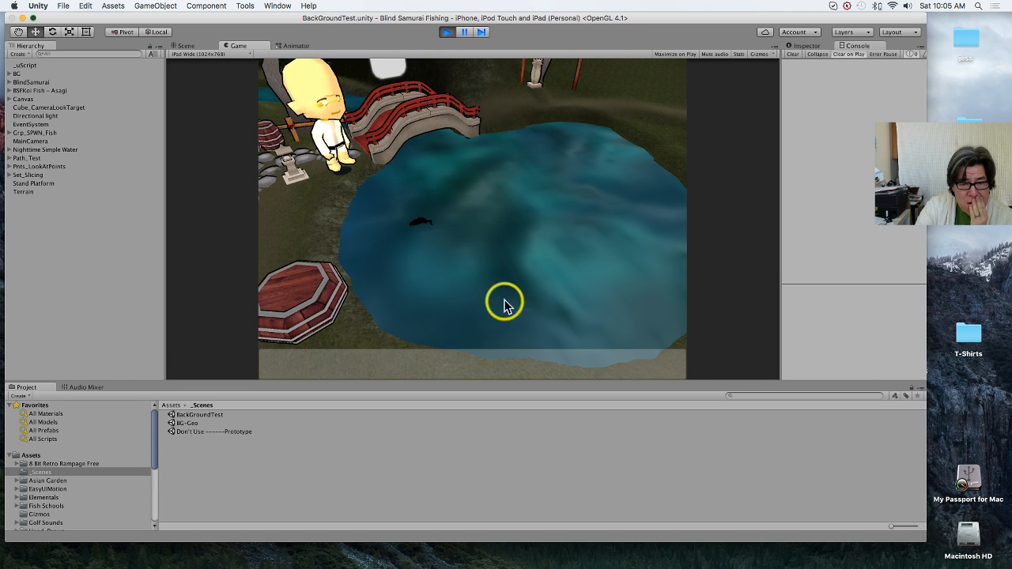
click(635, 327)
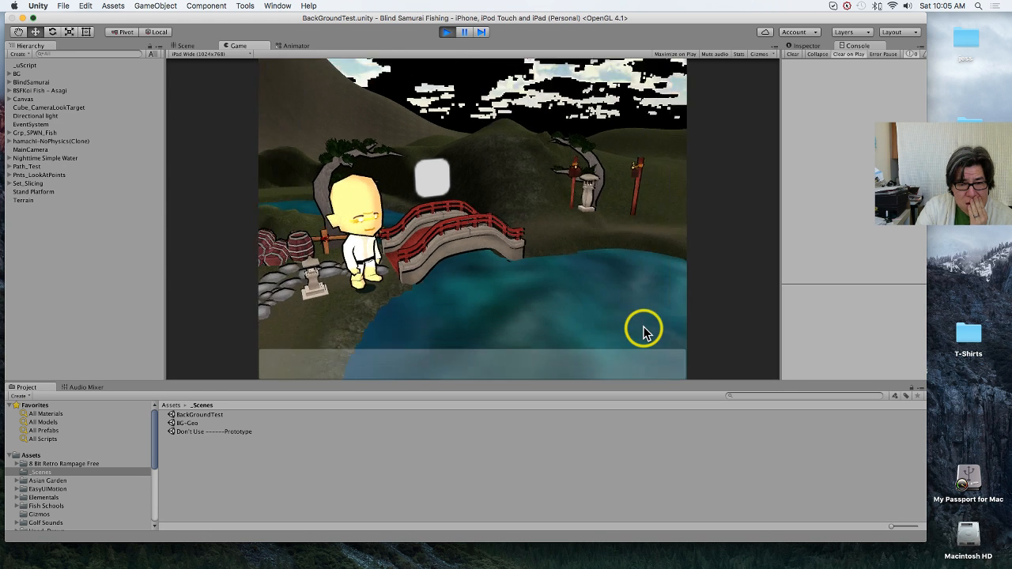
click(447, 31)
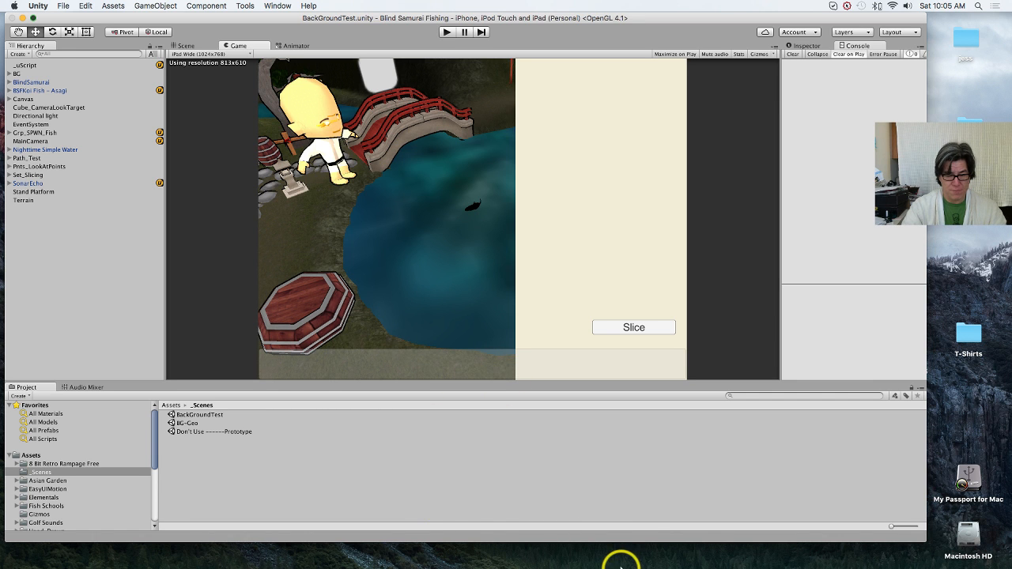
Step: Switch to Chrome and search Google Images for "people head icon" in a new tab
mouse_move(649, 551)
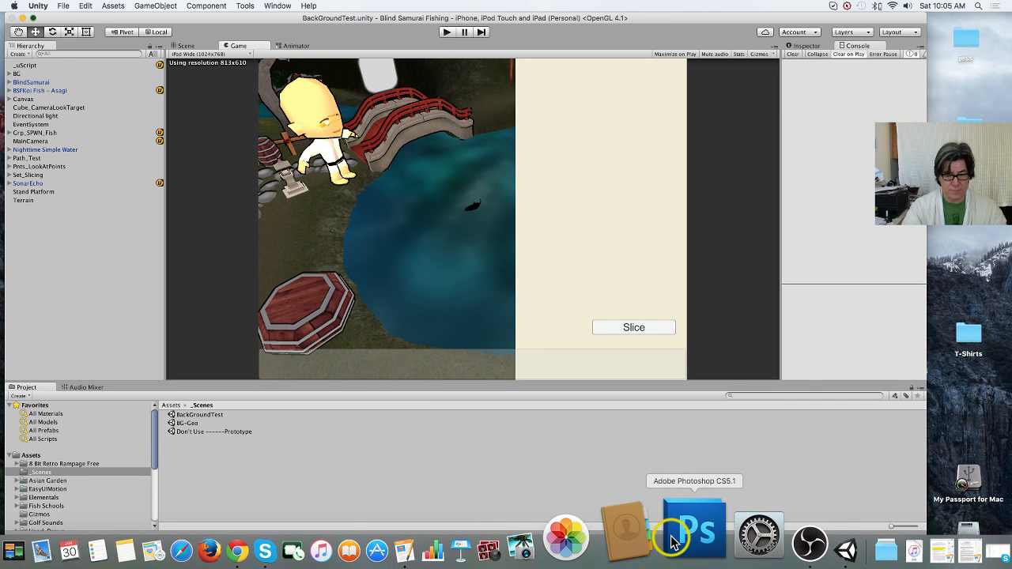
click(309, 542)
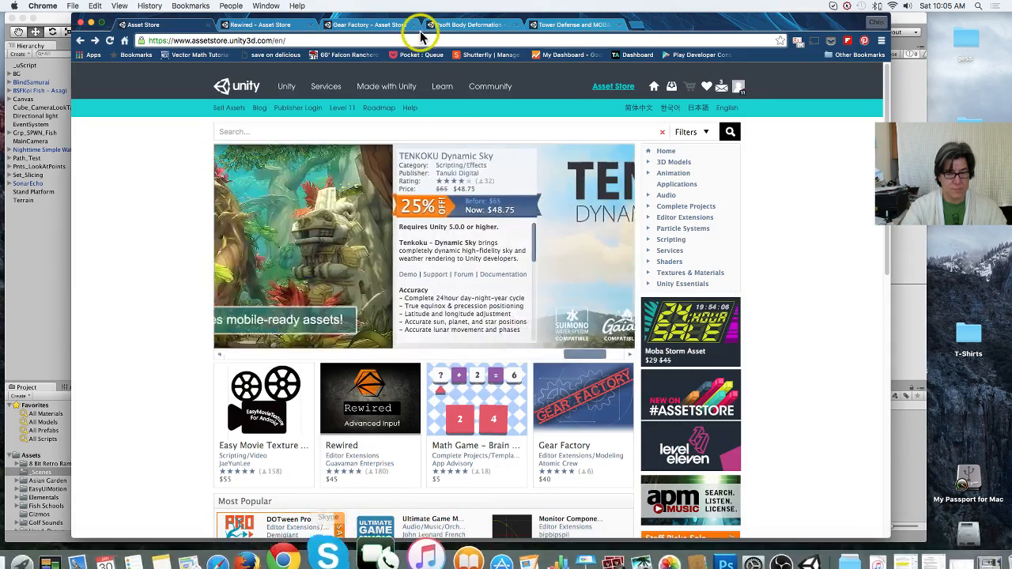
click(638, 26)
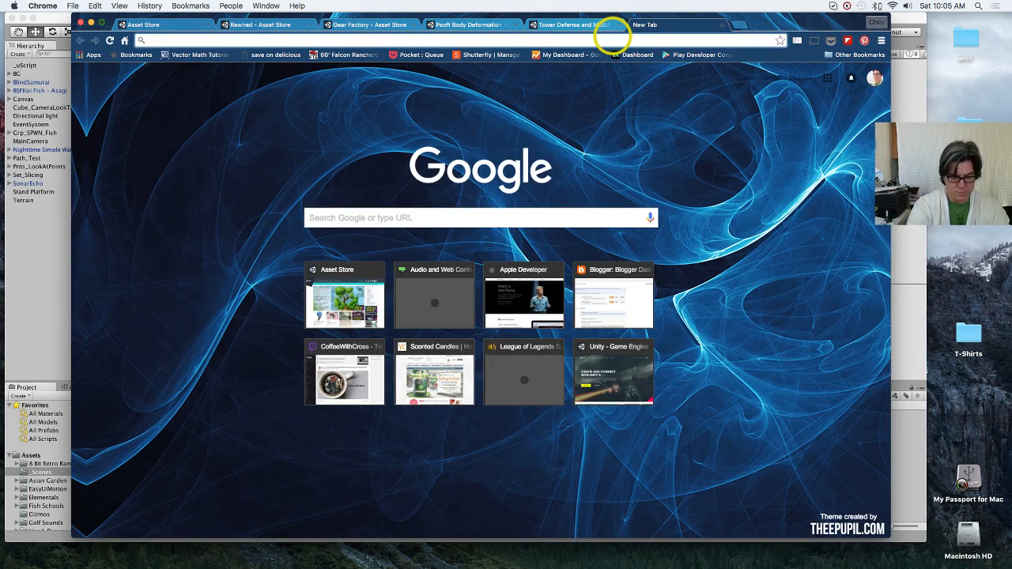
text(people)
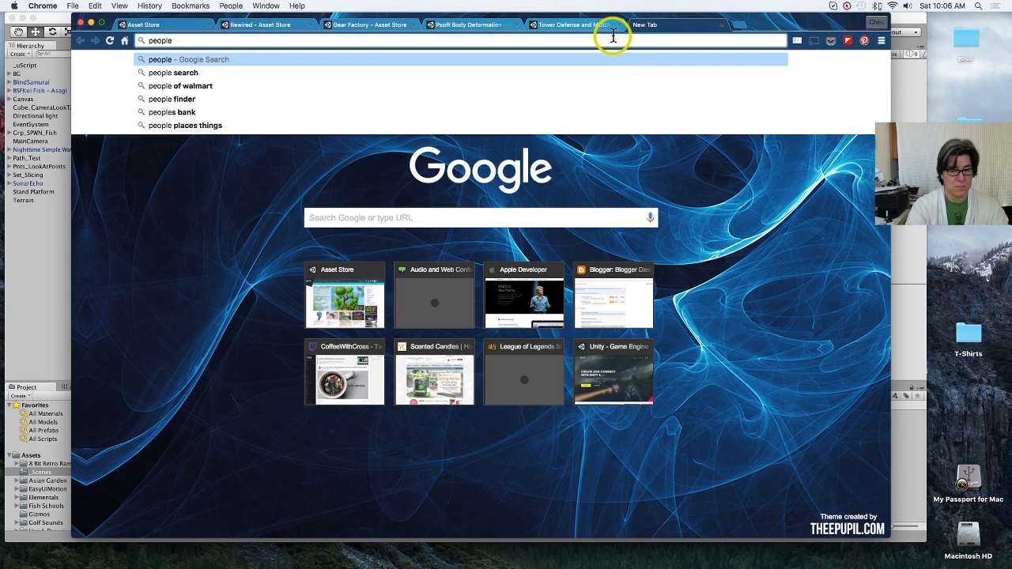
text( head icon)
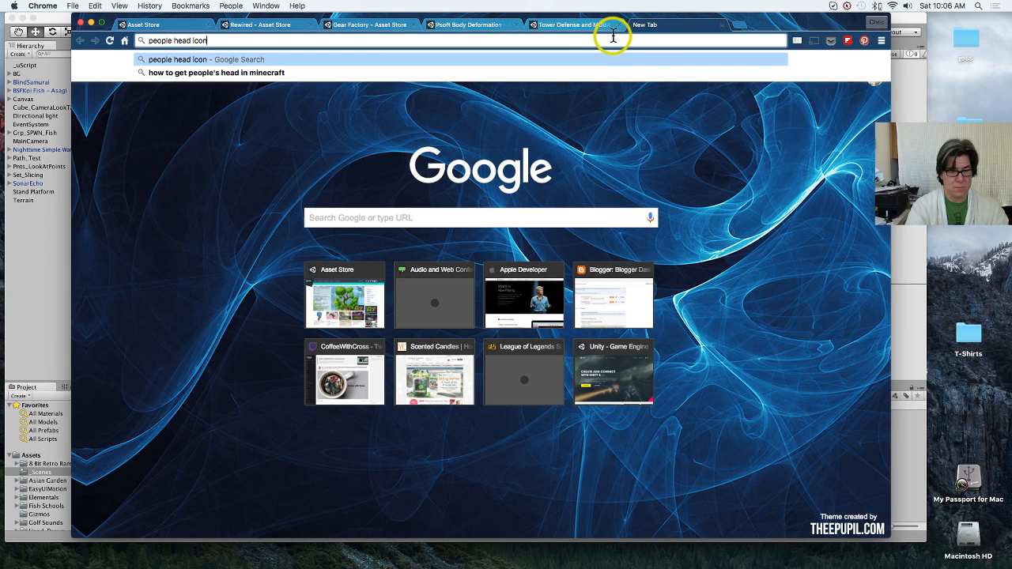
key(Return)
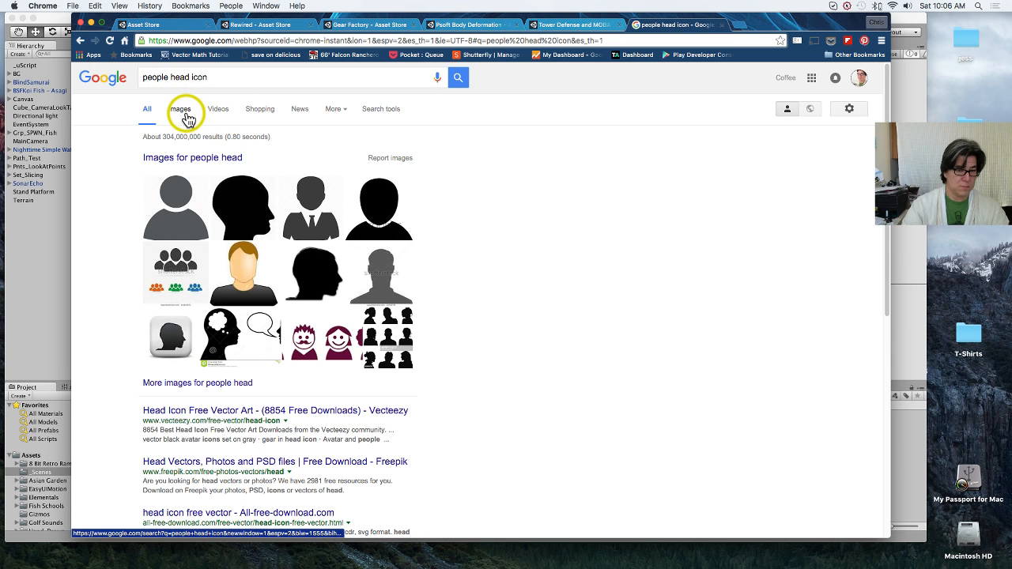
click(183, 113)
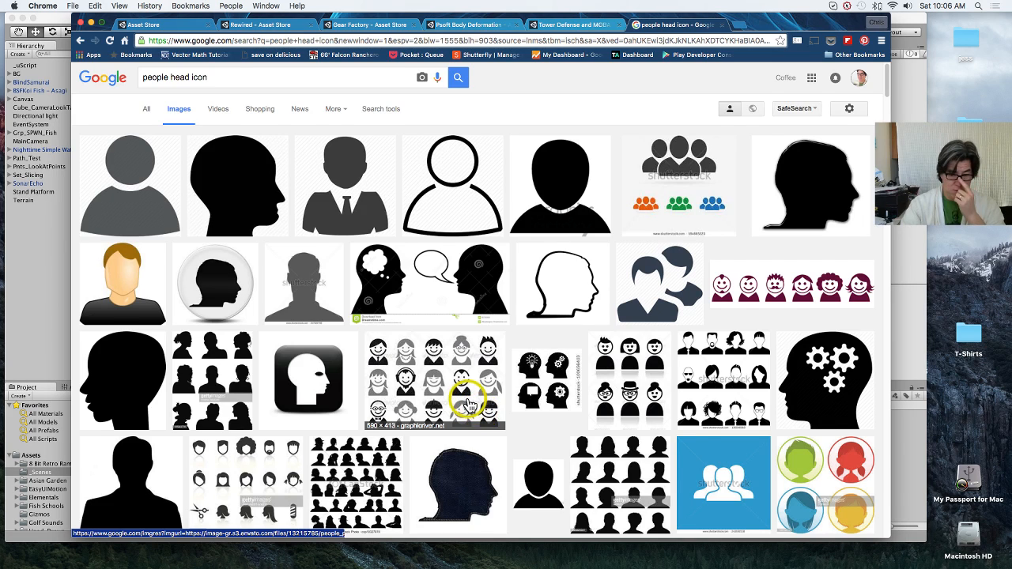
Step: Start saving the grey head-and-shoulders icon from iconfinder.com, choosing Projects > Blind Samurai Fishing > Assets > Resources as the destination folder
scroll(463, 391, down, 2)
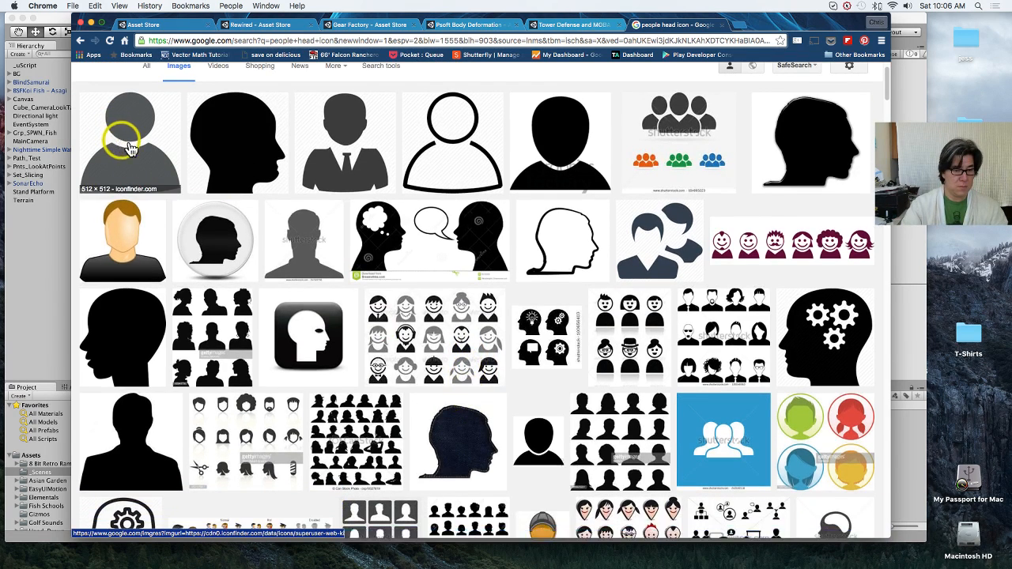
click(114, 146)
right_click(323, 291)
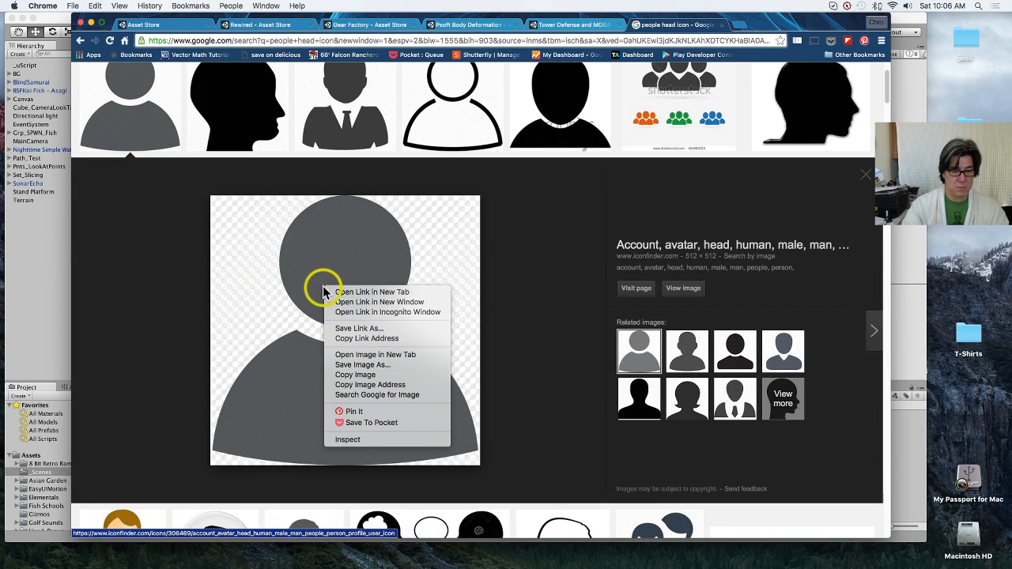
click(375, 366)
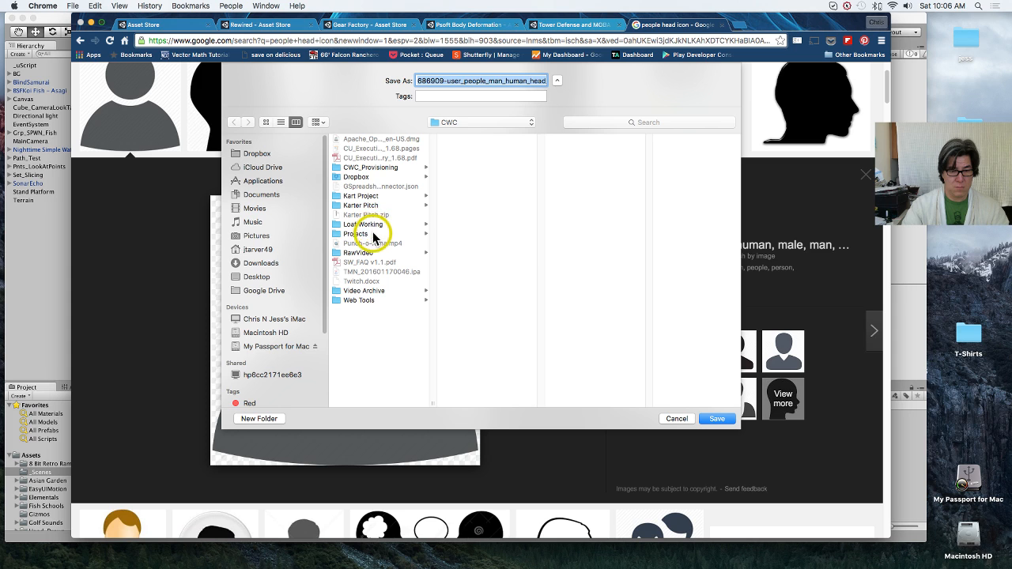
click(369, 233)
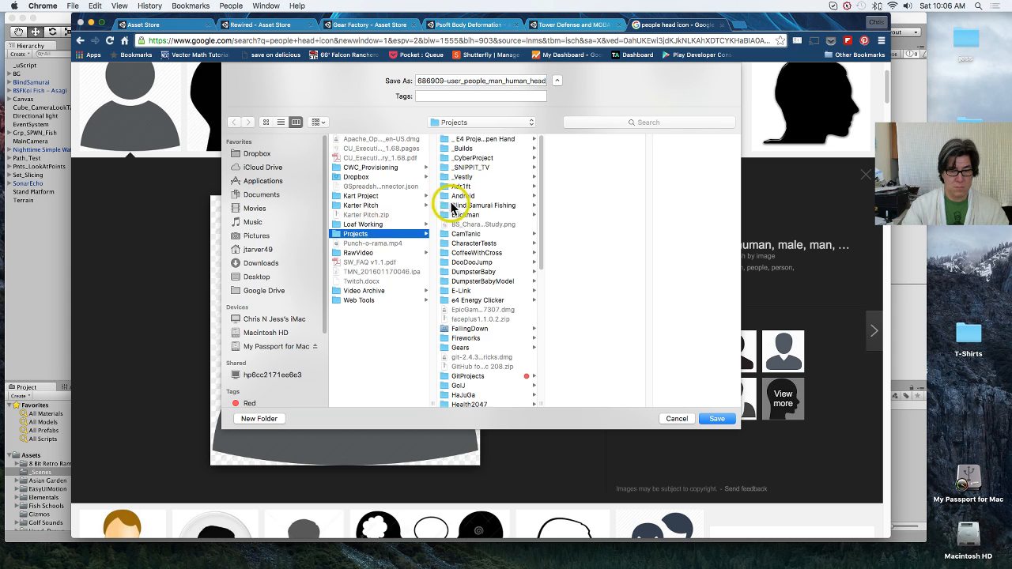
click(498, 208)
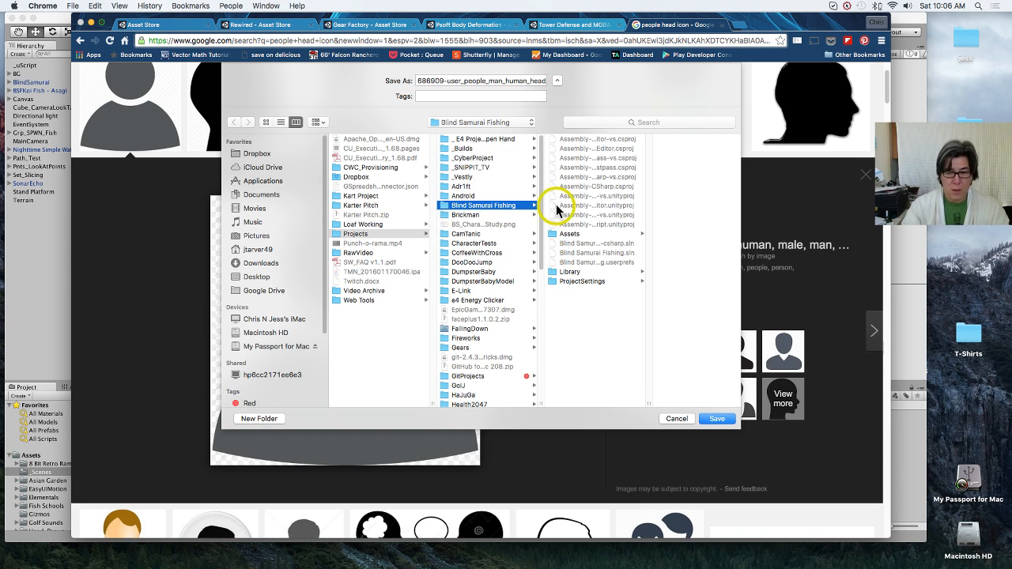
click(598, 235)
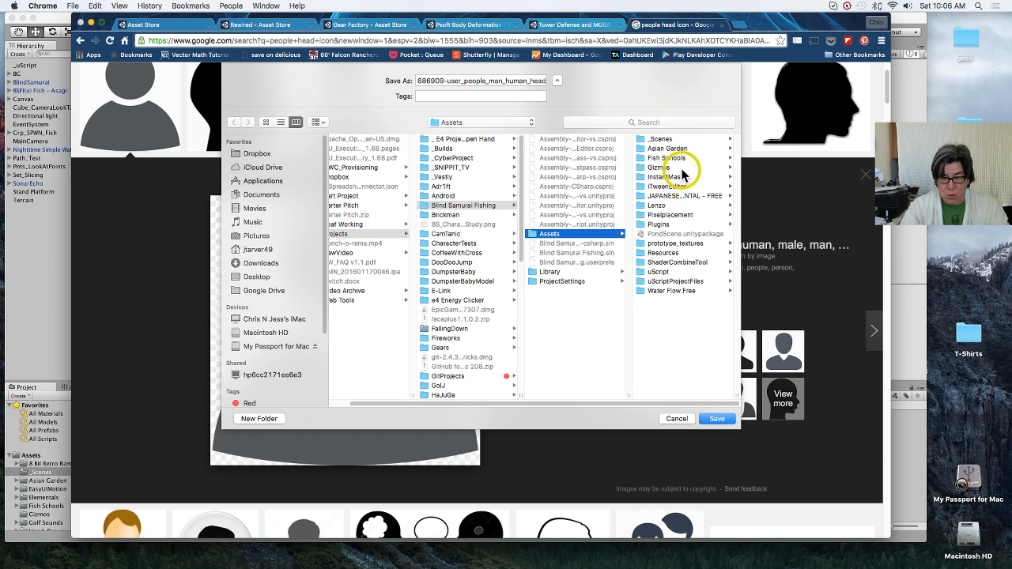
click(691, 253)
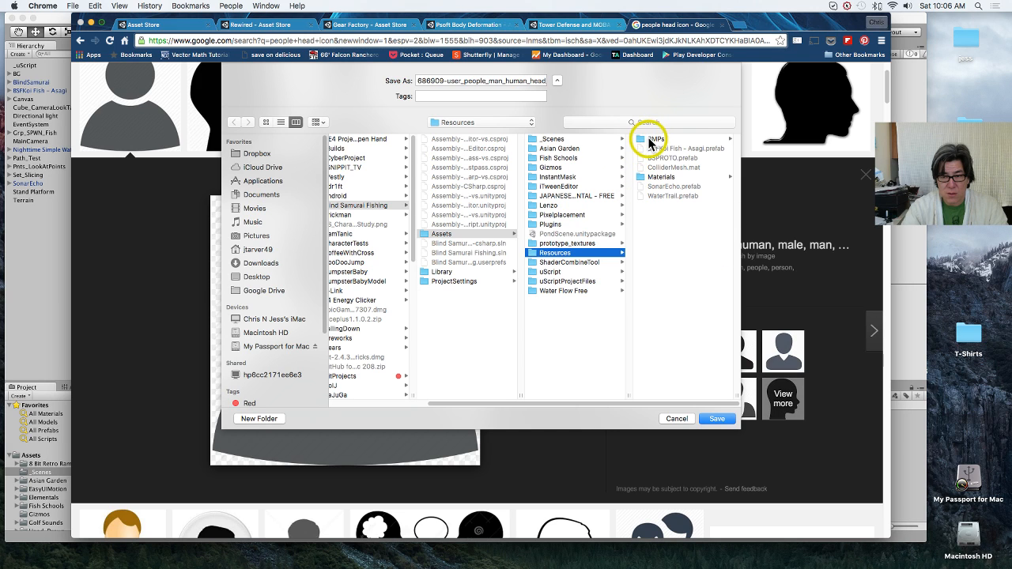
Step: Name the image file Generic_Head.png and save it in the Resources folder
click(505, 83)
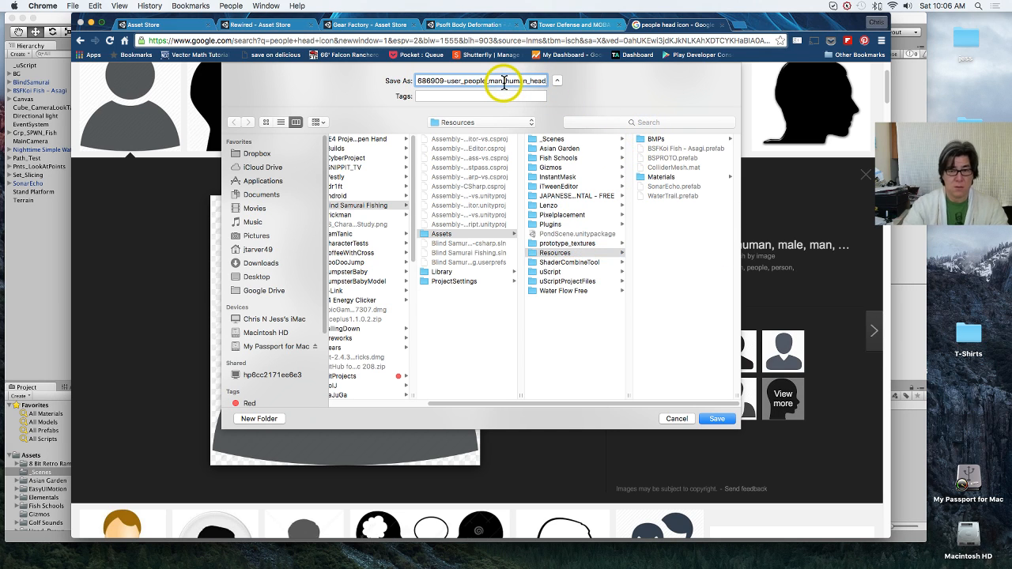
key(Right)
key(Right)
key(Right)
key(Right)
key(Right)
key(Right)
key(Right)
key(Right)
key(Right)
key(Right)
key(Right)
key(Right)
key(Right)
key(Right)
key(Right)
key(Right)
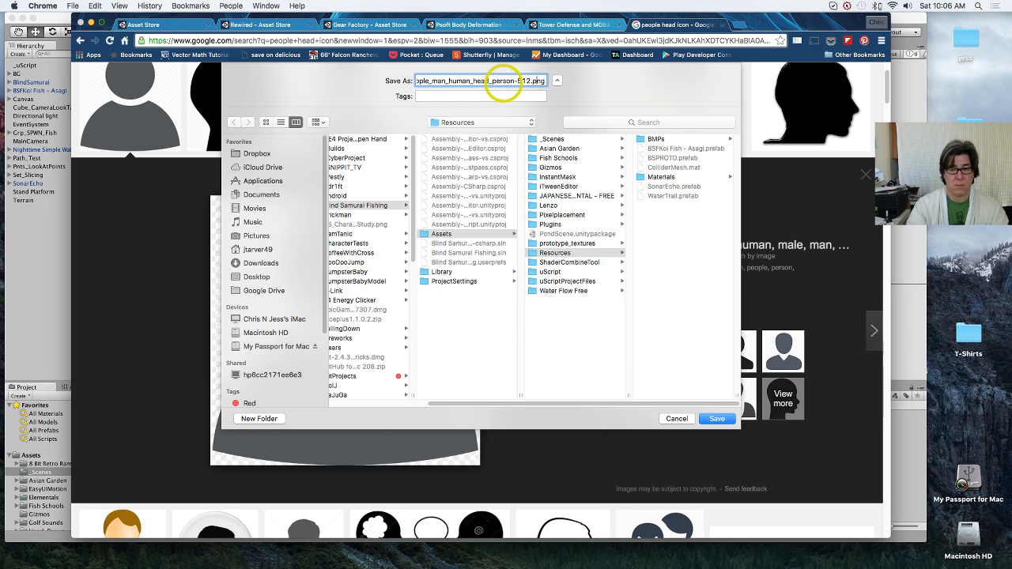
key(BackSpace)
key(BackSpace)
key(BackSpace)
key(BackSpace)
key(BackSpace)
key(BackSpace)
key(BackSpace)
key(BackSpace)
key(BackSpace)
key(BackSpace)
key(BackSpace)
key(BackSpace)
key(BackSpace)
key(BackSpace)
key(BackSpace)
key(BackSpace)
key(BackSpace)
key(BackSpace)
key(BackSpace)
key(BackSpace)
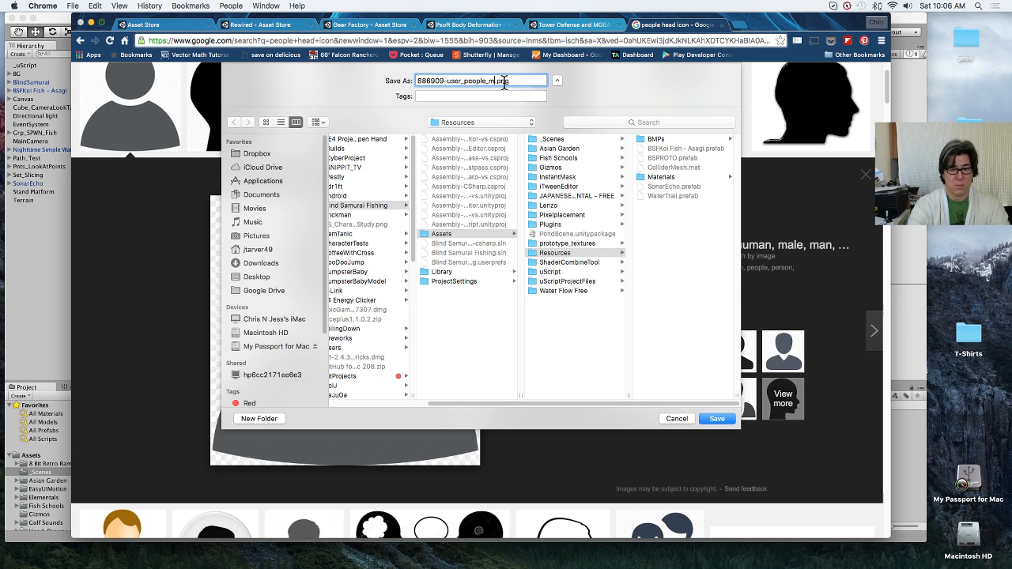
key(BackSpace)
key(BackSpace)
key(BackSpace)
key(BackSpace)
text(G)
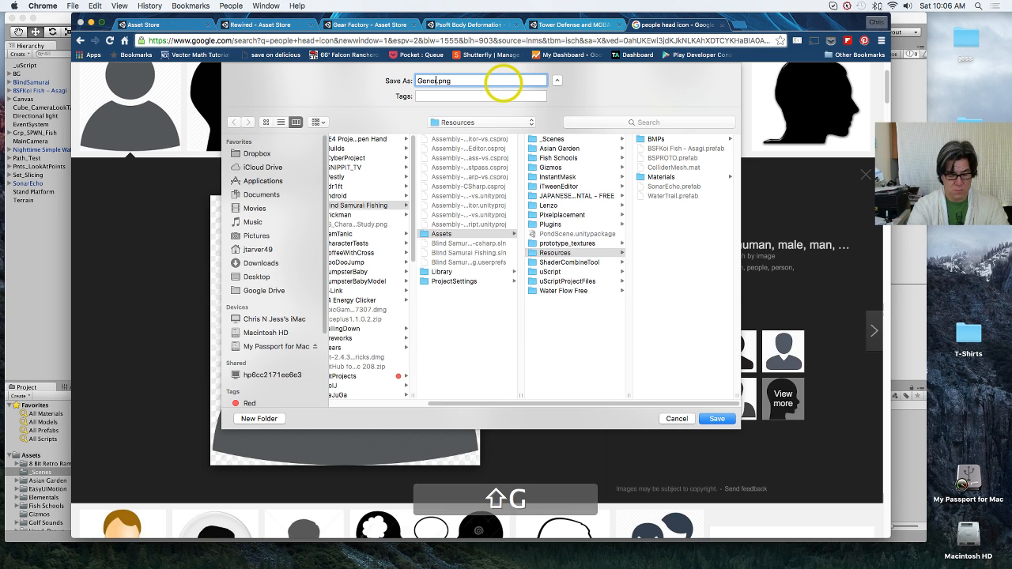
text(eneric)
text(_Head)
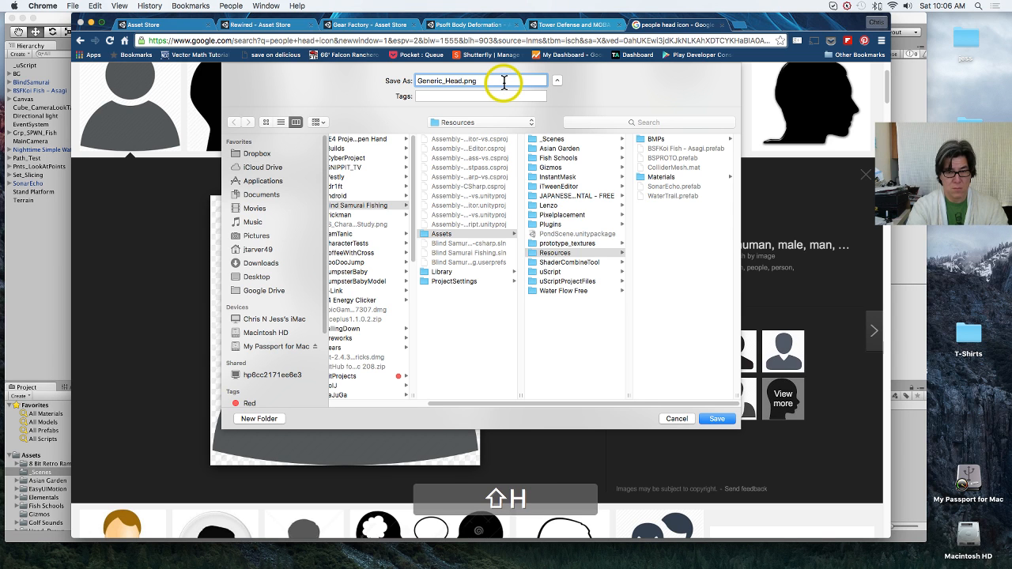
key(Return)
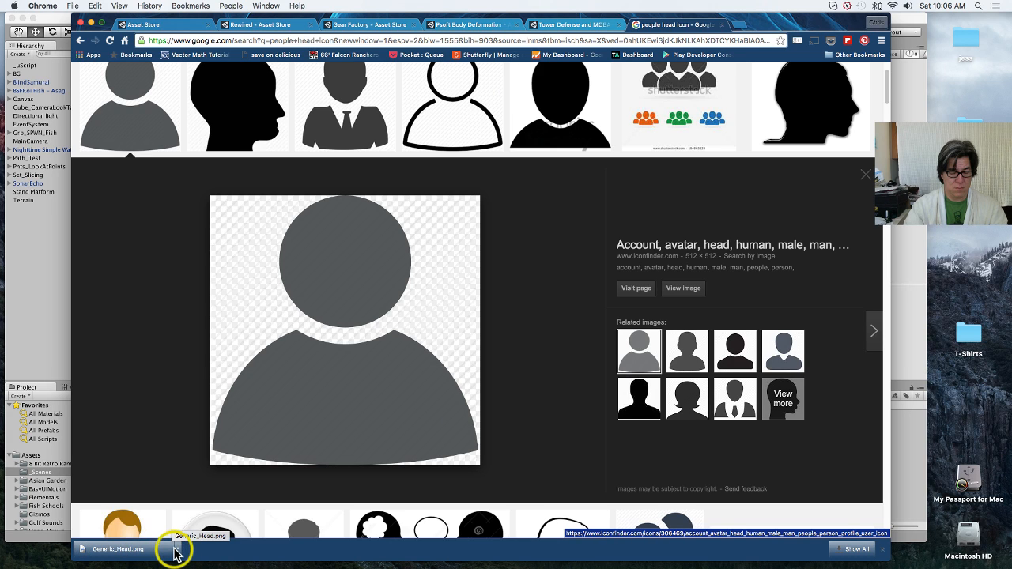
Step: Show the downloaded Generic_Head.png in Finder, rename it Icn_Person_Generic.png, and close the Finder window
click(177, 553)
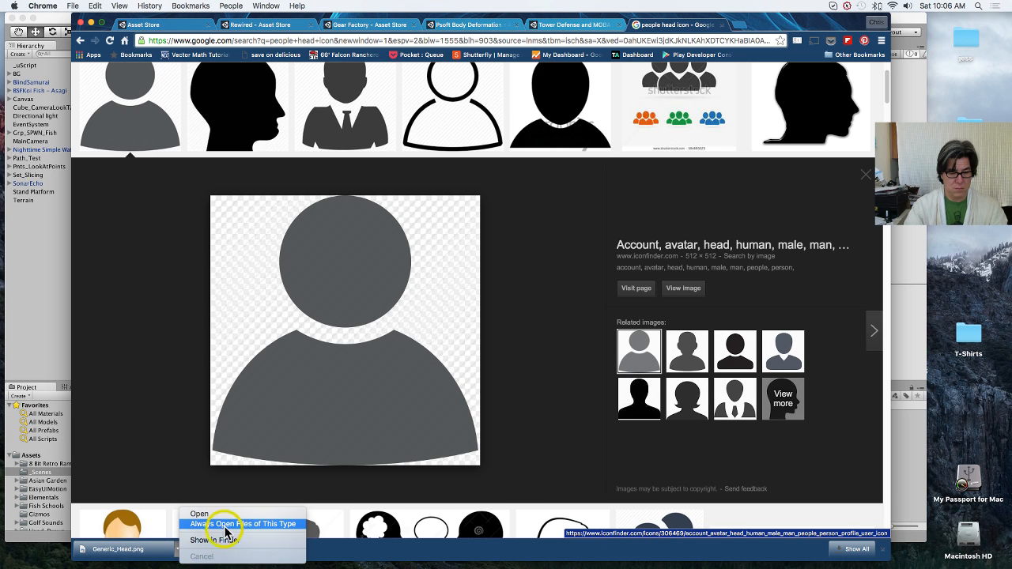
click(214, 540)
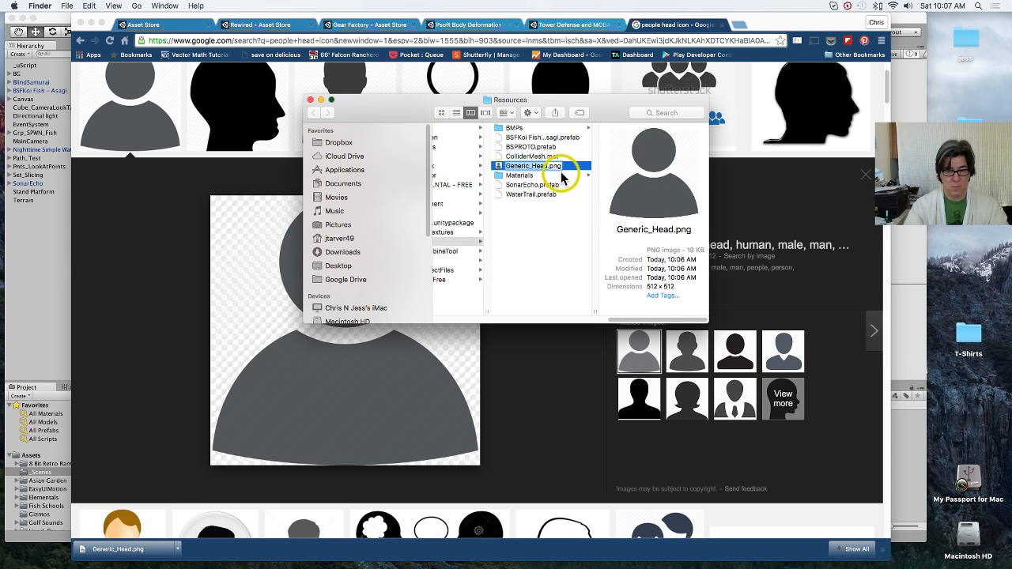
key(shift)
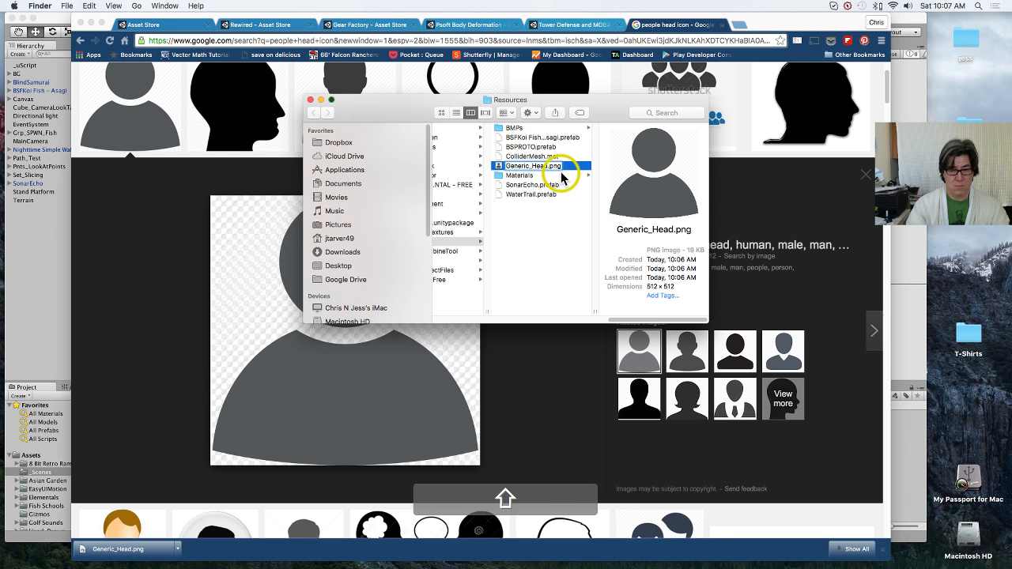
text(Icon)
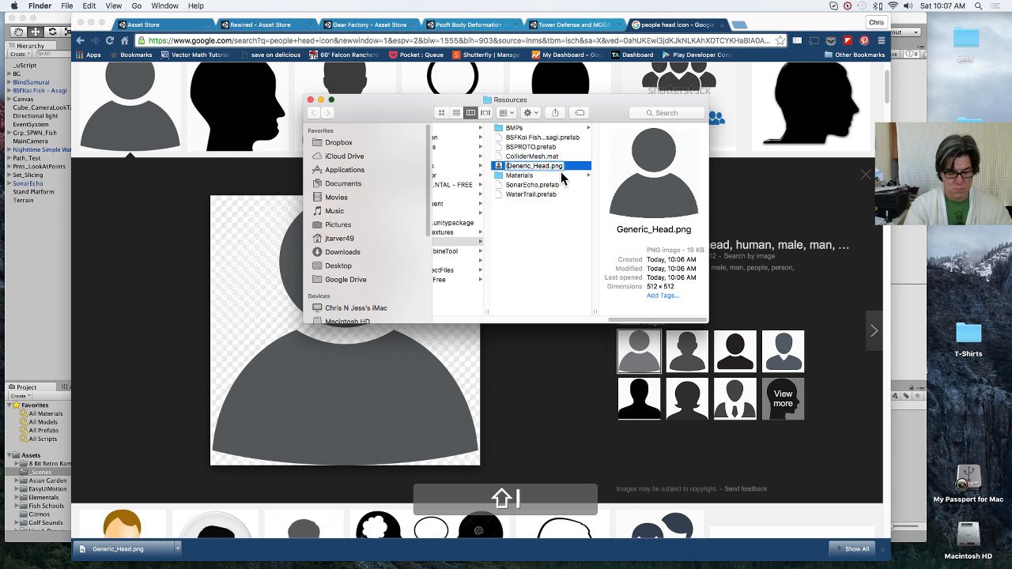
key(BackSpace)
key(BackSpace)
key(BackSpace)
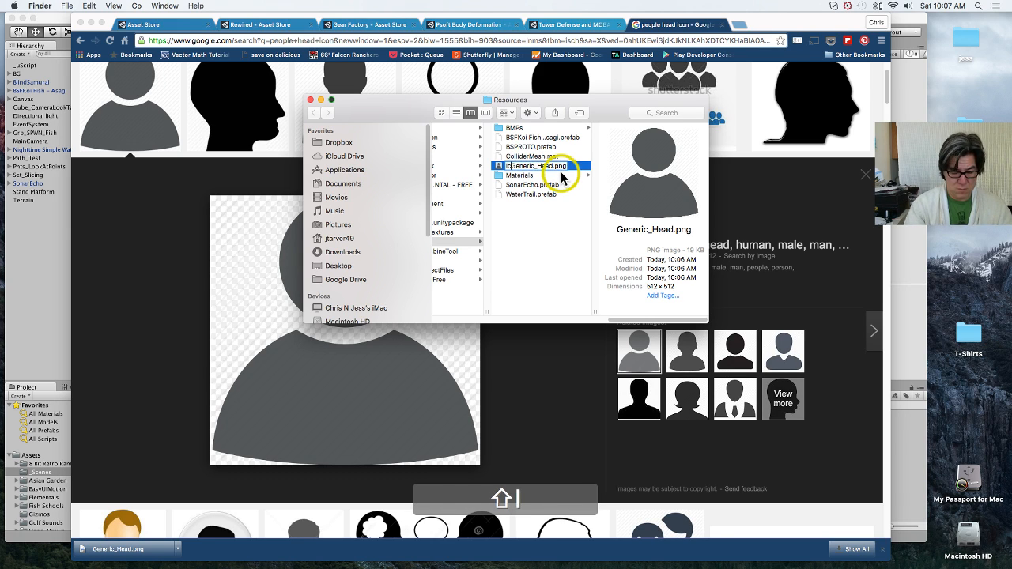
text(_)
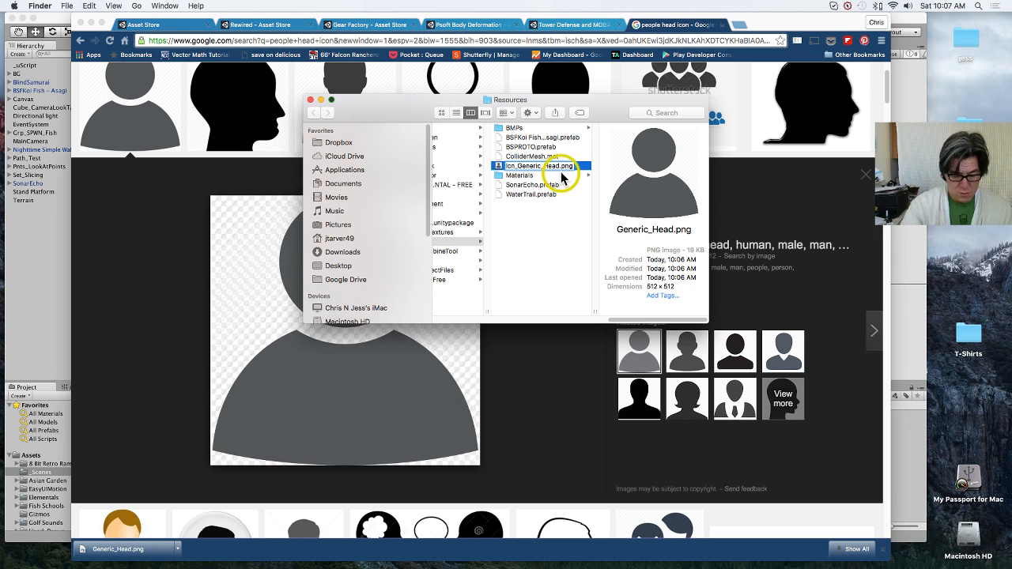
text(P)
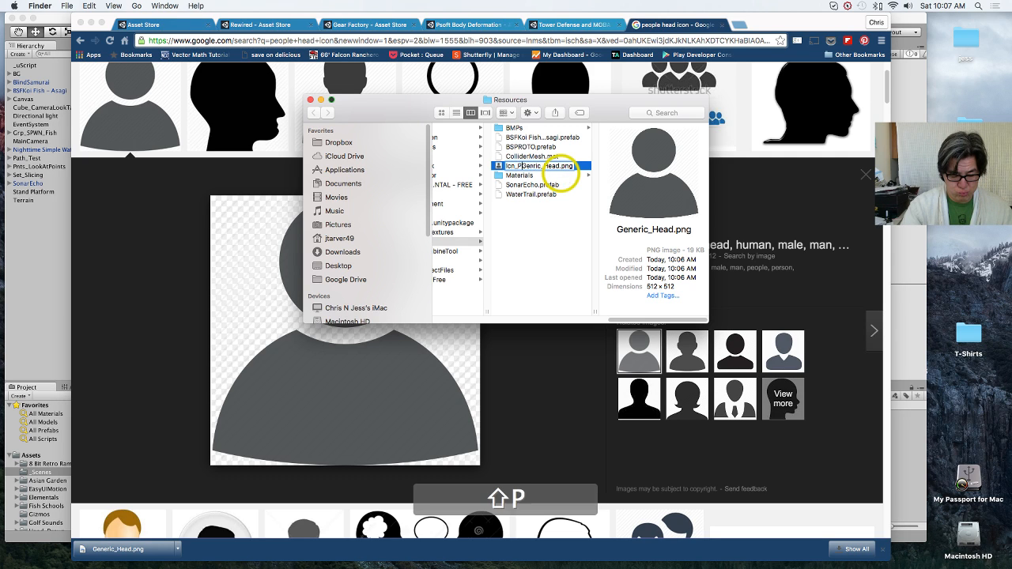
text(erson)
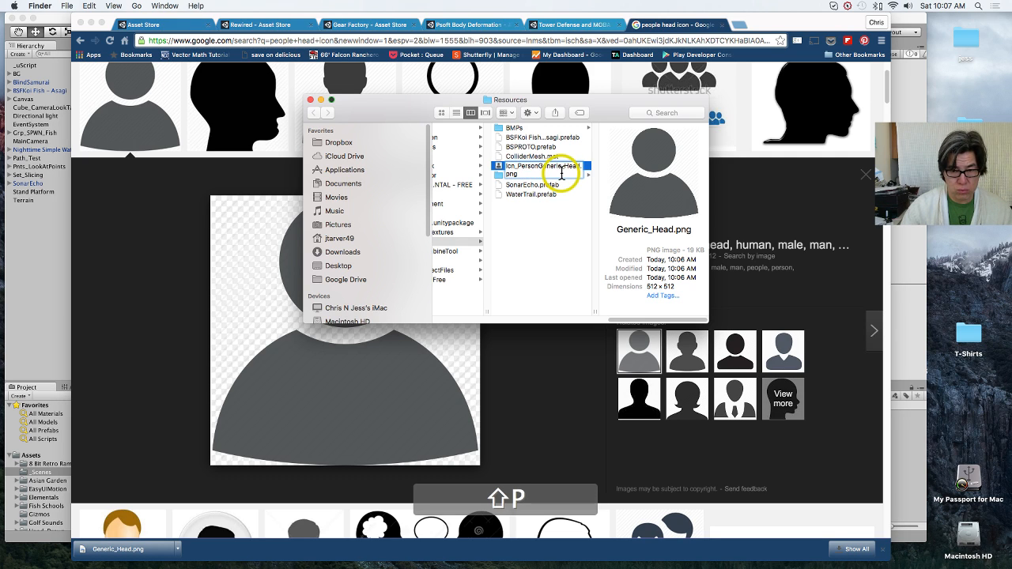
text(_)
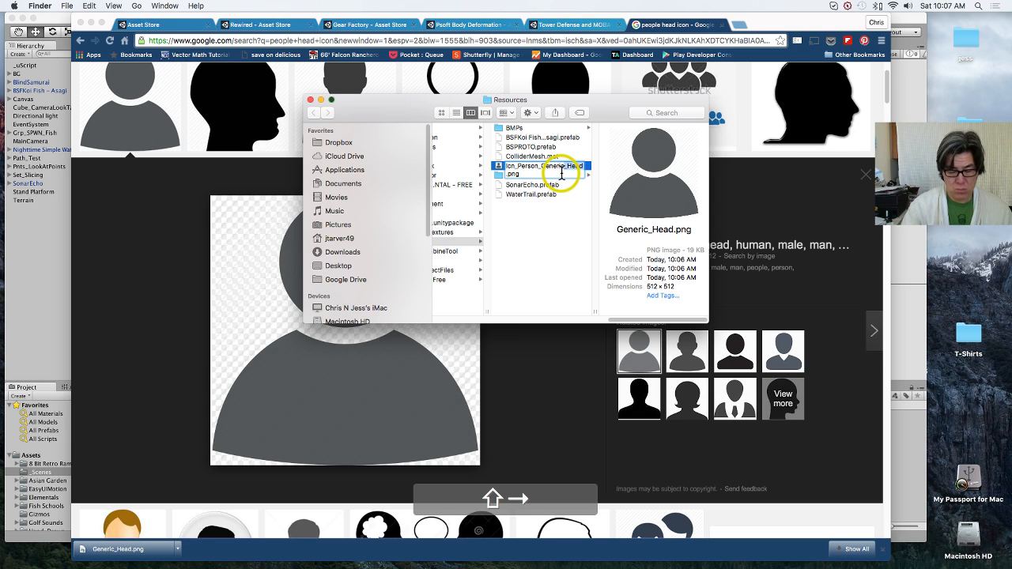
key(Return)
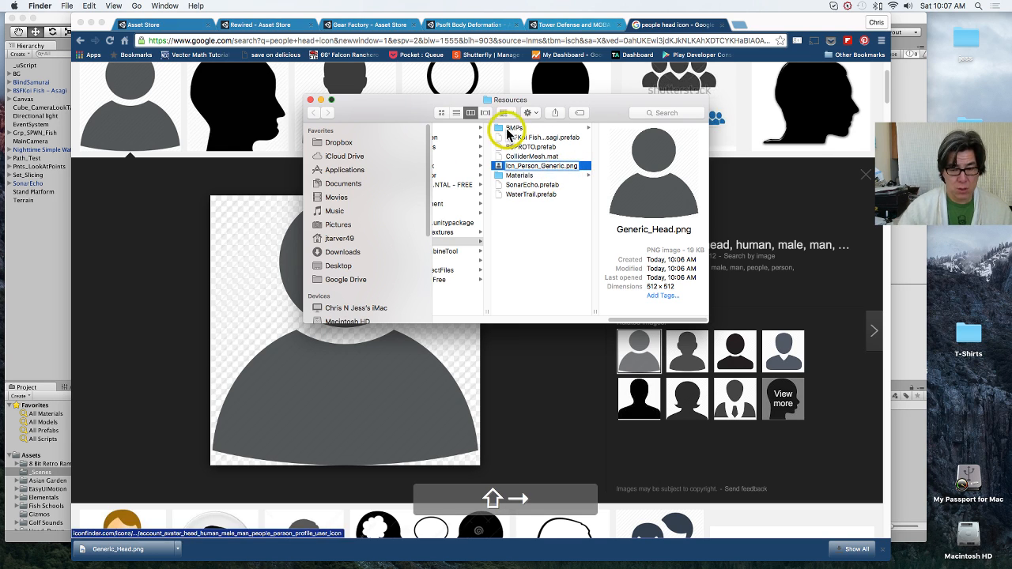
click(315, 100)
Step: Switch to Unity, select the Panel under Canvas, and frame it in the Scene view from the front with the Slice button visible
click(52, 305)
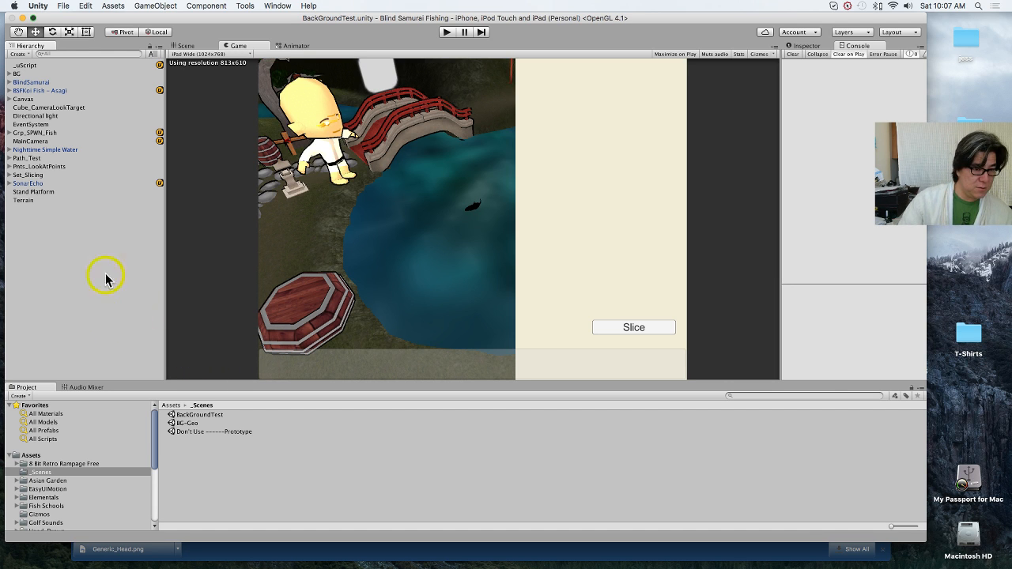
click(8, 99)
click(68, 117)
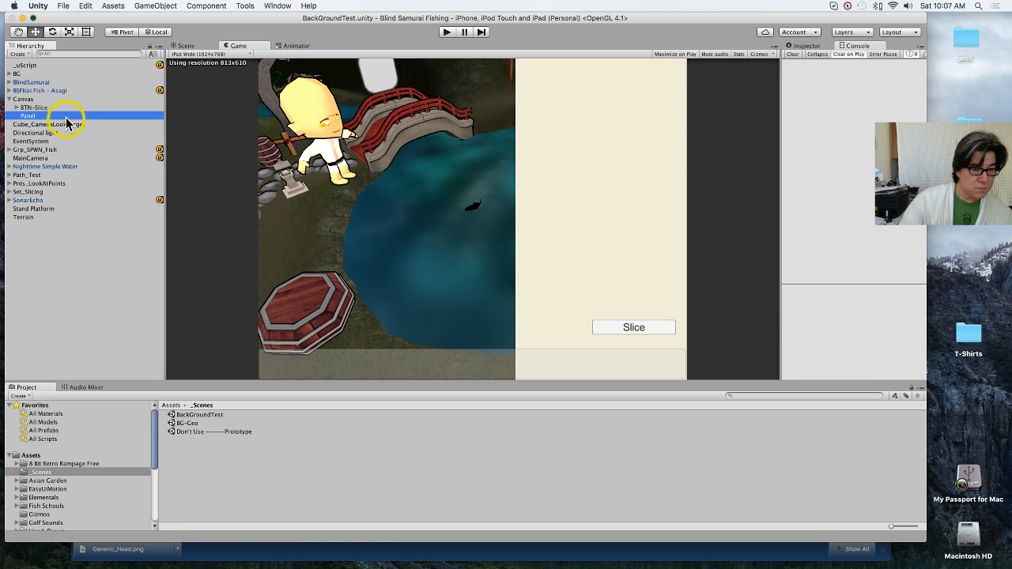
click(190, 45)
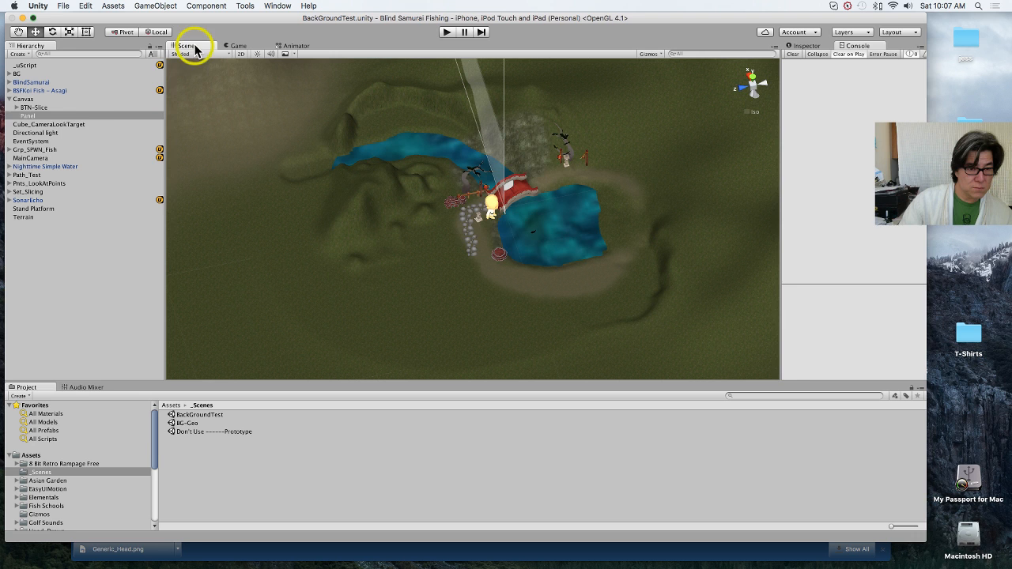
double_click(91, 123)
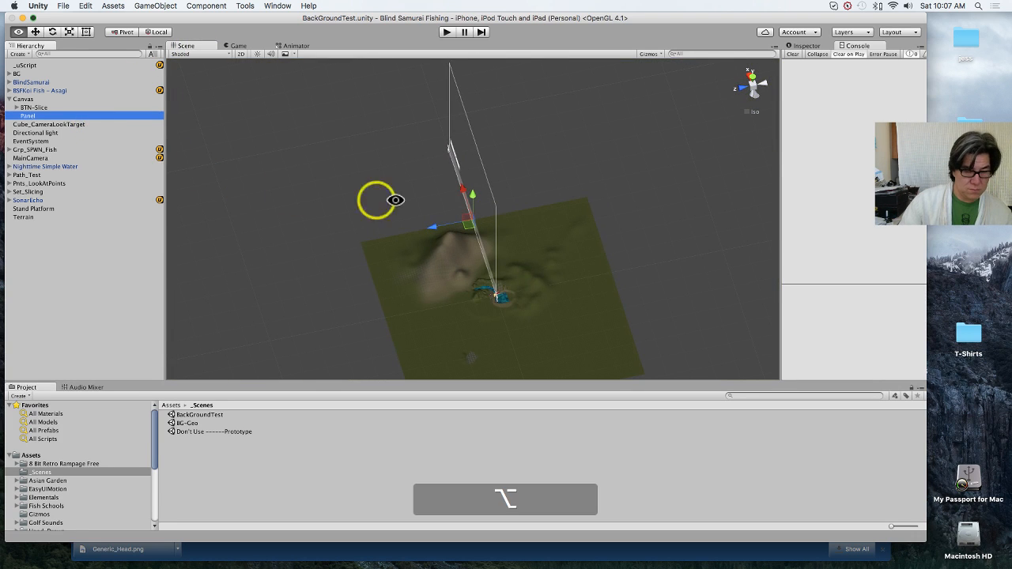
alt+drag(398, 199, 437, 244)
scroll(435, 240, up, 5)
middle_drag(436, 241, 518, 304)
scroll(430, 289, down, 8)
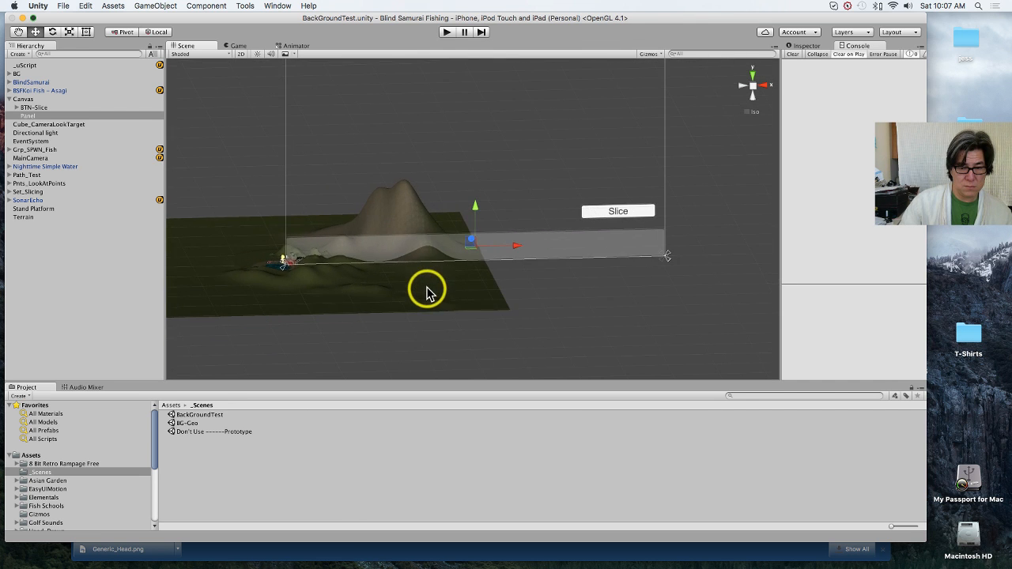
middle_drag(425, 220, 388, 287)
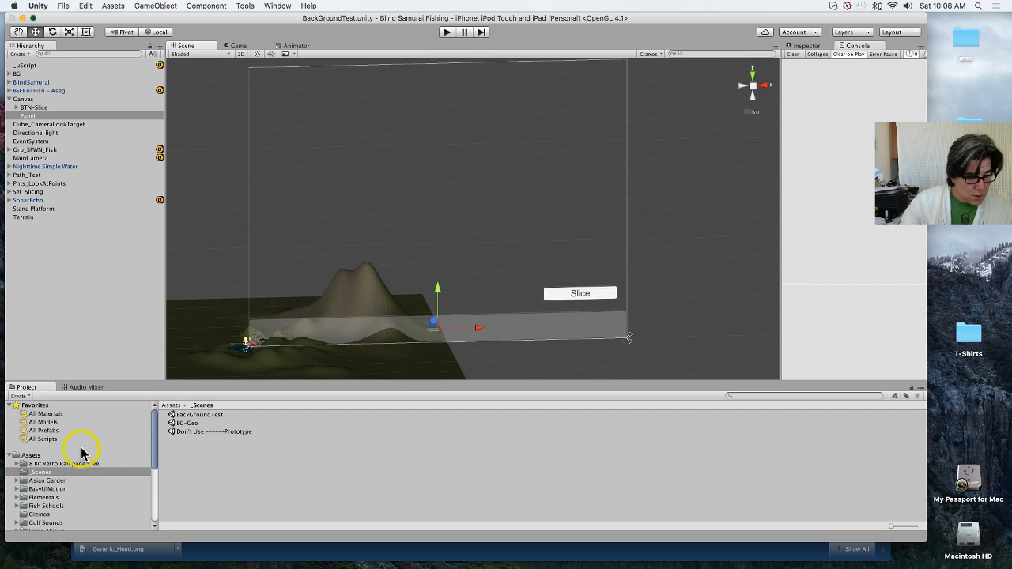
Step: Open the project's Resources folder in Unity and look through its assets for the new icon image
scroll(69, 502, down, 5)
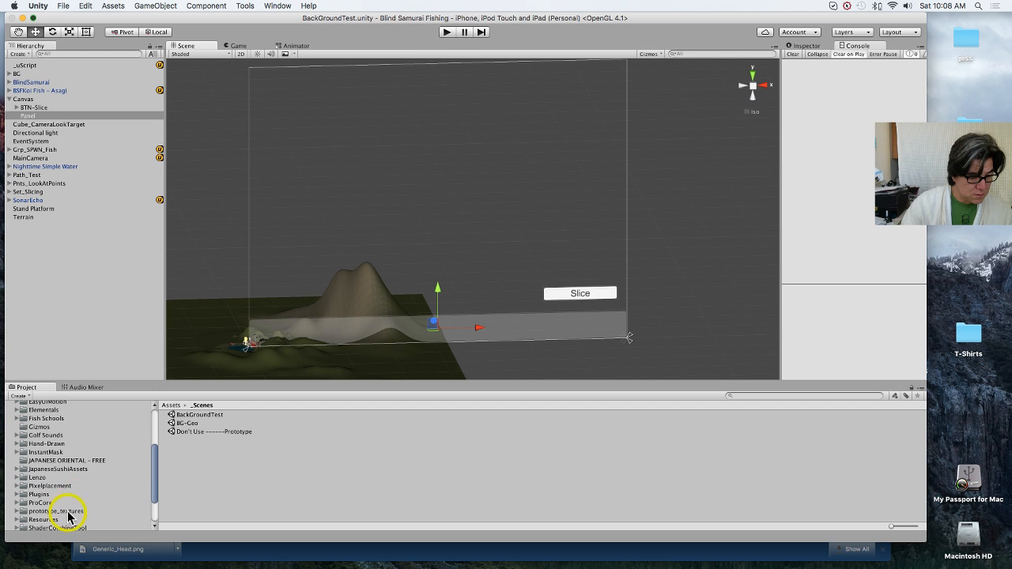
click(44, 520)
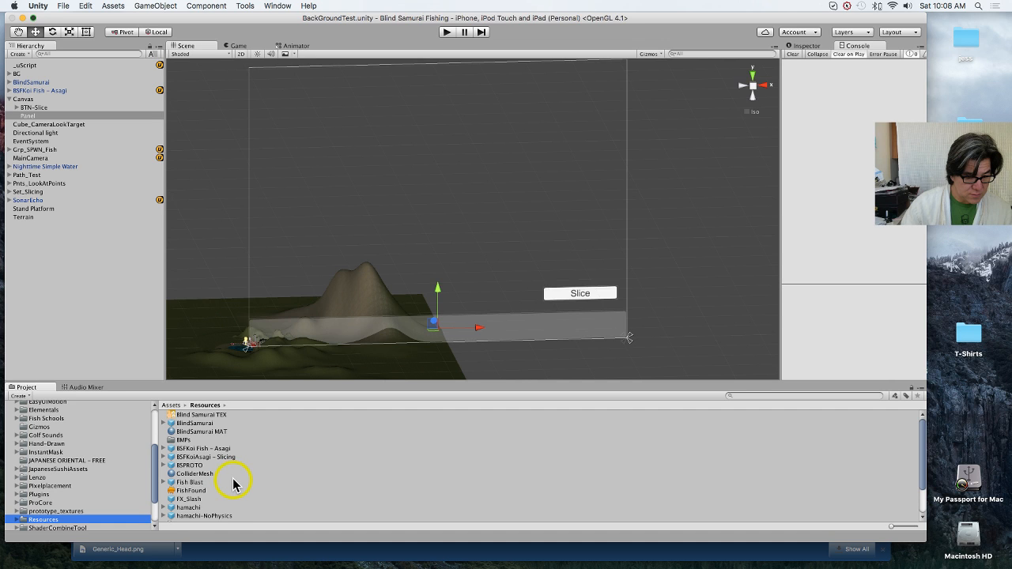
scroll(235, 484, down, 3)
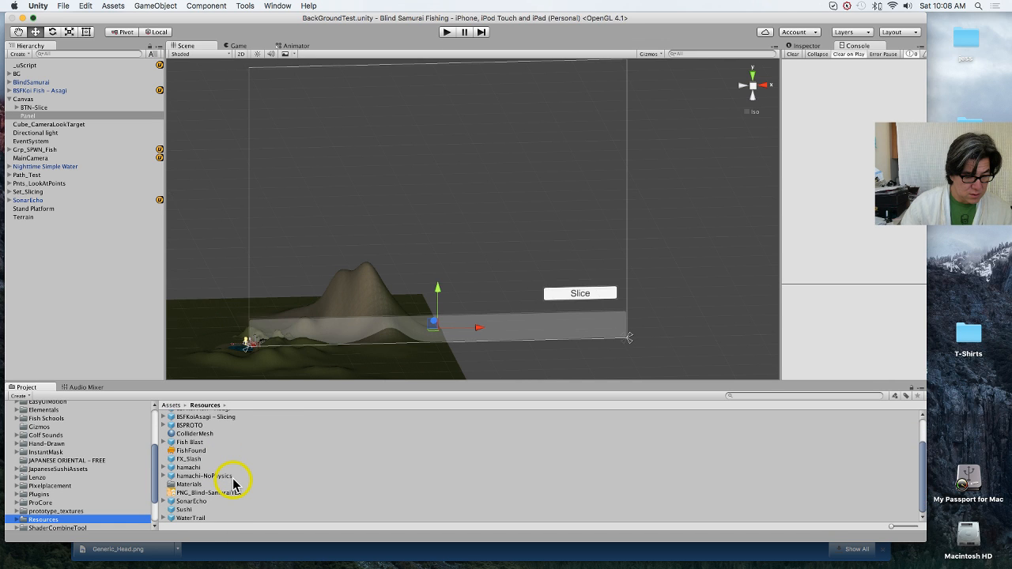
scroll(234, 484, up, 3)
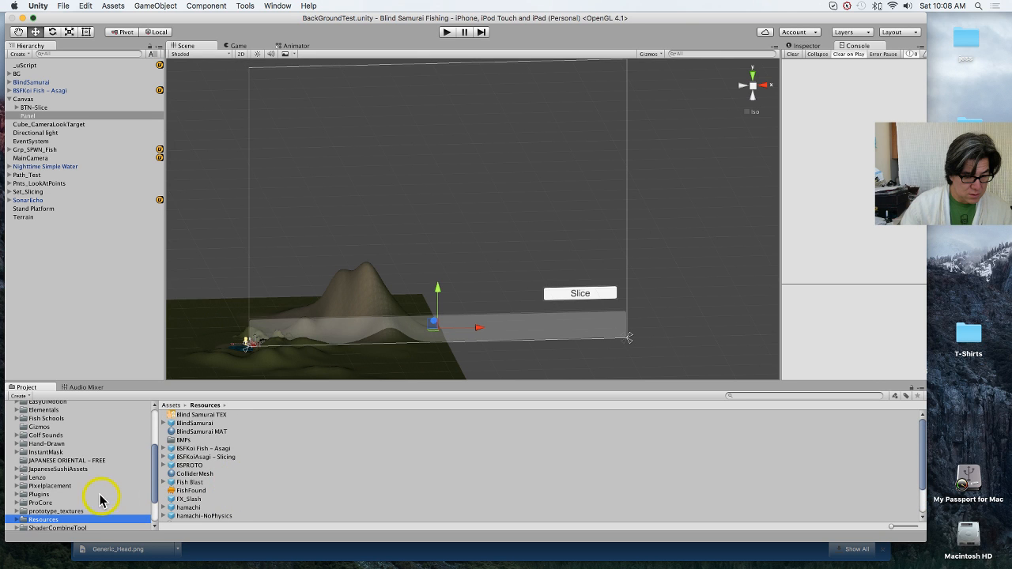
Step: Reveal the Unity project's Resources folder in Finder and check its parent folders to see where the project is stored
right_click(99, 526)
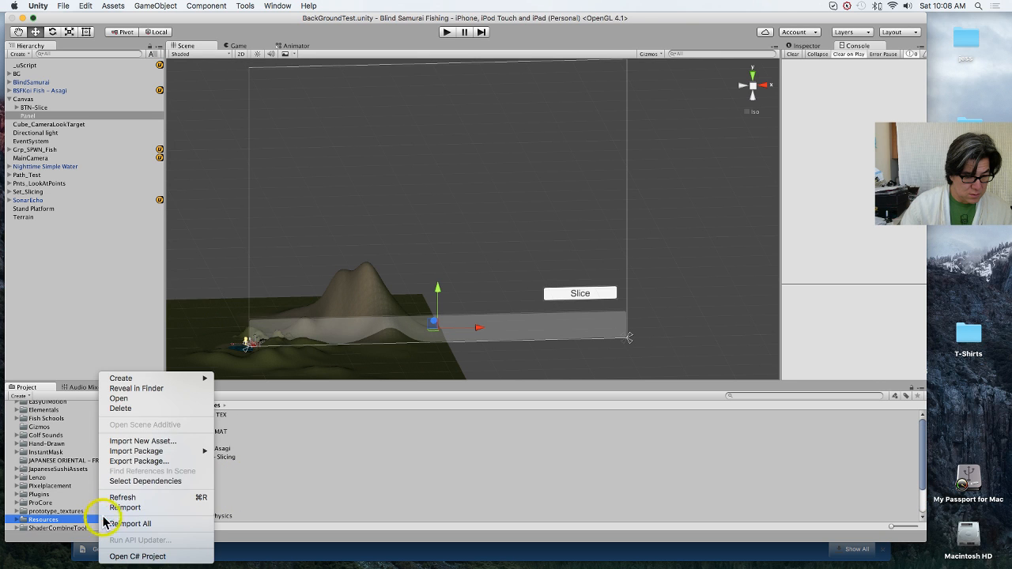
click(139, 386)
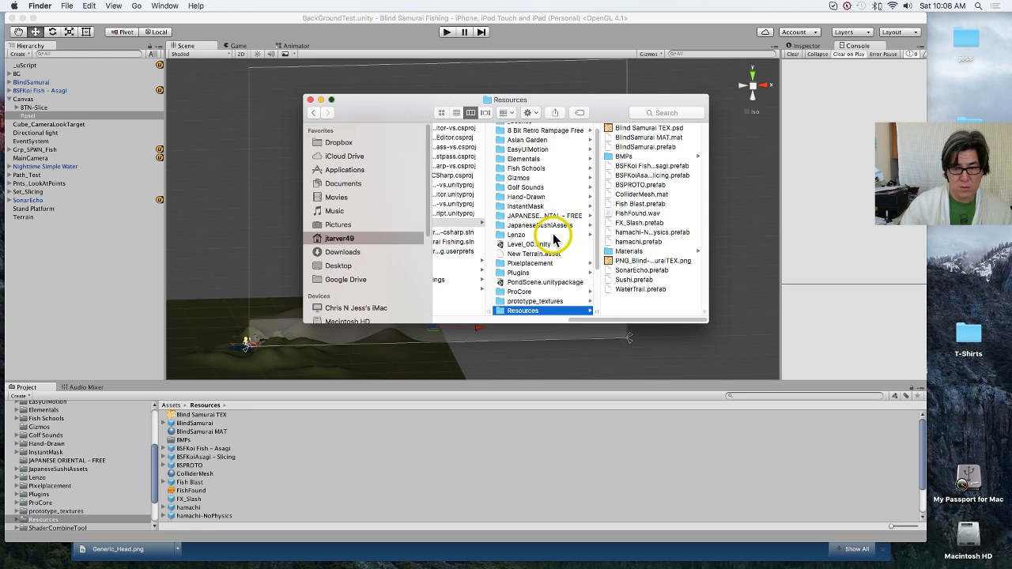
scroll(538, 242, left, 3)
scroll(537, 241, left, 5)
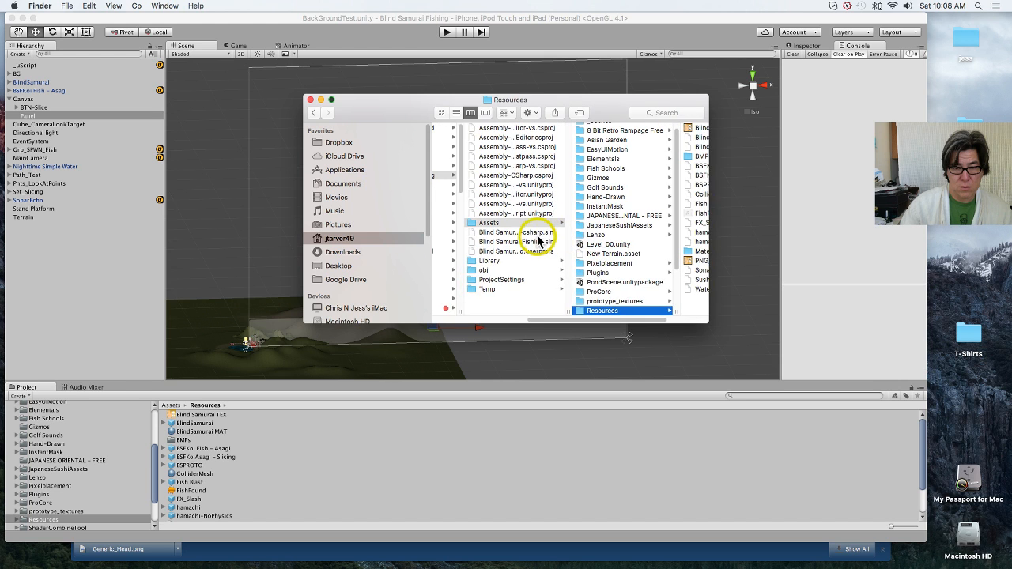
scroll(538, 241, left, 4)
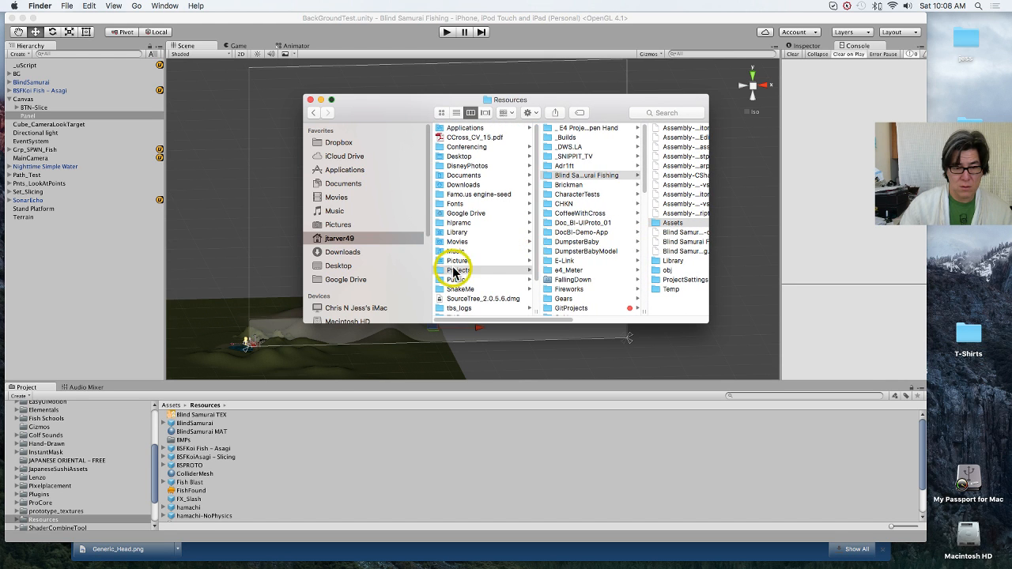
Step: In a new Finder tab, open My Passport for Mac > CWC > Projects > Blind Samurai Fishing > Assets > Resources
key(super+t)
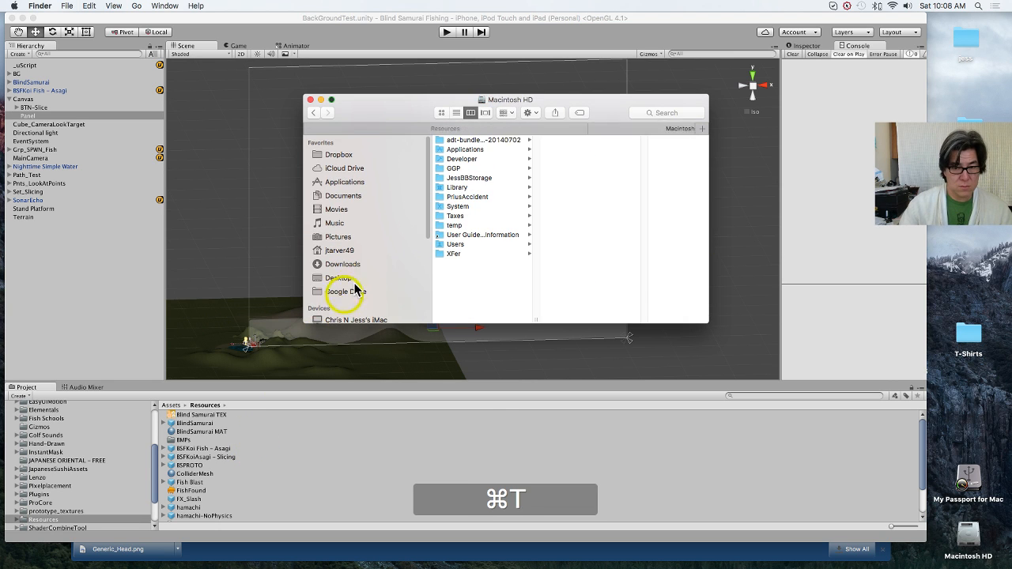
scroll(371, 291, down, 5)
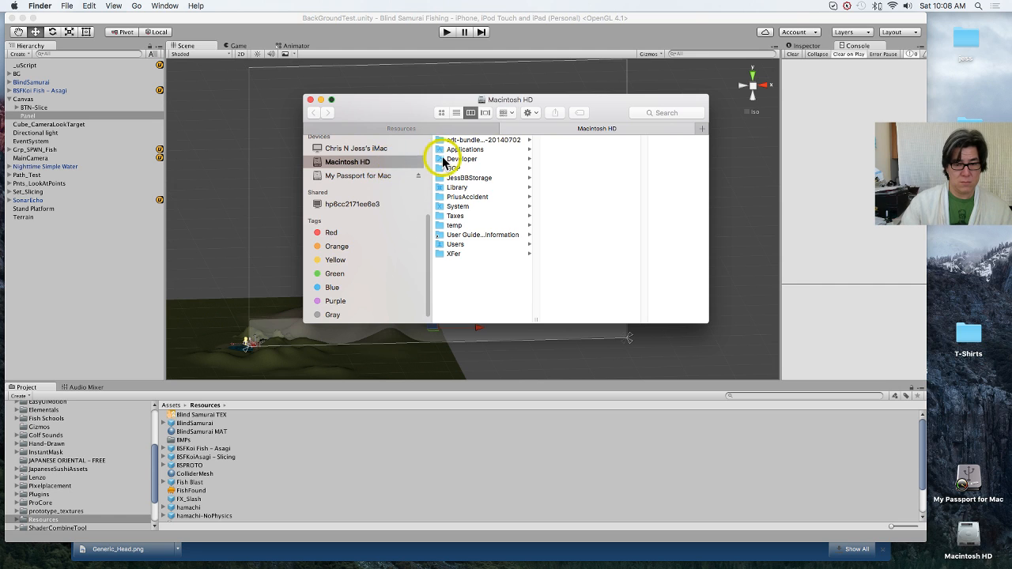
click(391, 176)
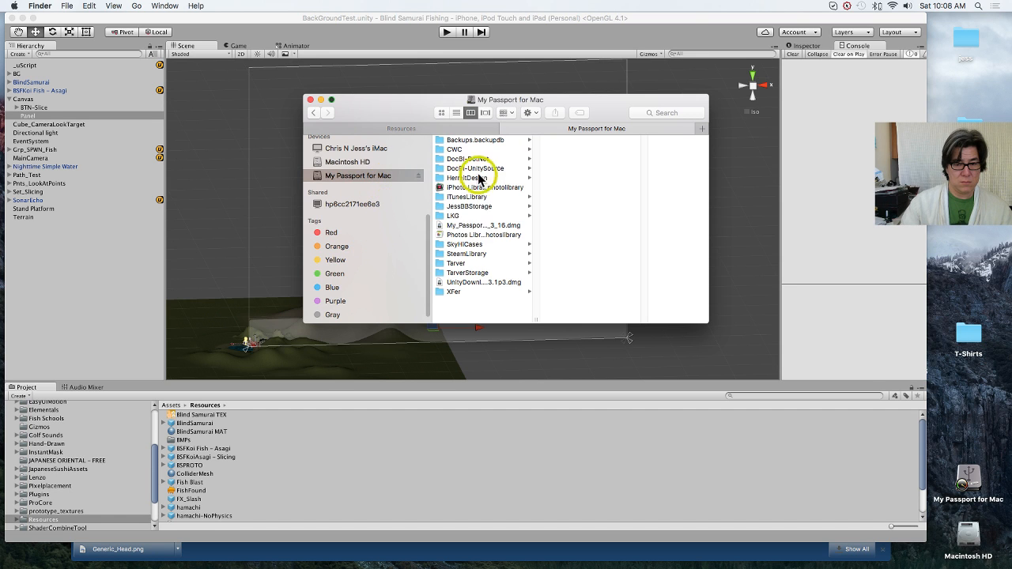
click(472, 150)
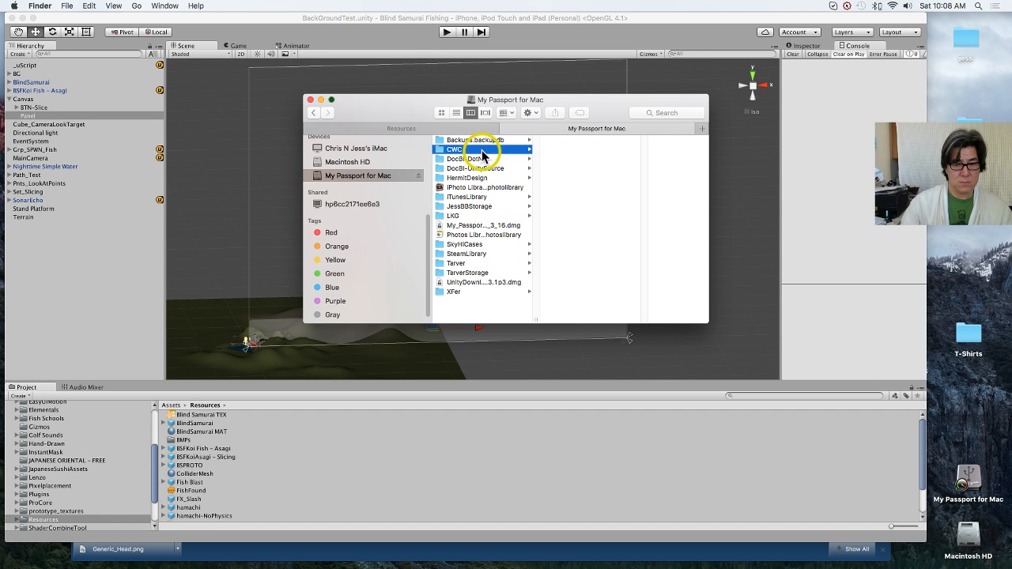
click(605, 235)
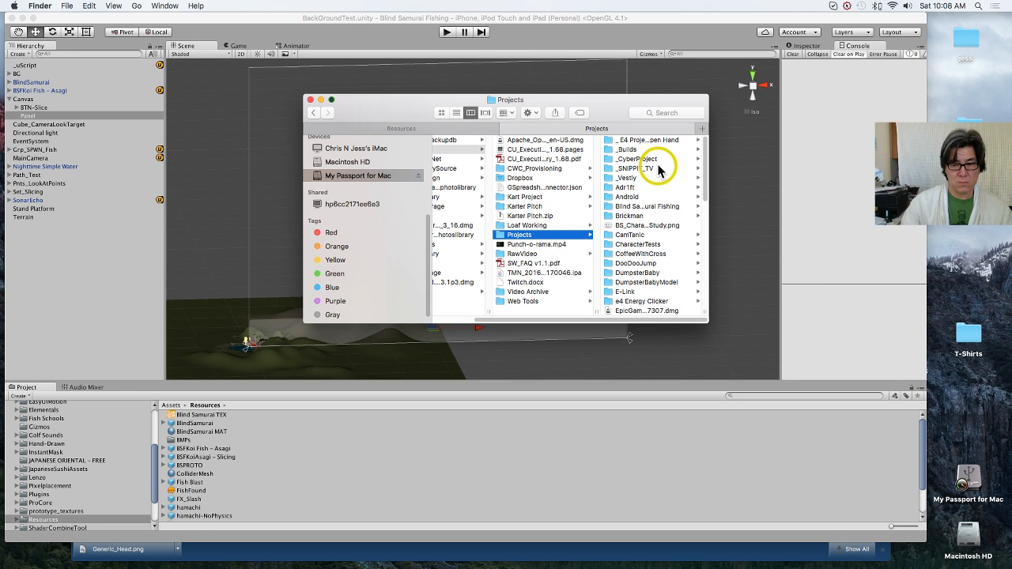
click(666, 207)
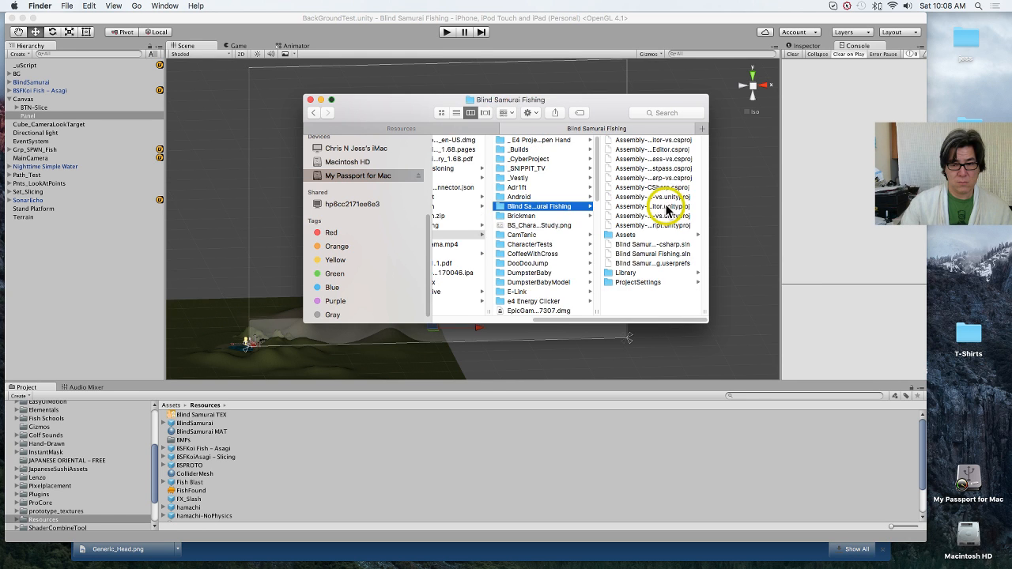
click(642, 235)
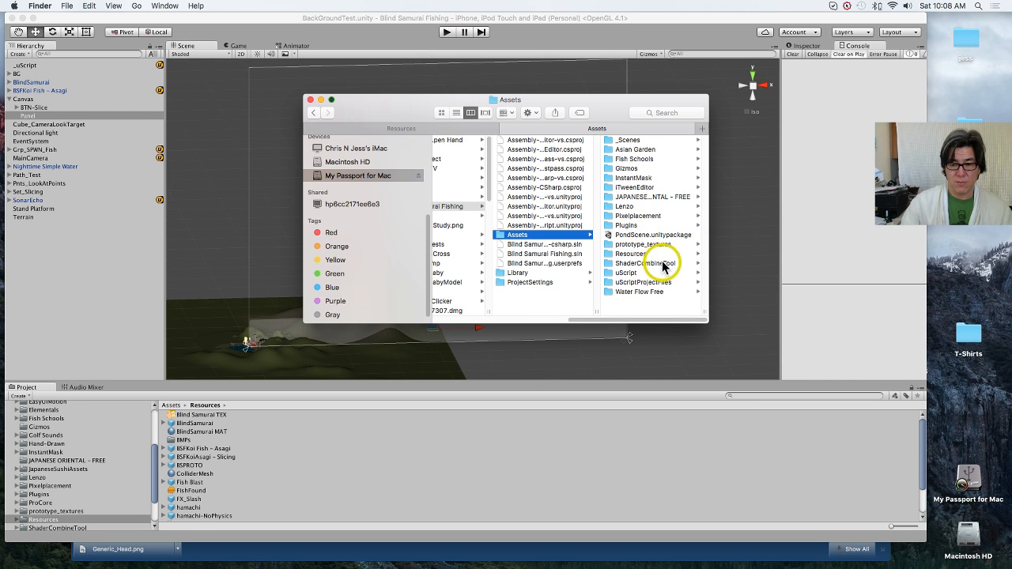
click(645, 254)
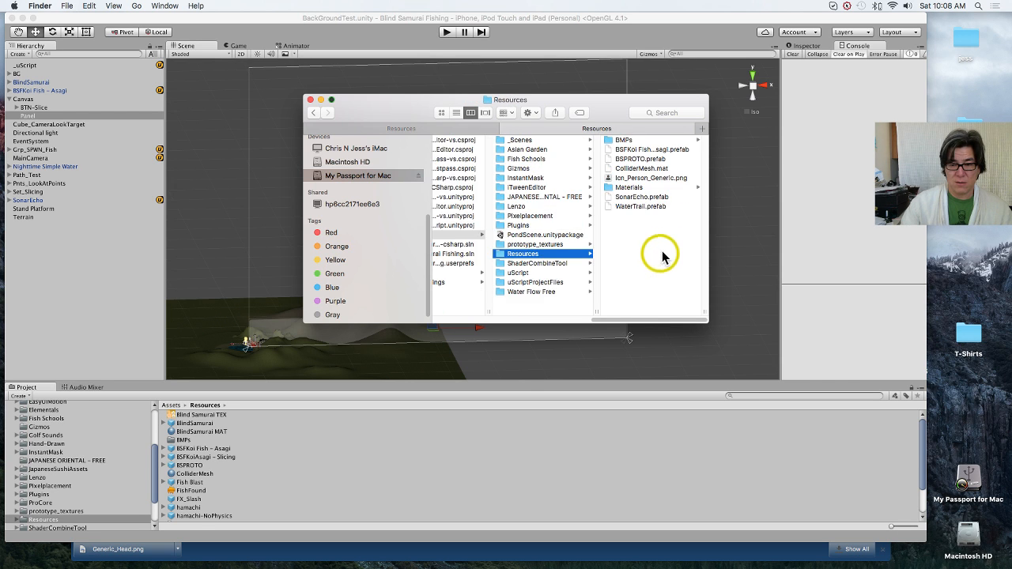
Step: Copy Icn_Person_Generic.png and close the extra Finder tab to return to the active project's Resources folder
click(645, 178)
key(super+c)
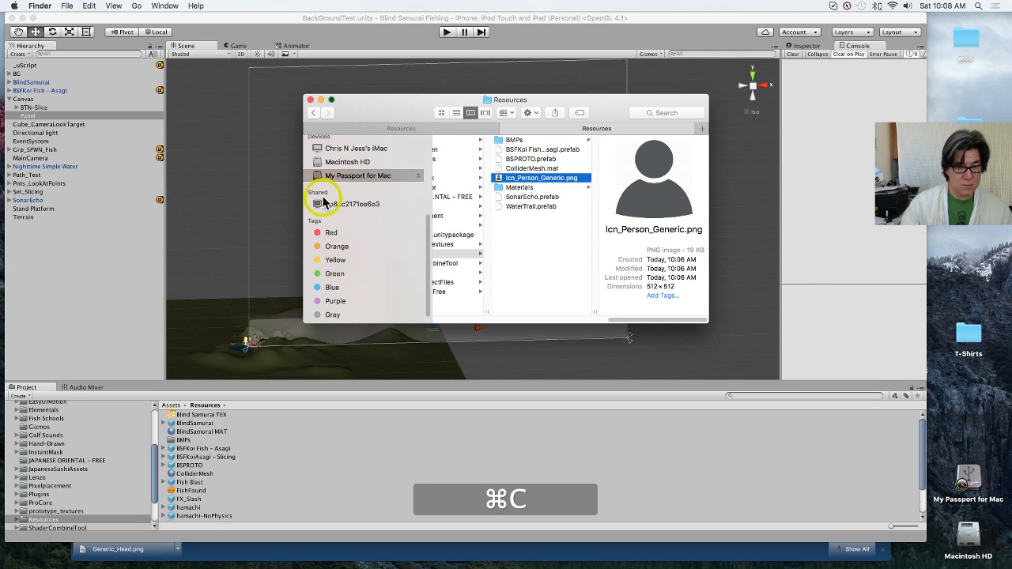
click(348, 161)
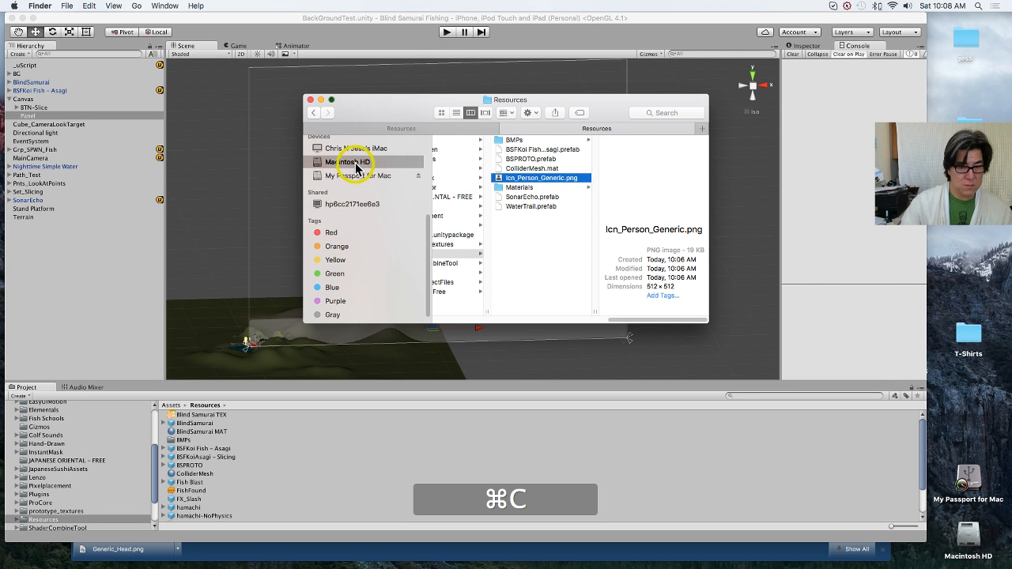
click(506, 129)
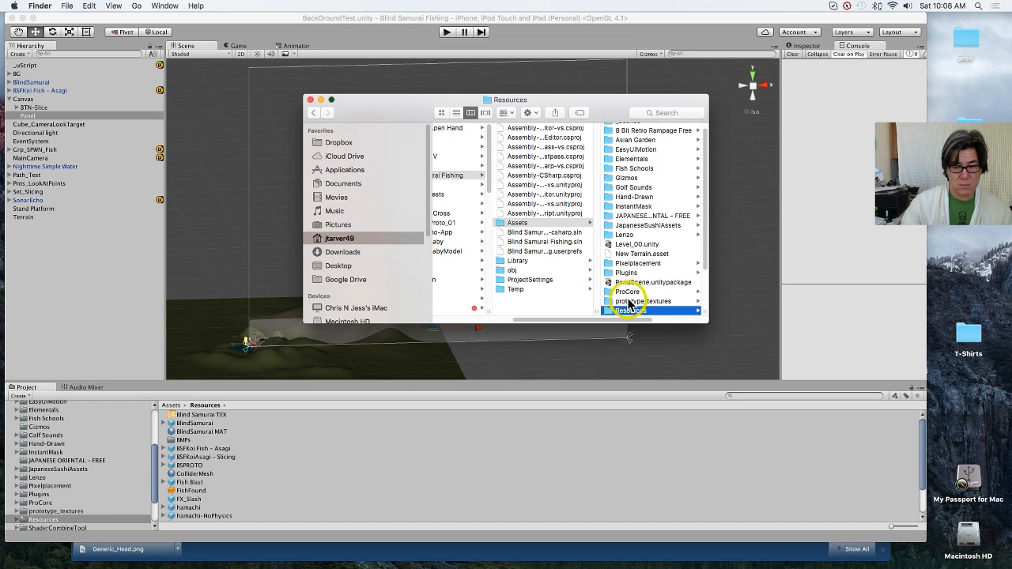
Step: Paste the copied Icn_Person_Generic.png into the active project's Resources folder in Finder
click(639, 311)
key(super+v)
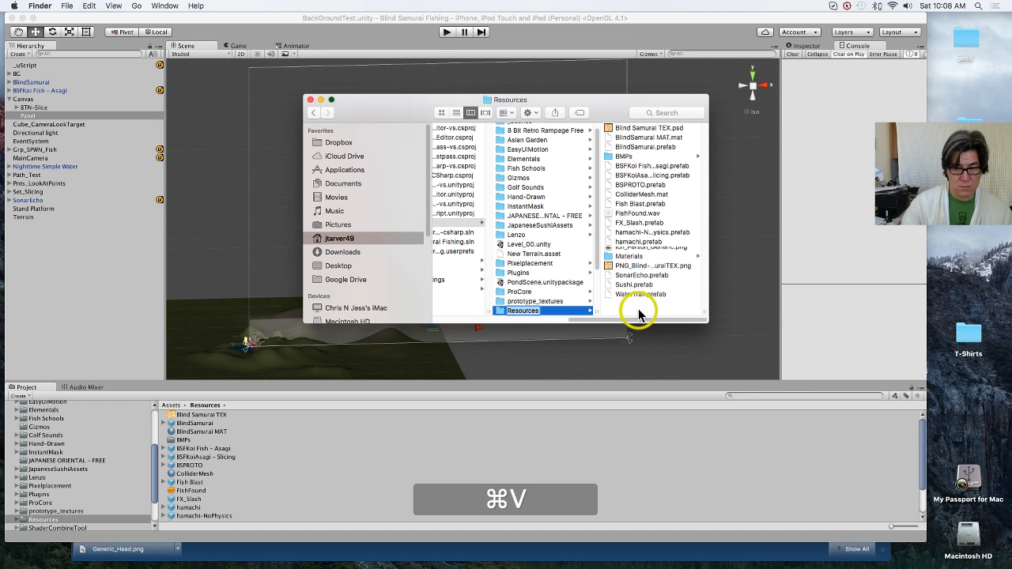
drag(398, 102, 369, 88)
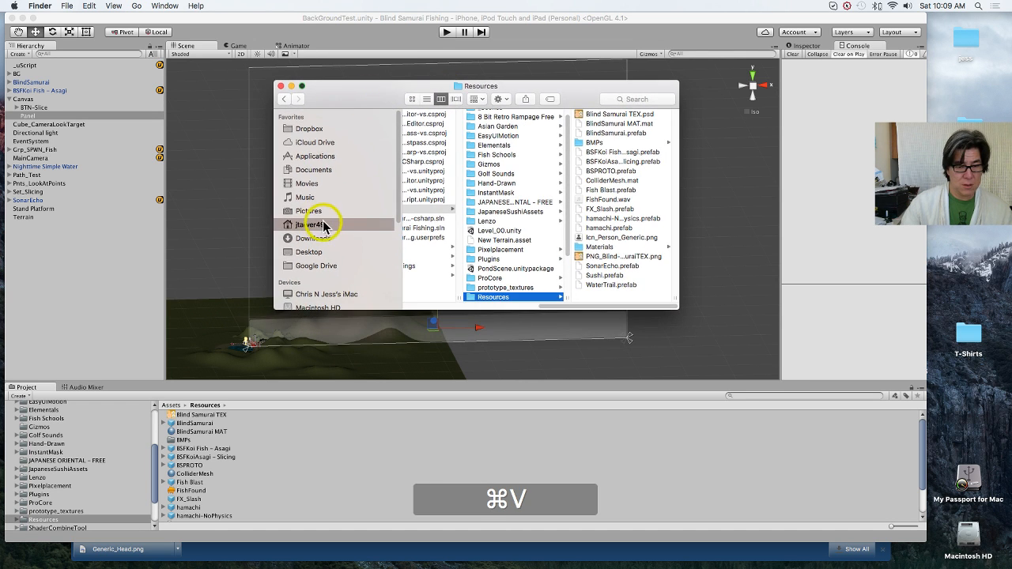
Step: Move the duplicate Blind Samurai Fishing folder in My Passport for Mac > CWC > Projects to the Trash
scroll(348, 235, down, 5)
click(348, 166)
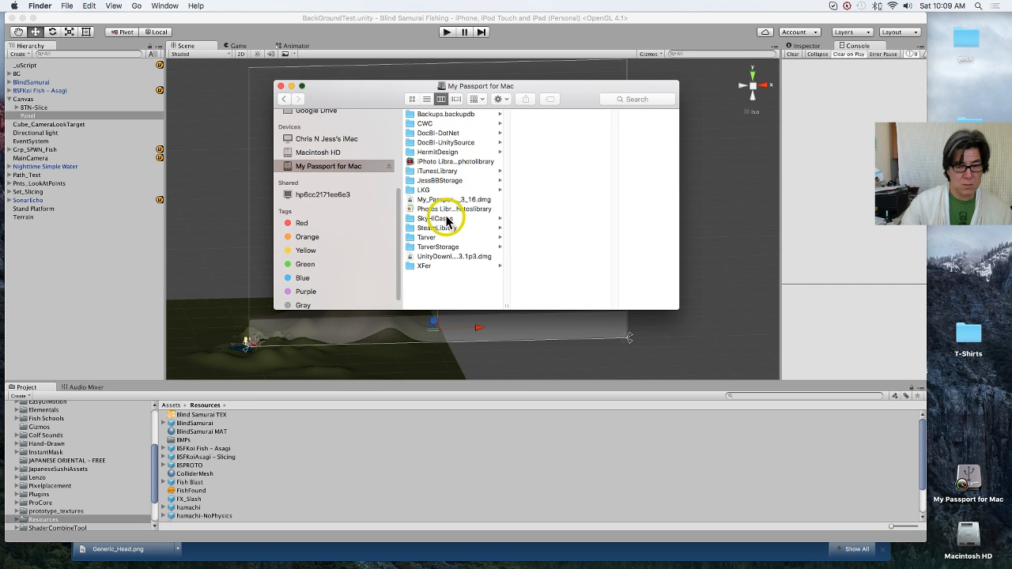
click(462, 123)
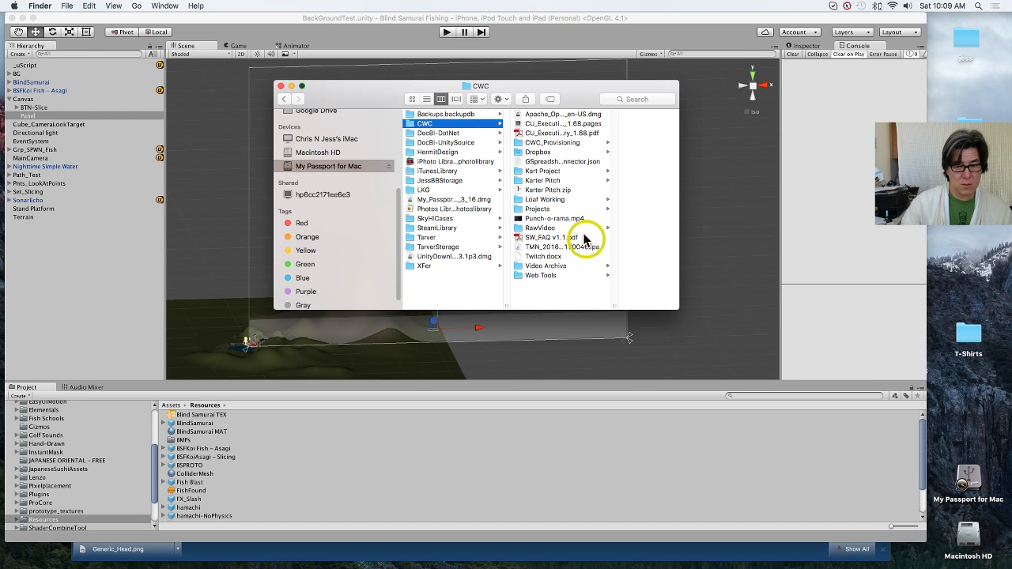
click(576, 209)
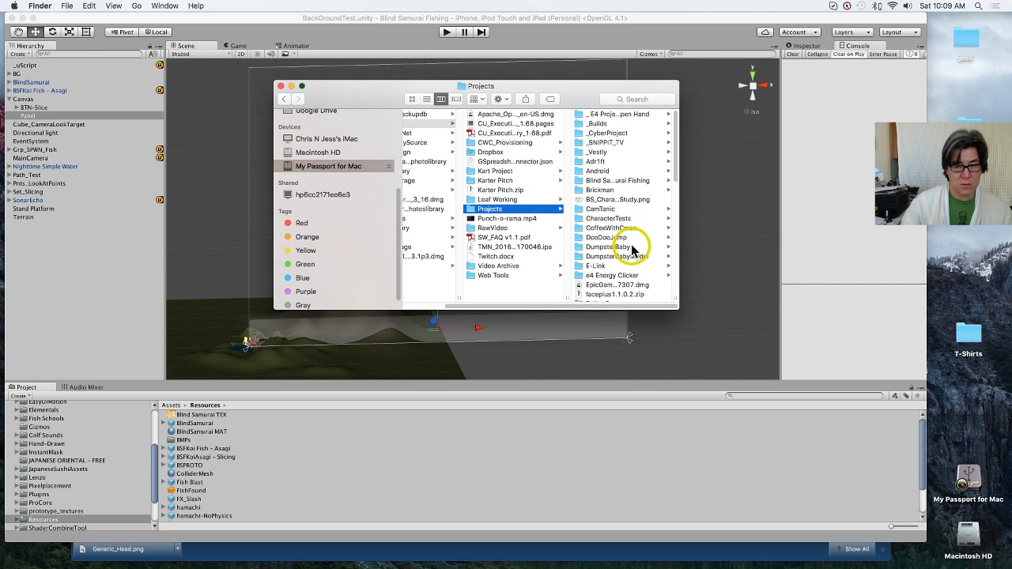
click(624, 181)
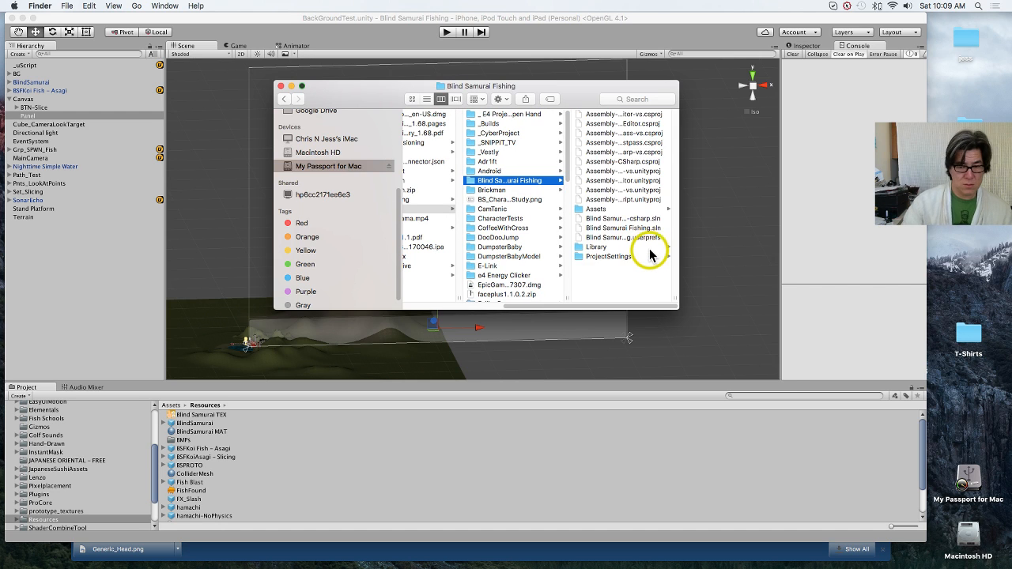
key(super+BackSpace)
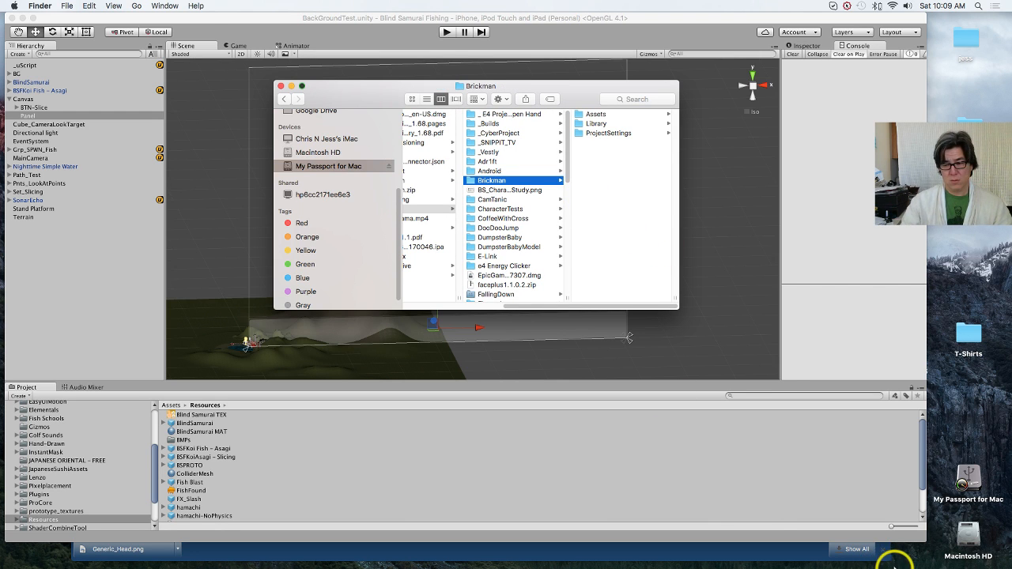
Step: Open the Trash to check which items it holds, and close its window
click(887, 526)
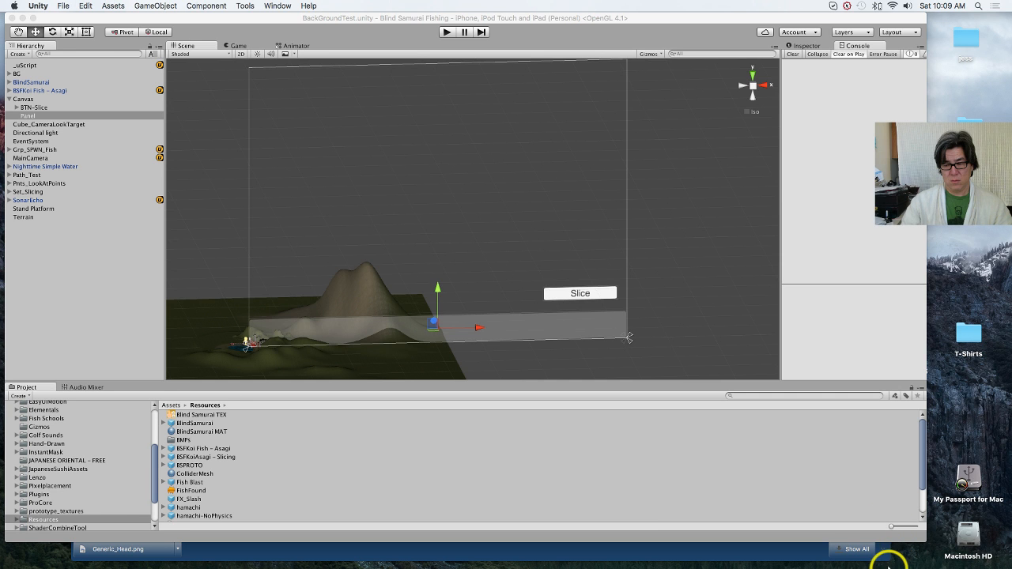
click(977, 528)
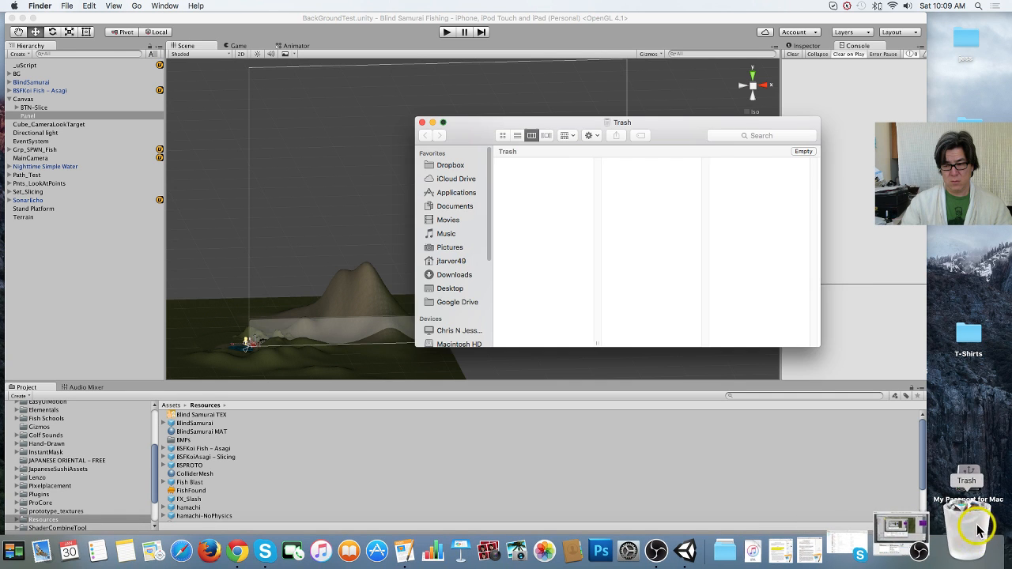
click(422, 124)
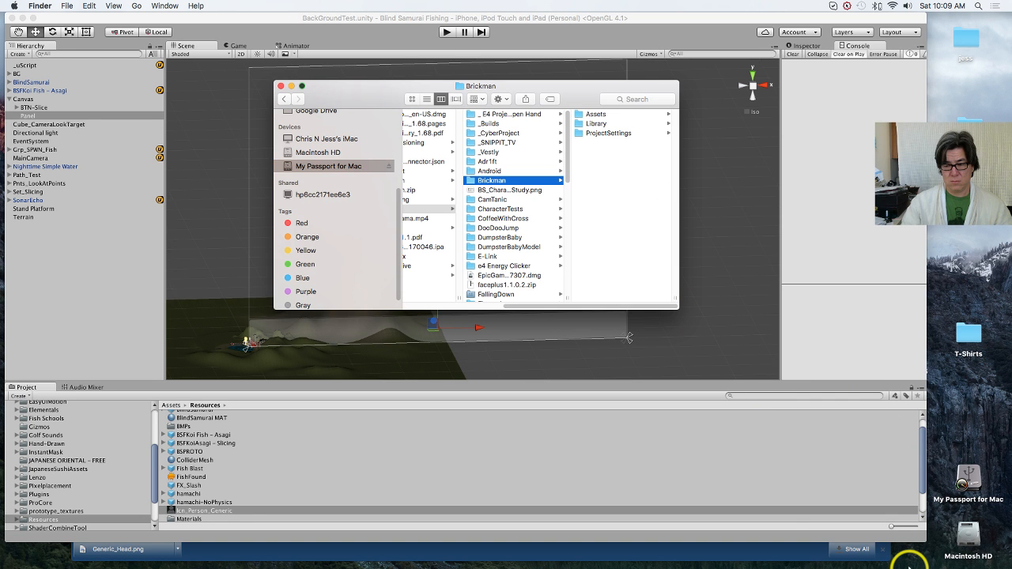
right_click(913, 566)
click(985, 541)
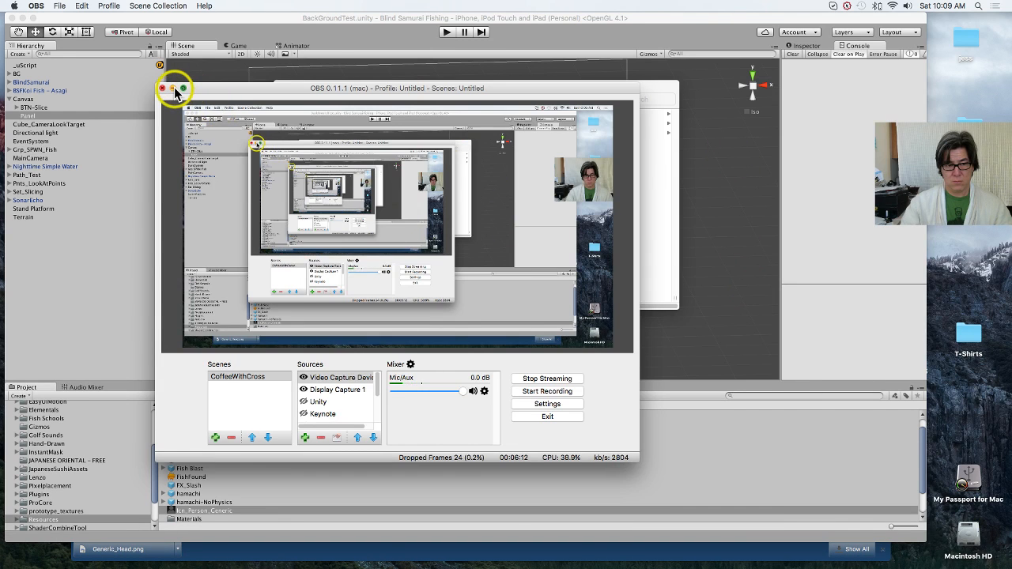
click(173, 89)
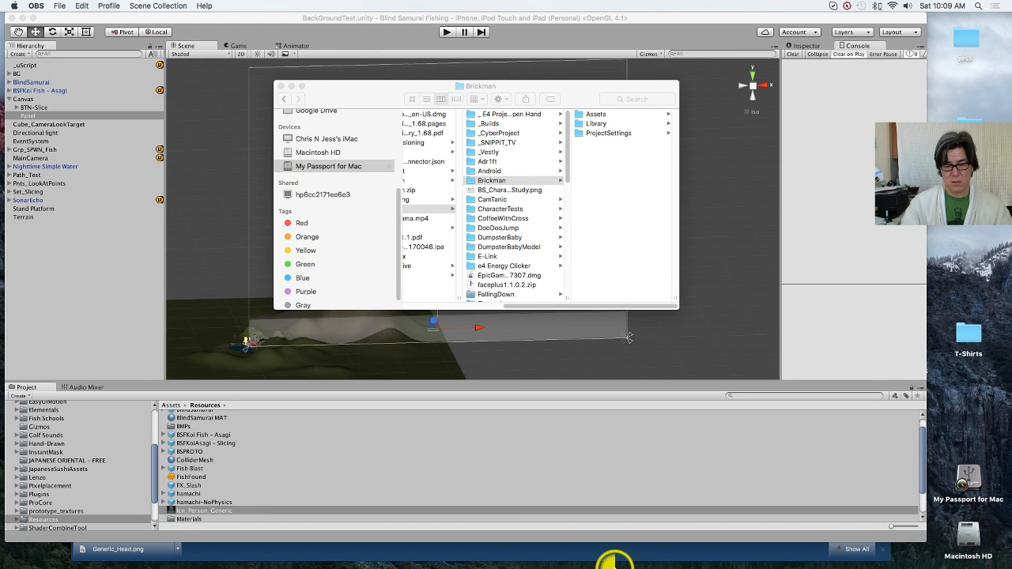
Step: Empty the Trash permanently and close the Finder window showing the Projects folder
mouse_move(614, 564)
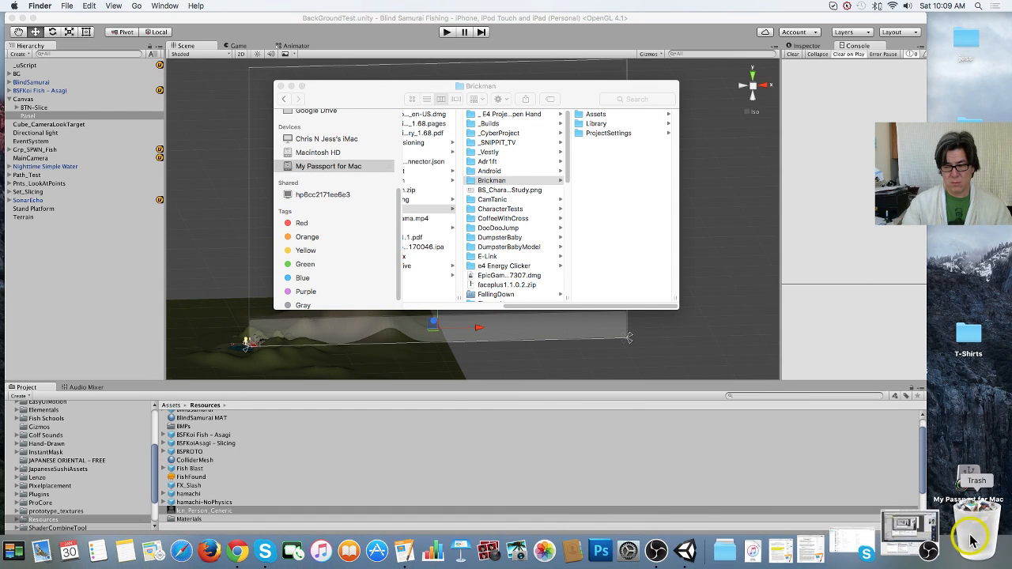
right_click(972, 540)
click(969, 475)
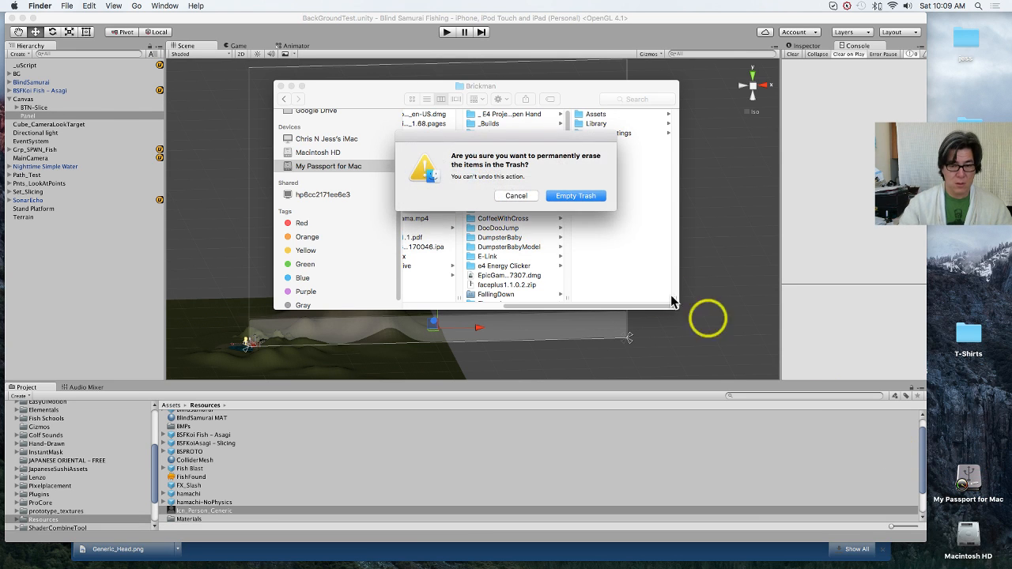
click(575, 196)
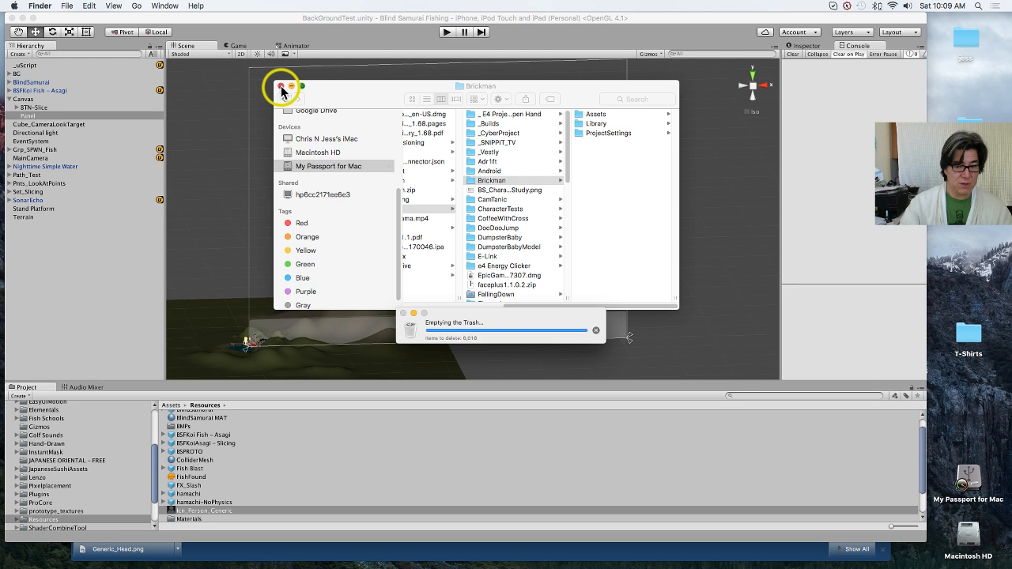
click(281, 86)
Step: Back in Unity, try to add Icn_Person_Generic from Resources to the Canvas's Panel in the Hierarchy
click(132, 284)
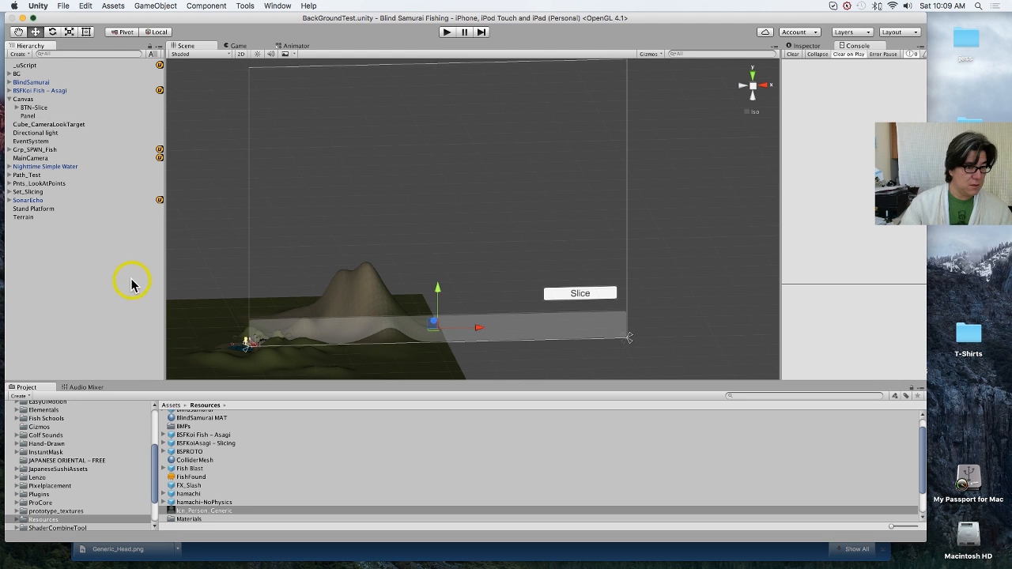
click(51, 124)
click(46, 116)
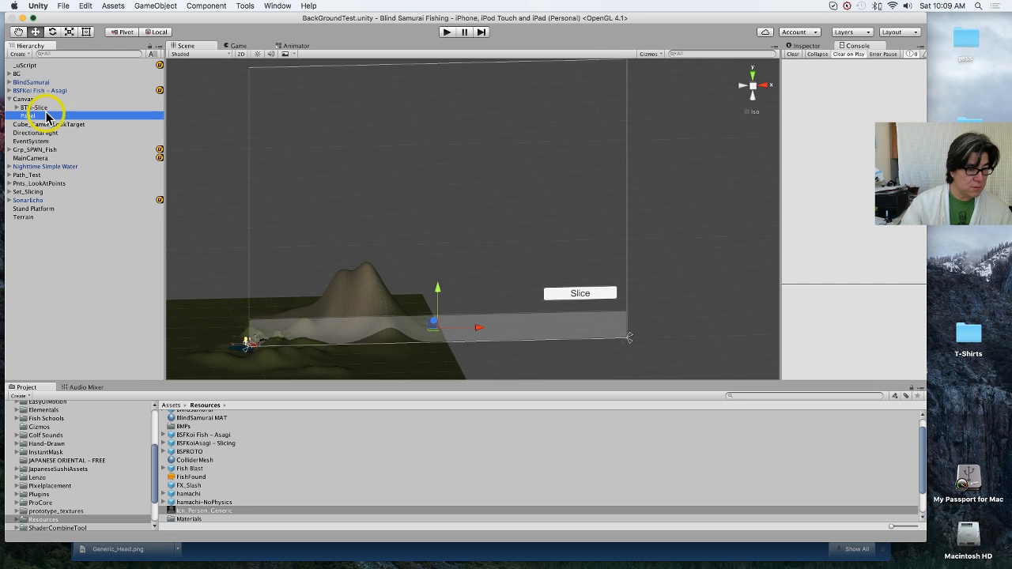
scroll(199, 506, down, 3)
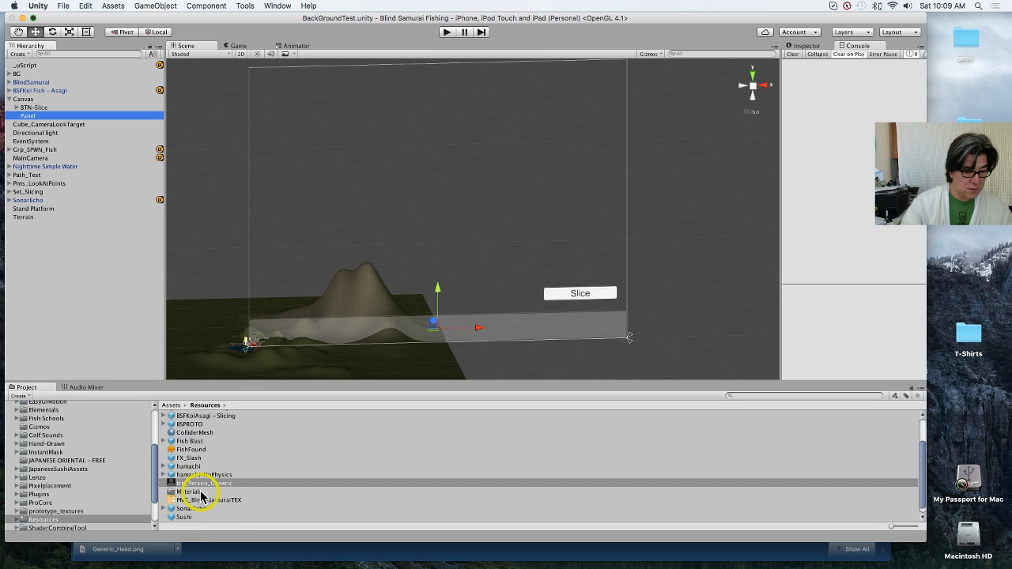
drag(200, 489, 57, 120)
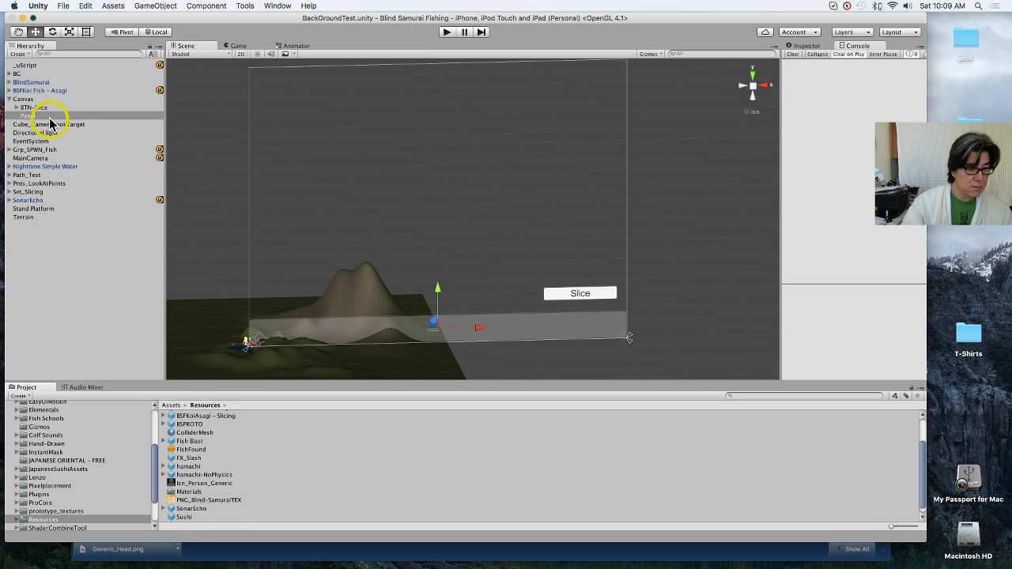
Step: Frame the Canvas's Panel in the Scene view and leave its name as it is
double_click(50, 117)
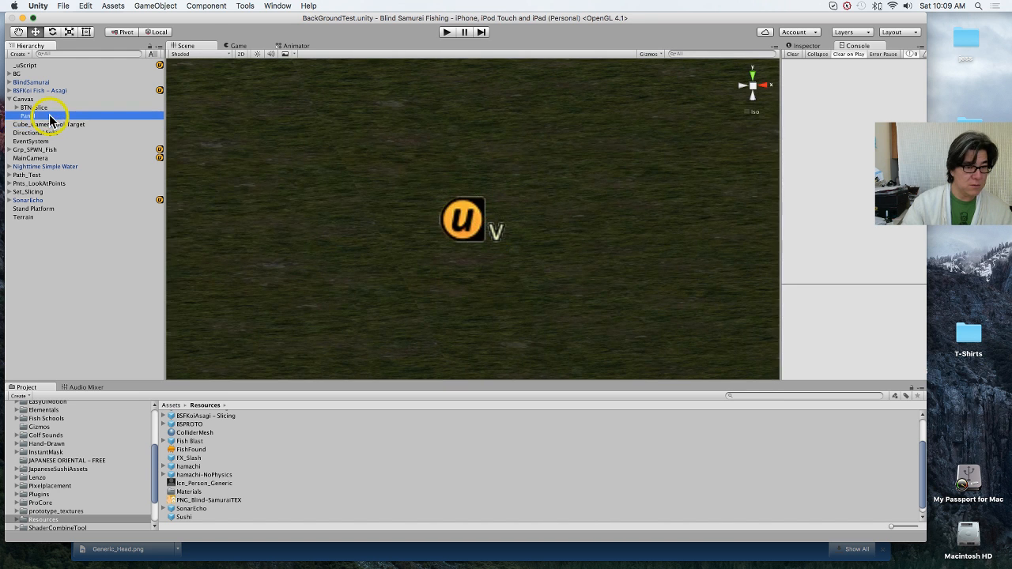
click(50, 118)
click(51, 125)
double_click(48, 117)
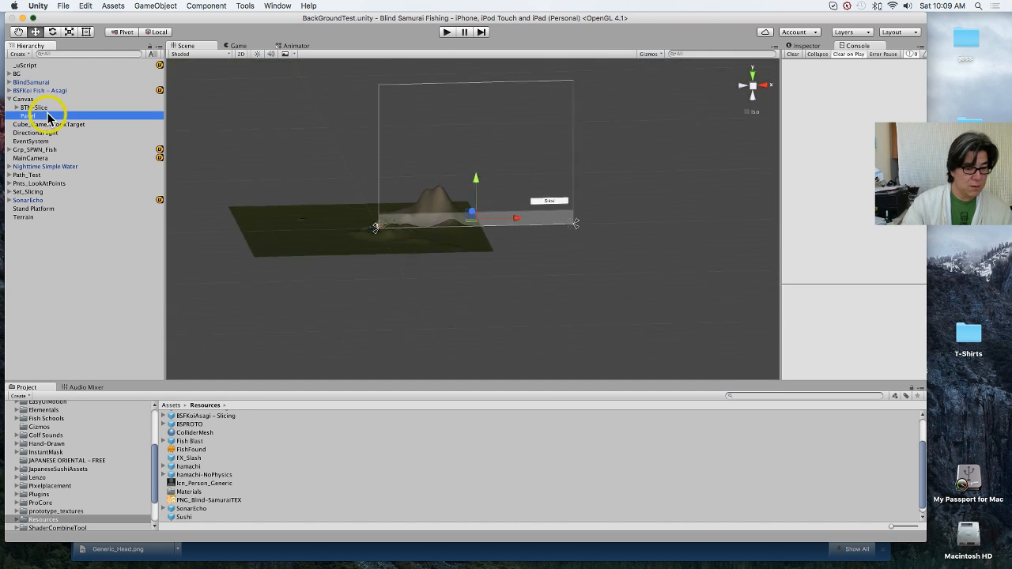
click(47, 118)
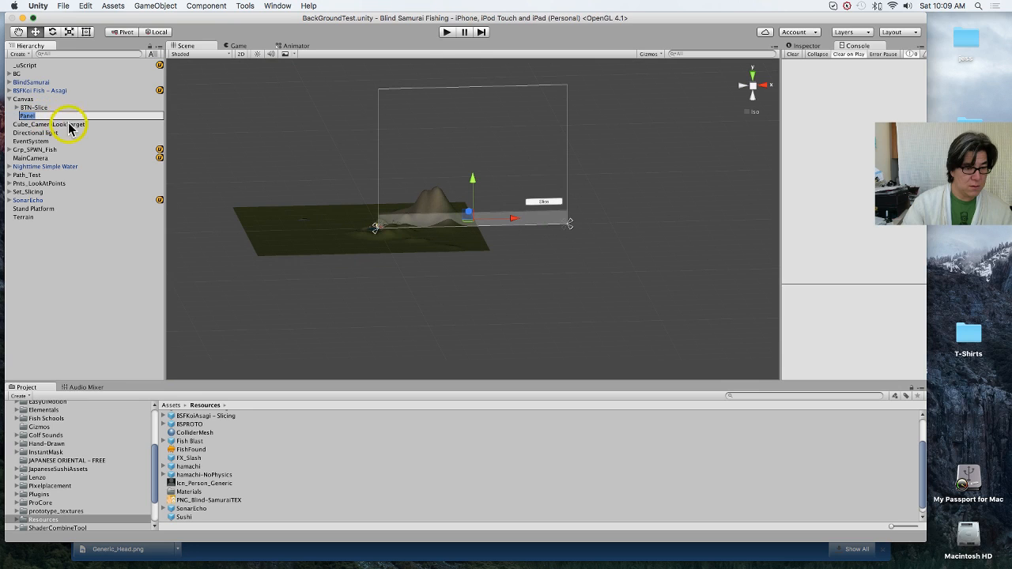
click(62, 261)
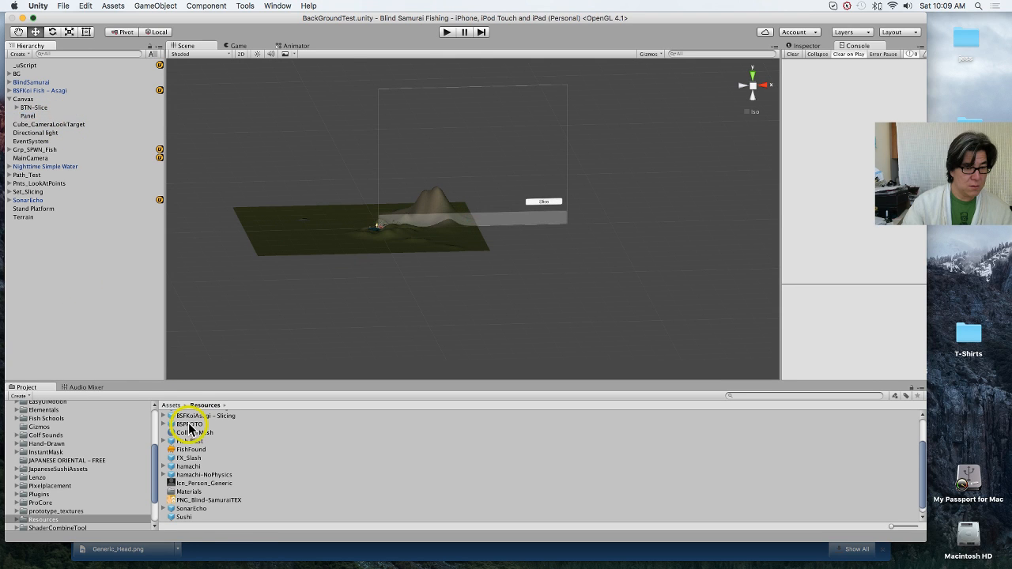
Step: Set the texture type of Icn_Person_Generic to Sprite (2D and UI) in its import settings
click(215, 484)
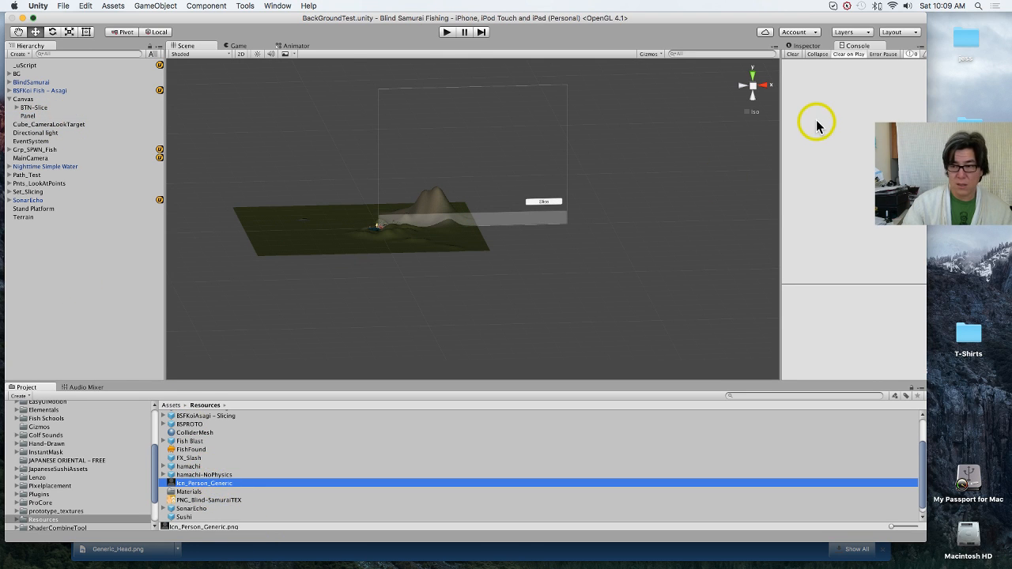
click(807, 46)
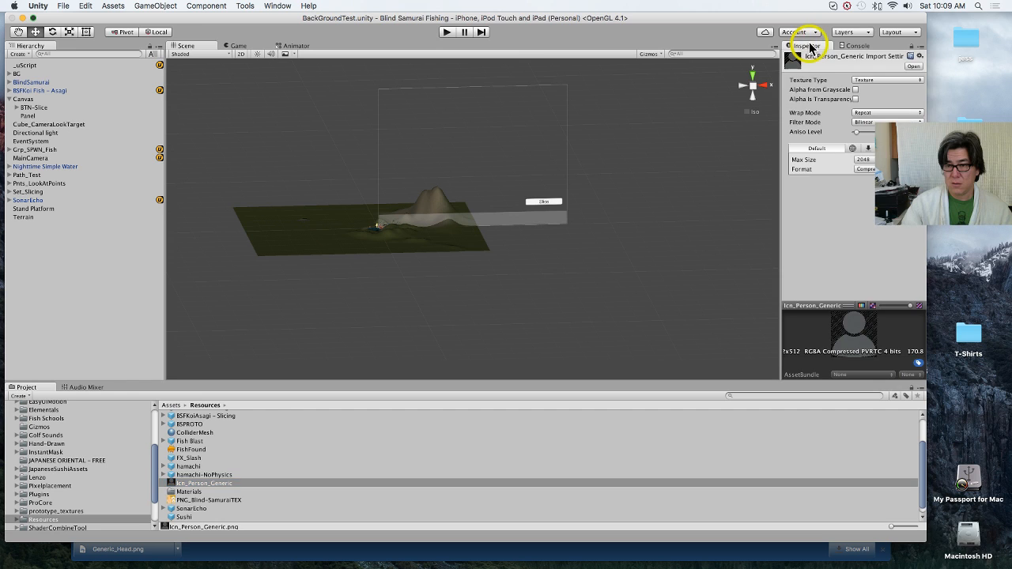
click(885, 79)
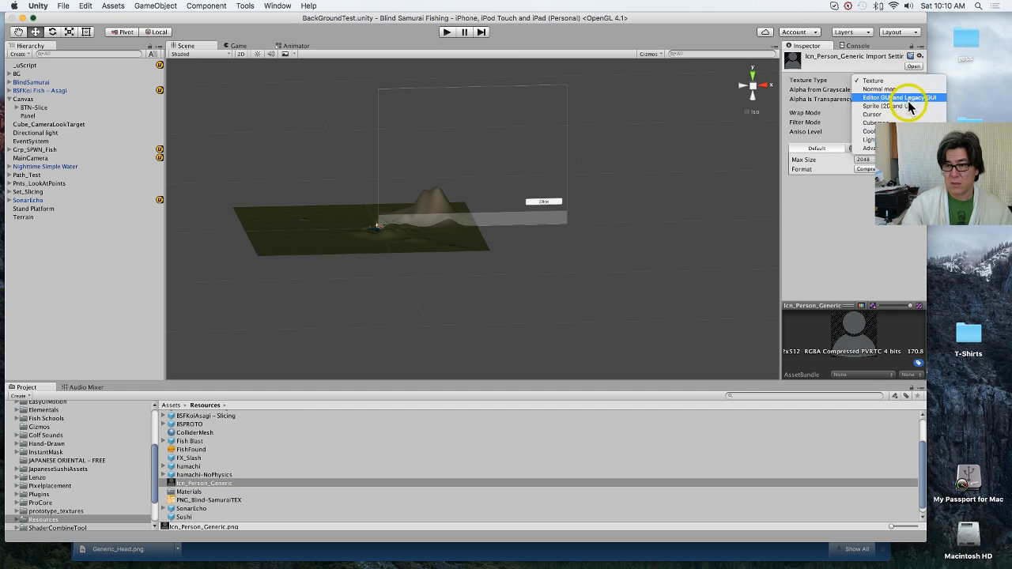
click(907, 106)
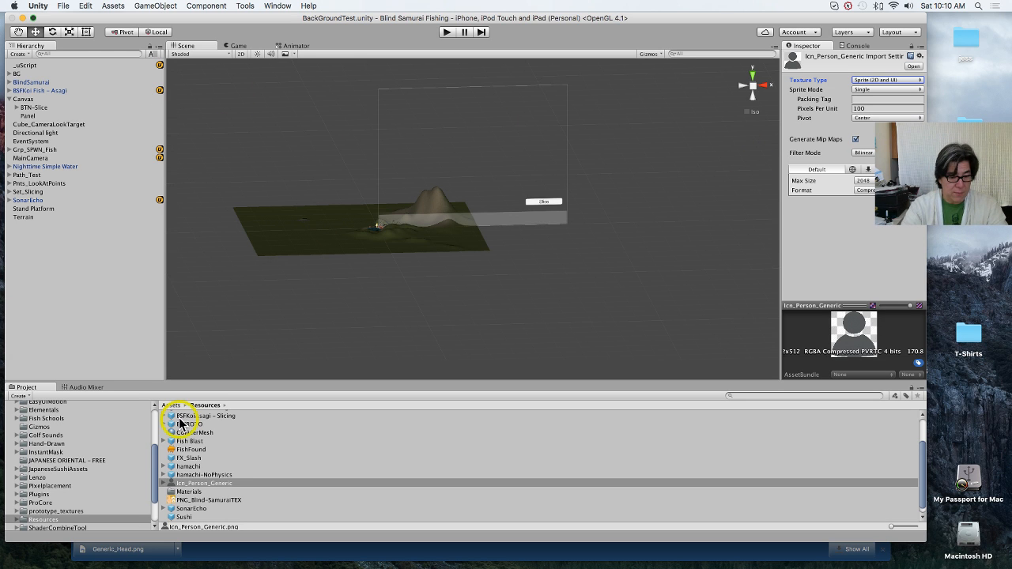
Step: Add the Icn_Person_Generic sprite as a child of Panel, move it to about X 344, Y -7, and check it in the Game view
drag(179, 491, 36, 120)
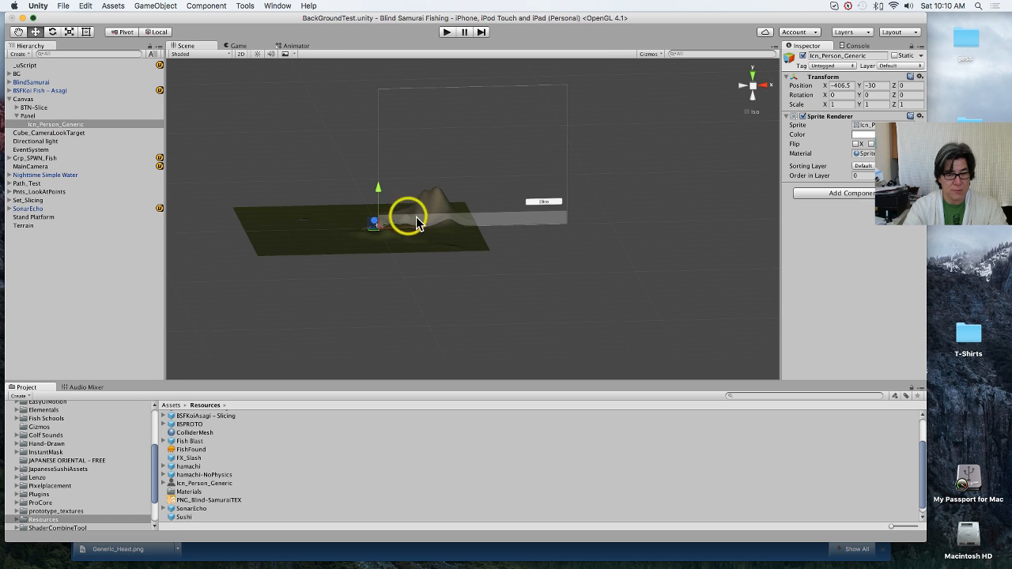
drag(419, 231, 554, 181)
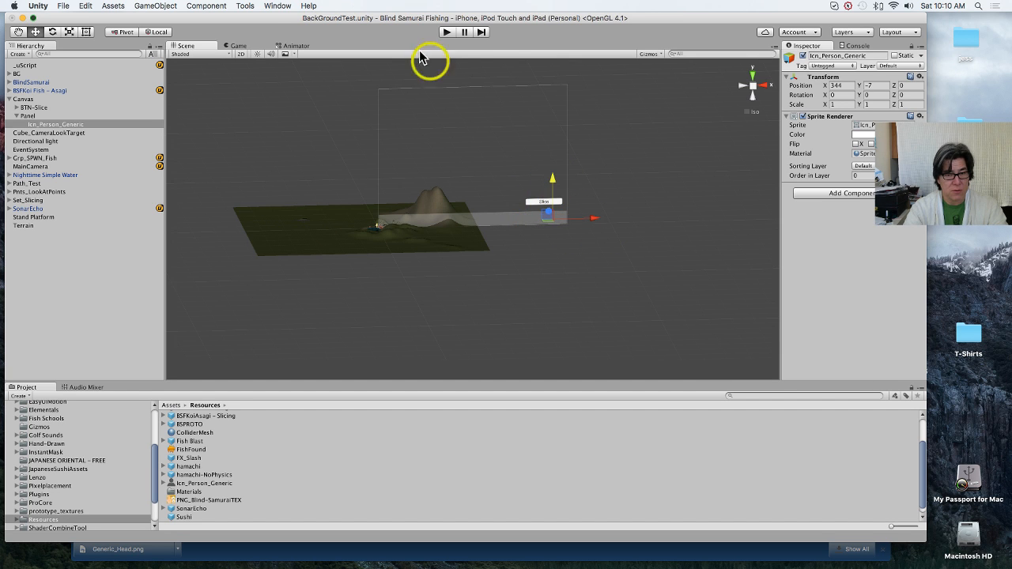
click(253, 46)
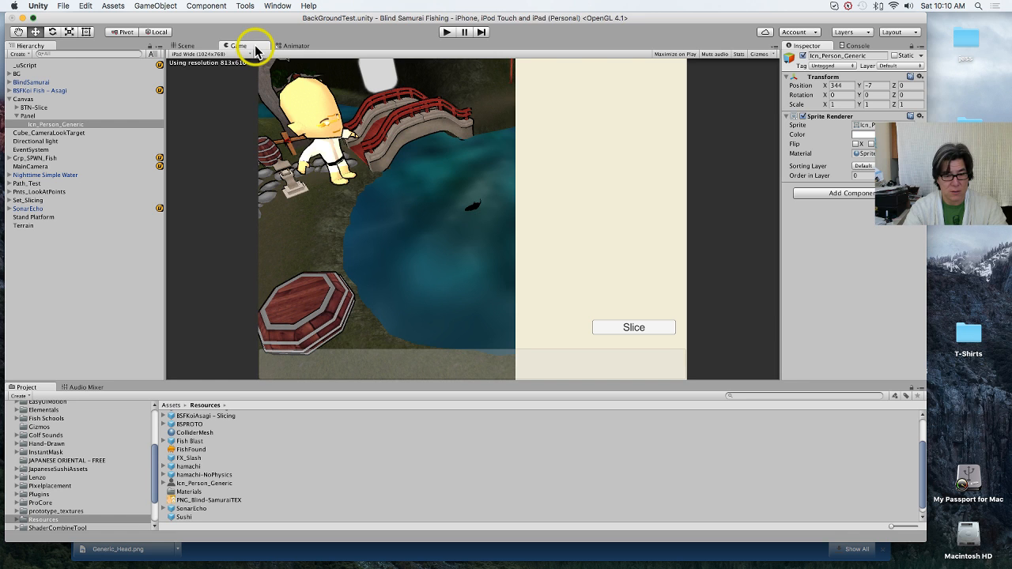
click(195, 45)
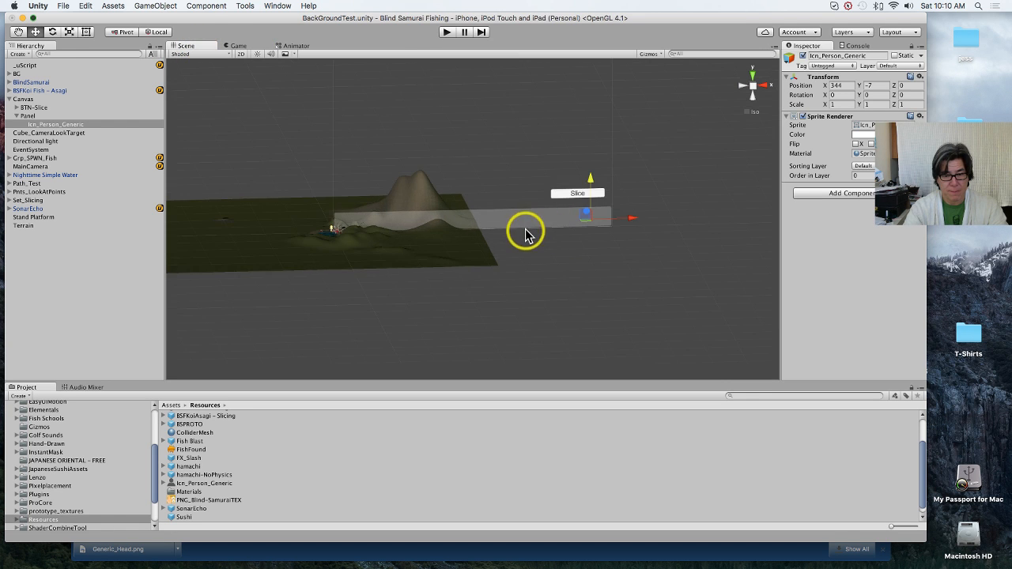
Step: Scale the Icn_Person_Generic sprite to 10 on X, Y and Z and raise it to about Y -0.1 on the Panel
scroll(526, 234, up, 10)
middle_drag(524, 235, 198, 278)
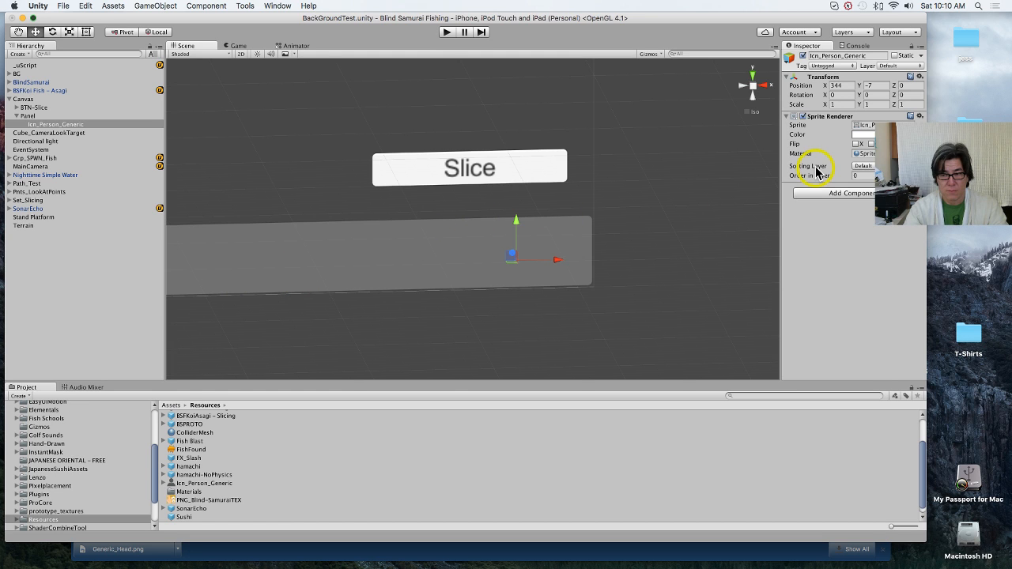
click(841, 105)
text(10)
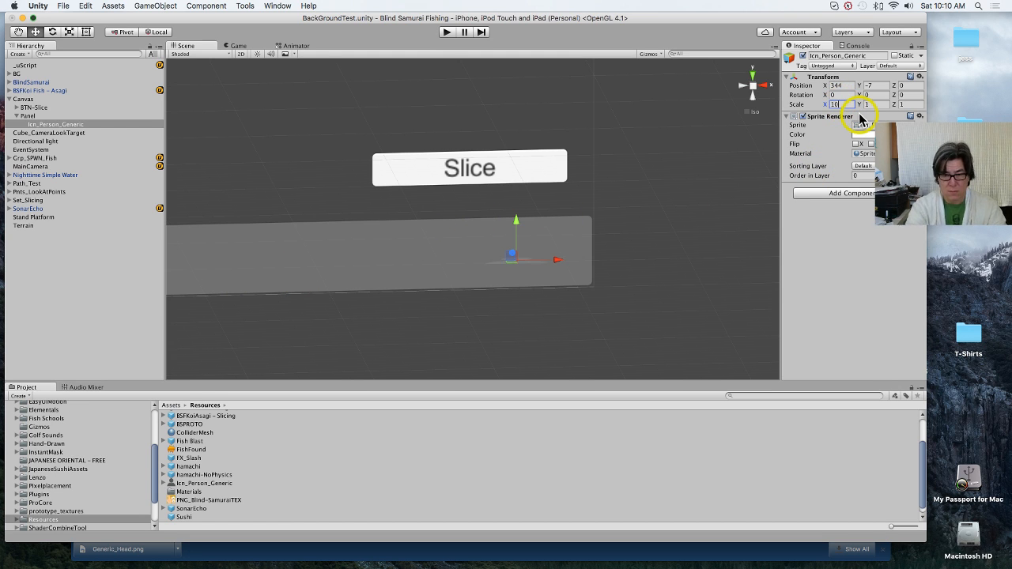
key(Tab)
text(10)
key(Tab)
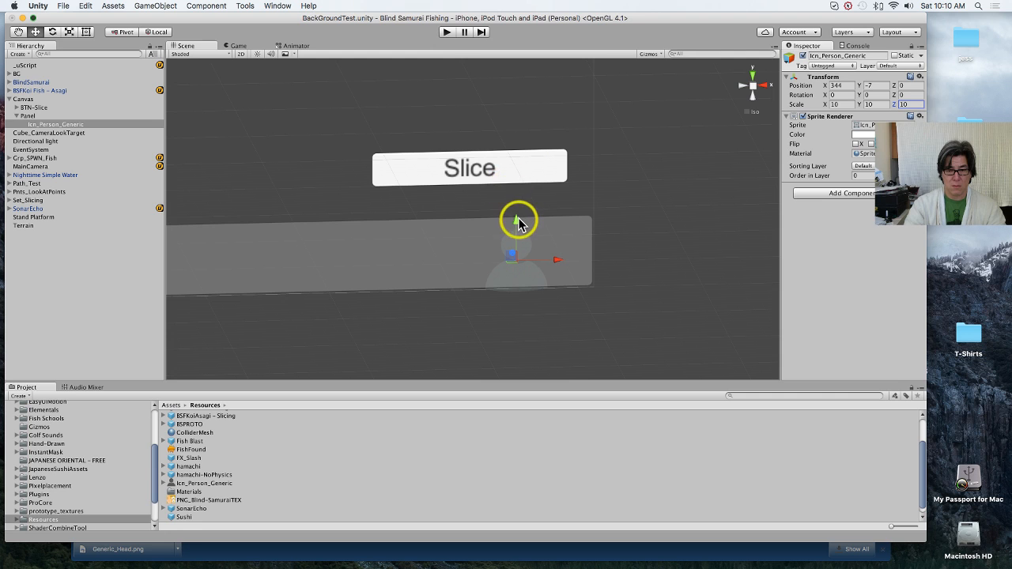
drag(516, 220, 518, 219)
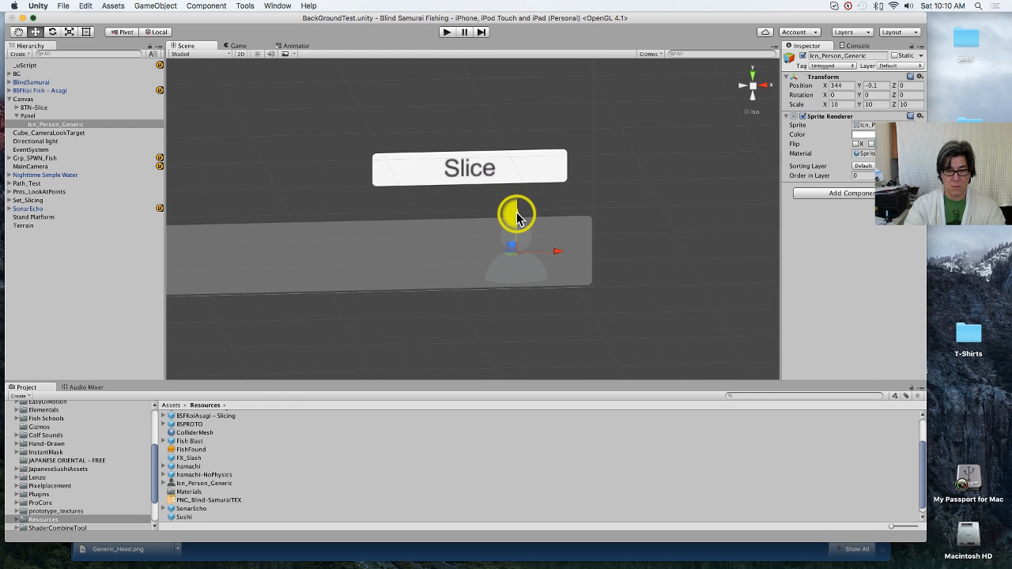
Step: Move the Icn_Person_Generic sprite along the Panel to about X 65.8 and check it in the Game view
click(239, 47)
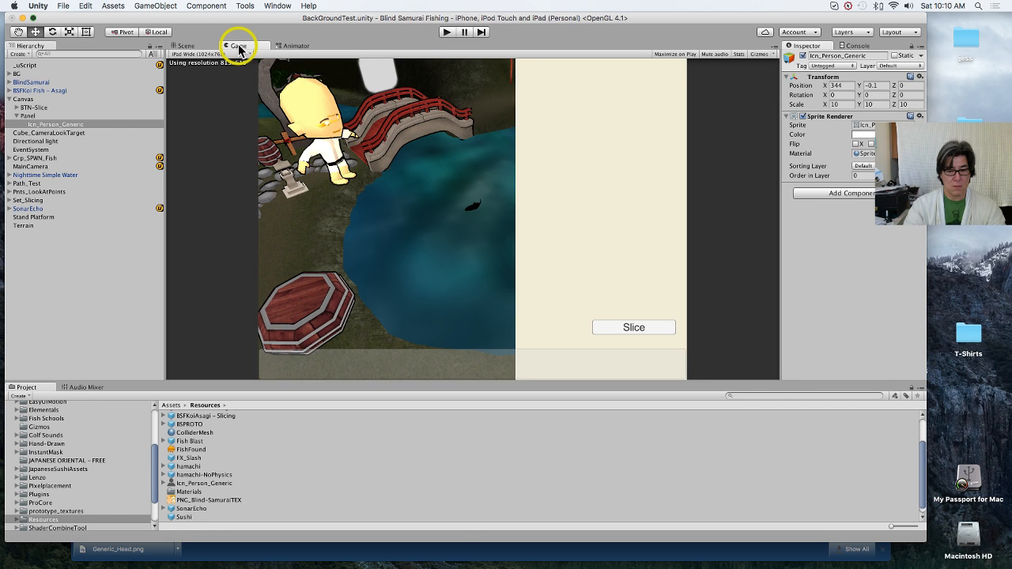
click(186, 46)
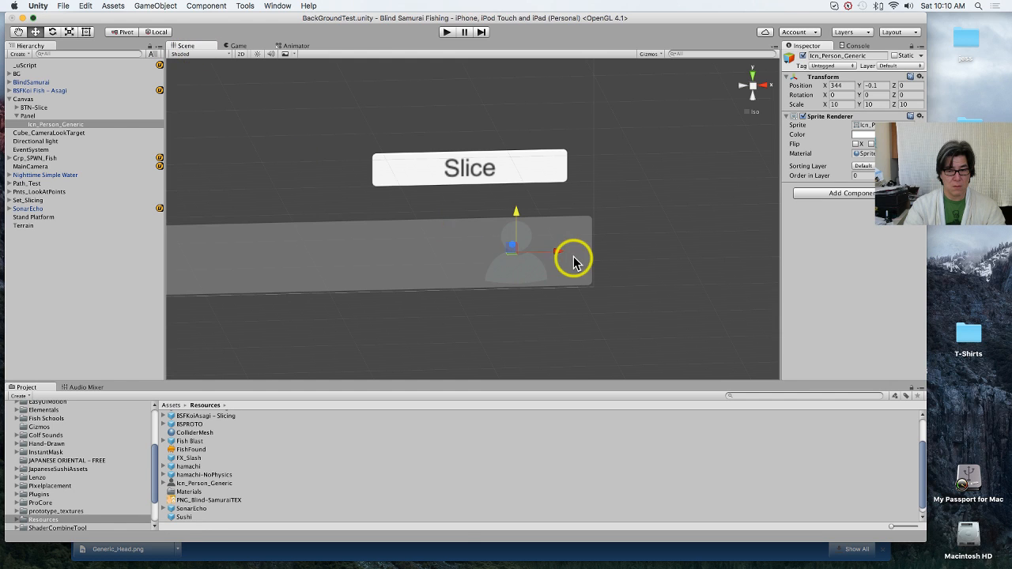
drag(559, 249, 216, 251)
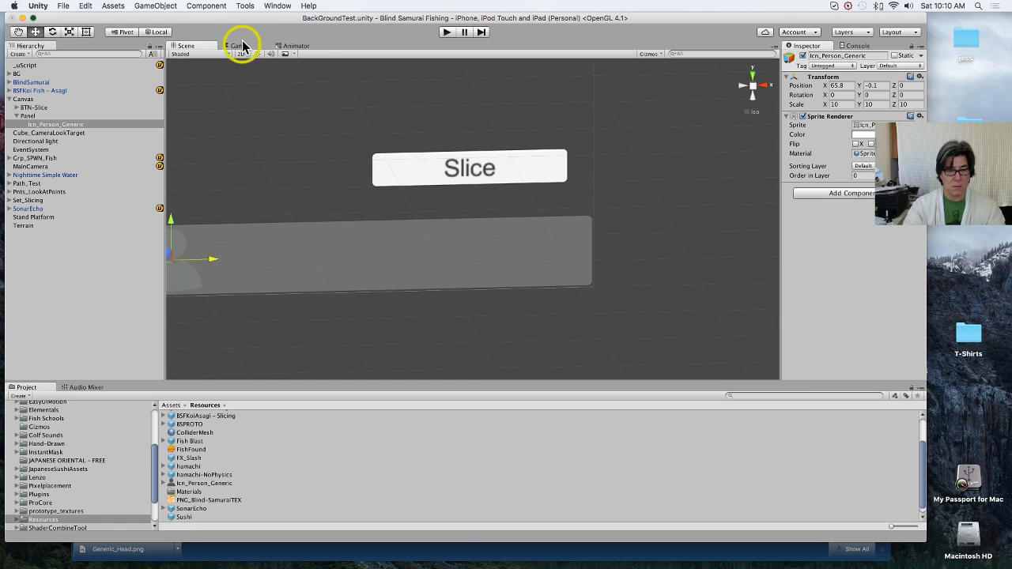
click(241, 47)
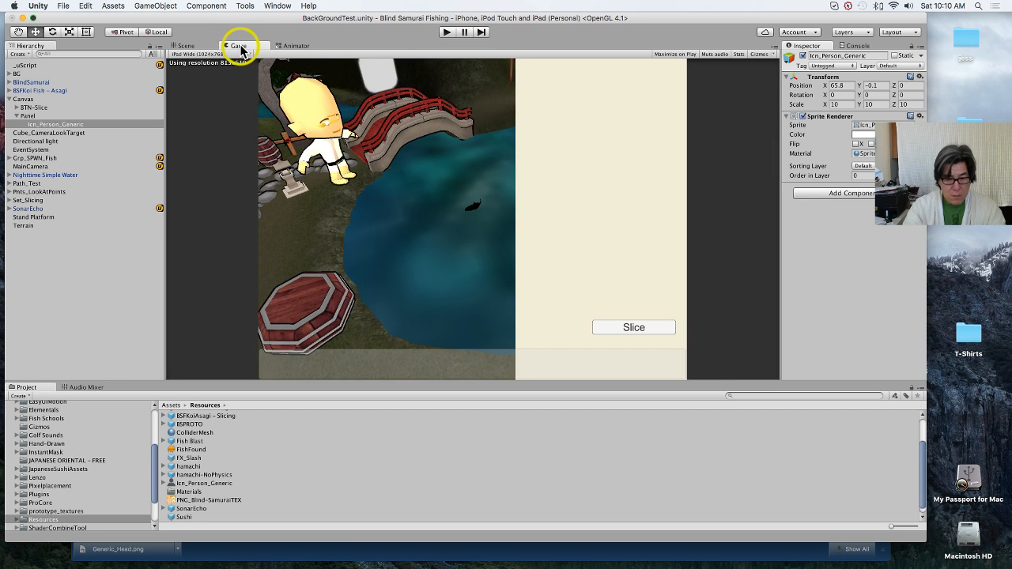
Step: Move the Icn_Person_Generic sprite further along the Panel to about X -97.6 and look for it in the Game view
click(195, 45)
key(q)
drag(248, 257, 331, 267)
key(w)
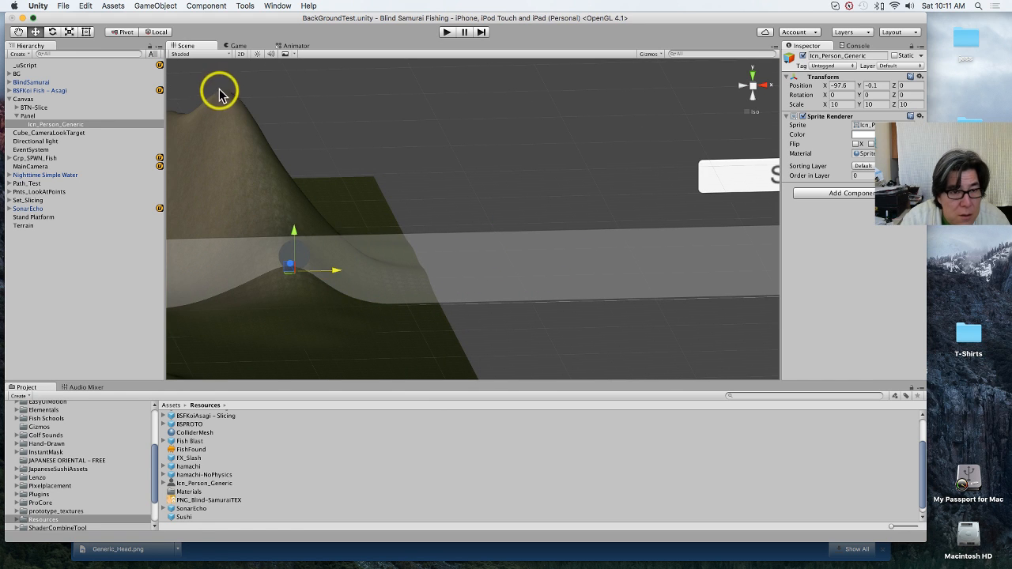
click(238, 46)
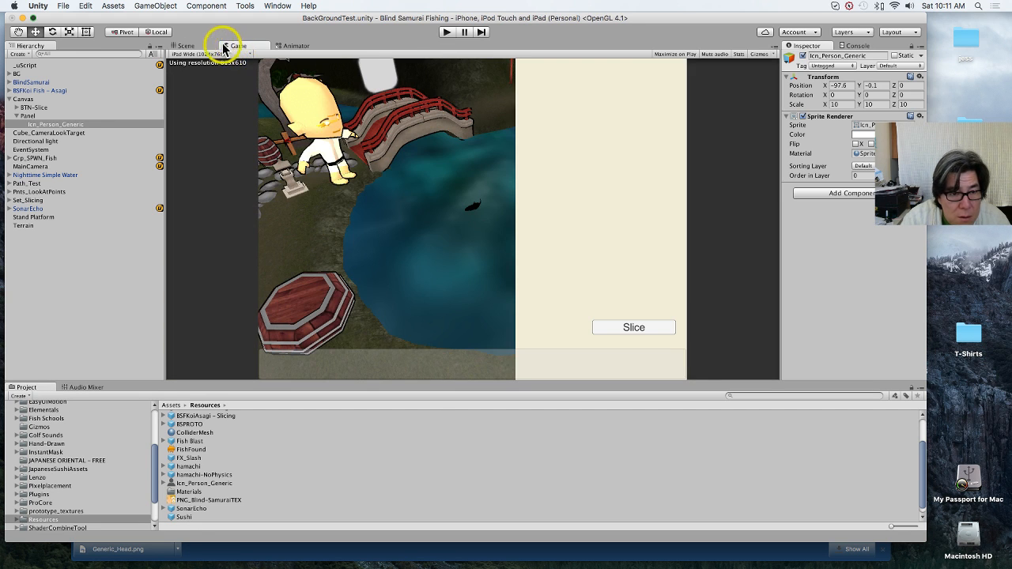
Step: Set the Icn_Person_Generic sprite's renderer color to black and check it in the Game view
click(194, 46)
click(106, 125)
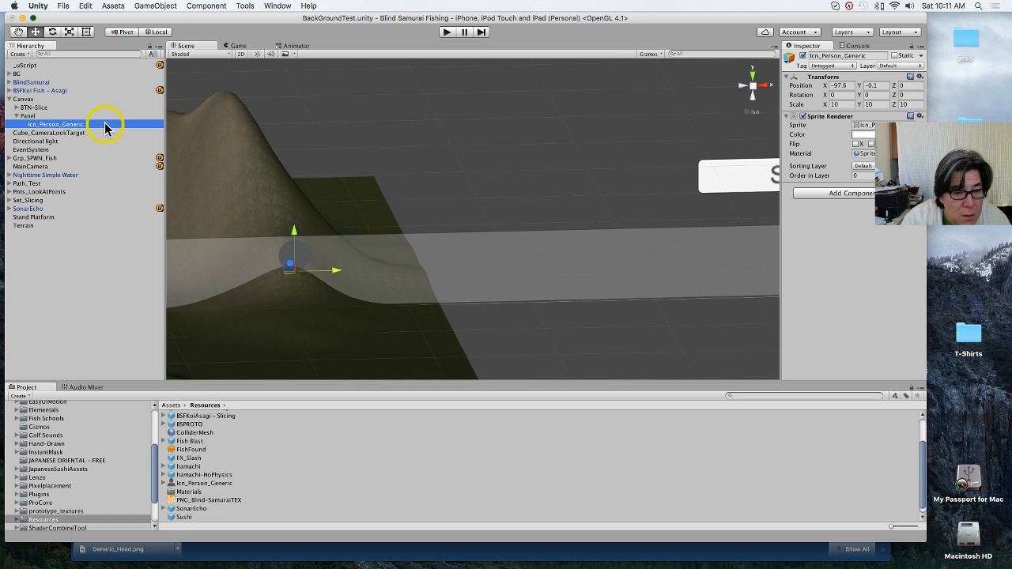
click(862, 141)
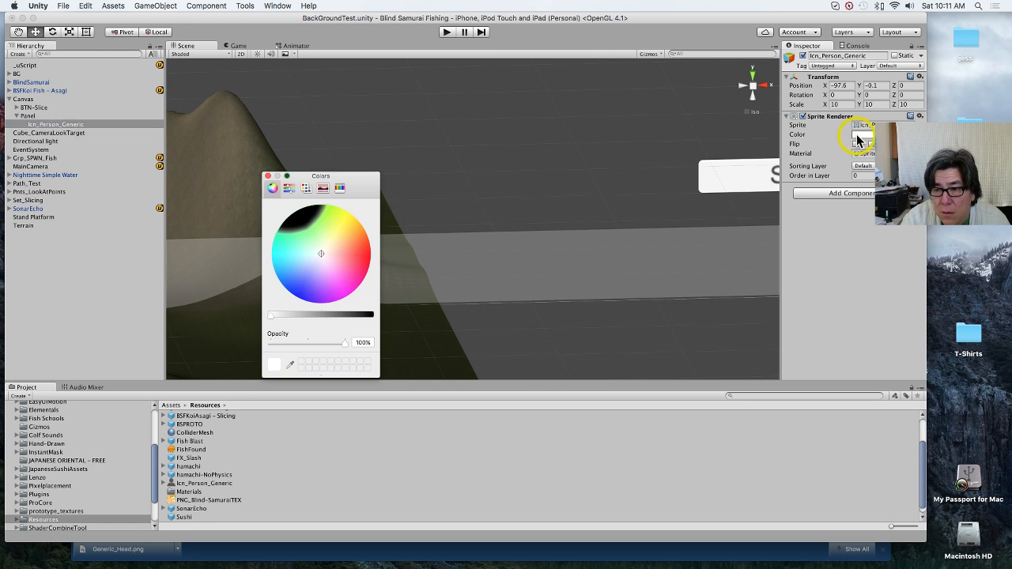
drag(340, 314, 431, 324)
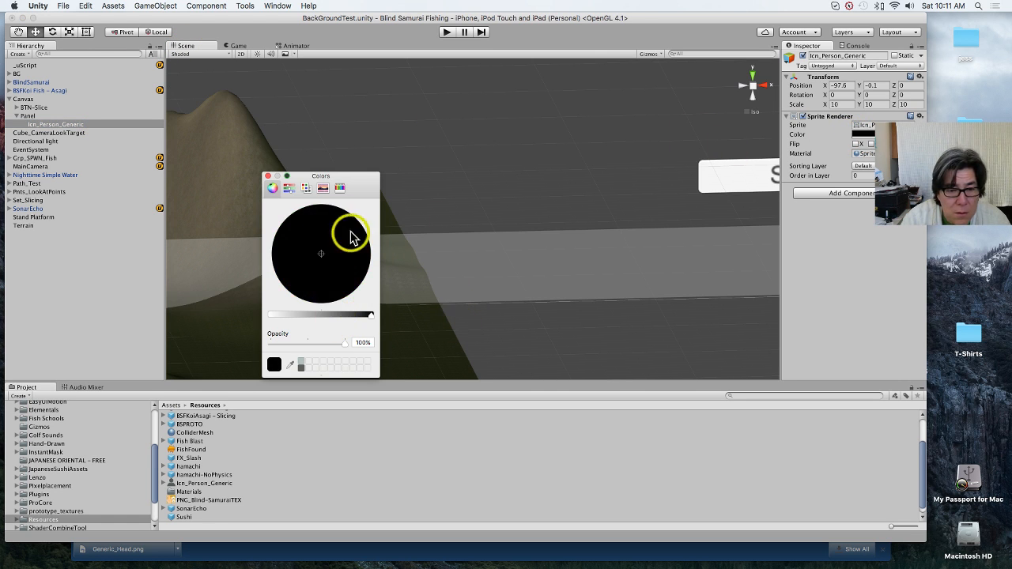
click(267, 176)
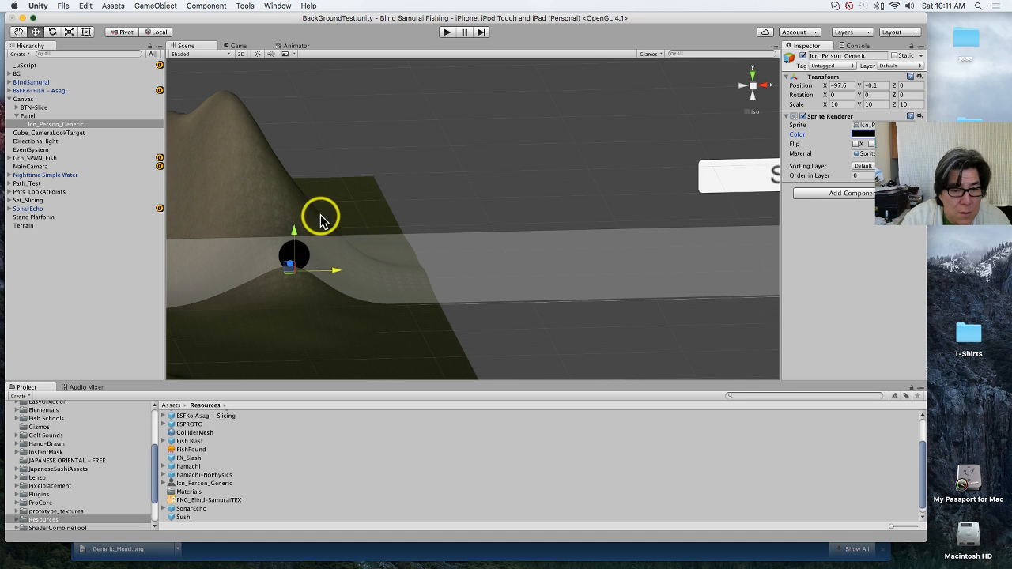
click(237, 46)
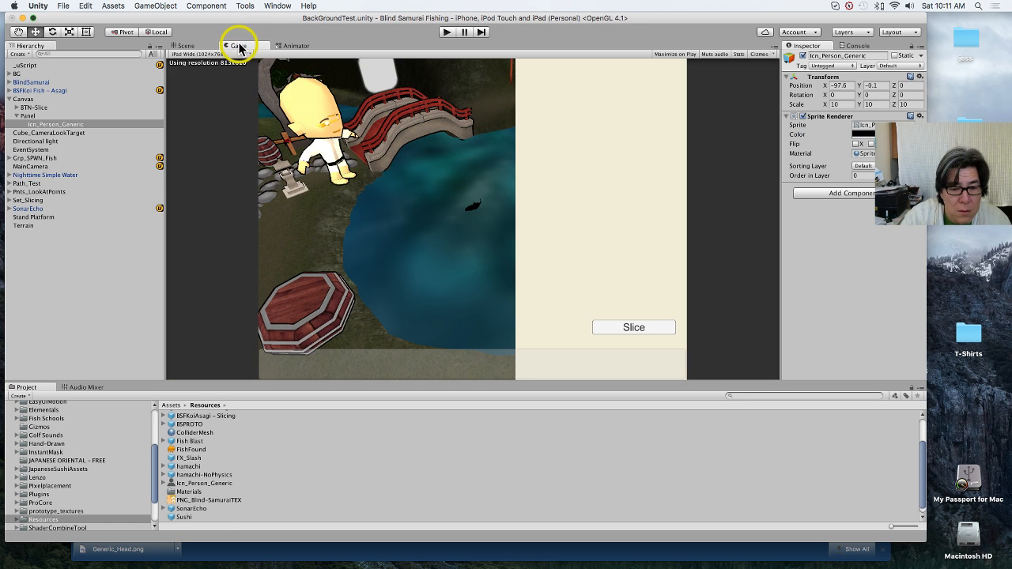
click(190, 45)
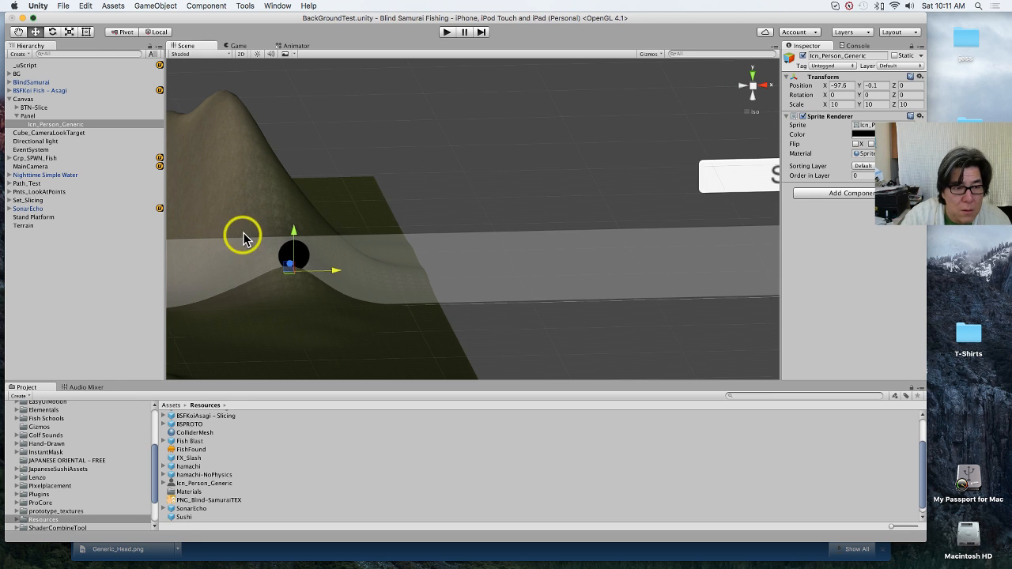
middle_drag(242, 237, 340, 234)
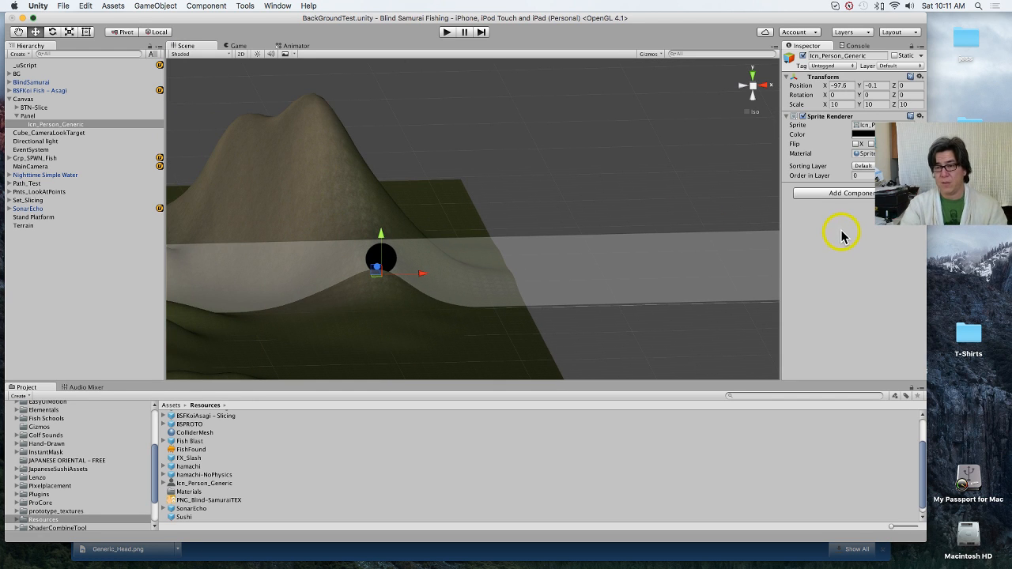
Step: Add a UI Image as a child of the Canvas's Panel
click(57, 117)
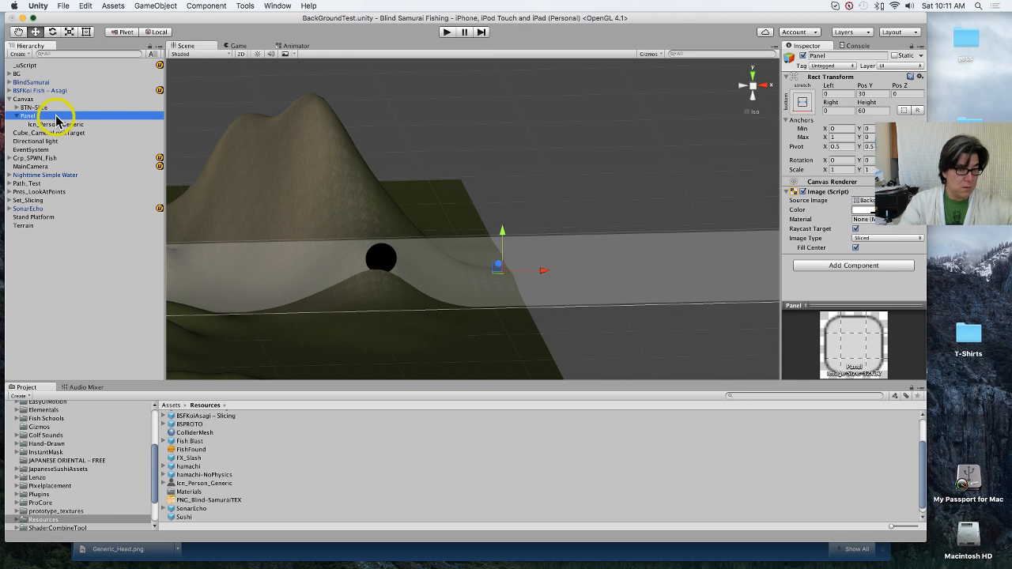
right_click(98, 118)
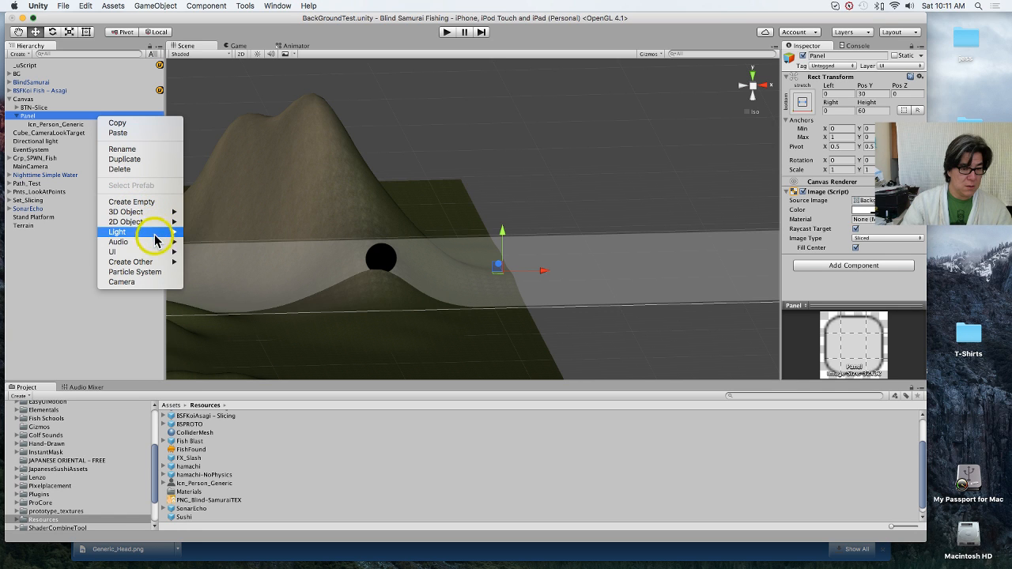
mouse_move(158, 252)
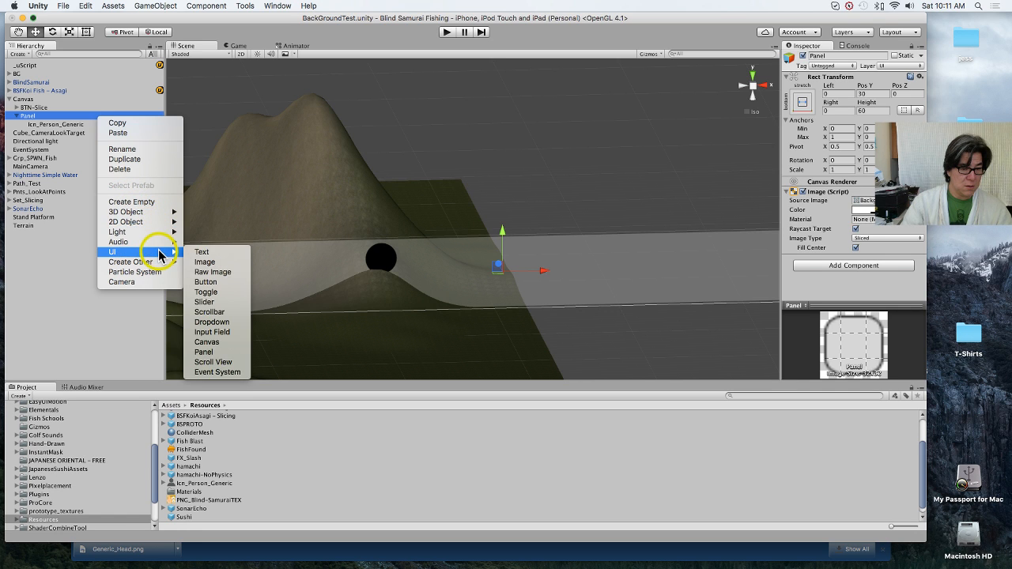
click(214, 264)
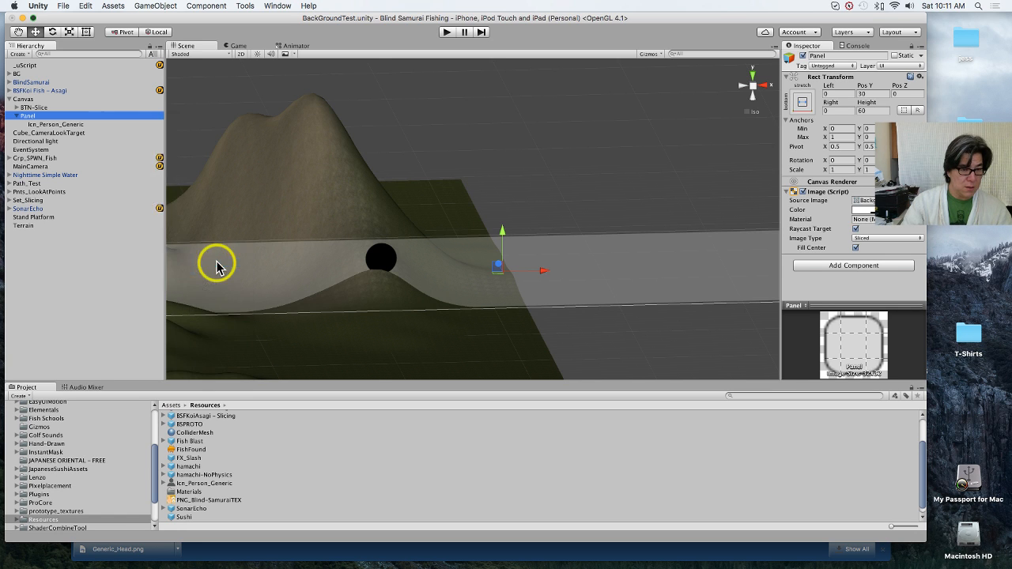
Step: Delete the Icn_Person_Generic sprite object from the Panel
click(67, 125)
right_click(68, 124)
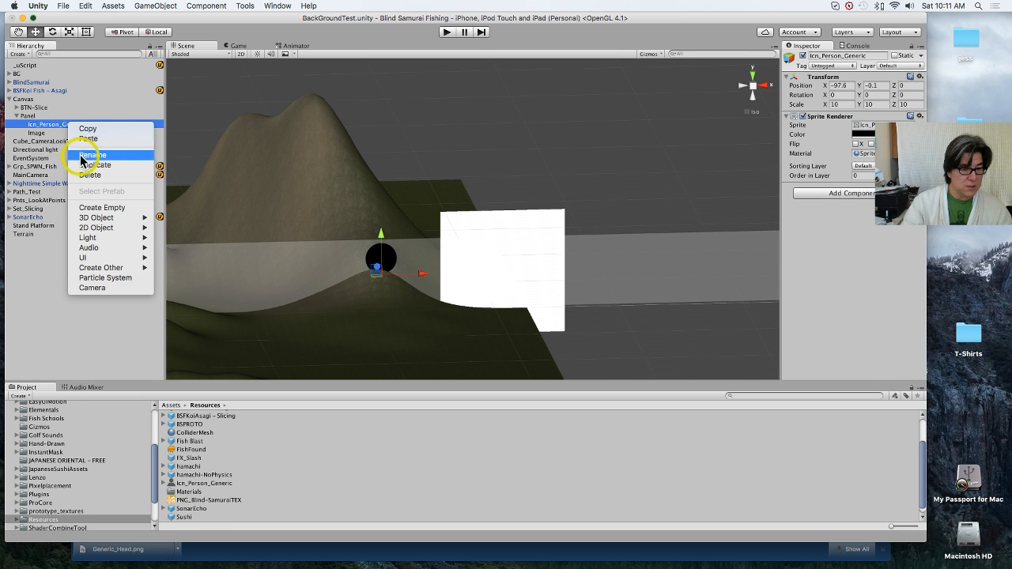
click(90, 176)
Step: Assign the Icn_Person_Generic sprite as the source image of the Panel's Image object
click(43, 125)
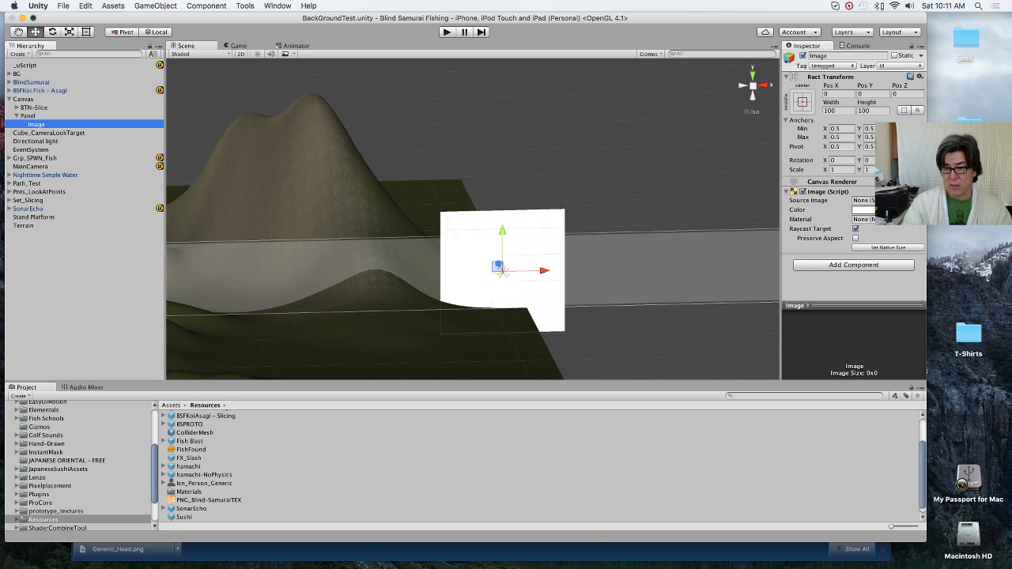
click(919, 200)
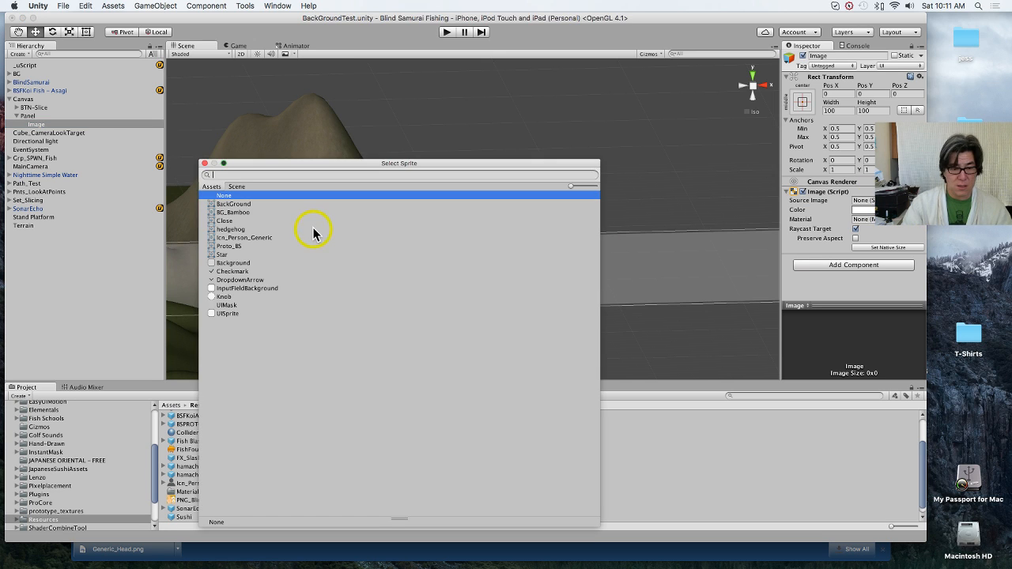
double_click(244, 237)
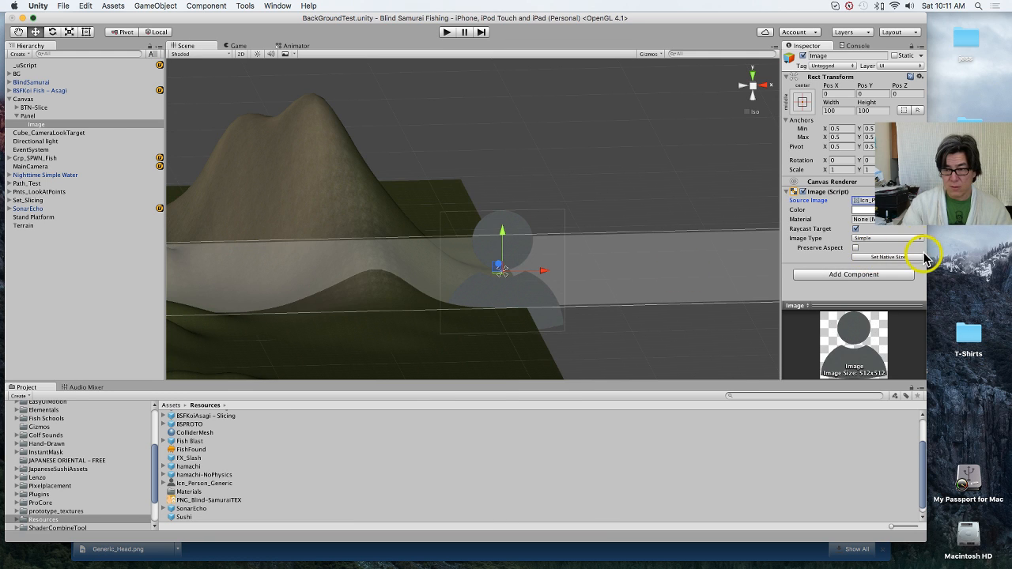
Step: Try widths and heights of 70, 64 and 58 for the person icon Image on the Panel
click(847, 110)
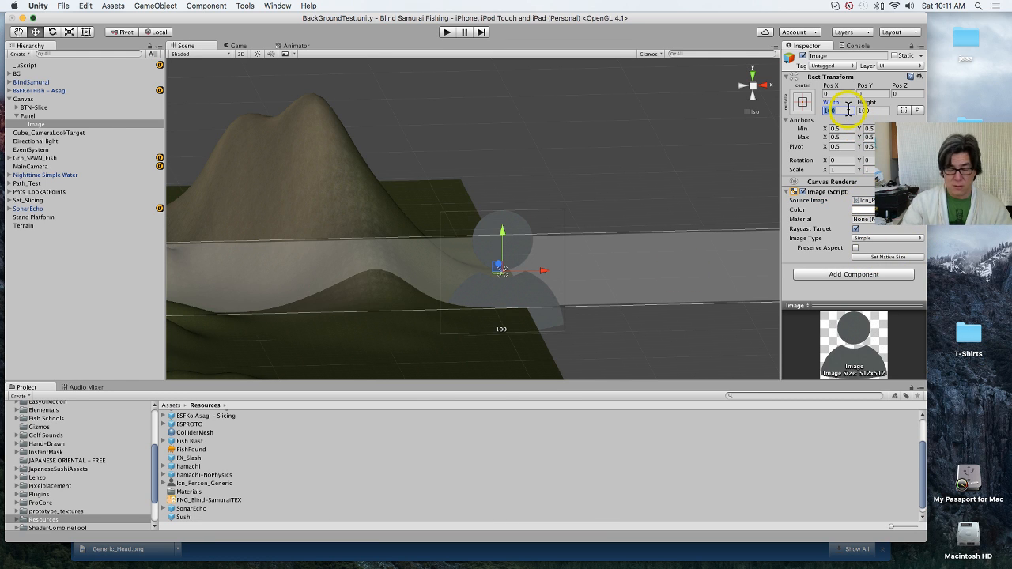
key(BackSpace)
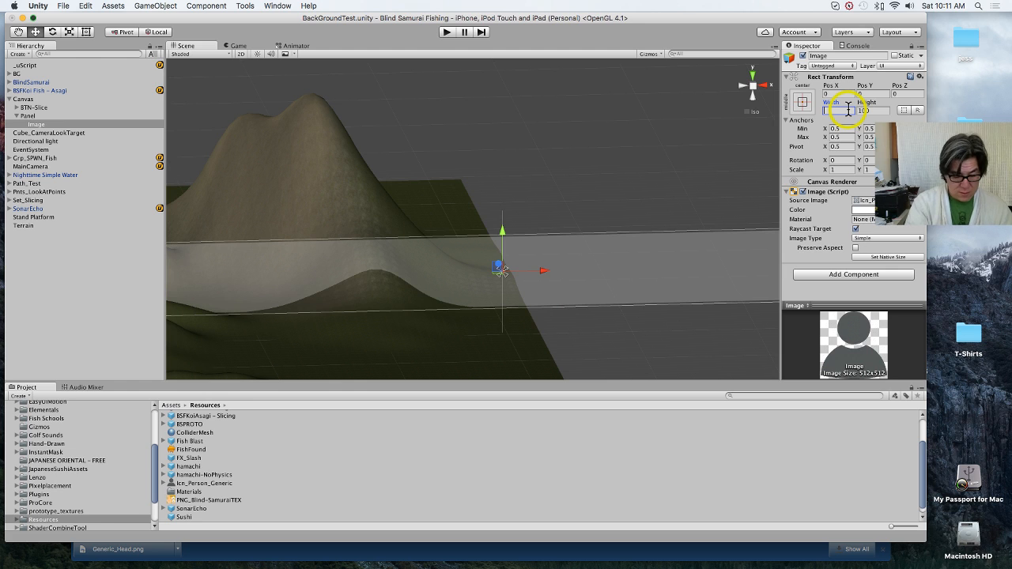
text(70)
key(Tab)
text(70)
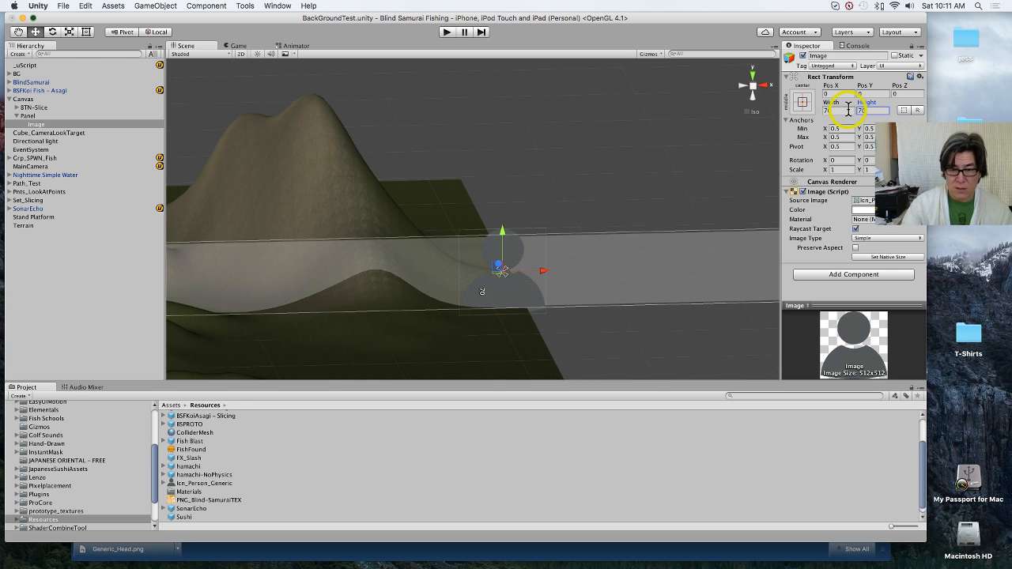
click(846, 110)
text(60)
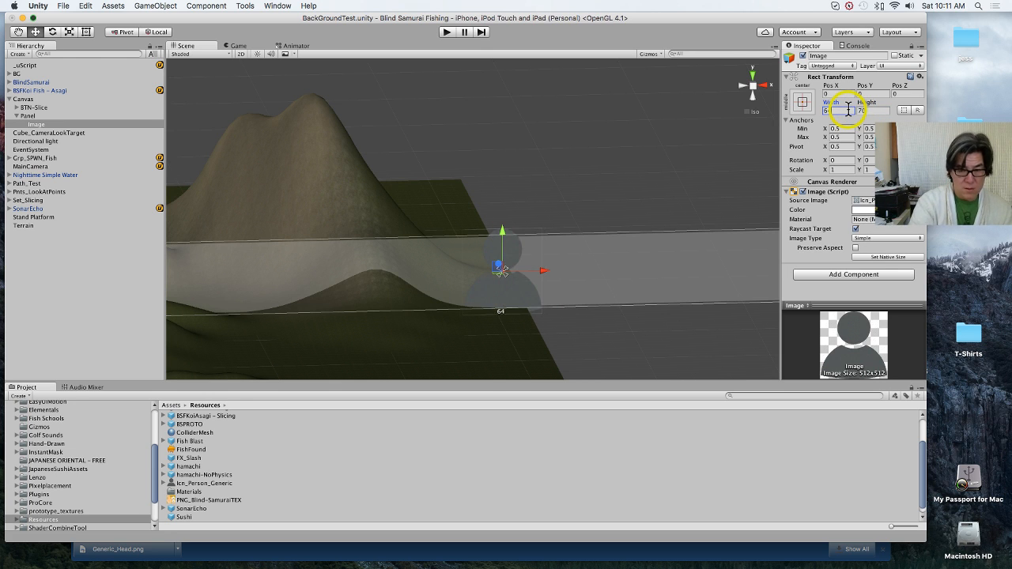
key(Tab)
text(64)
key(Tab)
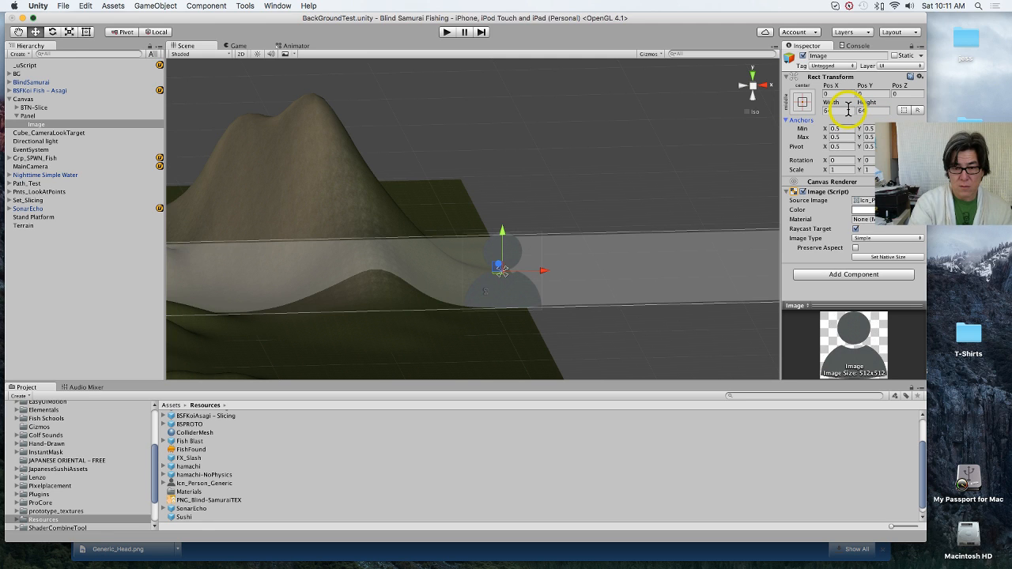
click(848, 110)
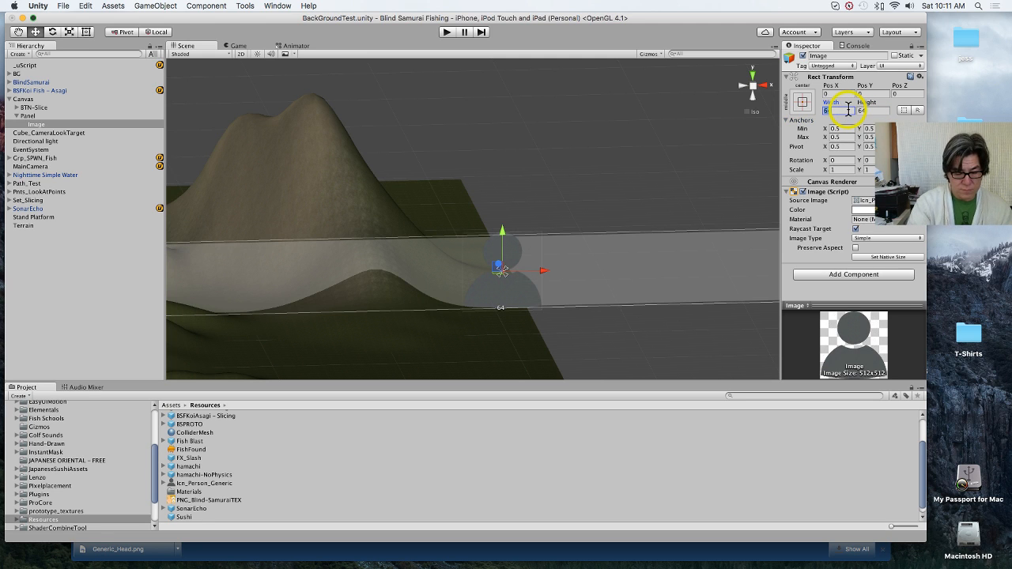
text(58)
key(Tab)
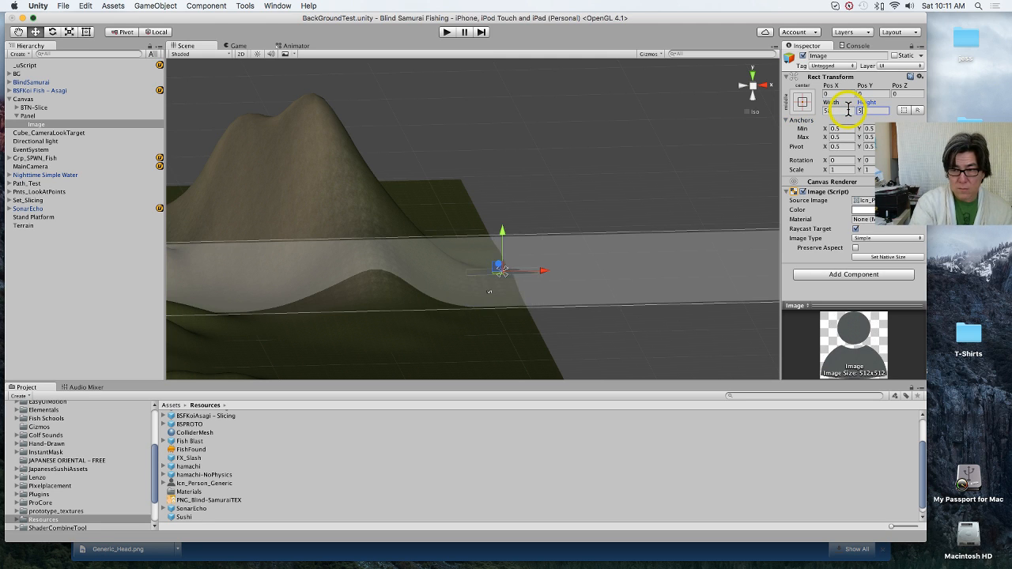
text(58)
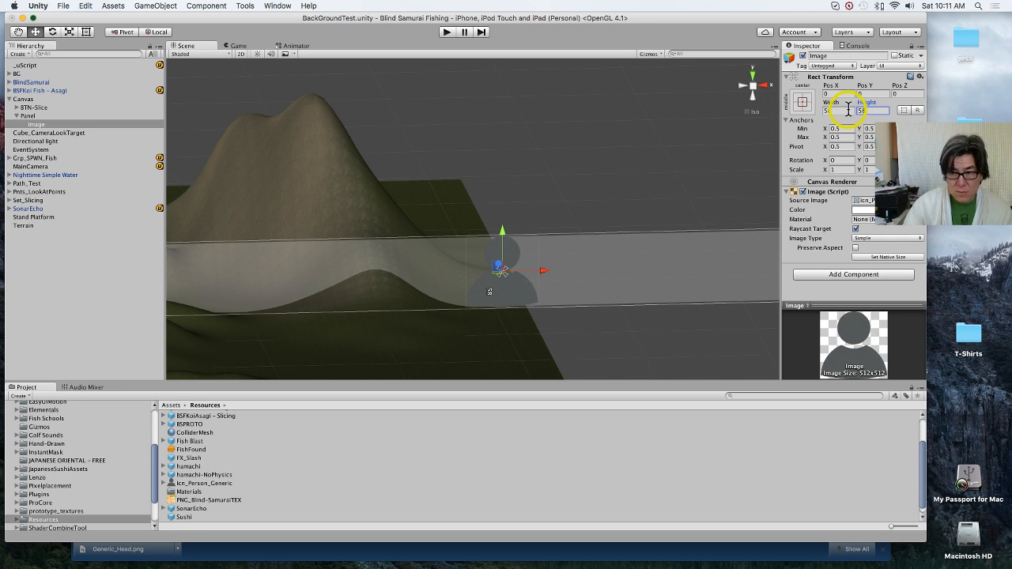
Step: Set the person icon Image's width and height to 50 each
click(847, 110)
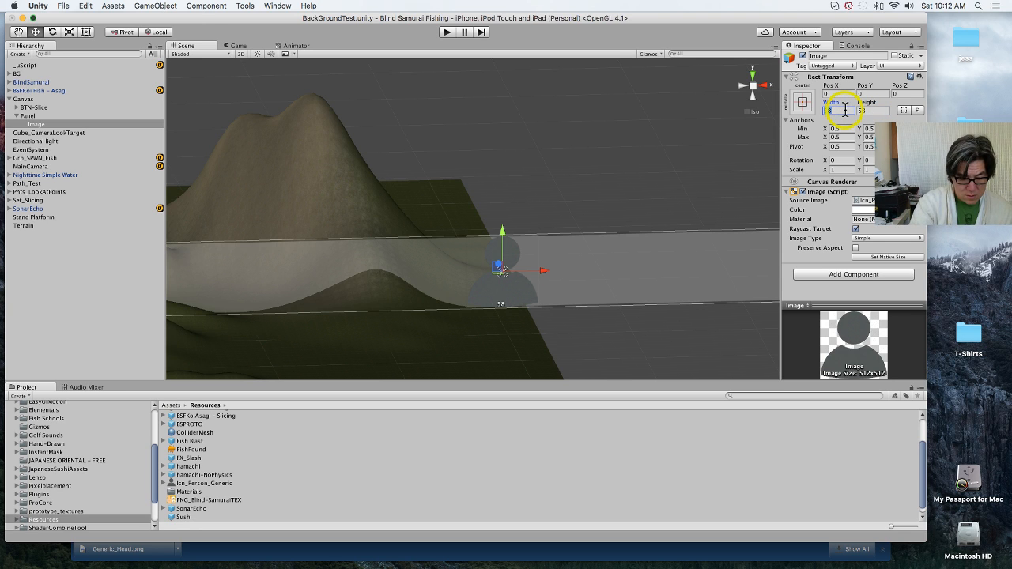
text(50)
key(Tab)
text(50)
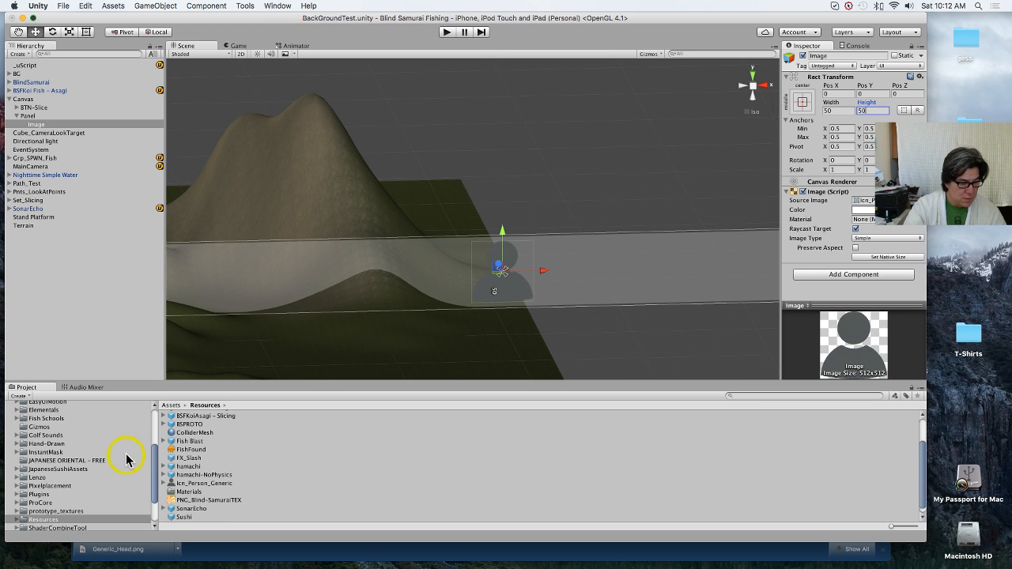
Step: Look through the project's asset folders and open the Asset Store
scroll(103, 461, up, 5)
scroll(98, 463, down, 6)
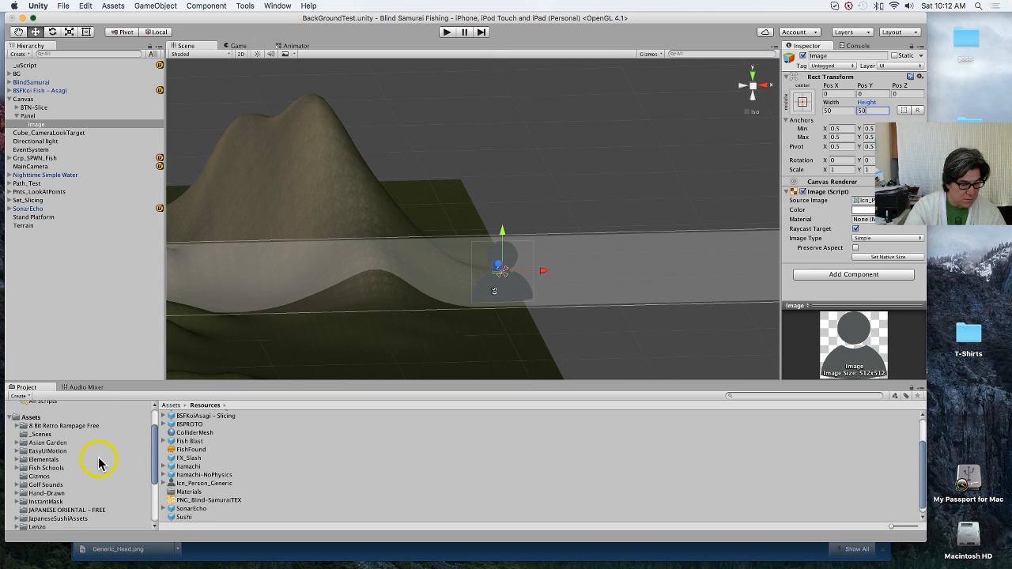
scroll(99, 463, down, 5)
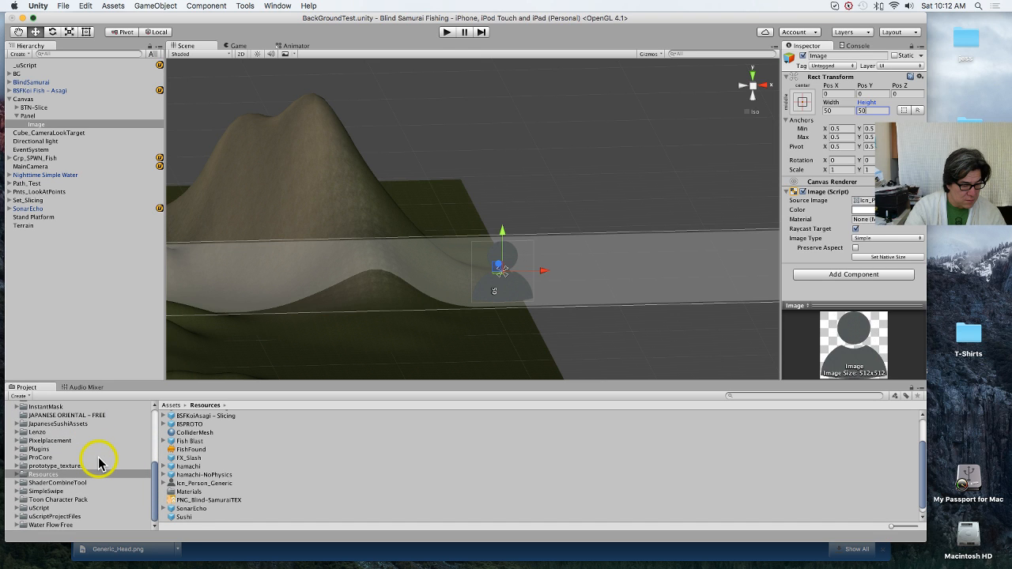
click(243, 5)
mouse_move(278, 5)
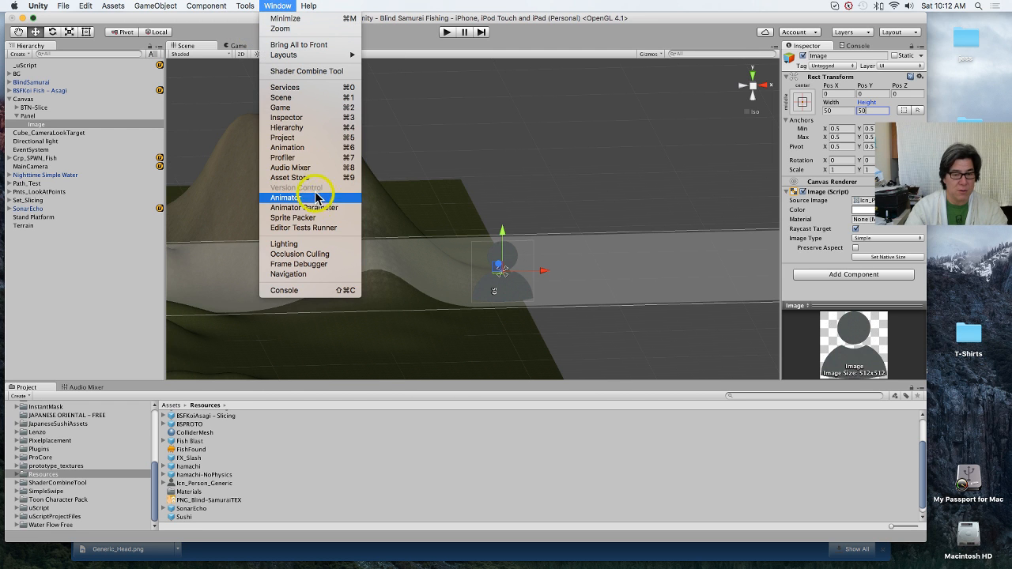
click(290, 177)
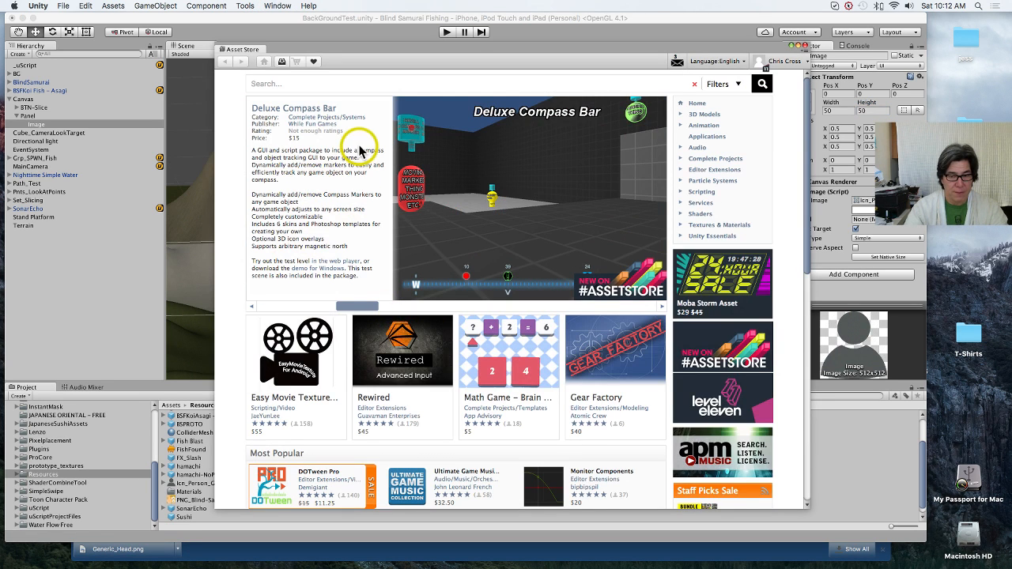
Step: Look through the Asset Store's list of downloaded packages for one that animates UI elements
click(281, 61)
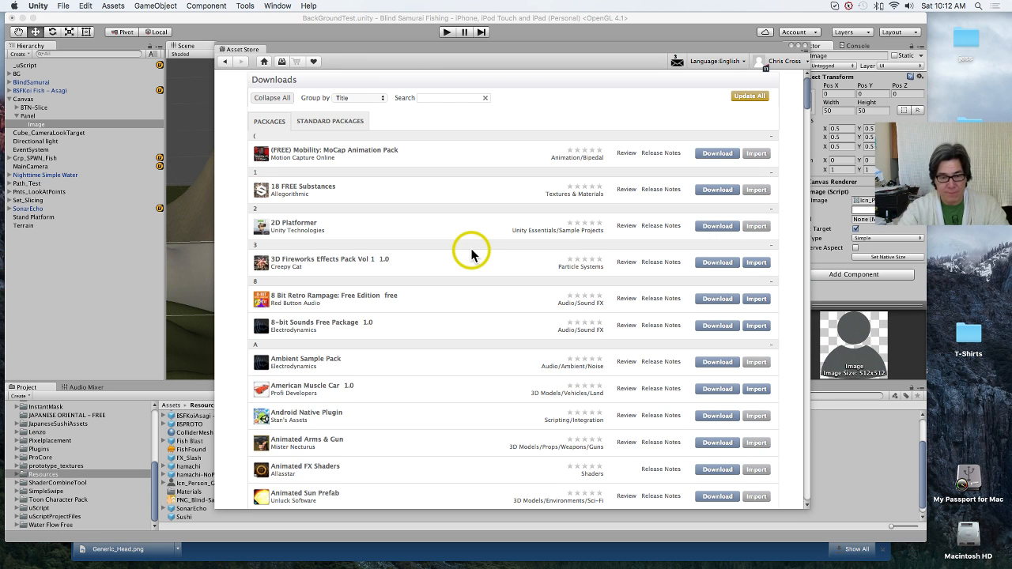
scroll(472, 255, down, 15)
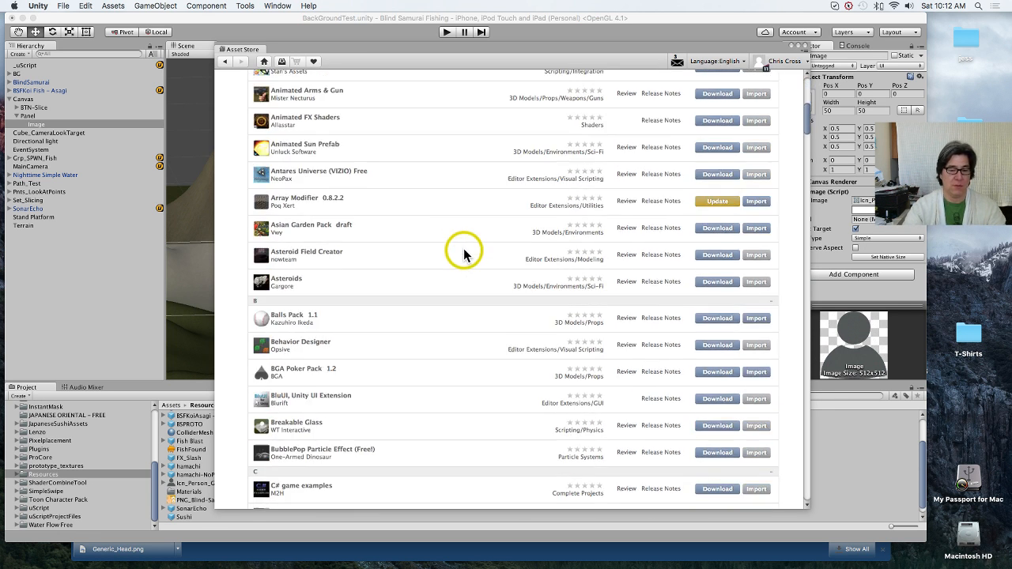
scroll(465, 253, down, 20)
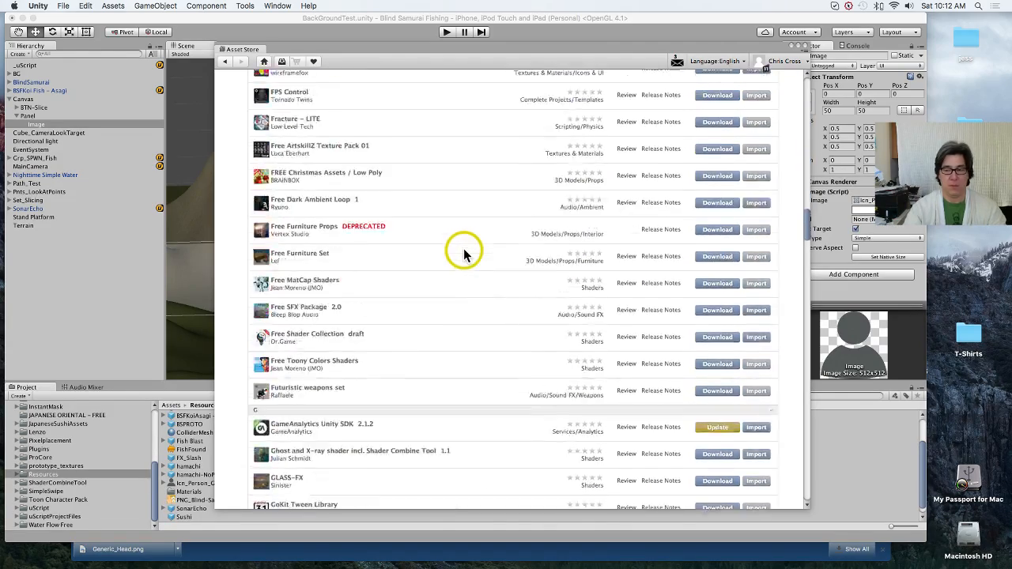
scroll(465, 254, down, 8)
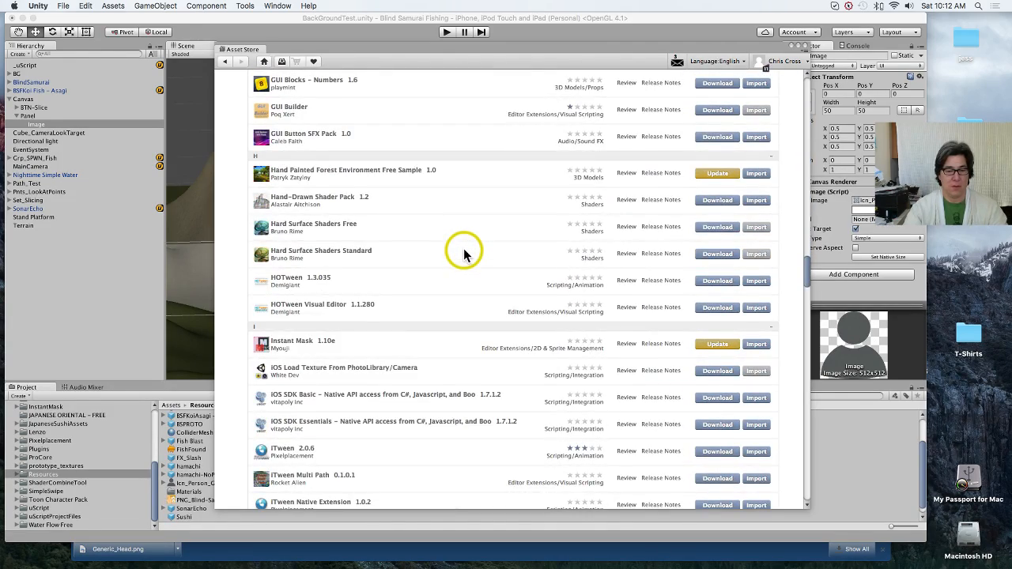
scroll(464, 254, down, 20)
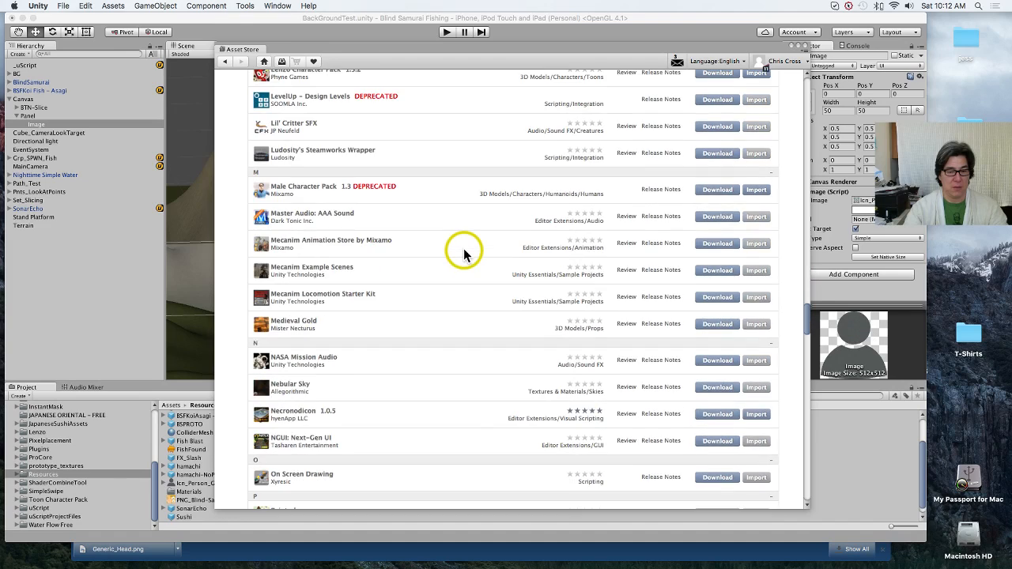
scroll(464, 254, down, 8)
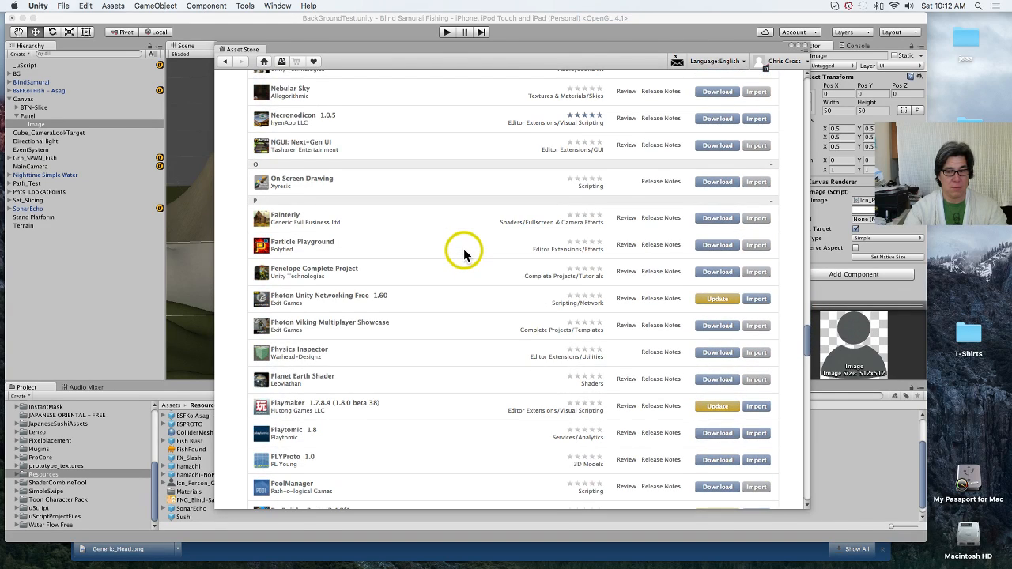
scroll(464, 254, down, 8)
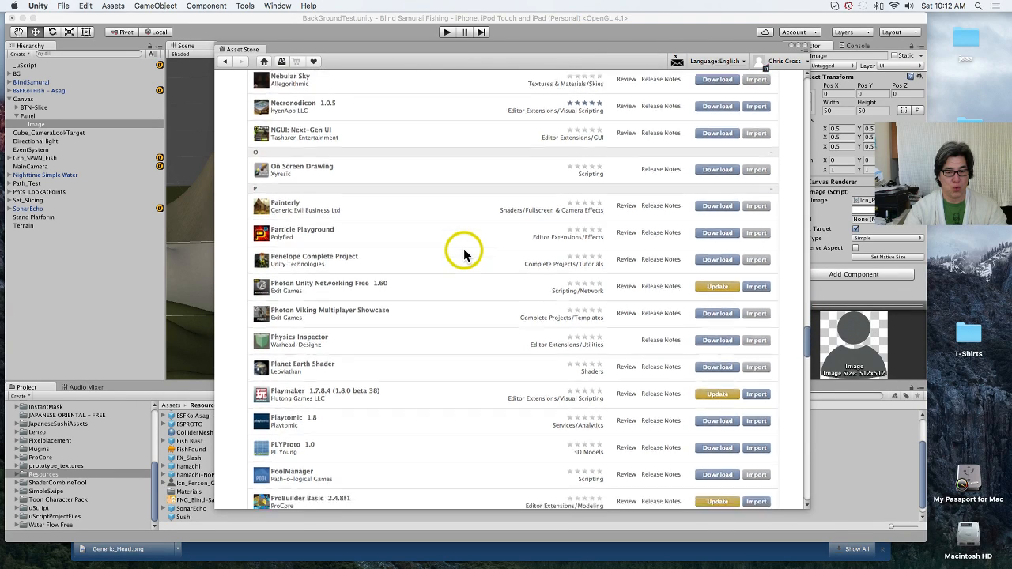
scroll(464, 254, down, 2)
scroll(464, 254, down, 5)
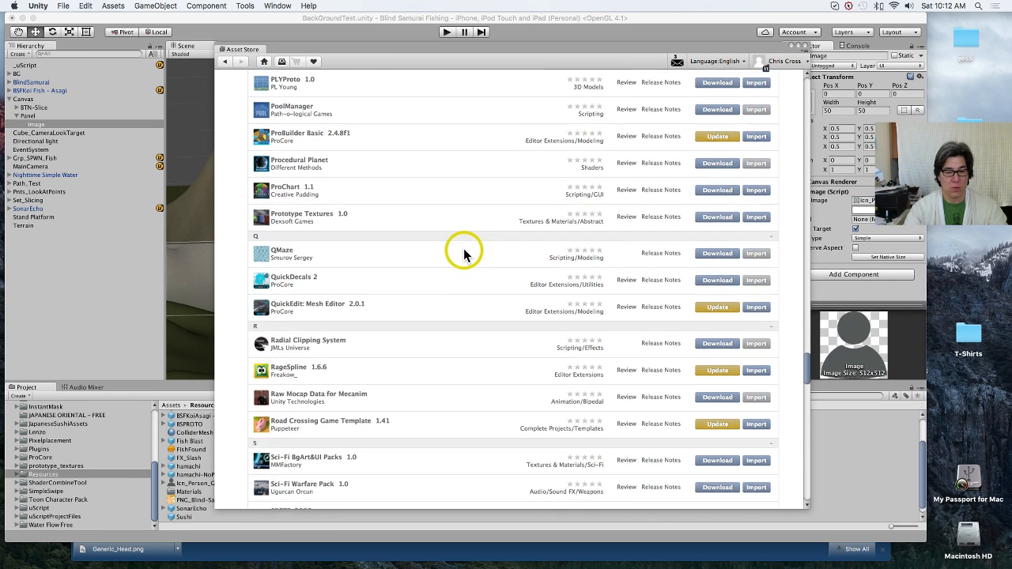
scroll(464, 253, down, 1)
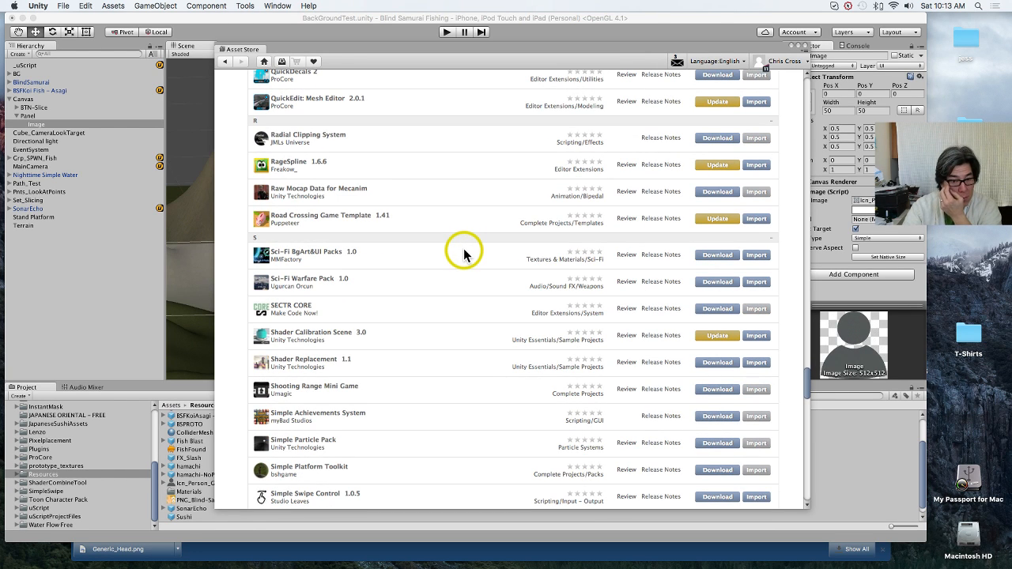
scroll(465, 254, down, 10)
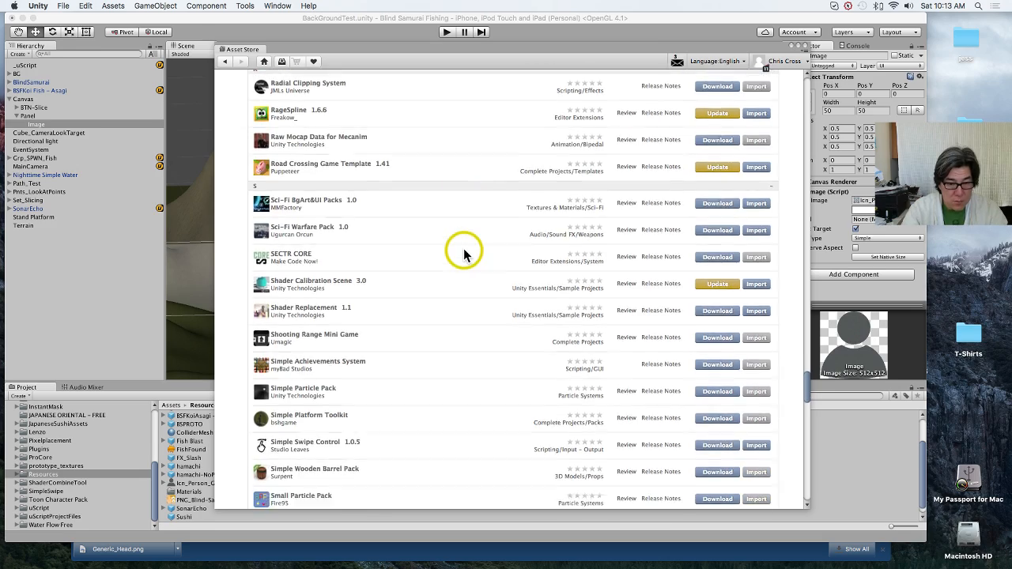
scroll(464, 254, down, 2)
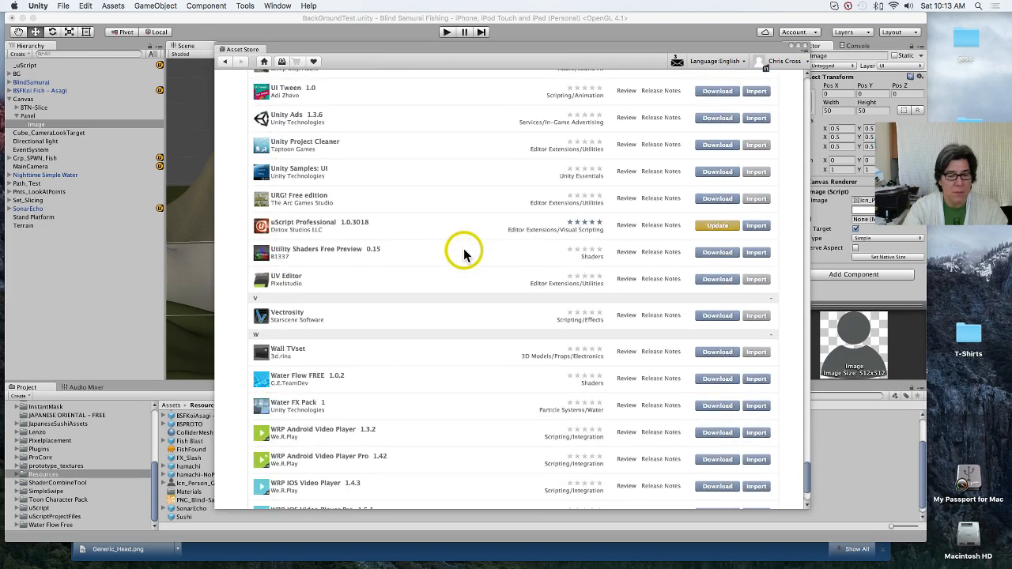
scroll(465, 255, up, 10)
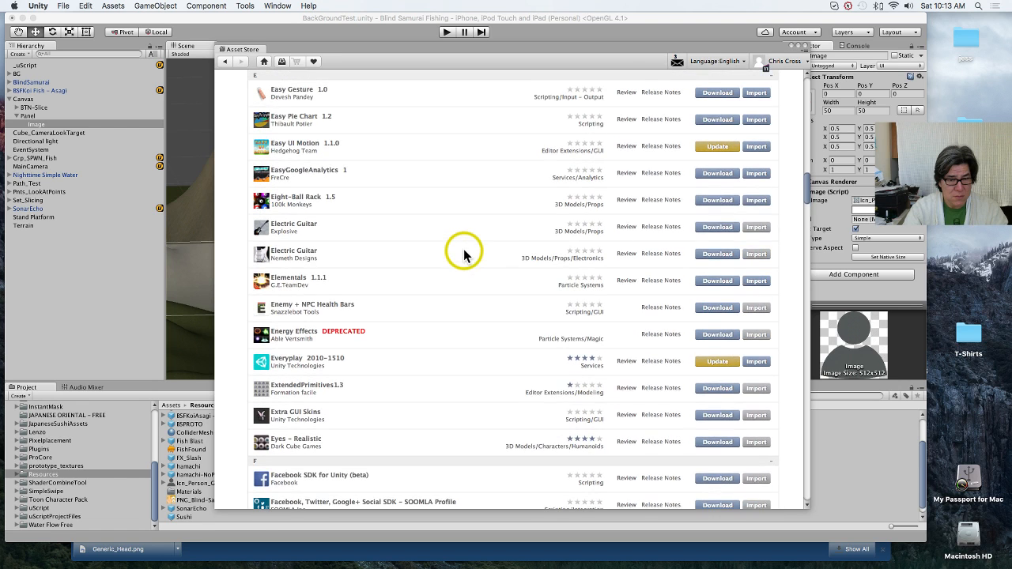
Step: Update the Easy UI Motion package and import it with its preselected files into the project
click(729, 154)
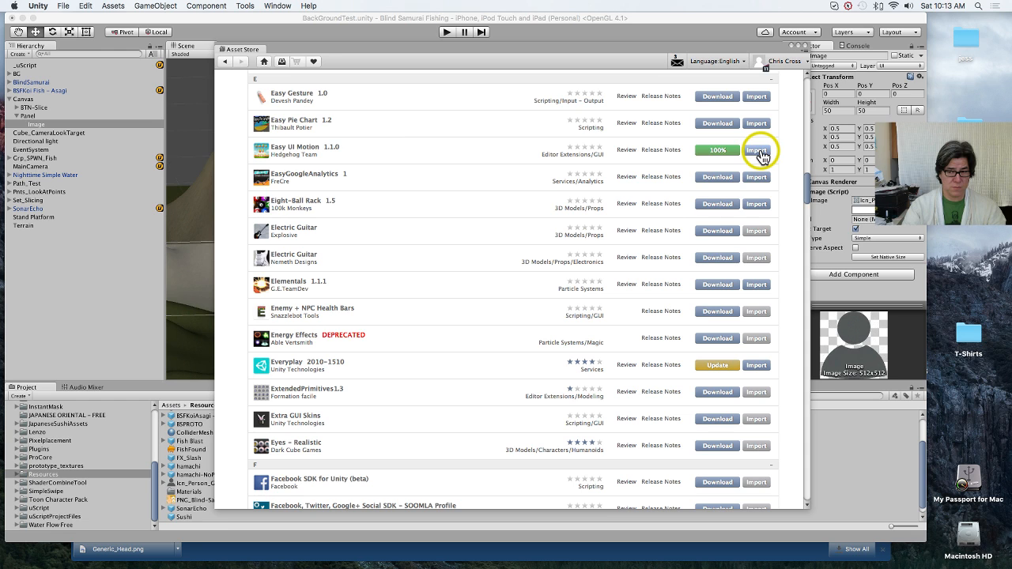
click(757, 152)
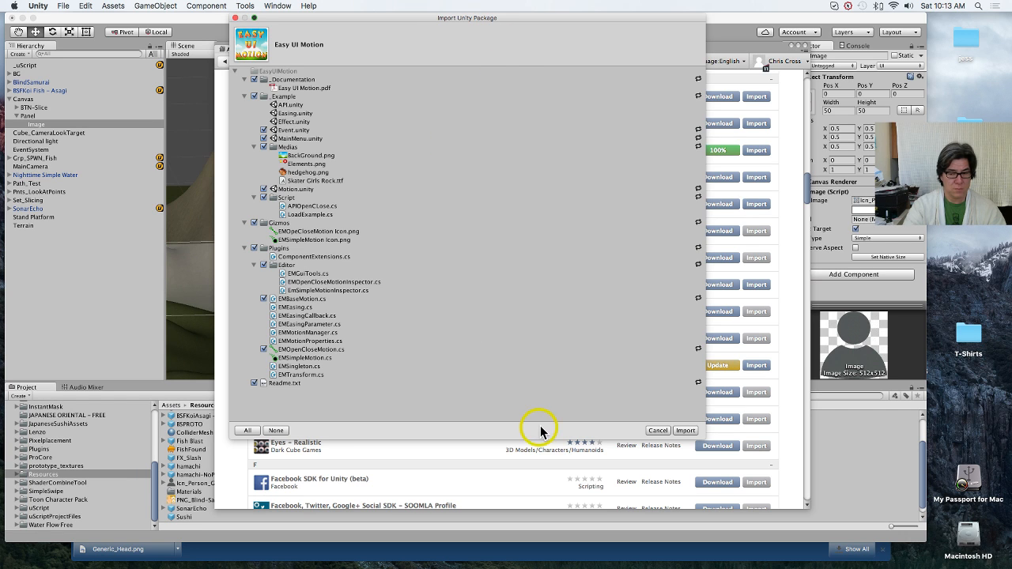
click(685, 431)
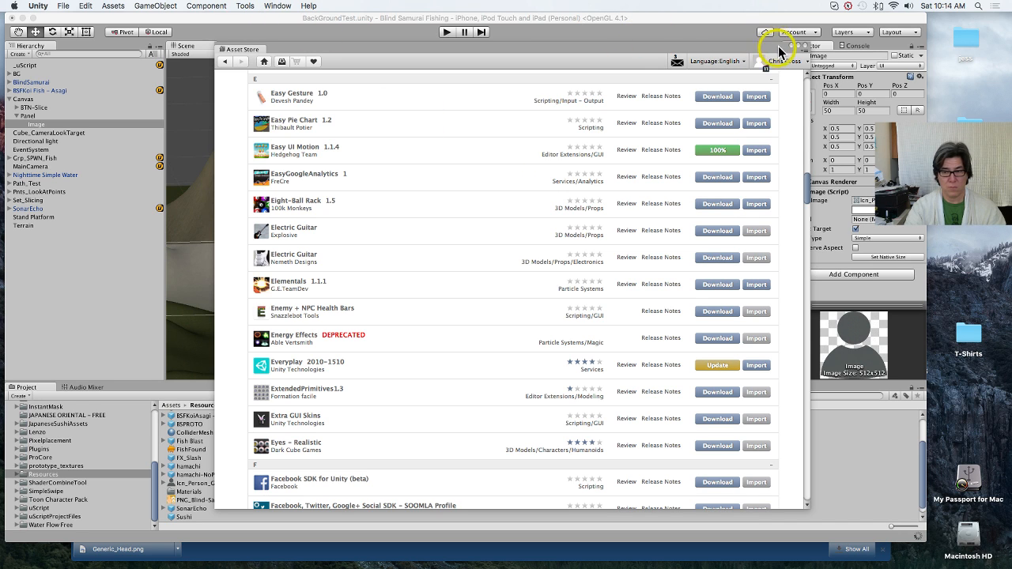
Step: Check the Asset Store notifications and close the Asset Store window
click(677, 62)
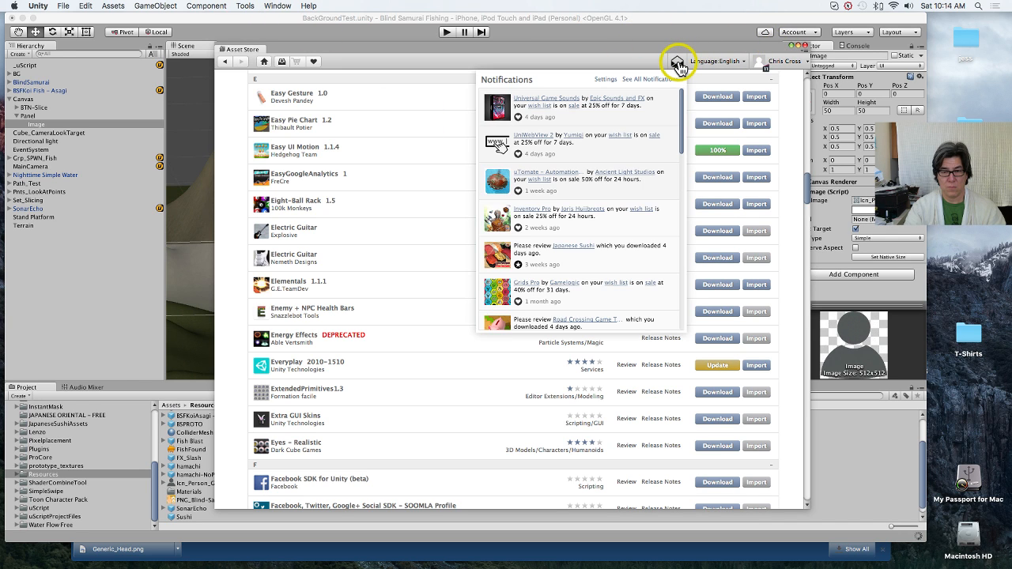
click(677, 62)
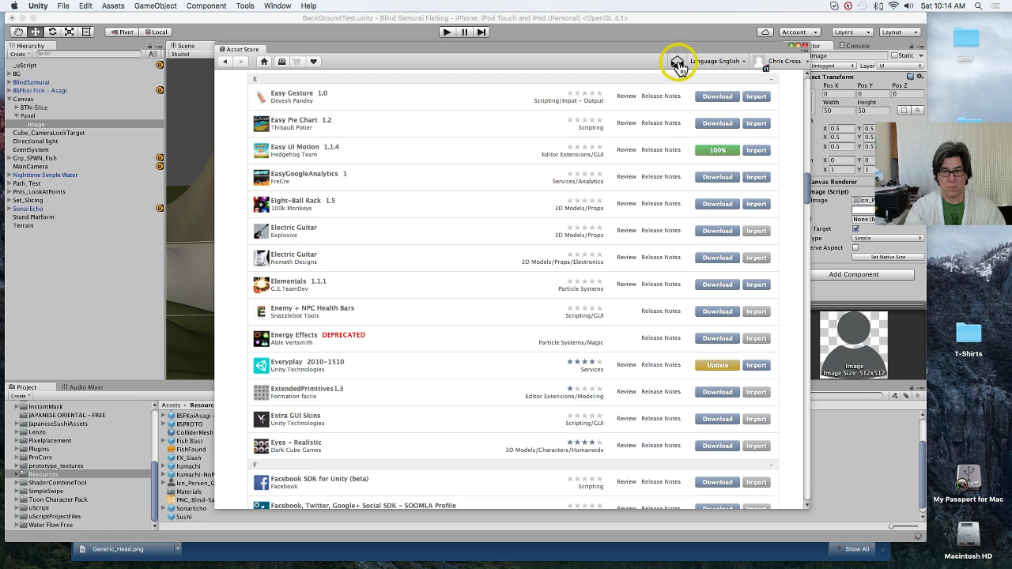
click(804, 46)
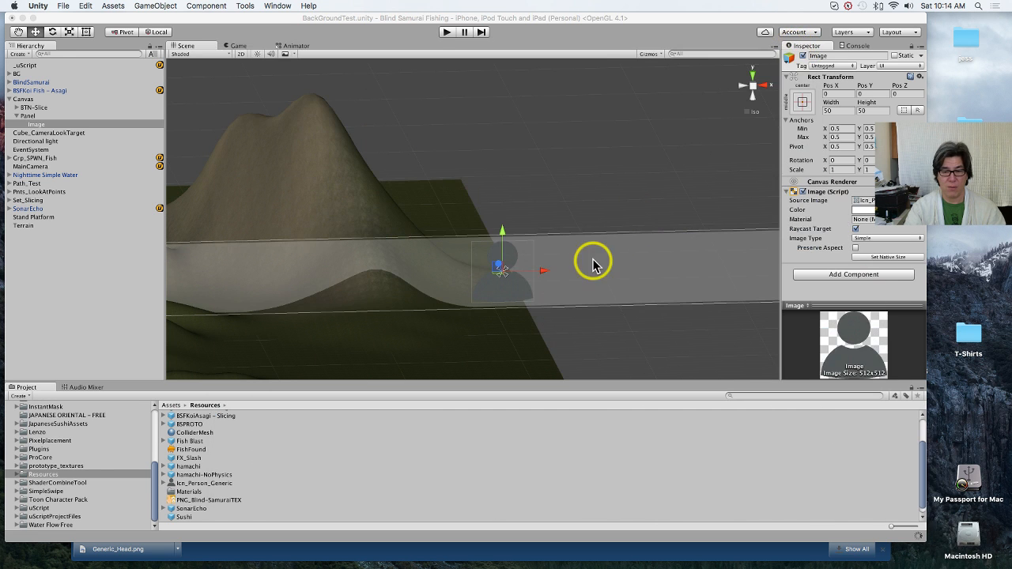
Step: Add the Simple Motion UI effect component to the Panel's person icon Image
scroll(62, 452, up, 5)
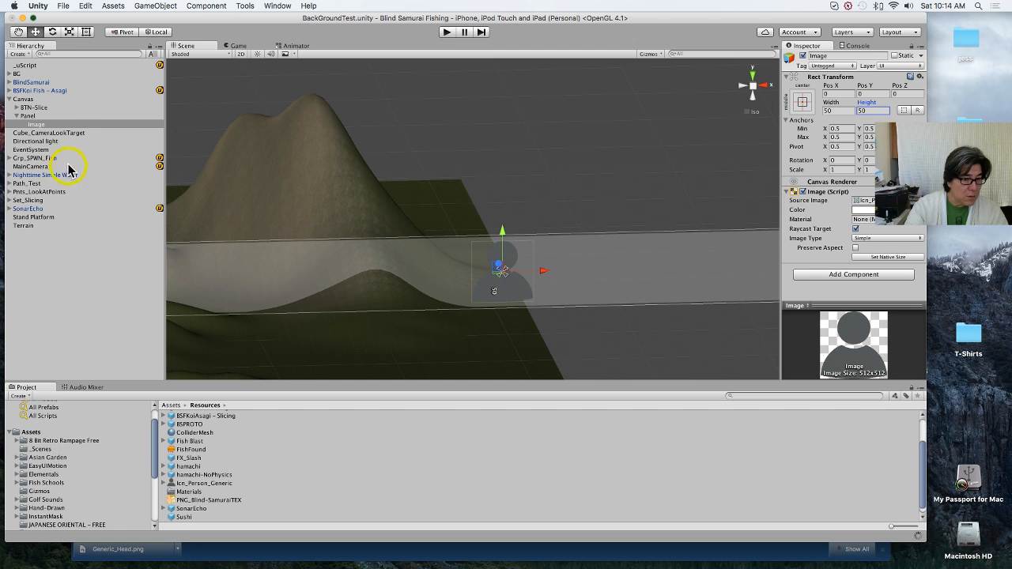
click(201, 7)
mouse_move(255, 161)
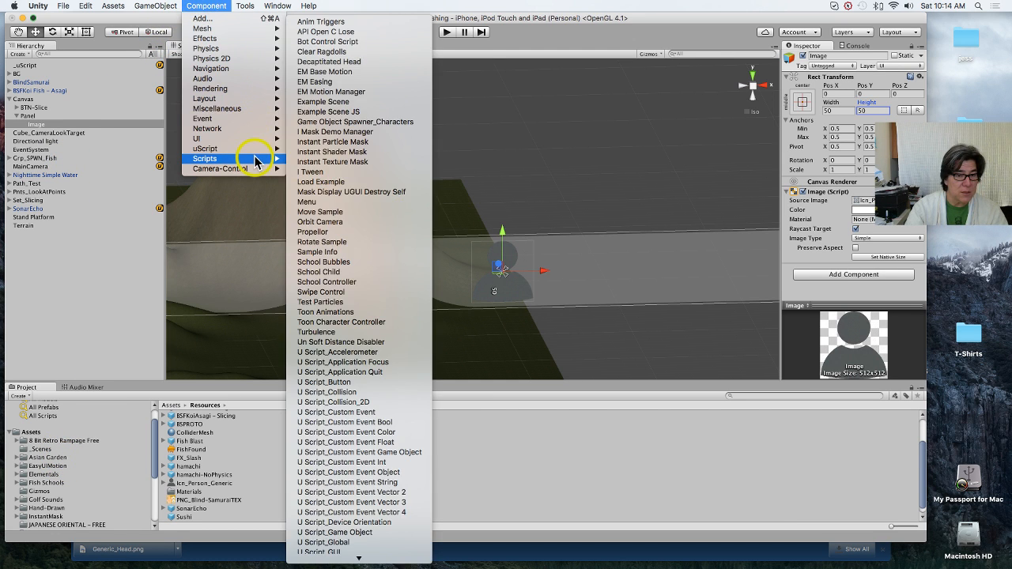
mouse_move(271, 143)
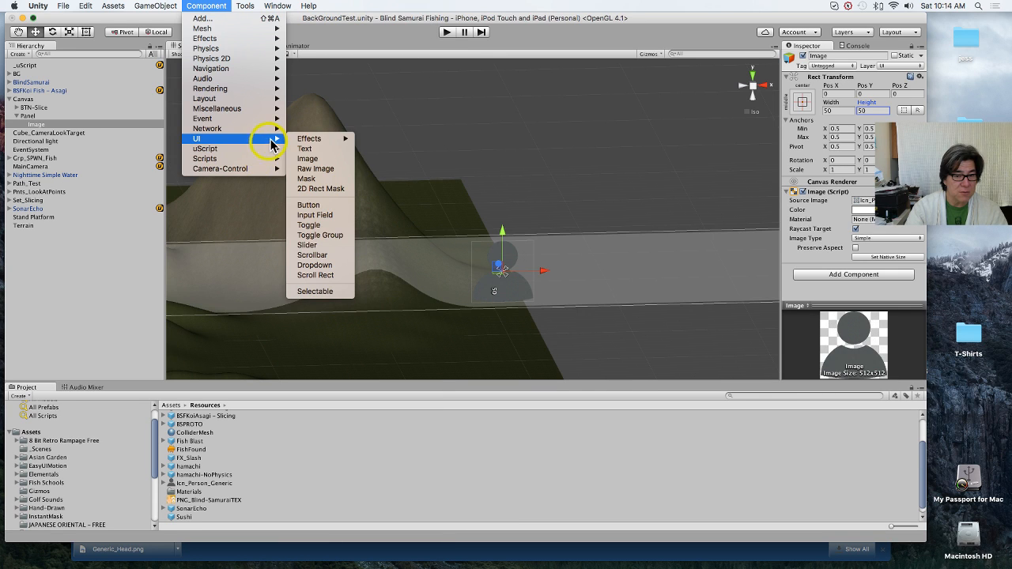
mouse_move(322, 139)
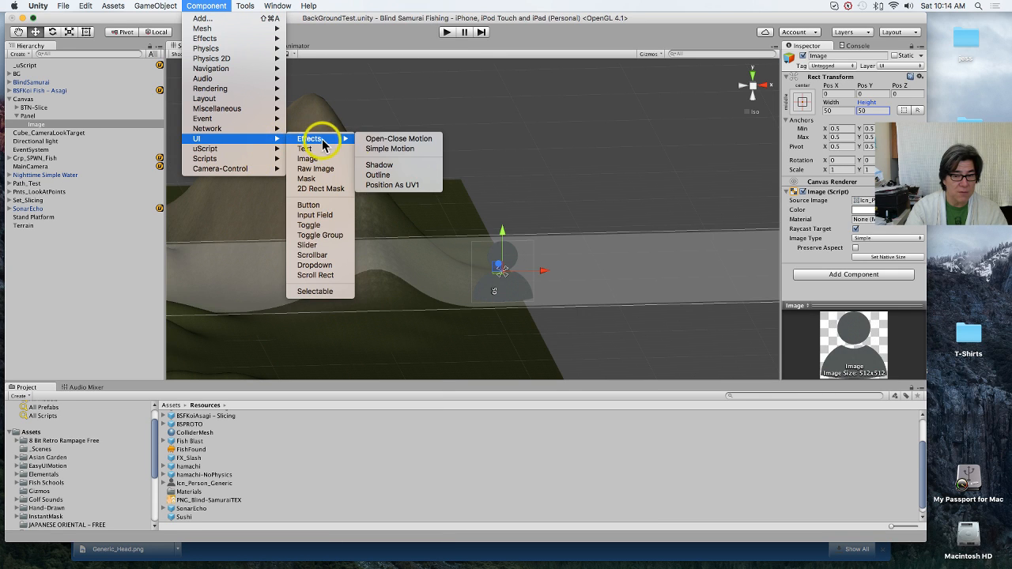
click(421, 151)
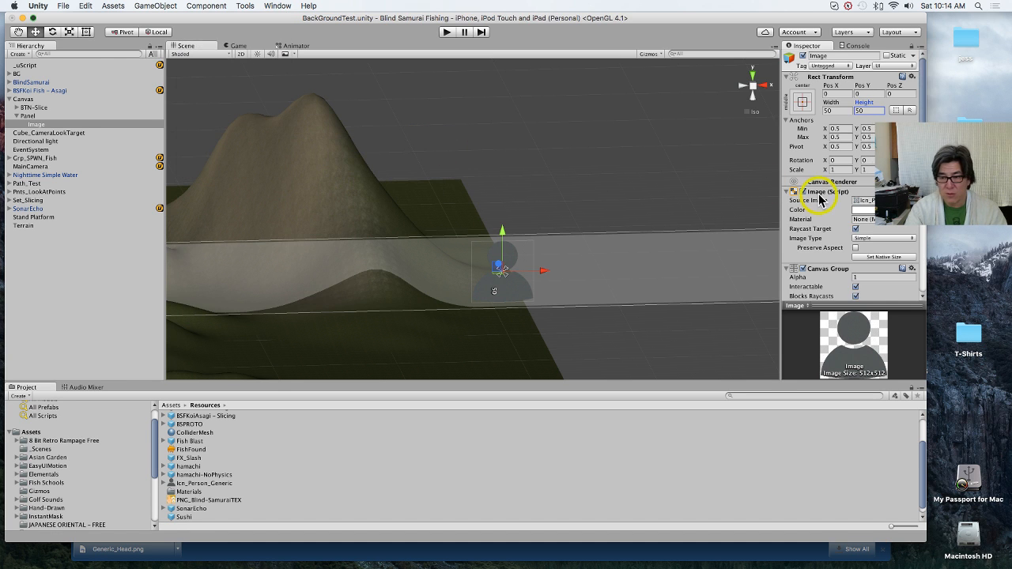
Step: Turn off Interactable and Blocks Raycasts in the Image's Canvas Group and name the EM Simple Motion CustomerEnter
scroll(846, 214, down, 4)
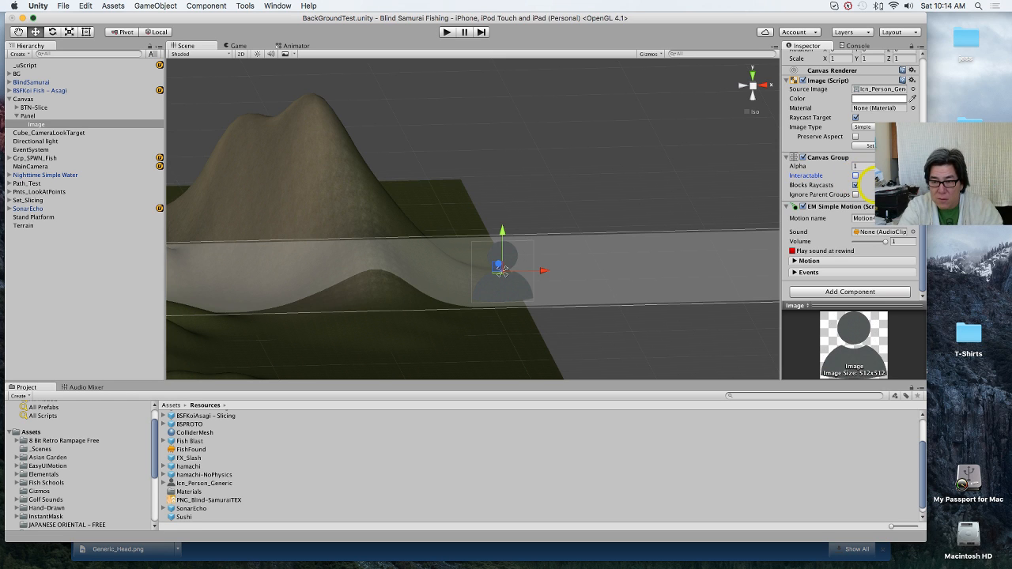
click(861, 185)
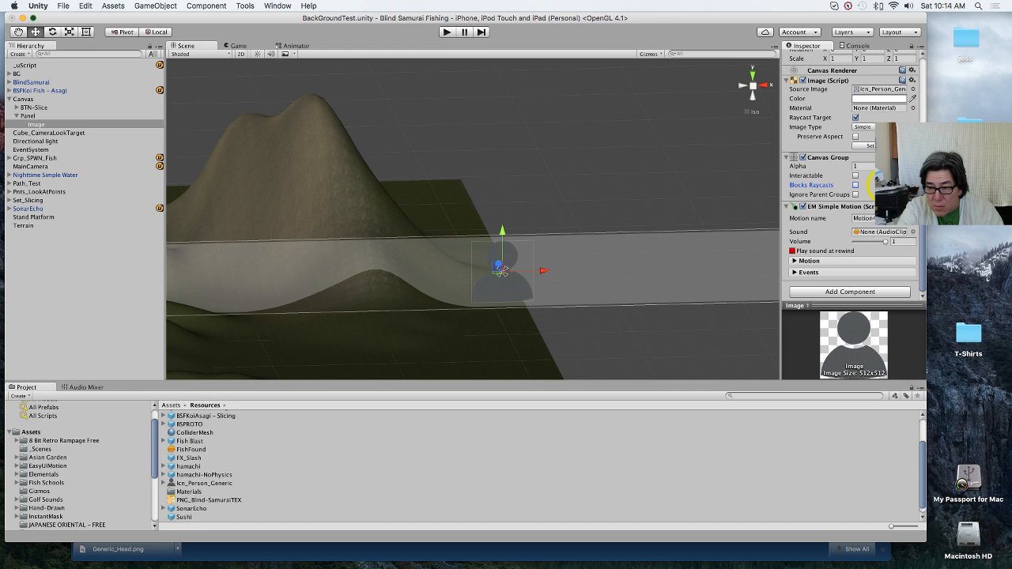
click(882, 219)
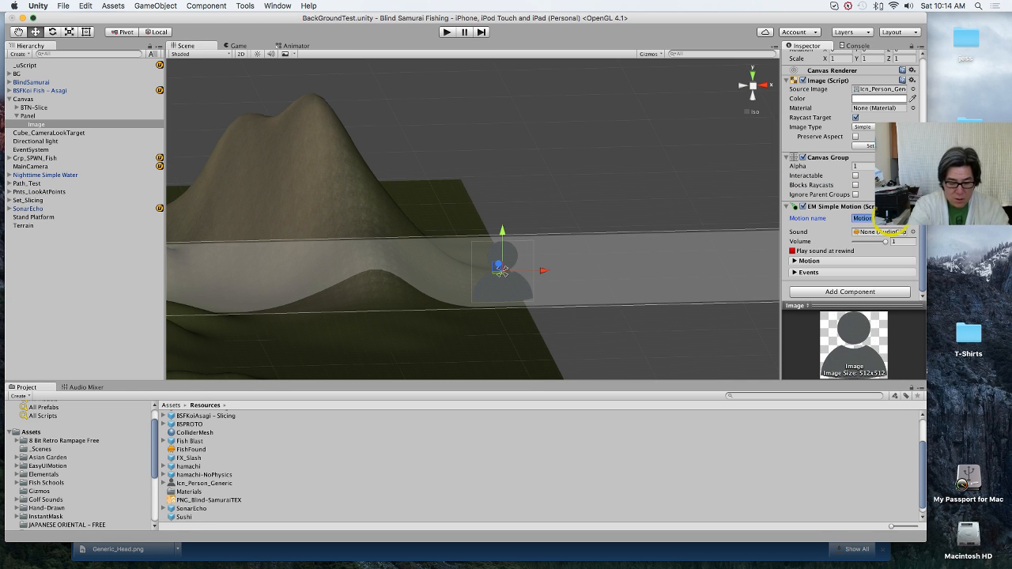
text(Cust)
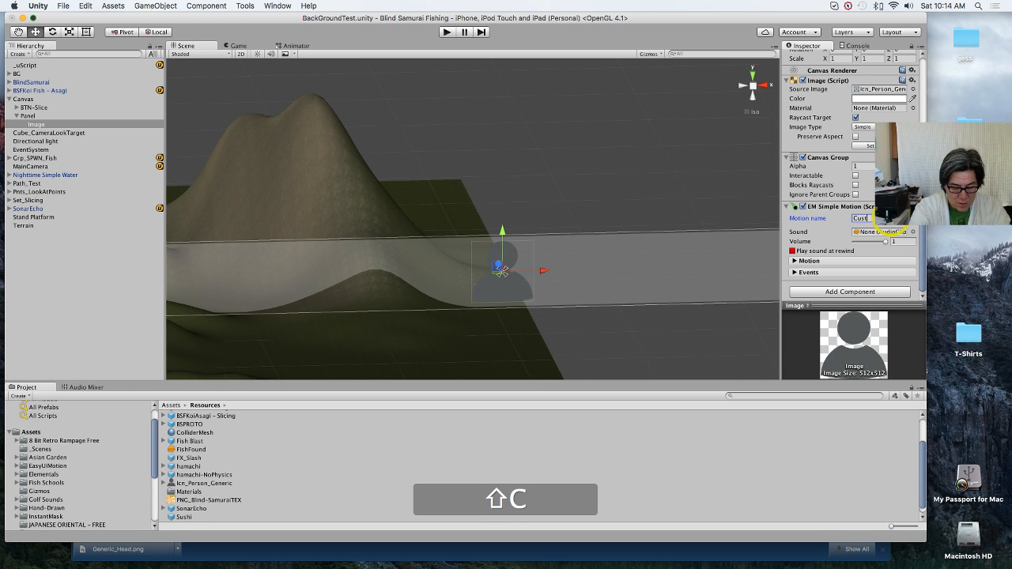
text(omE)
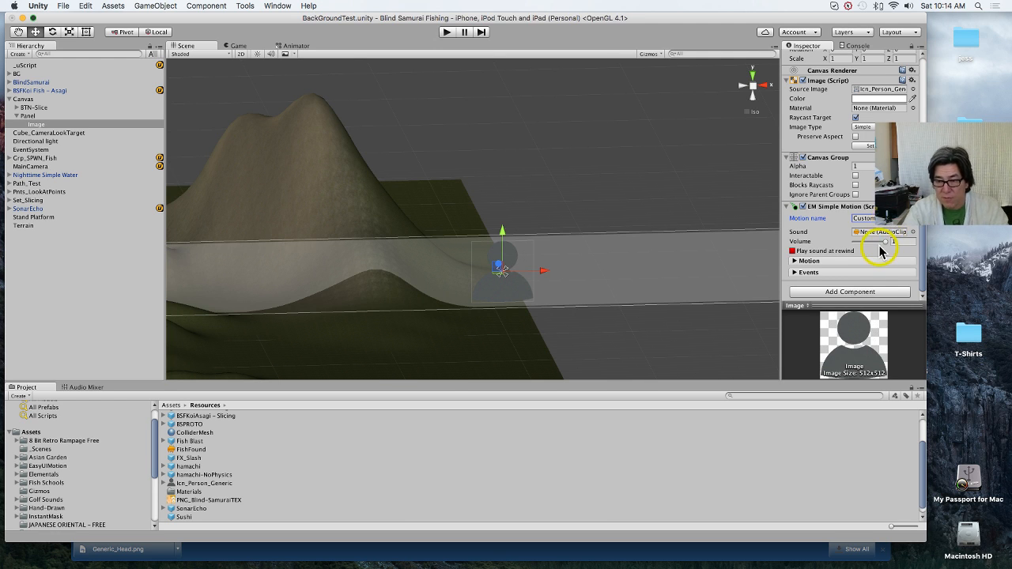
Step: Expand the EM Simple Motion's Motion settings and move the person icon Image just past the Panel's right end, outside the Canvas
click(821, 260)
scroll(822, 259, down, 4)
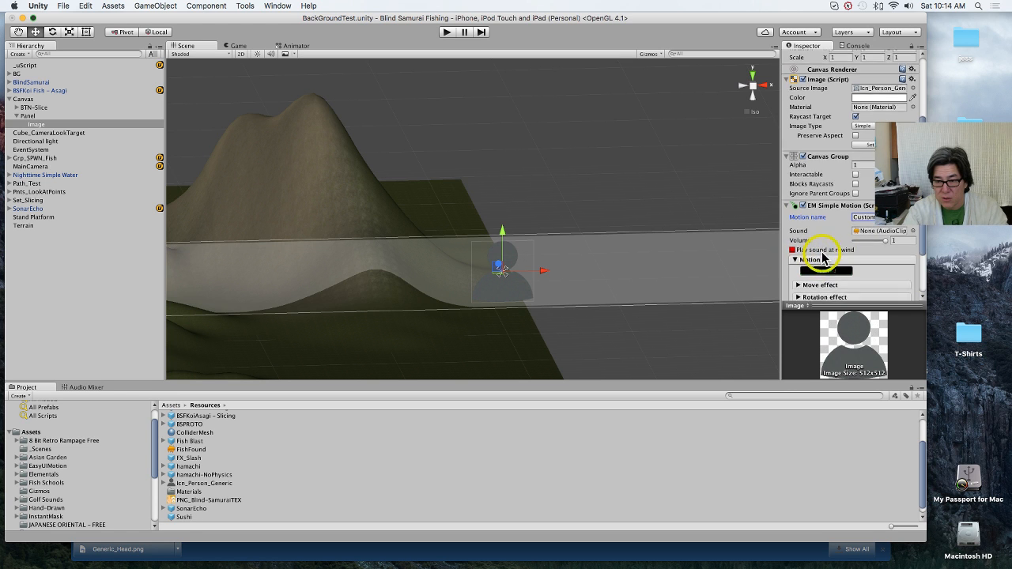
scroll(468, 260, down, 5)
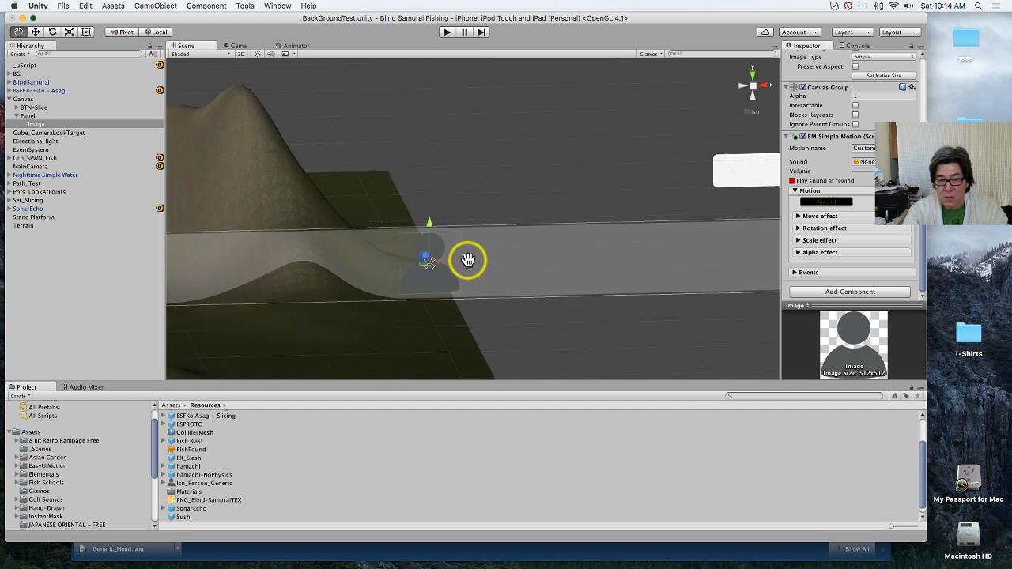
drag(449, 250, 738, 250)
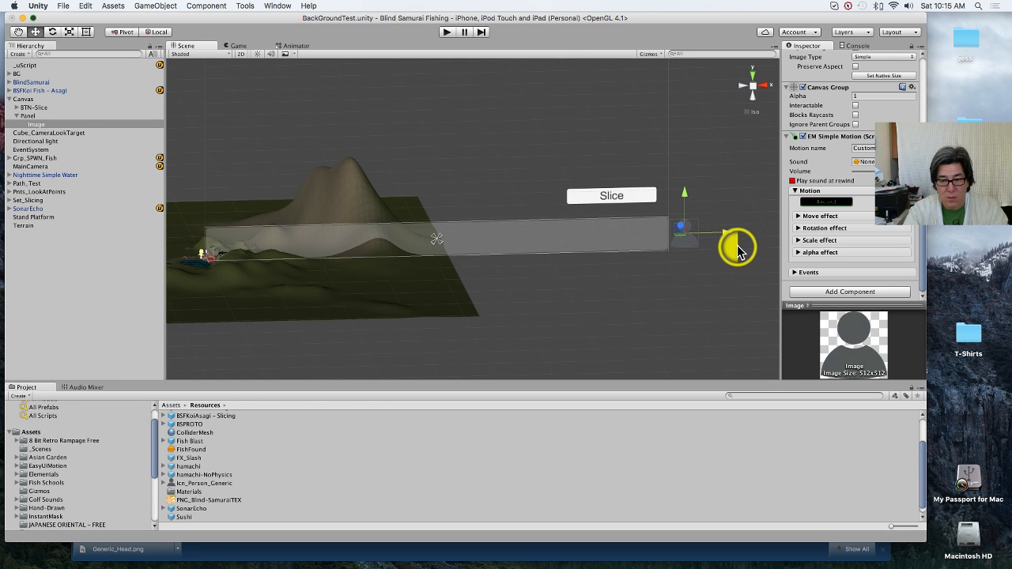
Step: Enable the EM Simple Motion's Move effect and set its To target to User Defined
click(799, 216)
click(807, 227)
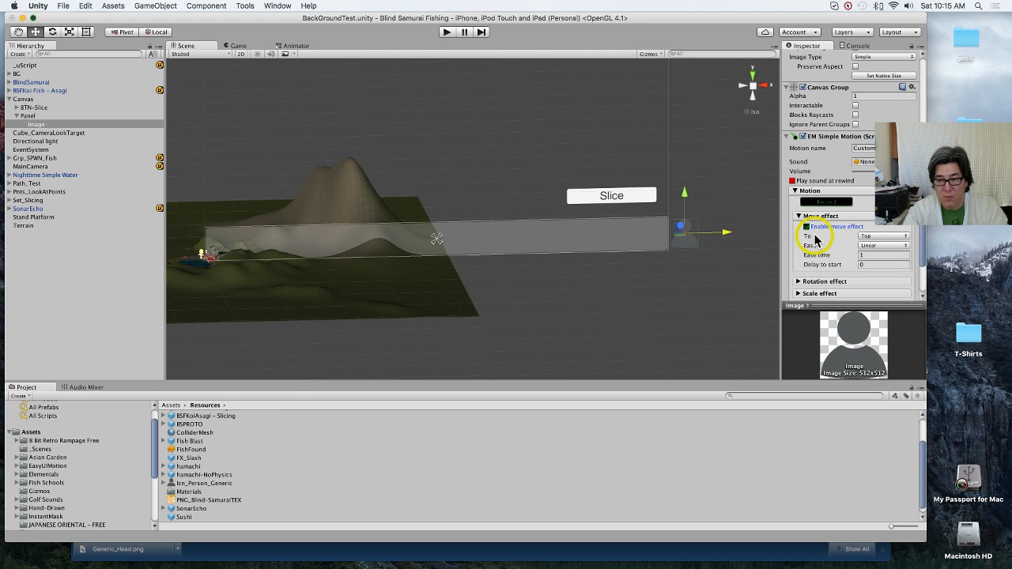
click(877, 236)
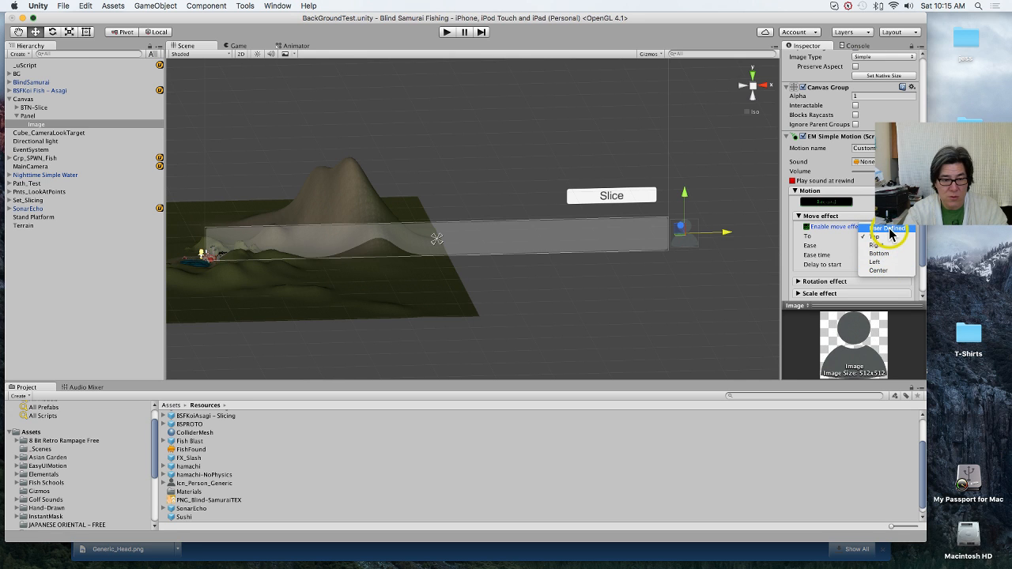
click(889, 228)
scroll(890, 251, down, 3)
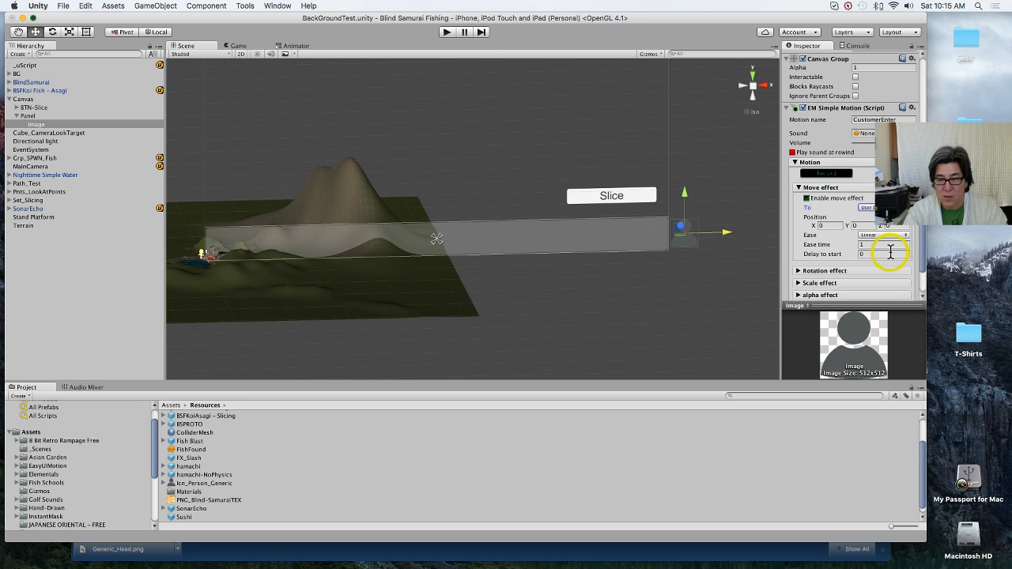
Step: Try to enter the user-defined X and Y position for the Move effect
click(827, 216)
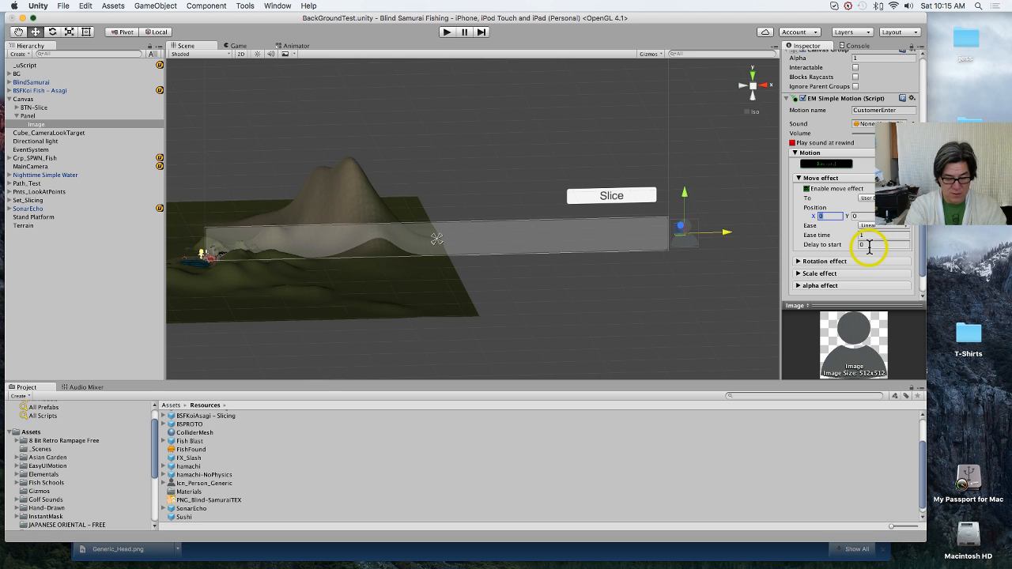
text(100)
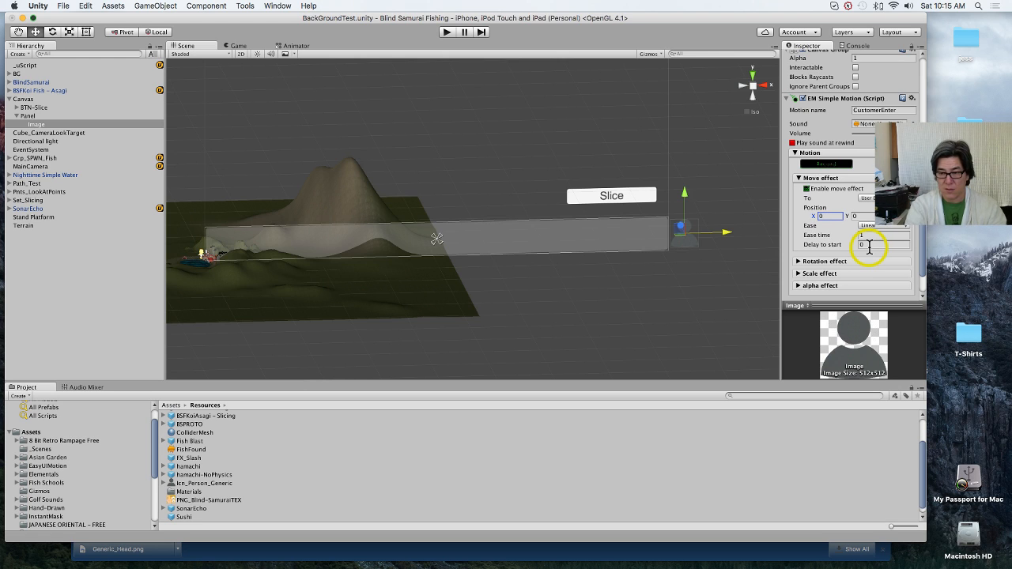
click(834, 214)
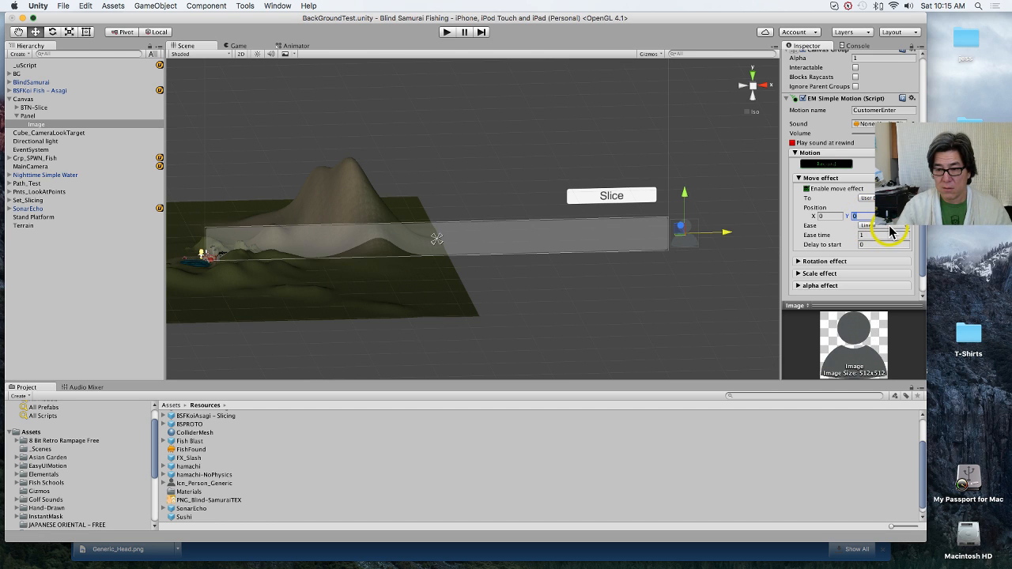
click(887, 235)
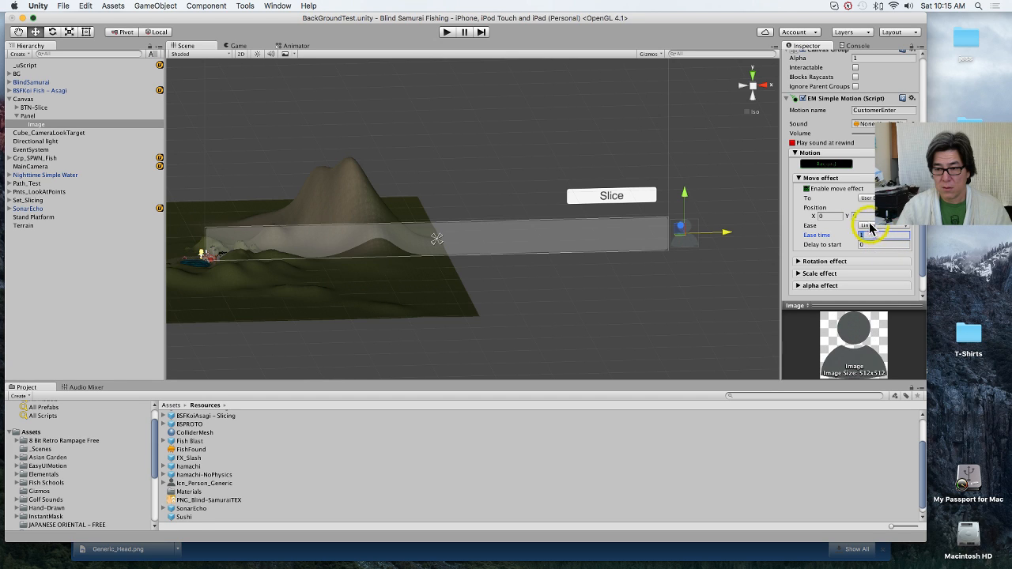
click(859, 215)
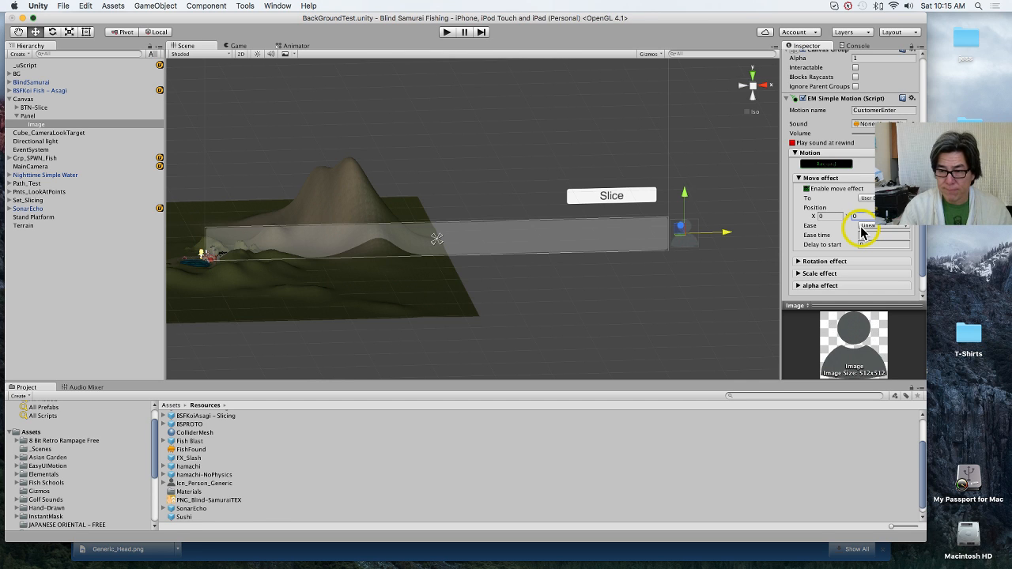
click(831, 215)
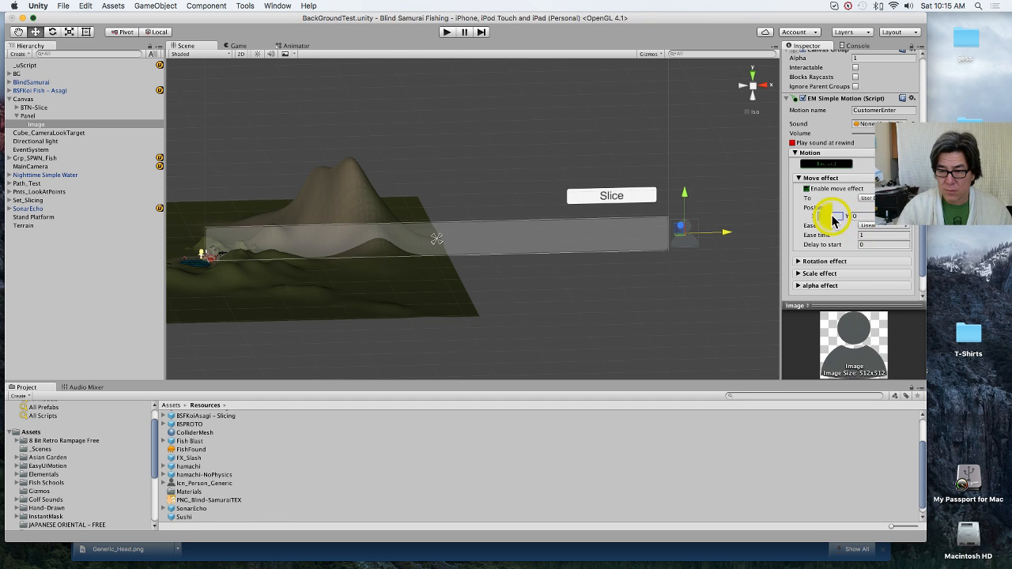
scroll(836, 226, down, 2)
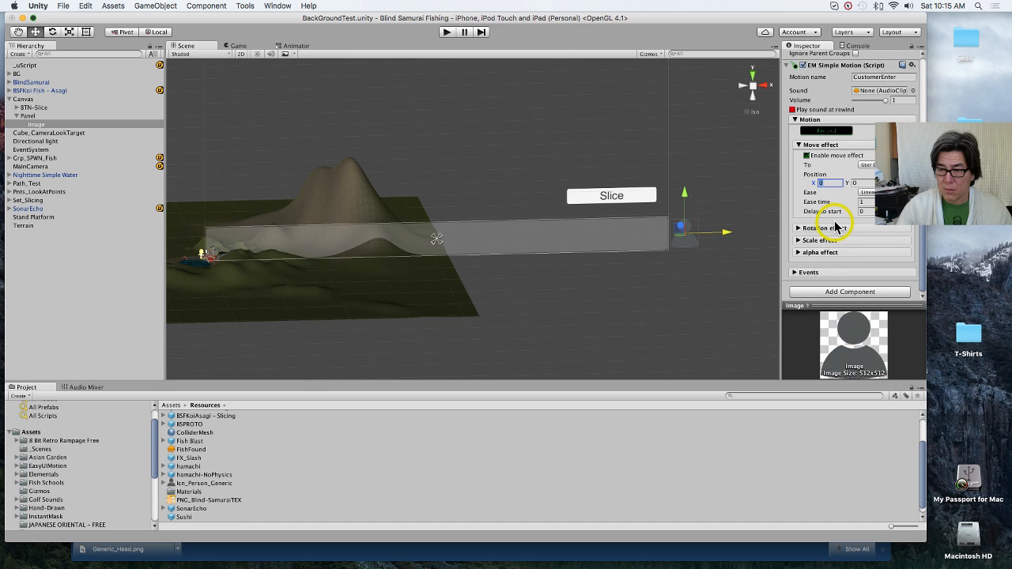
scroll(836, 226, up, 2)
scroll(836, 226, down, 2)
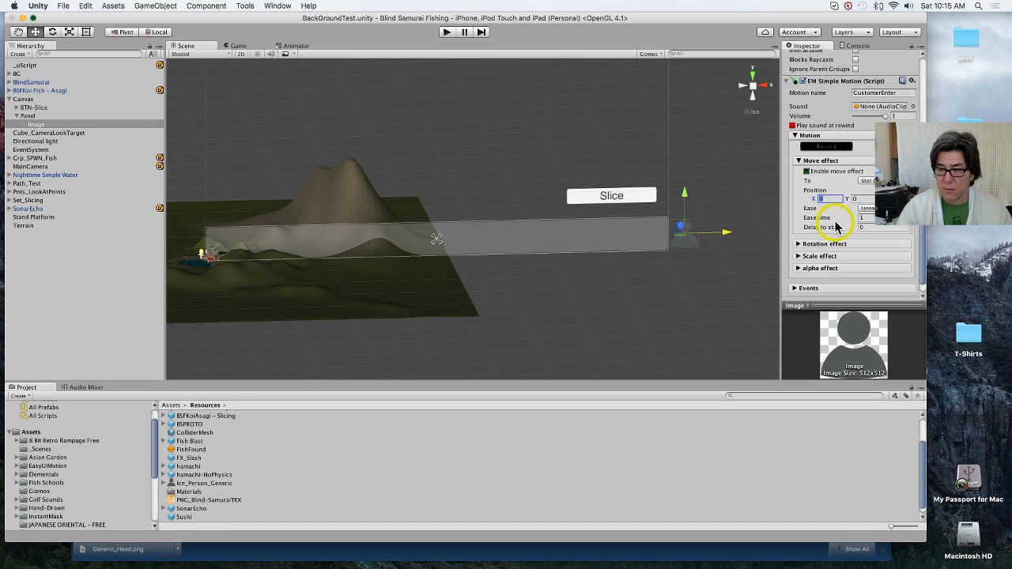
scroll(836, 227, up, 1)
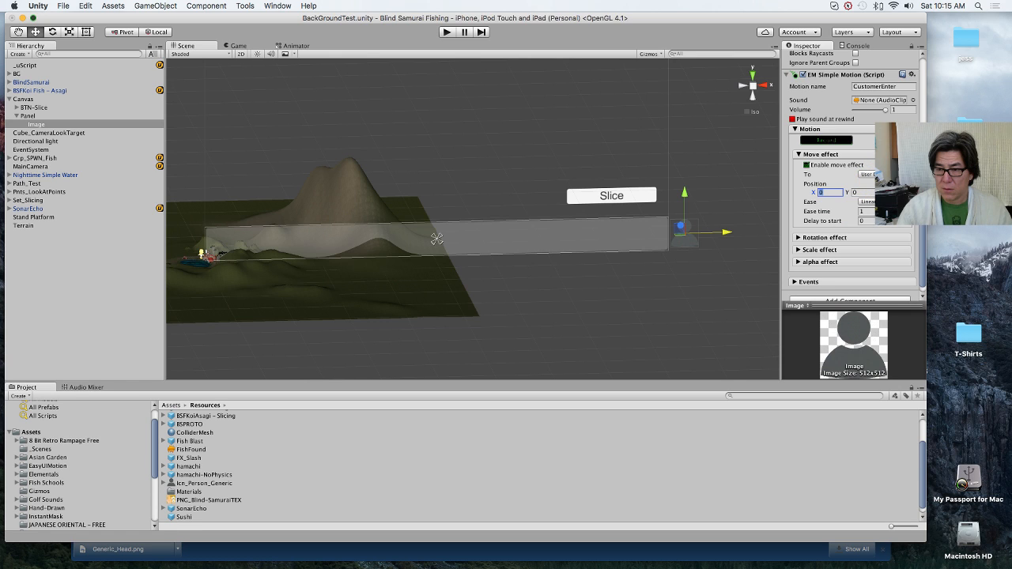
click(918, 218)
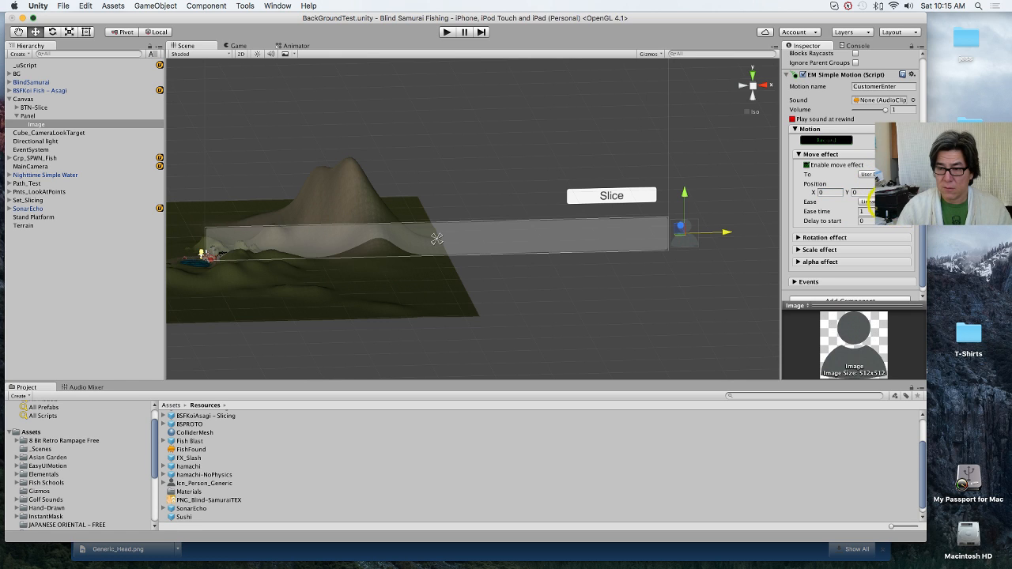
Step: Set the Move effect's To target to Left and look through the component's Events lists
click(868, 174)
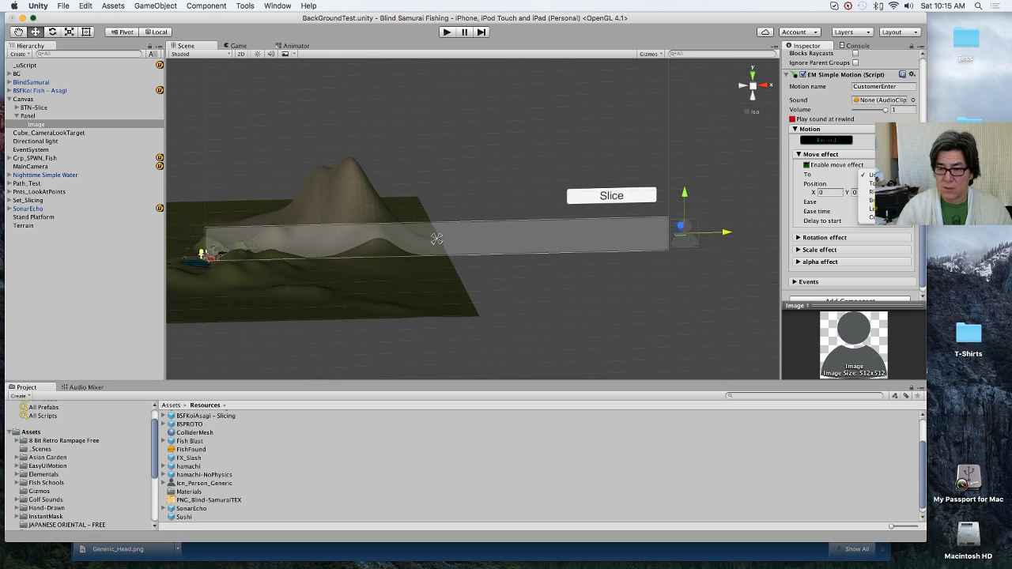
click(867, 209)
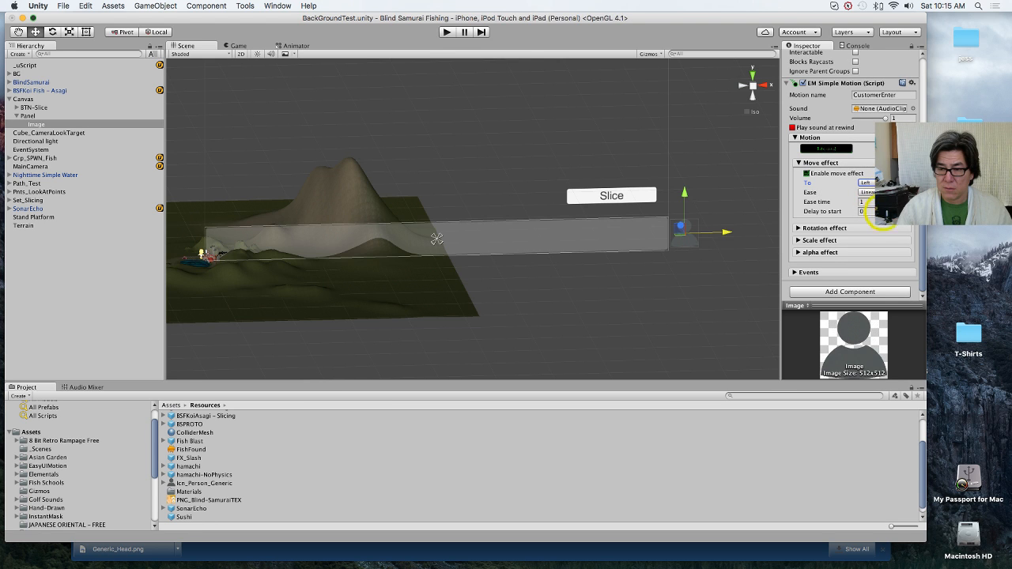
click(809, 273)
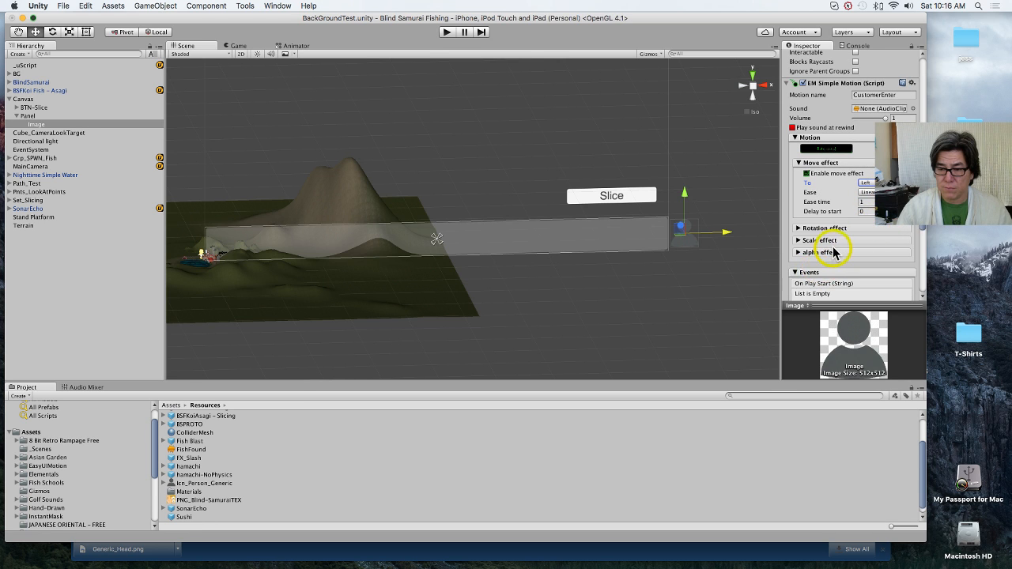
scroll(835, 252, down, 8)
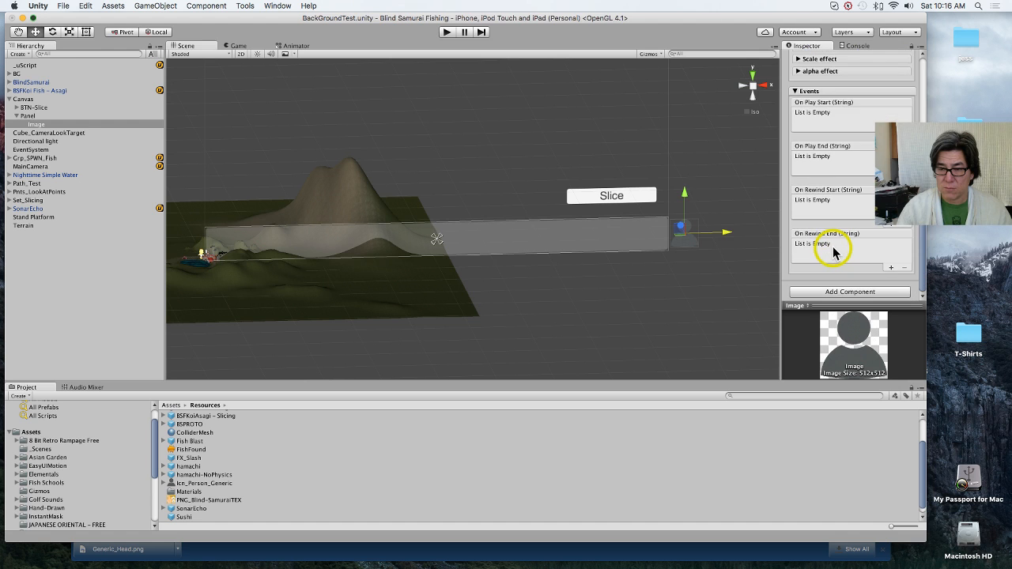
scroll(835, 252, up, 10)
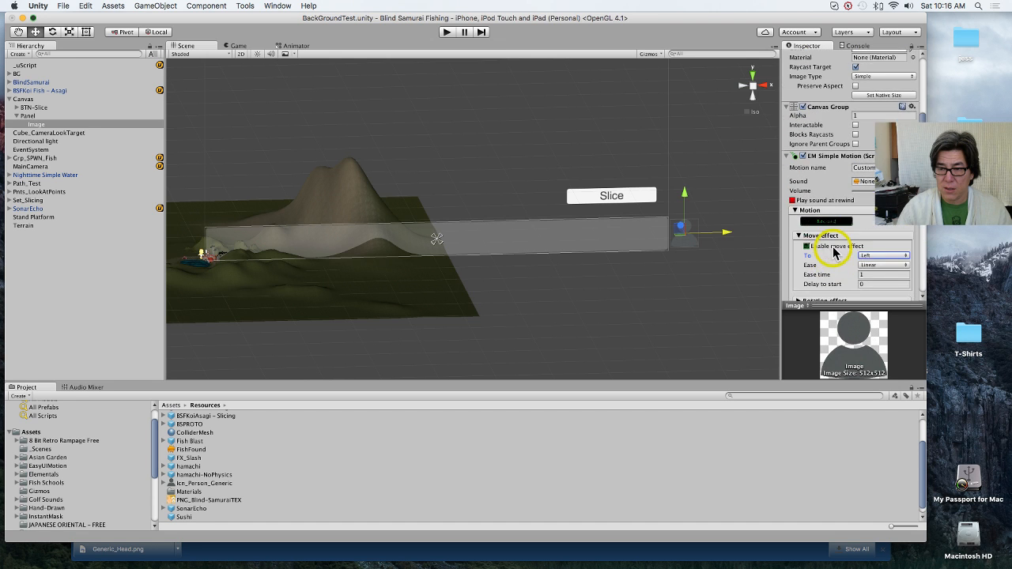
scroll(834, 251, up, 5)
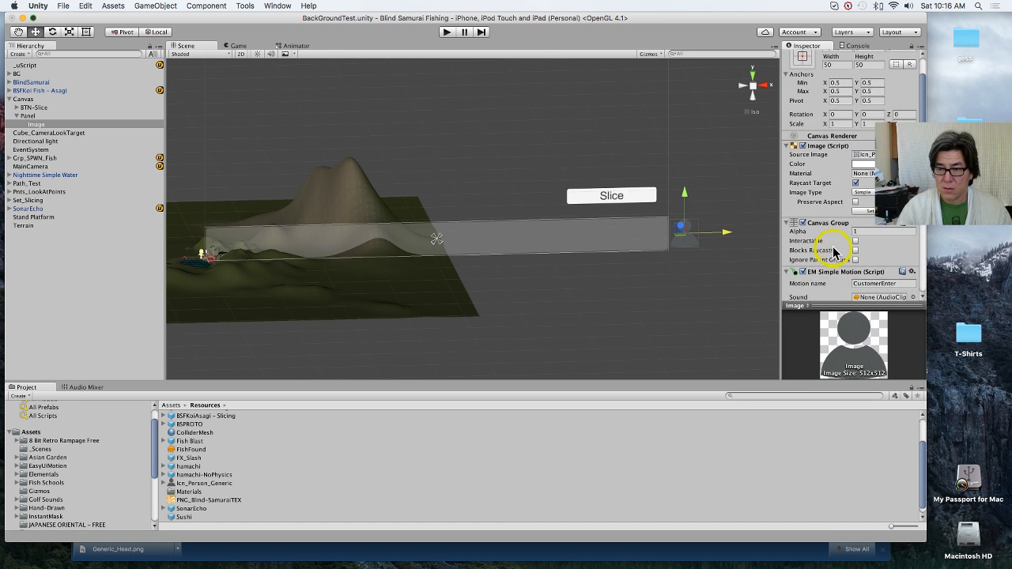
scroll(834, 251, down, 4)
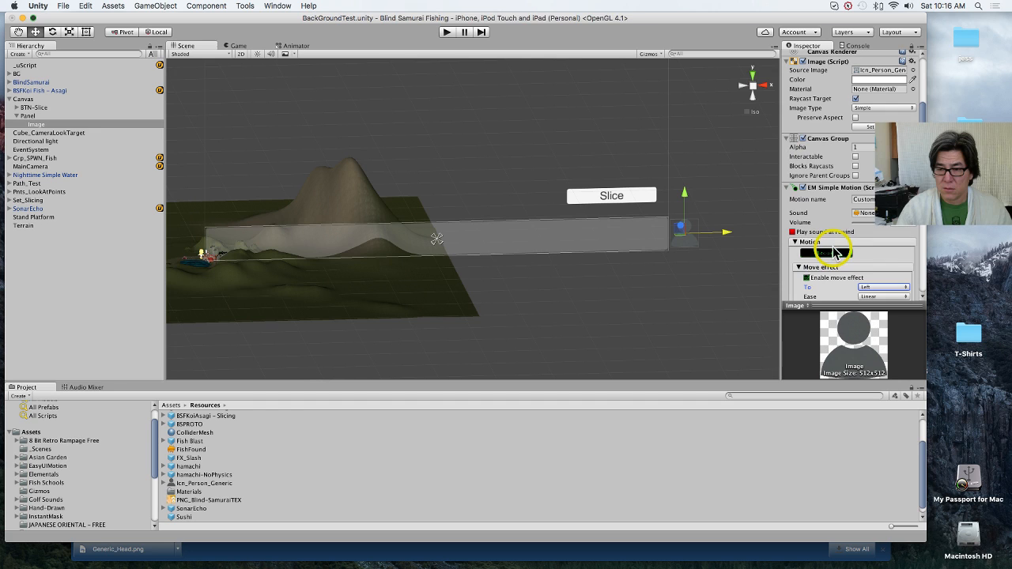
Step: Copy the motion name CustomerEnter and remove the EM Simple Motion component from the person icon Image
click(870, 199)
key(super+c)
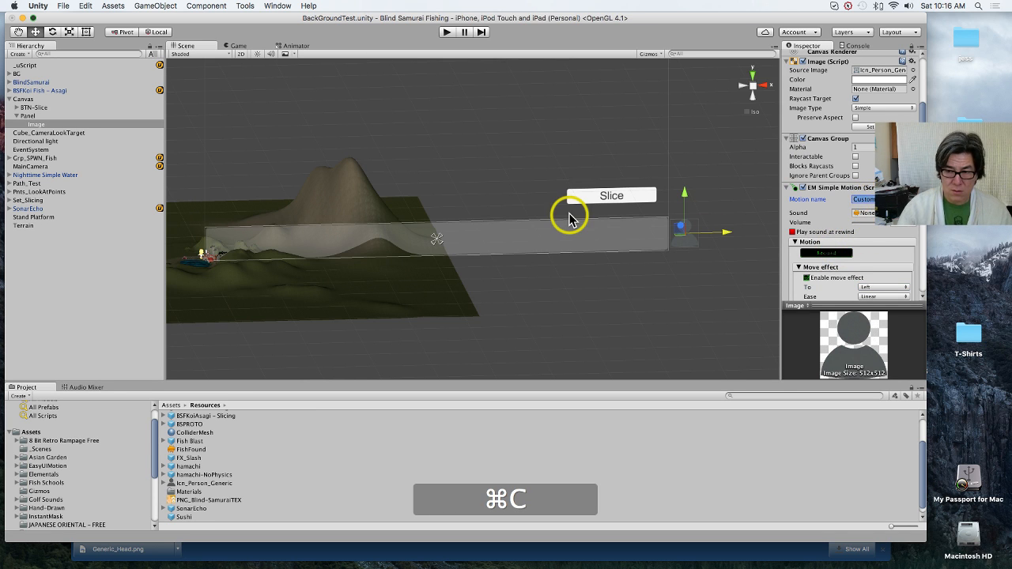
click(245, 5)
mouse_move(257, 28)
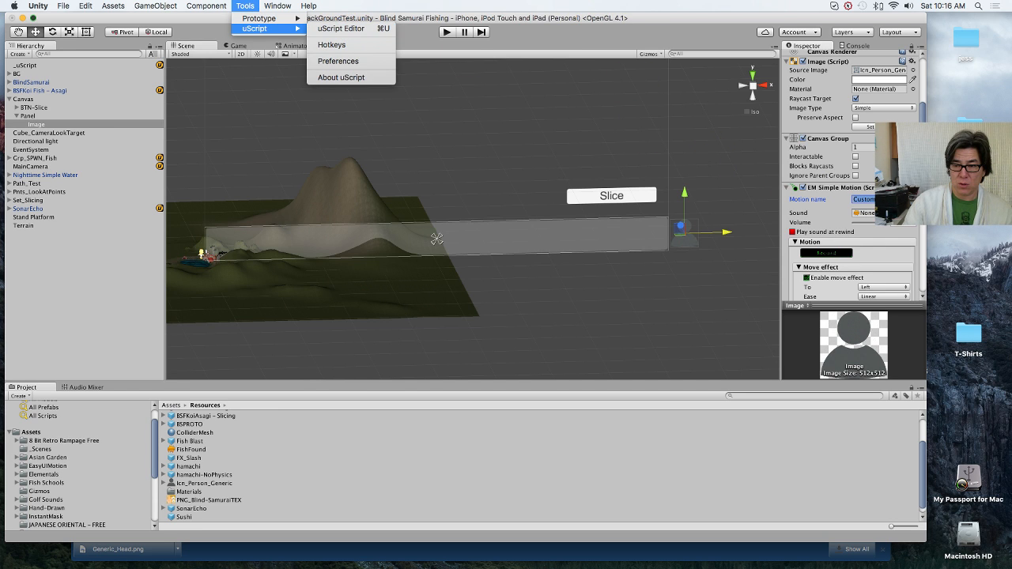
click(437, 239)
click(912, 189)
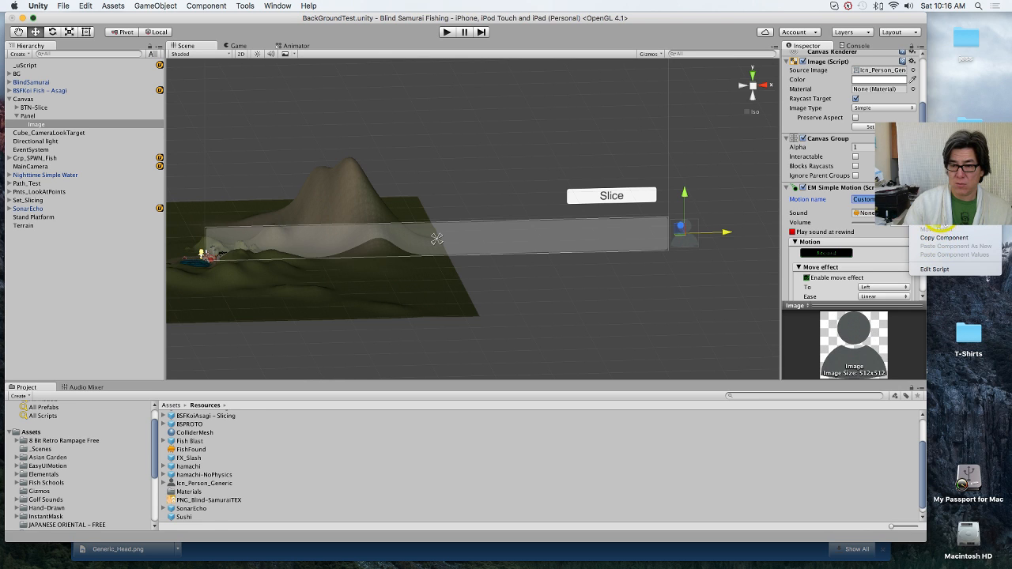
click(939, 226)
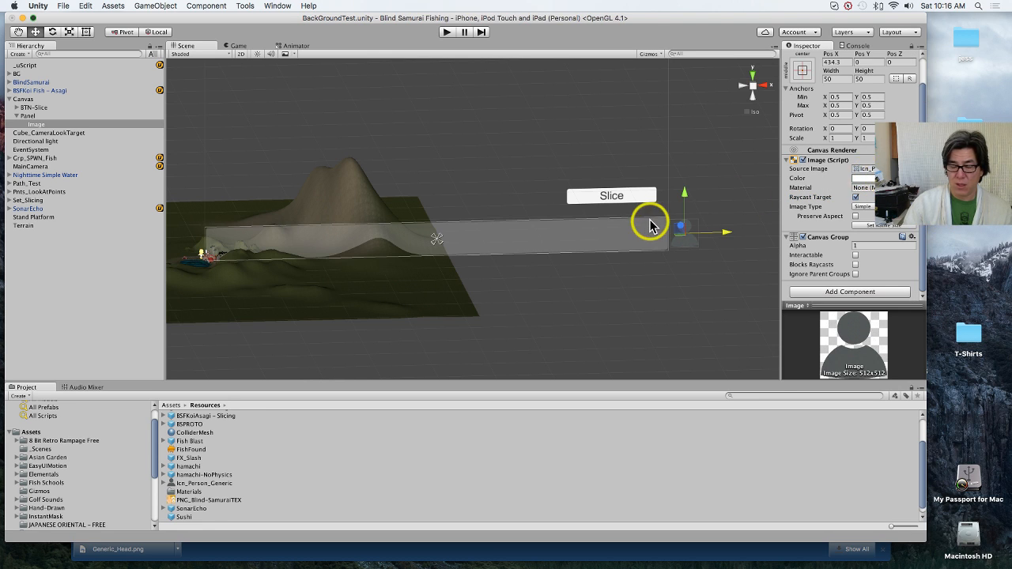
Step: Move the person icon Image to the Panel's left end at Pos X about -362 and add the Open-Close Motion UI effect
drag(726, 235, 257, 253)
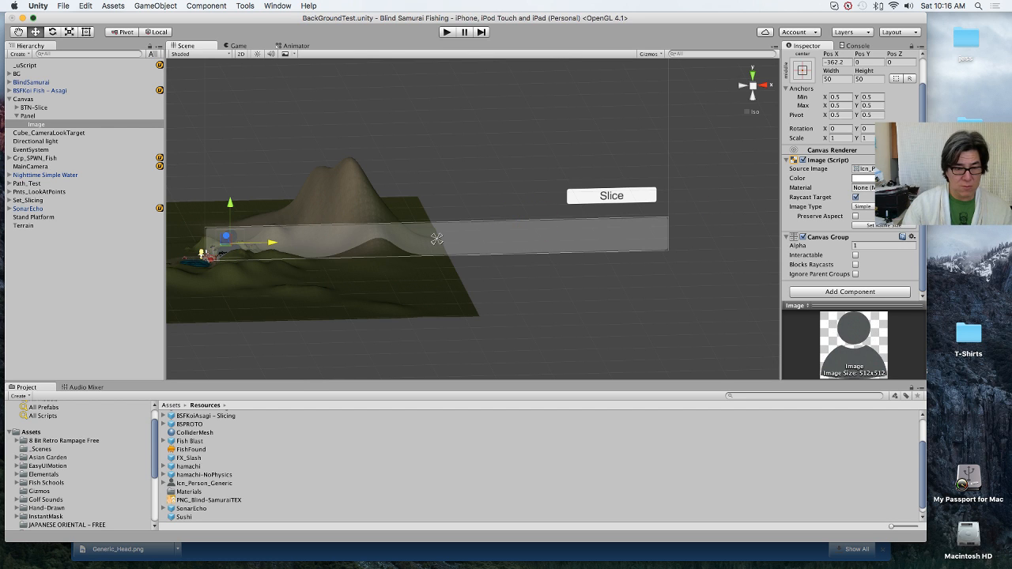
click(217, 6)
mouse_move(266, 138)
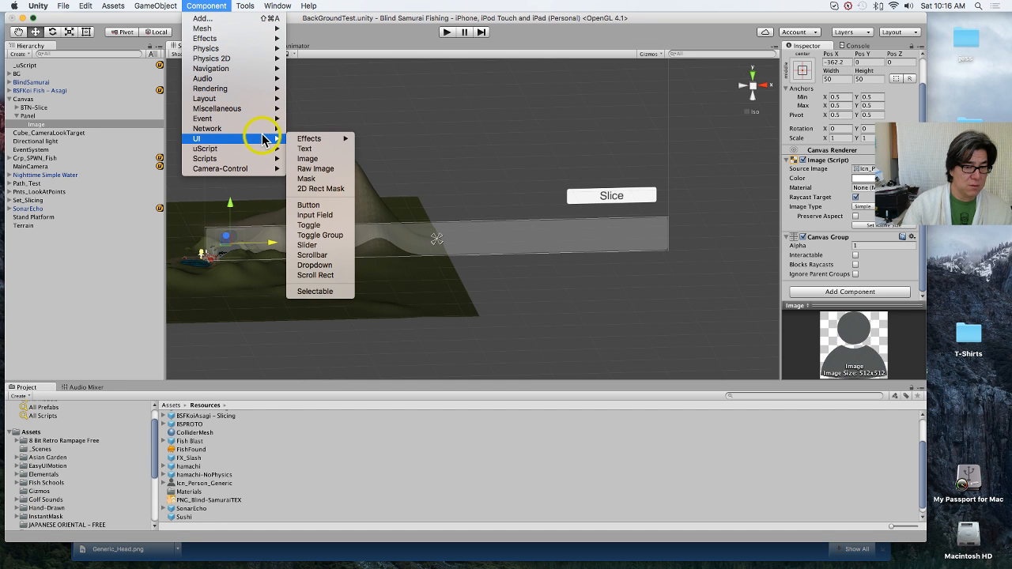
mouse_move(315, 143)
click(395, 139)
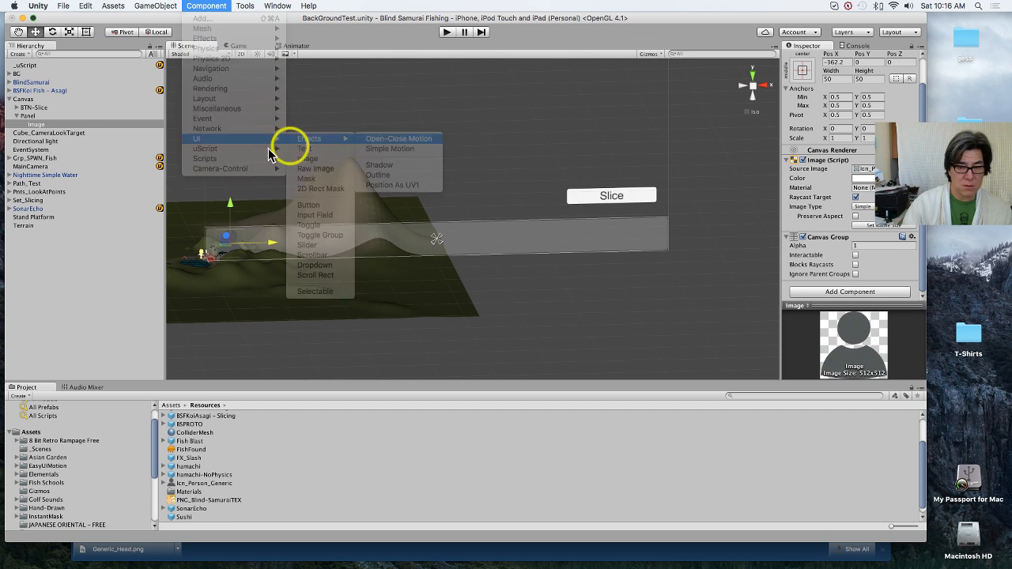
Step: Expand the Open motion settings of the Image's EM Open Close Motion component
scroll(858, 242, down, 4)
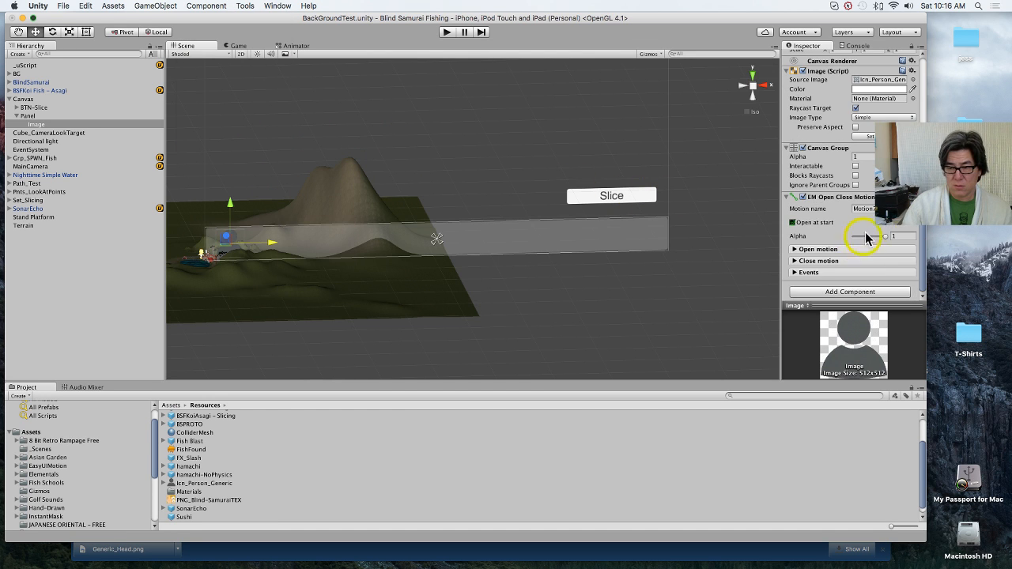
click(795, 249)
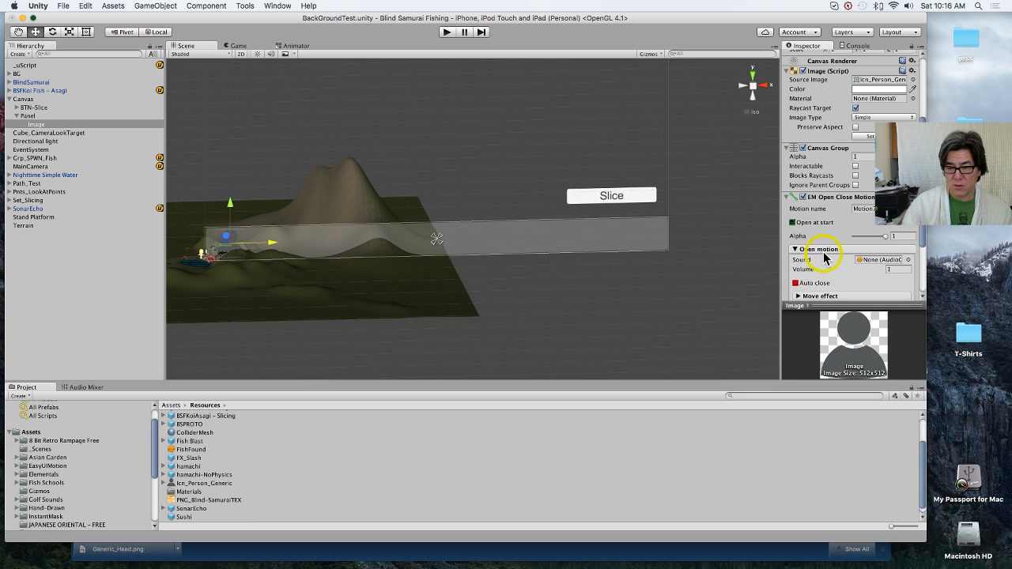
scroll(823, 255, down, 3)
scroll(824, 255, down, 1)
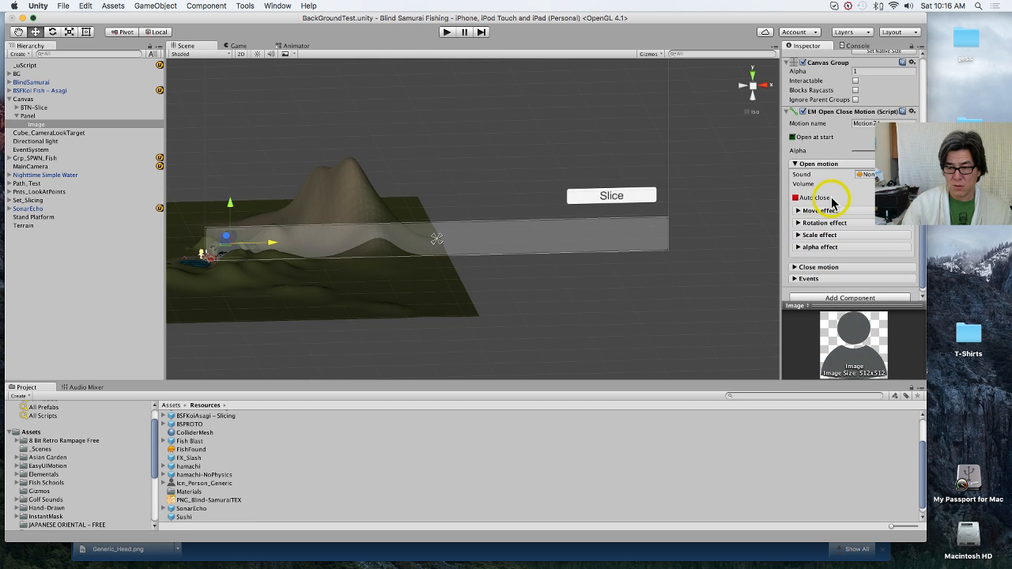
Step: Rename the Panel's Image object as Img_Cust_Icon_Gen
click(54, 125)
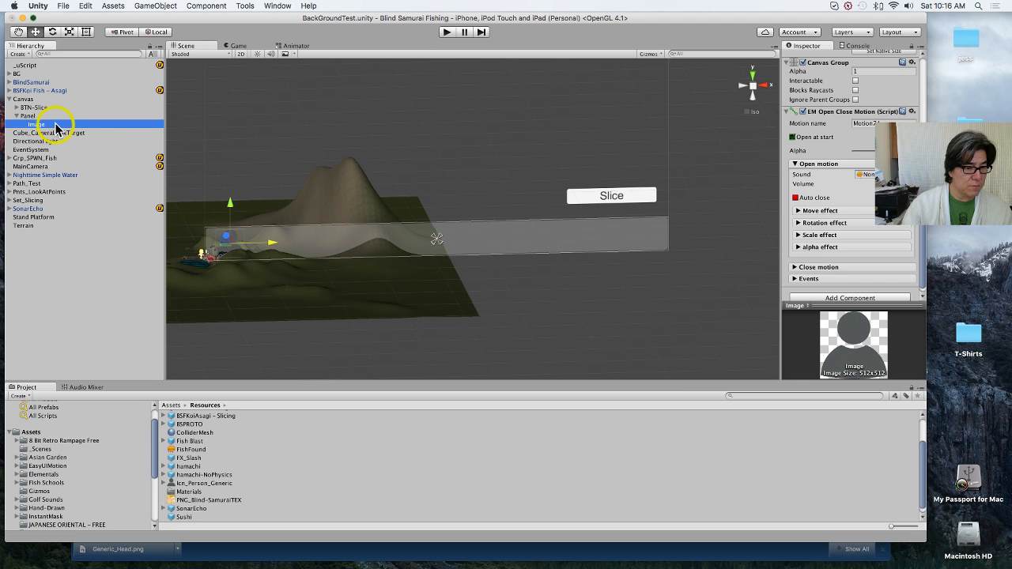
click(45, 127)
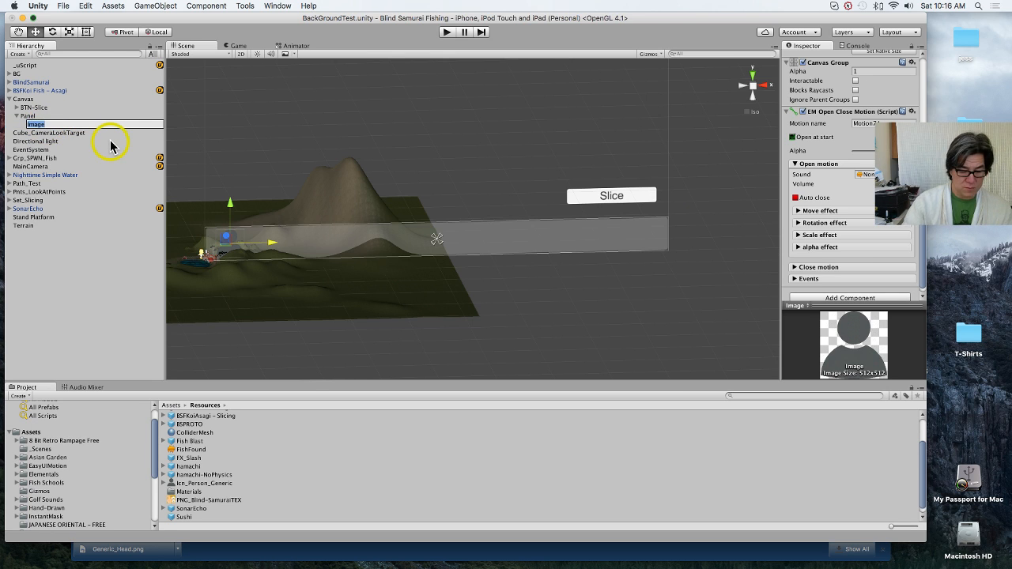
text(Img_Cust)
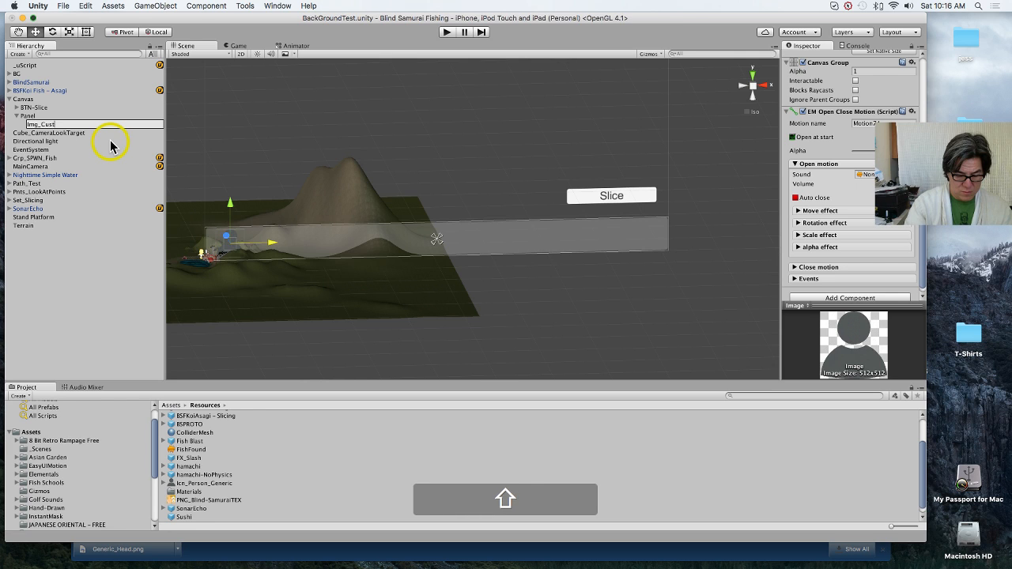
text(_Icon)
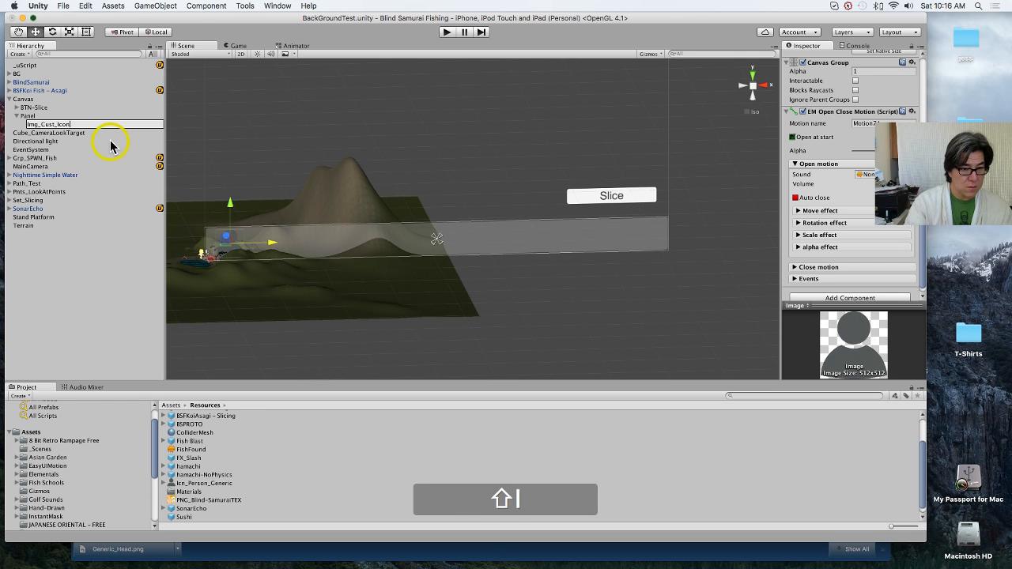
text(_Gen)
key(Return)
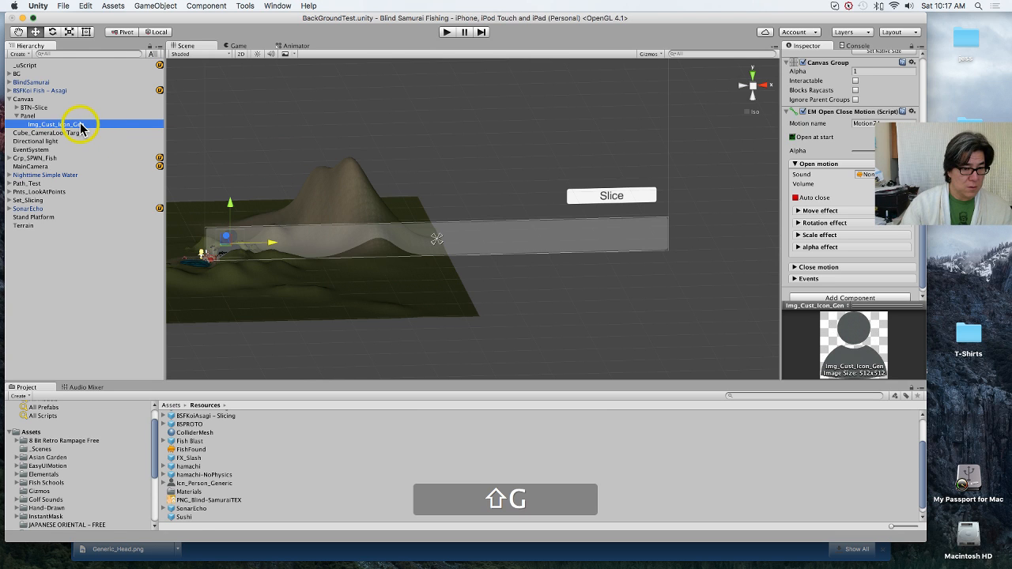
Step: Save the Panel's Img_Cust_Icon_Gen object as a prefab in the Resources folder and reselect the object in the scene
drag(80, 129, 314, 456)
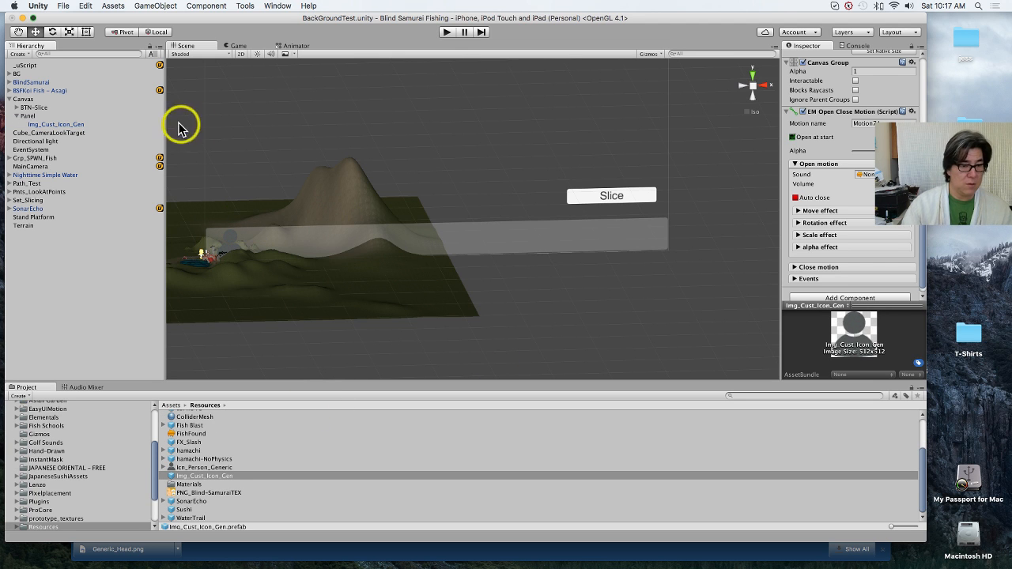
click(76, 125)
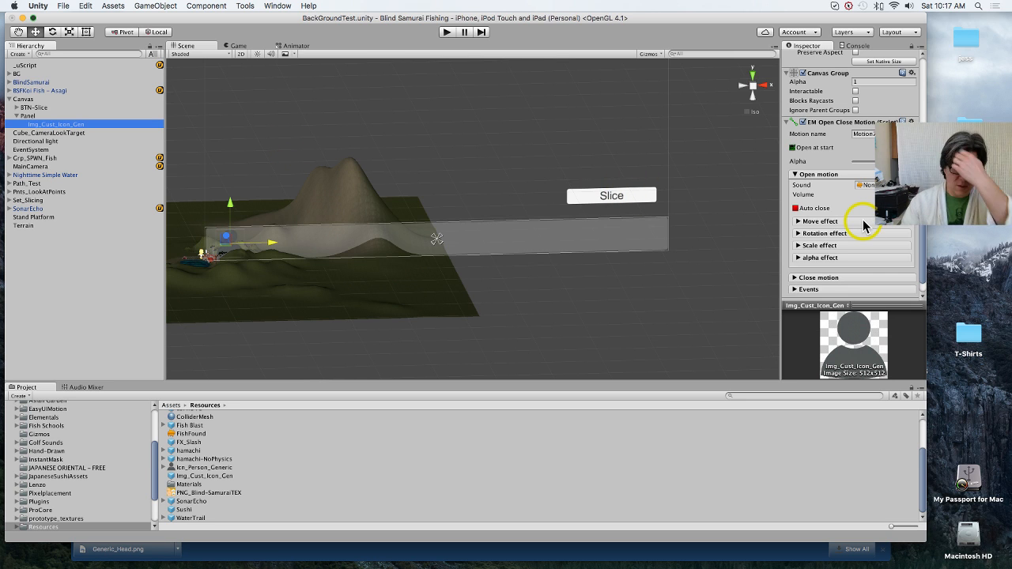
Step: Enable the Move effect in Img_Cust_Icon_Gen's Open motion settings with From set to Right
scroll(863, 225, down, 1)
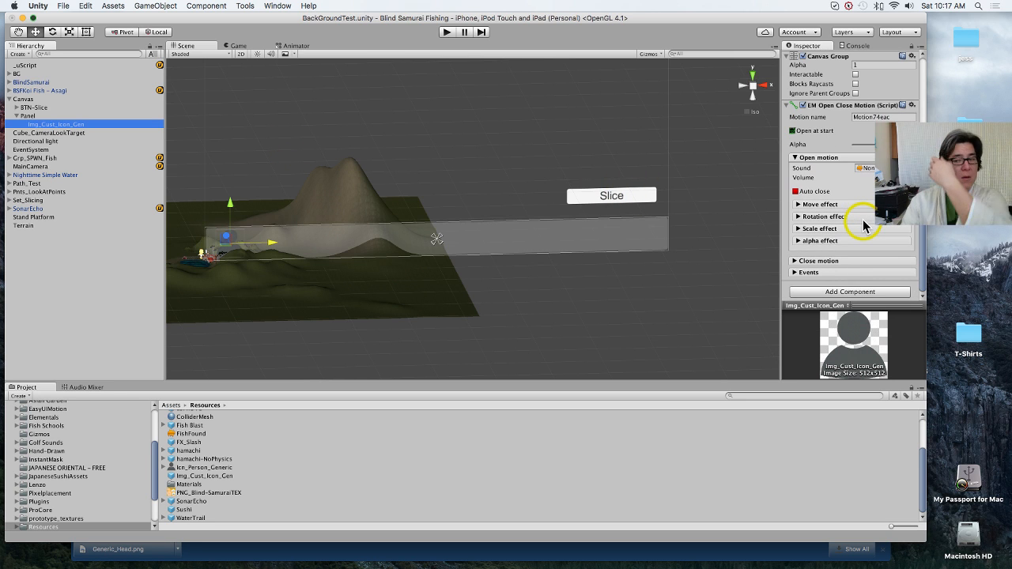
click(823, 205)
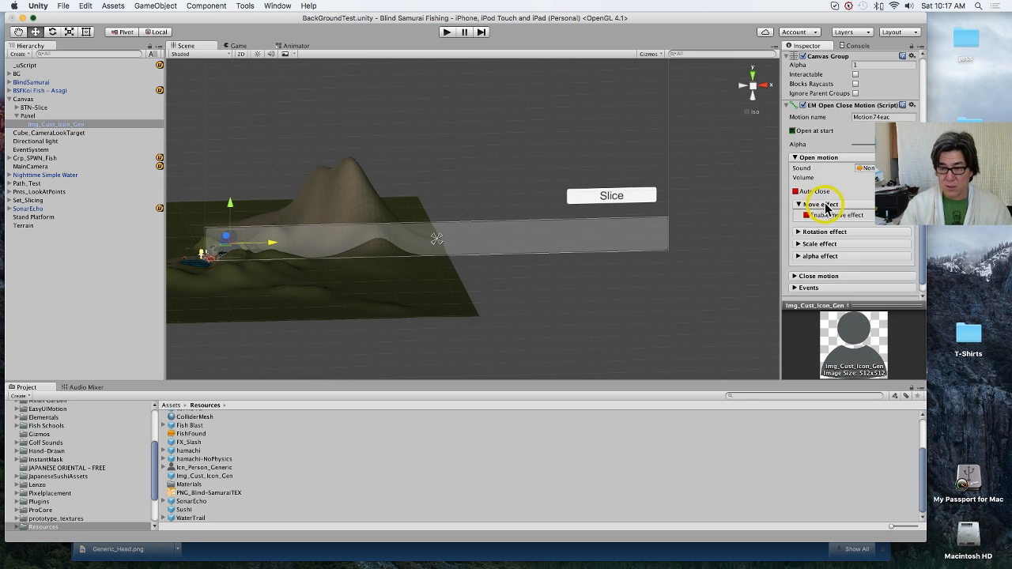
click(807, 215)
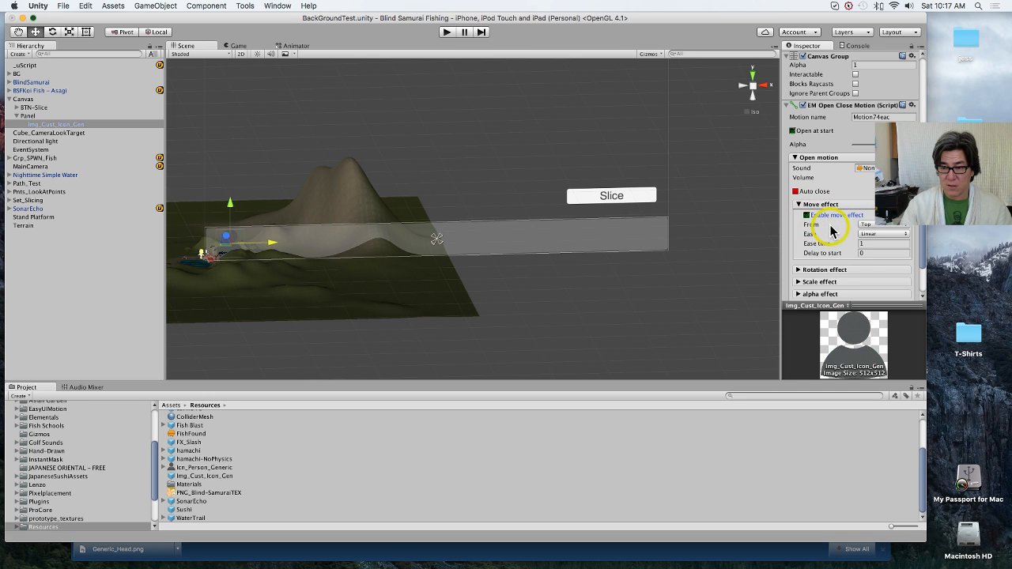
click(875, 228)
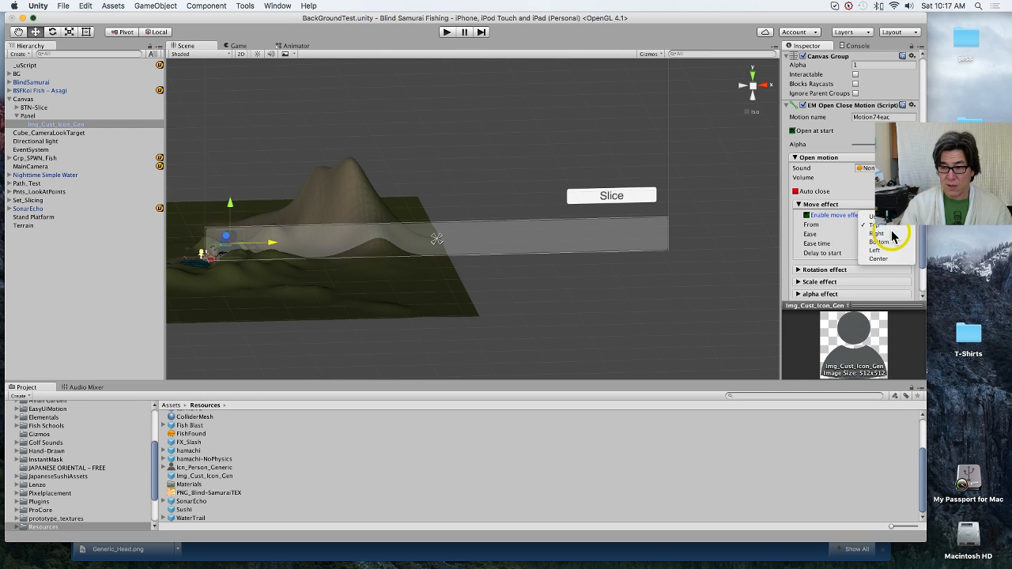
click(886, 237)
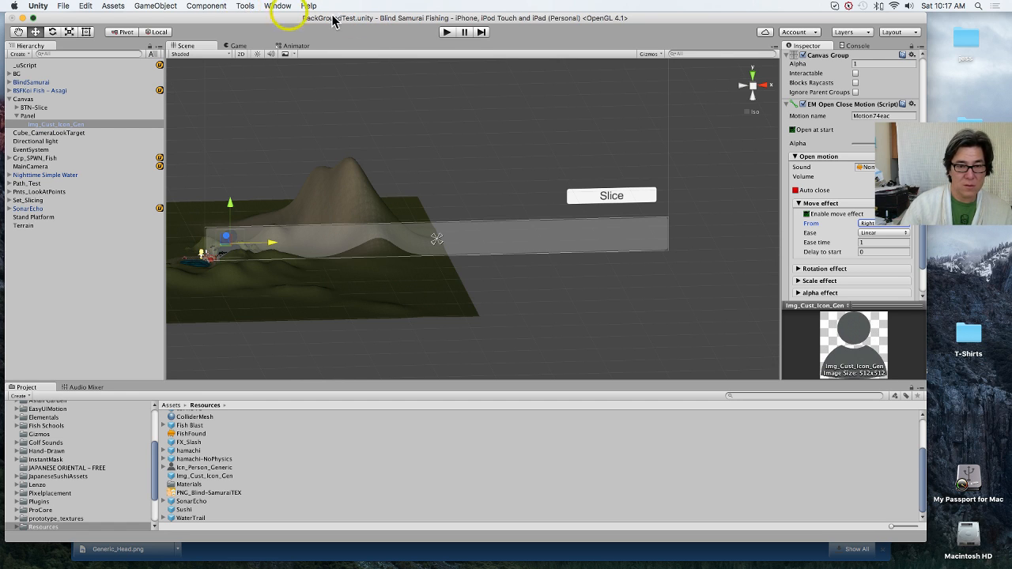
Step: Play-test the scene, check the icon's Move effect settings while it runs, and stop the game
click(446, 32)
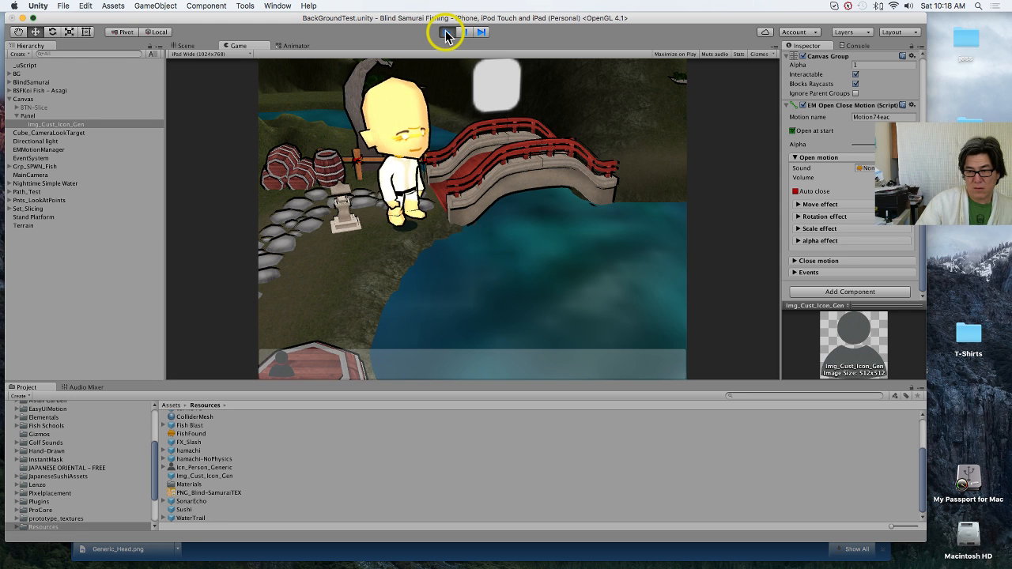
click(798, 205)
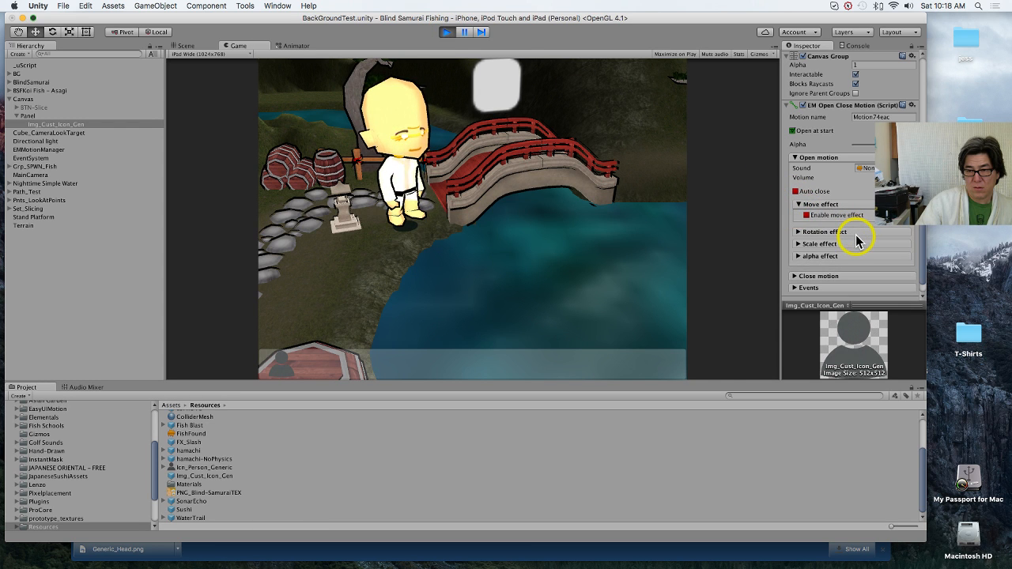
click(447, 32)
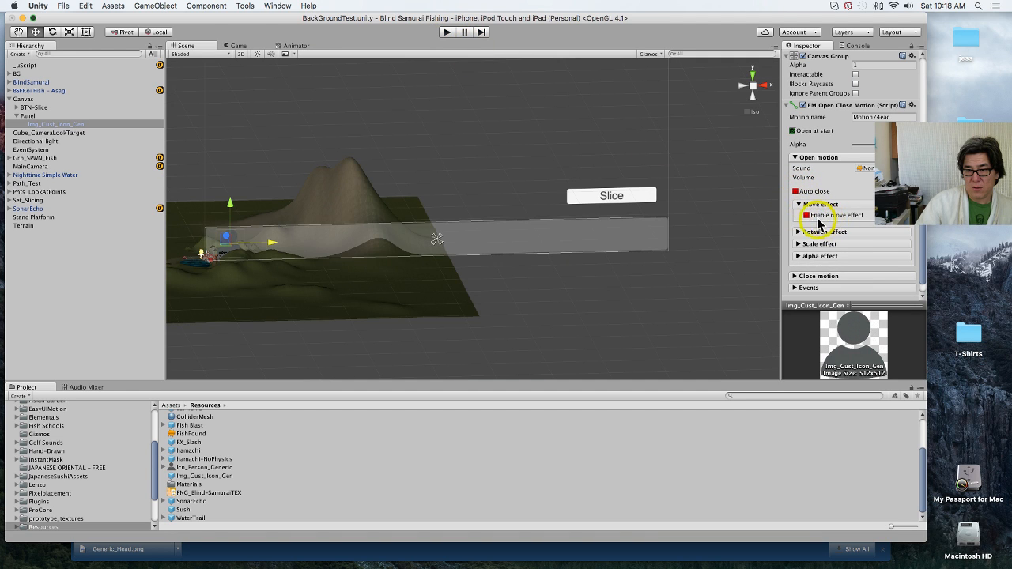
Step: Re-enable the Open motion's Move effect on Img_Cust_Icon_Gen and set From to Right again
click(806, 205)
click(878, 225)
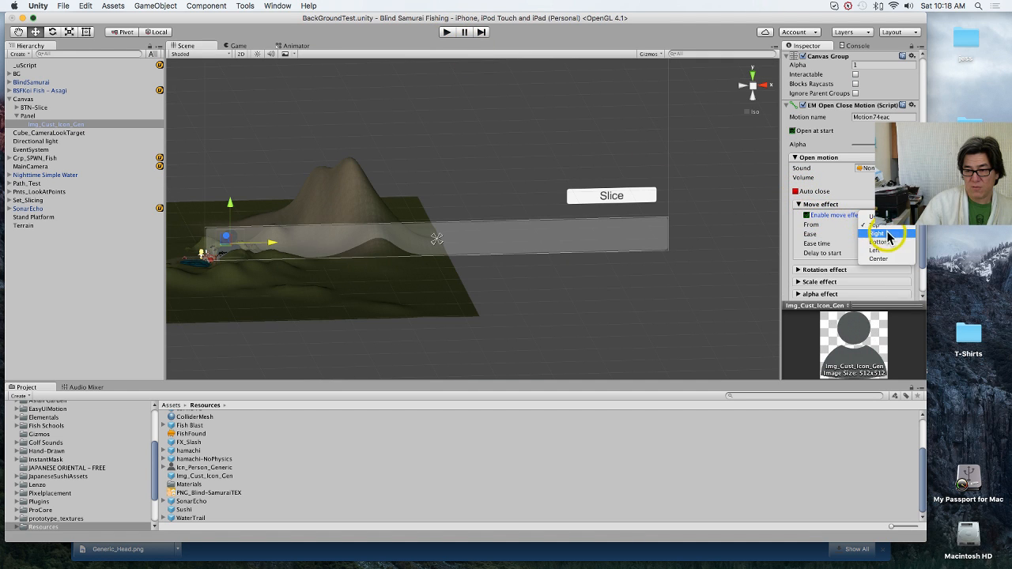
click(889, 235)
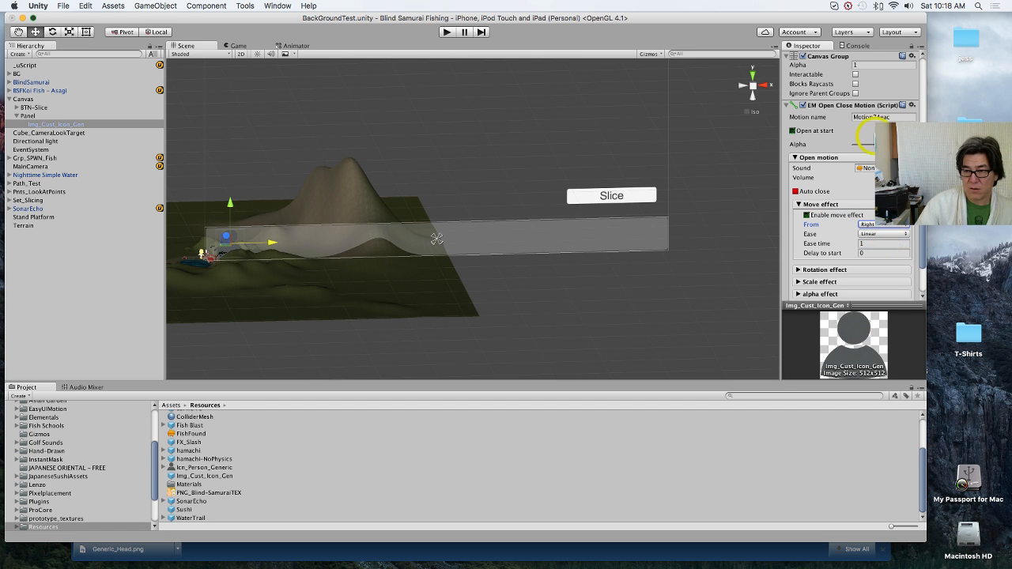
Step: Review Img_Cust_Icon_Gen's component settings, run the scene to watch the icon's opening move, and stop the game
scroll(869, 138, up, 5)
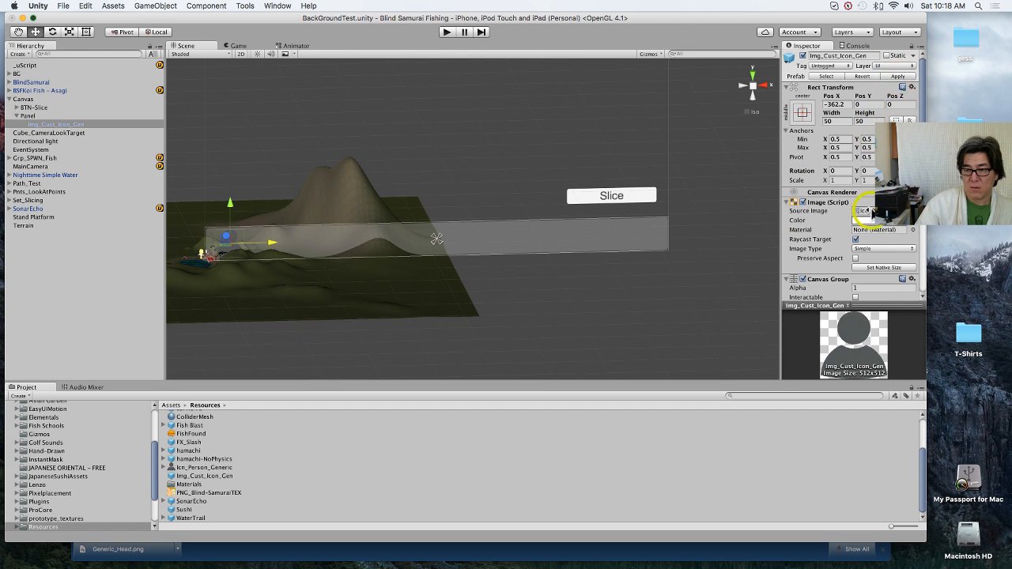
scroll(871, 217, down, 5)
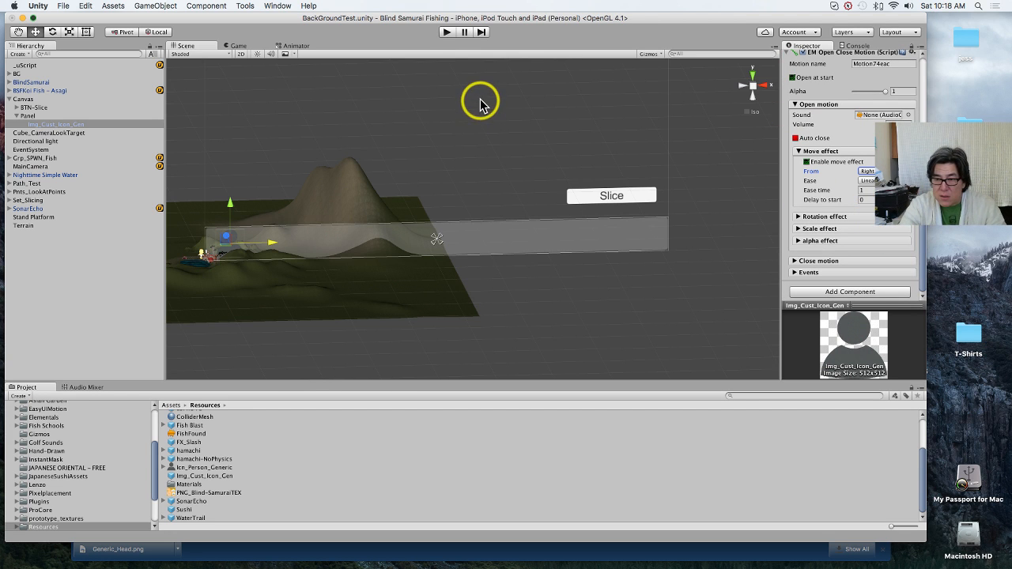
click(447, 31)
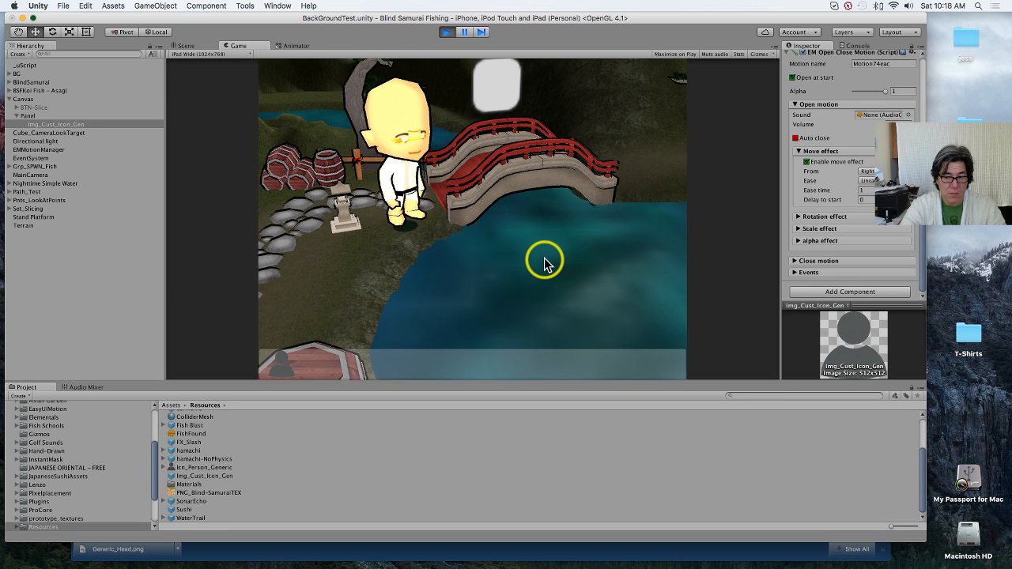
click(445, 33)
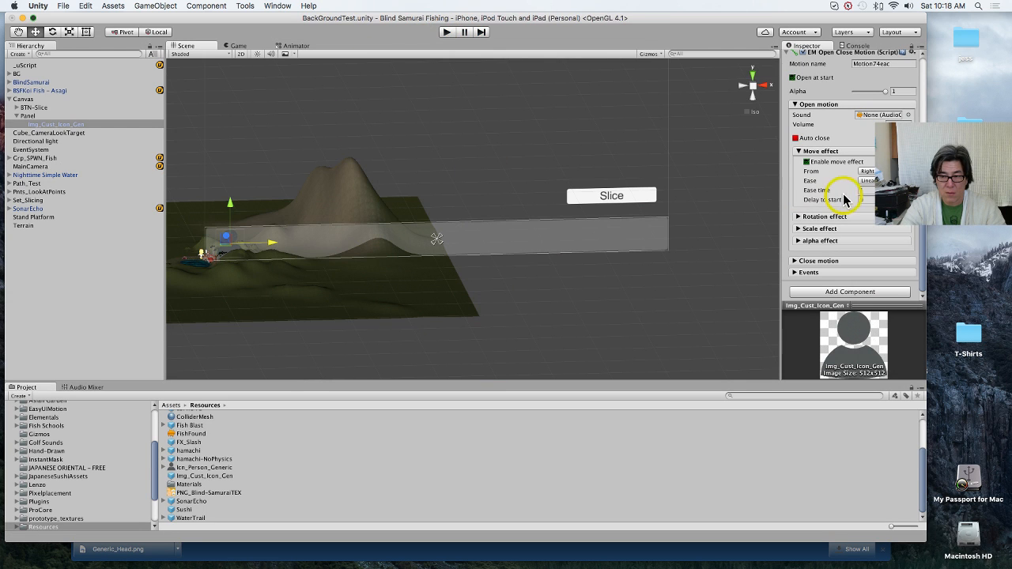
Step: Set the Move effect's Ease time to 2 and Delay to start to 1
click(867, 190)
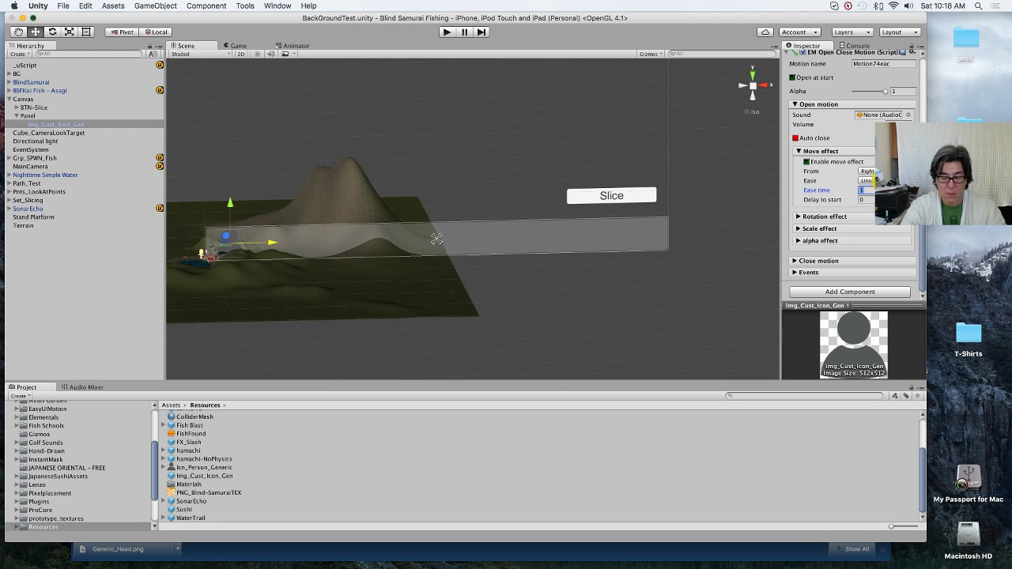
text(2)
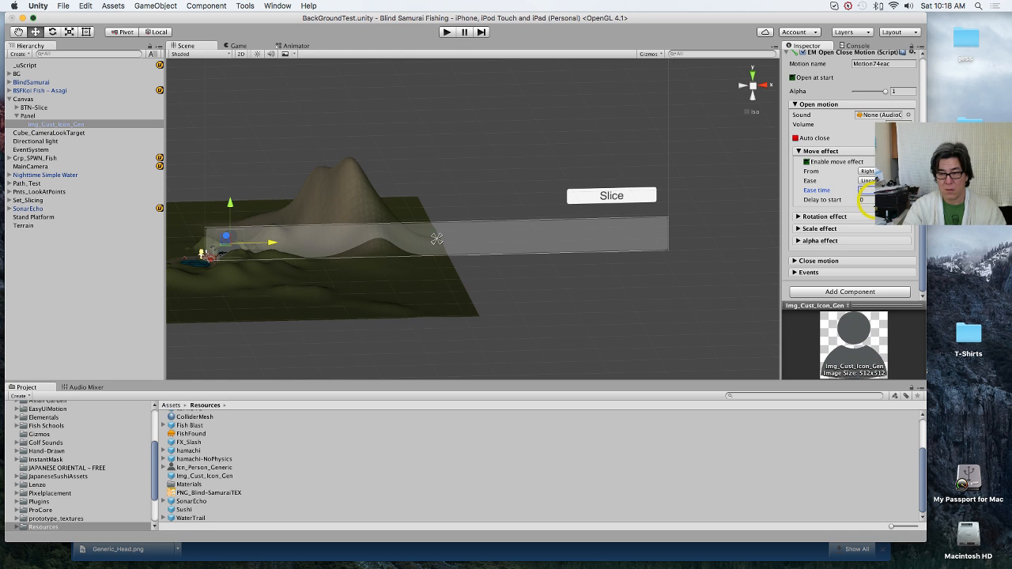
click(866, 200)
text(1)
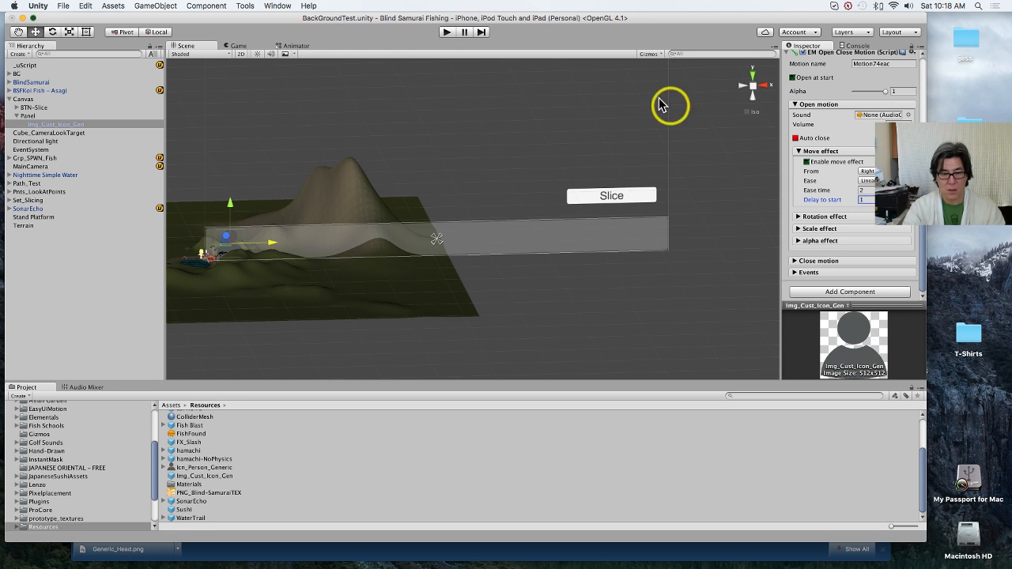
Step: Play-test the icon's motion with the changed Move effect timing
scroll(825, 198, up, 5)
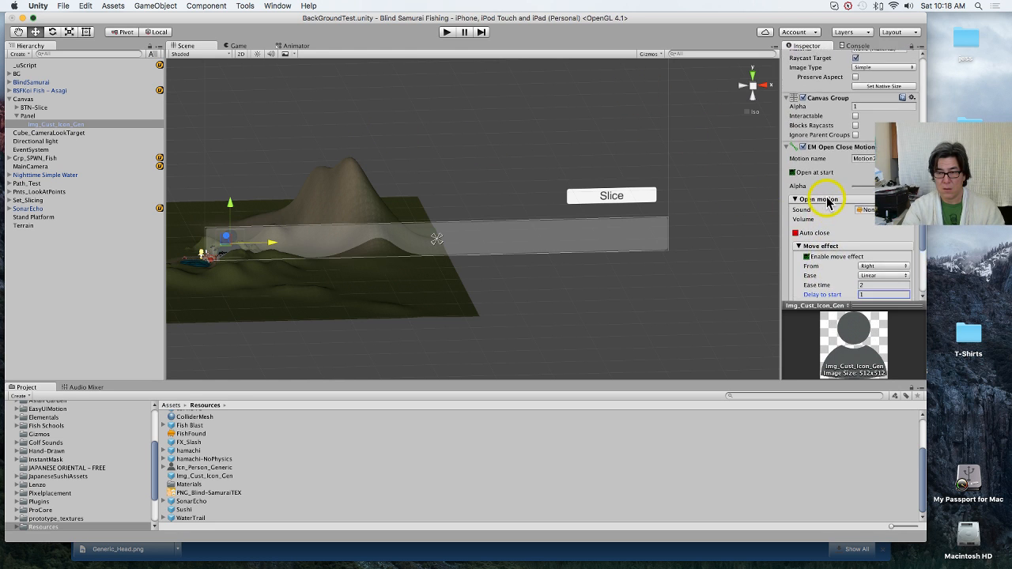
scroll(828, 202, up, 3)
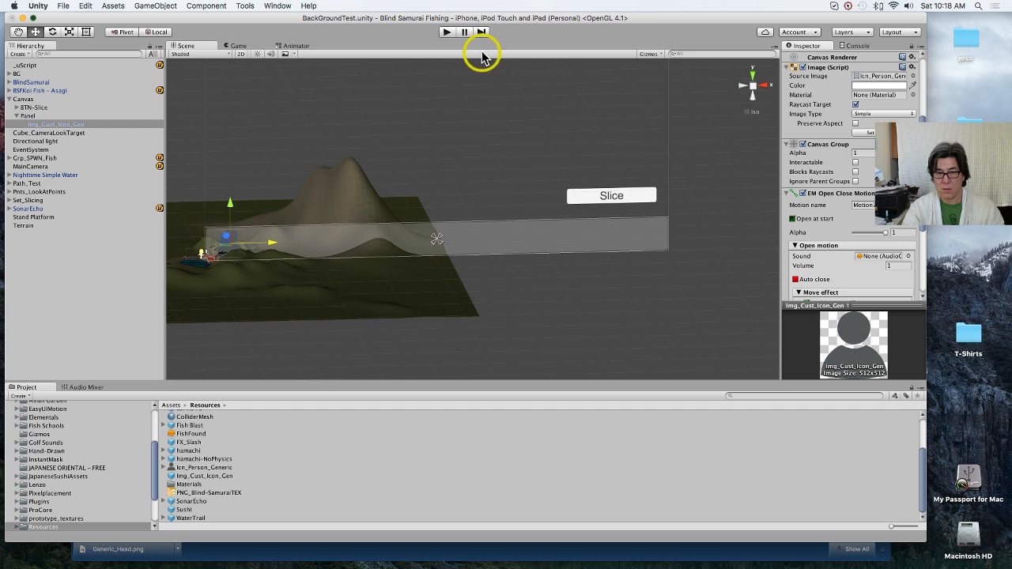
click(447, 33)
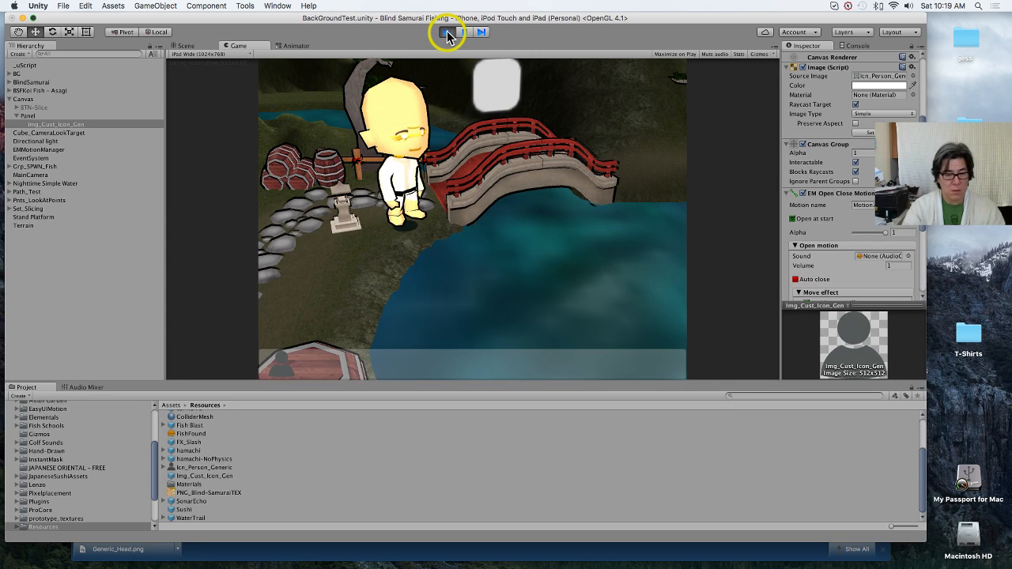
click(448, 32)
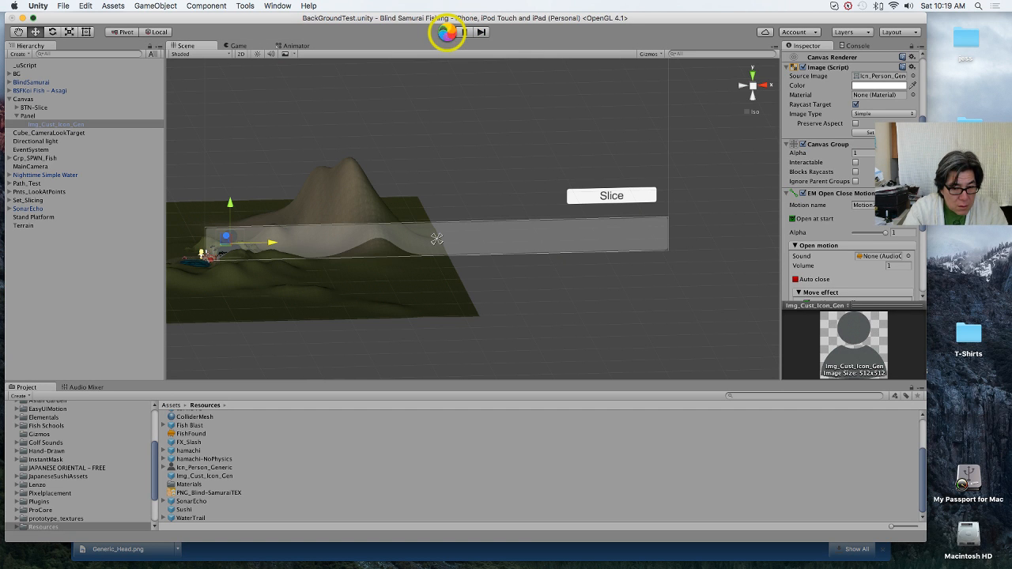
Step: Set the Move effect's Ease time to 10 and Delay to start to 3, and stop the running game
scroll(843, 213, down, 5)
click(870, 199)
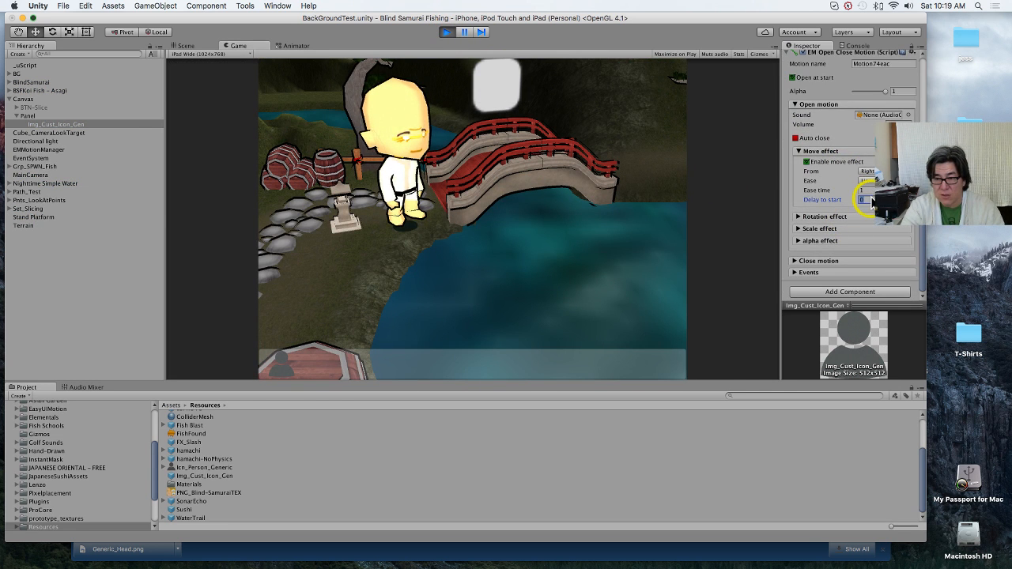
text(1)
key(shift+Return)
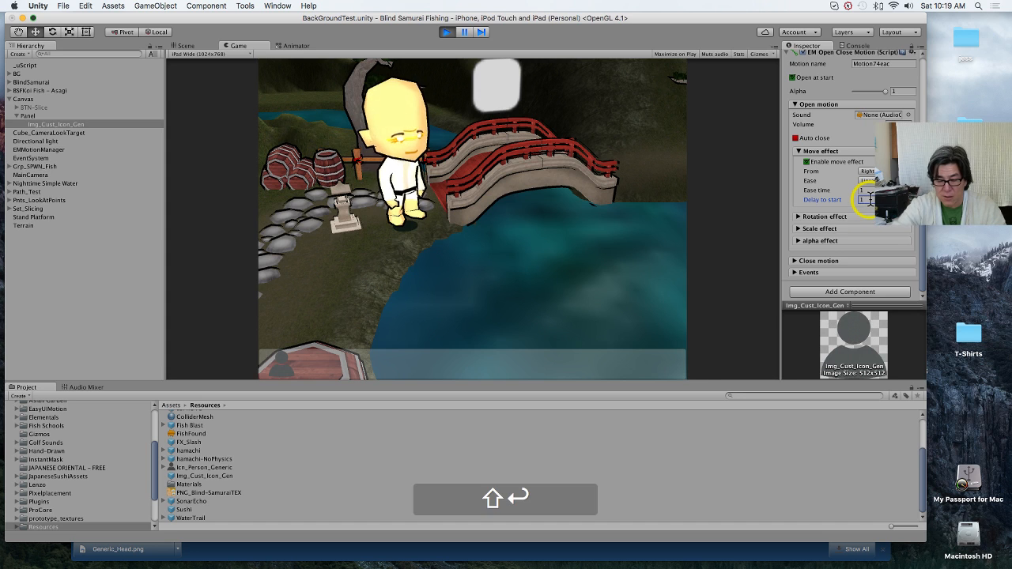
click(869, 190)
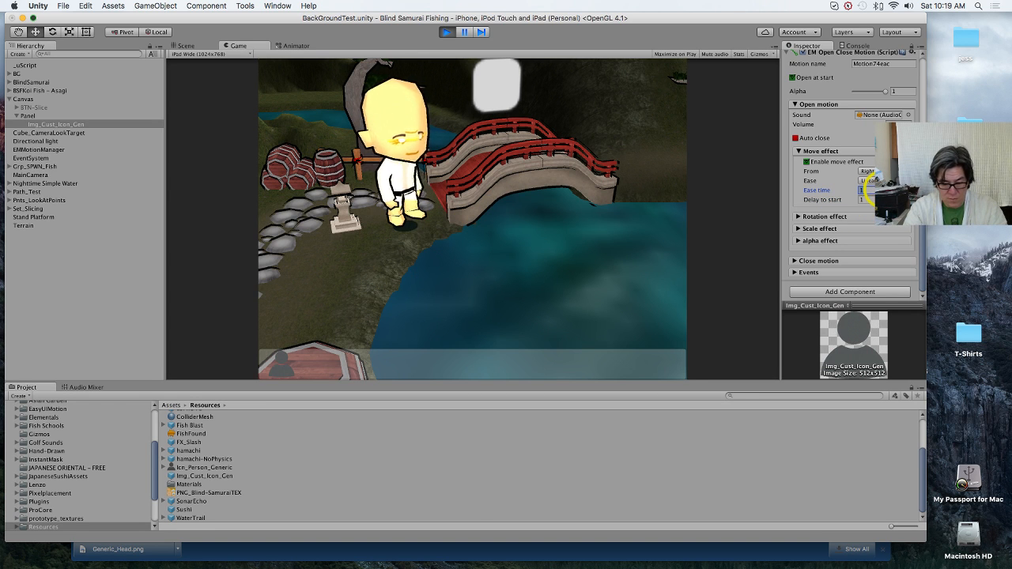
click(447, 33)
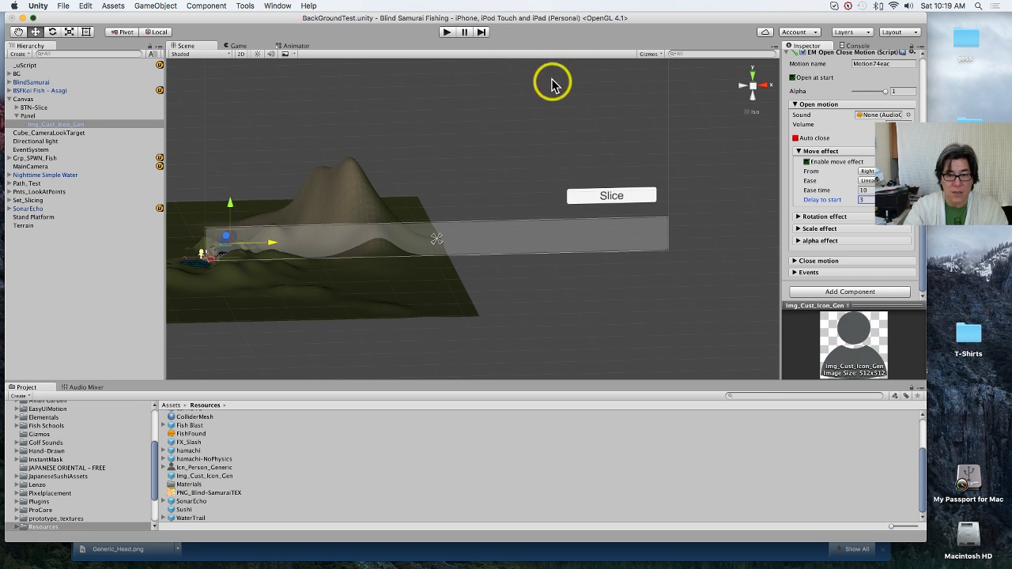
Step: Run the scene twice to watch the person icon move along the Panel, stopping the game after each run
click(447, 31)
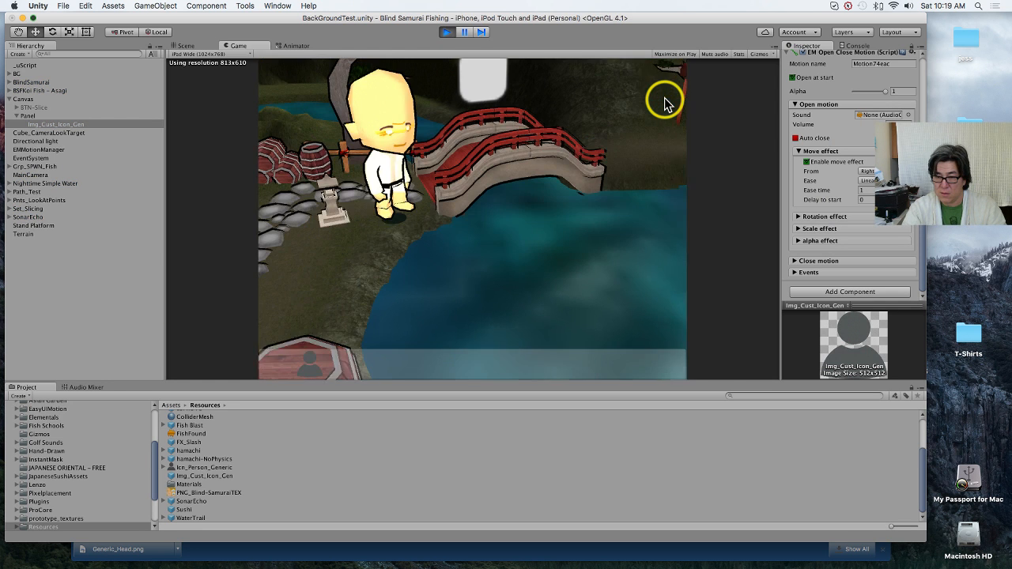
click(446, 32)
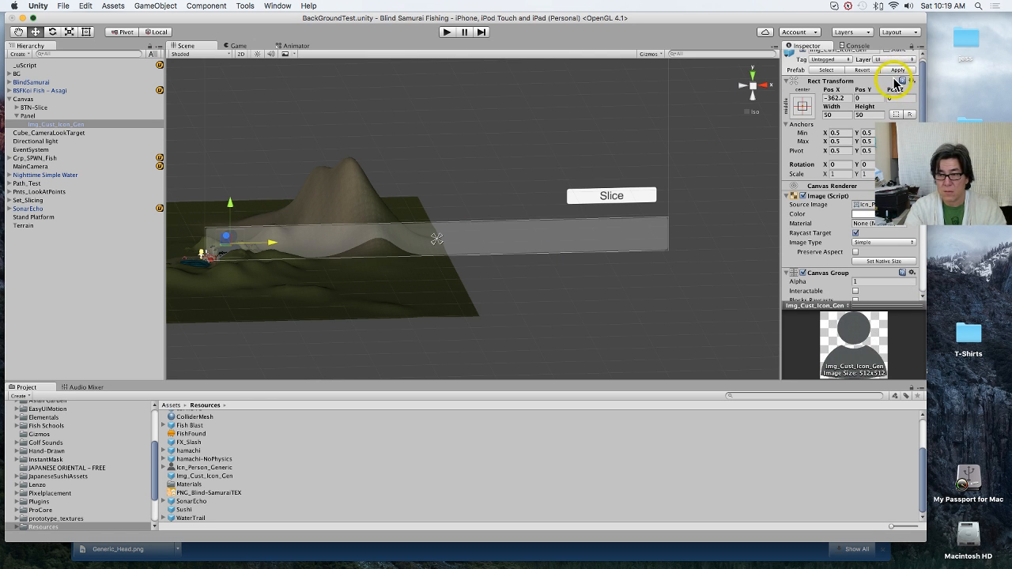
click(447, 31)
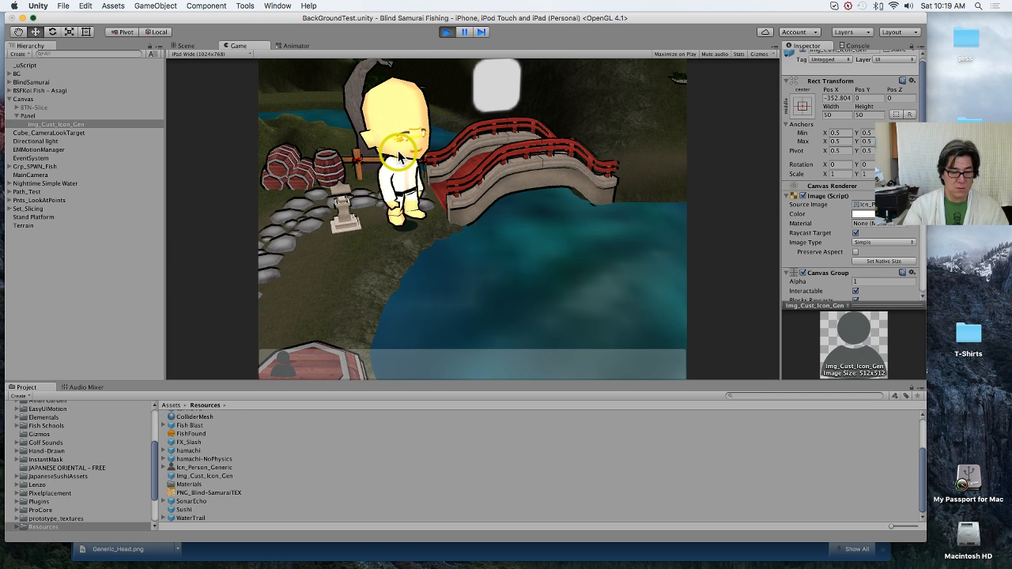
click(445, 32)
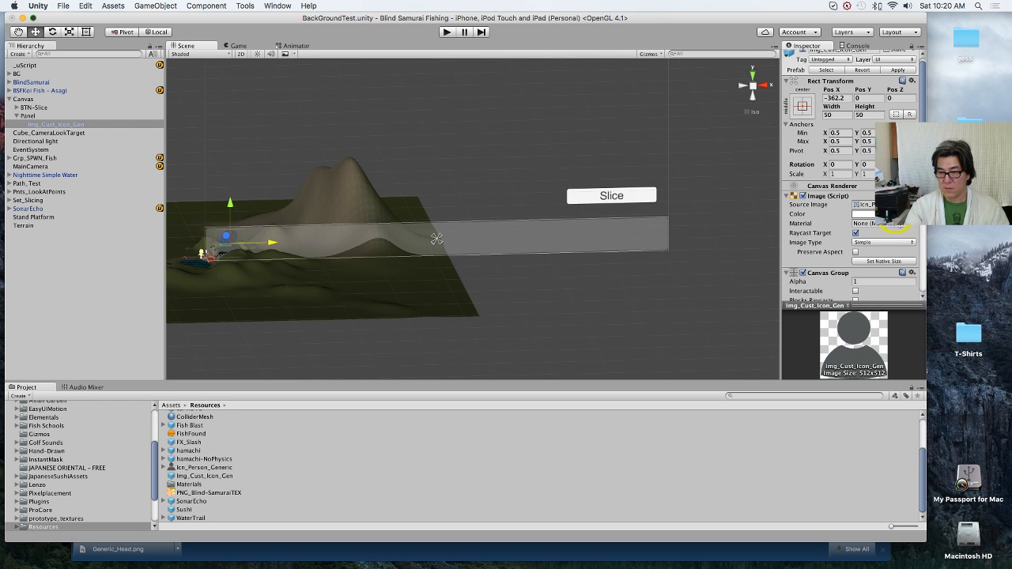
Step: Locate the Image's source sprite Icn_Person_Generic in Resources, view its PNG in Preview, and close it
click(874, 205)
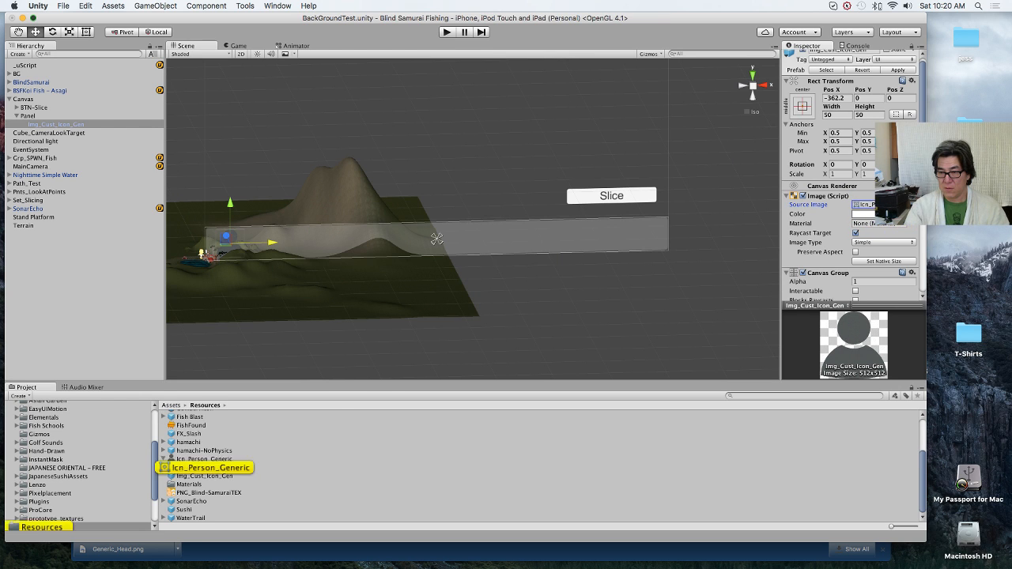
click(210, 460)
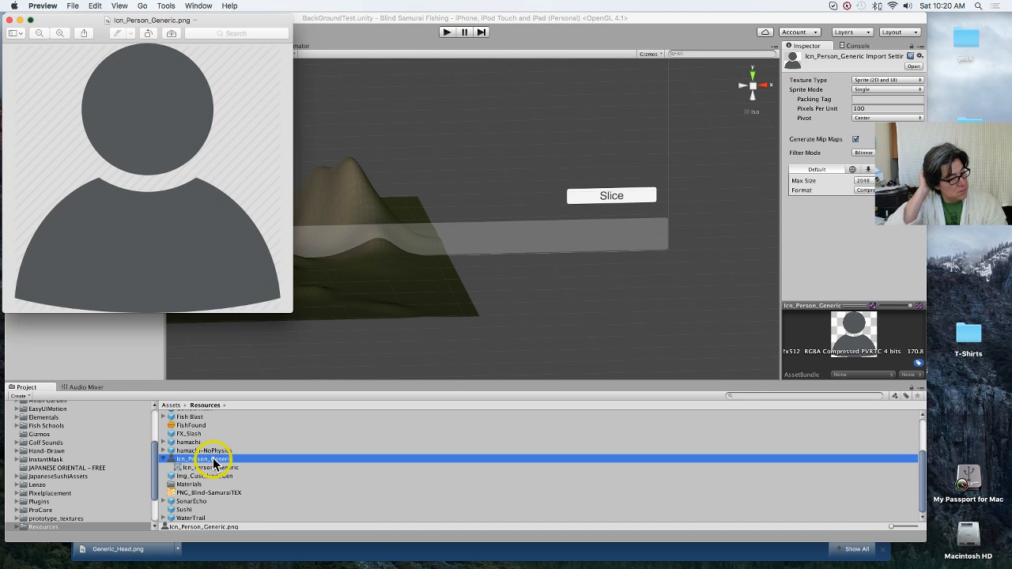
click(11, 20)
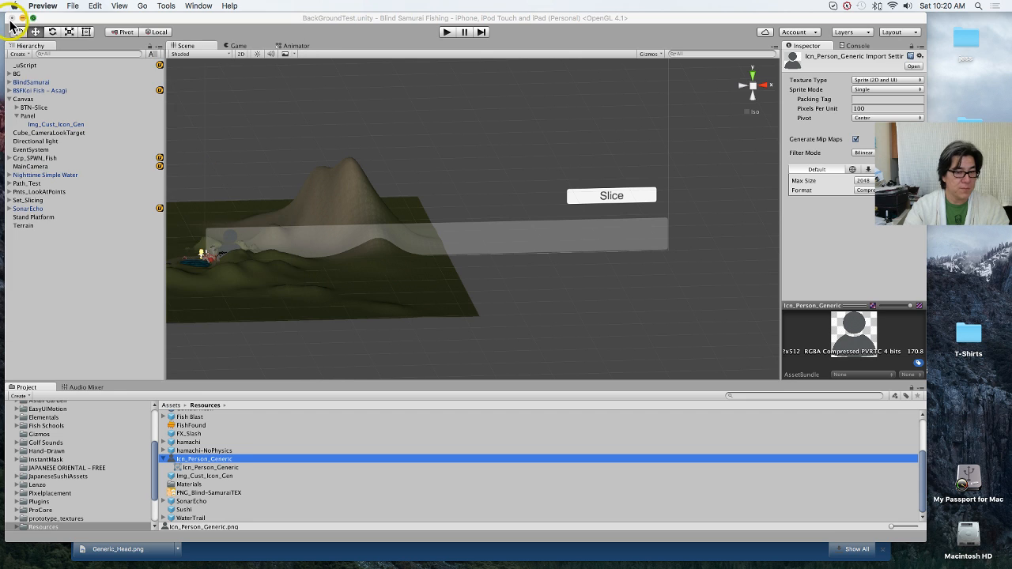
Step: Reveal the Icn_Person_Generic sprite in Finder, open its PNG with Adobe Photoshop CS5.1, and reposition the document window
right_click(222, 467)
mouse_move(301, 379)
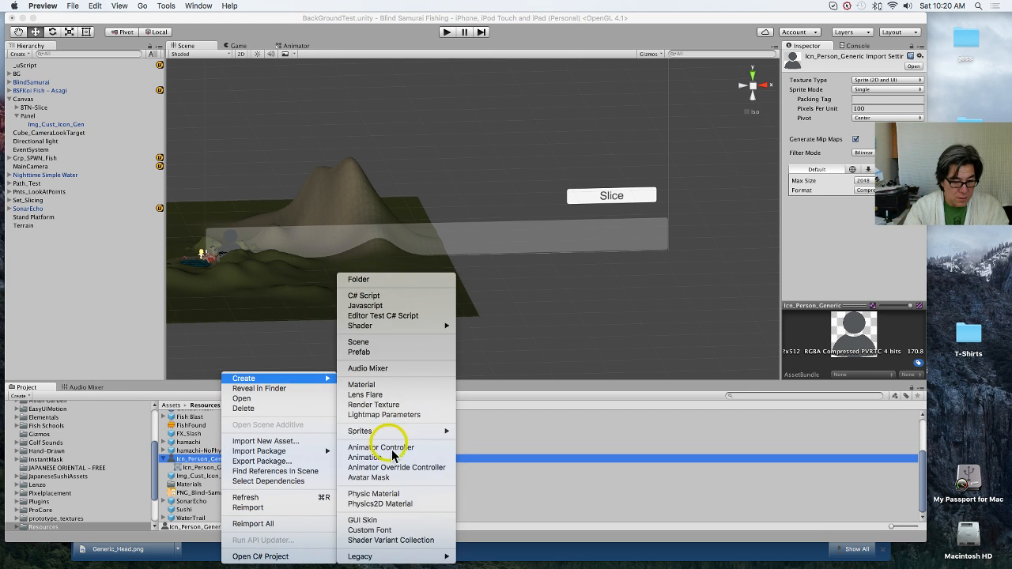
click(264, 388)
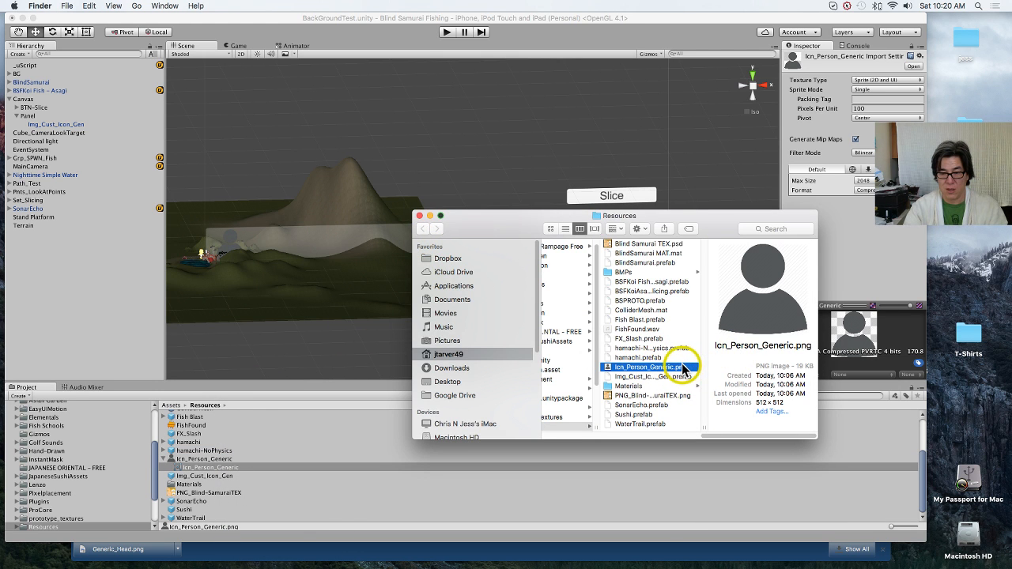
right_click(684, 369)
mouse_move(787, 339)
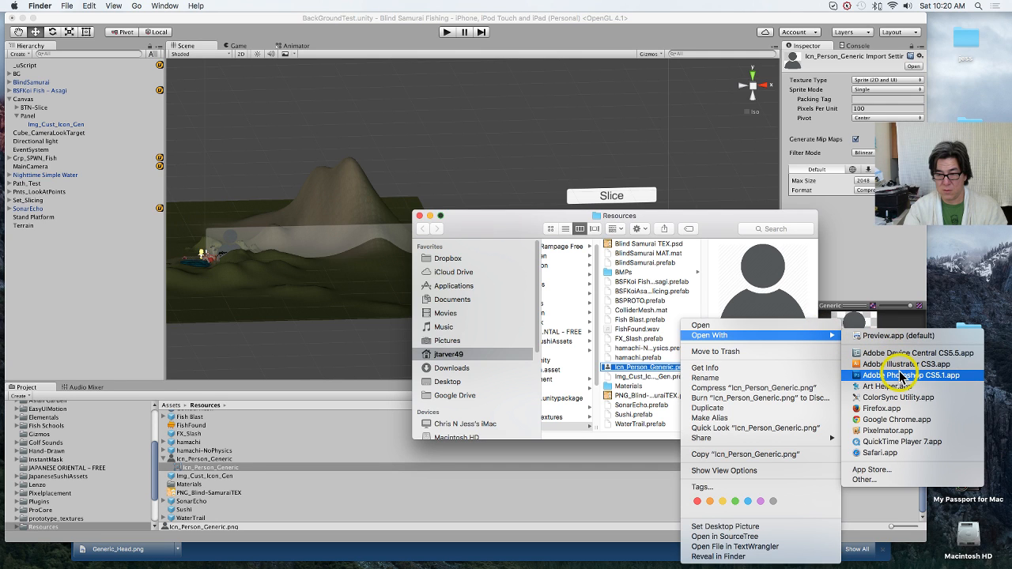
click(903, 376)
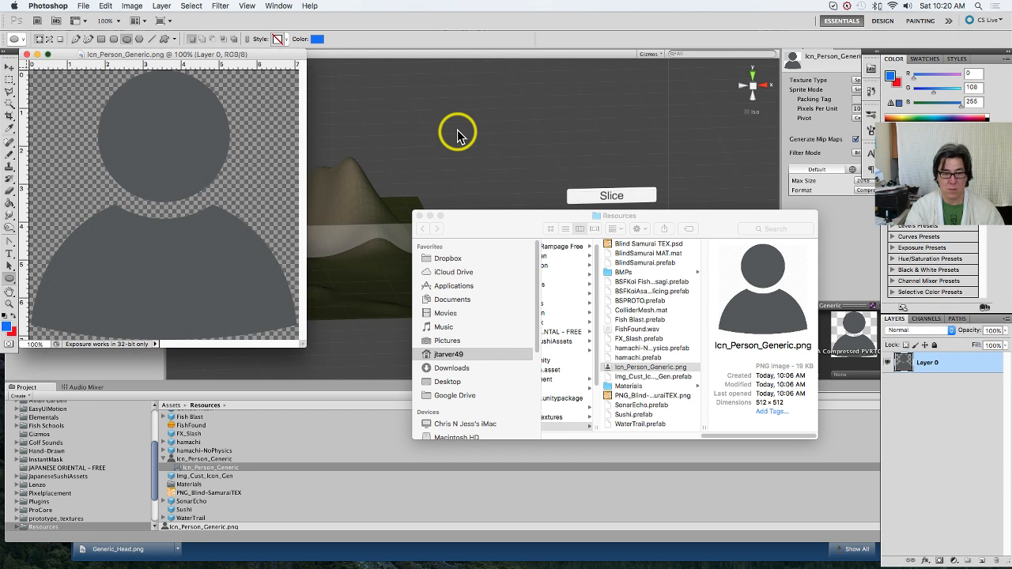
drag(126, 54, 202, 62)
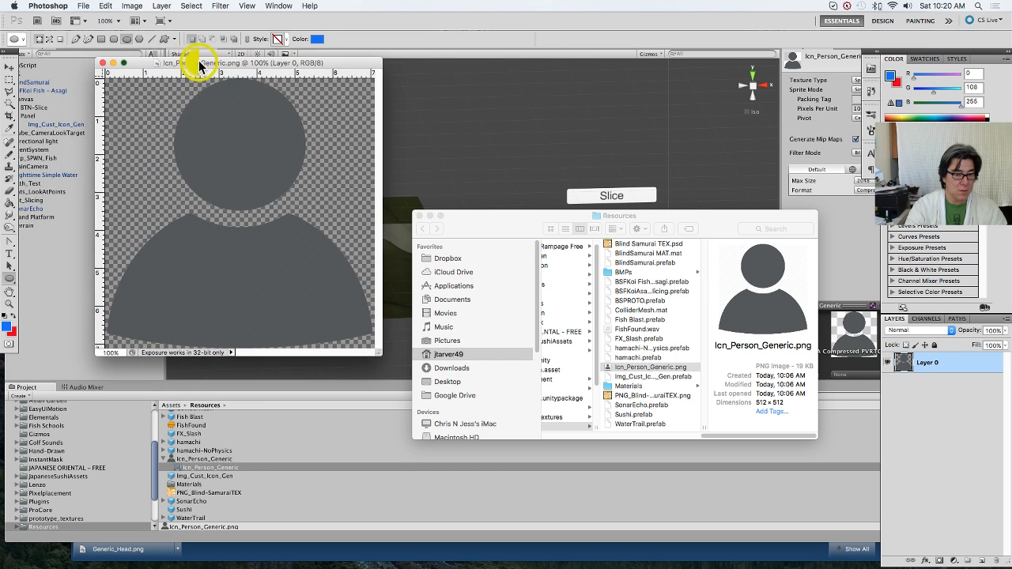
key(w)
click(142, 208)
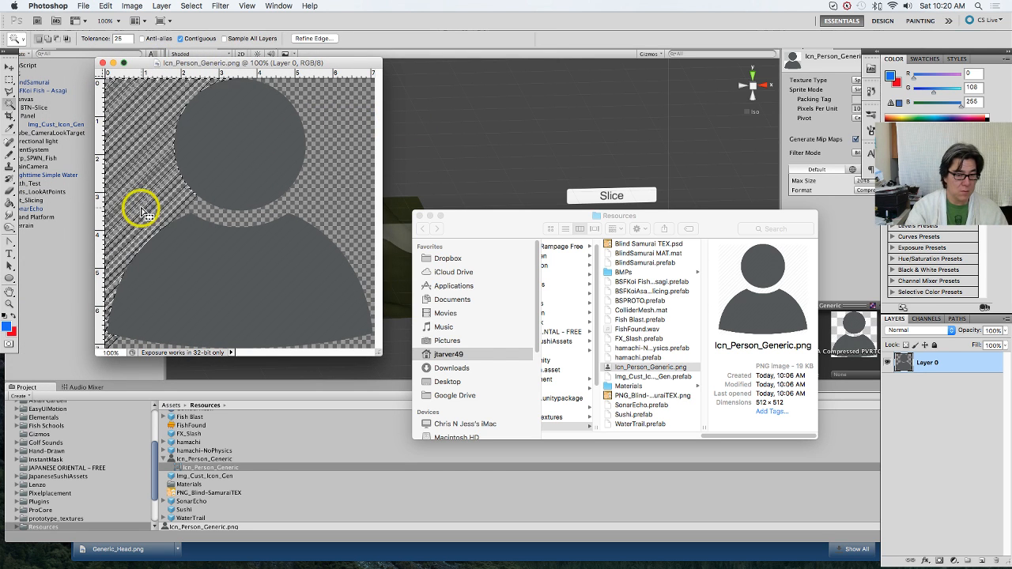
shift+click(239, 217)
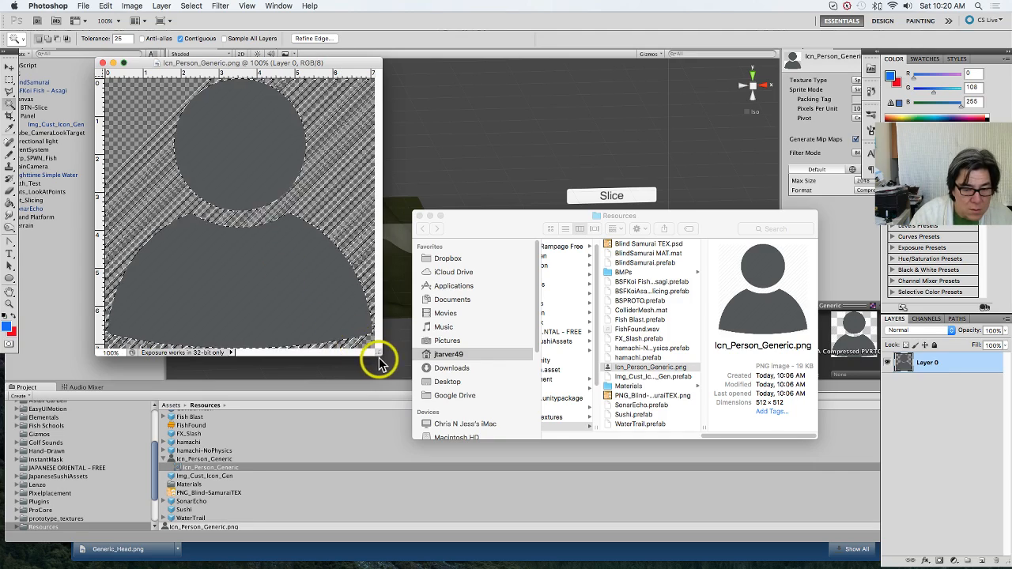
drag(378, 352, 397, 366)
drag(466, 425, 554, 479)
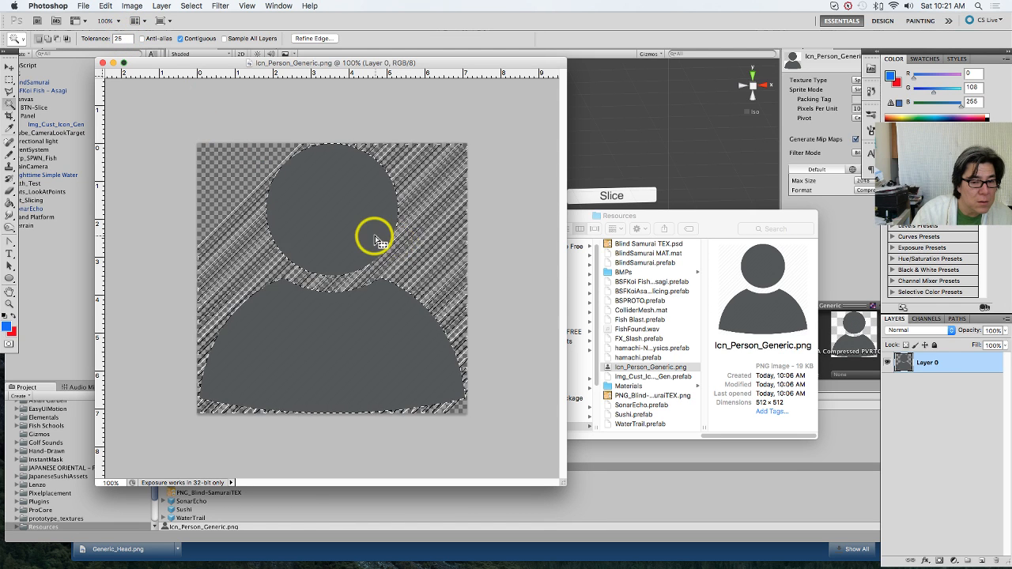
key(super+d)
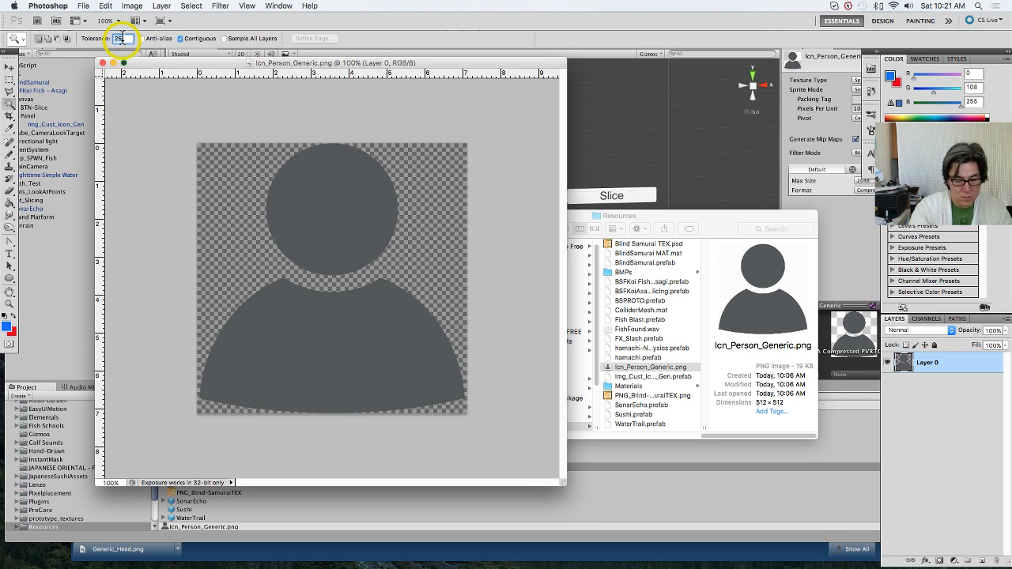
Step: Set the Magic Wand tolerance to 10, select the icon's head and body, and paste a copy onto a new layer
text(10)
click(304, 231)
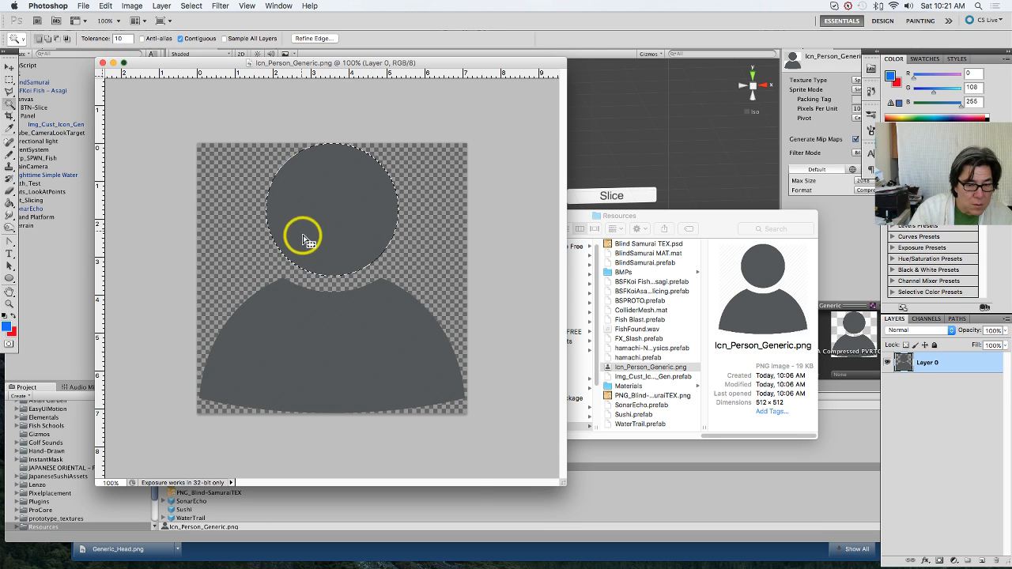
shift+click(348, 346)
key(shift+super+i)
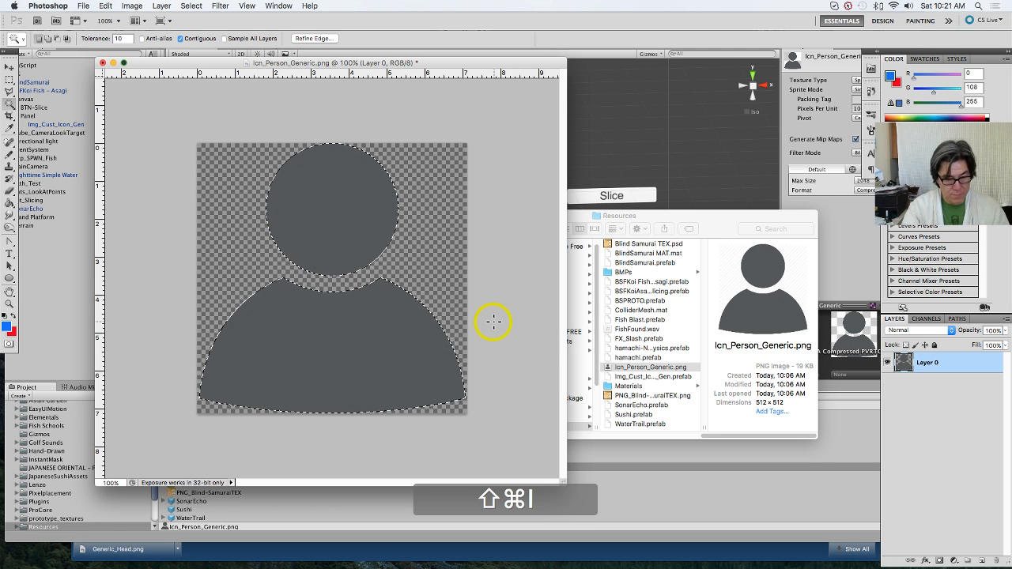
key(super+v)
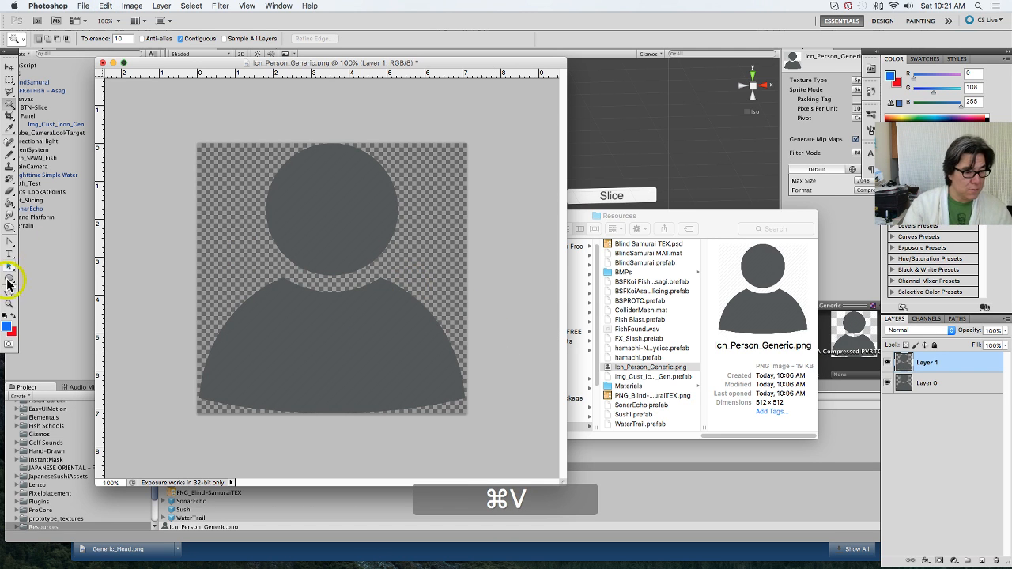
Step: Select the person silhouette on Layer 1 by inverting a Magic Wand selection of the transparent background
click(12, 213)
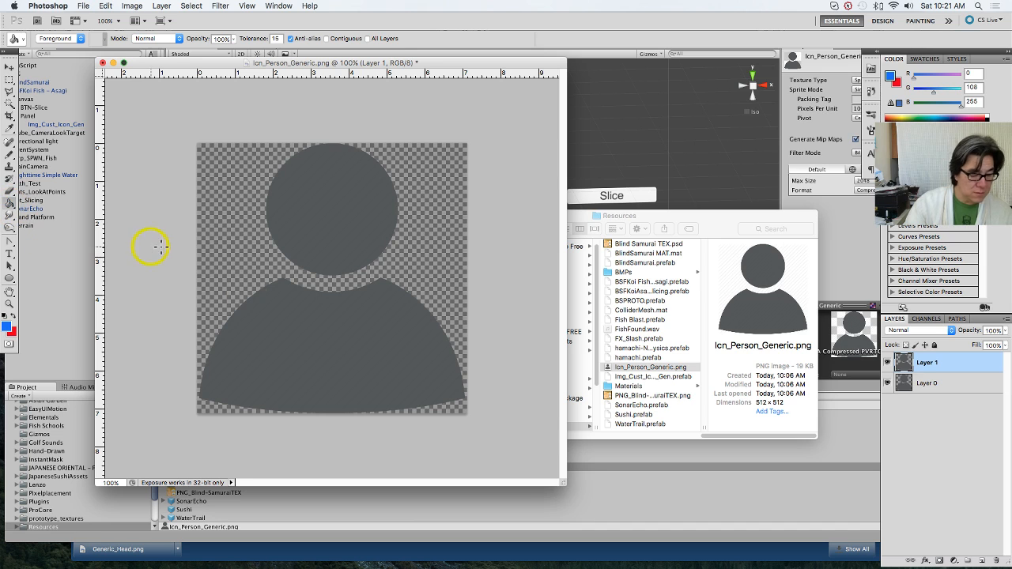
key(w)
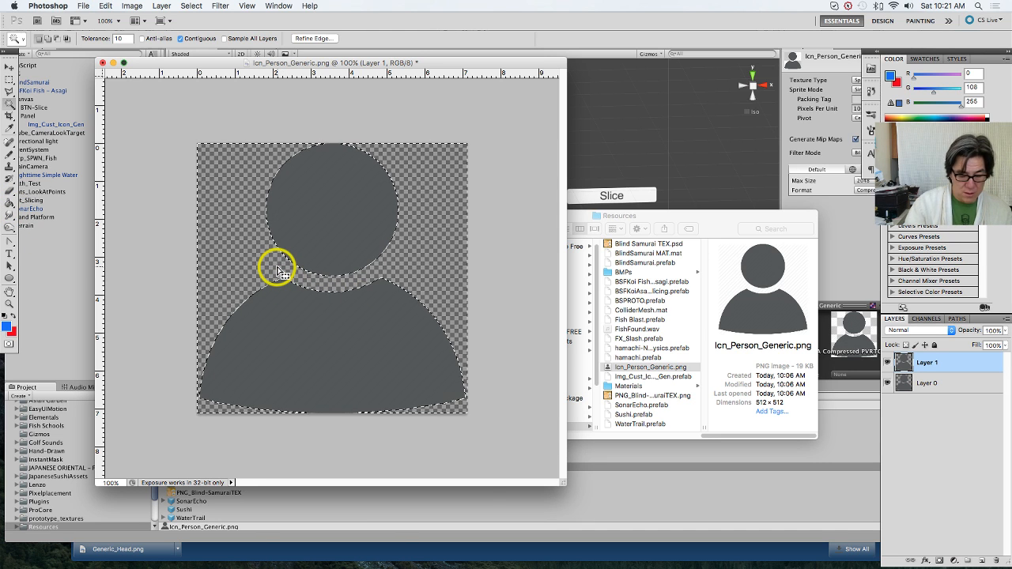
key(shift+super+i)
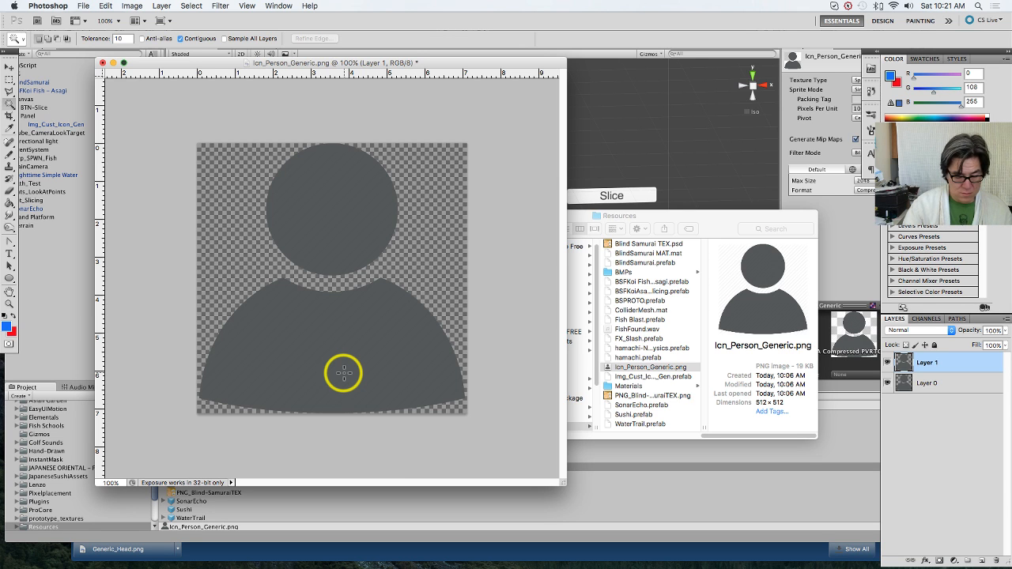
key(super+z)
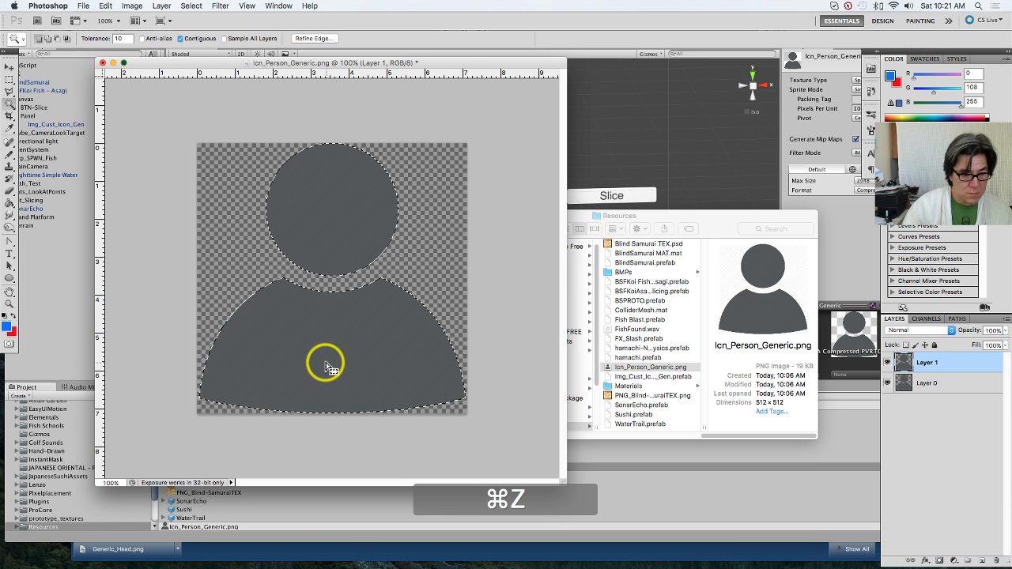
Step: Set the foreground color to white (ffffff) and fill the selected head and body on Layer 1 with it
key(i)
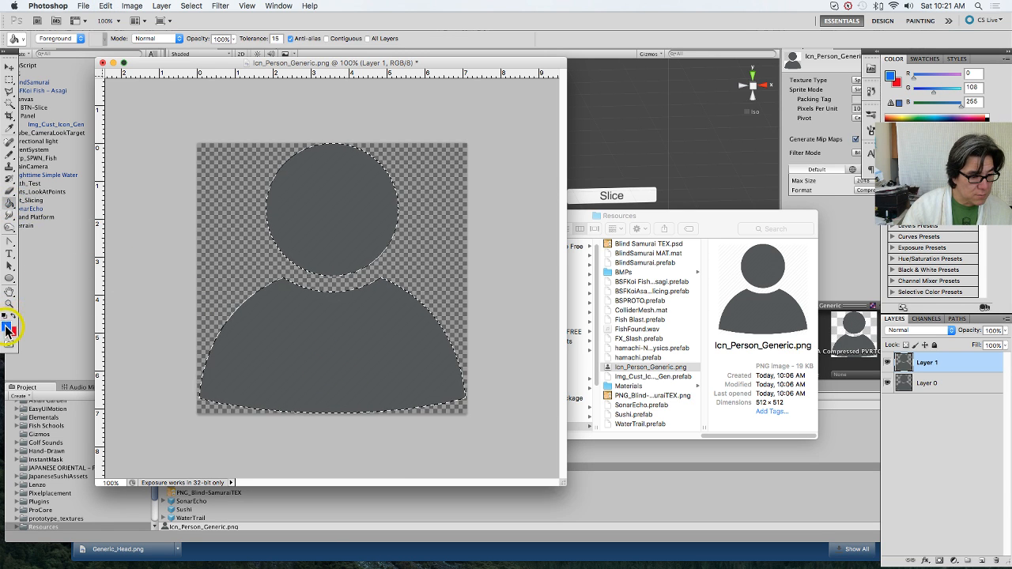
click(7, 326)
drag(746, 250, 495, 90)
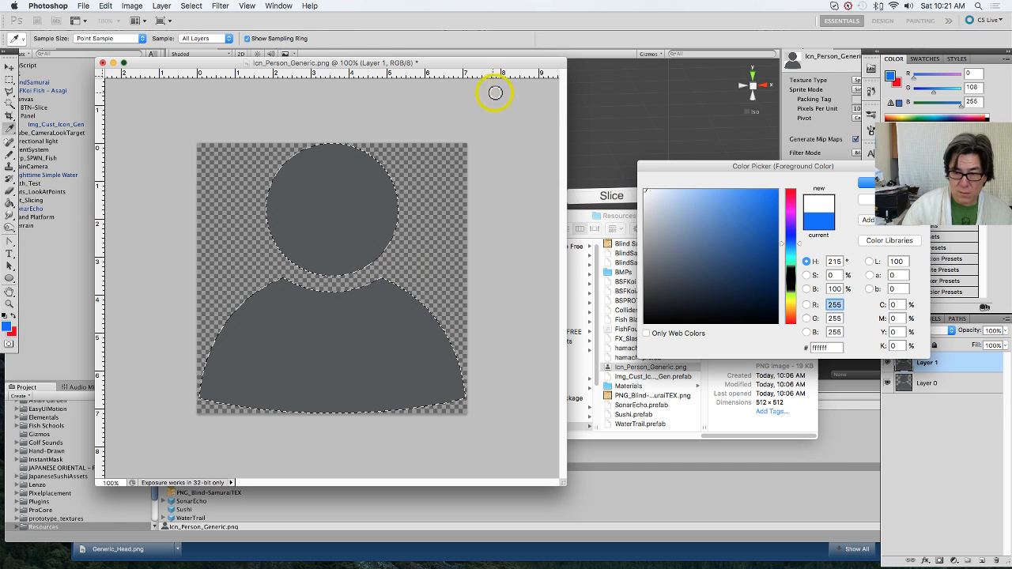
click(867, 183)
key(g)
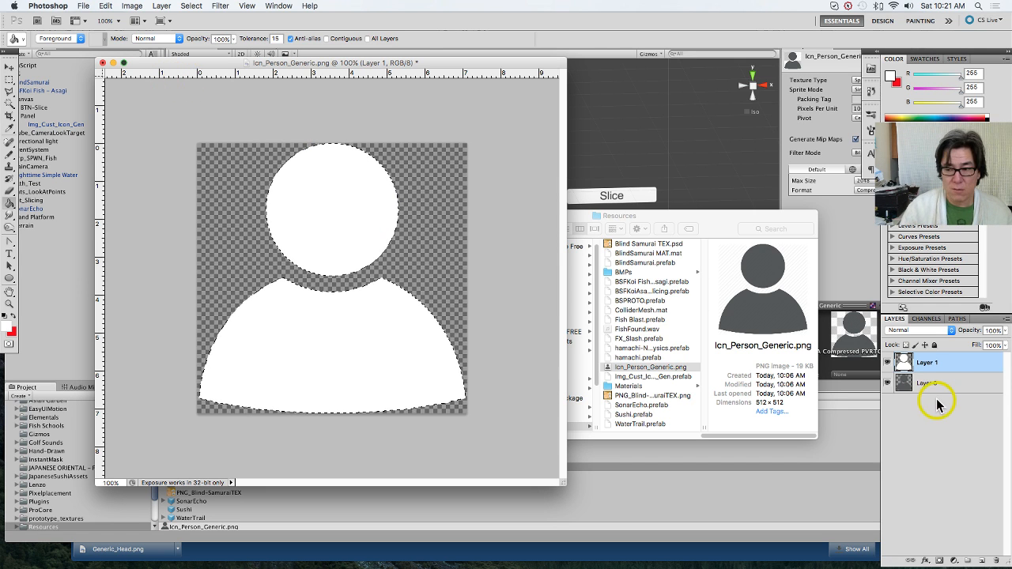
Step: Merge Layer 1 and Layer 0 into one layer and save the changed Icn_Person_Generic.png
super+click(955, 368)
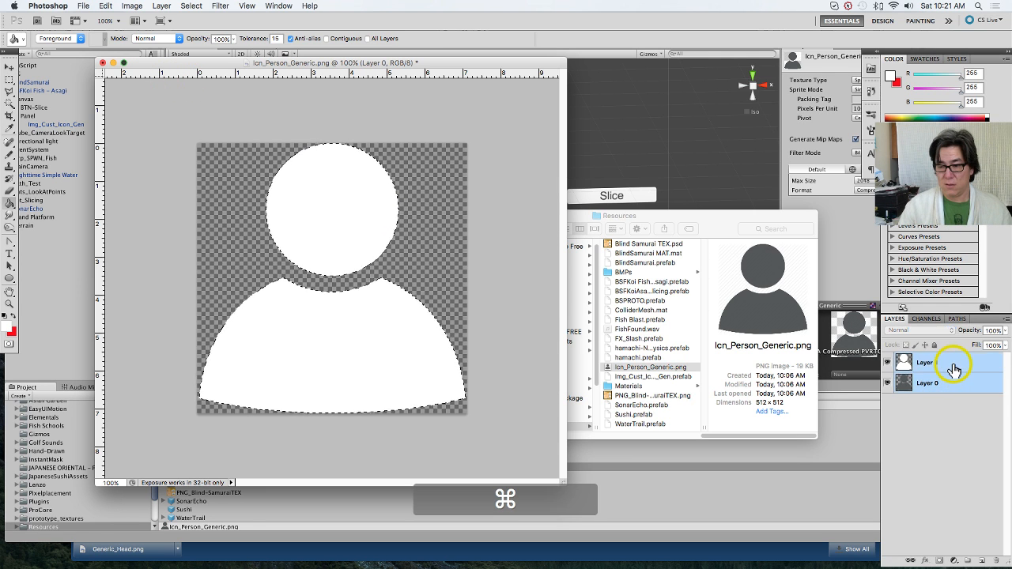
key(super+e)
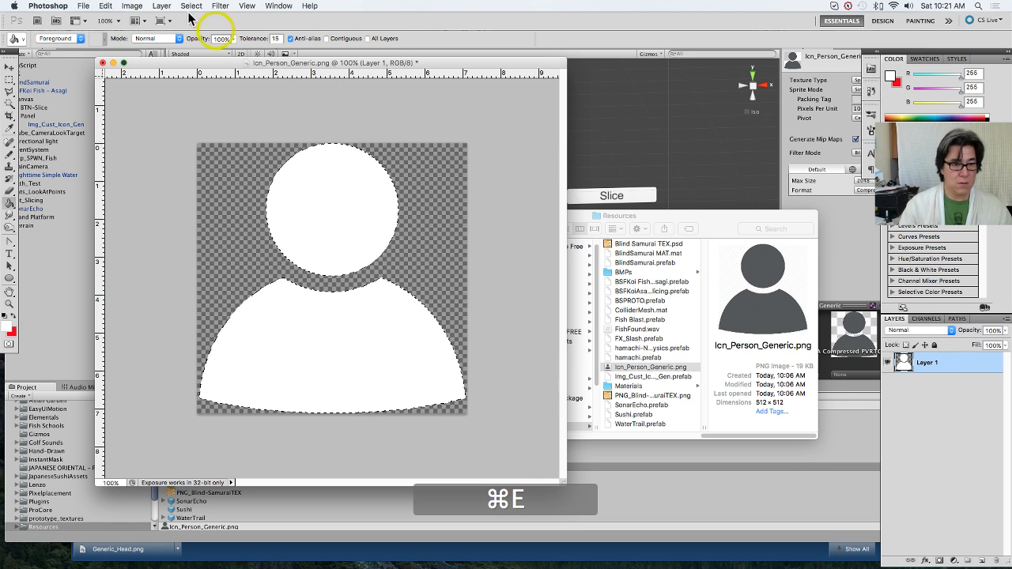
click(83, 6)
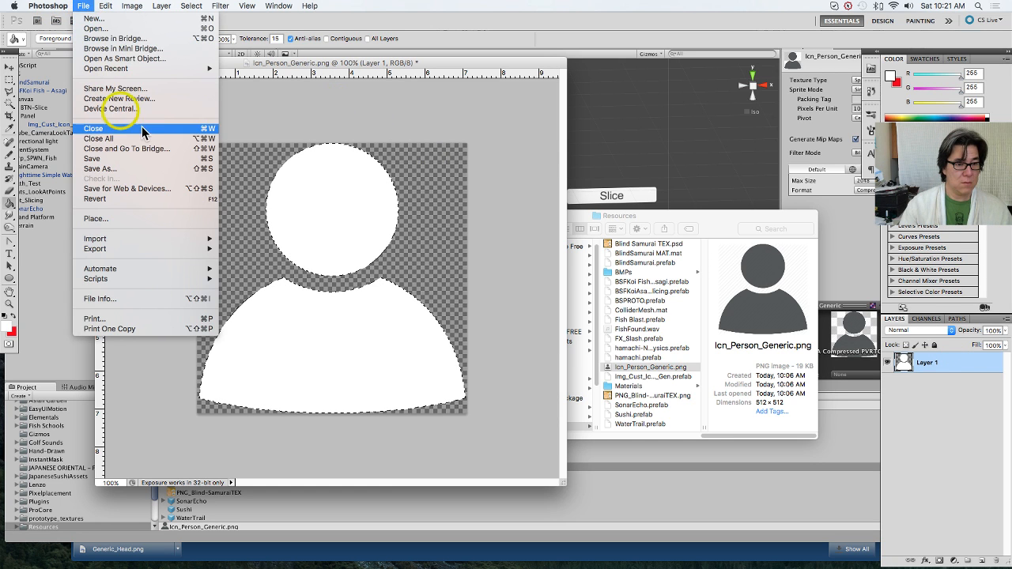
click(140, 158)
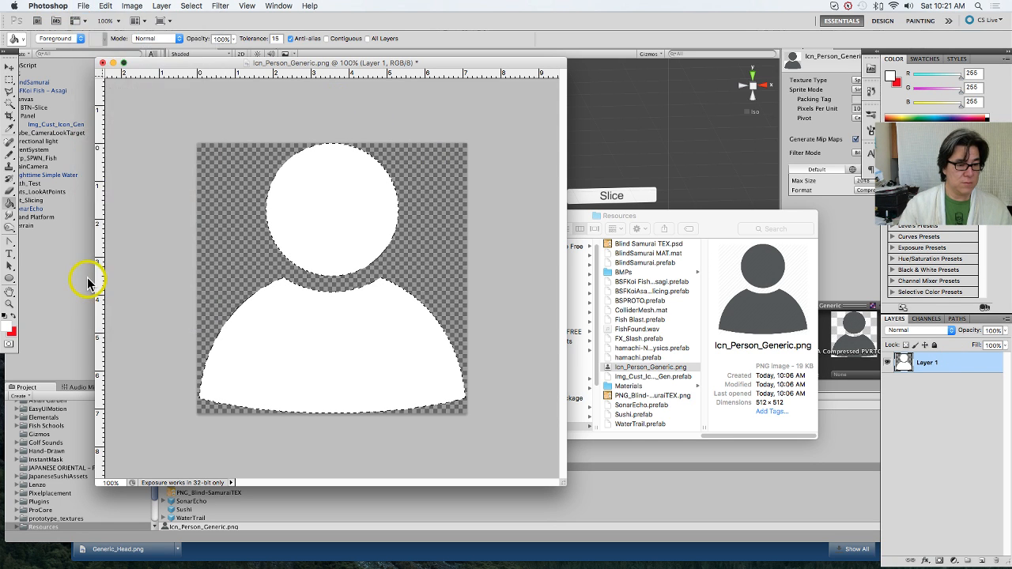
Step: Switch back to Unity and play-test the scene with the white person icon, stopping the game after the run
click(83, 325)
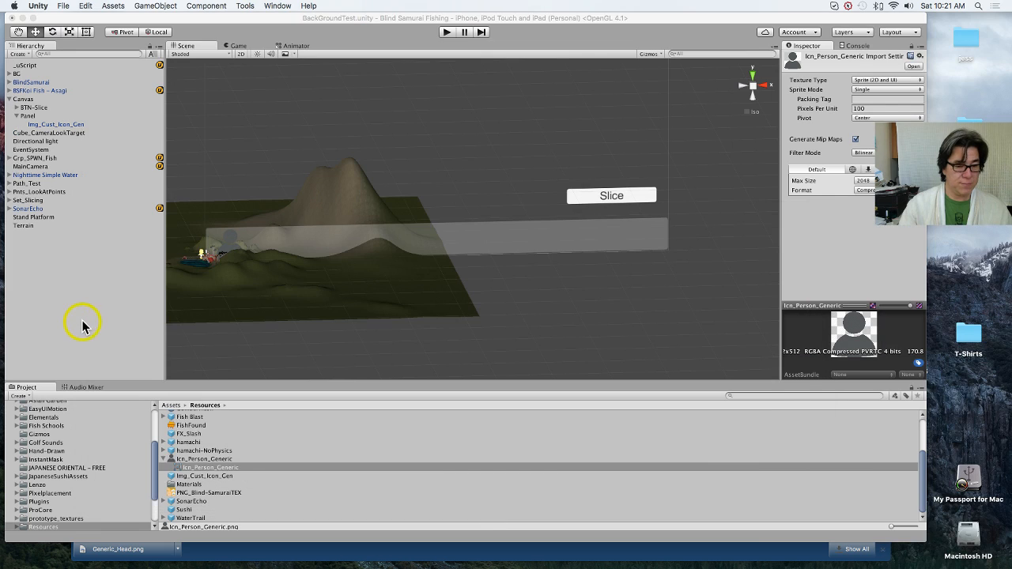
click(275, 173)
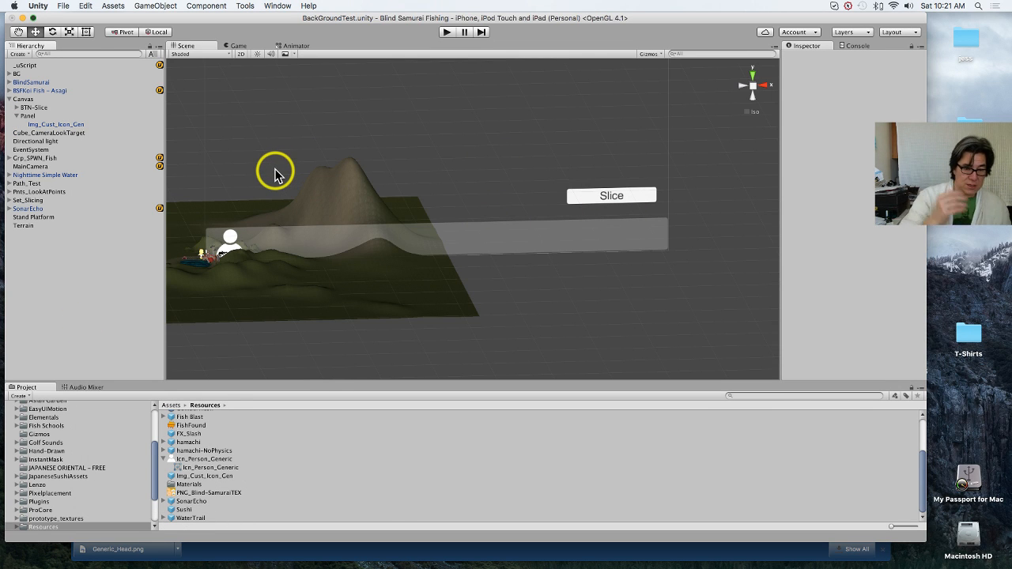
click(446, 32)
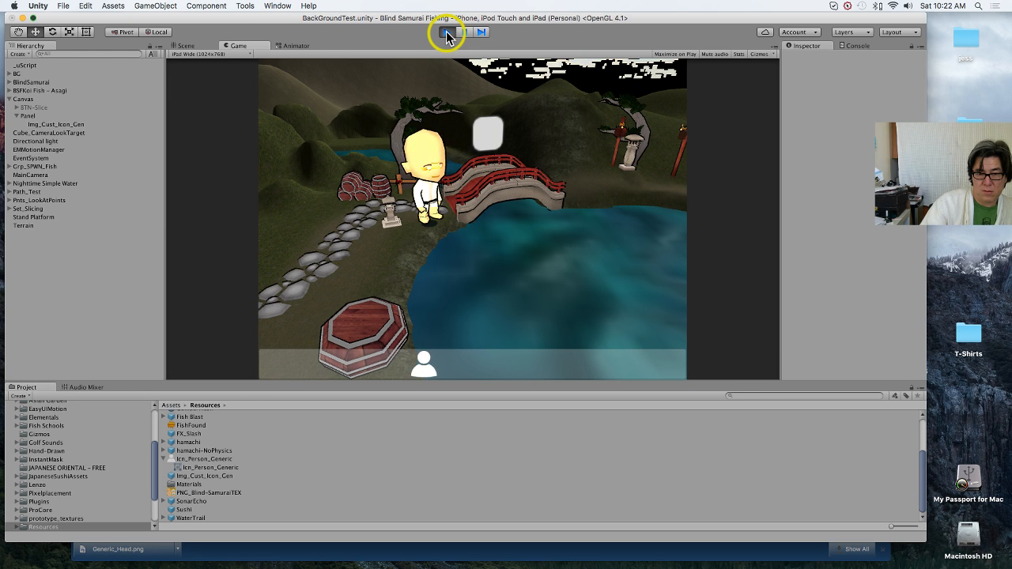
click(447, 33)
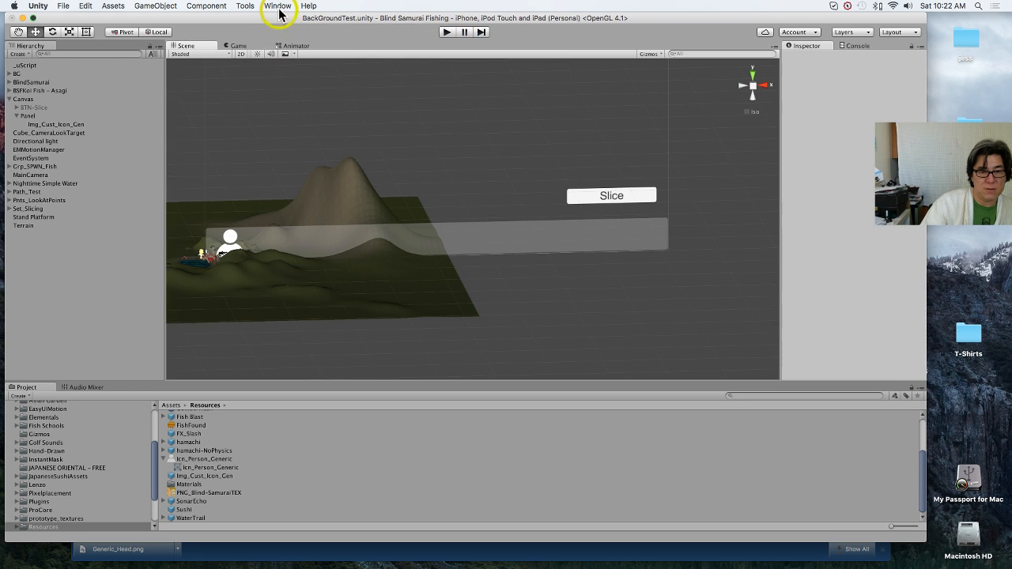
Step: Open the uScript Editor and look through its list of project graphs
click(212, 8)
mouse_move(239, 8)
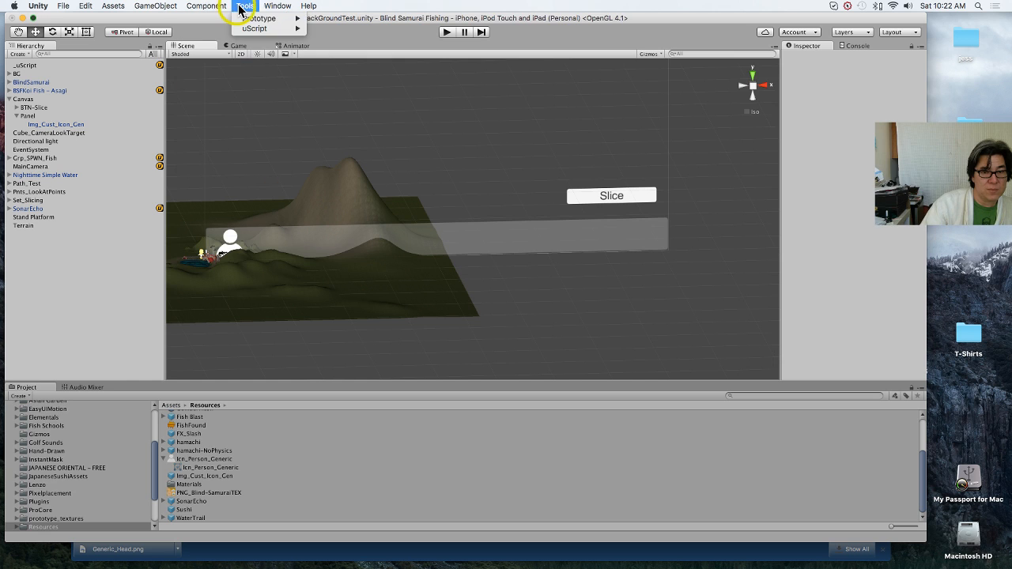
mouse_move(250, 27)
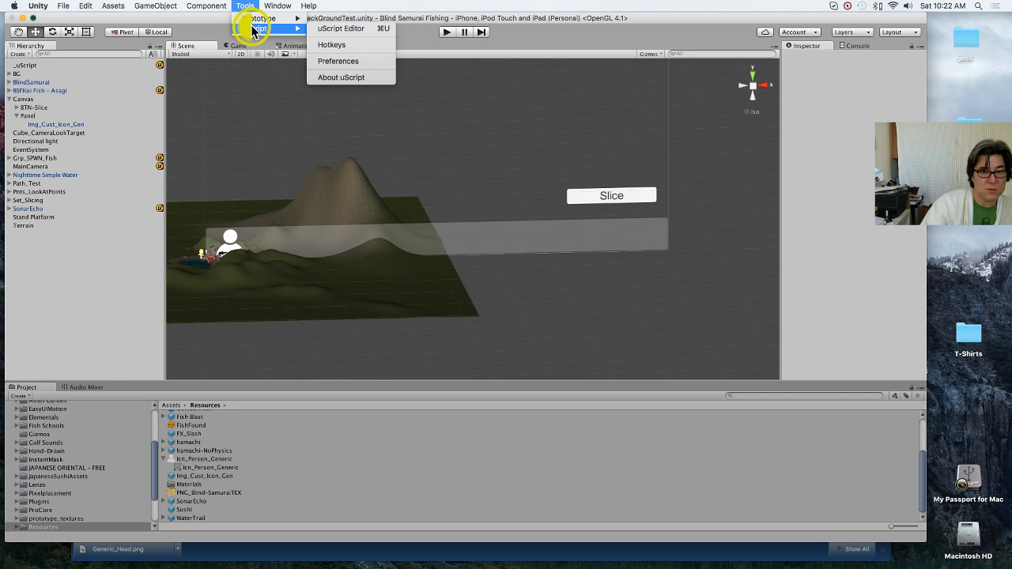
click(324, 28)
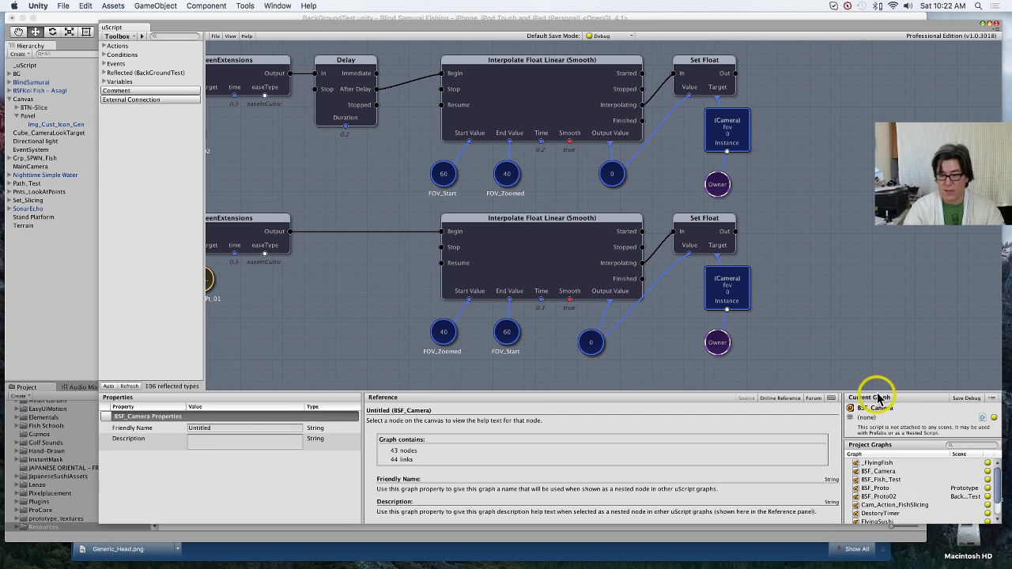
scroll(940, 489, down, 3)
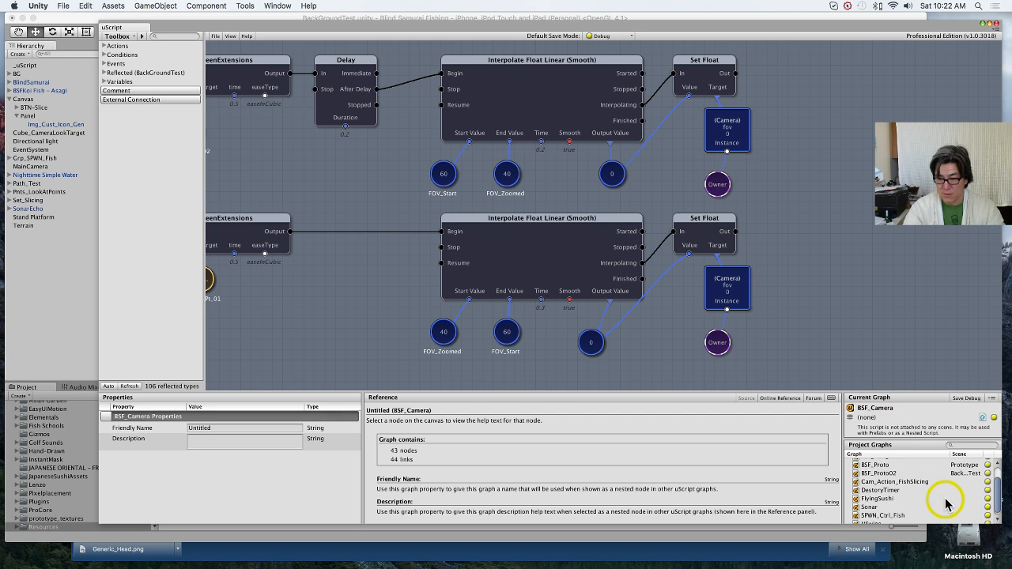
scroll(947, 505, down, 1)
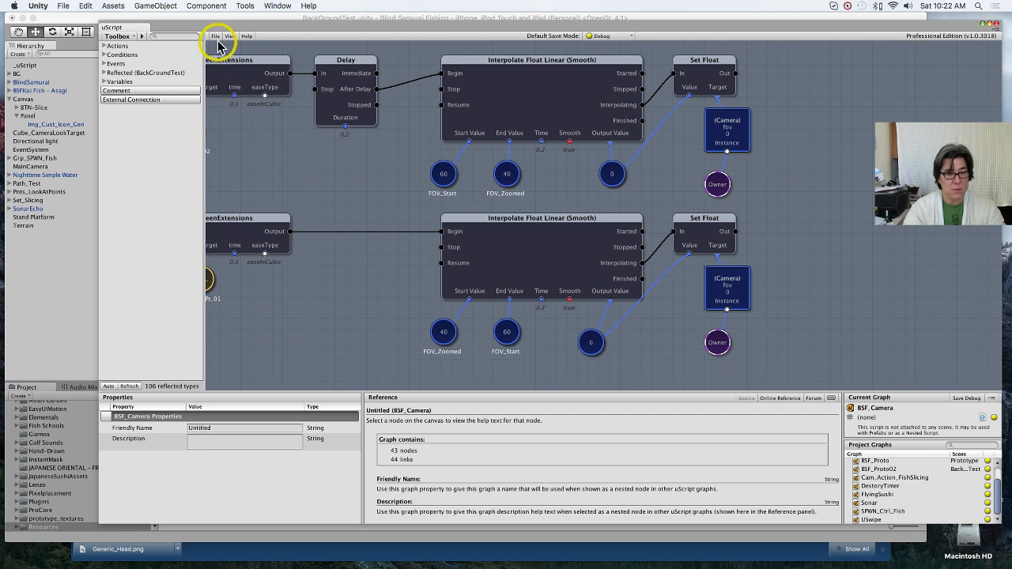
Step: Create a new blank uScript graph and enter SPWN_Queue.uscript as its file name for saving in the uScripts folder
click(215, 36)
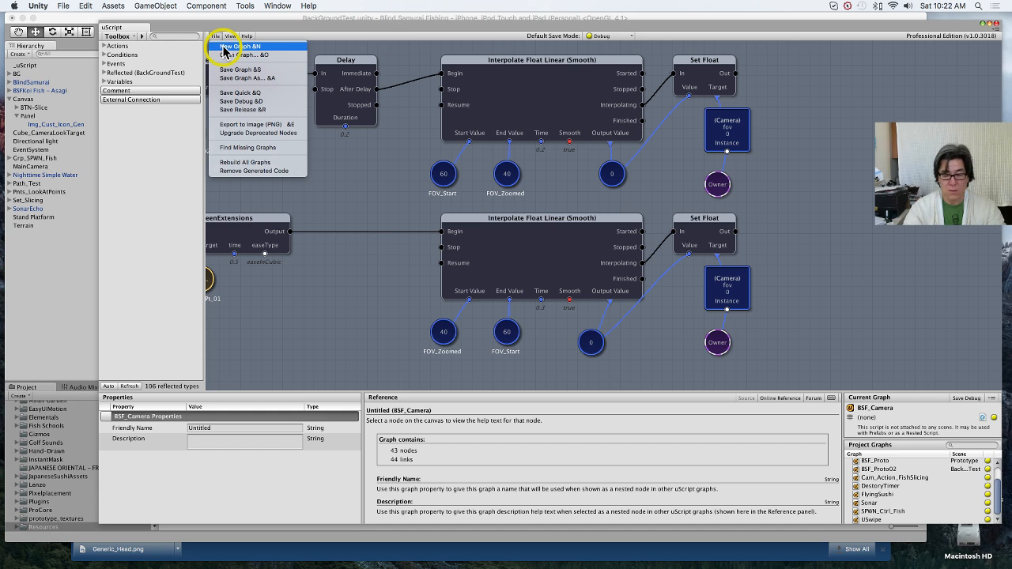
click(467, 125)
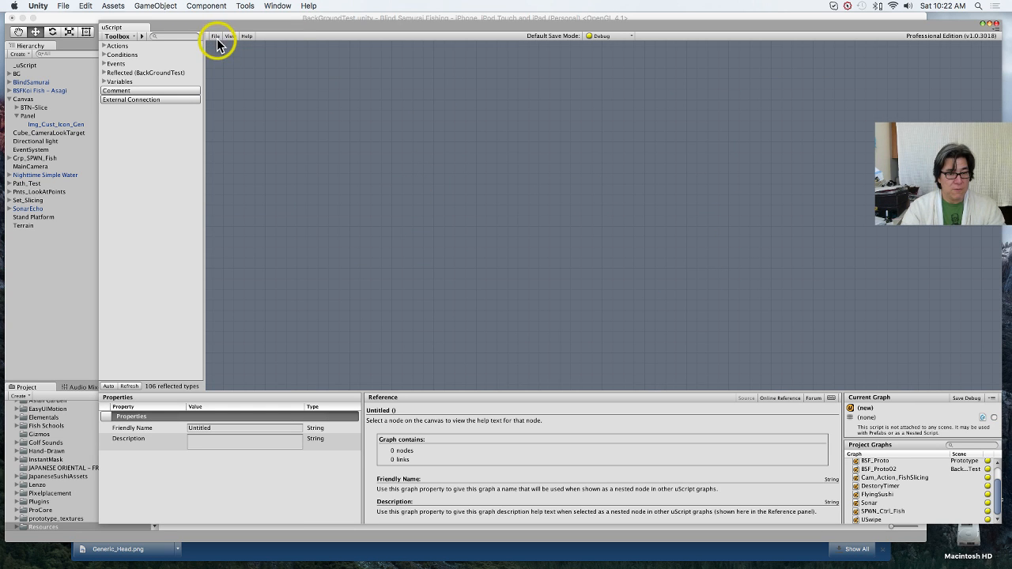
click(218, 38)
click(237, 69)
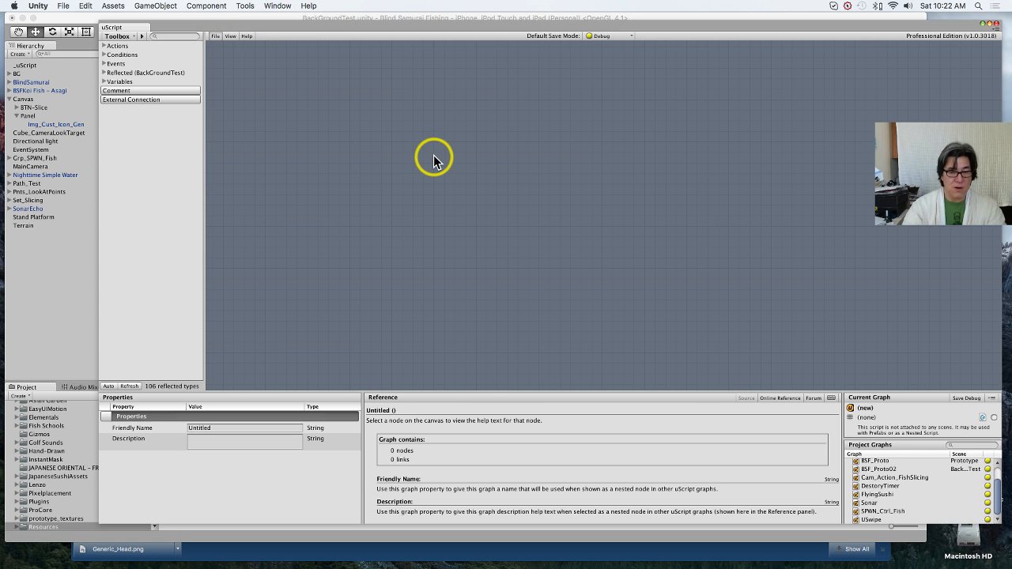
text(S)
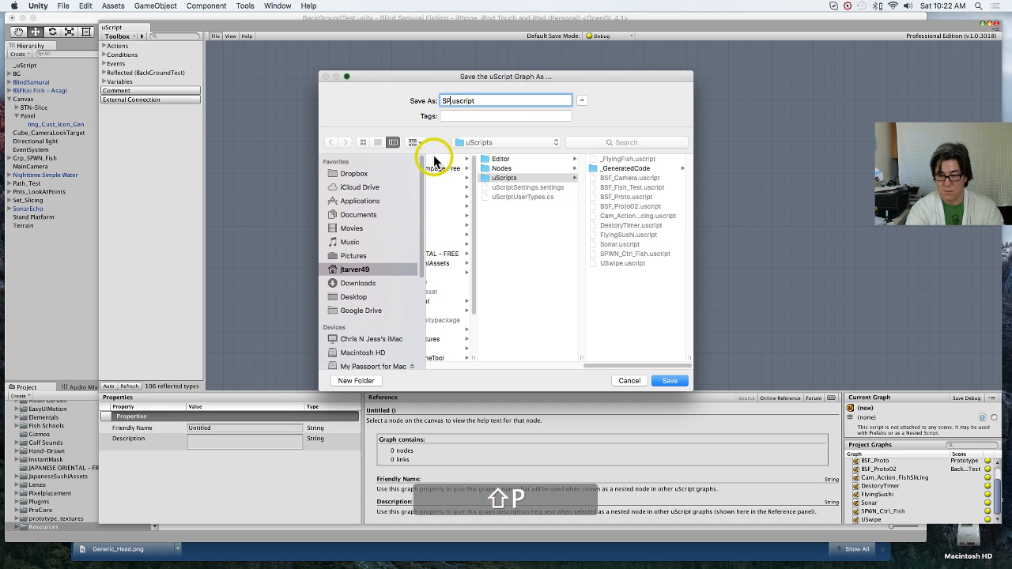
text(PWN)
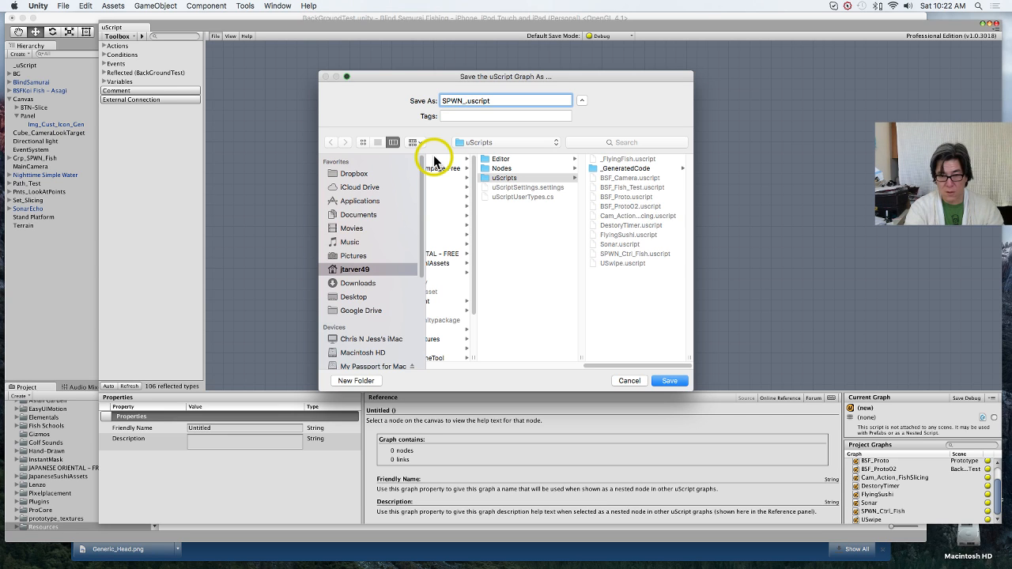
text(_C)
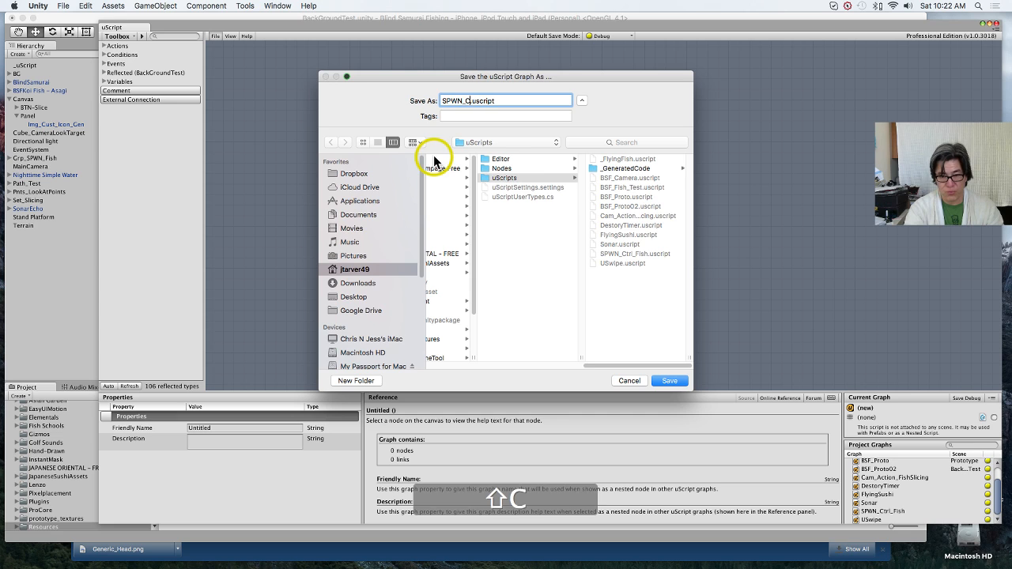
text(Queue)
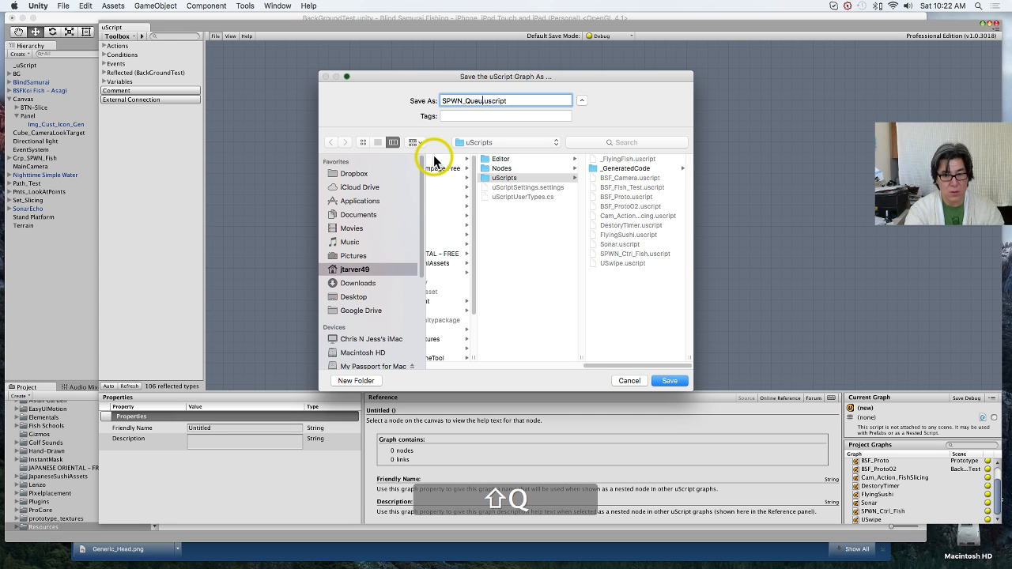
Step: Replace Queue with Customer in the graph's file name so it reads SPWN_Customer.uscript
click(670, 382)
key(BackSpace)
key(BackSpace)
key(BackSpace)
key(BackSpace)
key(BackSpace)
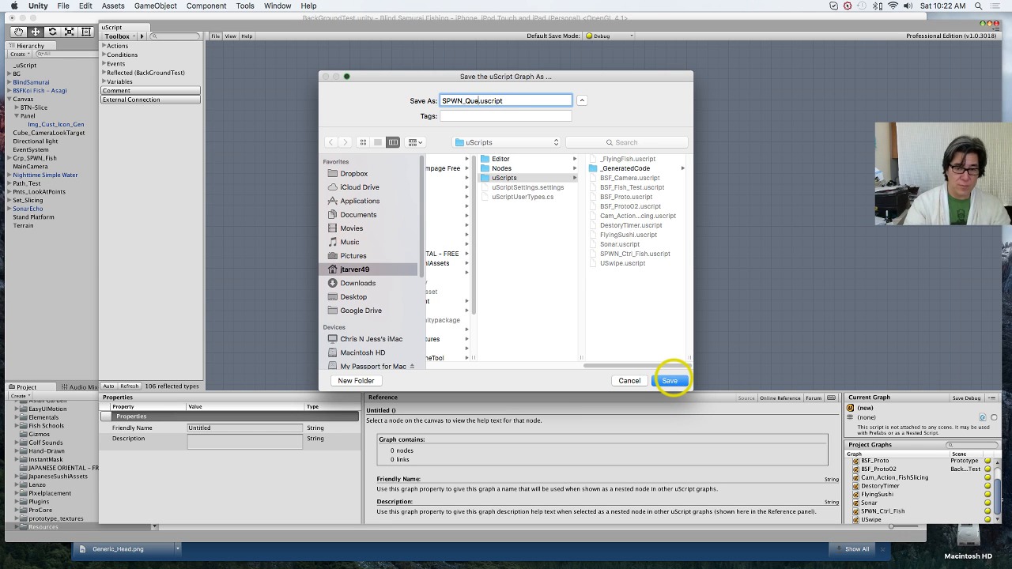
text(Customer)
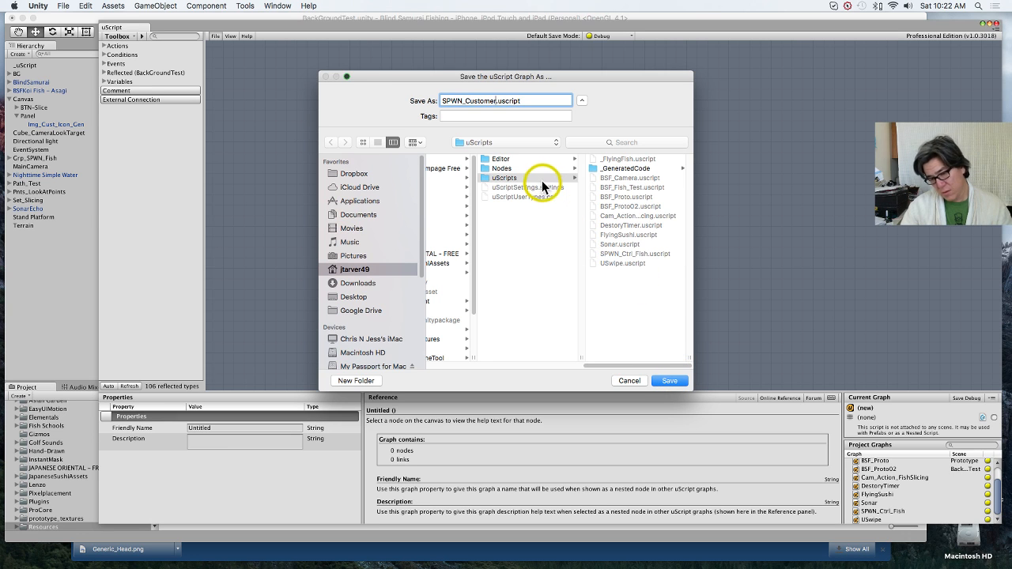
Step: Change the SPWN prefix to MNGR and save the graph as MNGR_Customer.uscript without assigning it to the master GameObject
double_click(453, 101)
key(Left)
key(shift+Right)
key(shift+Right)
key(shift+Right)
key(shift+Right)
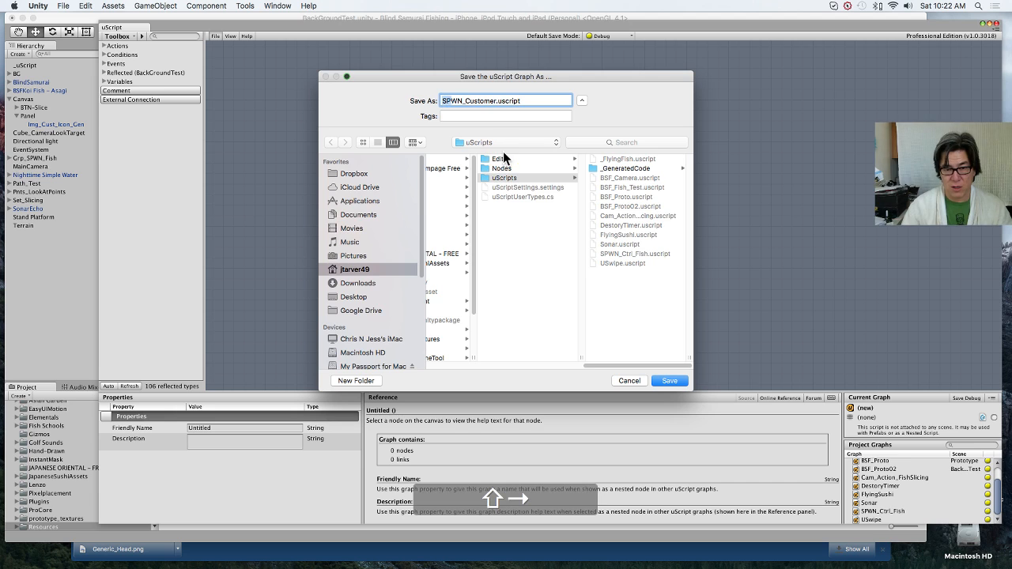
text(MNGR)
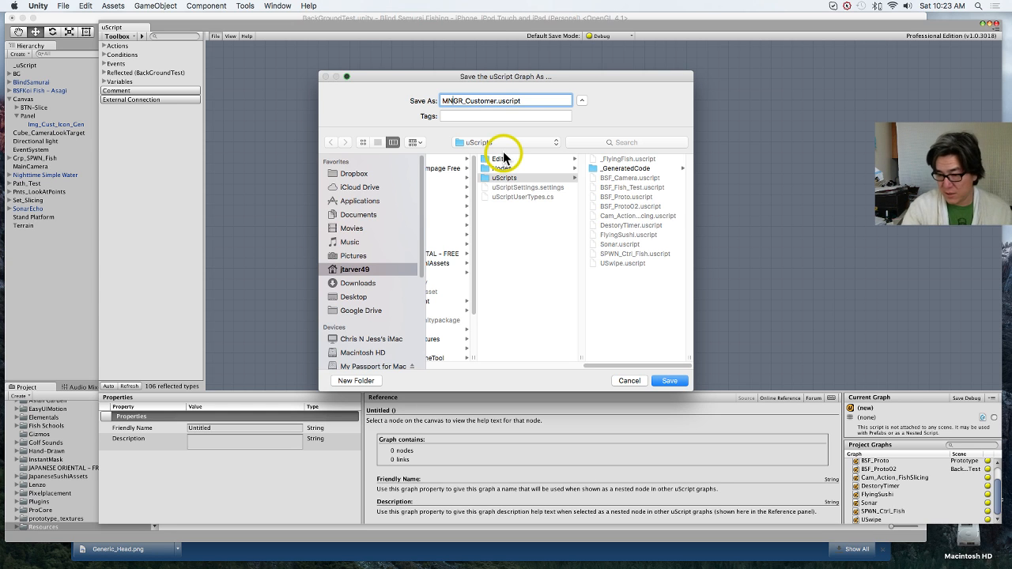
key(Return)
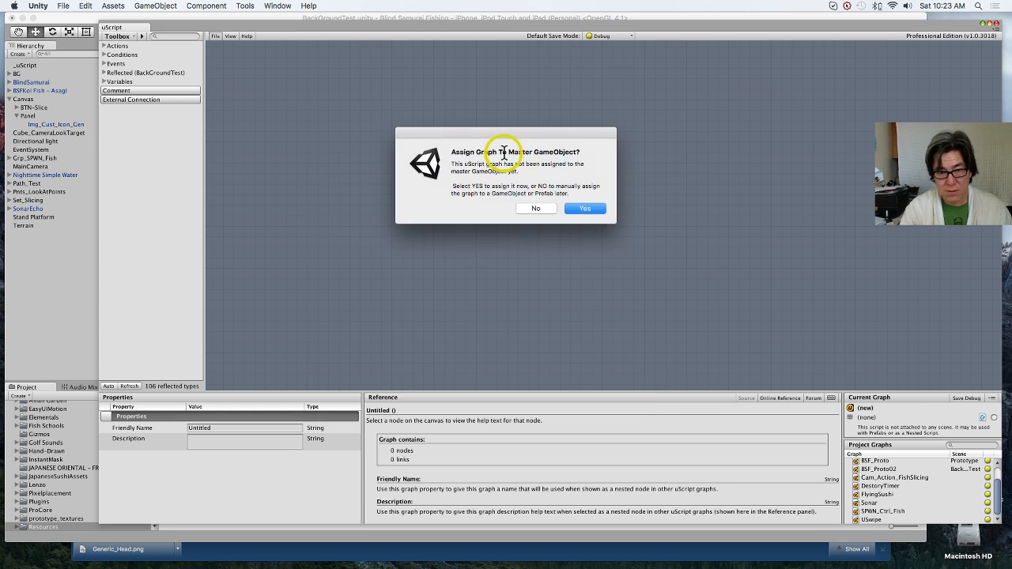
click(526, 208)
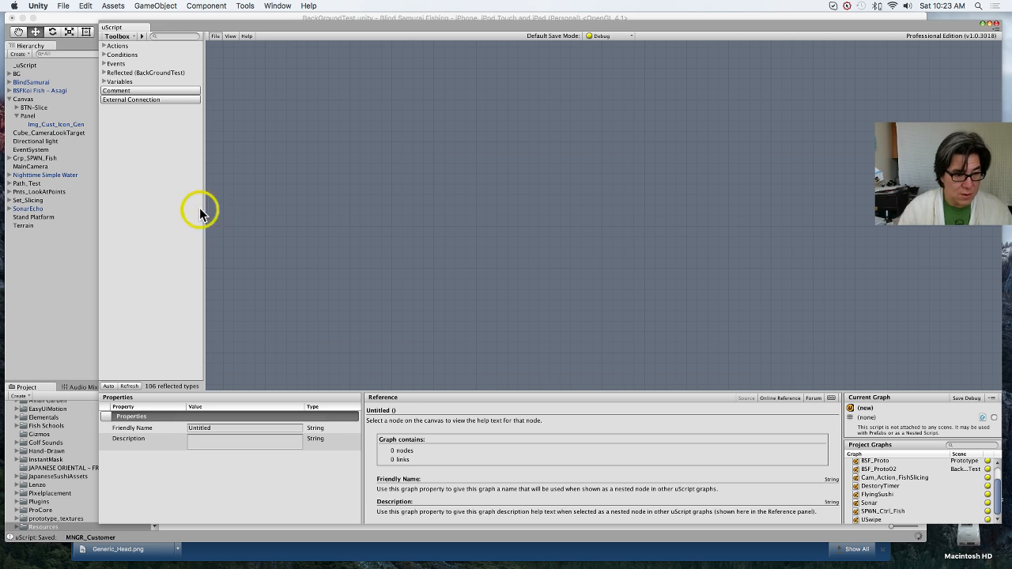
Step: Add a Graph Events node from the Game Events category to the empty MNGR_Customer canvas
right_click(308, 173)
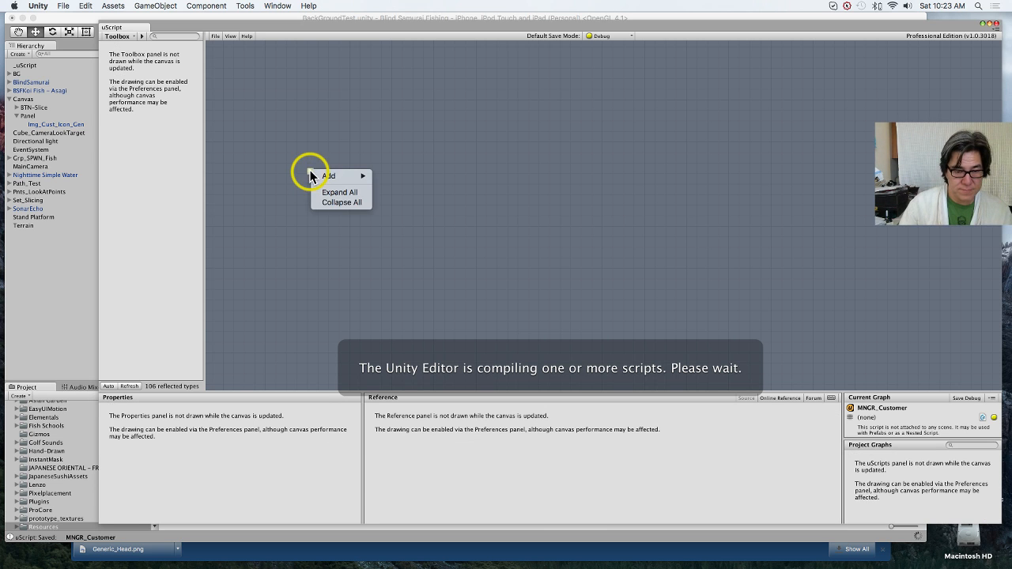
mouse_move(330, 176)
mouse_move(418, 175)
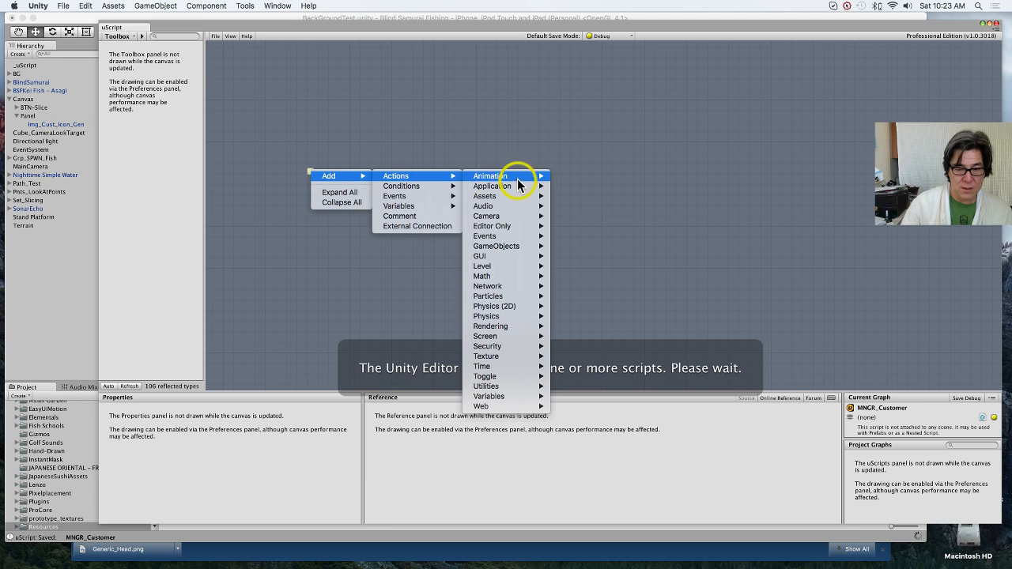
mouse_move(502, 238)
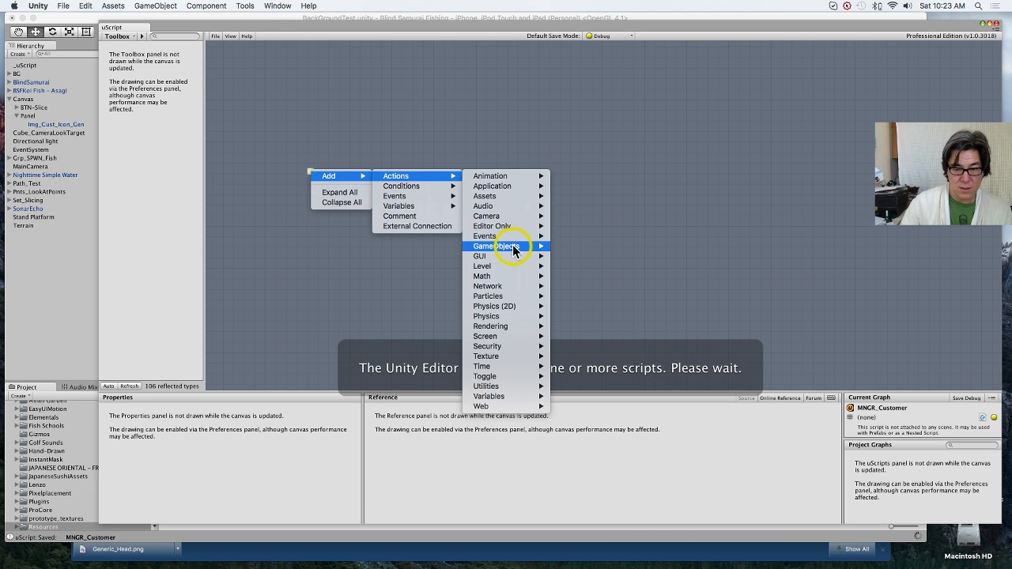
mouse_move(432, 198)
mouse_move(529, 219)
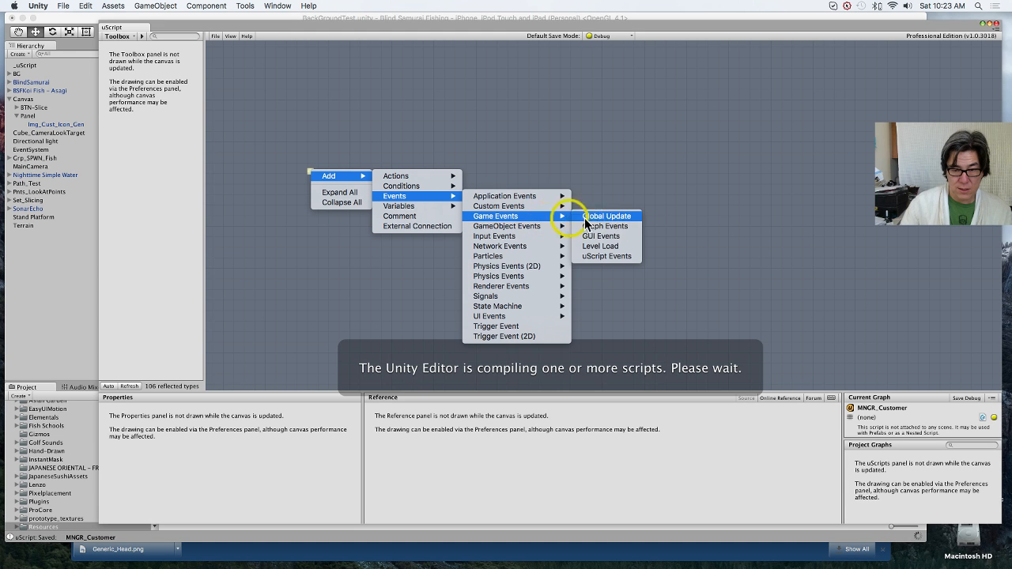
click(623, 229)
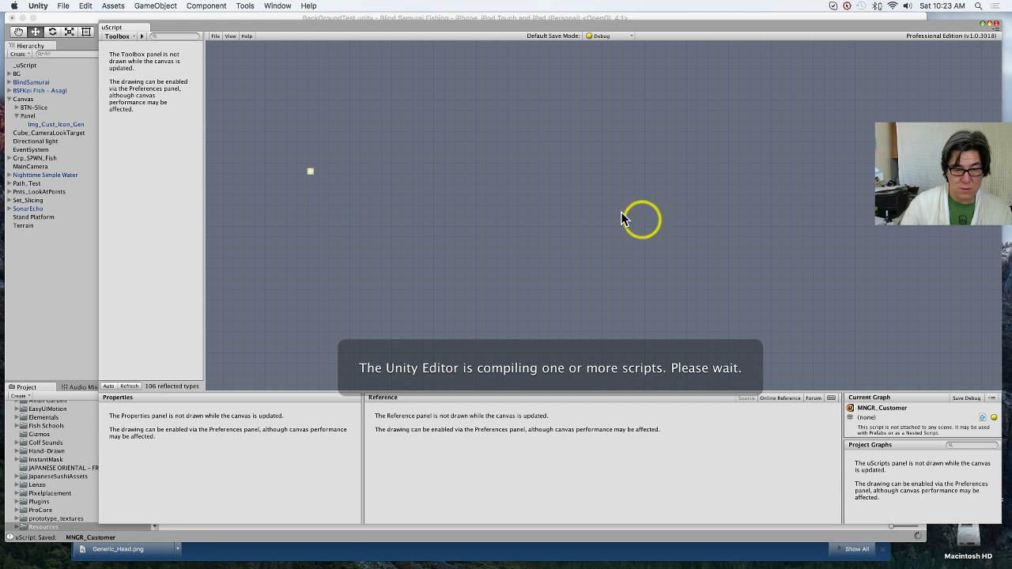
Step: Add a Get Delta Time action node from the Time category beside the Graph Events node
right_click(415, 190)
mouse_move(433, 190)
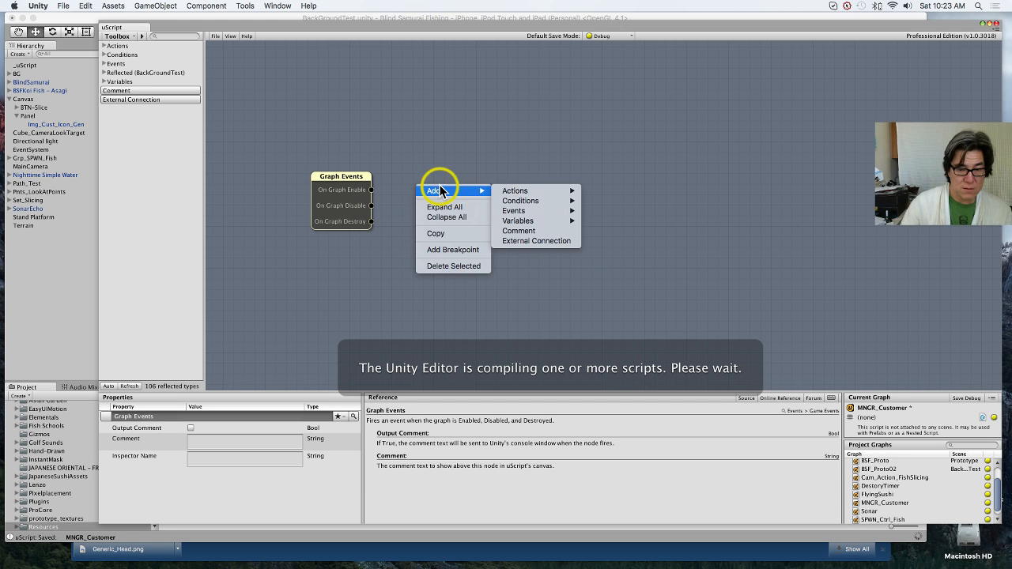
mouse_move(506, 191)
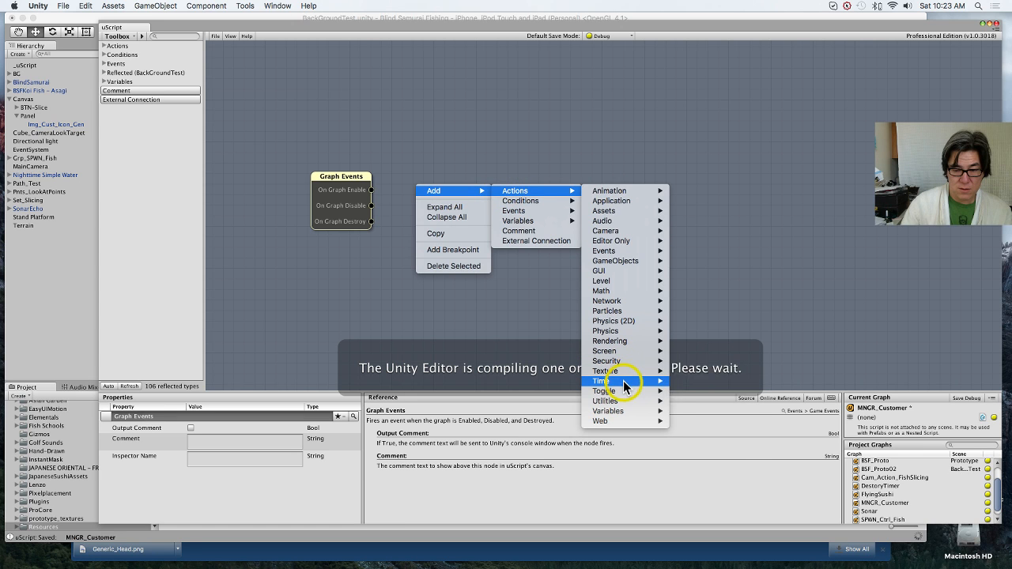
mouse_move(661, 381)
click(714, 389)
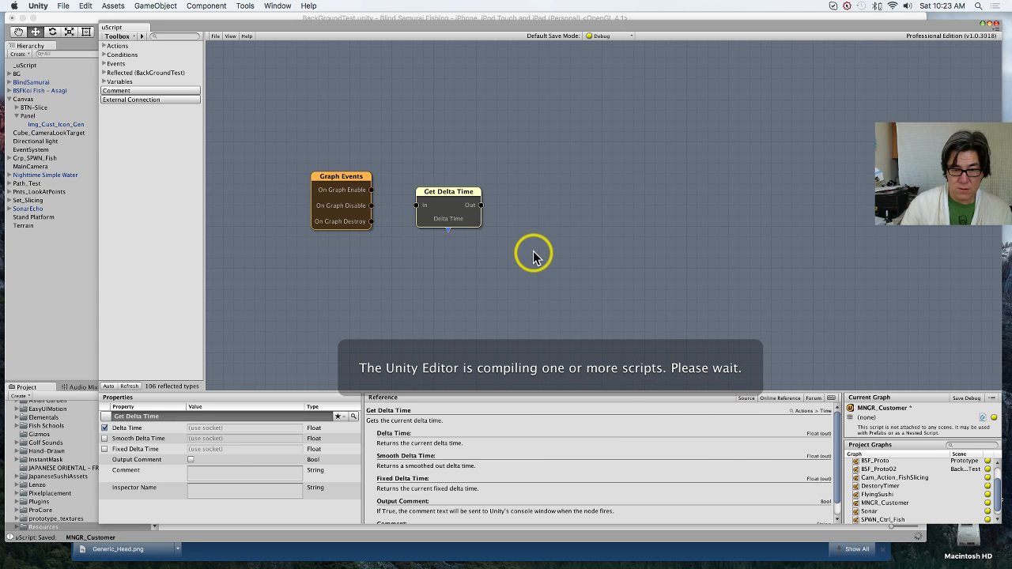
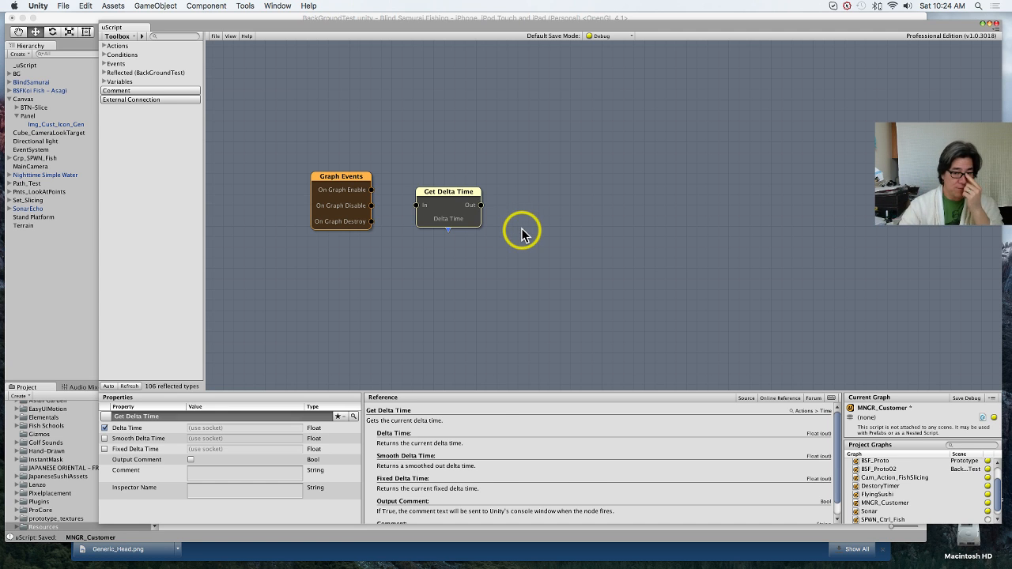
Step: Delete the Get Delta Time node from the MNGR_Customer graph
click(513, 229)
click(459, 210)
key(Delete)
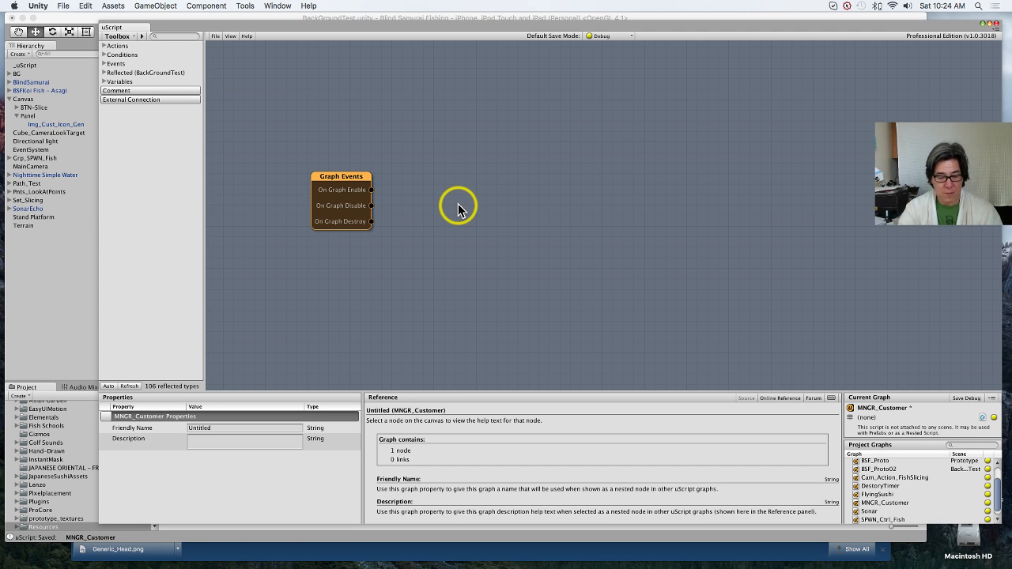
Step: Add a Delay action node from the Time category, hide its Duration socket and enable Single Frame
right_click(435, 207)
mouse_move(455, 211)
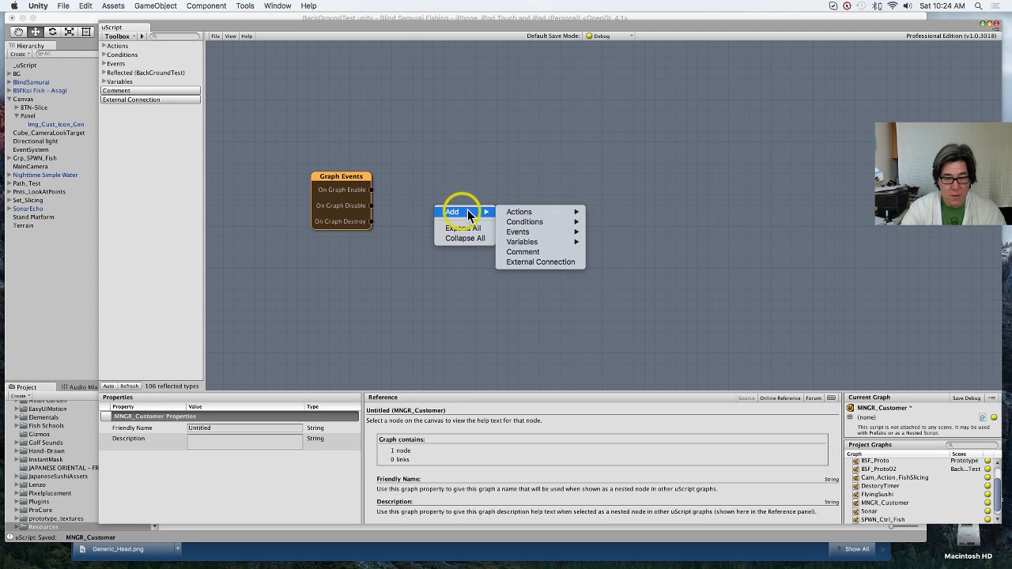
mouse_move(510, 211)
mouse_move(633, 404)
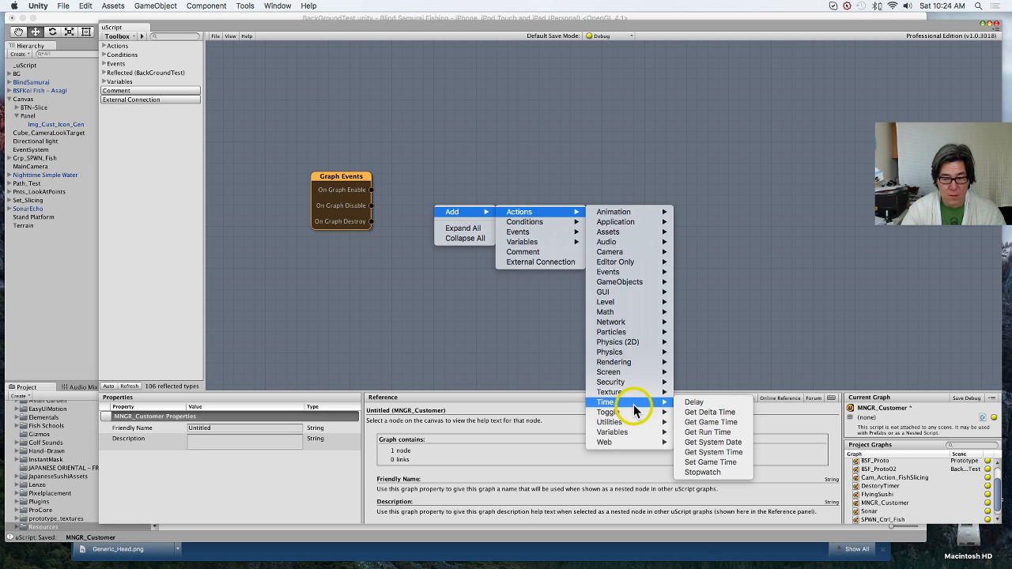
click(696, 402)
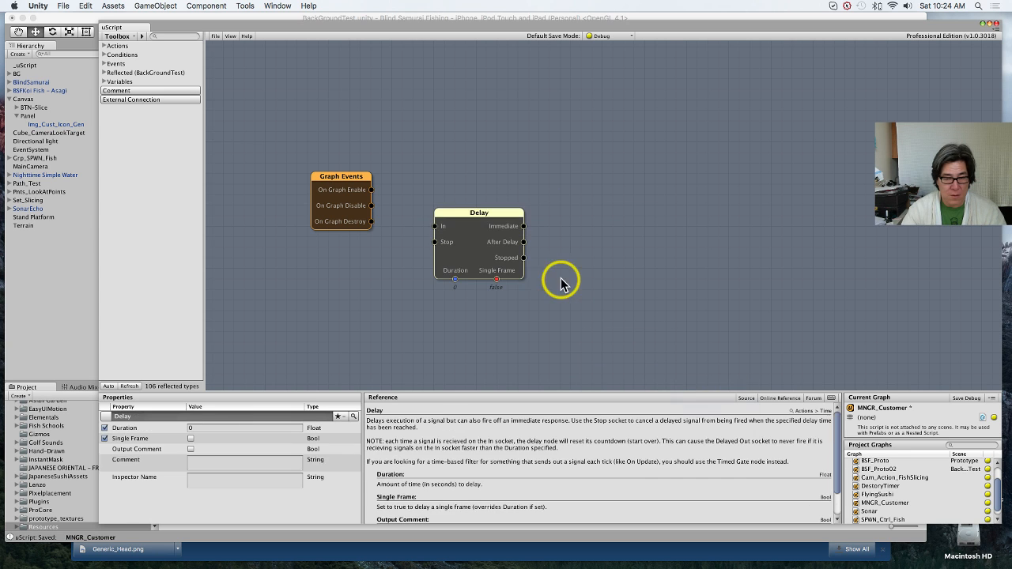
click(105, 427)
click(191, 439)
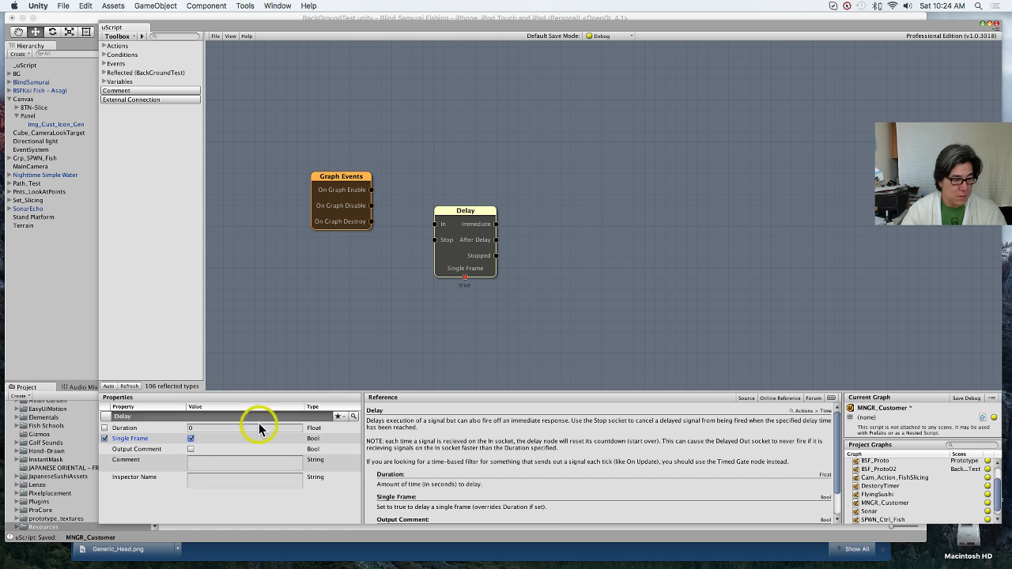
Step: Align the Delay node beside Graph Events and connect On Graph Enable to the Delay's In socket
click(474, 247)
drag(474, 247, 443, 215)
drag(357, 210, 353, 181)
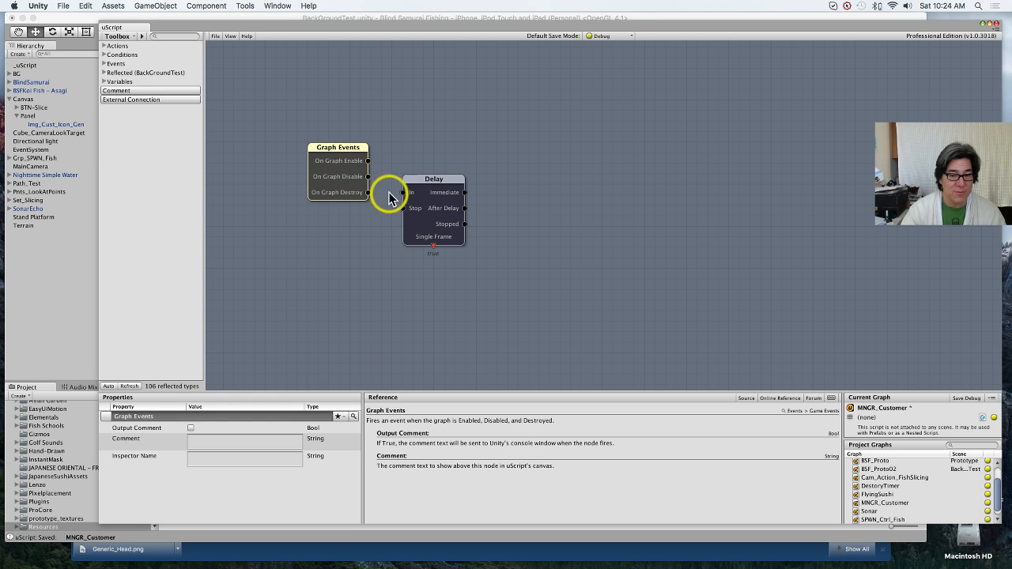
drag(420, 215, 405, 177)
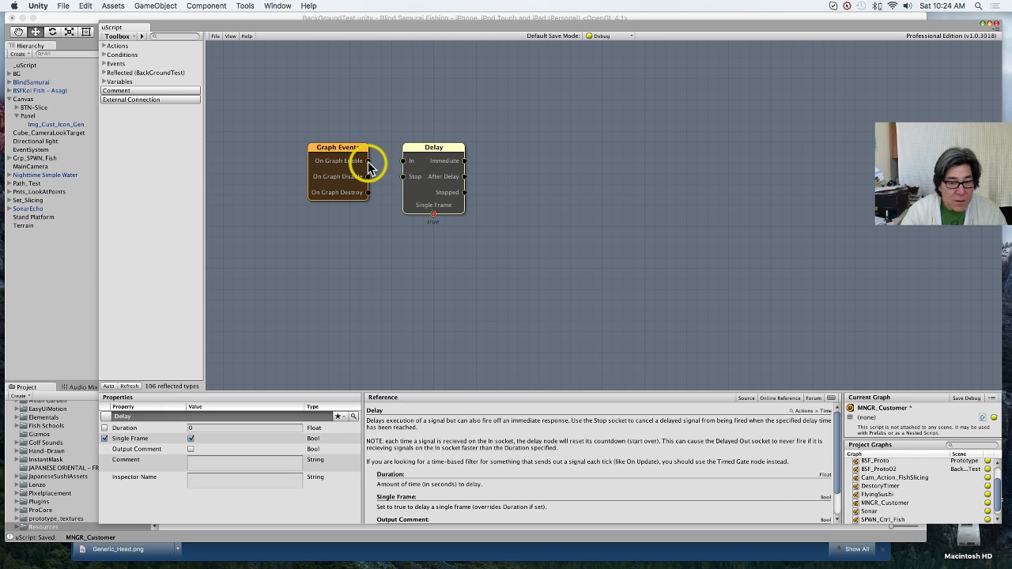
drag(369, 166, 403, 161)
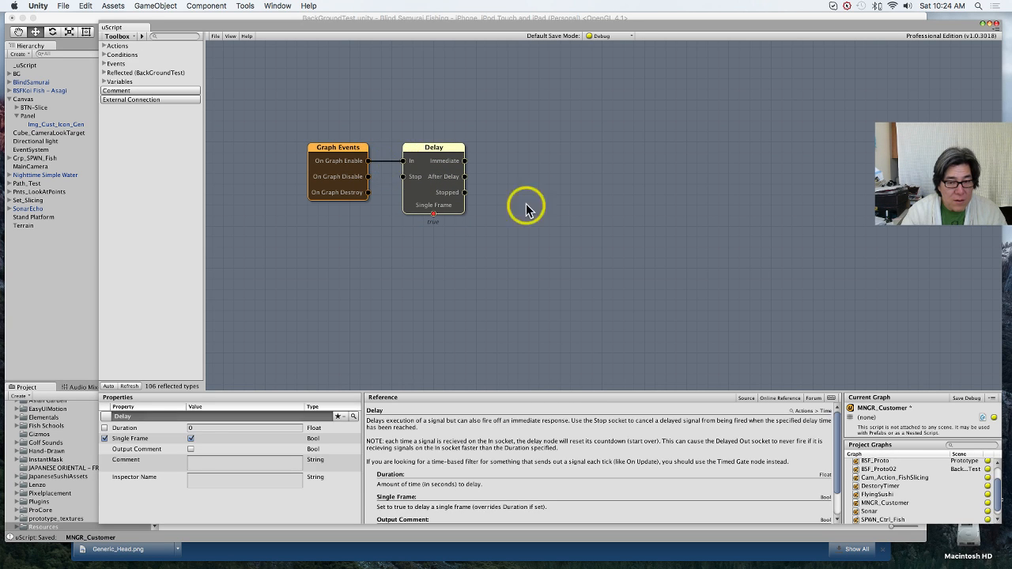
right_click(550, 188)
mouse_move(662, 197)
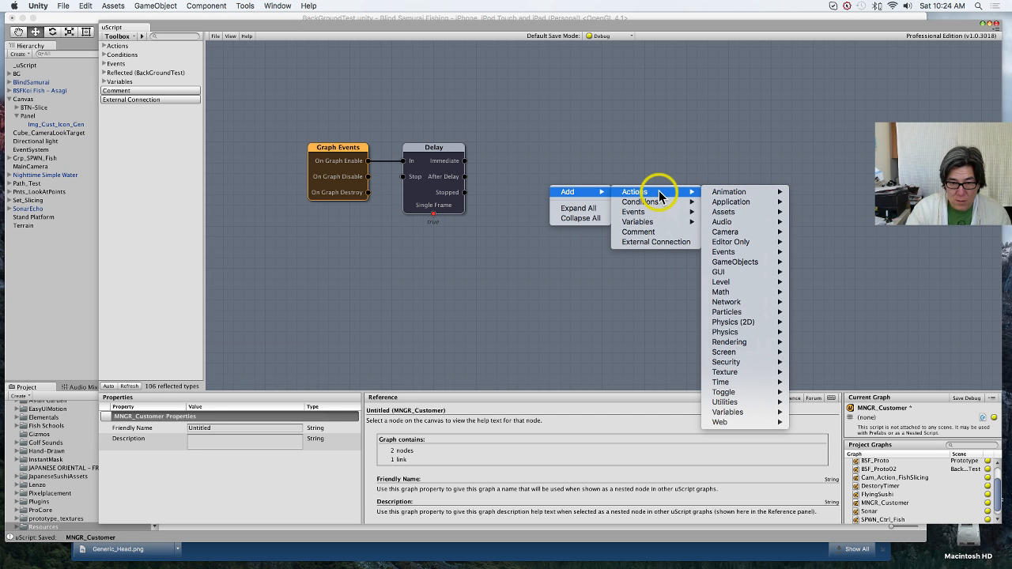
click(567, 138)
Step: Add a comment box titled Init Area beside Graph Events and enlarge it to about 162 by 172 pixels
middle_drag(281, 110, 457, 129)
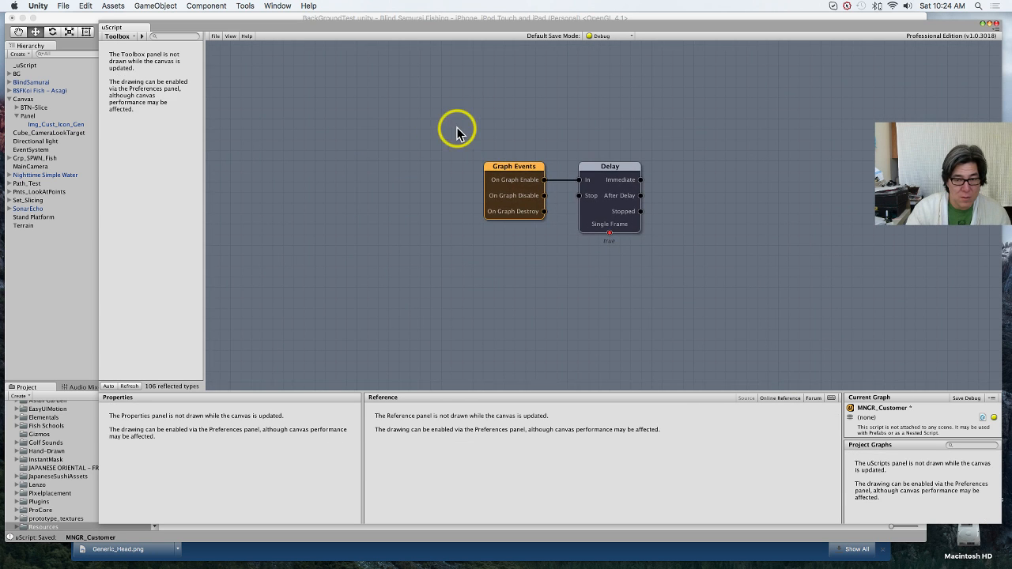
right_click(360, 156)
mouse_move(412, 159)
click(443, 204)
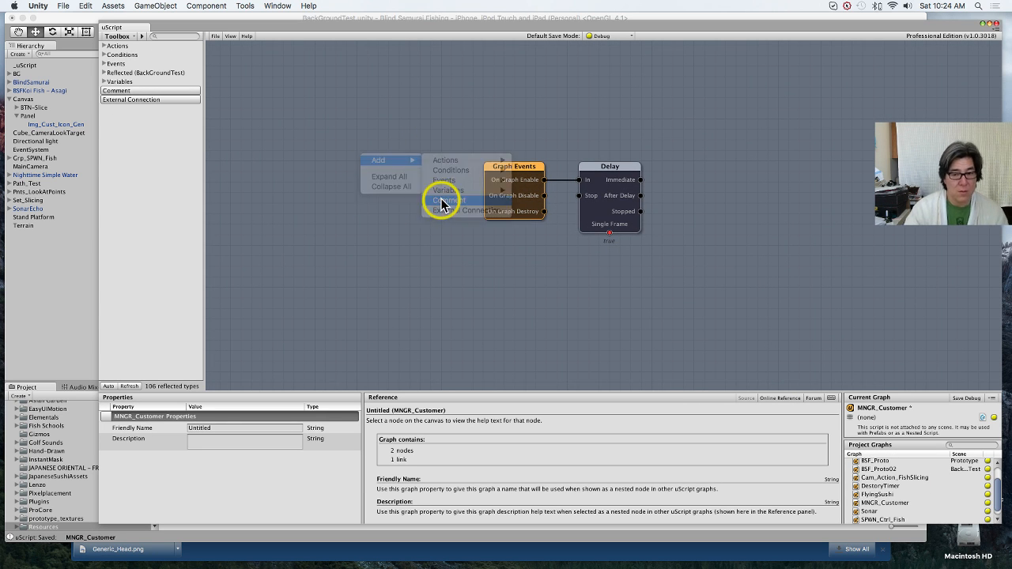
mouse_move(412, 178)
mouse_down()
mouse_move(443, 237)
mouse_move(403, 167)
mouse_up()
click(227, 430)
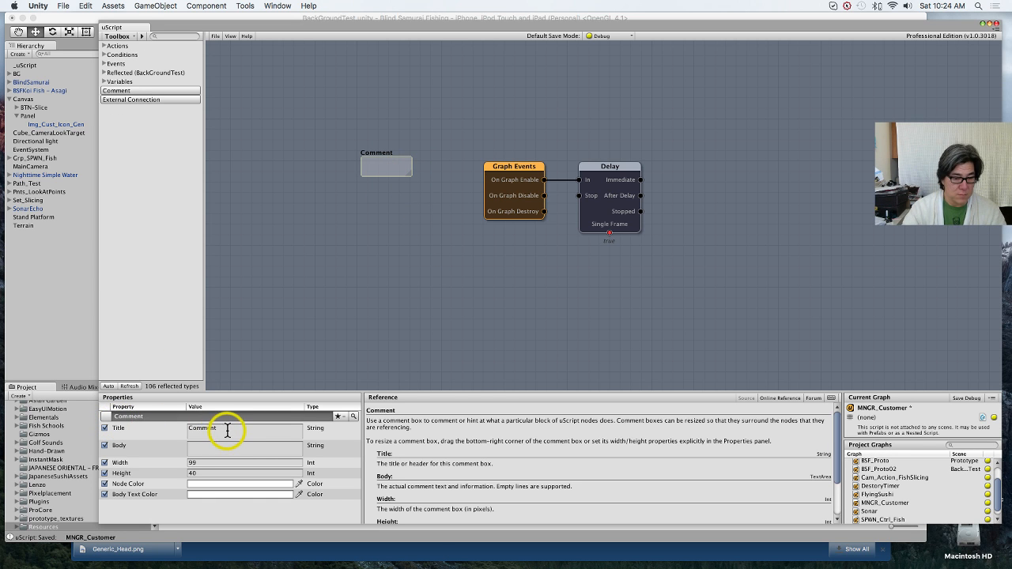
text(I)
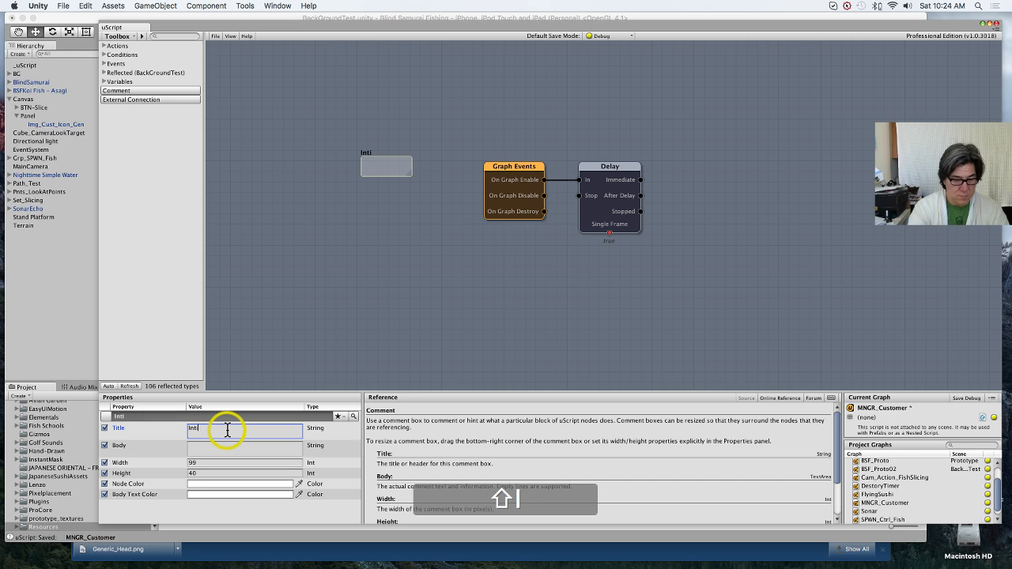
text(nit Area)
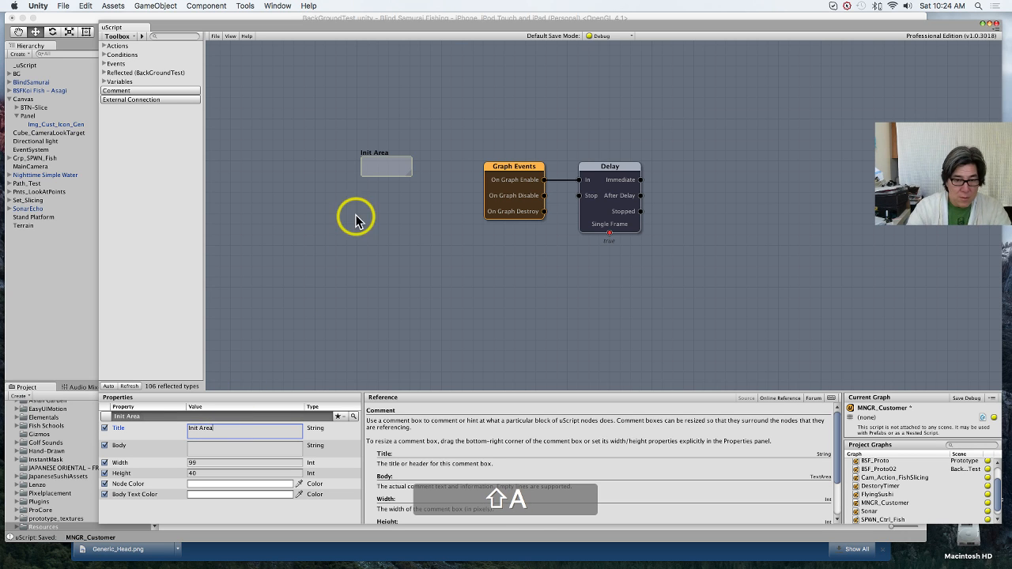
drag(406, 173, 445, 246)
middle_drag(489, 310, 592, 206)
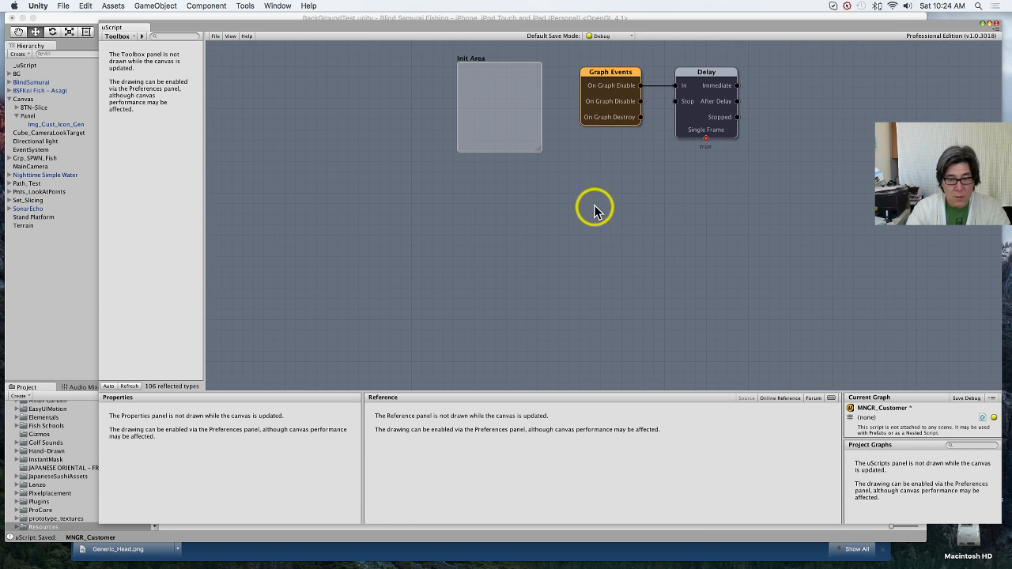
right_click(492, 253)
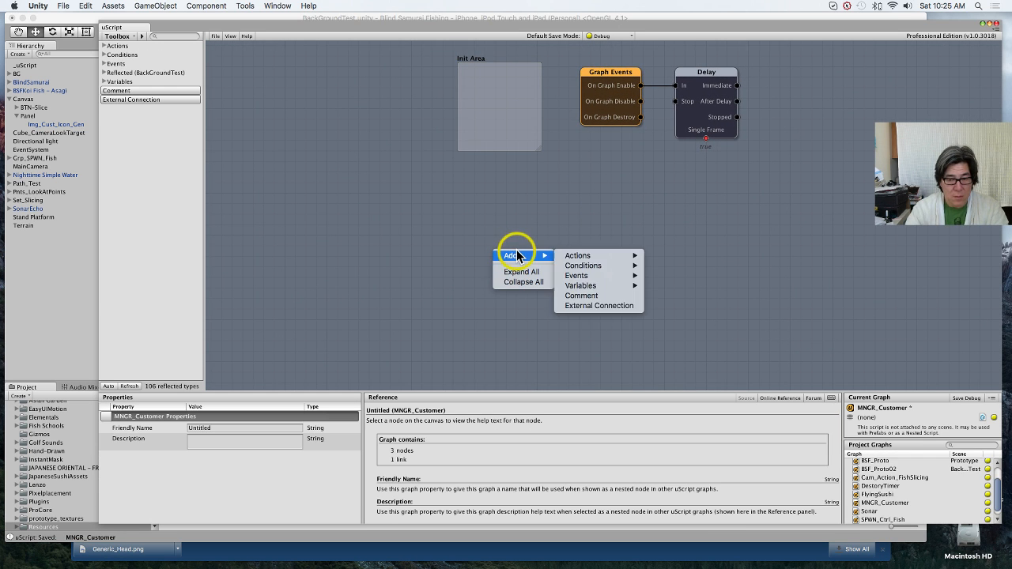
mouse_move(532, 255)
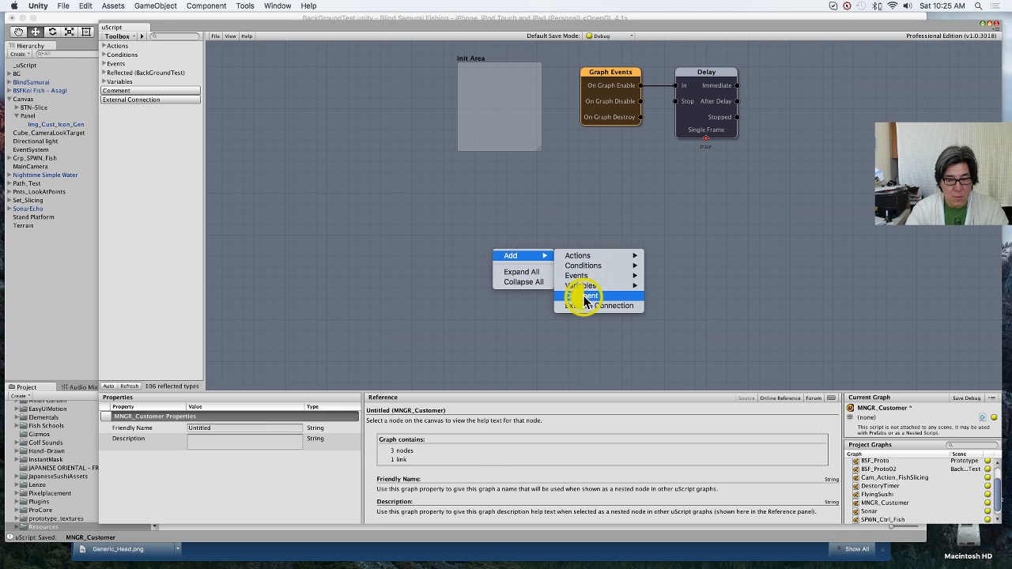
click(583, 294)
drag(534, 269, 526, 242)
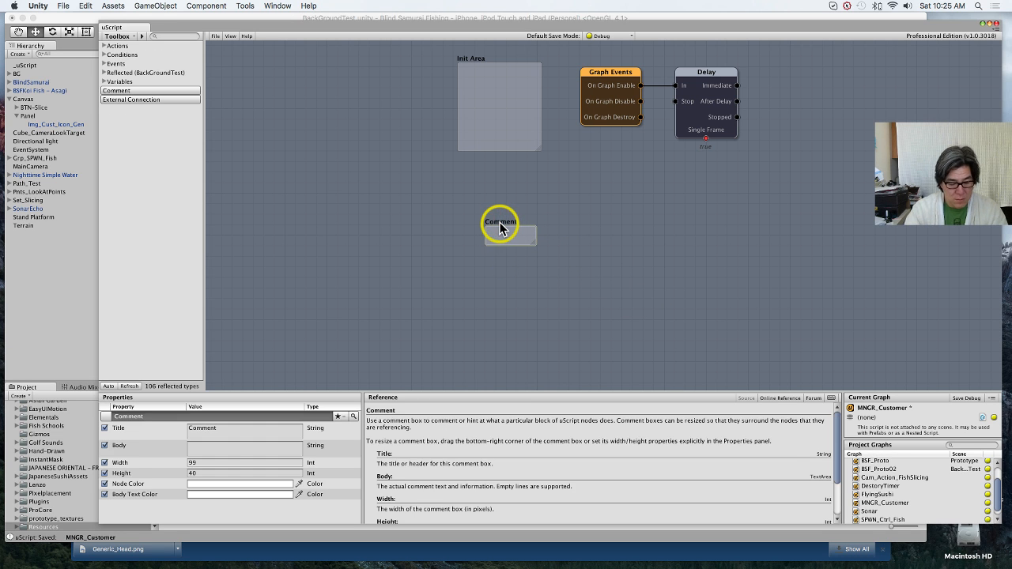
key(Delete)
Step: Duplicate the Init Area comment box and arrange the two boxes in a vertical column
drag(499, 134, 495, 140)
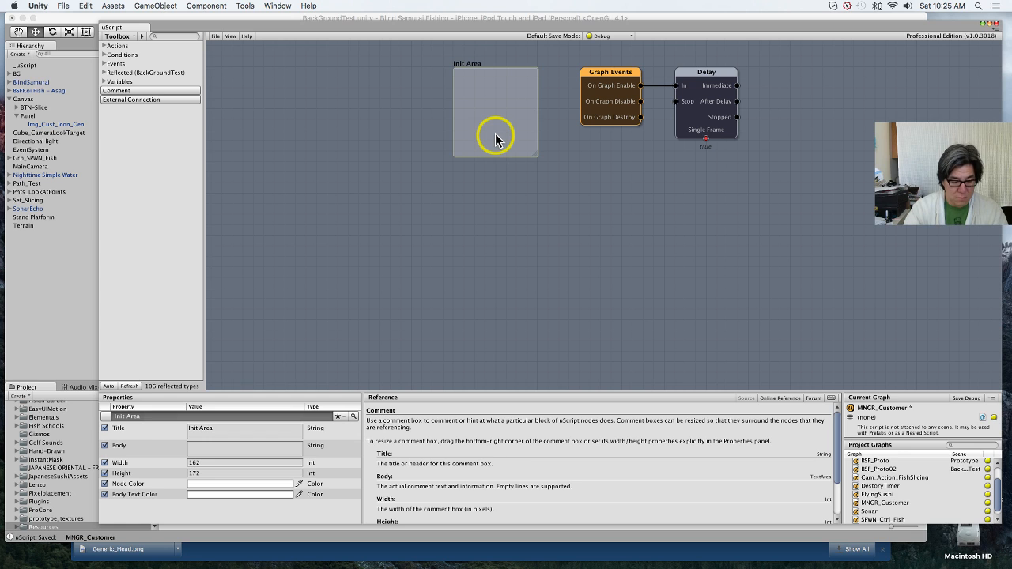
click(495, 139)
key(super+c)
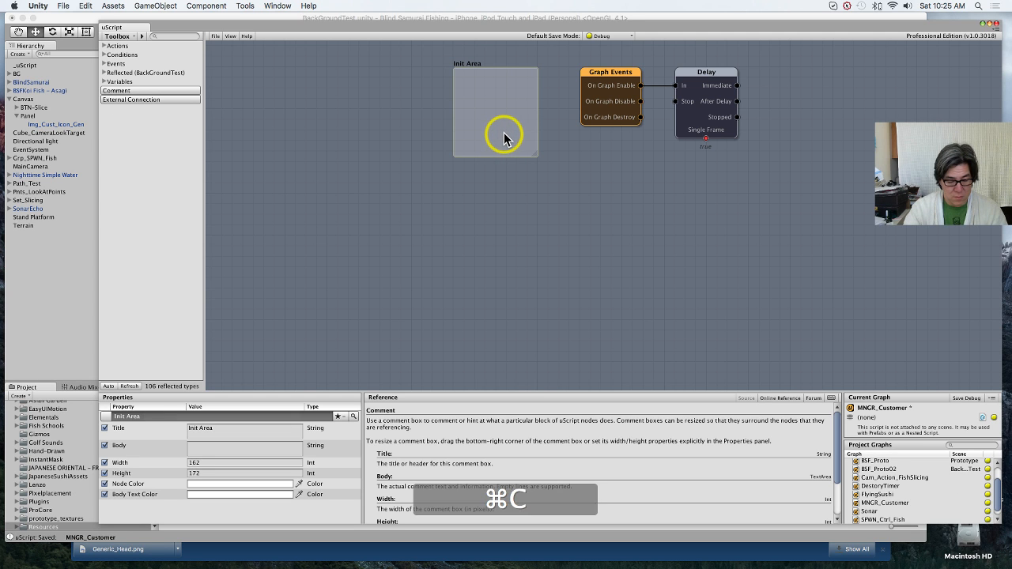
key(super+v)
drag(496, 118, 499, 294)
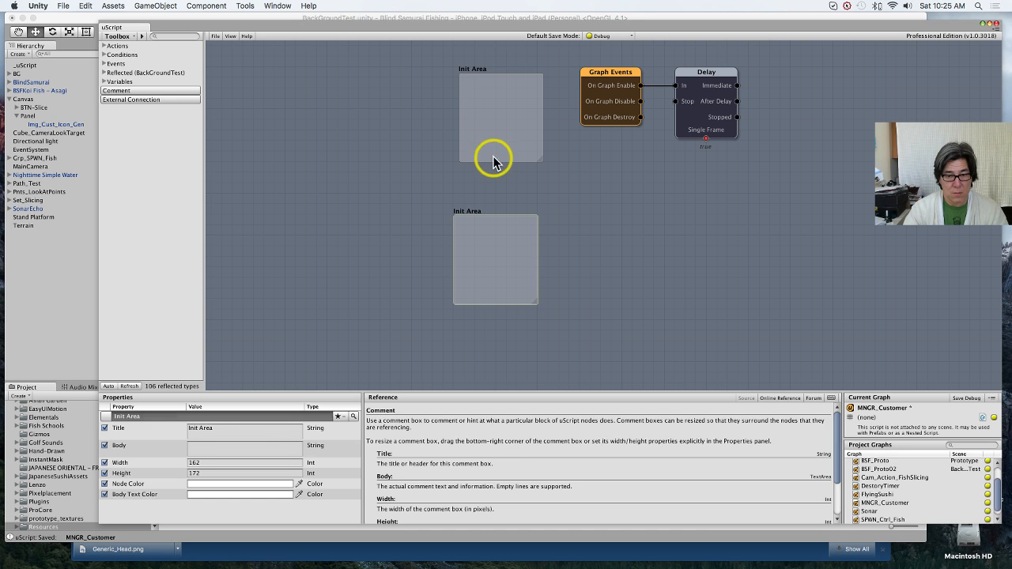
drag(494, 136, 482, 129)
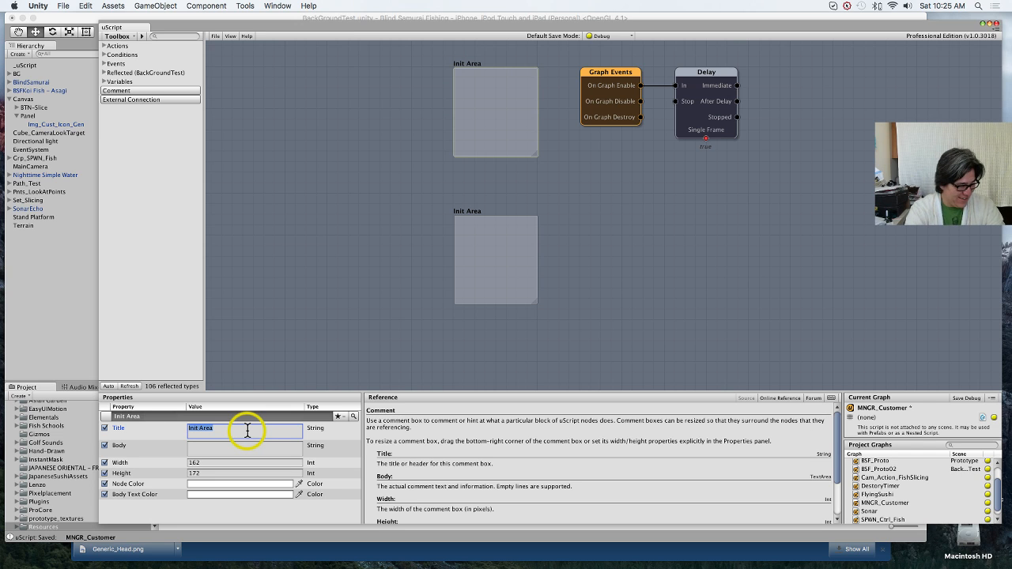
Step: Change the upper comment box's title to Spawn Customer
text(Spawn)
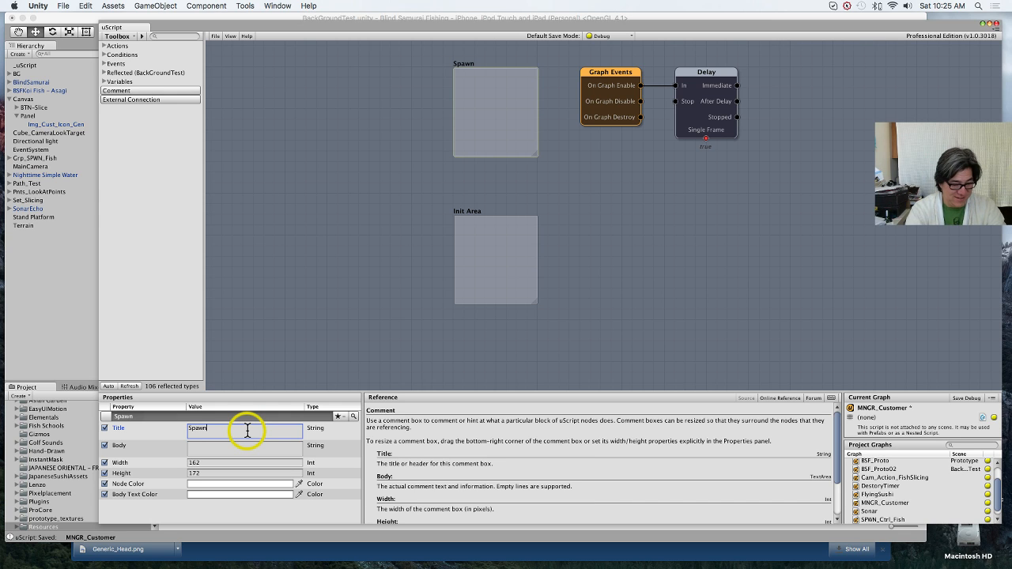
text(Customer)
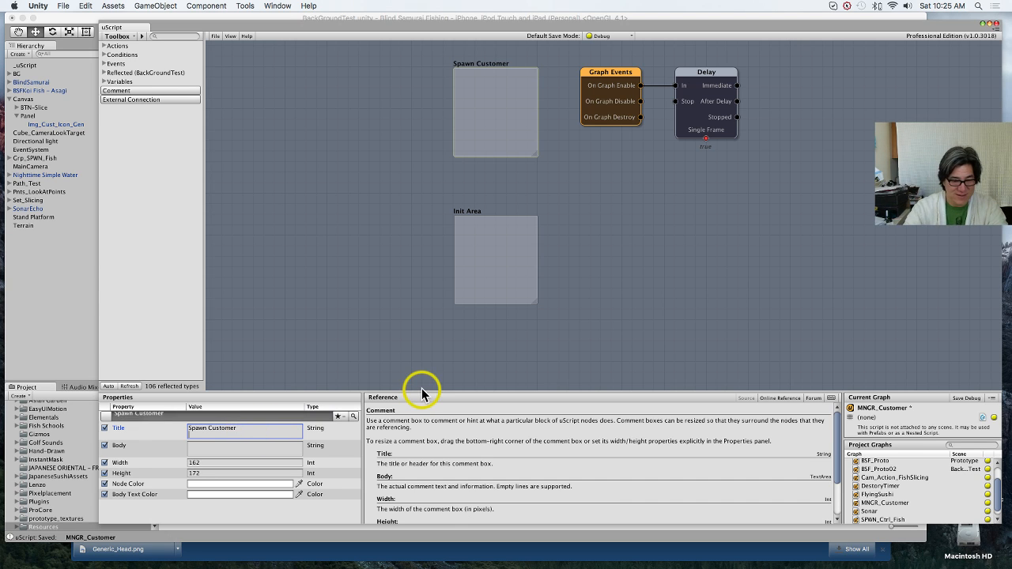
key(Tab)
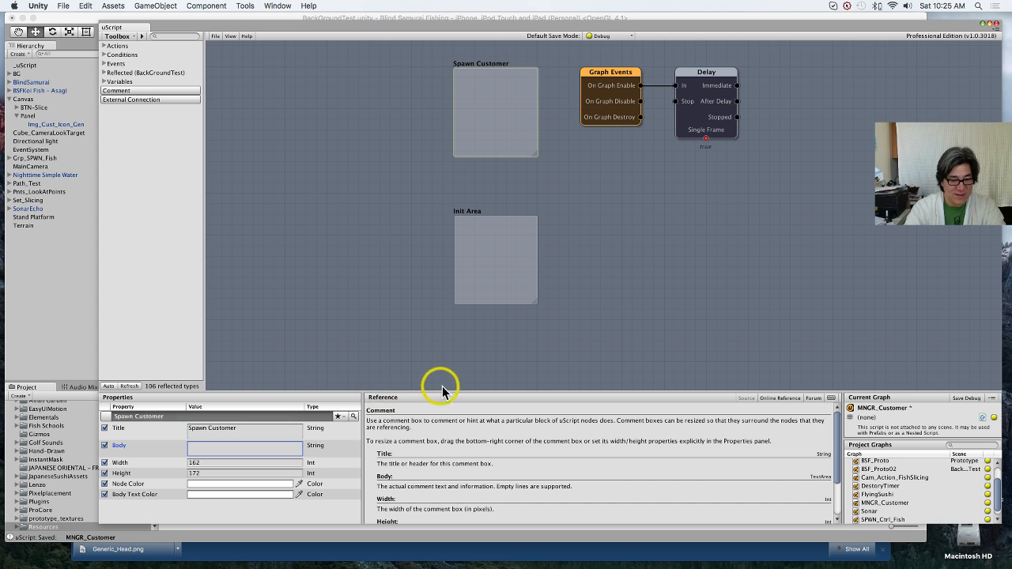
Step: Swap the comment boxes so Init Area sits beside Graph Events and Spawn Customer lies below it
drag(494, 127, 273, 252)
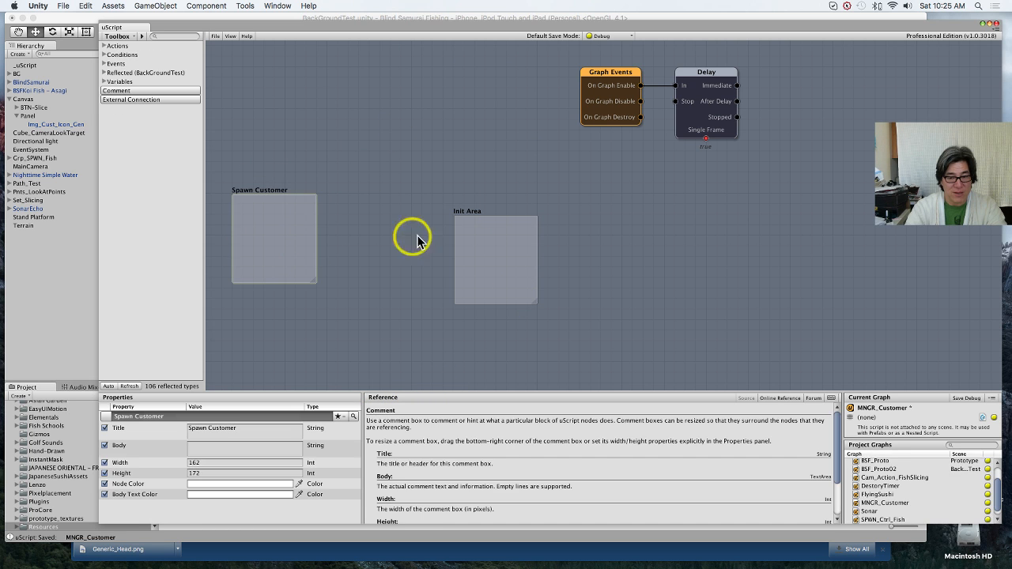
drag(482, 253, 490, 88)
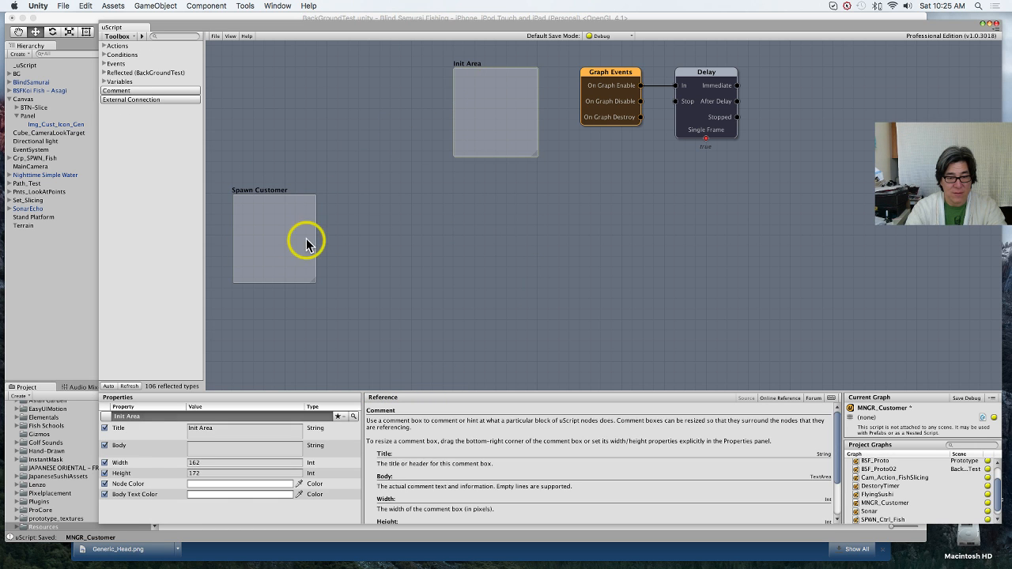
drag(305, 240, 527, 283)
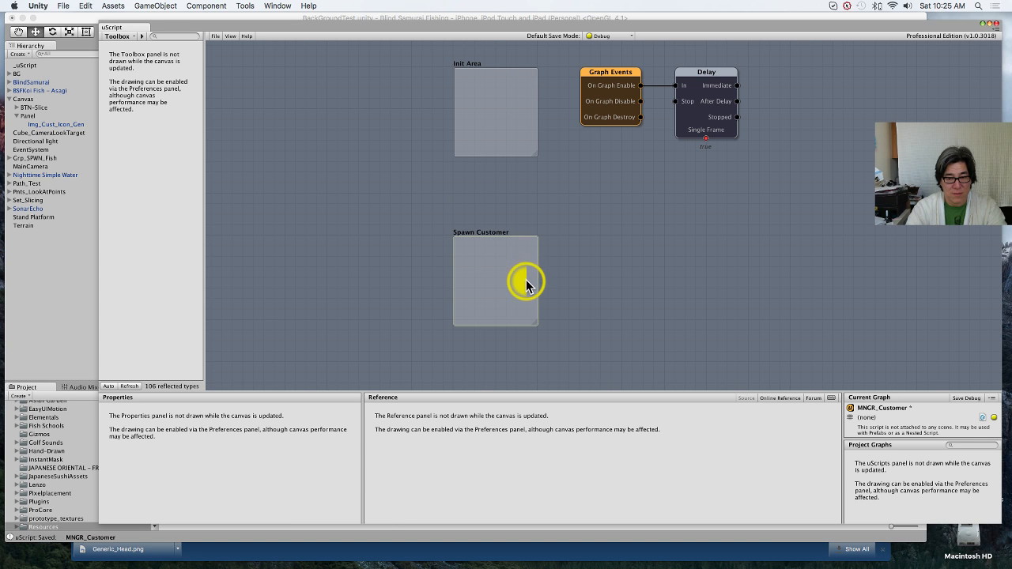
Step: Add a Receive Signal event node from the Signals category and align it beside the Spawn Customer comment
right_click(586, 267)
mouse_move(599, 270)
mouse_move(686, 274)
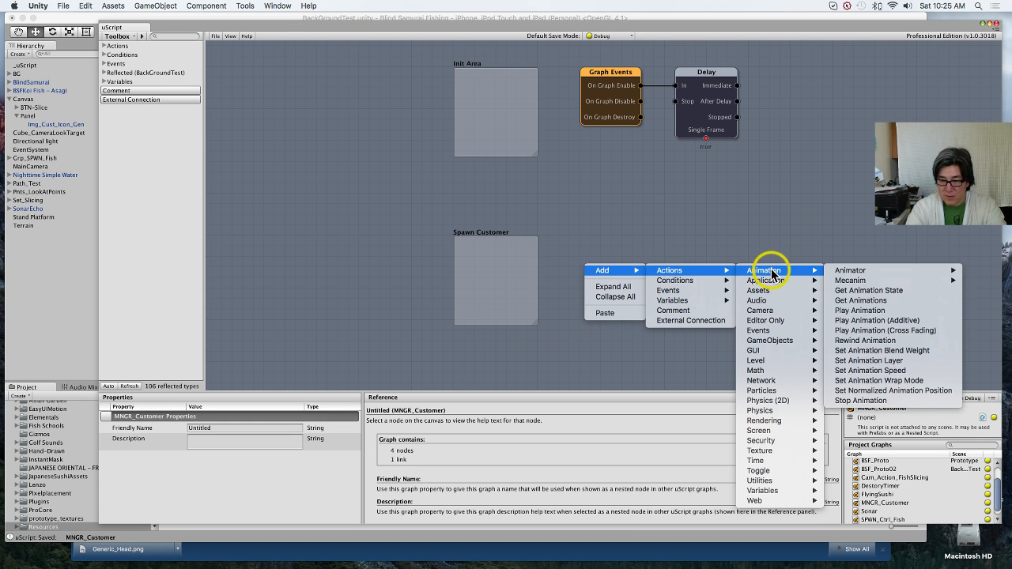
mouse_move(712, 290)
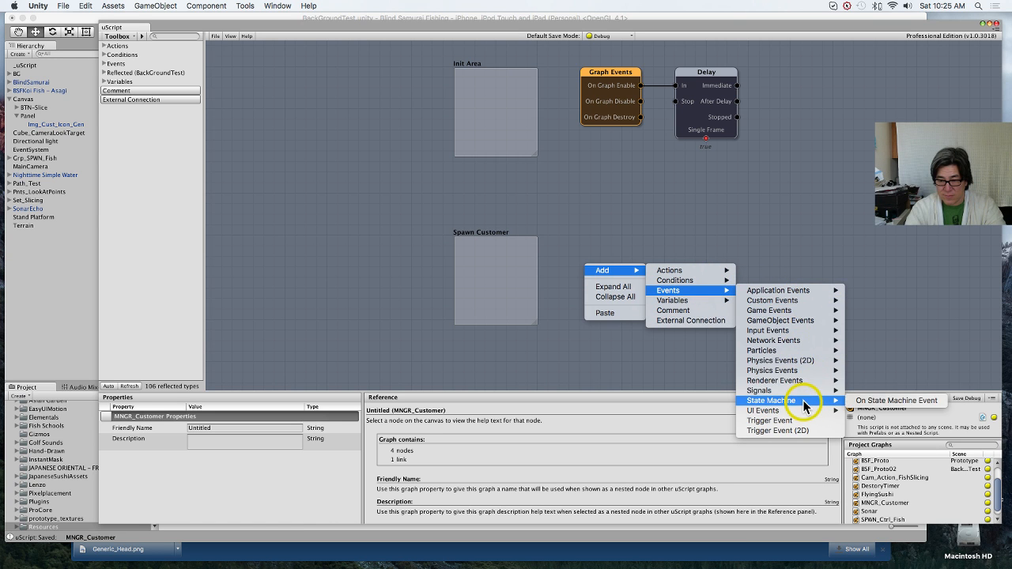
mouse_move(806, 391)
click(862, 397)
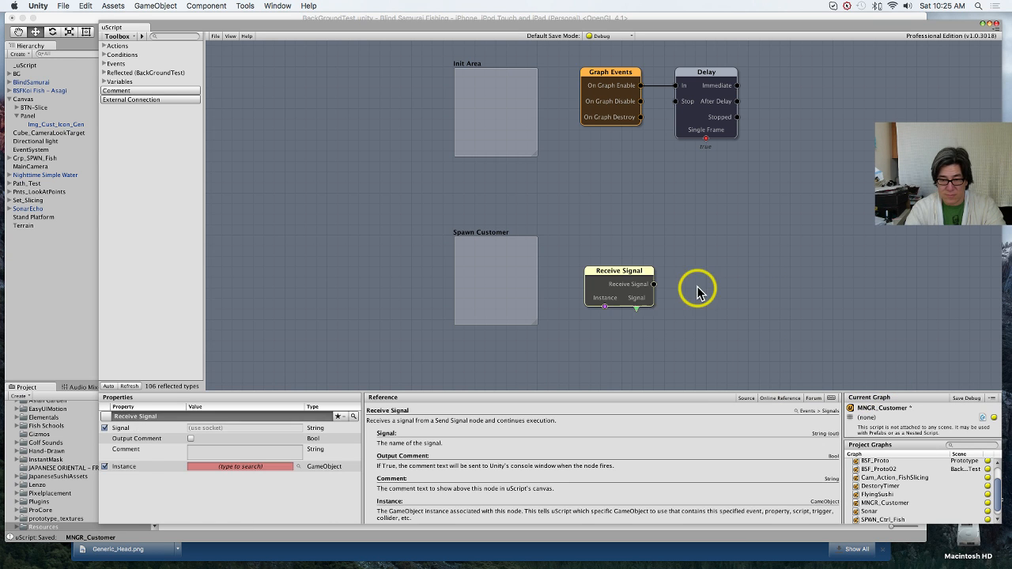
drag(619, 284, 617, 251)
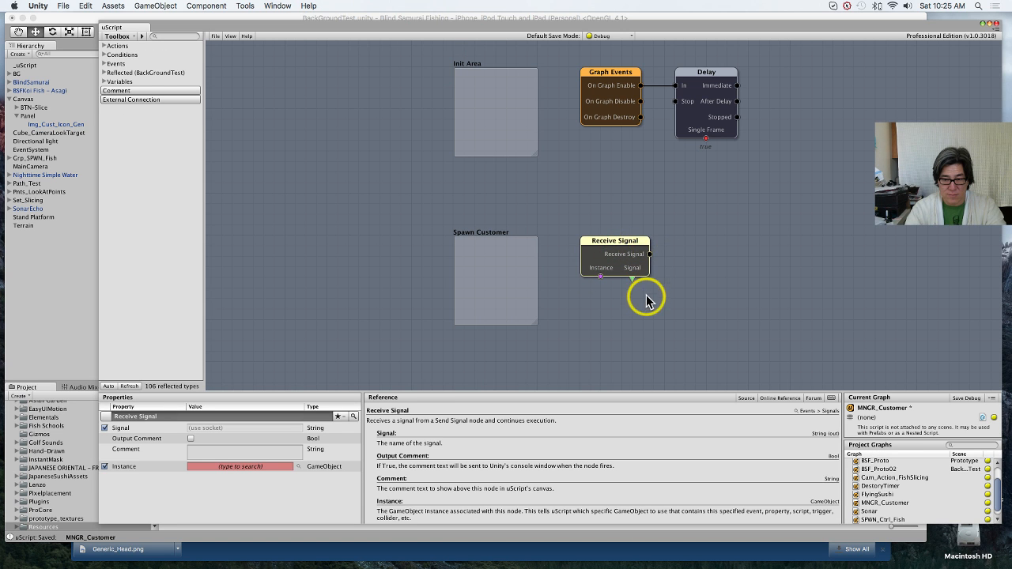
Step: Add a Compare String condition node beside Receive Signal and connect the Receive Signal output to its In socket
mouse_move(640, 327)
middle_down()
mouse_move(565, 251)
mouse_move(615, 212)
middle_up()
right_click(614, 209)
mouse_move(637, 215)
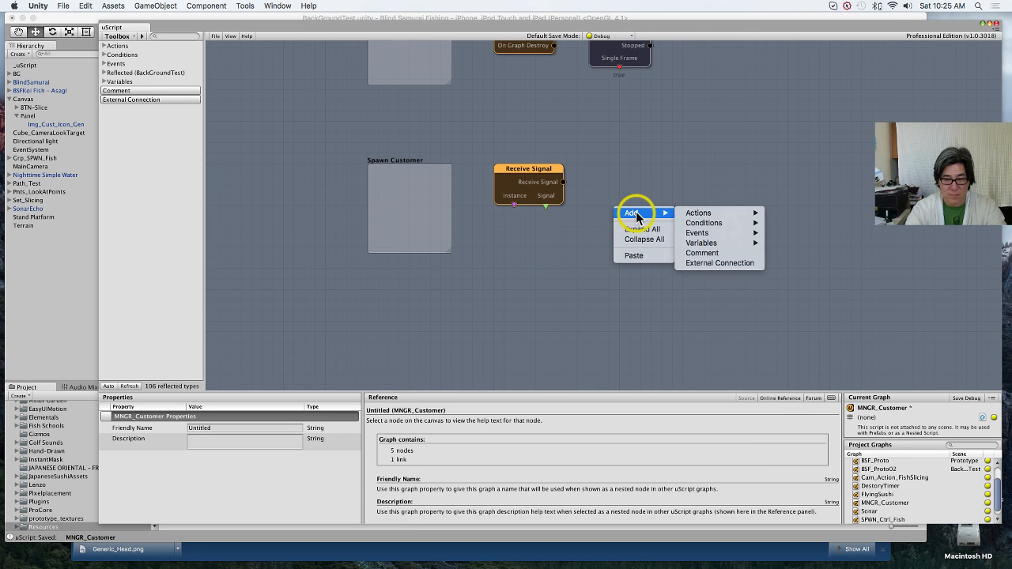
mouse_move(699, 222)
click(768, 225)
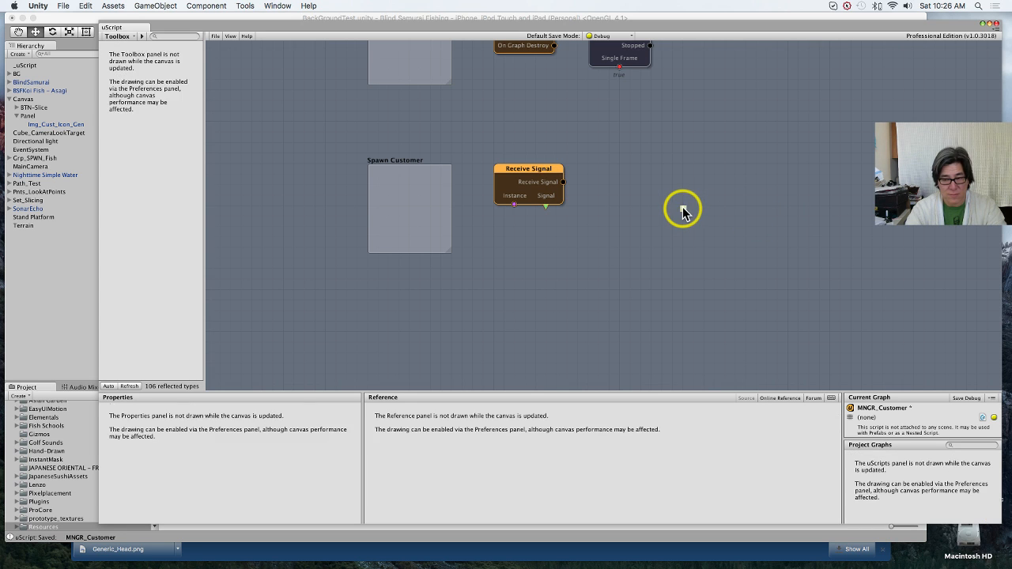
right_click(685, 210)
mouse_move(766, 224)
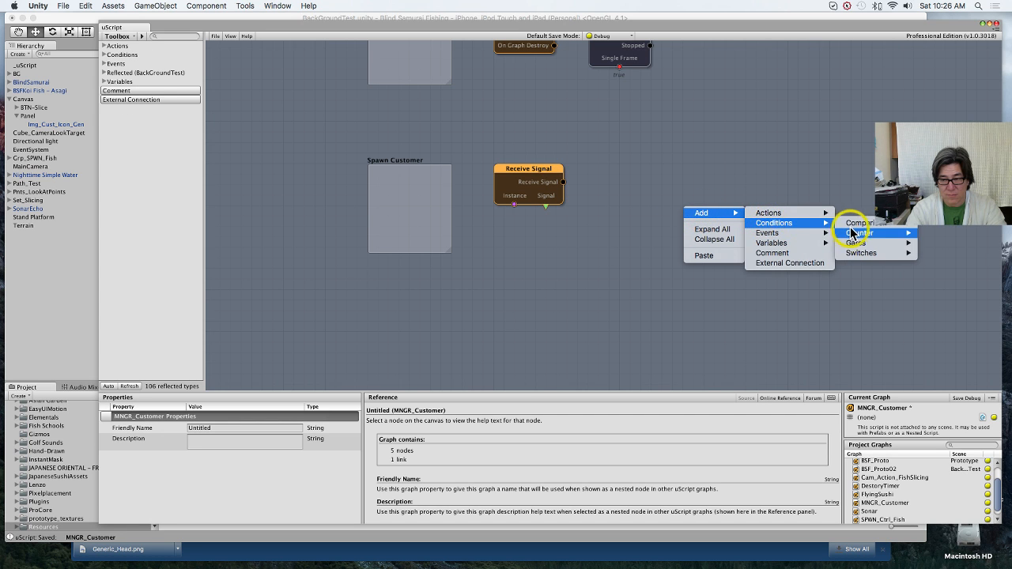
mouse_move(862, 225)
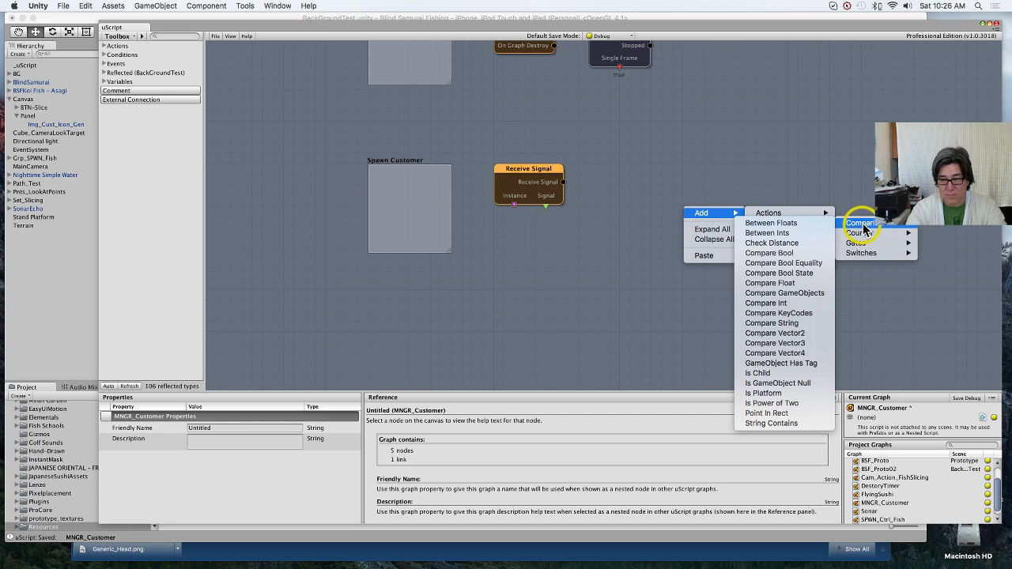
click(802, 323)
mouse_move(712, 236)
mouse_down()
mouse_move(656, 199)
mouse_move(577, 185)
mouse_move(589, 183)
mouse_up()
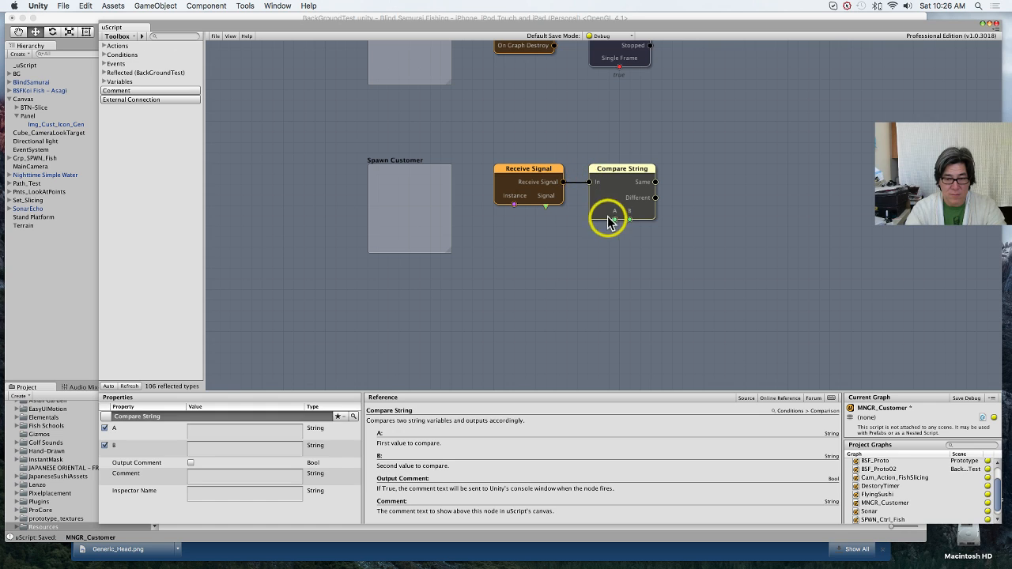
Step: Create a String variable linked to Receive Signal's Signal socket and connect it to Compare String's A input
right_click(546, 212)
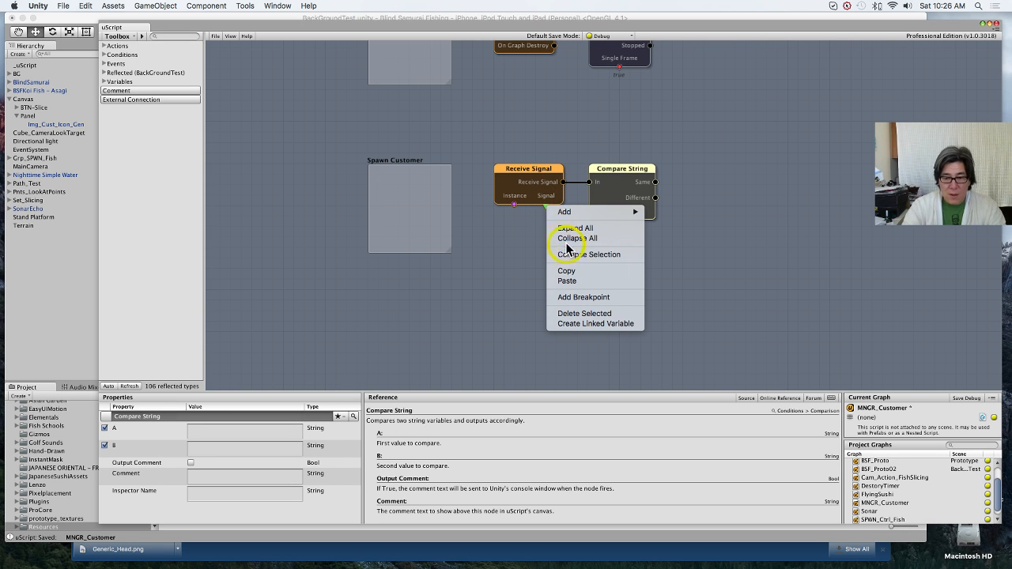
click(604, 325)
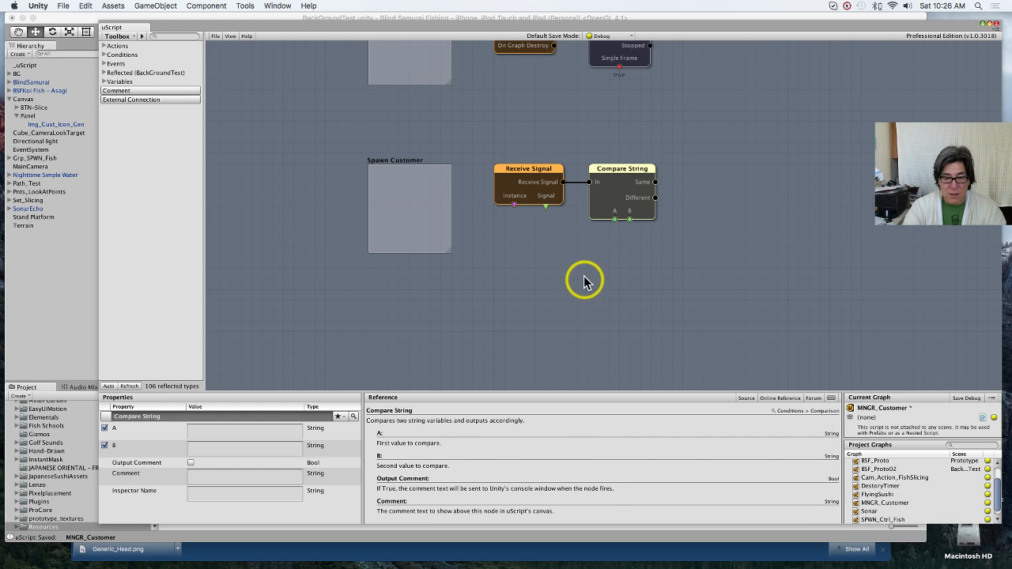
drag(573, 226, 575, 262)
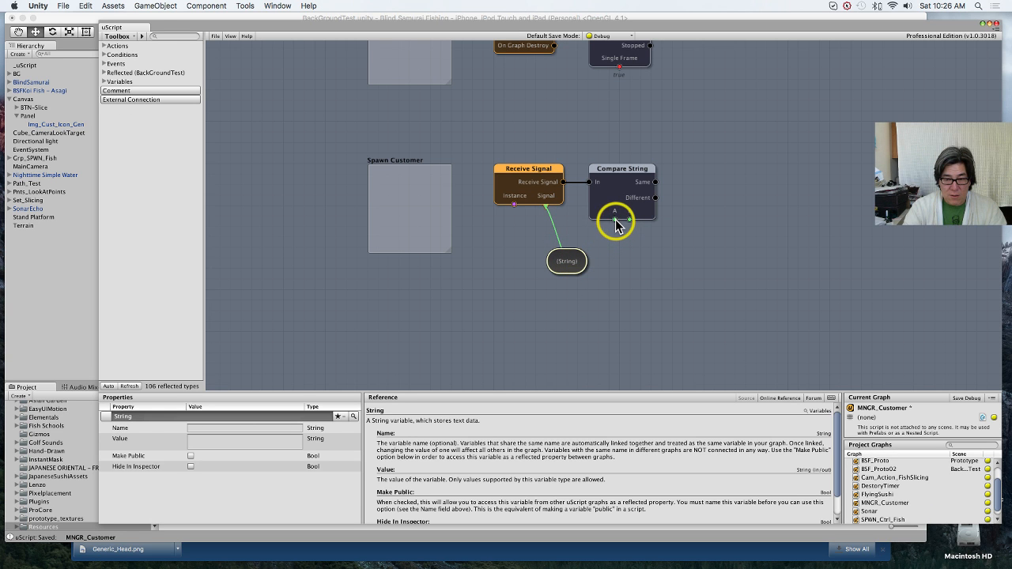
mouse_move(614, 219)
mouse_down()
mouse_move(572, 249)
mouse_move(576, 263)
mouse_up()
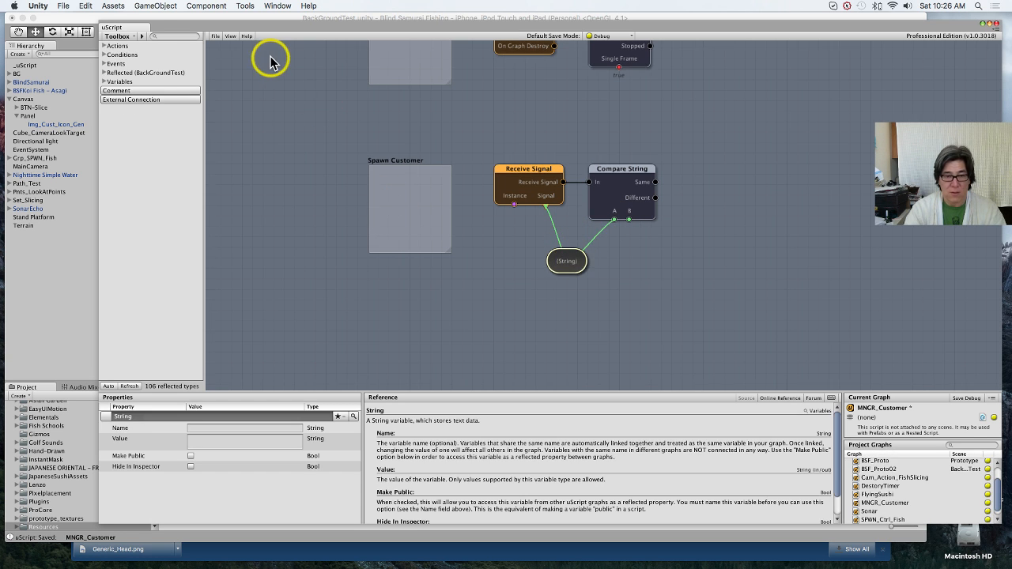
Step: Save the graph, and create a linked String variable for Compare String's B input, placed beside the first variable
click(216, 37)
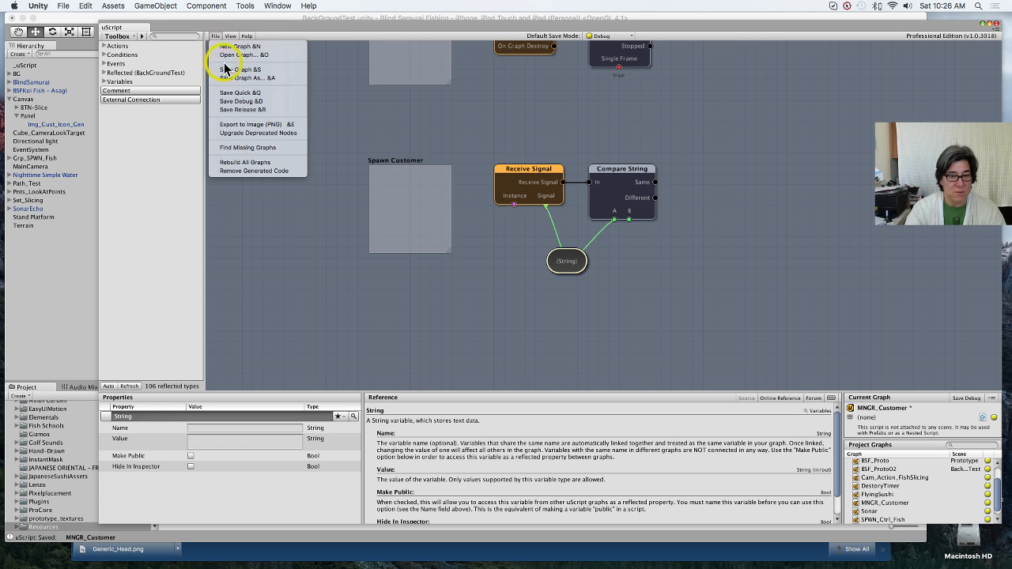
click(228, 70)
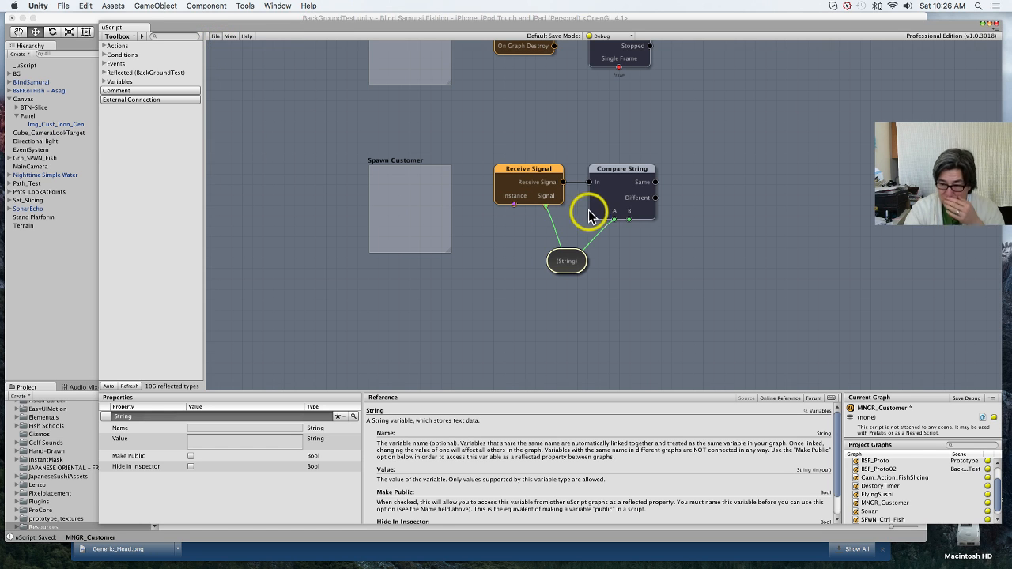
right_click(628, 218)
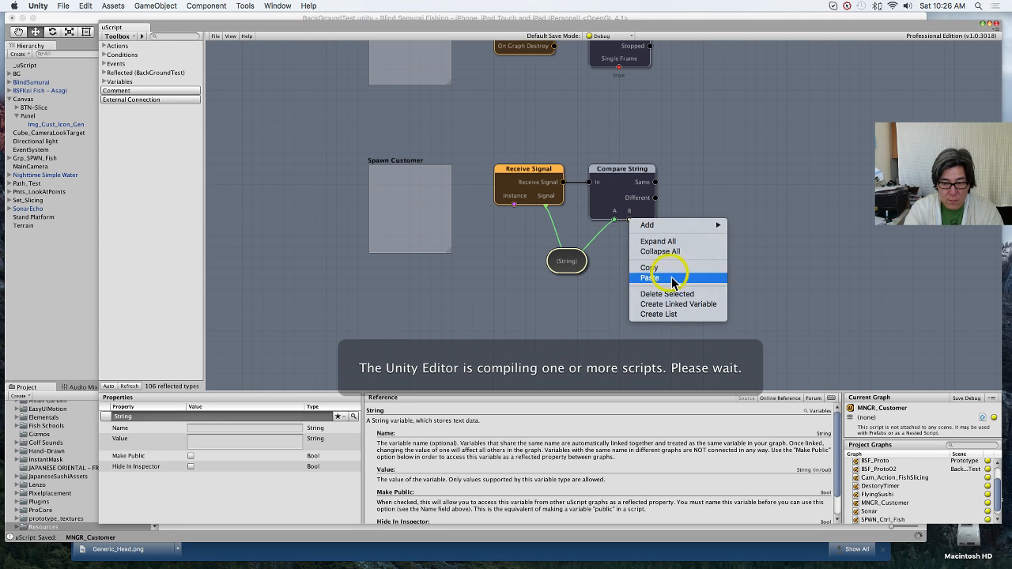
click(679, 305)
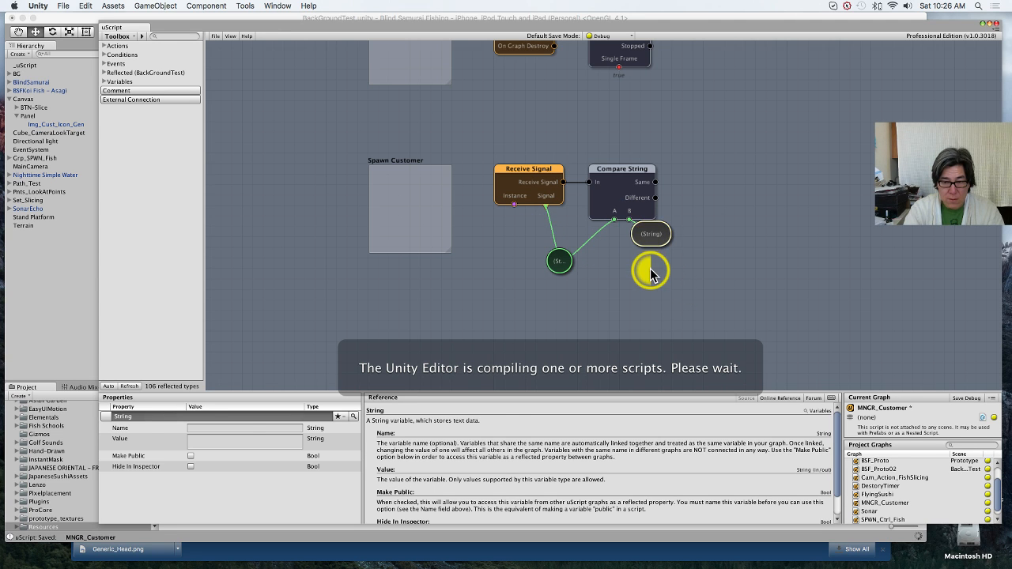
mouse_move(653, 257)
mouse_down()
mouse_move(651, 277)
mouse_move(650, 261)
mouse_up()
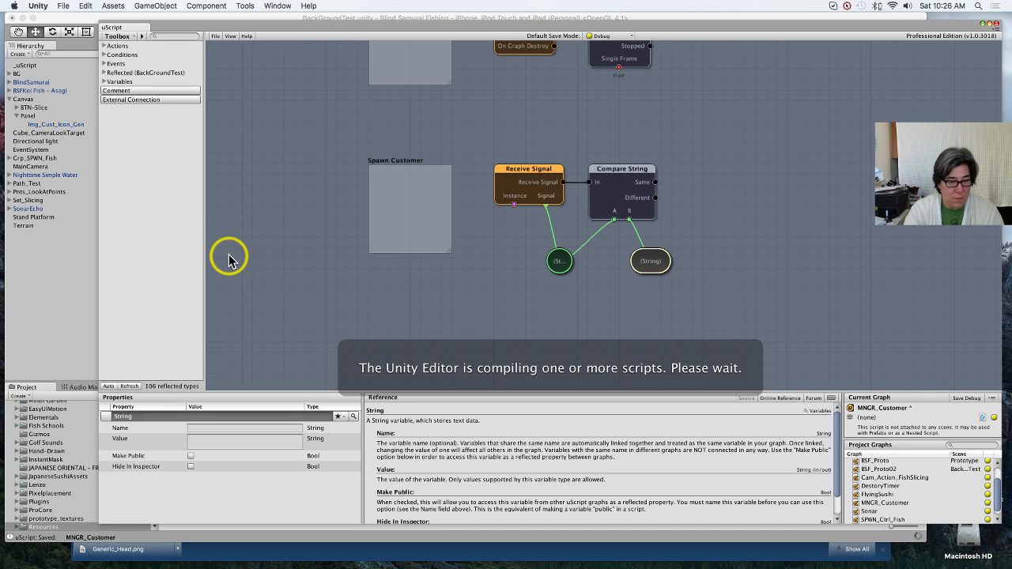
Step: Switch to the main Unity editor window and enable Auto close after 6 seconds in Img_Cust_Icon_Gen's open motion
click(36, 298)
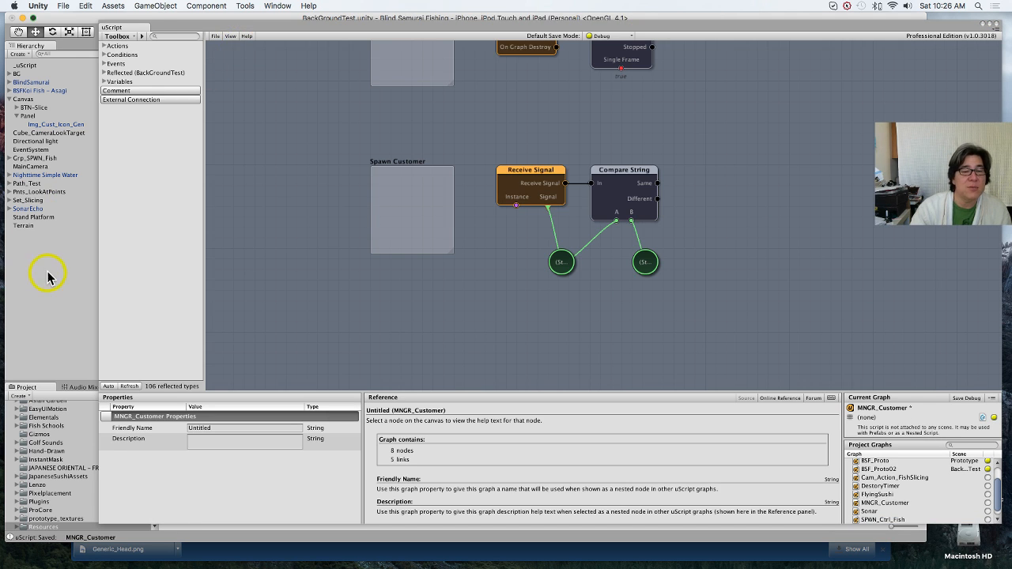
click(56, 288)
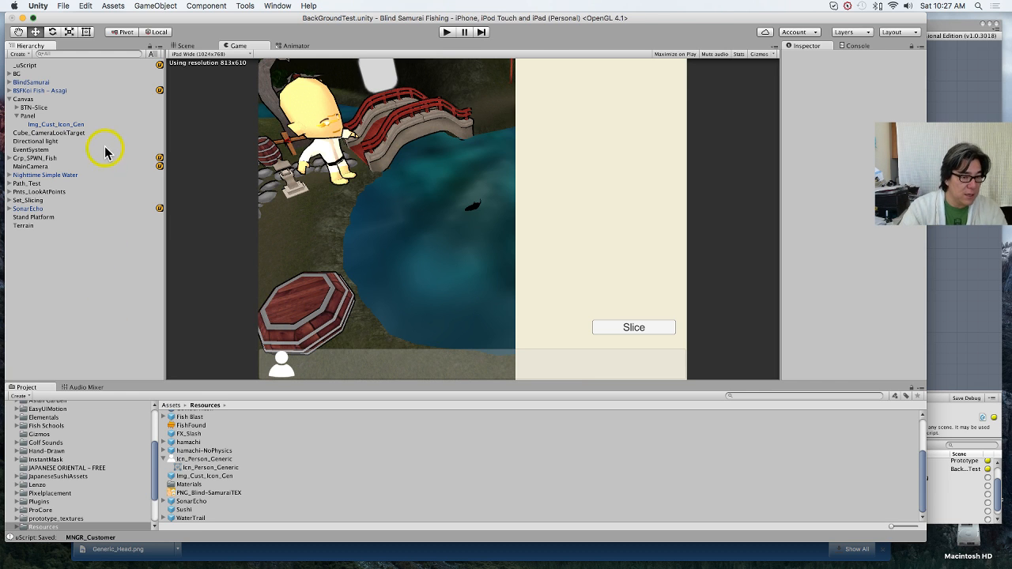
click(100, 125)
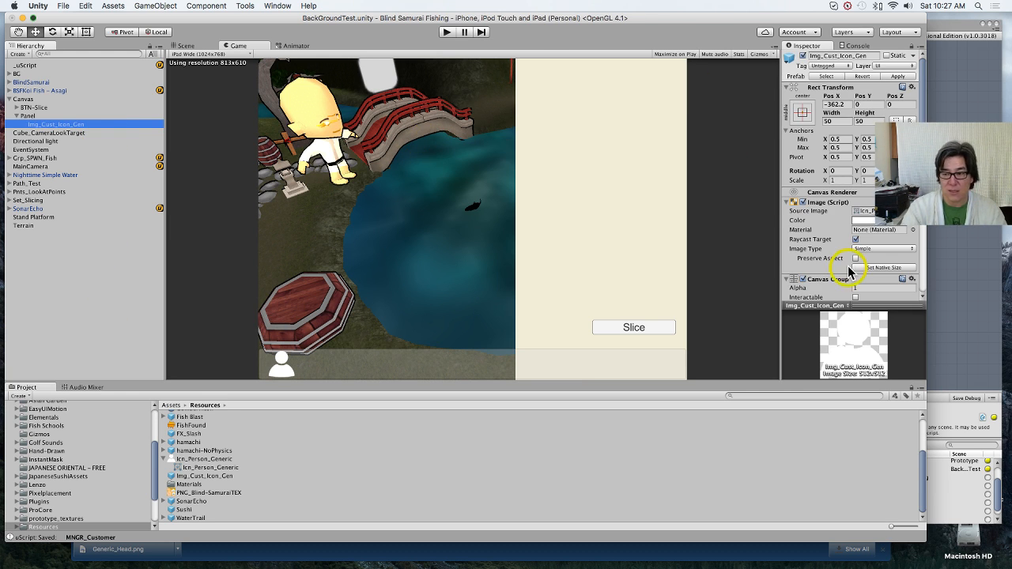
scroll(853, 269, down, 3)
scroll(852, 269, down, 5)
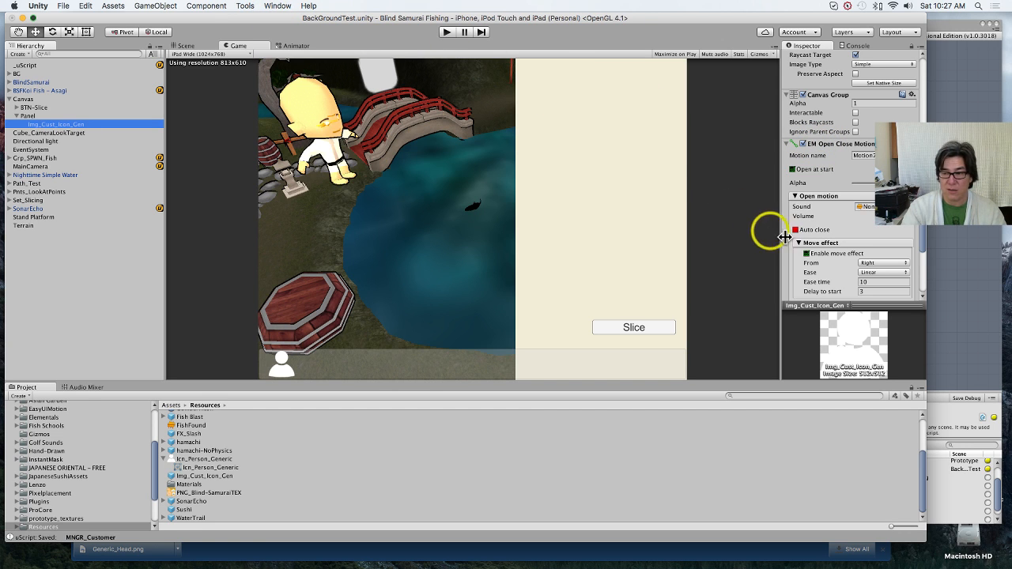
scroll(853, 257, down, 2)
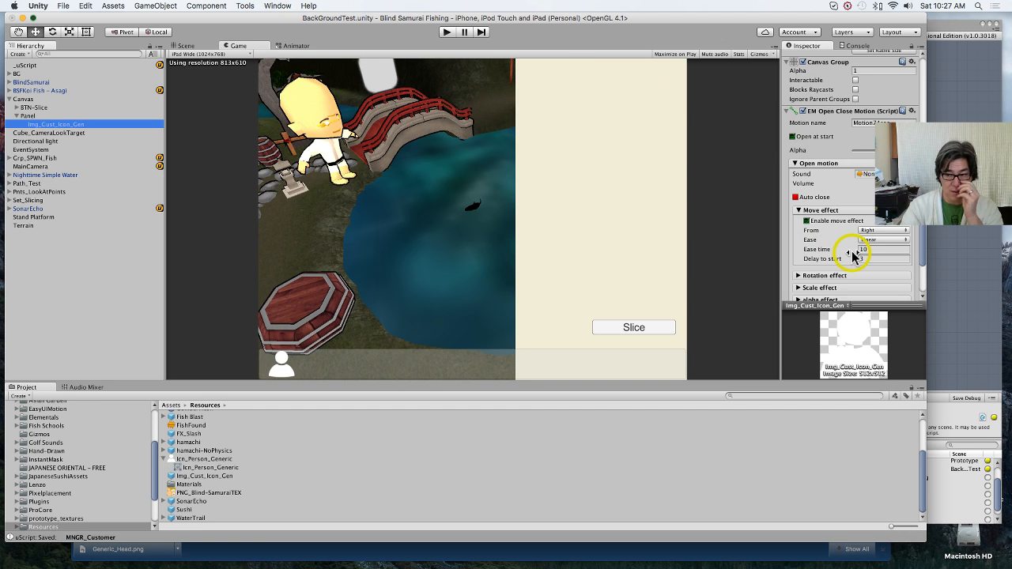
scroll(854, 257, down, 3)
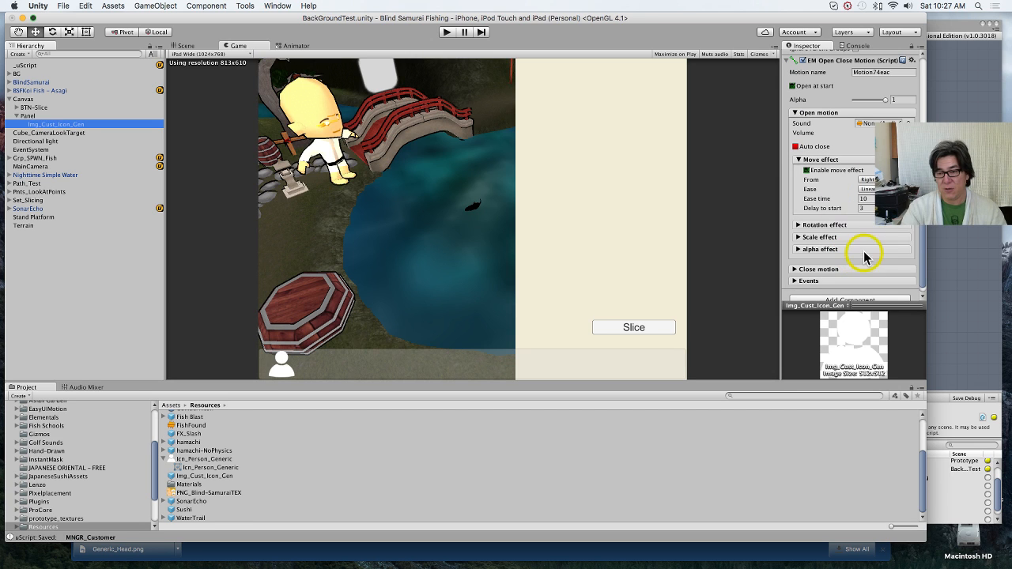
scroll(854, 257, down, 1)
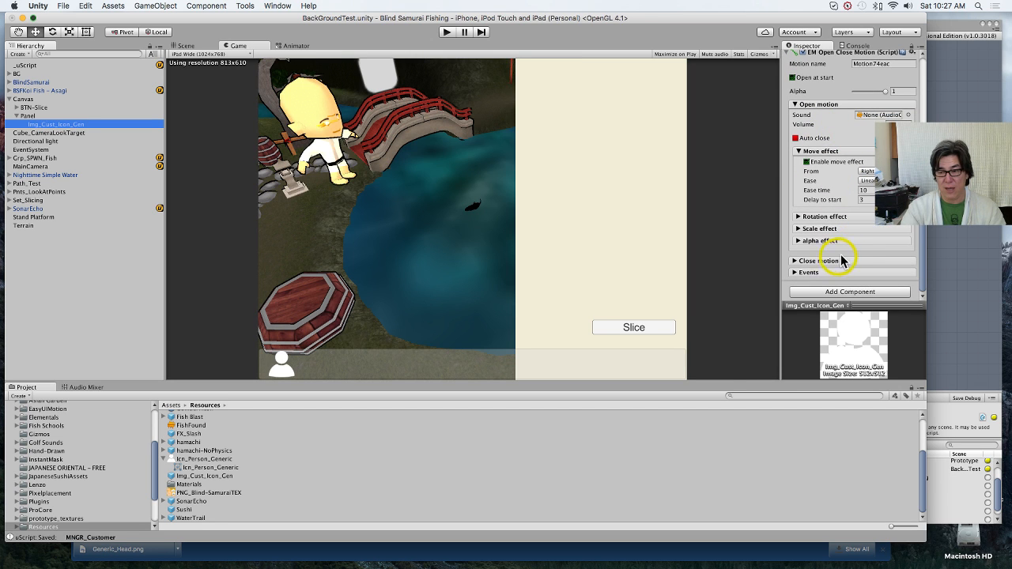
click(797, 138)
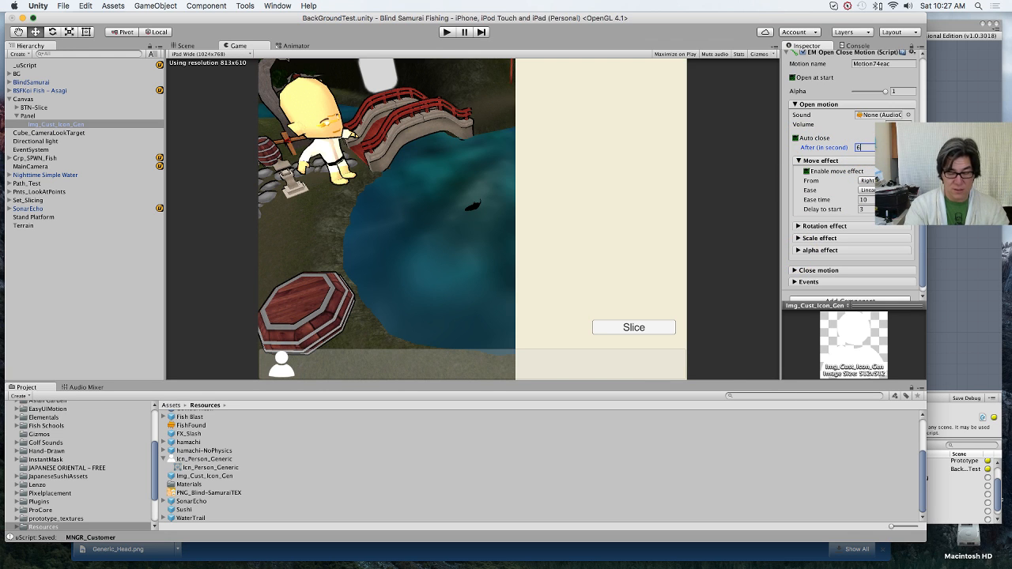
Step: Enable the scale effect in the icon's close motion with an ease time of 0.3, and apply the changes to the prefab
click(795, 271)
scroll(846, 271, down, 4)
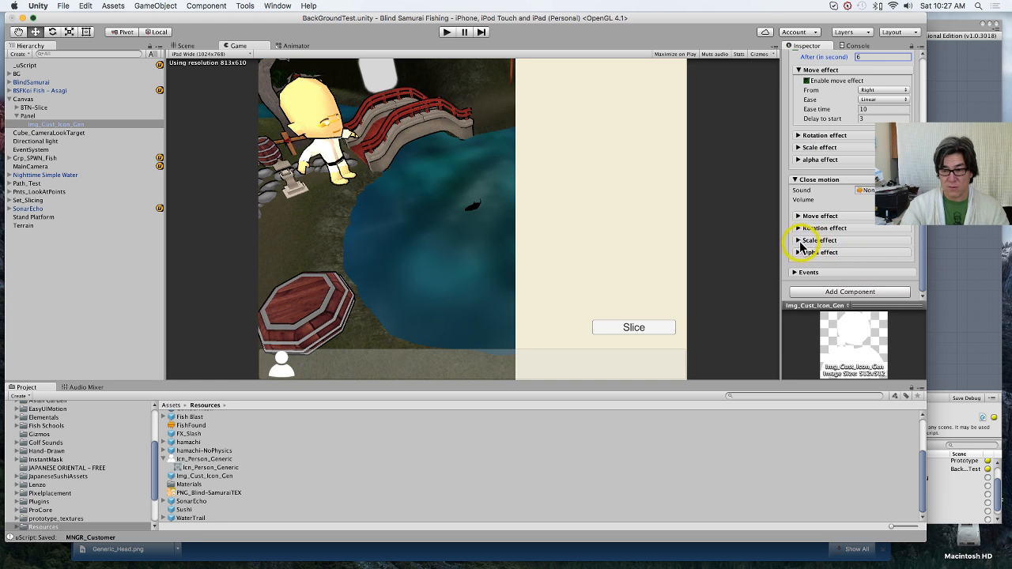
click(800, 242)
scroll(813, 245, down, 1)
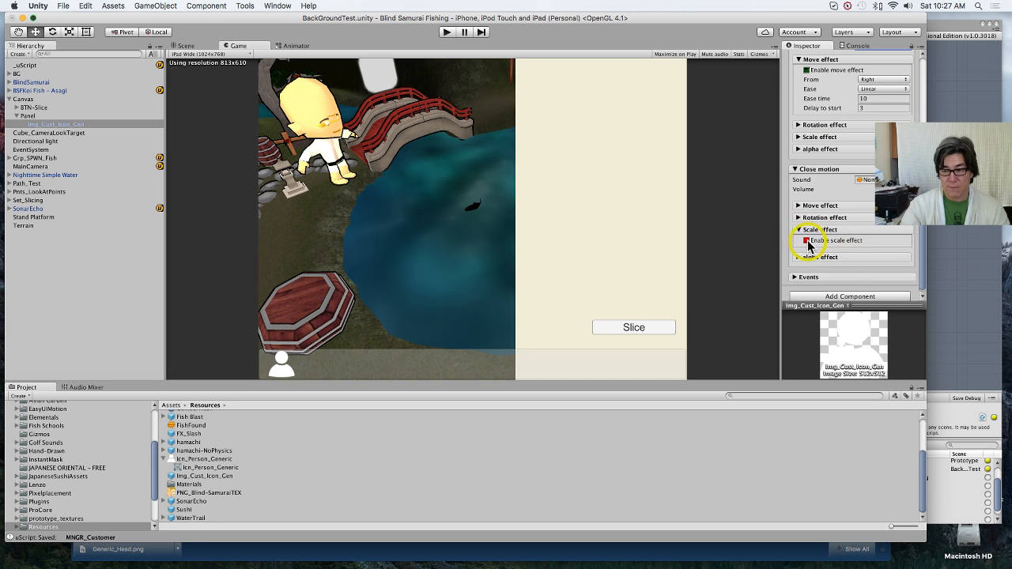
click(808, 243)
scroll(847, 249, down, 3)
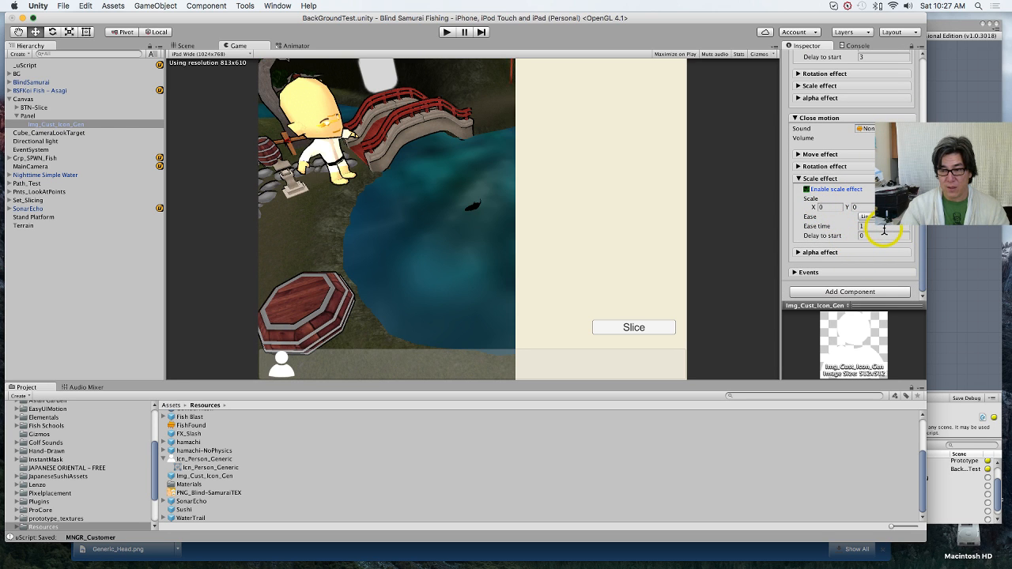
click(884, 228)
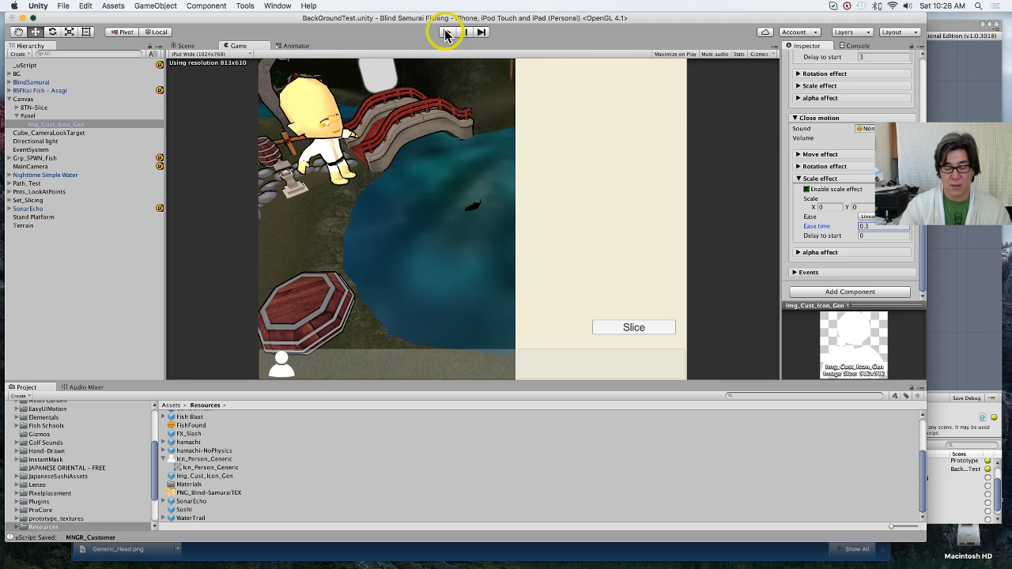
scroll(830, 153, up, 10)
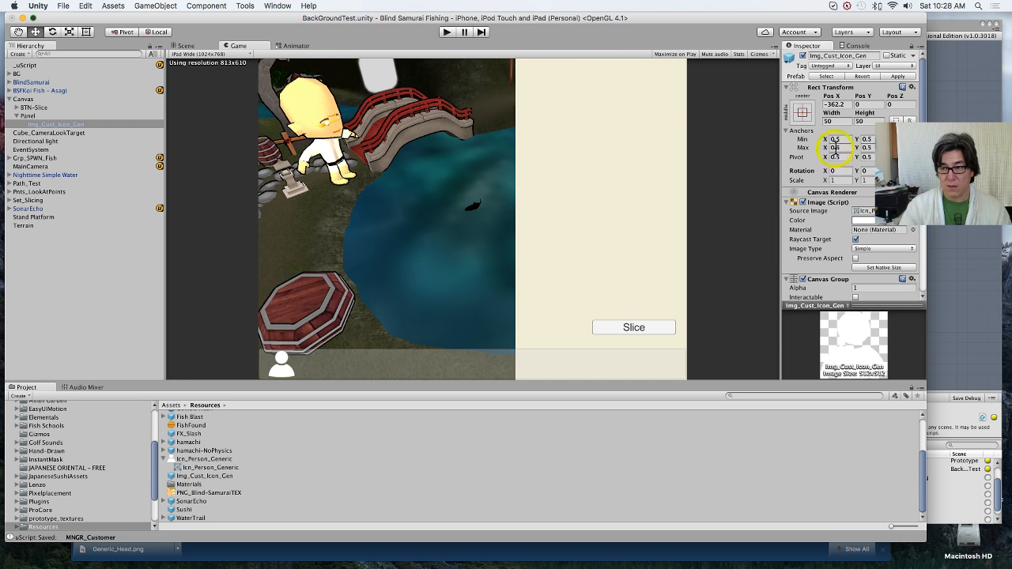
click(898, 77)
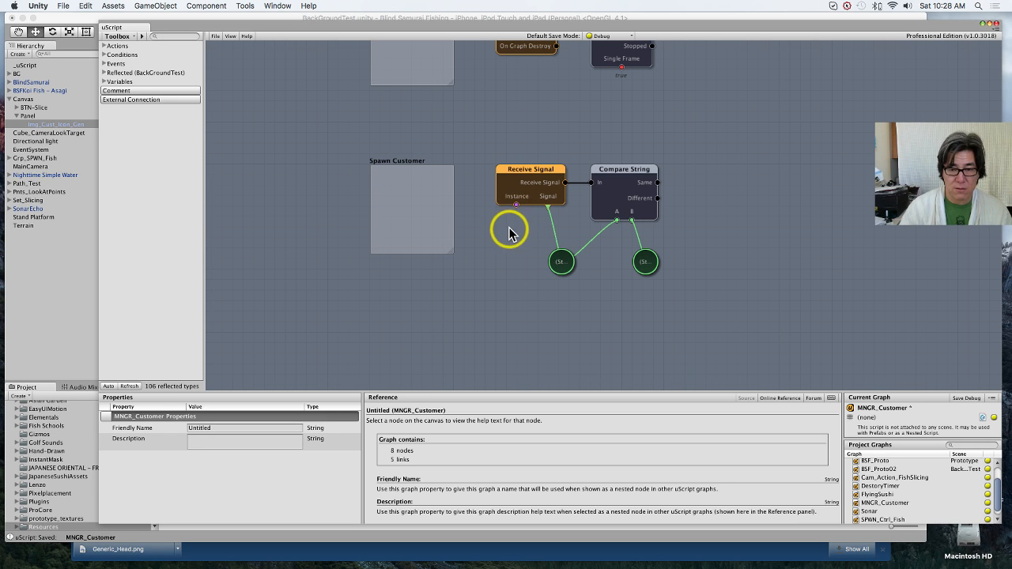
Step: Delete the Receive Signal and Compare String nodes together with their two String variables from the Spawn Customer section
drag(489, 147, 743, 315)
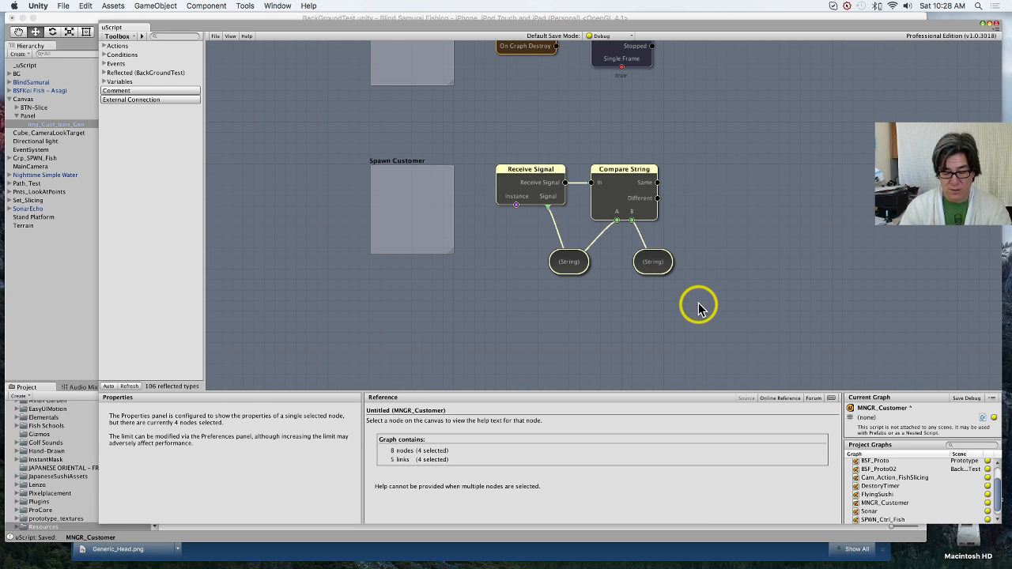
key(Delete)
right_click(506, 183)
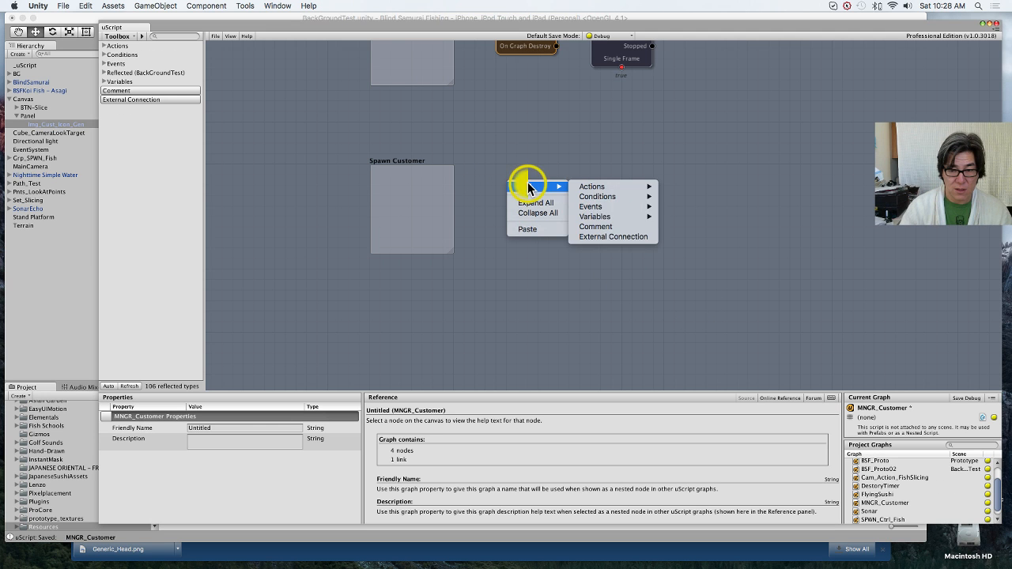
click(602, 130)
middle_drag(610, 128, 526, 277)
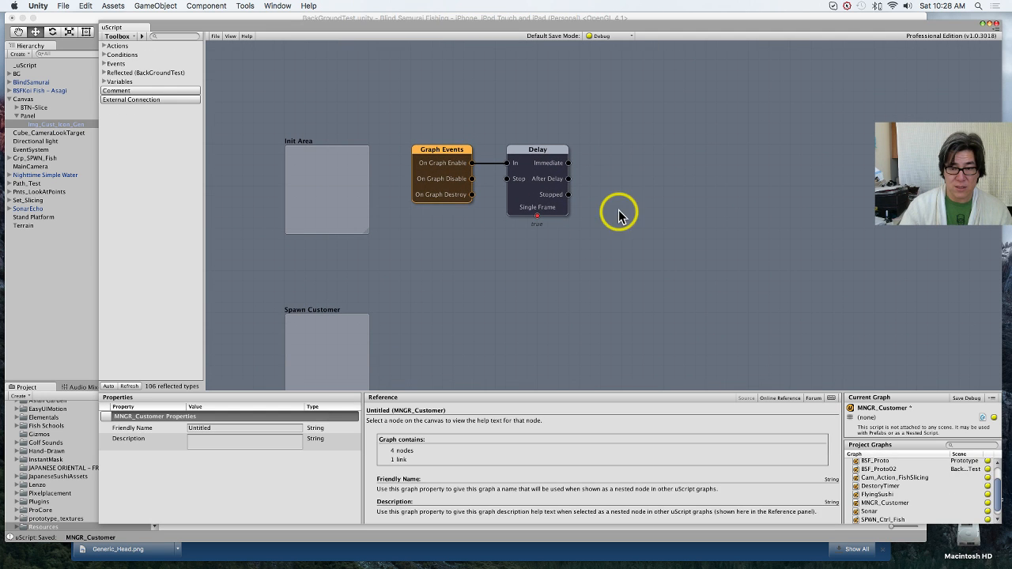
right_click(615, 166)
mouse_move(641, 171)
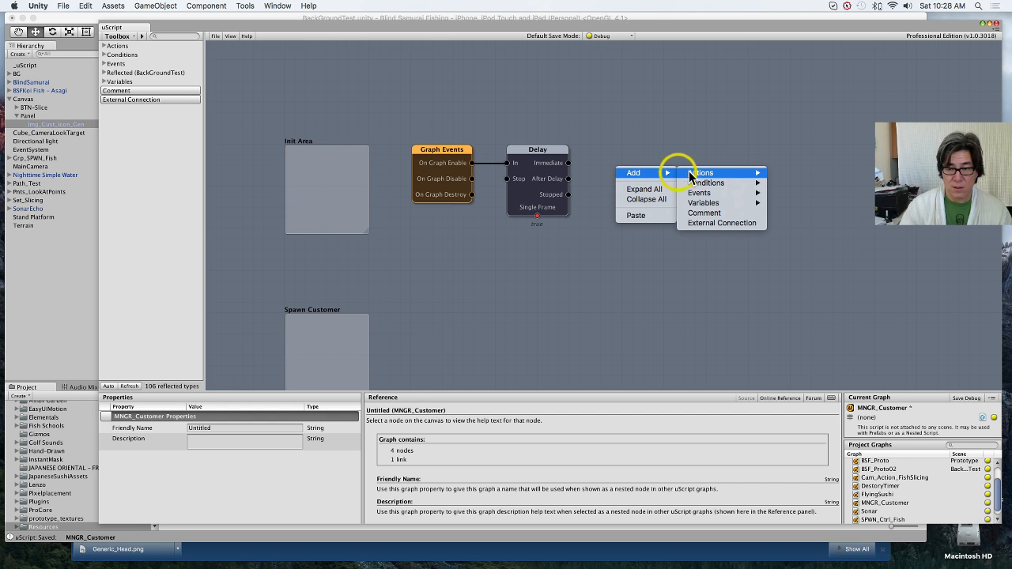
mouse_move(708, 176)
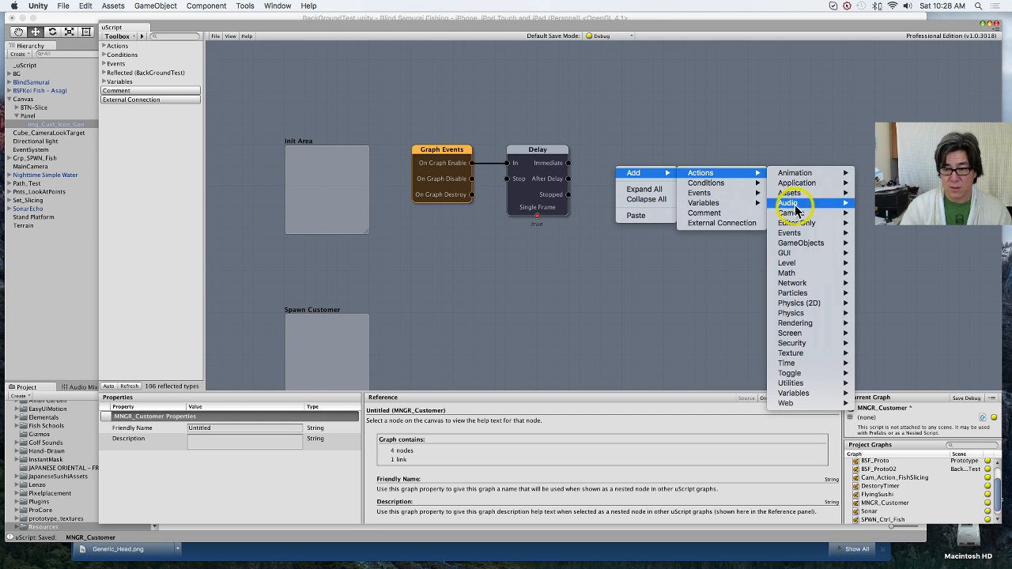
mouse_move(817, 249)
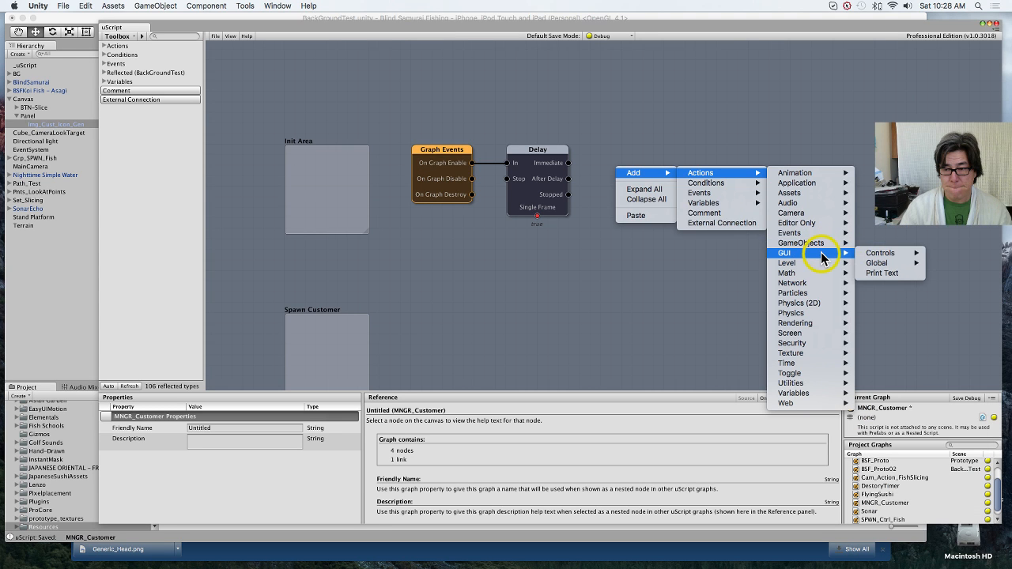
mouse_move(878, 254)
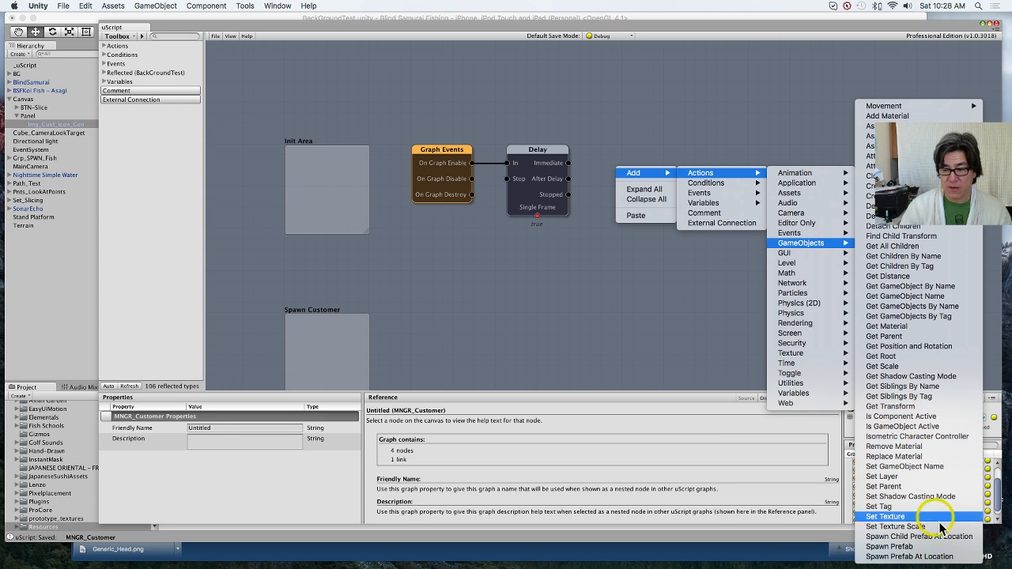
click(945, 548)
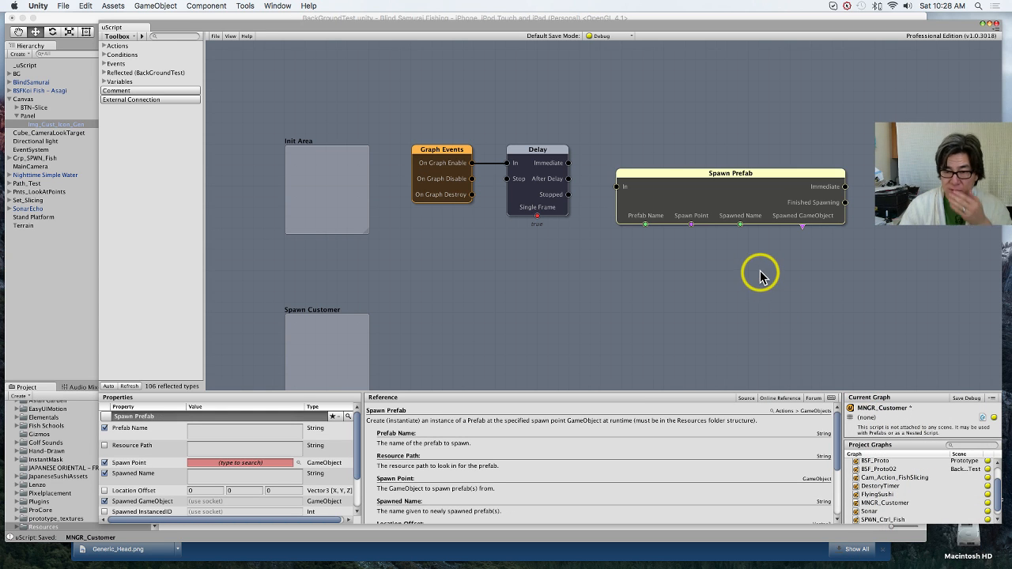
drag(751, 221, 748, 219)
right_click(748, 219)
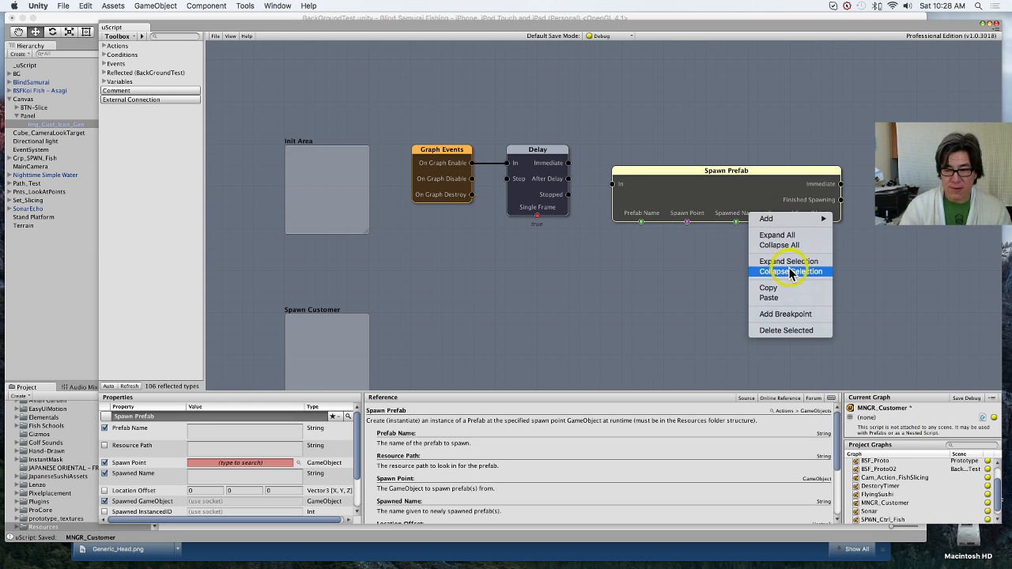
click(795, 332)
right_click(672, 171)
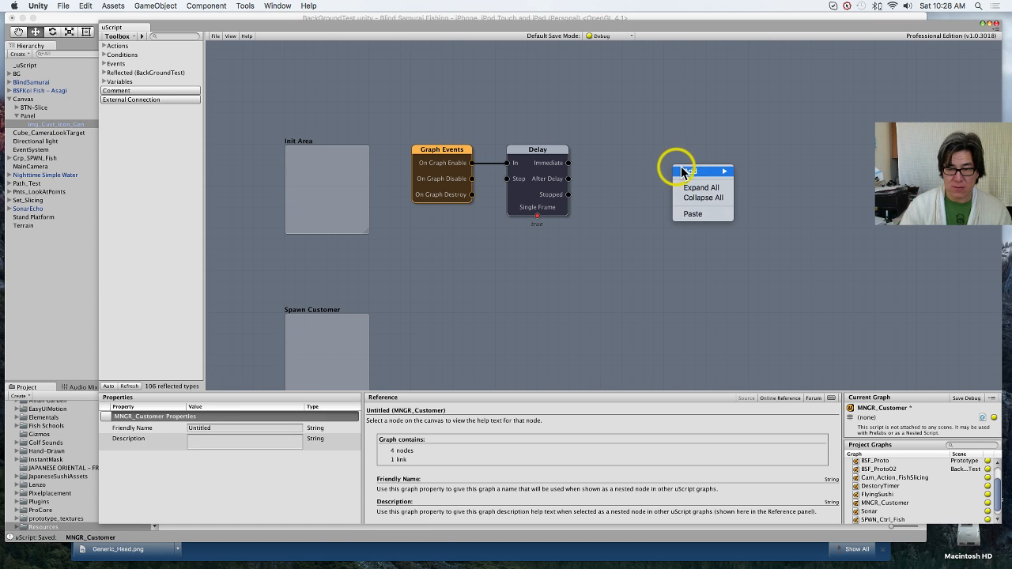
mouse_move(787, 170)
mouse_move(843, 242)
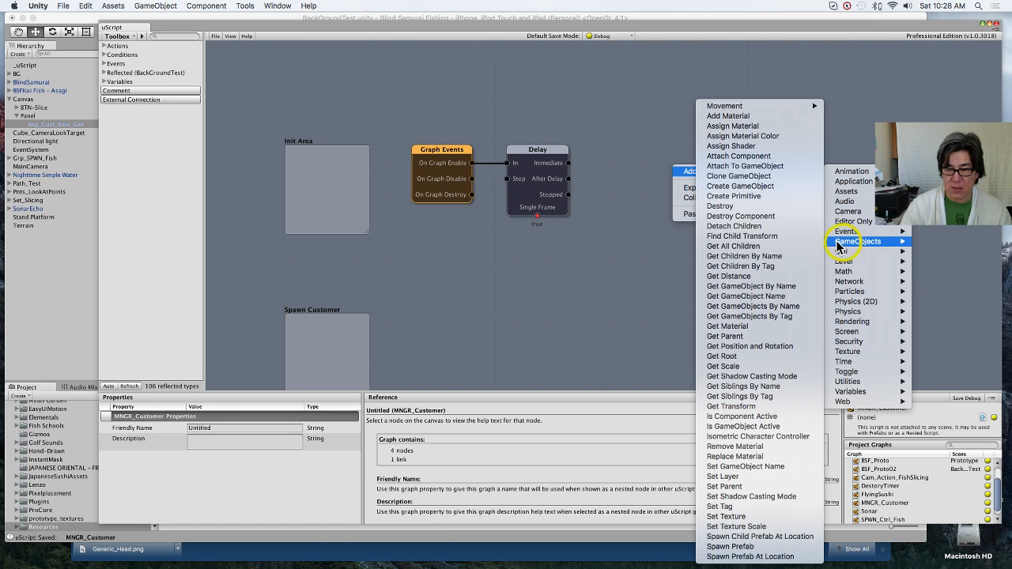
click(773, 558)
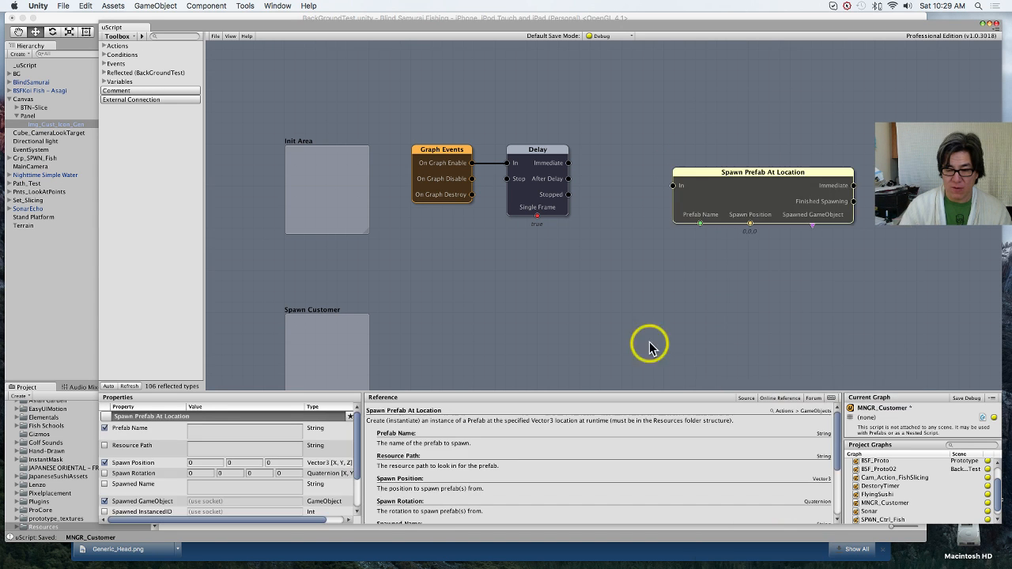
drag(735, 208, 671, 183)
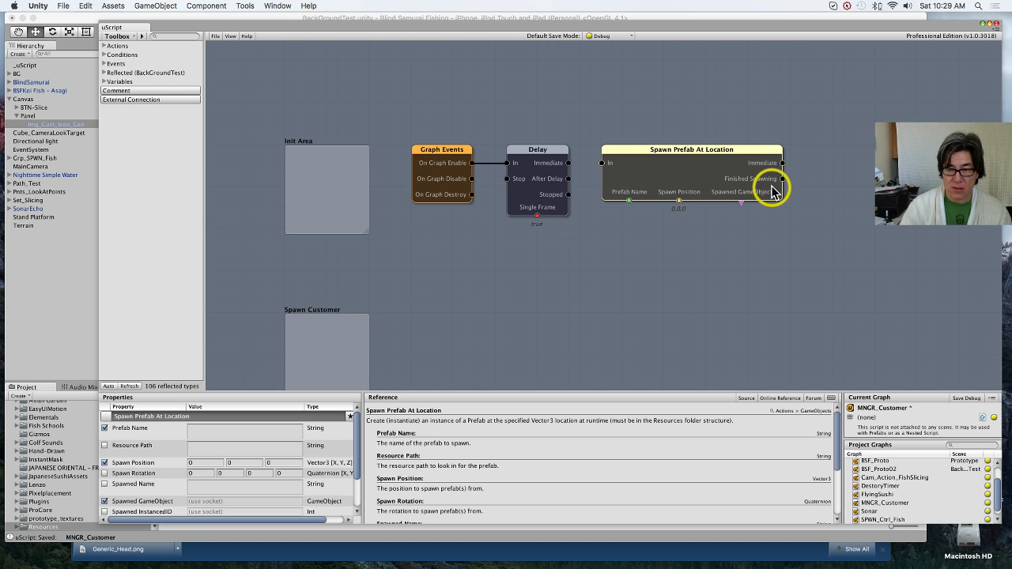
right_click(703, 179)
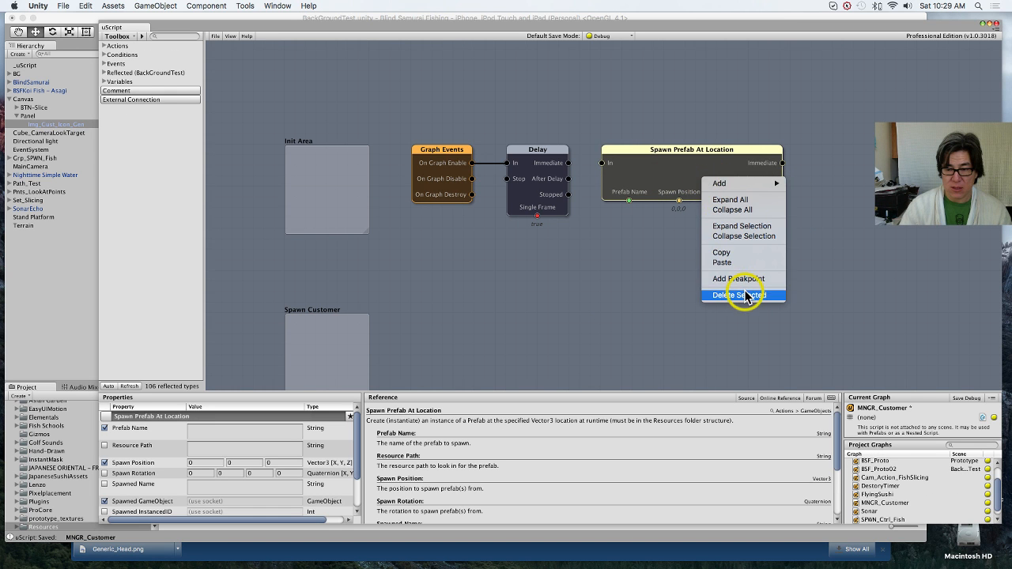
click(743, 295)
Step: Add a Spawn Child Prefab At Location node beside the Delay node and link Delay's After Delay output to its In
right_click(685, 206)
mouse_move(705, 212)
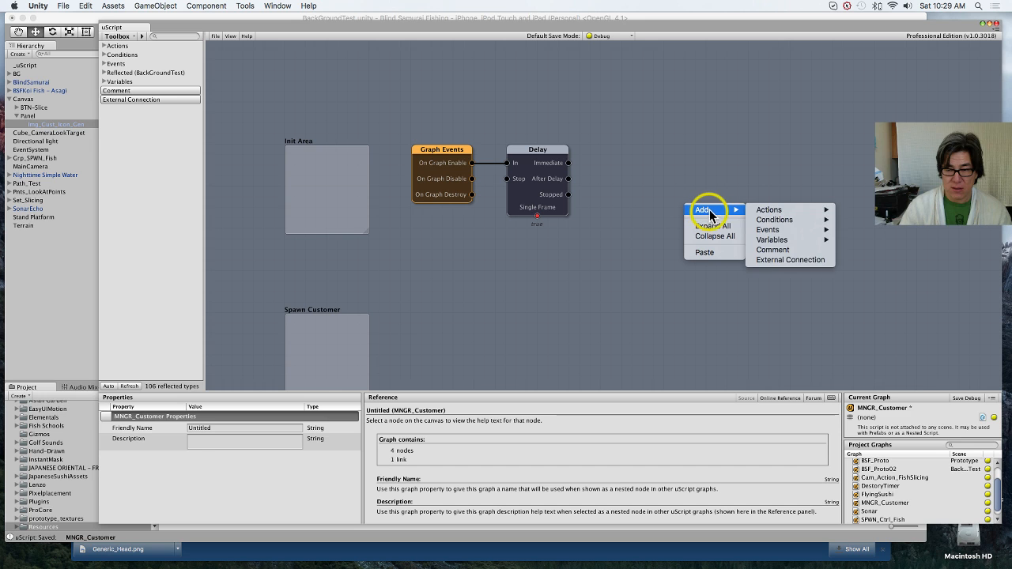
mouse_move(757, 209)
mouse_move(868, 281)
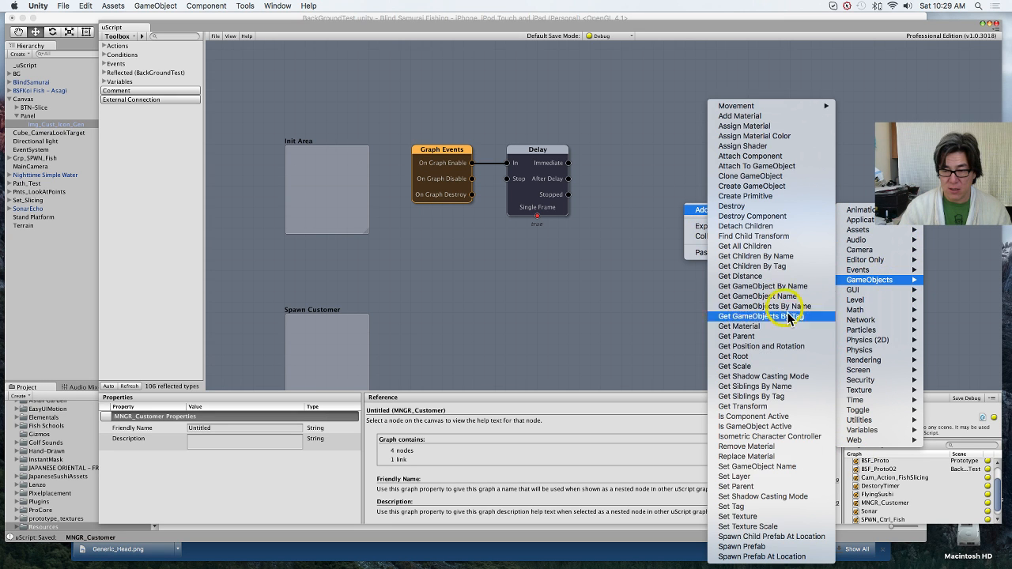
click(788, 537)
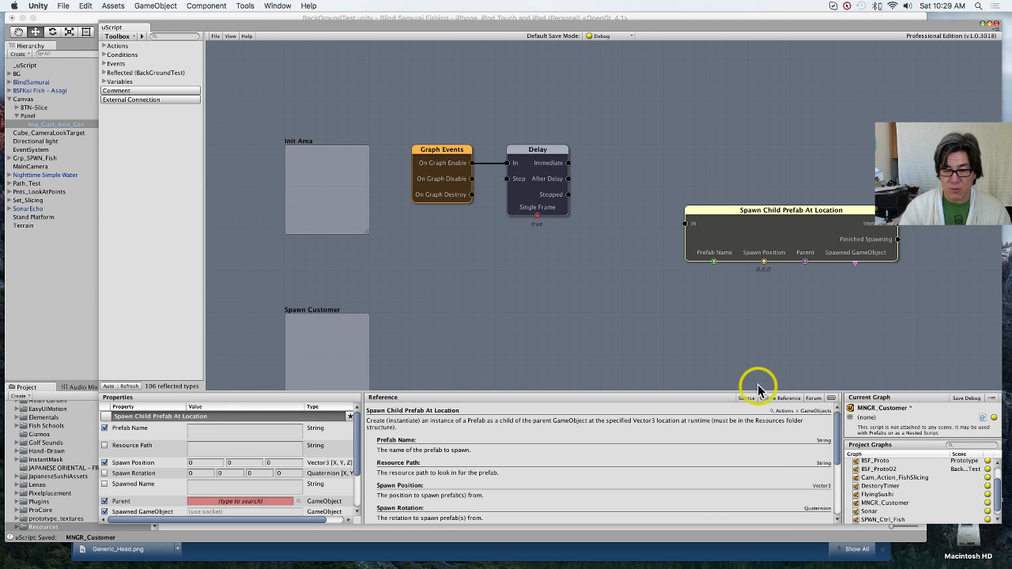
drag(714, 219, 699, 171)
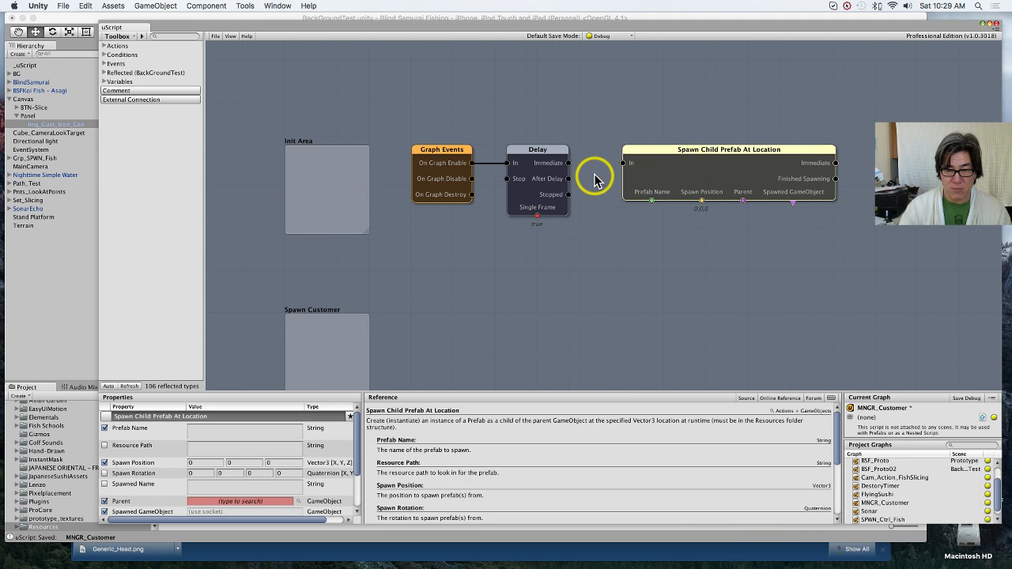
drag(569, 178, 624, 164)
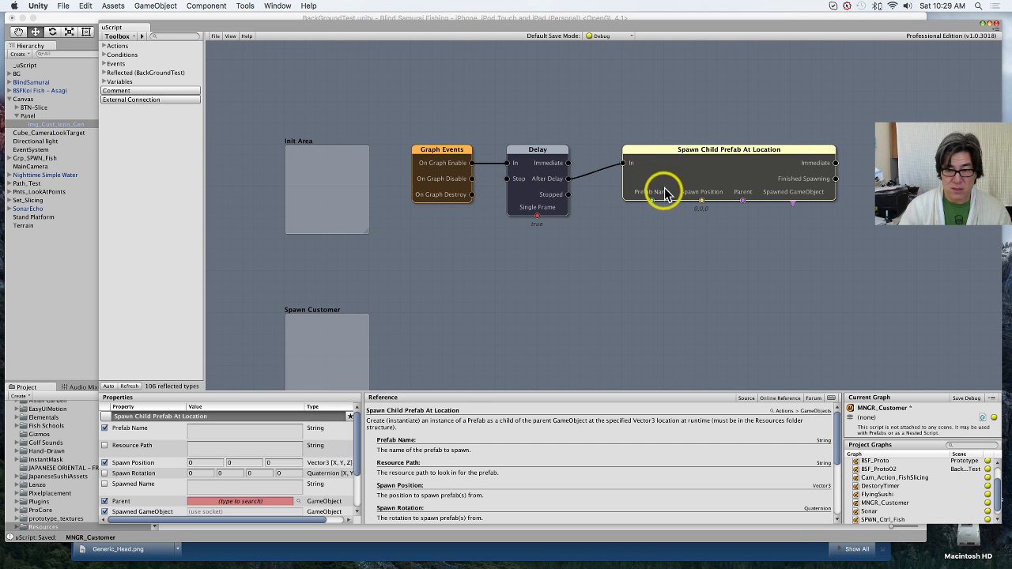
Step: Copy the name of the Img_Cust_Icon_Gen prefab from the Resources folder in the main Unity editor and return to the uScript graph
click(59, 342)
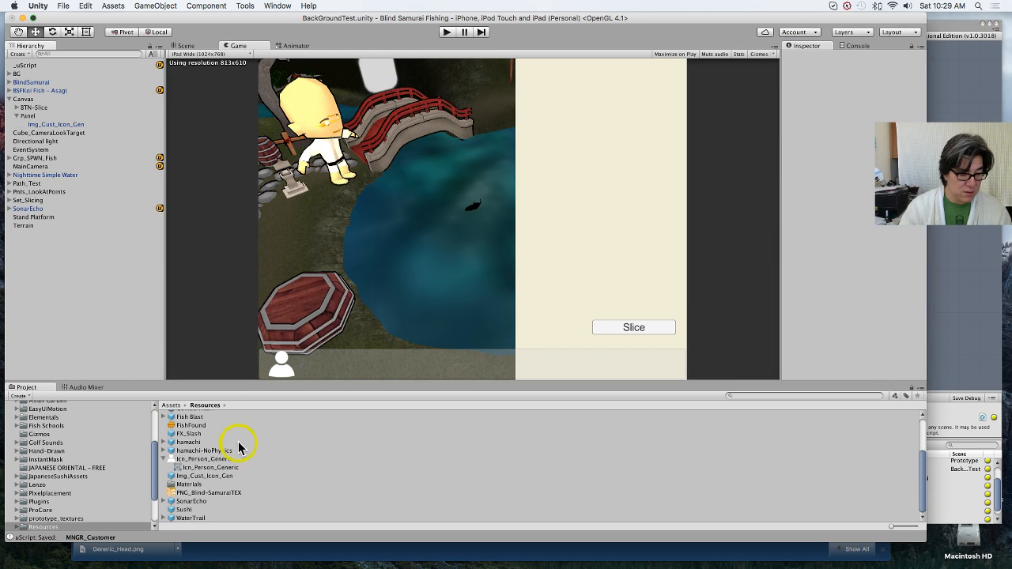
click(207, 476)
click(226, 478)
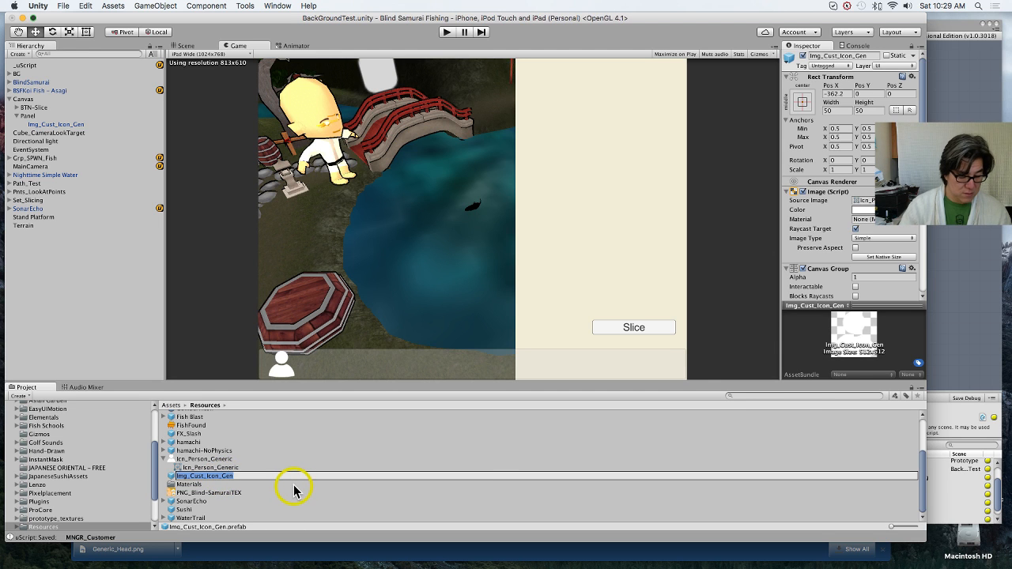
key(super+c)
click(949, 321)
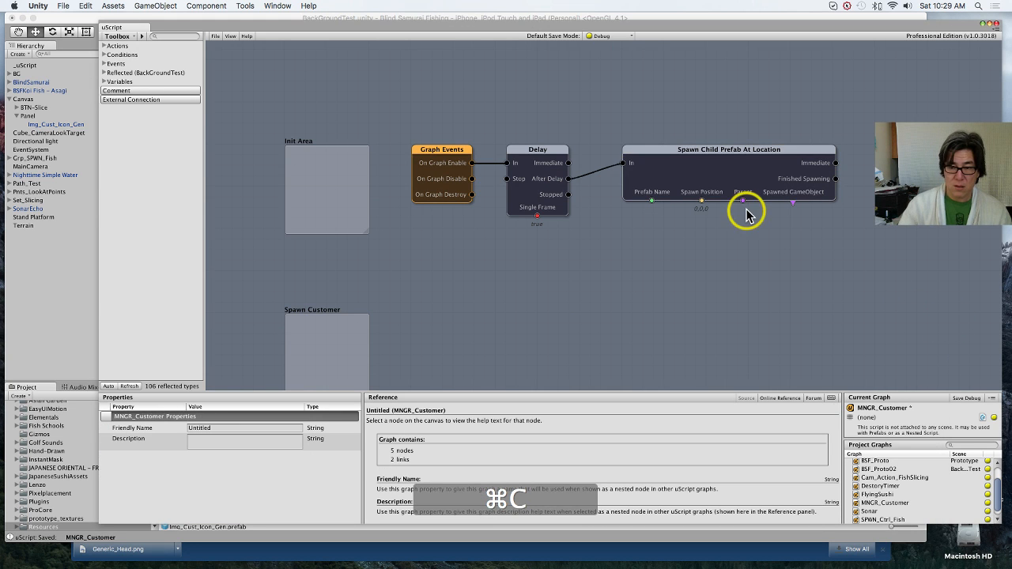
Step: Add a String variable linked to the spawn node's Prefab Name and set its value to Img_Cust_Icon_Gen
right_click(641, 250)
mouse_move(649, 251)
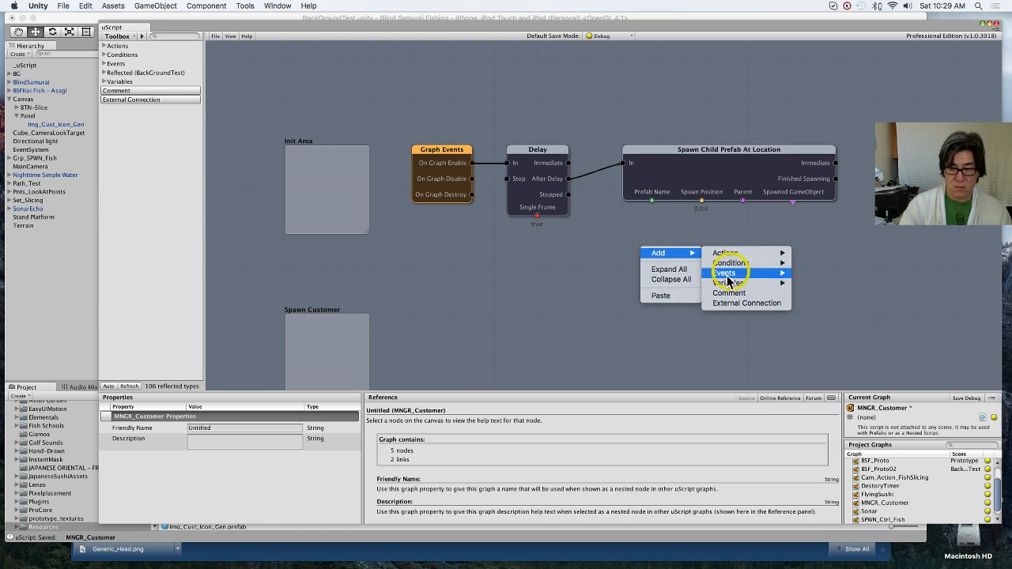
mouse_move(783, 282)
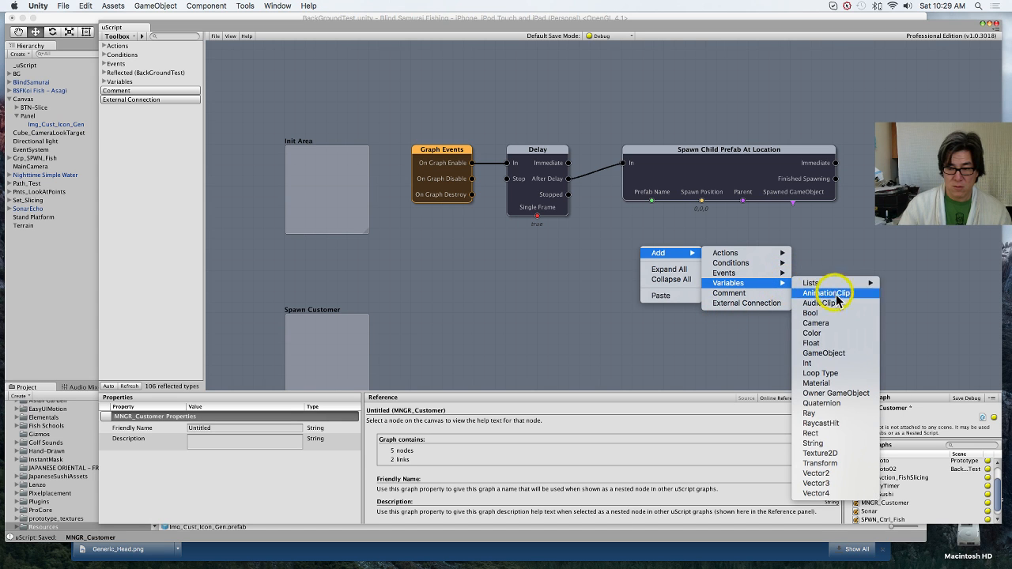
click(852, 445)
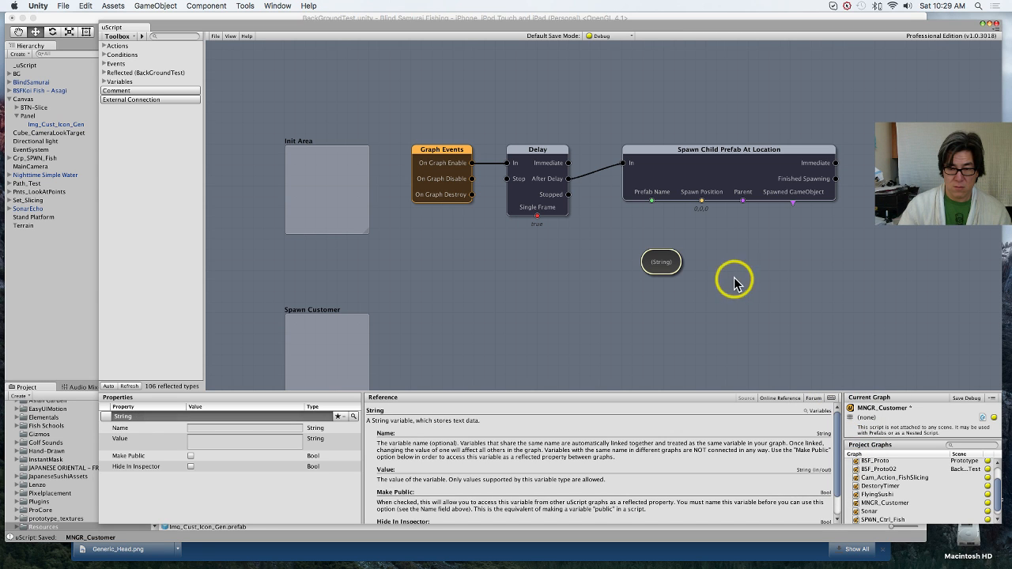
drag(651, 201, 640, 231)
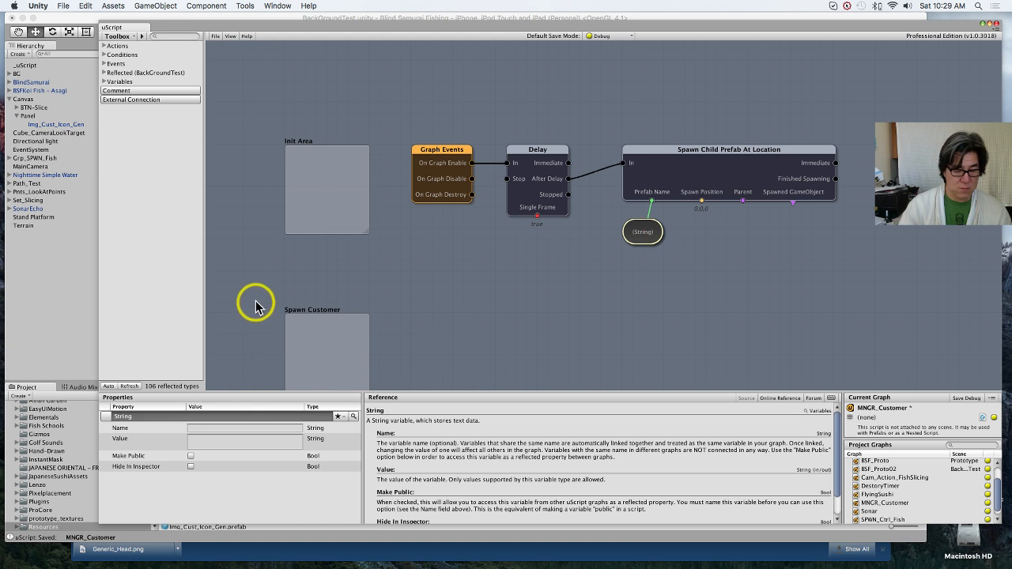
click(229, 439)
key(super+v)
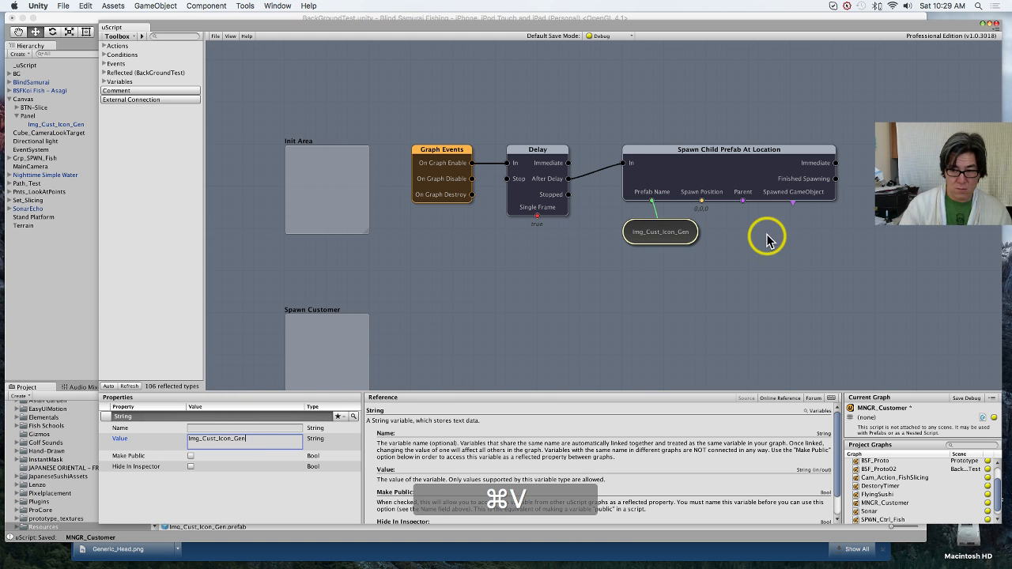
Step: Hide the Spawn Position socket on the Spawn Child Prefab At Location node
click(716, 176)
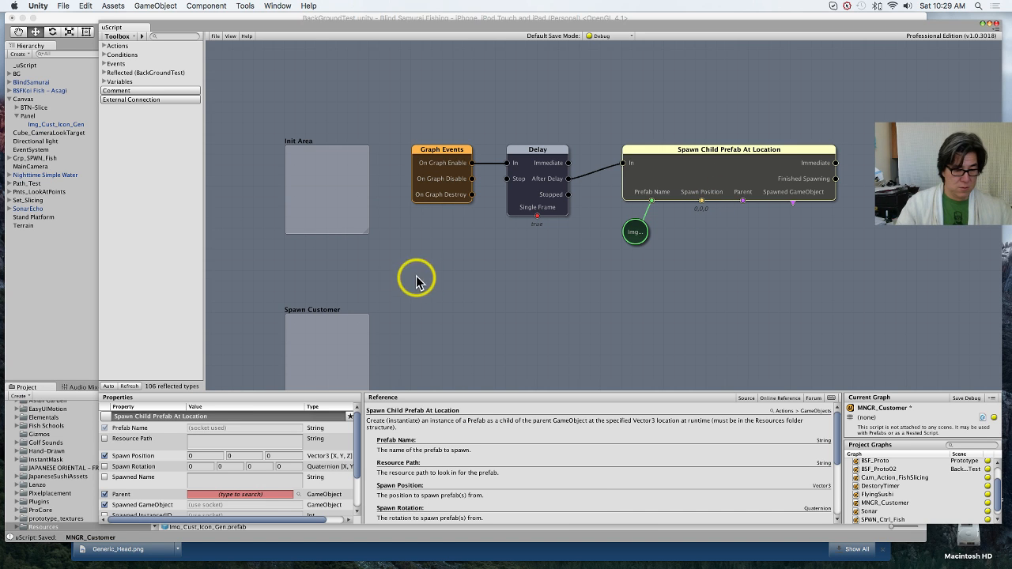
click(106, 456)
scroll(143, 470, down, 2)
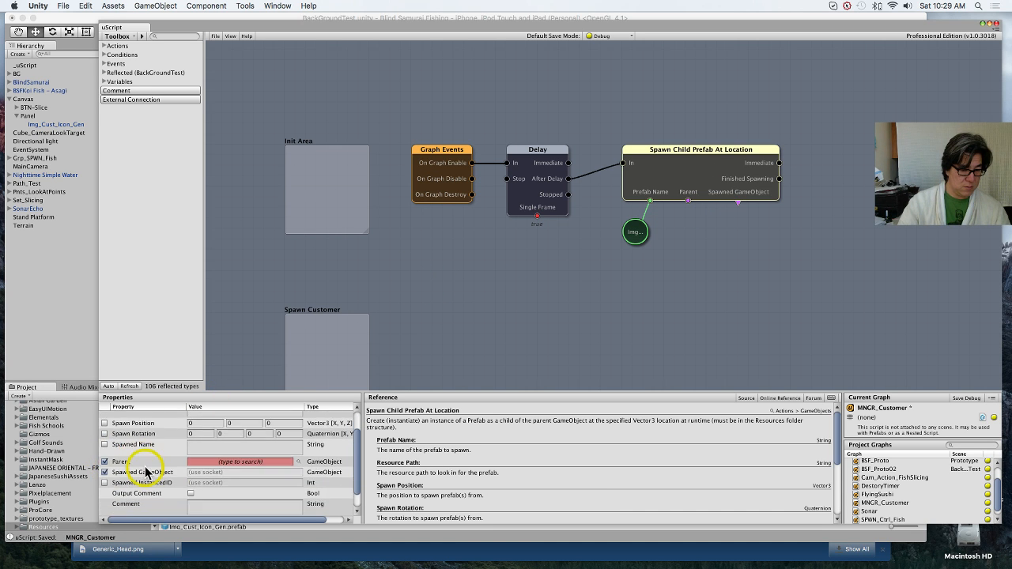
scroll(146, 473, down, 2)
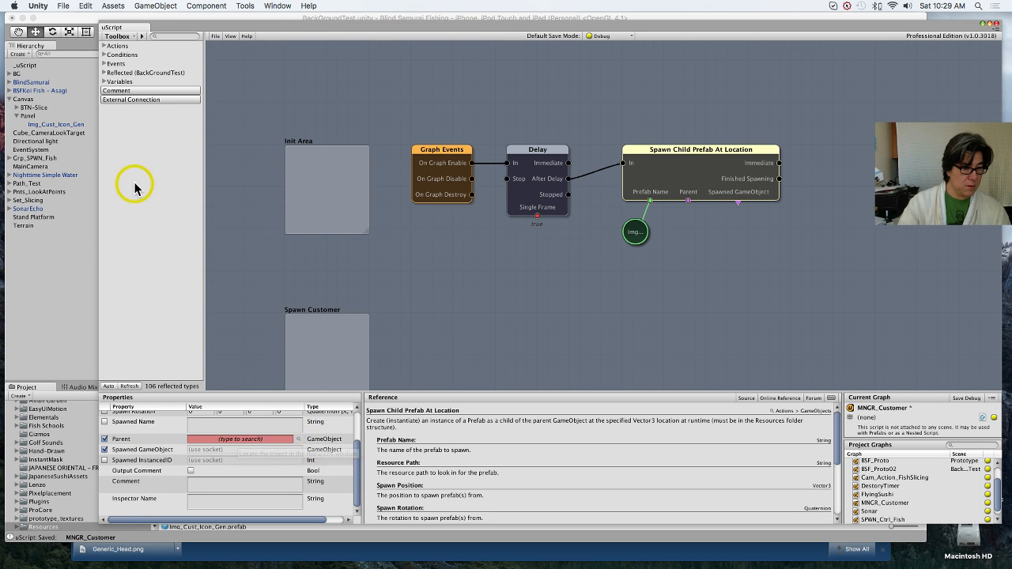
Step: Switch to the main Unity editor and rename the Canvas's Panel object as Pnl_Queue
click(57, 116)
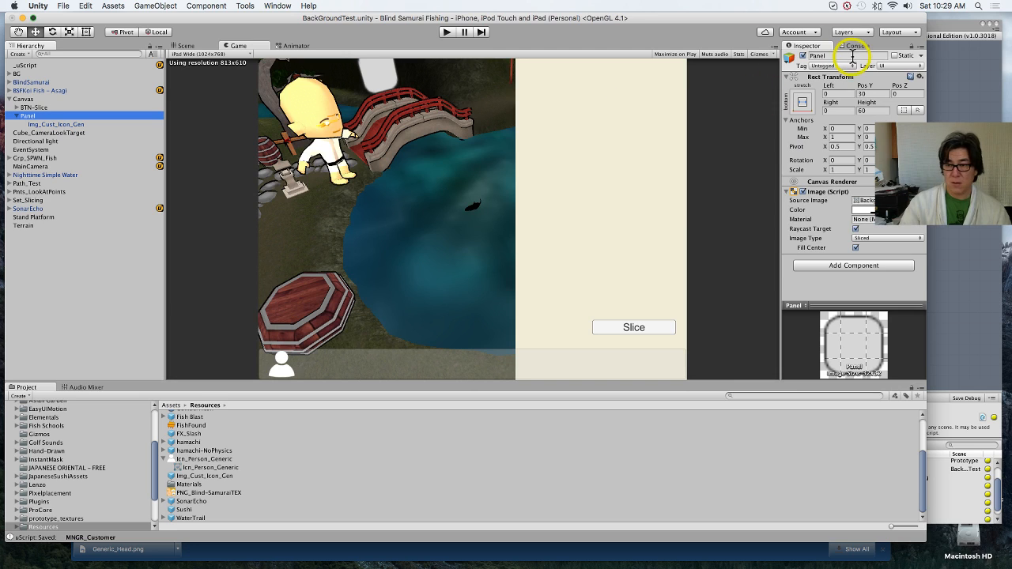
click(852, 56)
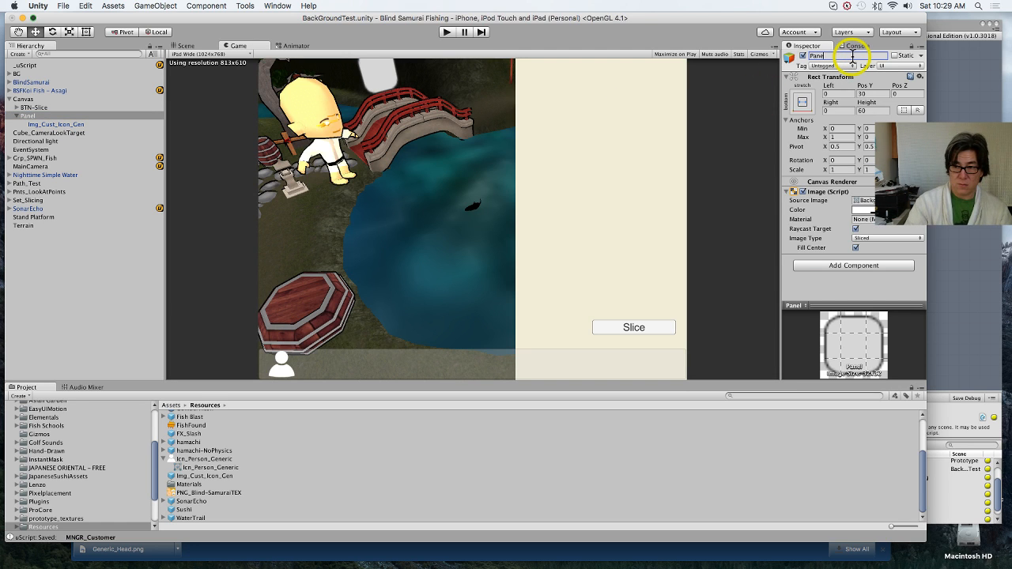
key(shift)
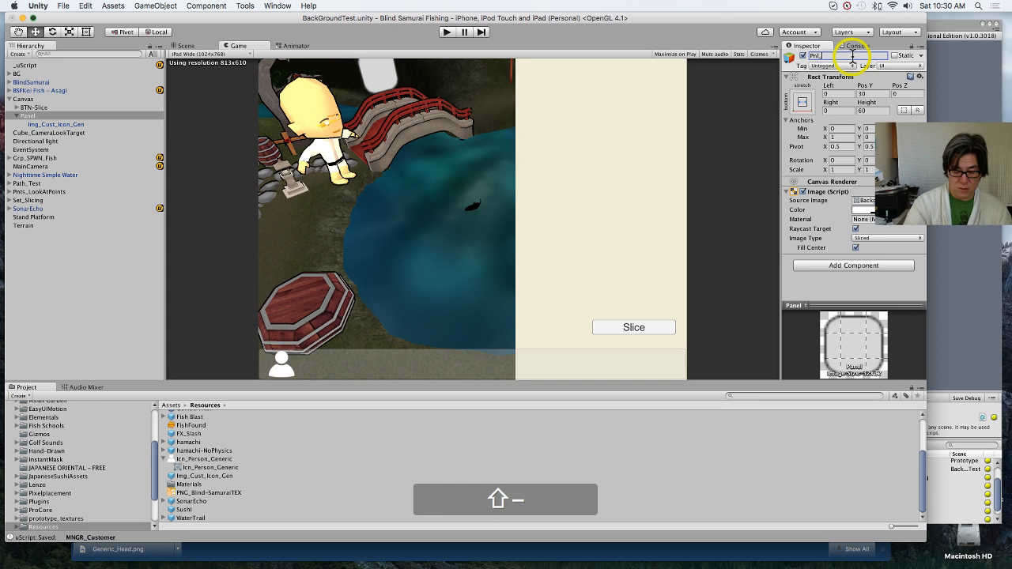
text(Pnl_Queue)
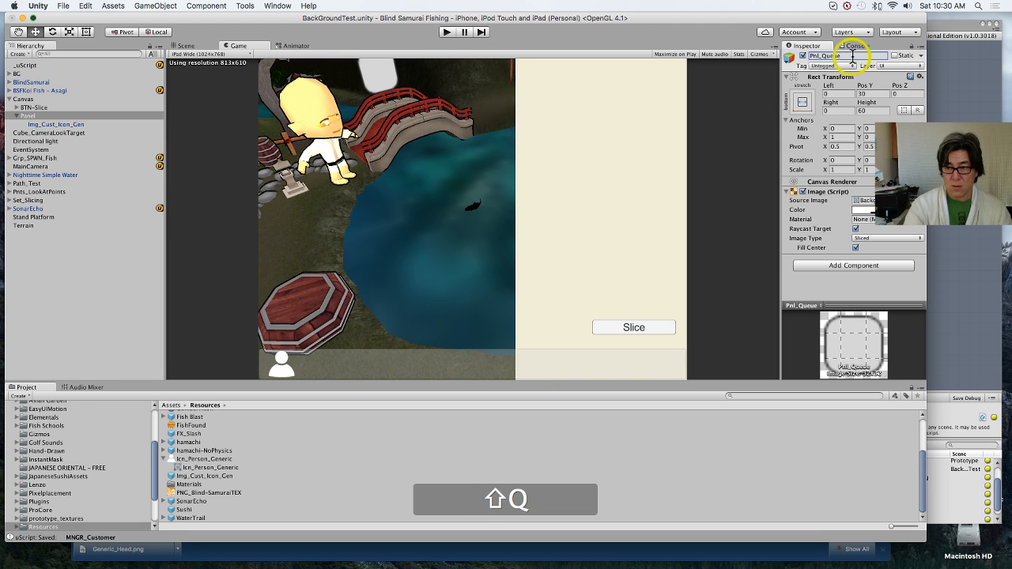
key(Return)
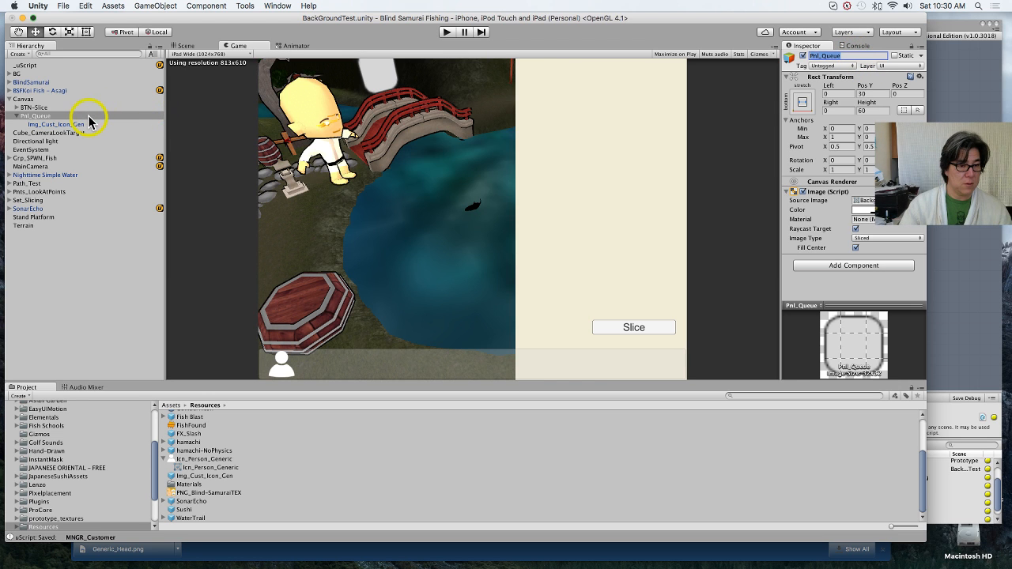
Step: Place Pnl_Queue in the uScript graph as a GameObject variable and link it to the spawn node's Parent socket
drag(89, 116, 952, 290)
drag(735, 247, 705, 234)
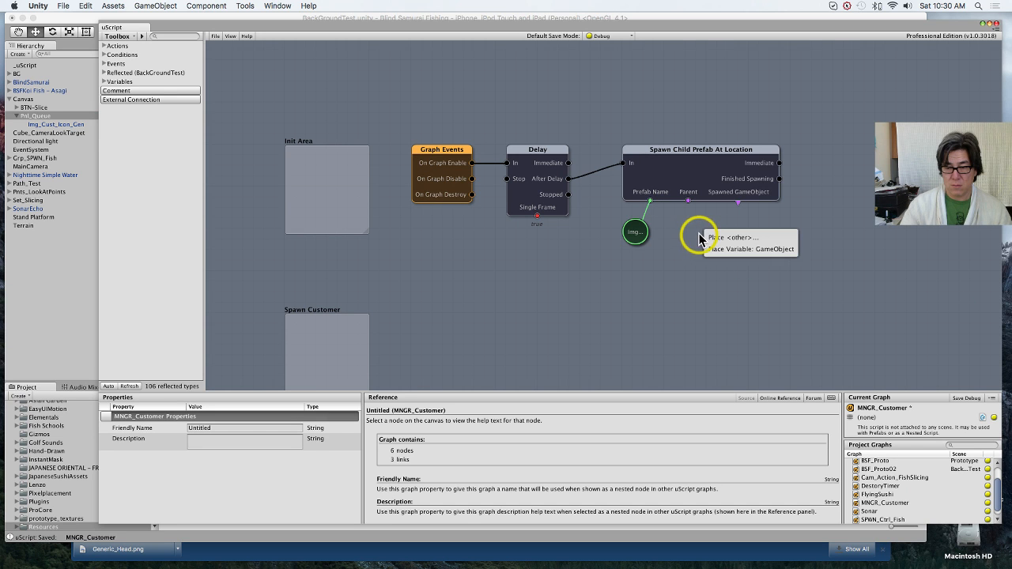
click(763, 251)
drag(688, 206, 690, 231)
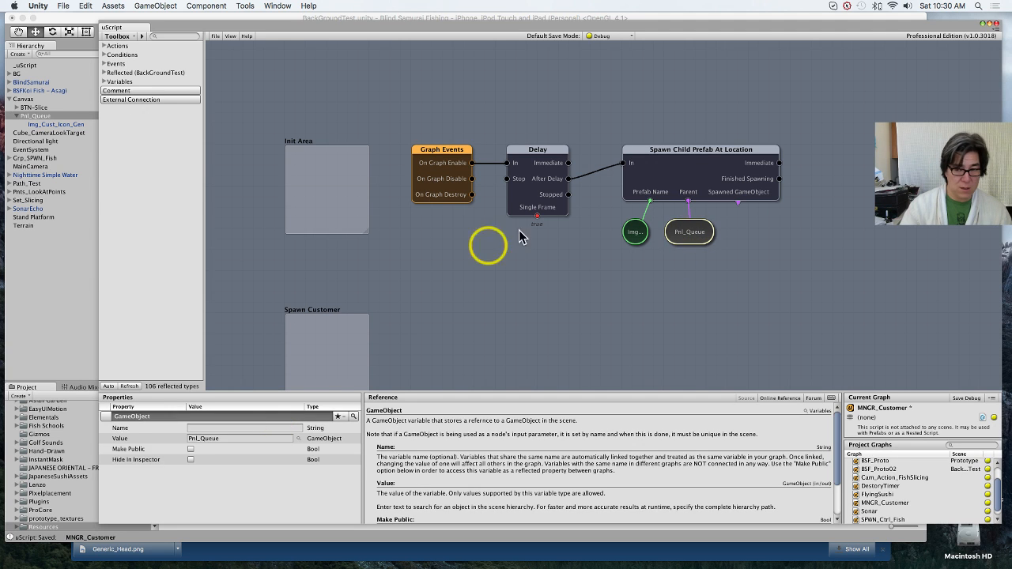
Step: Review the properties of the Spawn Child Prefab At Location node
click(677, 151)
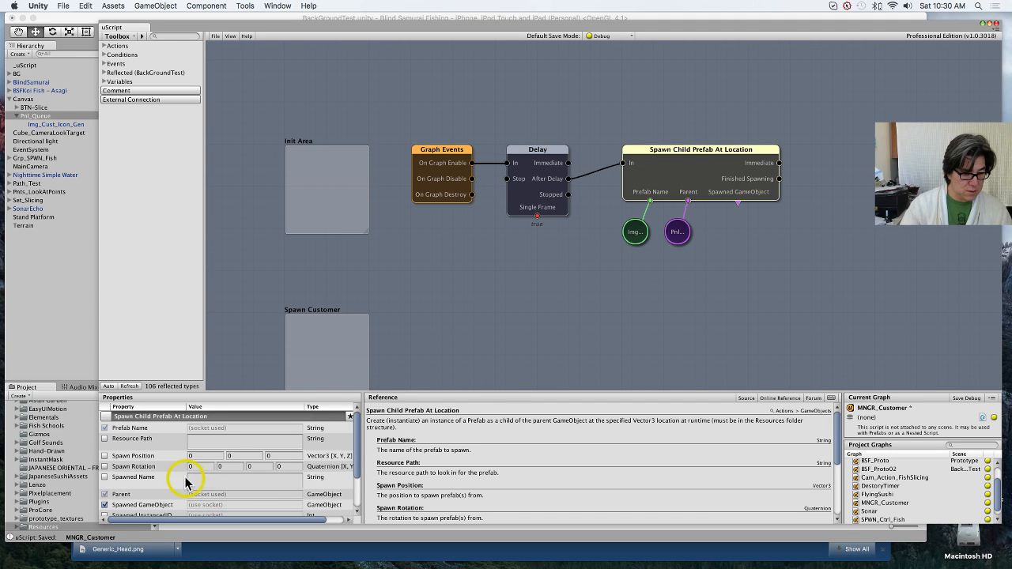
scroll(186, 483, down, 3)
scroll(186, 483, down, 2)
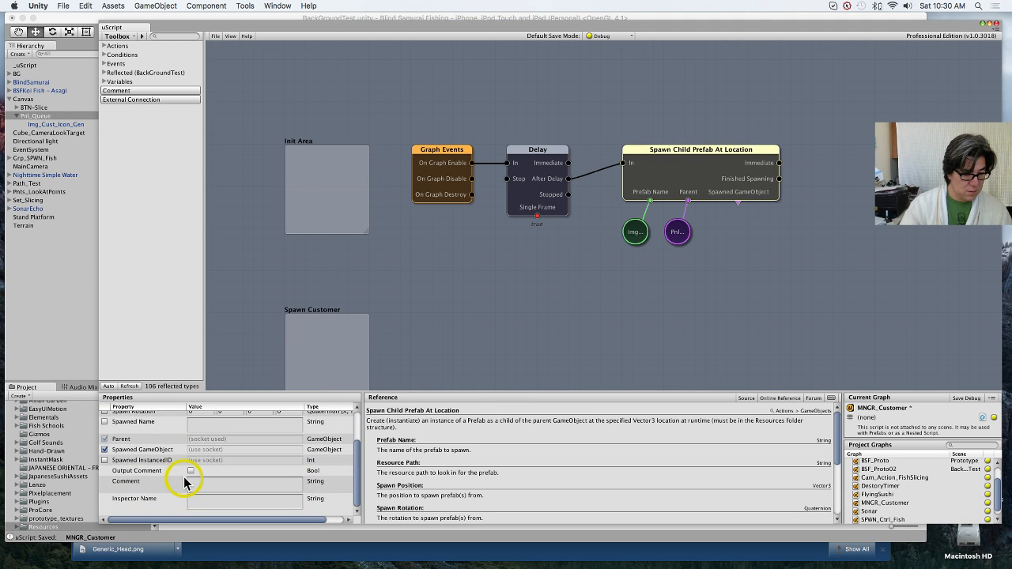
click(738, 177)
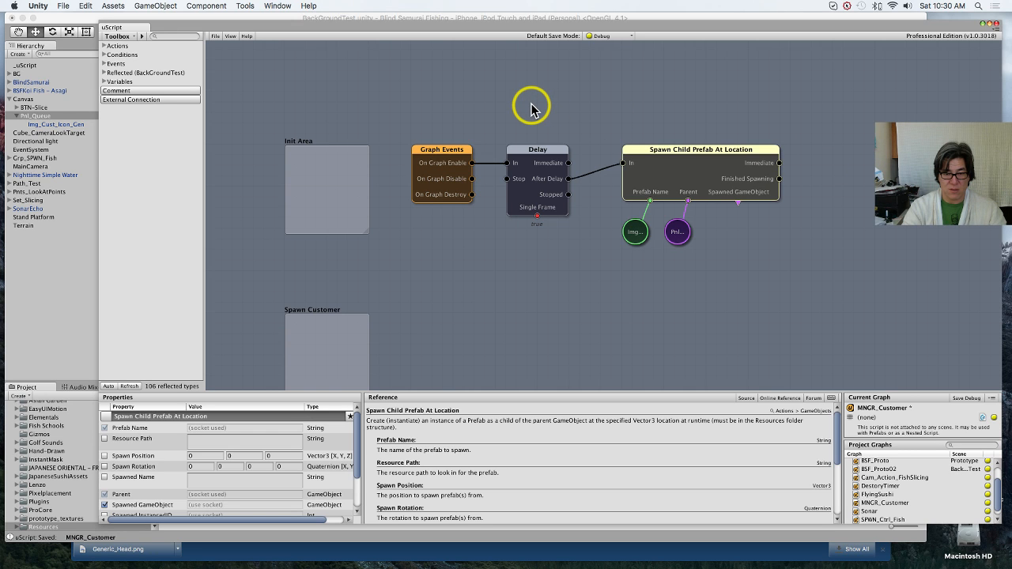
Step: Shift the spawn node and its variables away from the Delay node and delete the link from After Delay to the spawn node's In socket
click(603, 173)
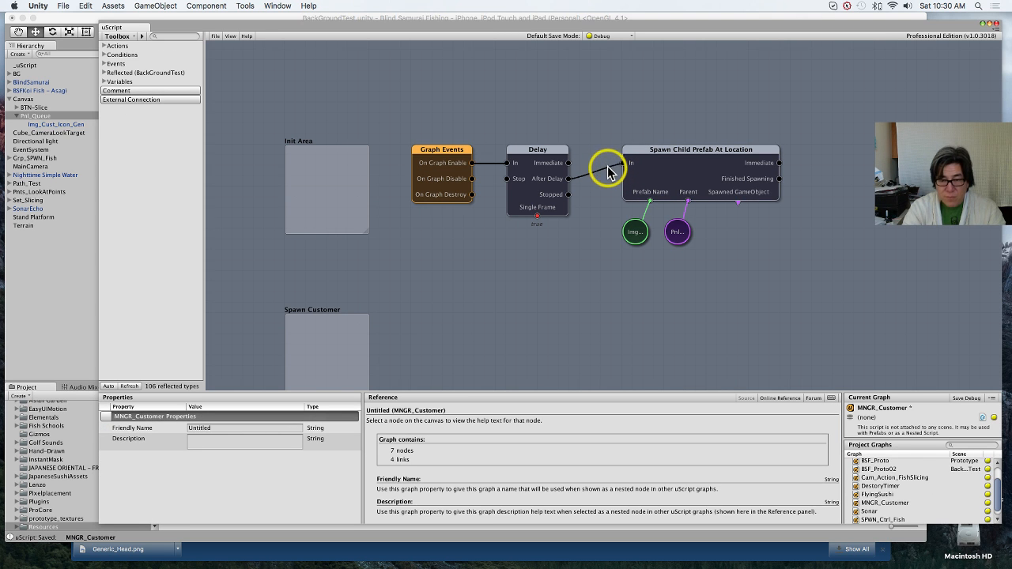
mouse_move(590, 166)
mouse_down()
mouse_move(599, 174)
mouse_move(617, 162)
mouse_up()
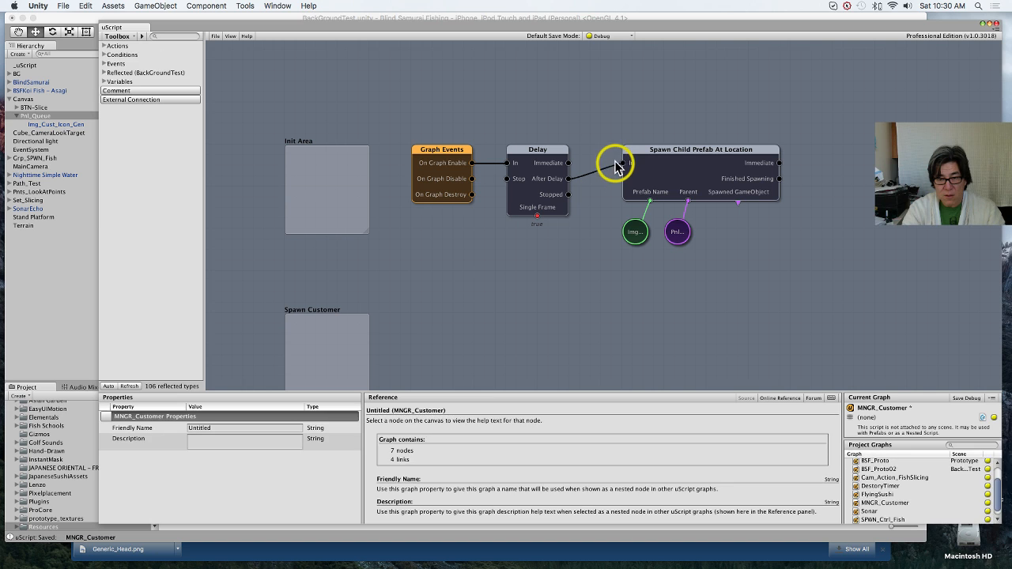
click(608, 164)
click(608, 165)
click(597, 173)
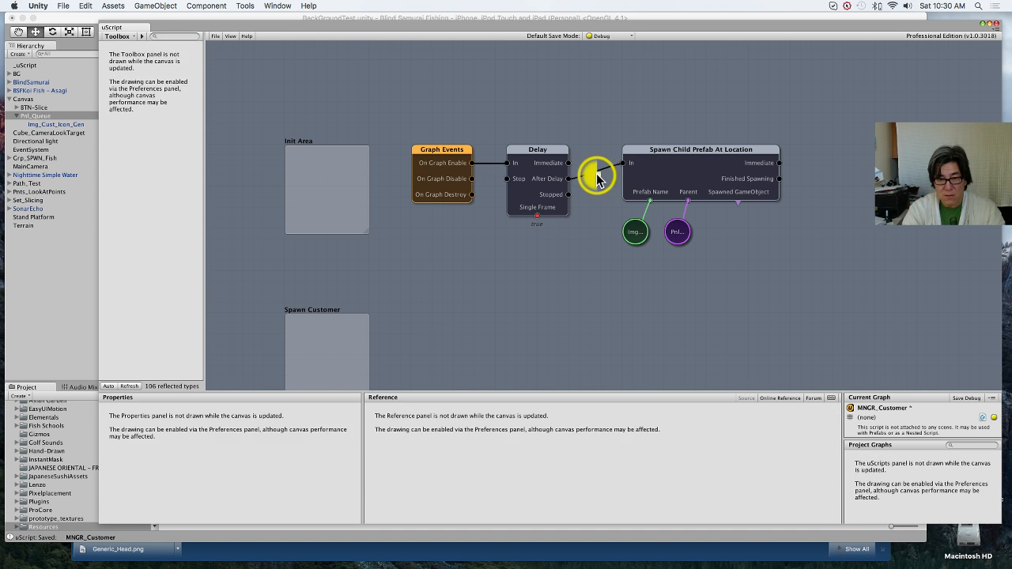
click(582, 172)
click(578, 176)
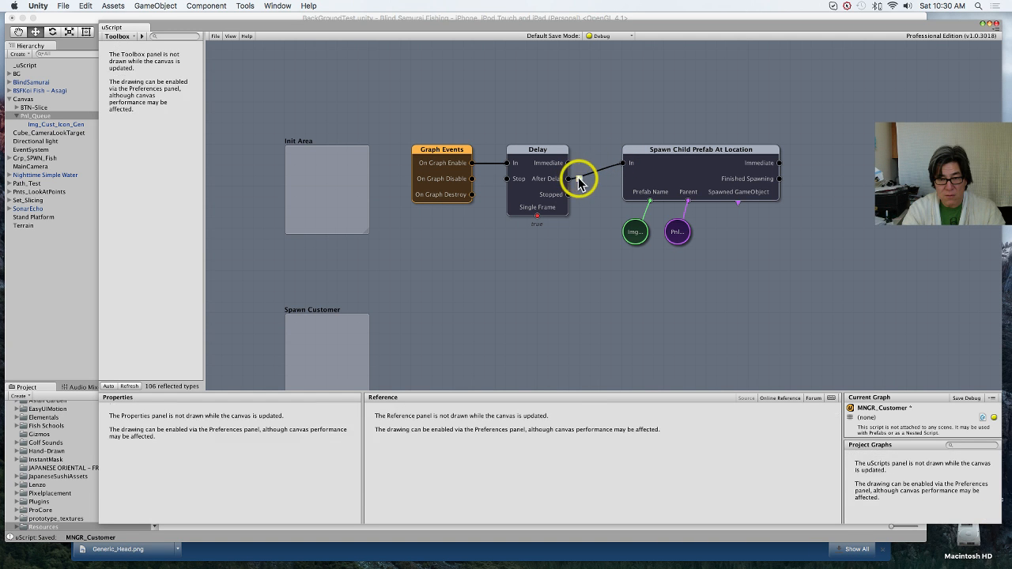
click(579, 177)
click(583, 177)
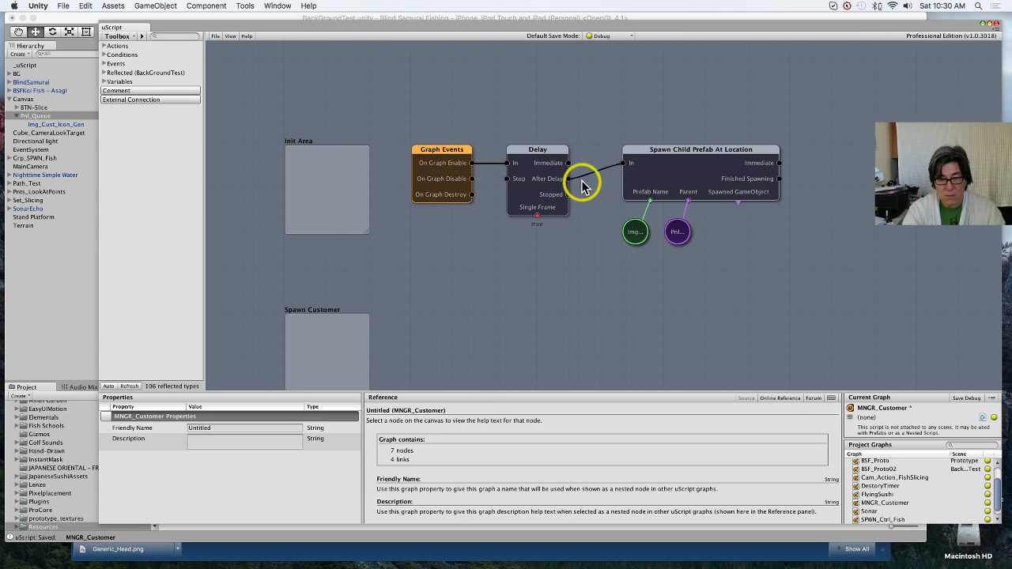
drag(620, 131, 712, 234)
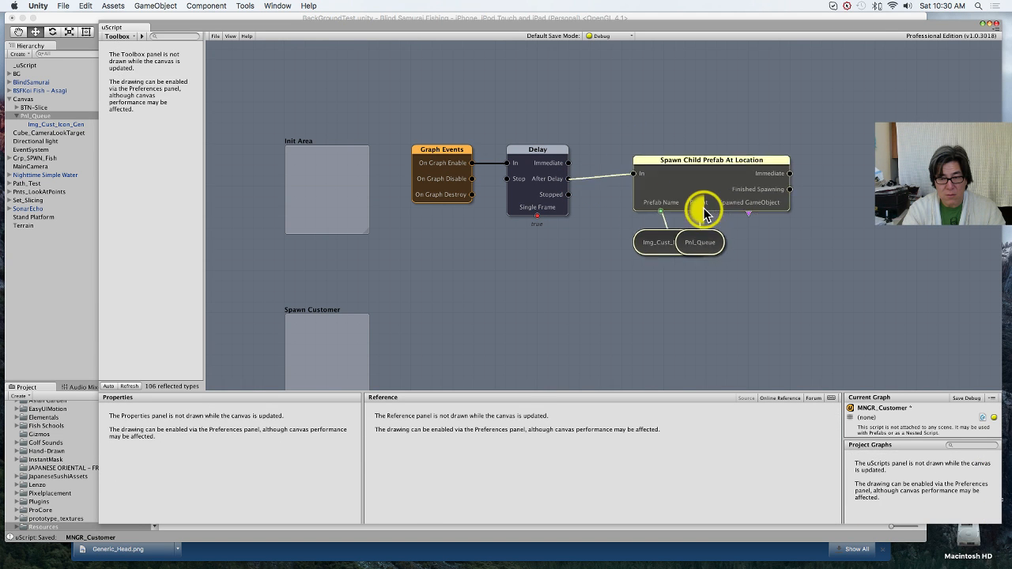
click(631, 220)
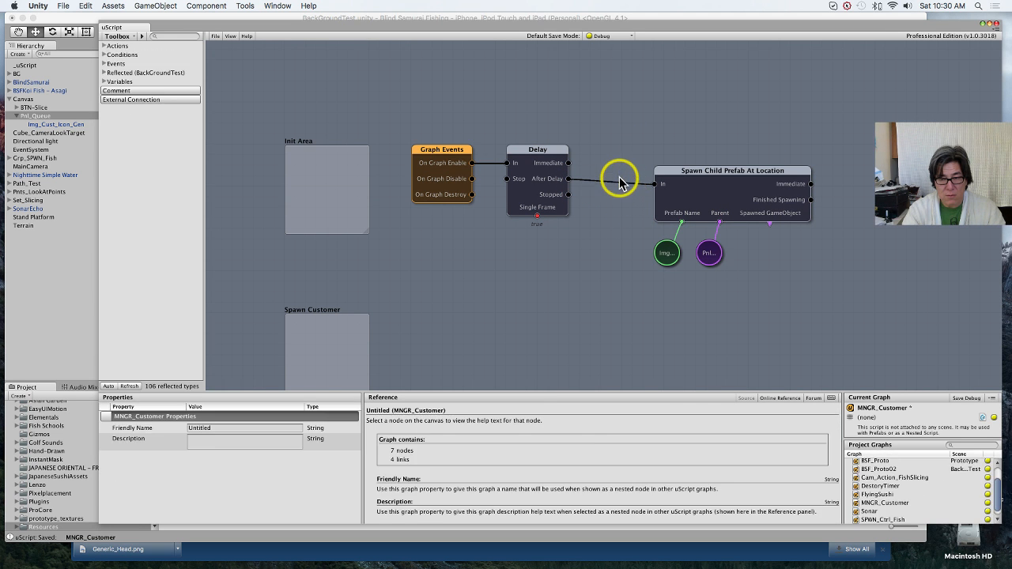
click(654, 187)
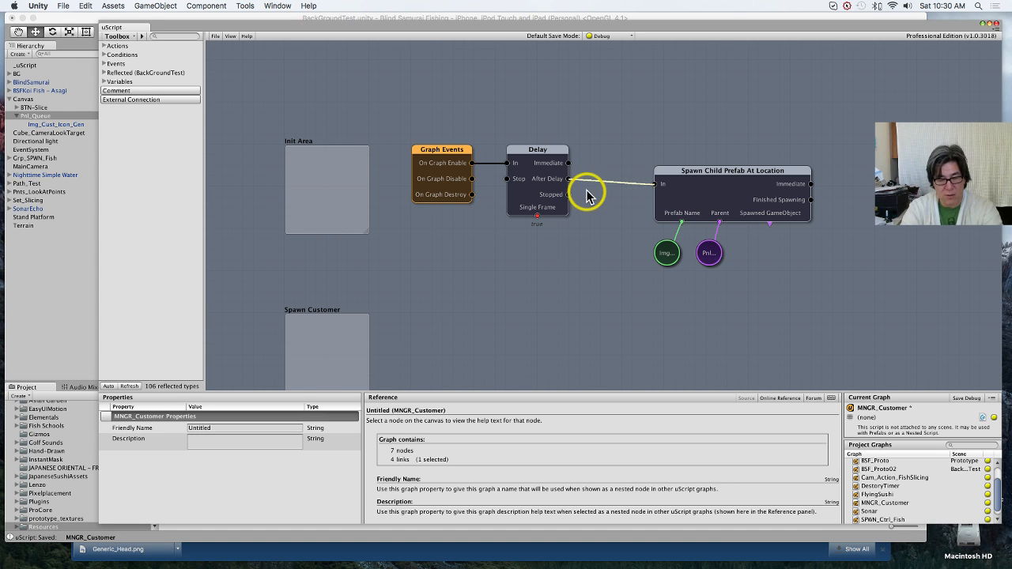
key(Delete)
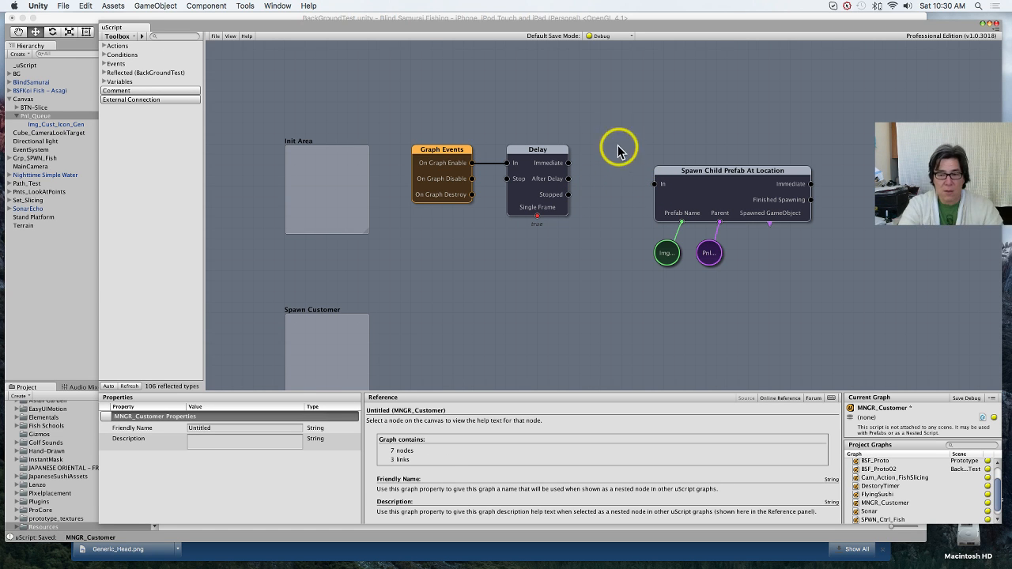
Step: Add an Input Events node beside the Spawn Customer comment and move the spawn node with its variables into the same row
middle_drag(468, 327, 486, 254)
right_click(465, 262)
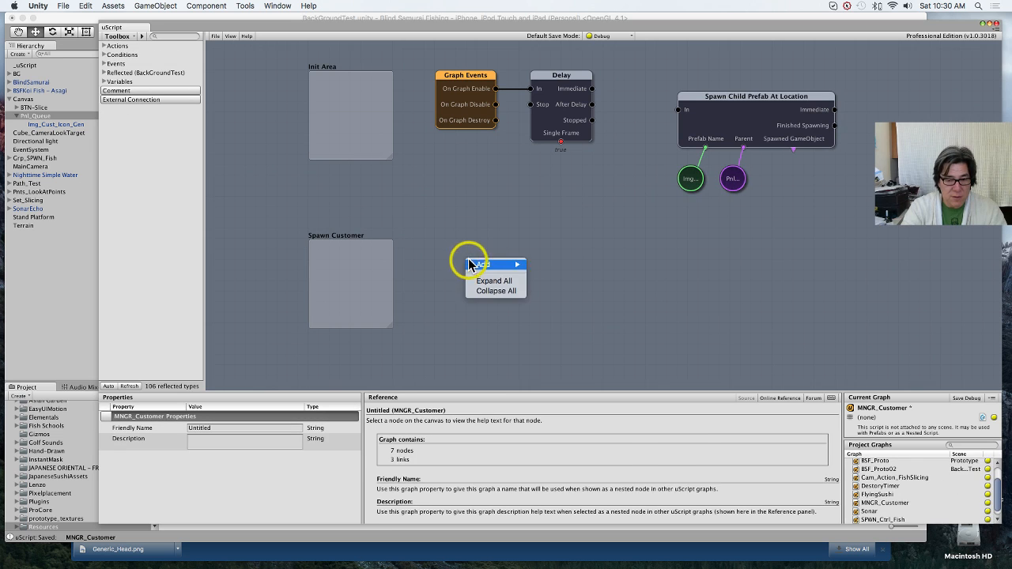
mouse_move(516, 264)
mouse_move(558, 286)
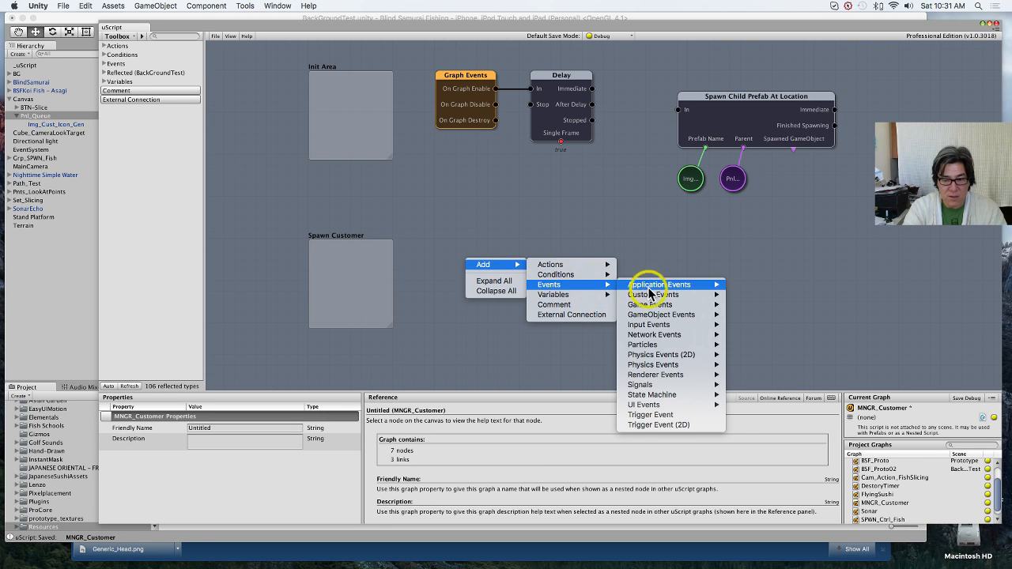
mouse_move(676, 401)
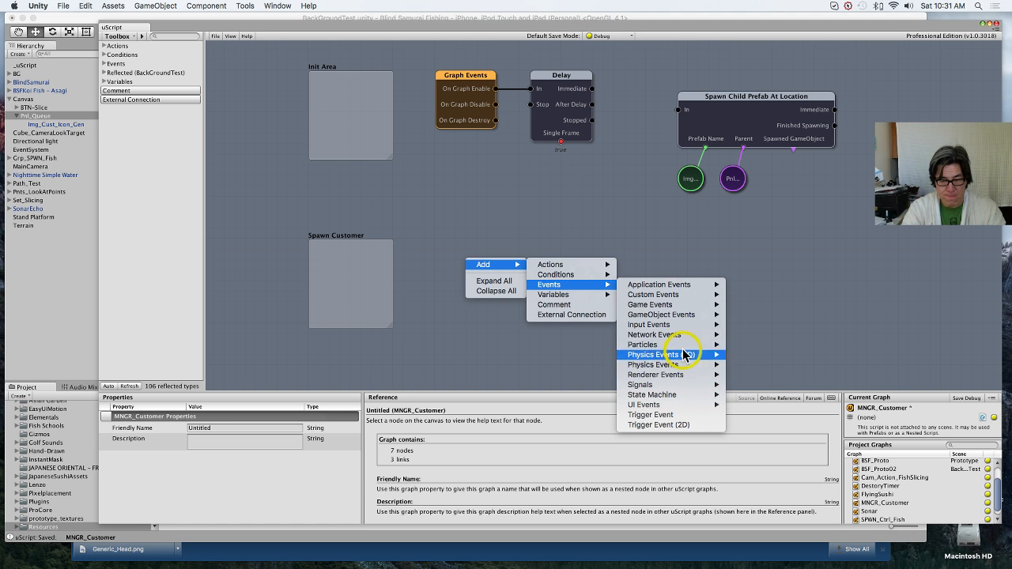
mouse_move(682, 326)
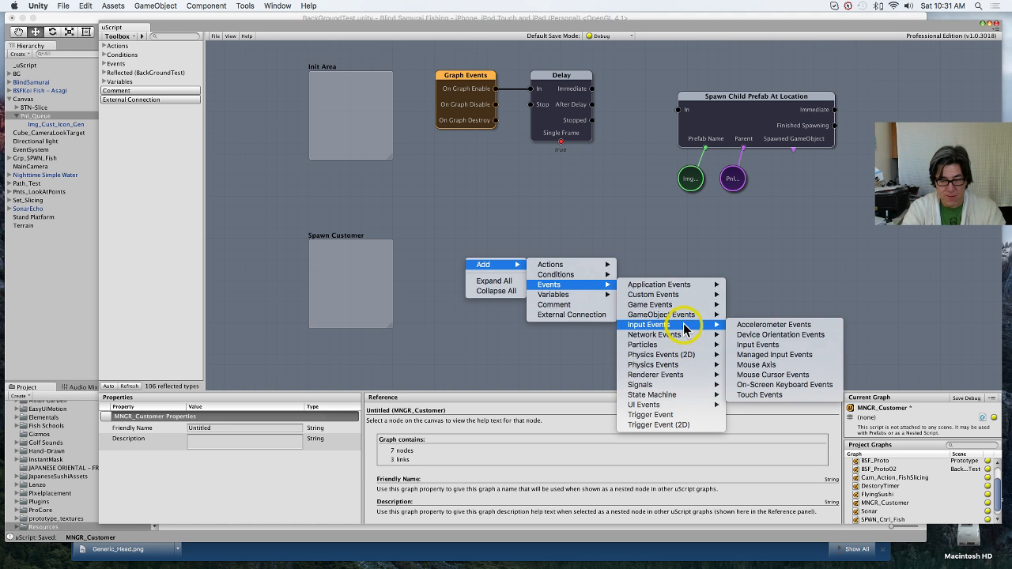
click(800, 344)
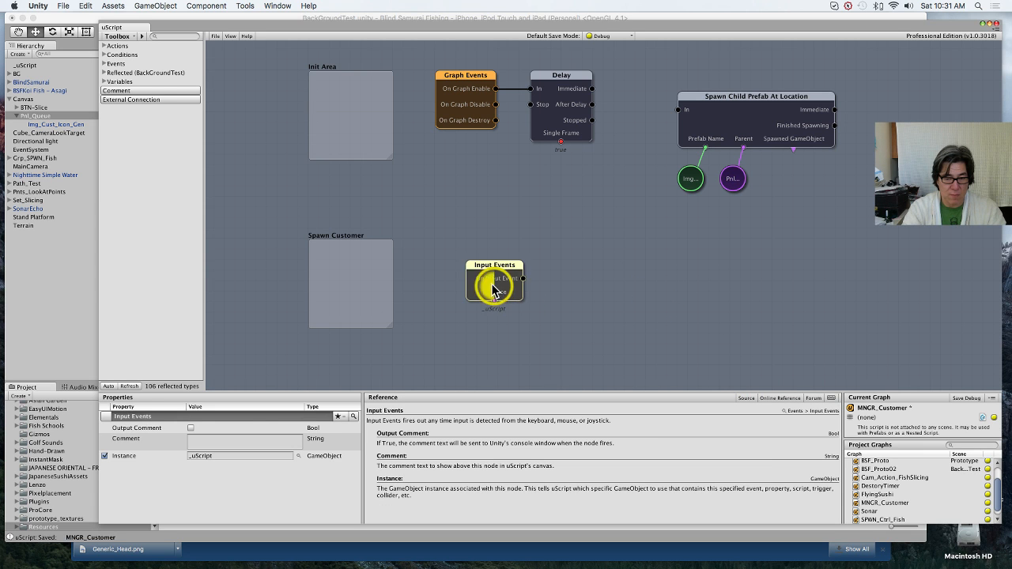
drag(492, 279, 457, 265)
drag(666, 88, 776, 183)
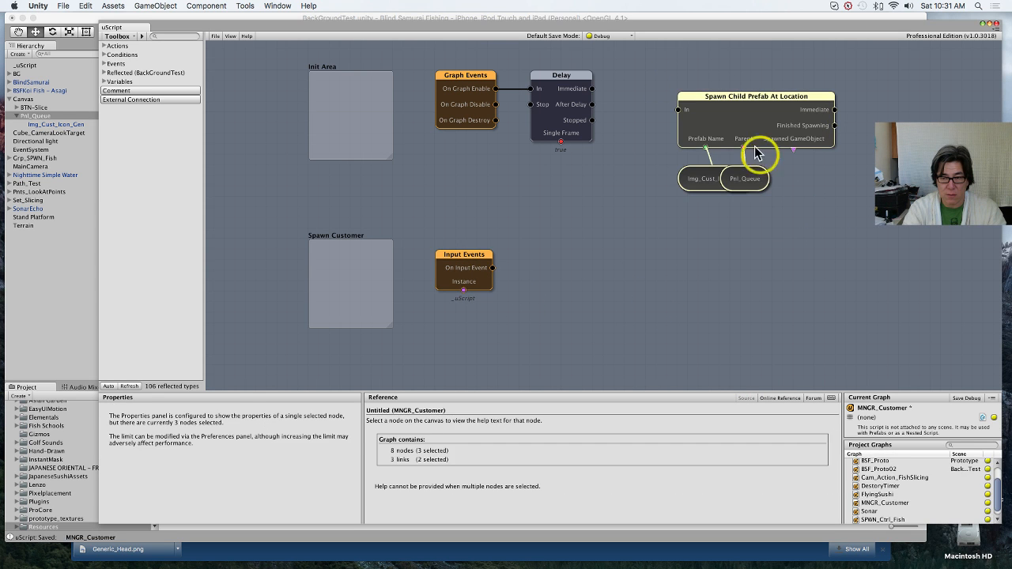
drag(740, 129, 709, 285)
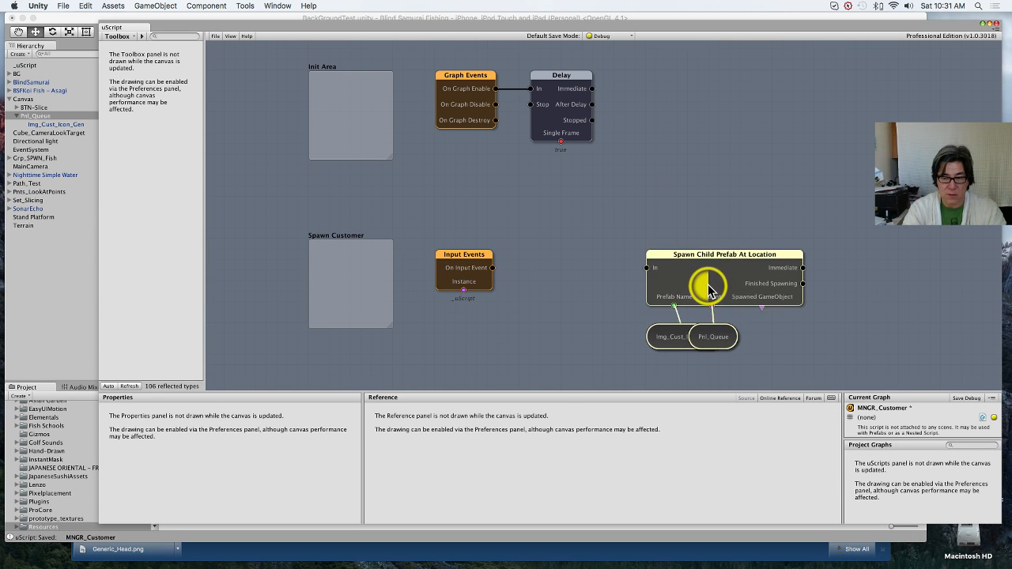
Step: Add an Input Events Filter node, linking On Input Event to its In socket and its Input Down to the spawn node's In socket
click(526, 272)
right_click(528, 273)
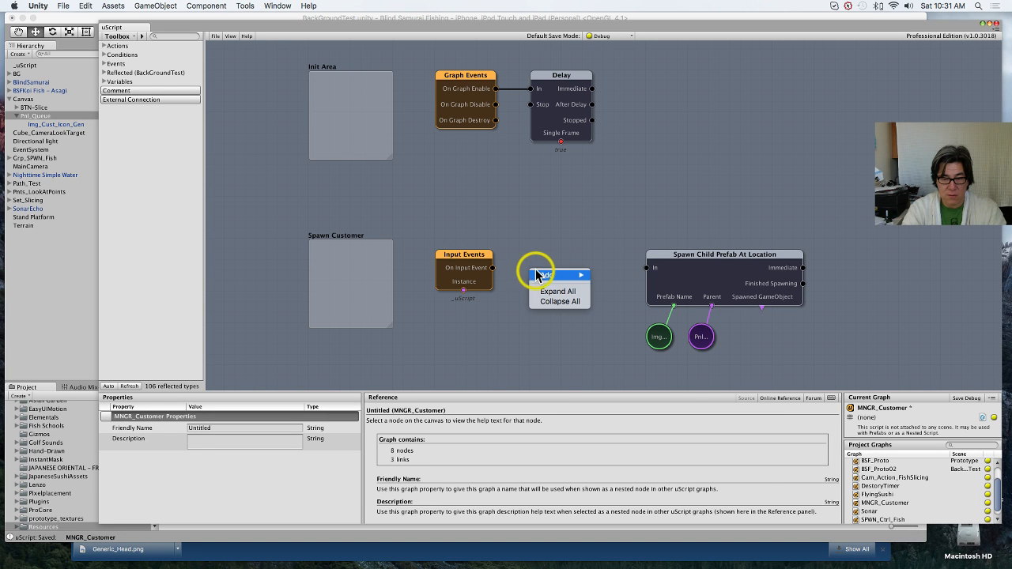
mouse_move(613, 276)
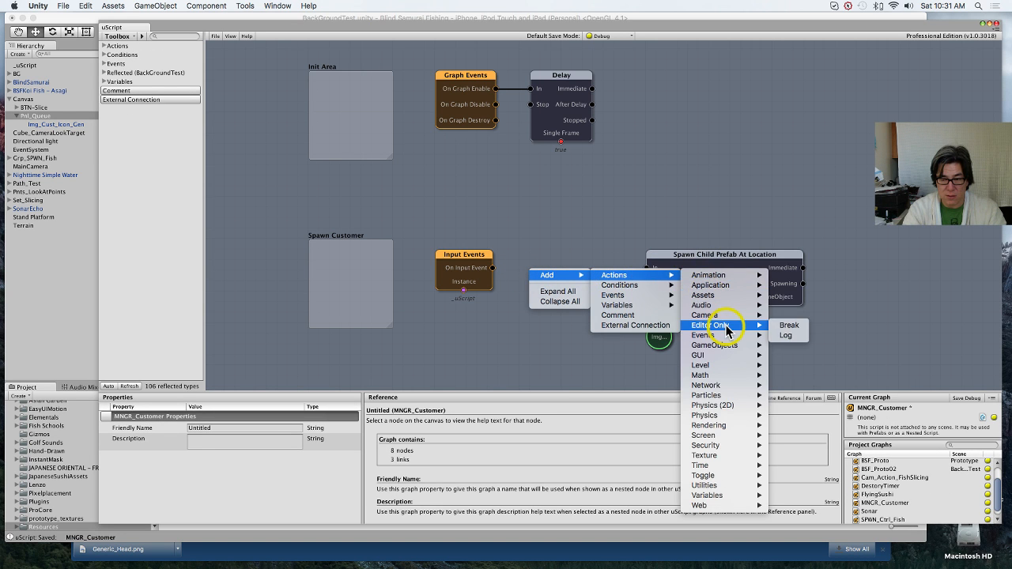
mouse_move(671, 290)
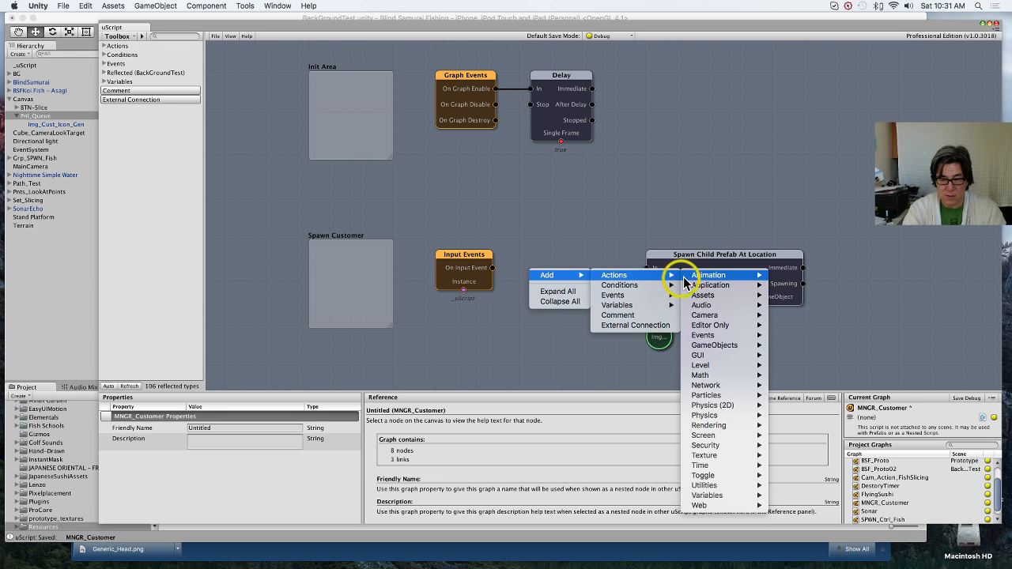
mouse_move(719, 337)
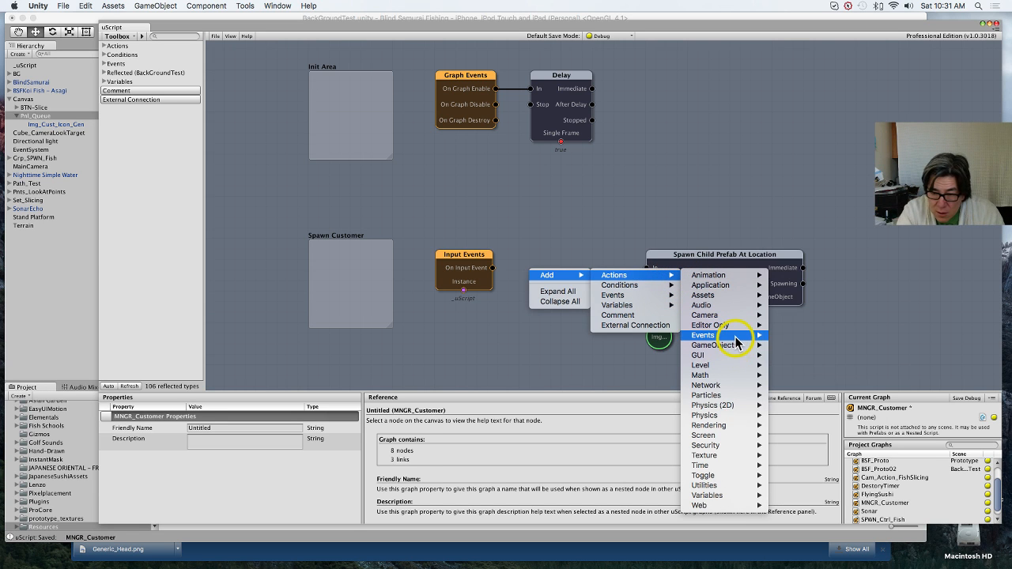
mouse_move(792, 349)
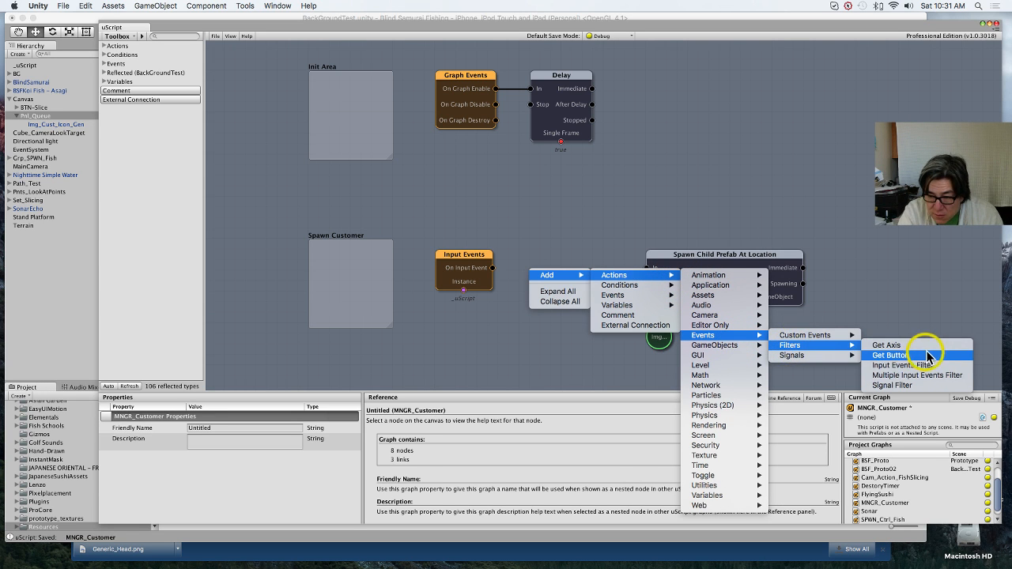
click(910, 366)
drag(555, 299, 554, 274)
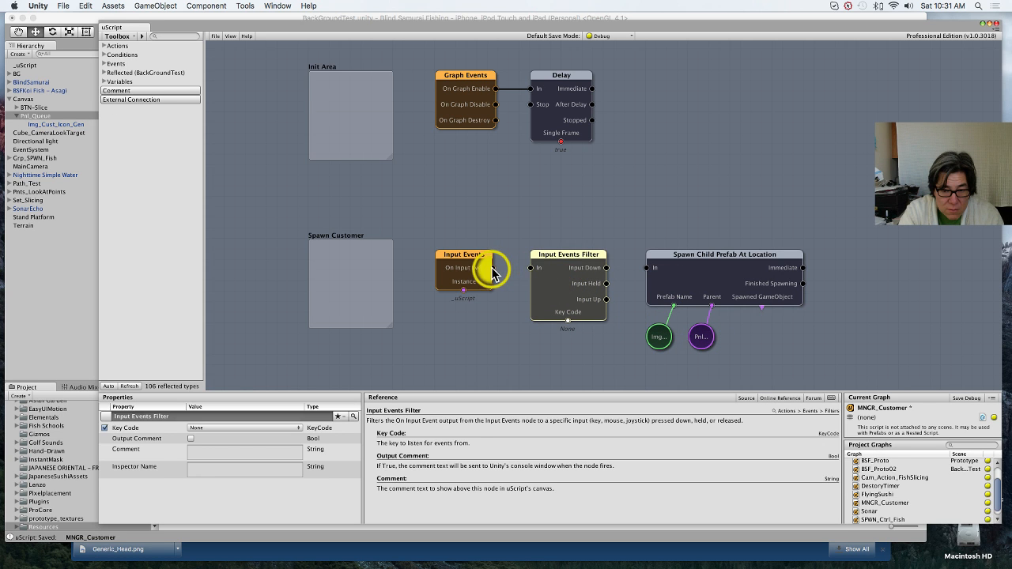
drag(491, 267, 531, 271)
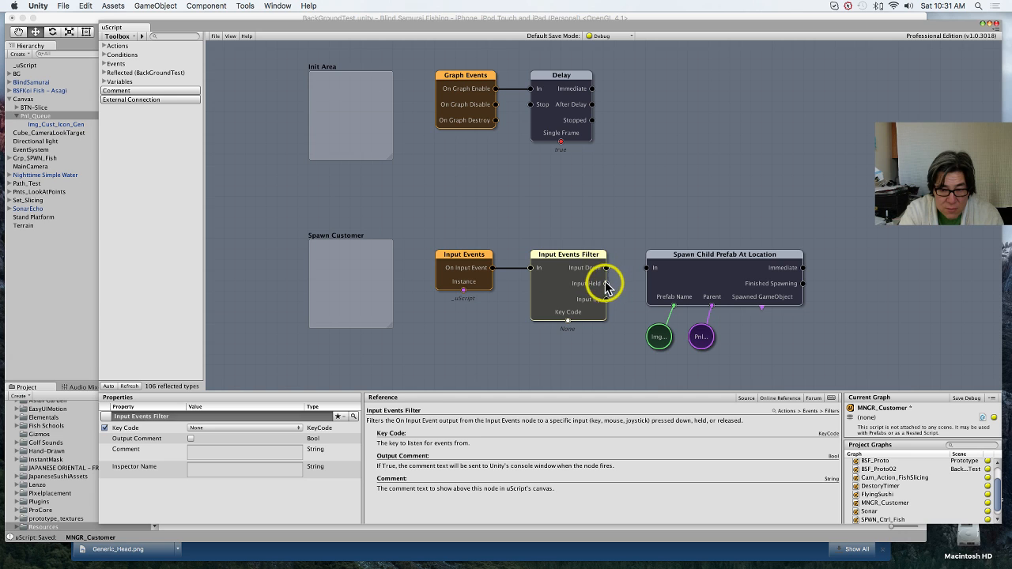
drag(606, 268, 644, 273)
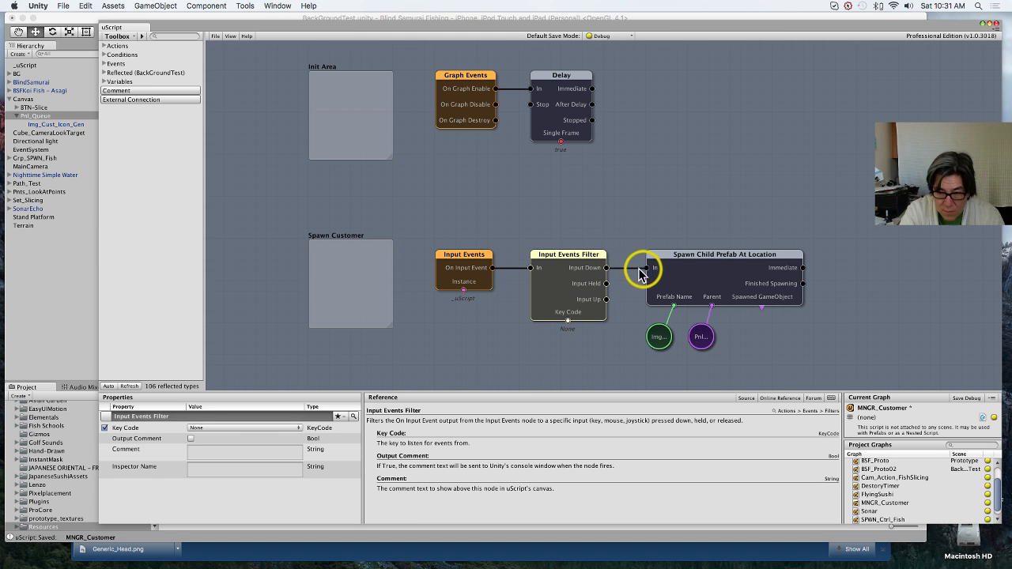
Step: Set the Input Events Filter node's Key Code to Slash
click(270, 432)
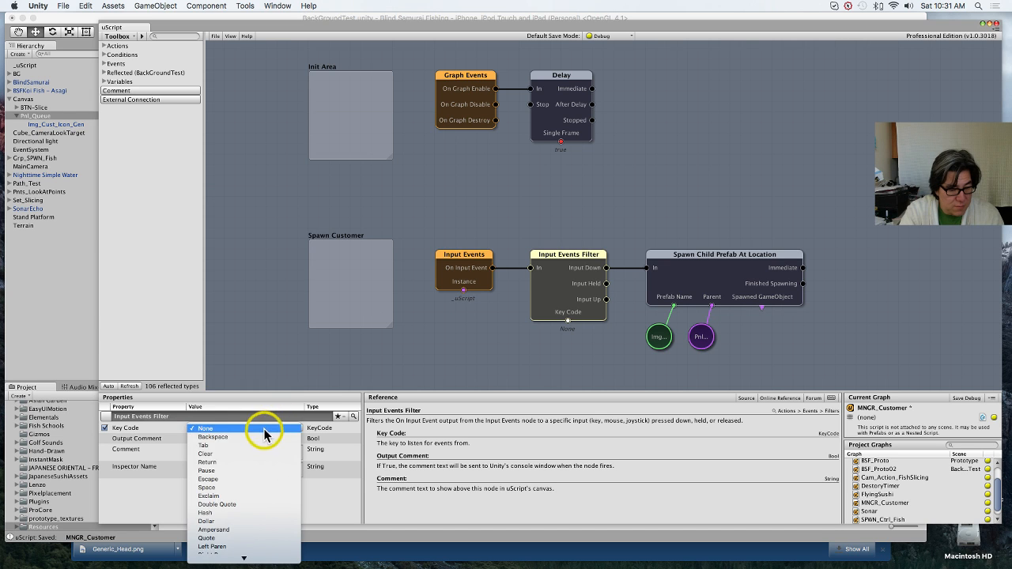
scroll(253, 497, down, 2)
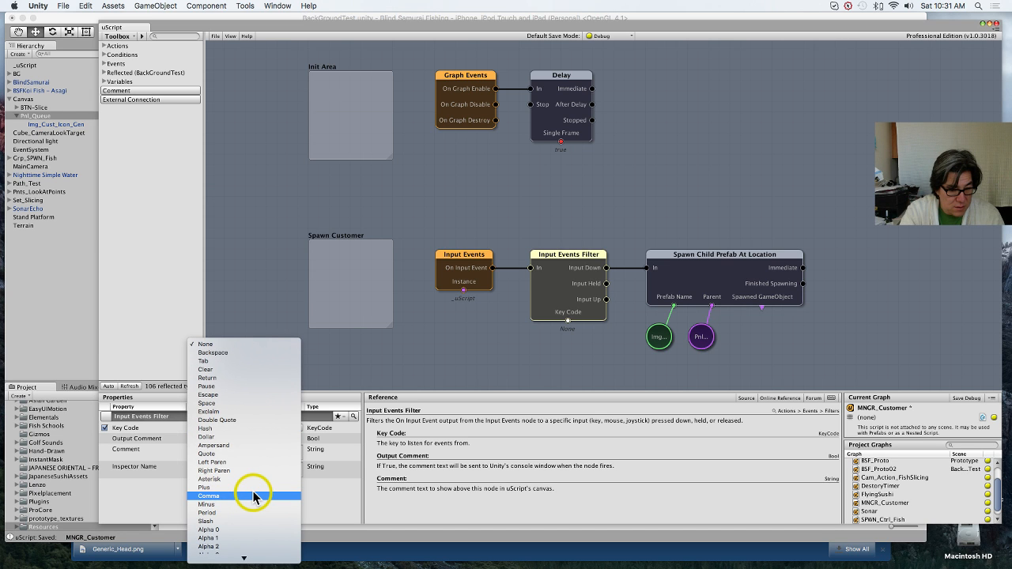
scroll(255, 497, down, 1)
scroll(253, 498, down, 1)
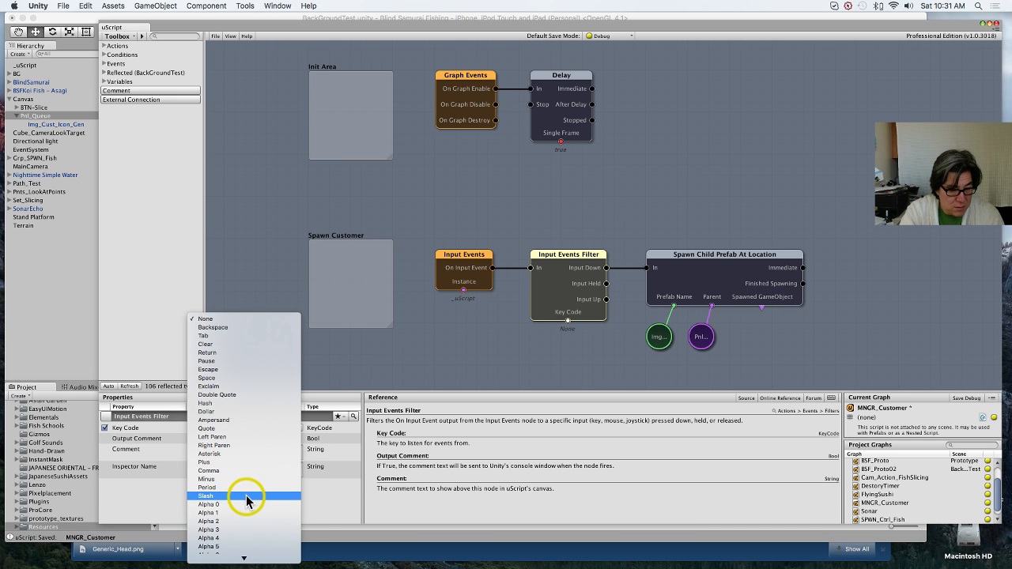
click(247, 497)
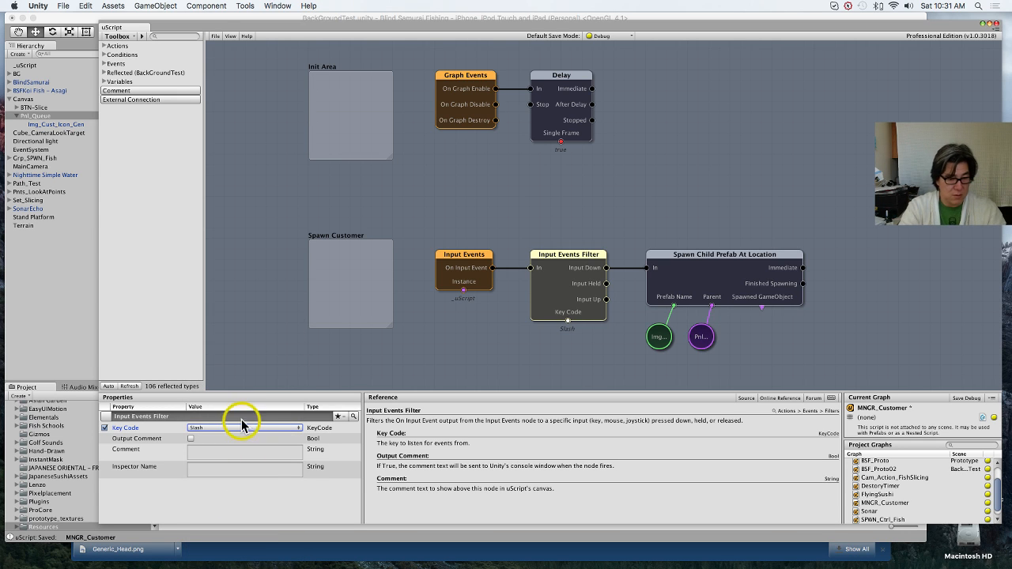
Step: Save the MNGR_Customer graph in debug mode and start play mode in the main Unity editor
click(216, 36)
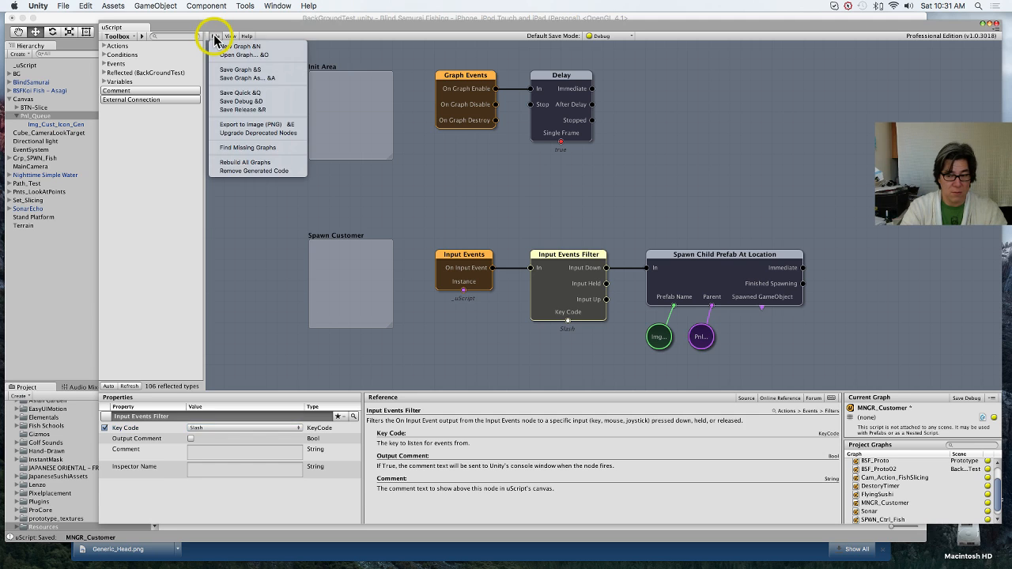
click(253, 101)
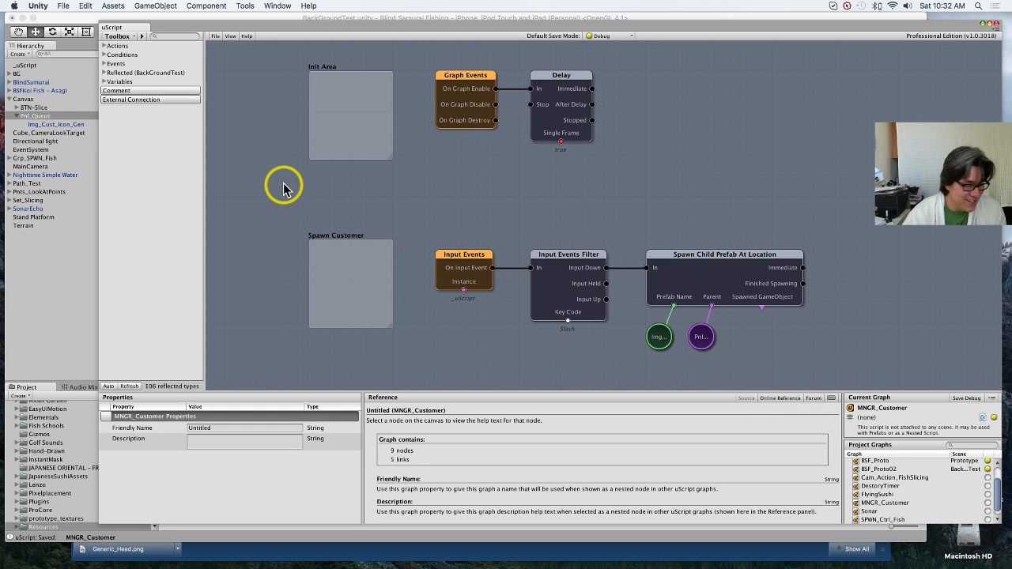
click(37, 310)
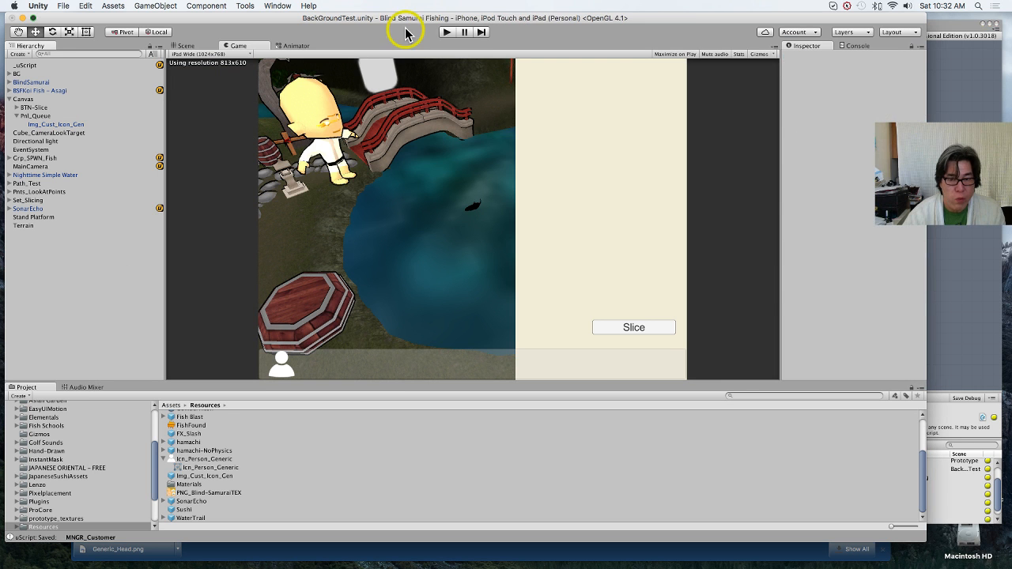
click(446, 32)
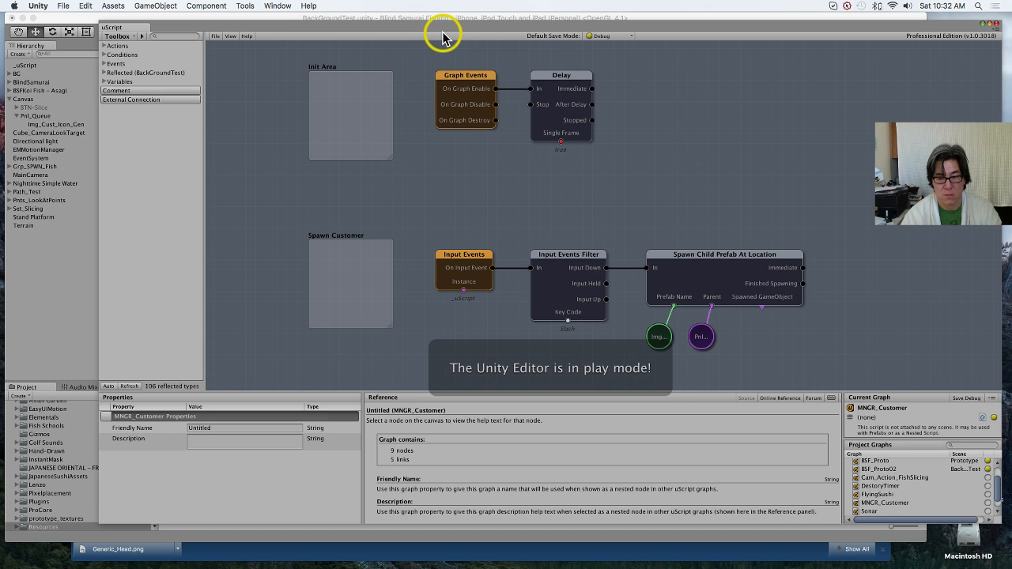
Step: Check the running game and the Console for customer spawning, and stop play mode
click(47, 296)
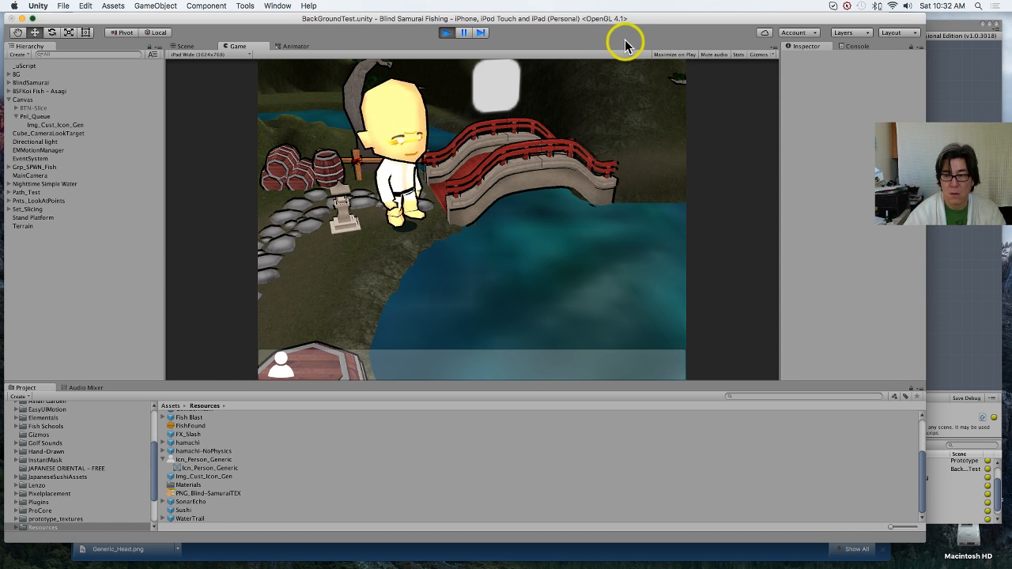
click(850, 47)
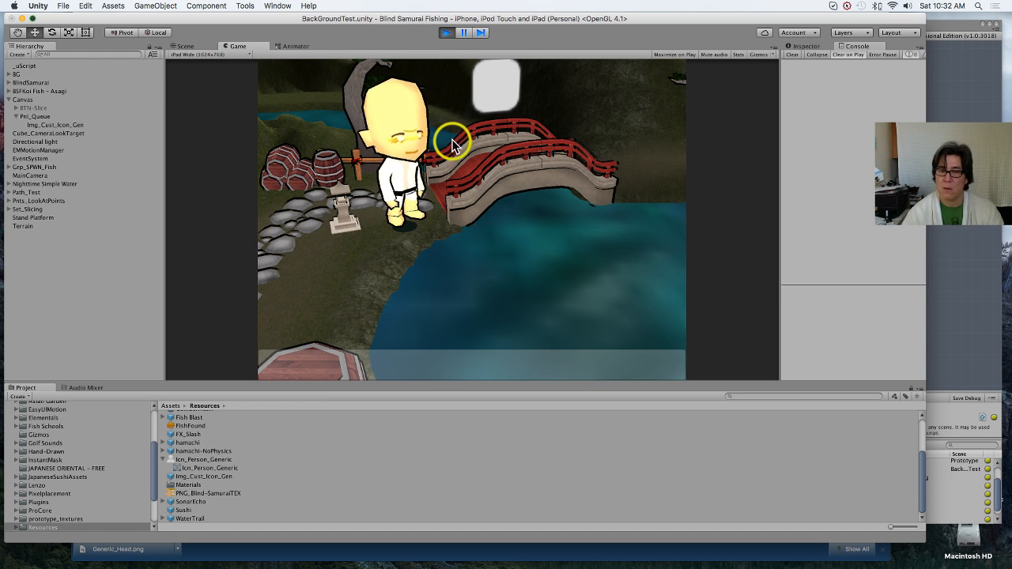
click(447, 33)
click(447, 34)
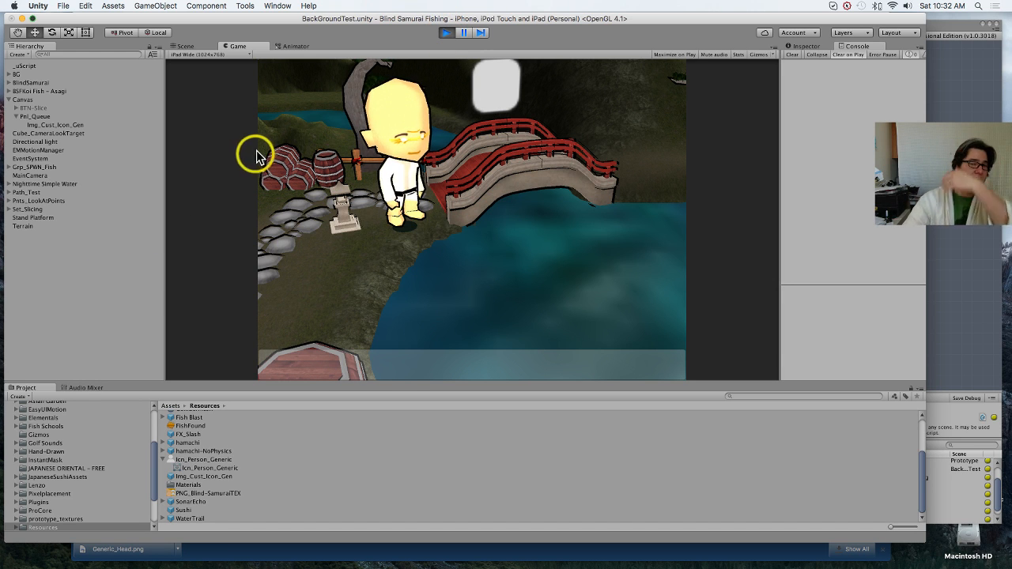
click(447, 33)
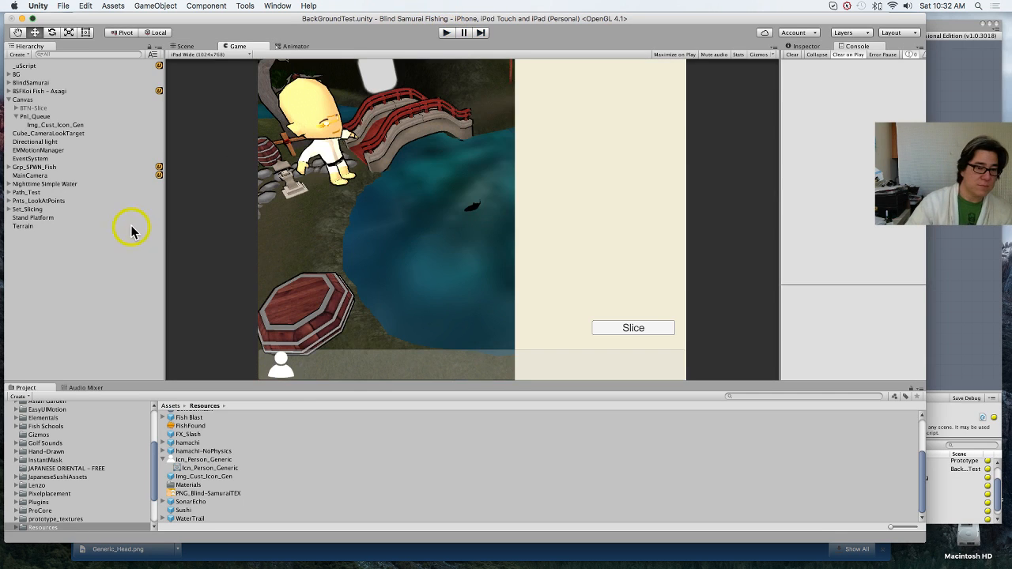
Step: Create an empty game object at the root of the scene hierarchy and name it MNGR_Customer
right_click(32, 259)
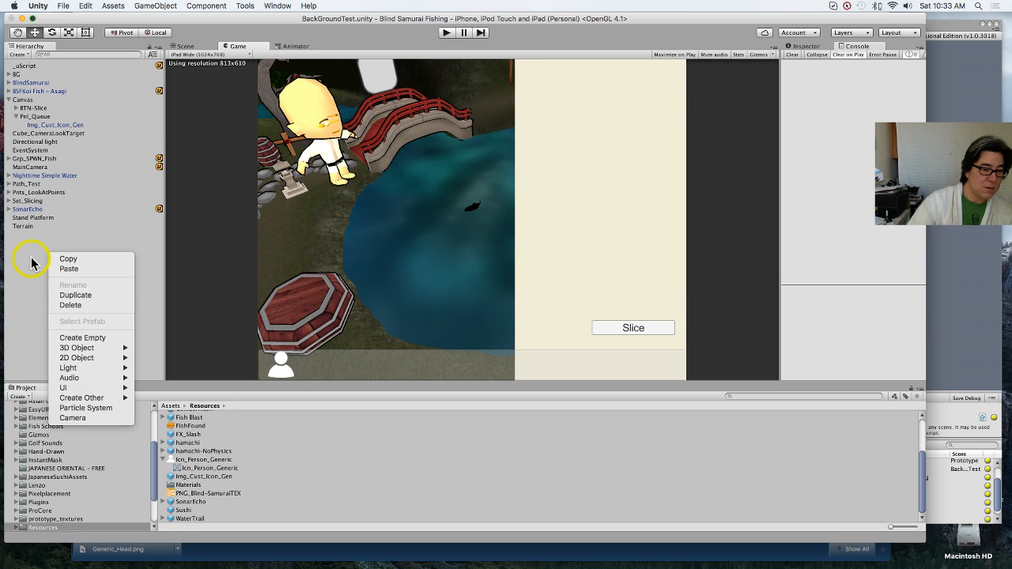
click(89, 339)
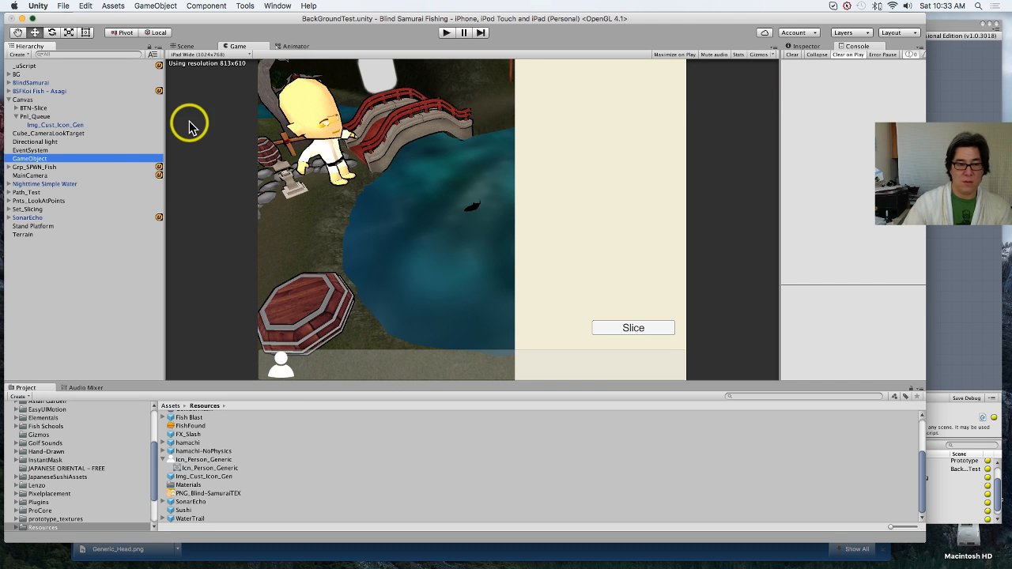
click(818, 47)
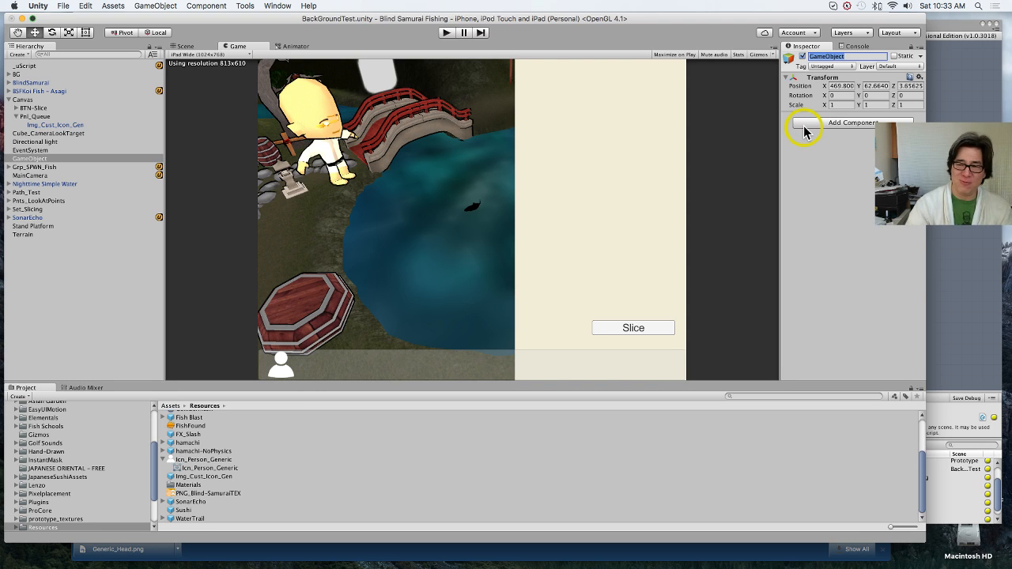
text(MN)
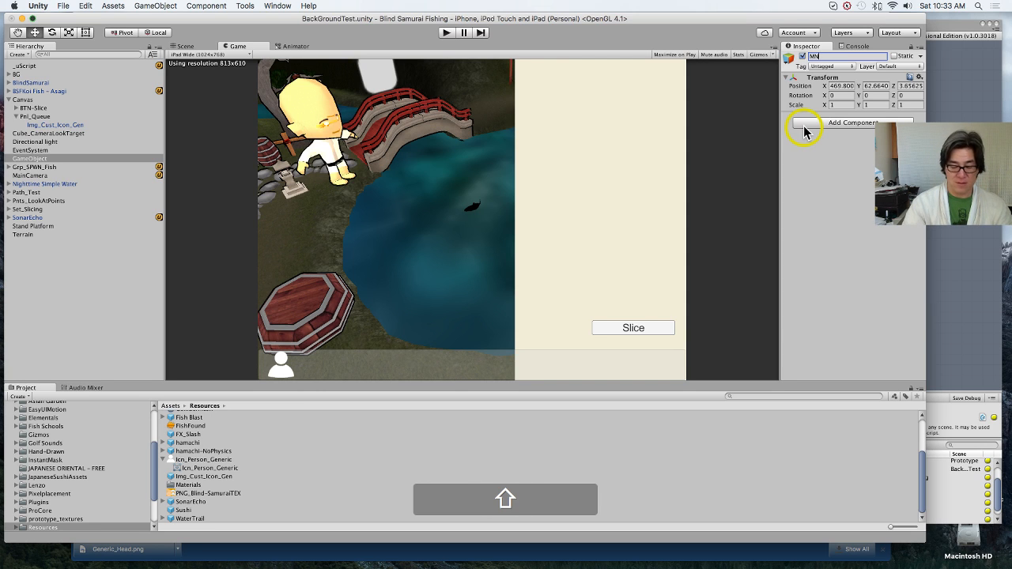
text(GR_)
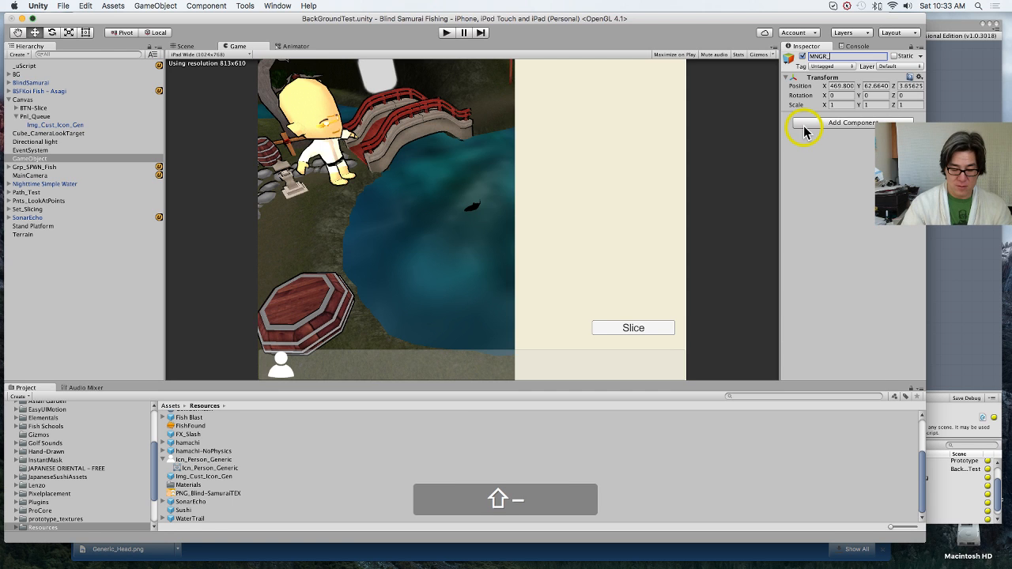
text(Cust)
text(omer)
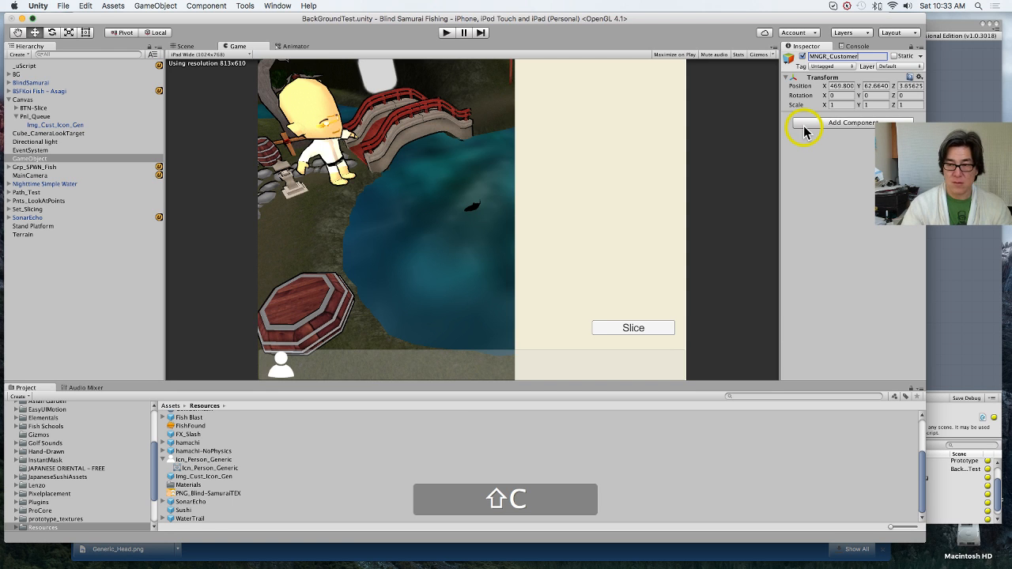
key(Return)
Step: Add the MNGR_Customer uScript graph component to the MNGR_Customer object
click(810, 124)
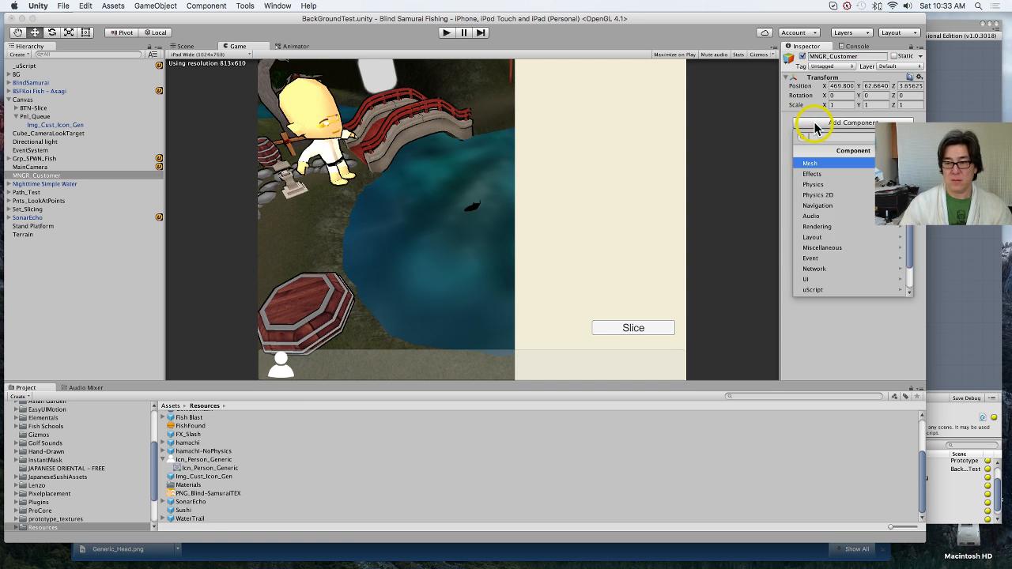
click(861, 290)
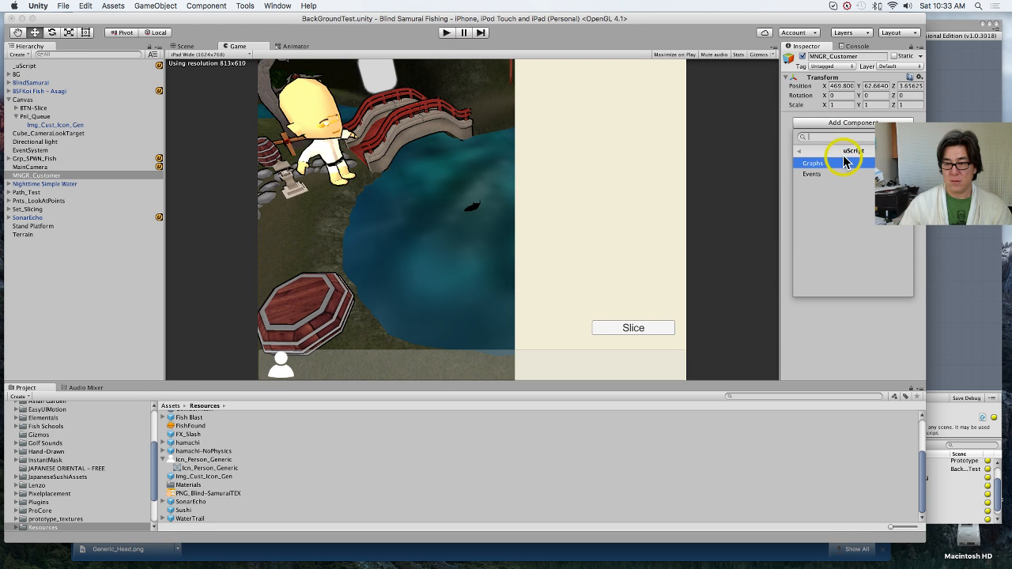
click(843, 162)
click(861, 248)
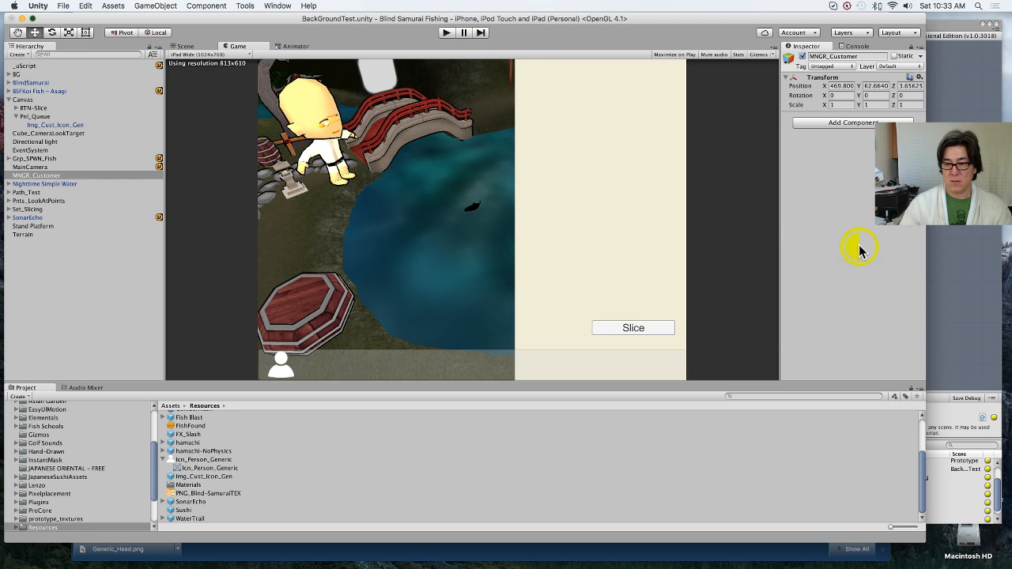
click(861, 188)
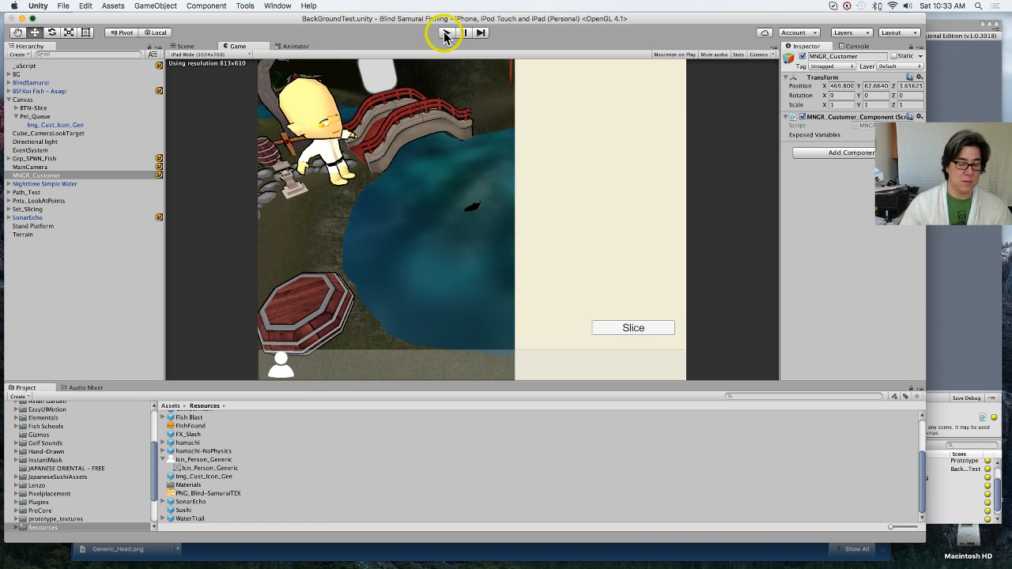
Step: Save the scene and test spawning customer icons under Pnl_Queue in play mode, stopping play when done
key(super+s)
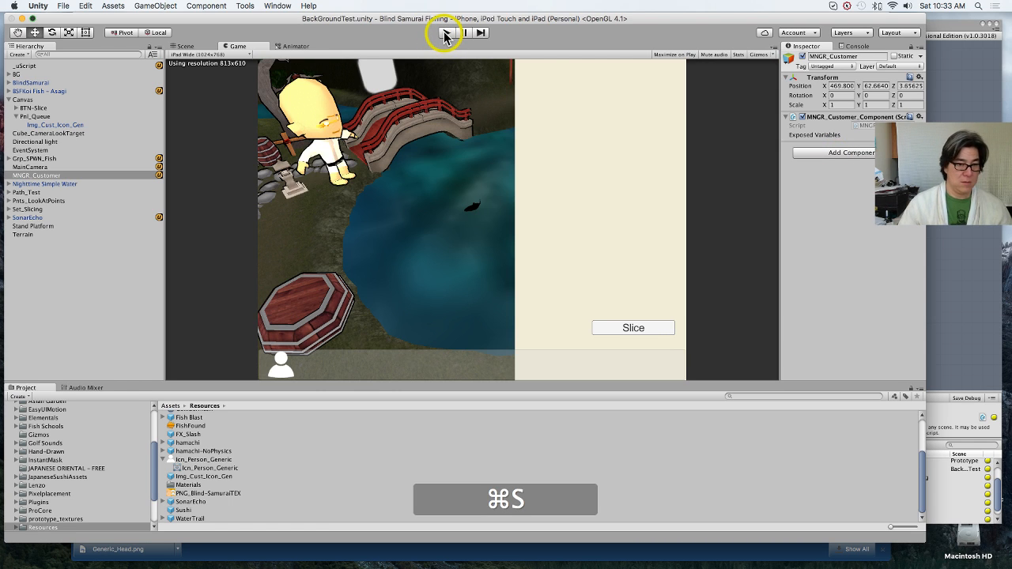
click(446, 34)
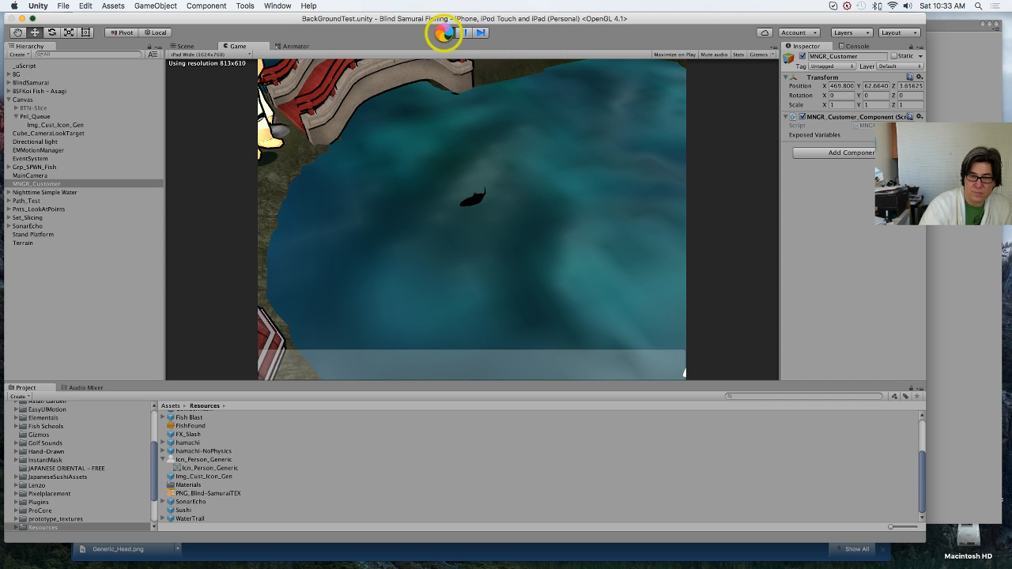
click(958, 353)
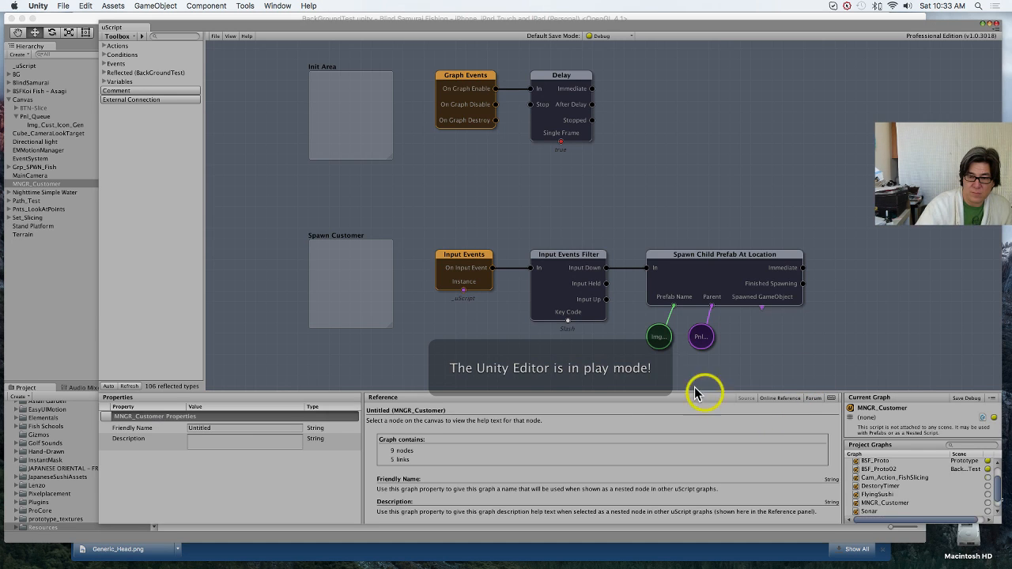
click(95, 341)
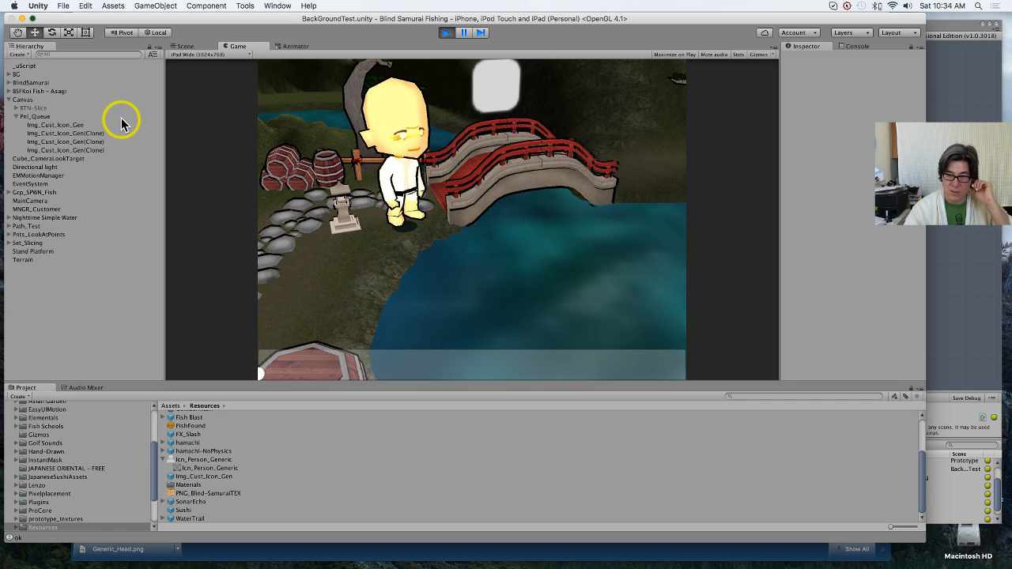
click(445, 34)
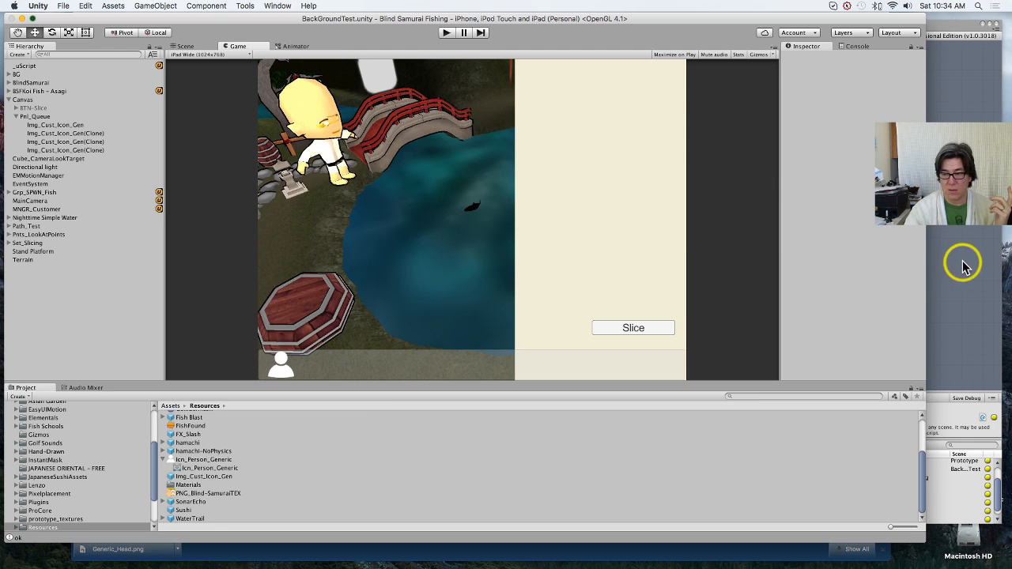
Step: Expose the Spawn Position socket on the Spawn Child Prefab At Location node and move the panel variable beneath its Parent socket
click(963, 267)
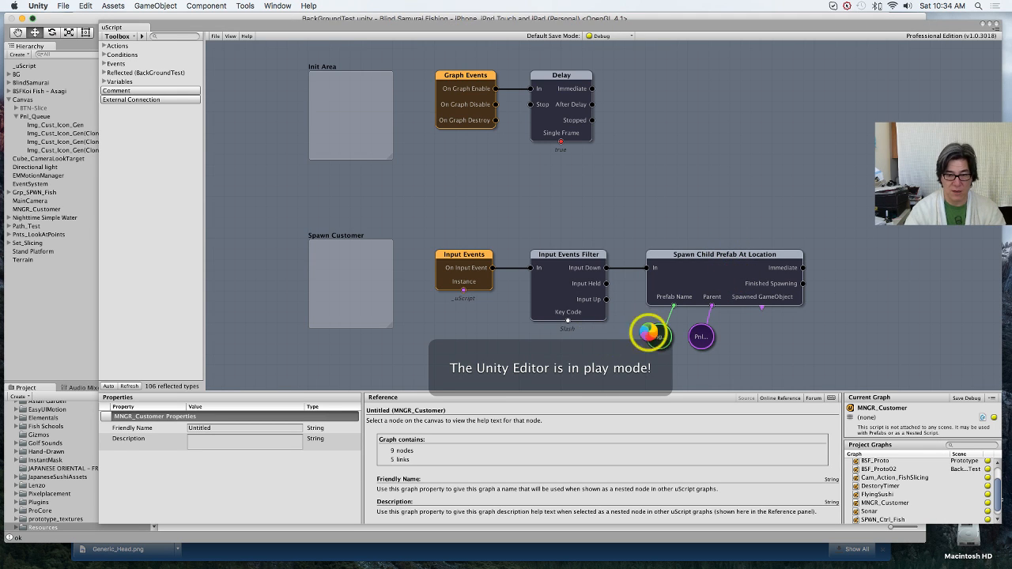
click(739, 320)
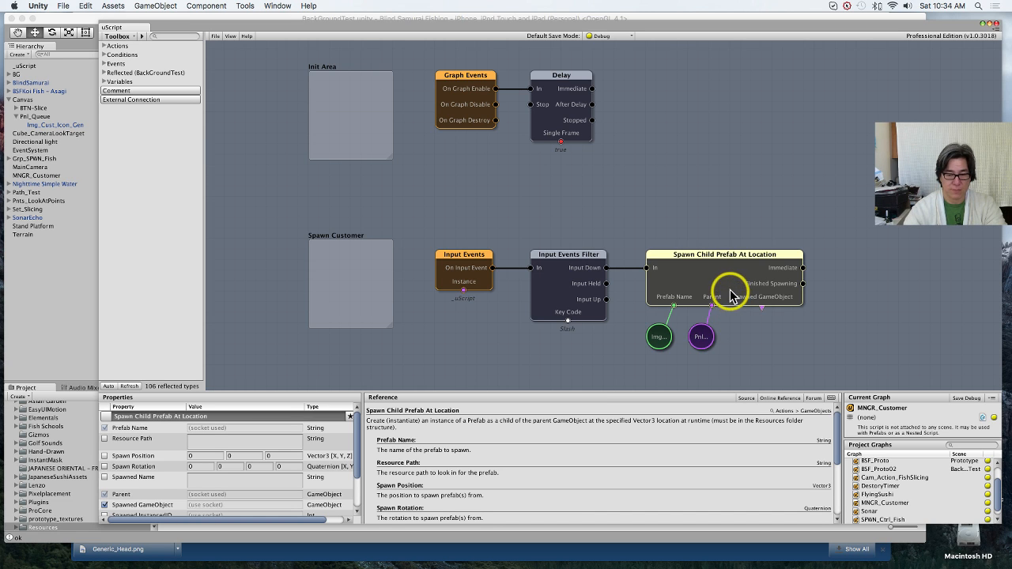
click(105, 457)
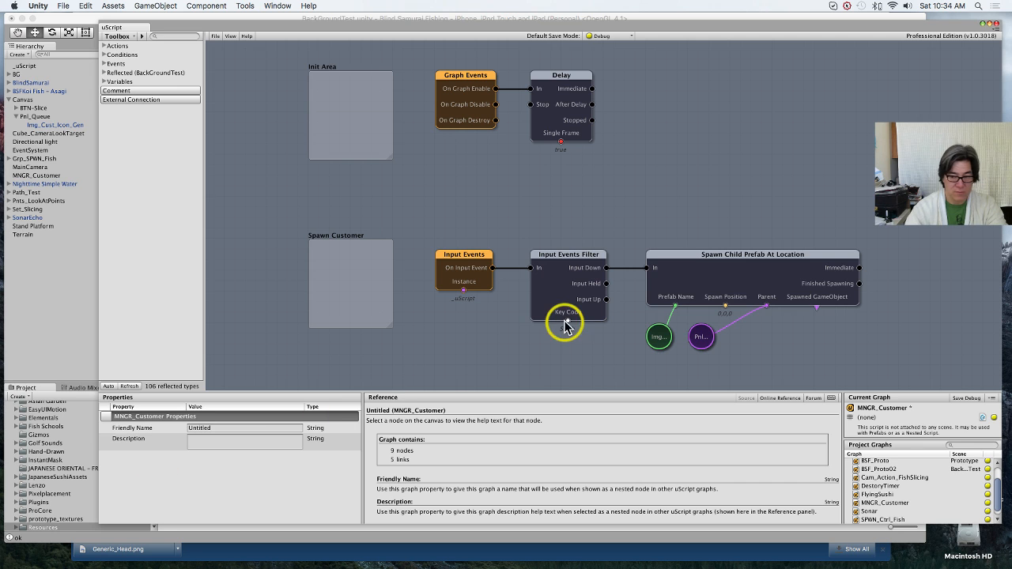
click(723, 287)
drag(703, 334, 787, 336)
click(831, 287)
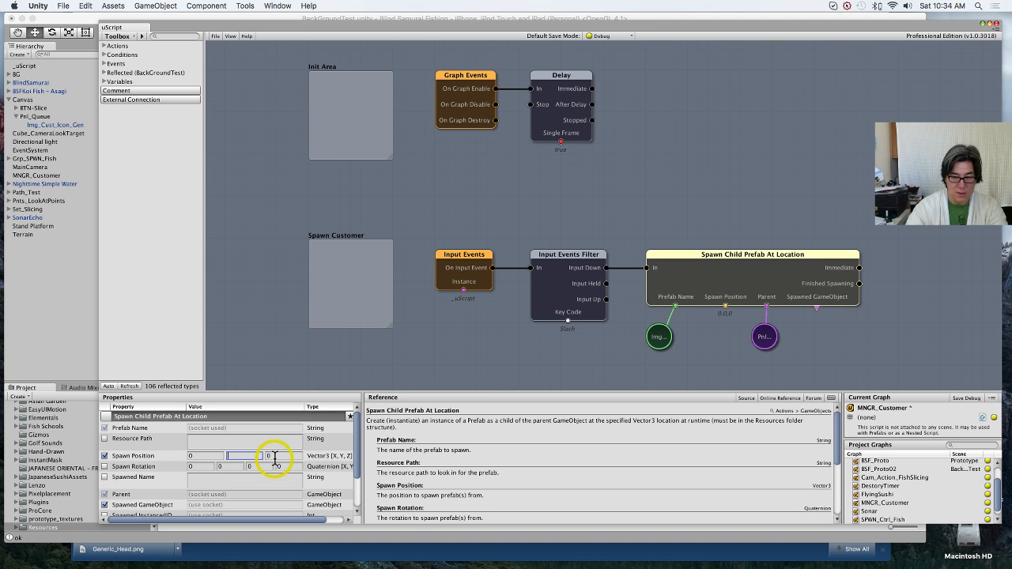
Step: Create a Vector3 variable linked to the Spawn Position socket and place it between the prefab name and panel variables
click(726, 307)
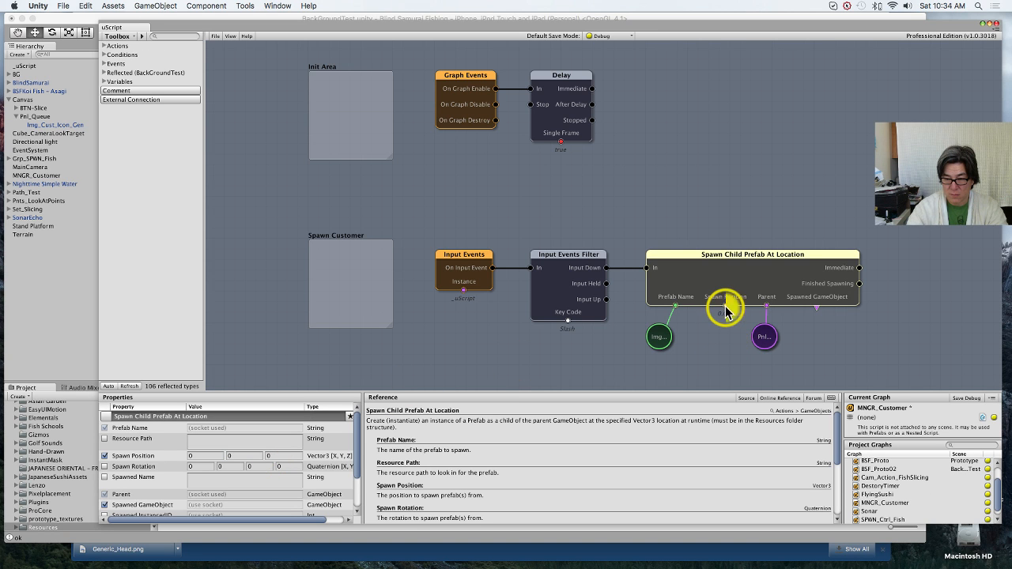
right_click(726, 307)
click(774, 425)
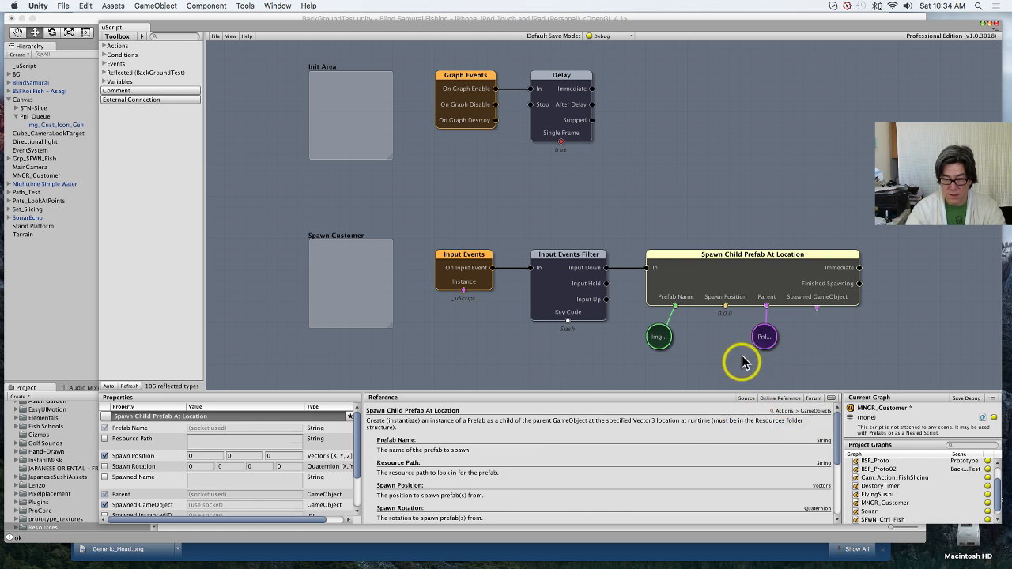
drag(749, 335, 719, 337)
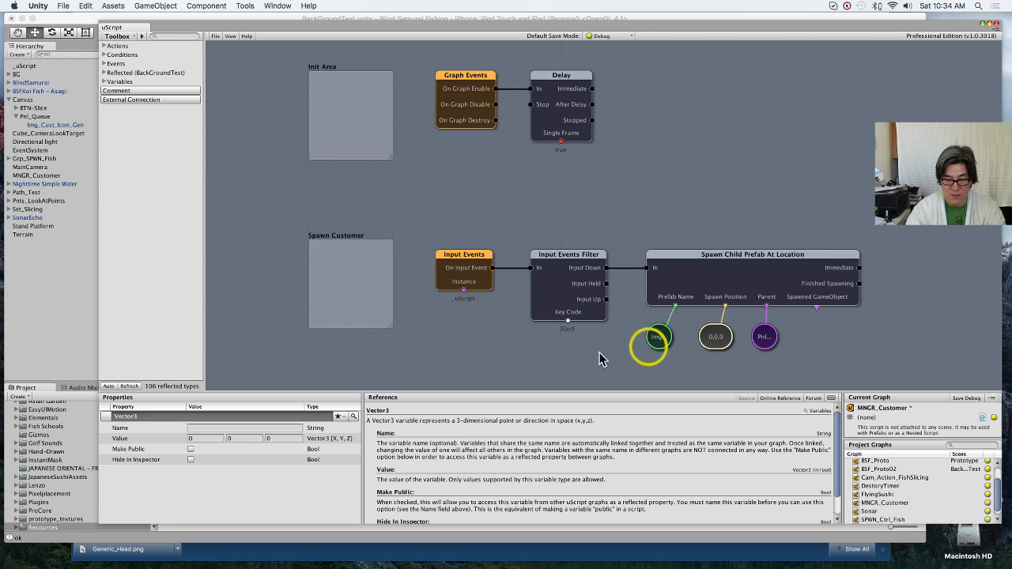
Step: Name the Vector3 variable C_SpawnPosition
click(248, 428)
text(Cus)
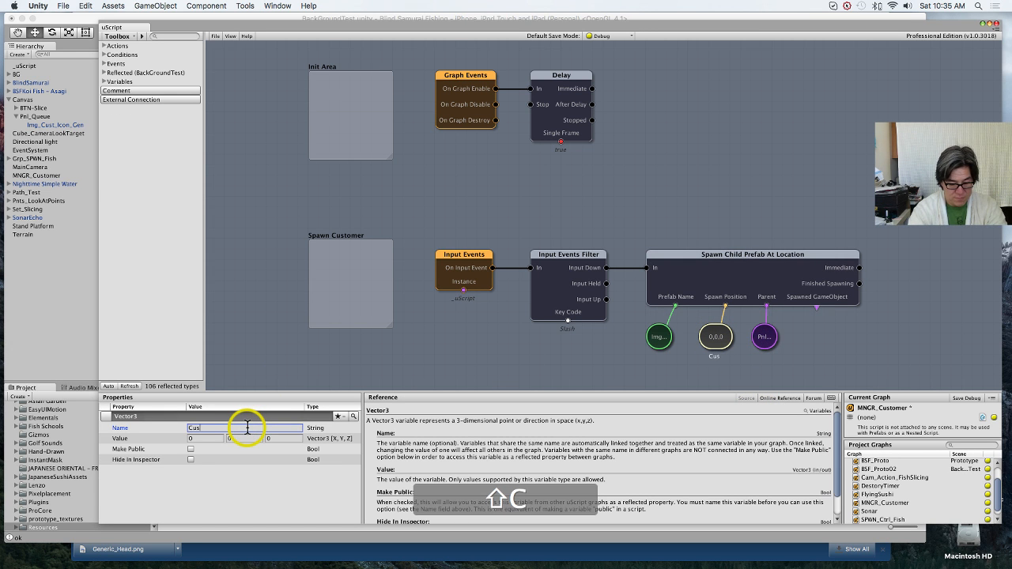
text(tomer)
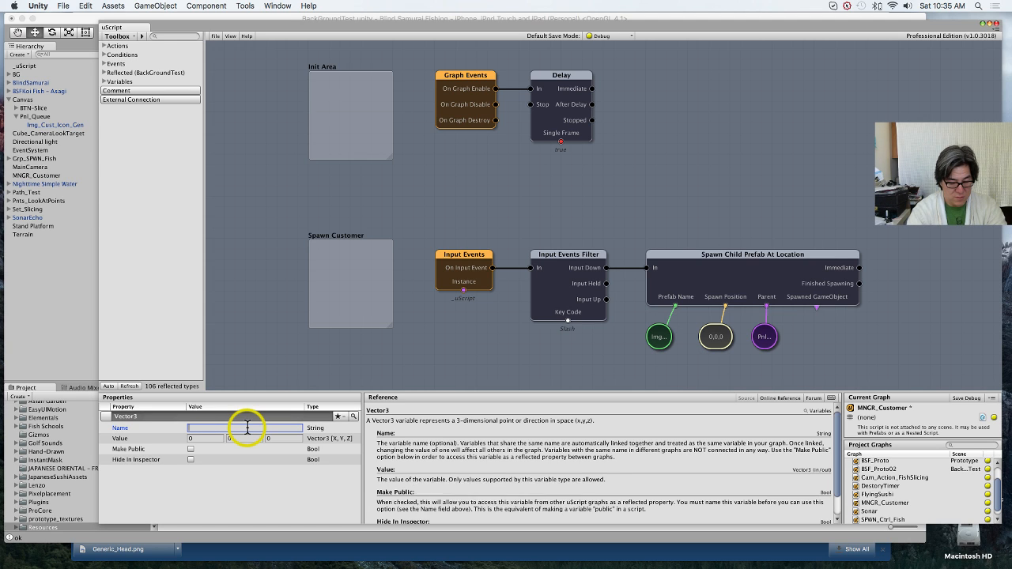
text(C_C)
key(BackSpace)
text(S)
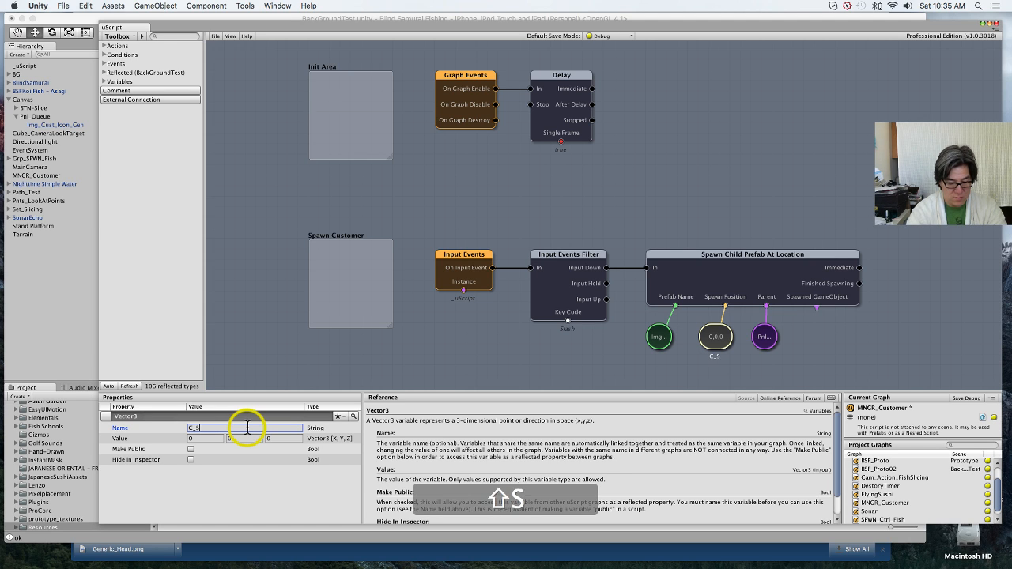
text(pawnPosition)
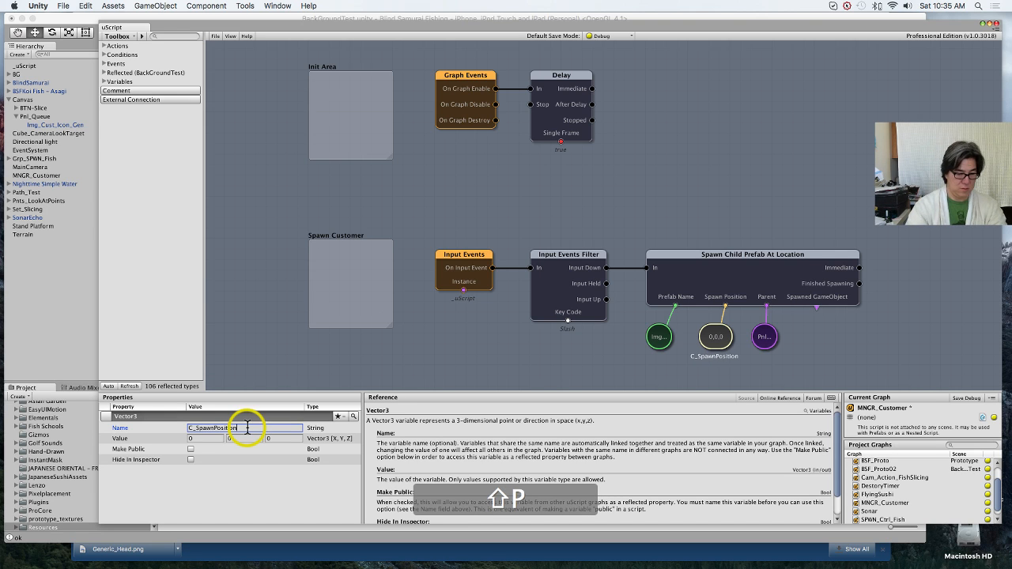
Step: Set the C_SpawnPosition variable's X value to 100 and its Y value to 25
click(240, 440)
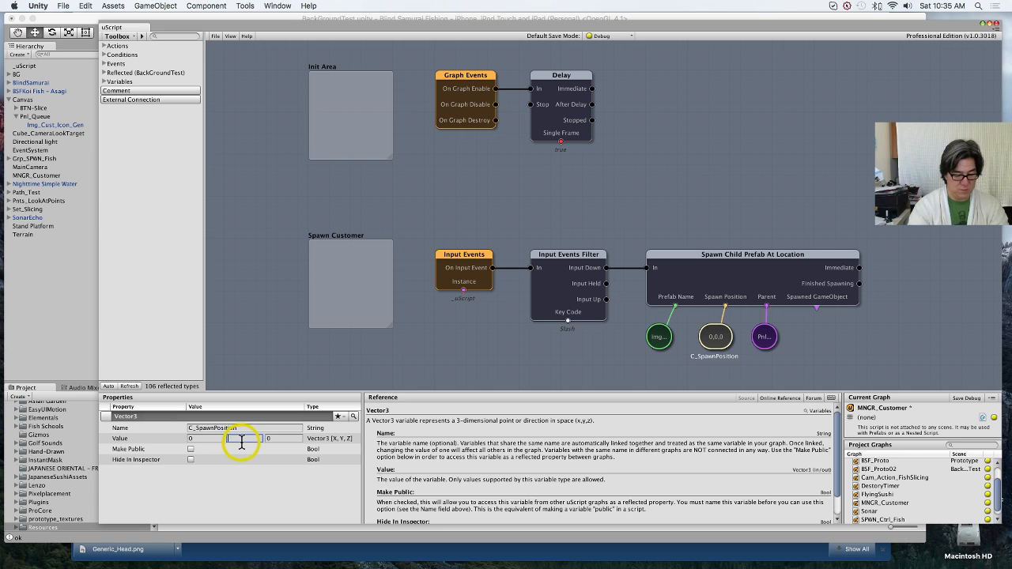
text(25)
key(shift+Tab)
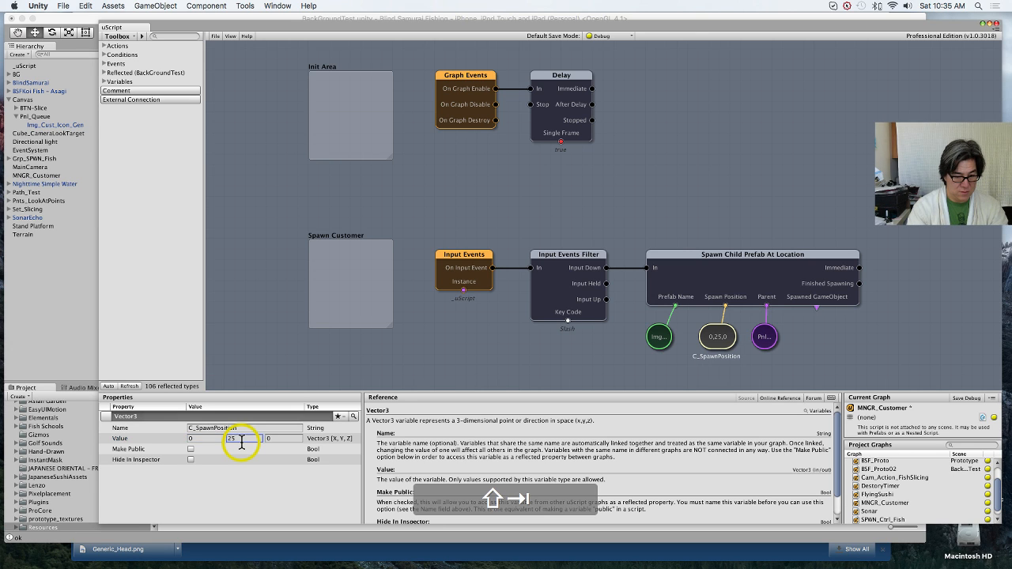
key(shift+Tab)
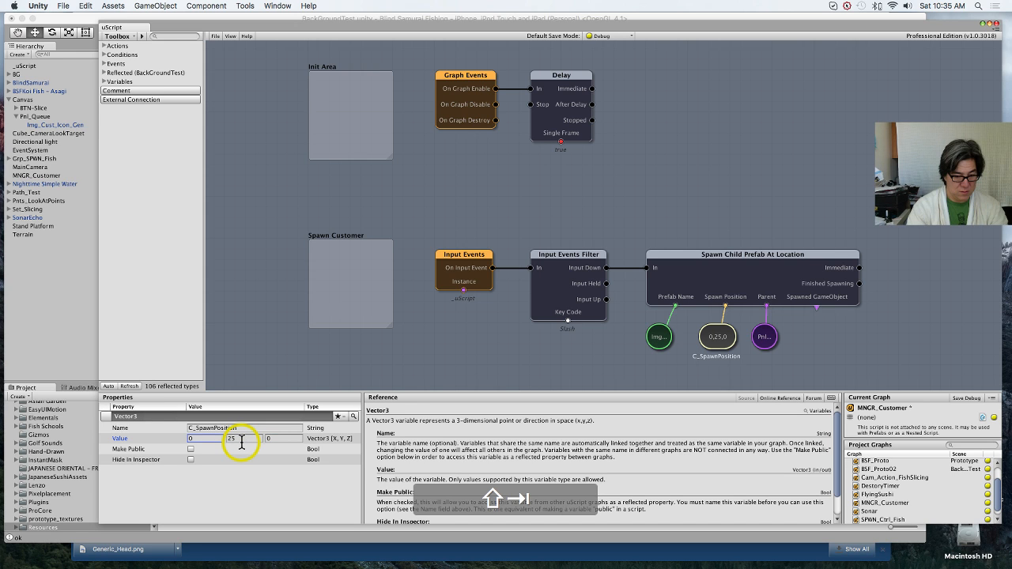
click(214, 439)
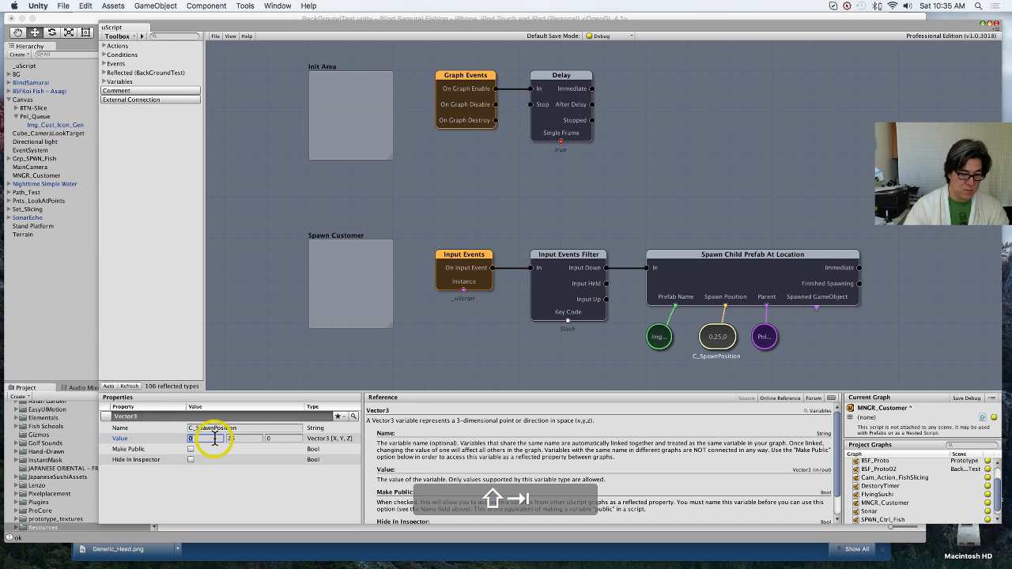
text(100)
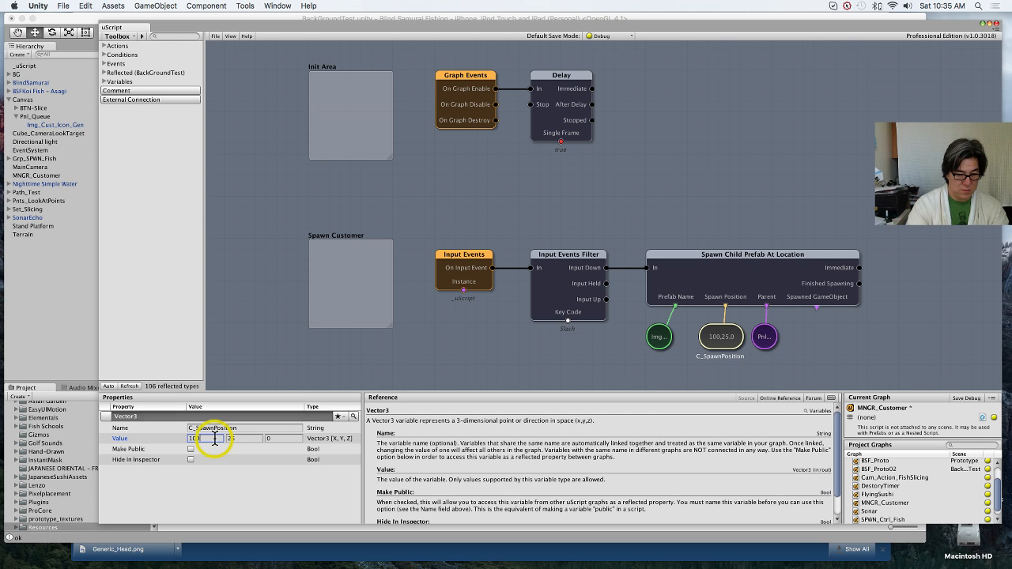
Step: Save the MNGR_Customer graph in debug mode and try playing the scene in the Unity editor
click(217, 36)
click(249, 99)
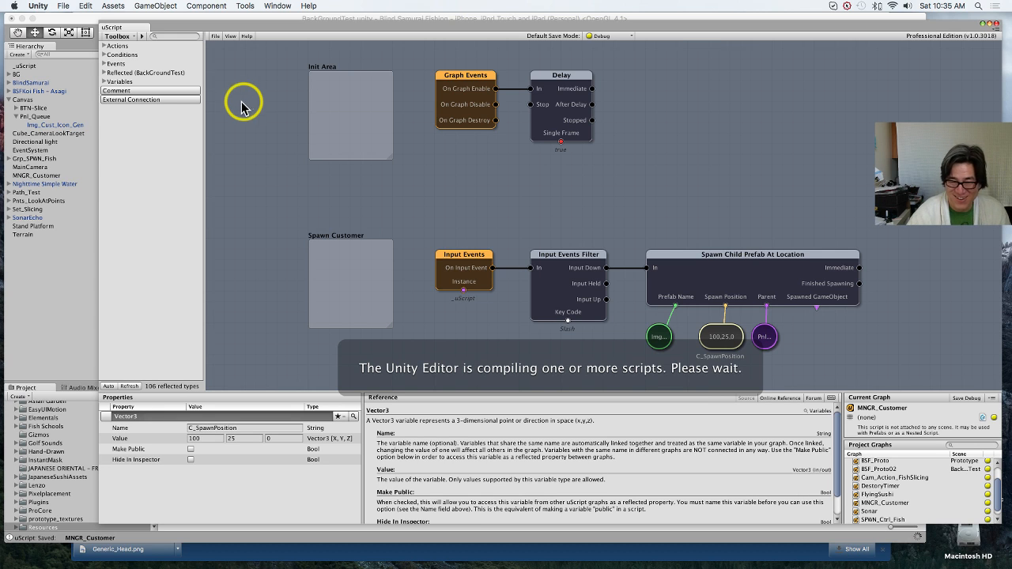
click(83, 320)
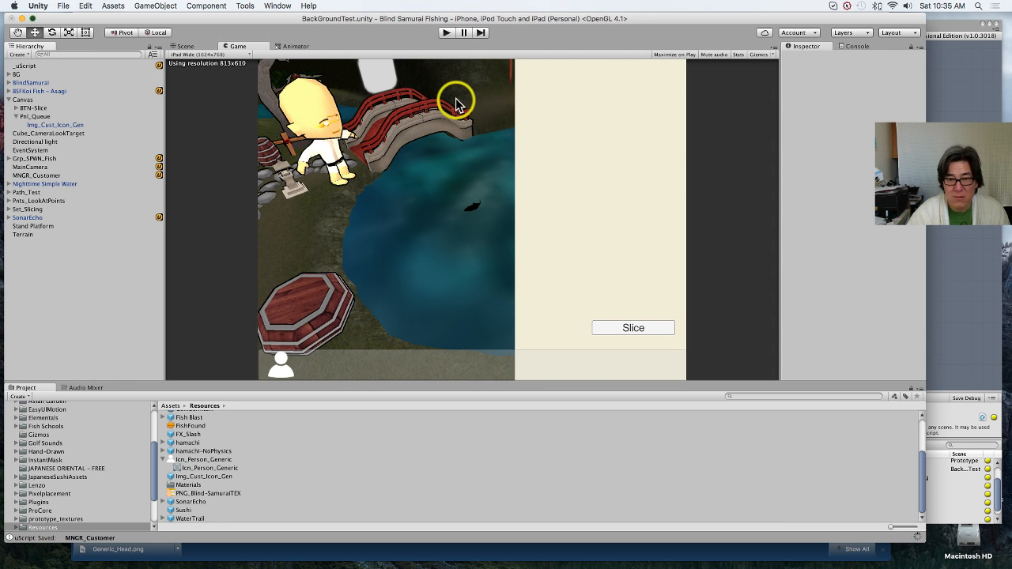
click(447, 32)
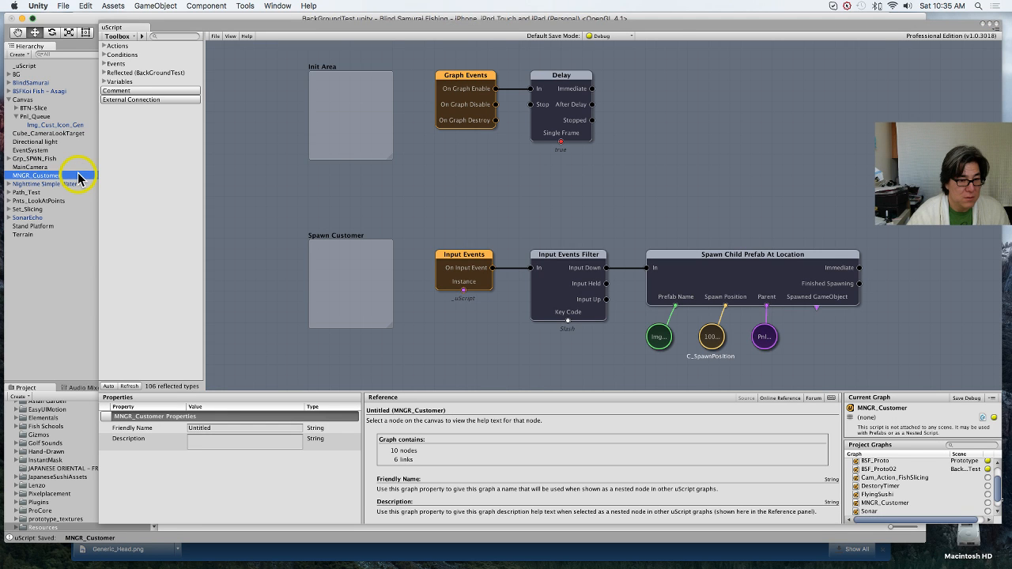
Step: Check the MNGR_Customer object's component for exposed variables and return to the uScript graph
click(86, 294)
click(79, 174)
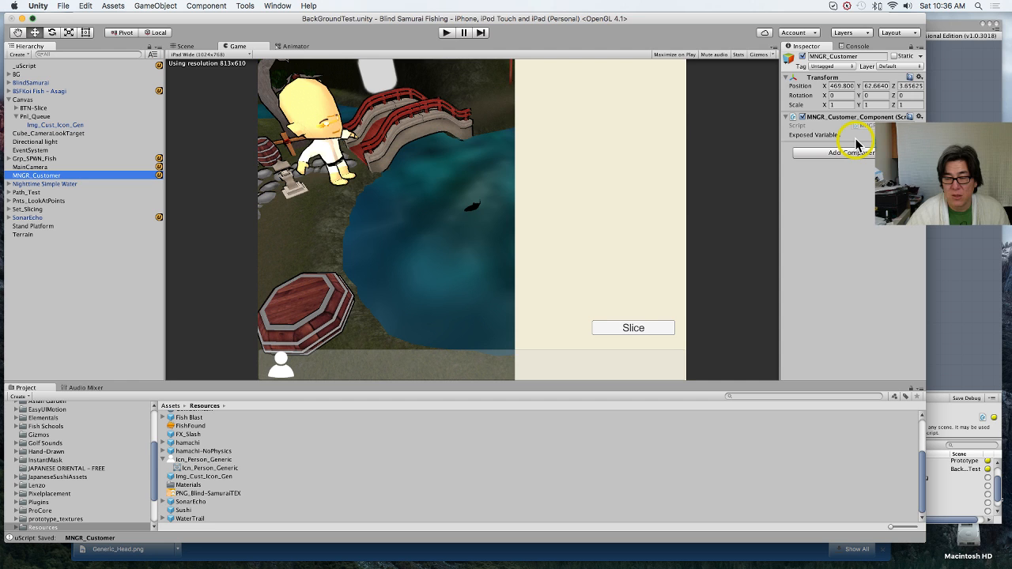
click(958, 190)
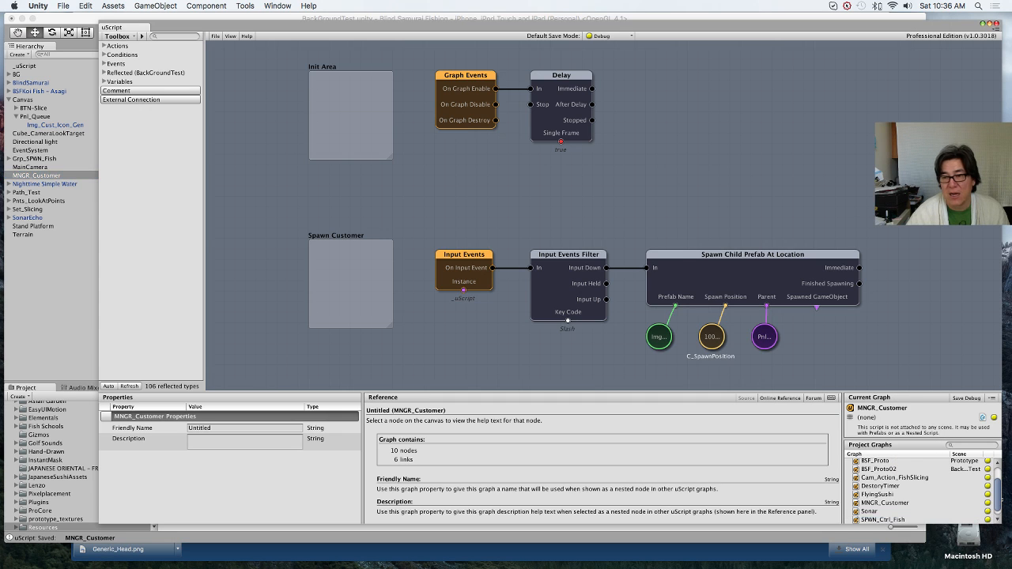
Step: Make the C_SpawnPosition variable public and save the graph in debug mode
click(712, 340)
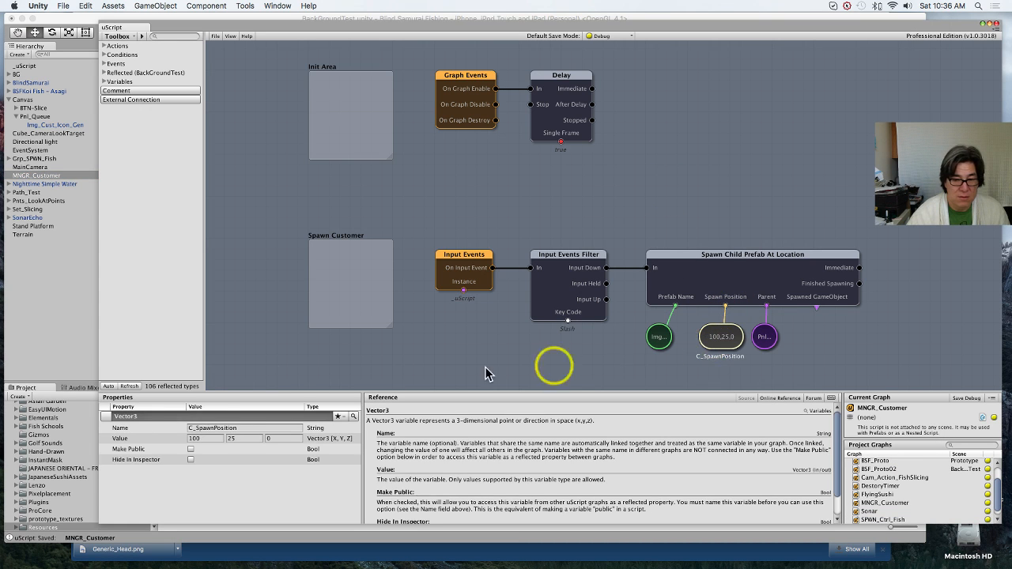
click(190, 449)
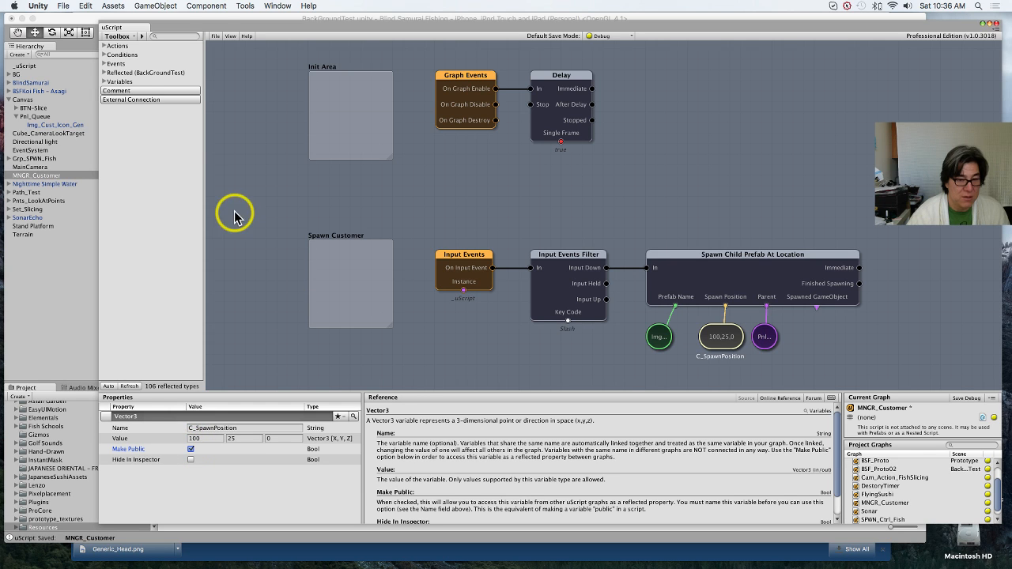
click(215, 35)
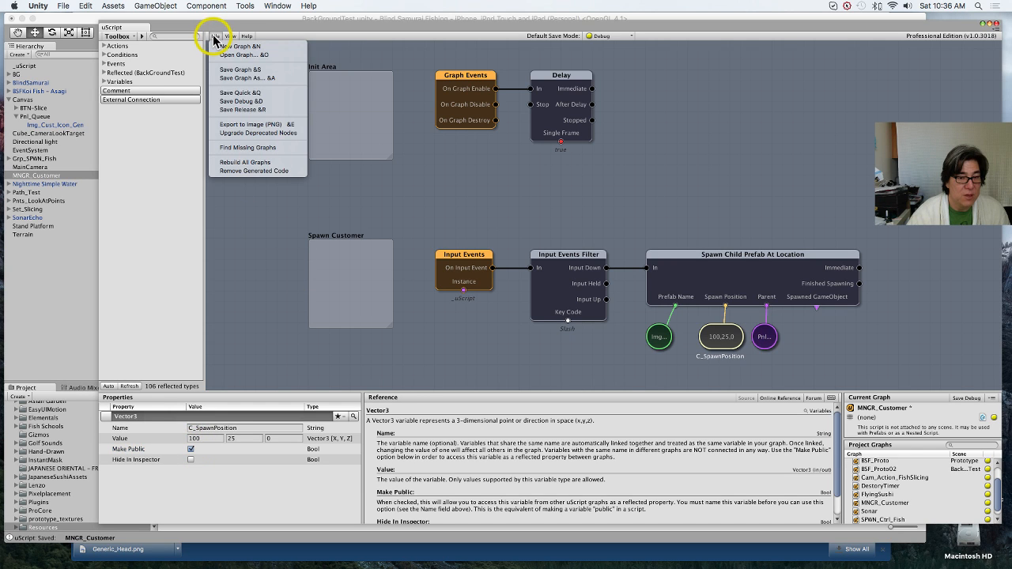
click(257, 102)
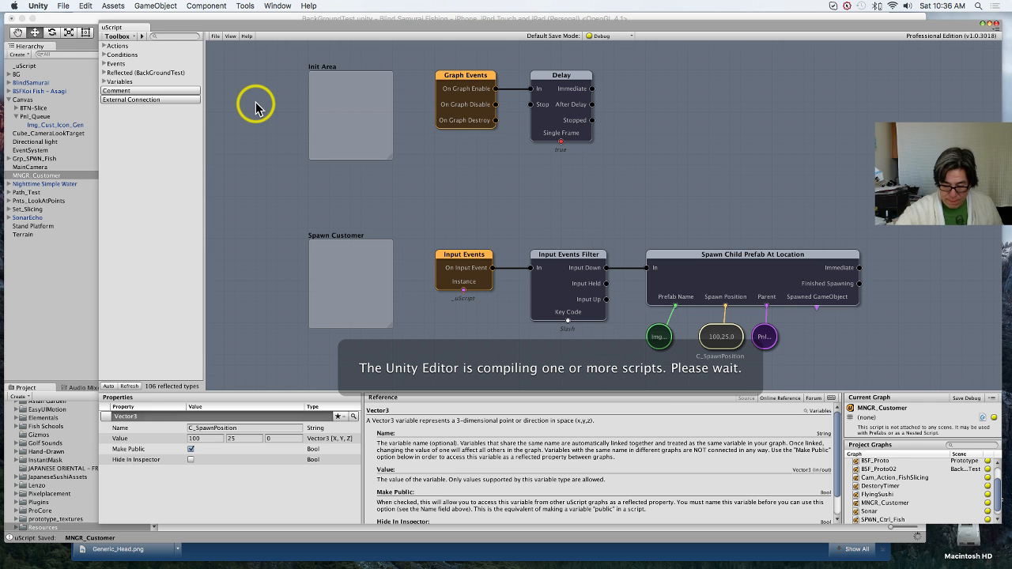
Step: Dismiss the download bar in Chrome and switch back to the uScript graph
click(886, 549)
click(884, 548)
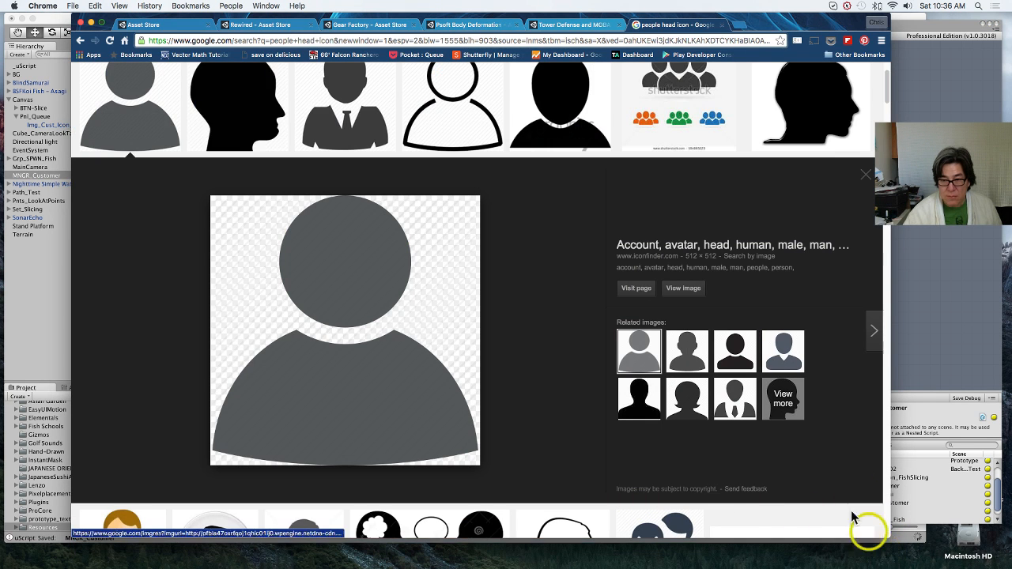
click(914, 307)
click(515, 309)
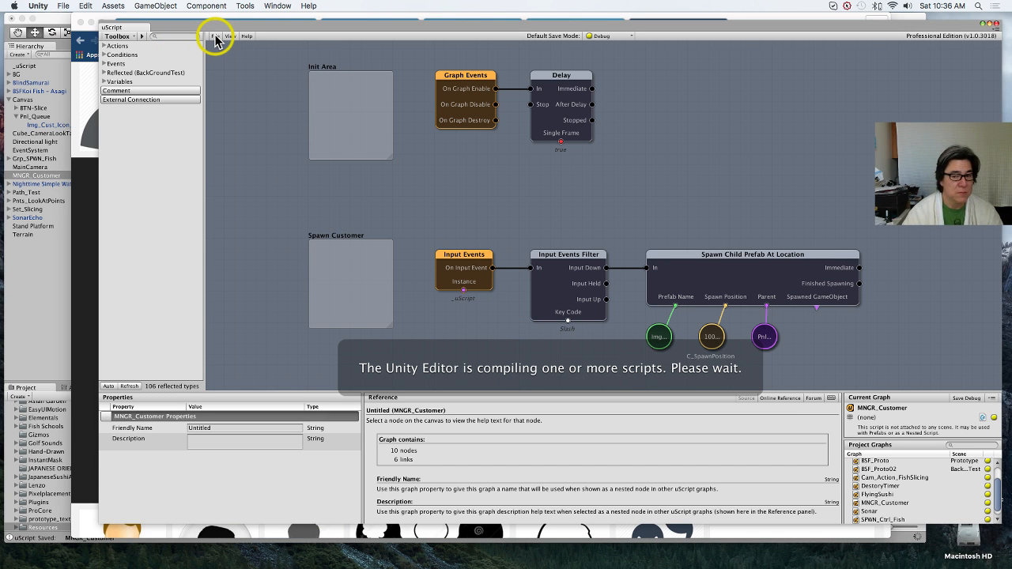
Step: Play the scene in the Unity editor and spawn several customer icons in Pnl_Queue
click(51, 289)
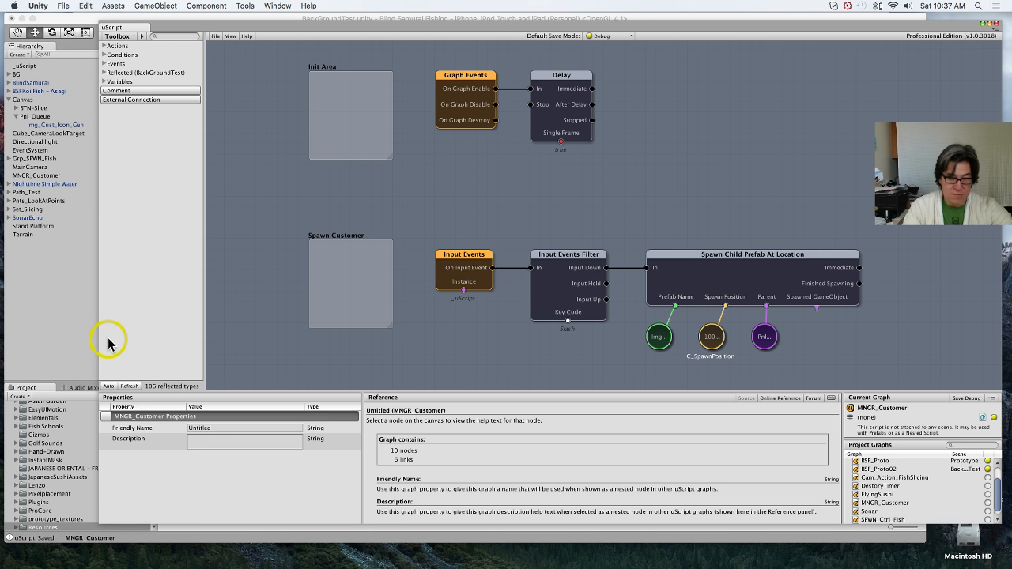
click(71, 291)
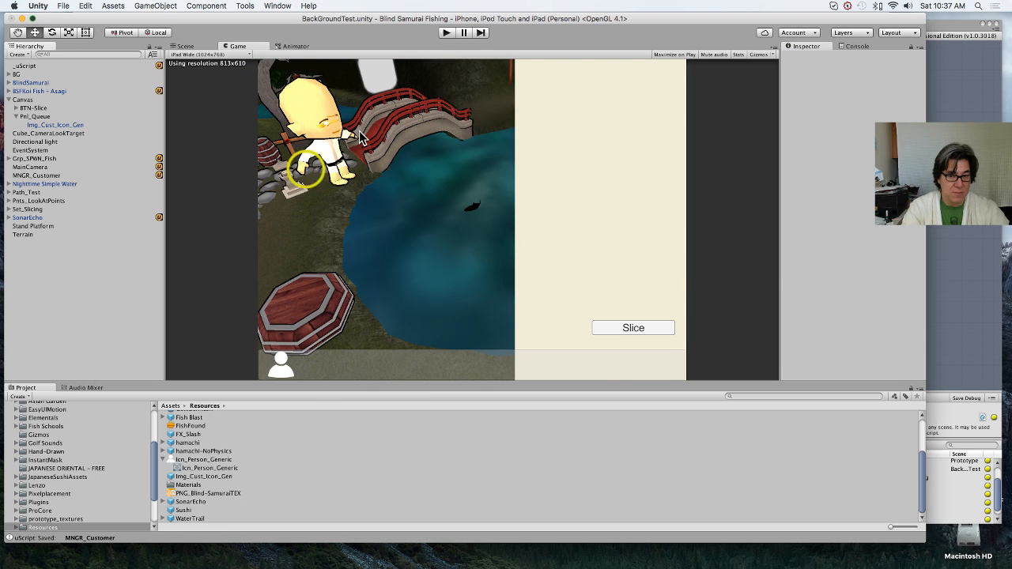
click(444, 33)
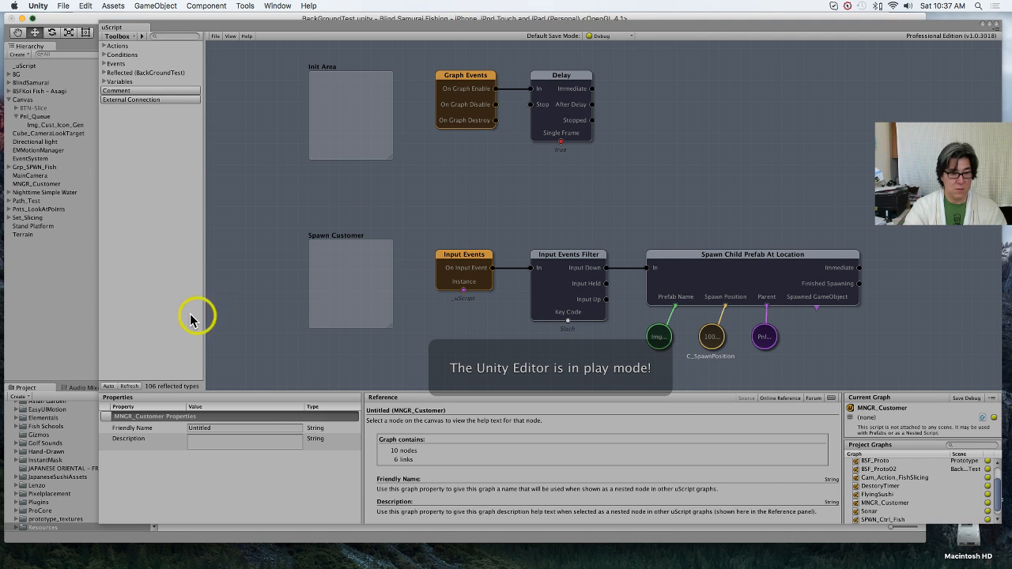
click(84, 310)
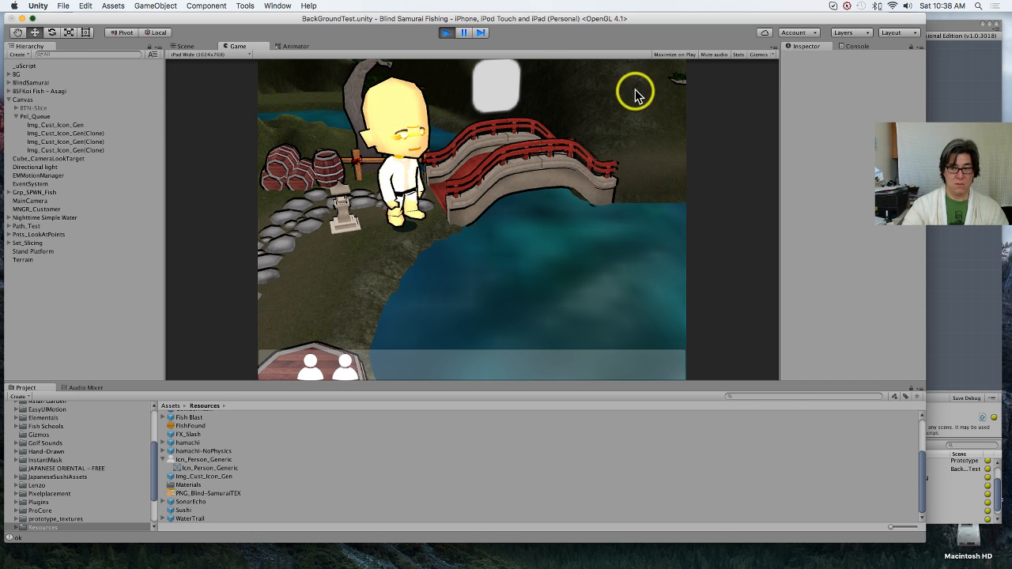
Step: Enable Maximize on Play for the Game view, test the icon spawning at the larger size and stop the scene
click(662, 57)
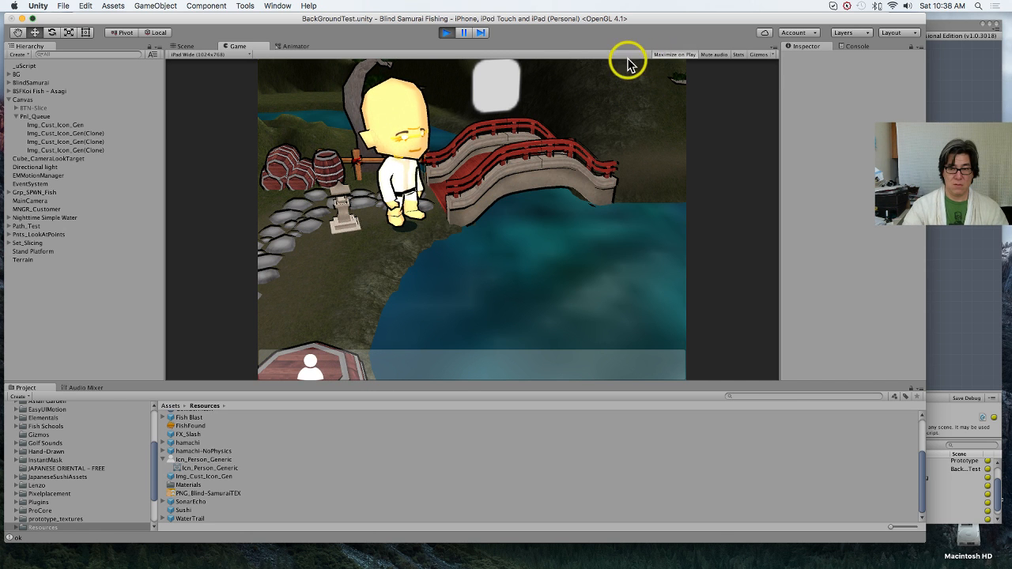
click(463, 36)
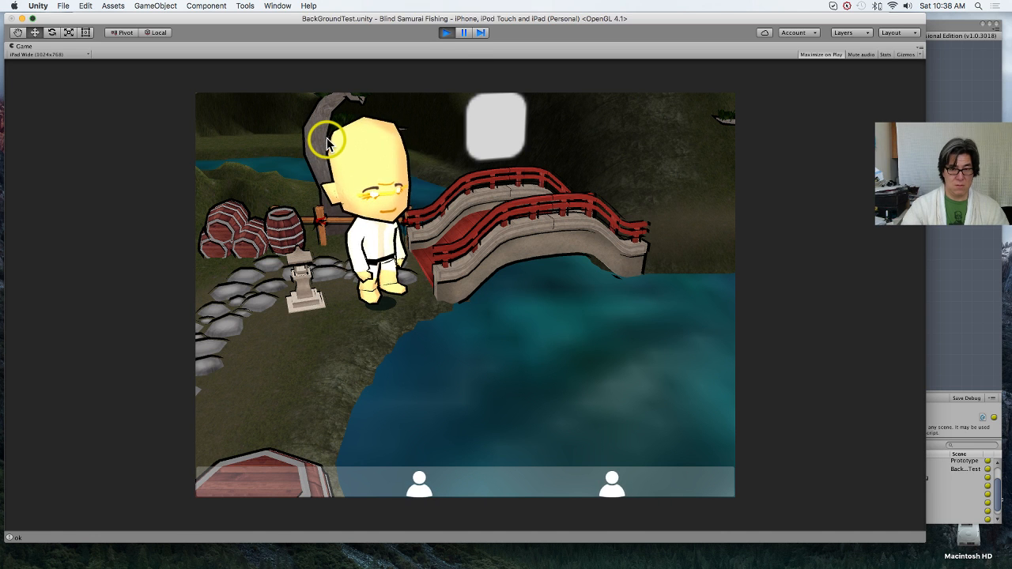
click(447, 33)
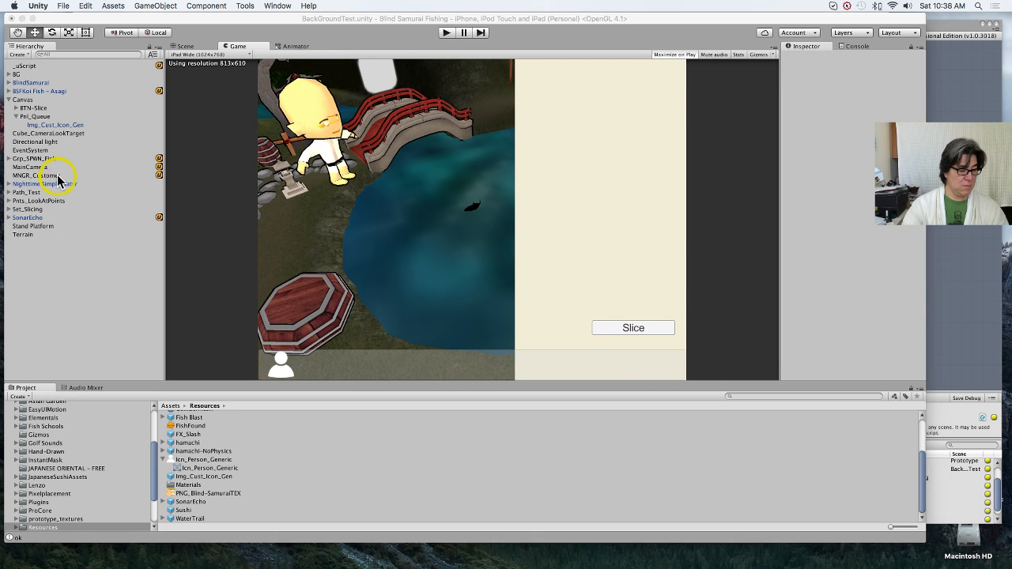
Step: Set the Y value of MNGR_Customer's exposed C_SpawnPosition variable to 30 and save the scene
click(58, 175)
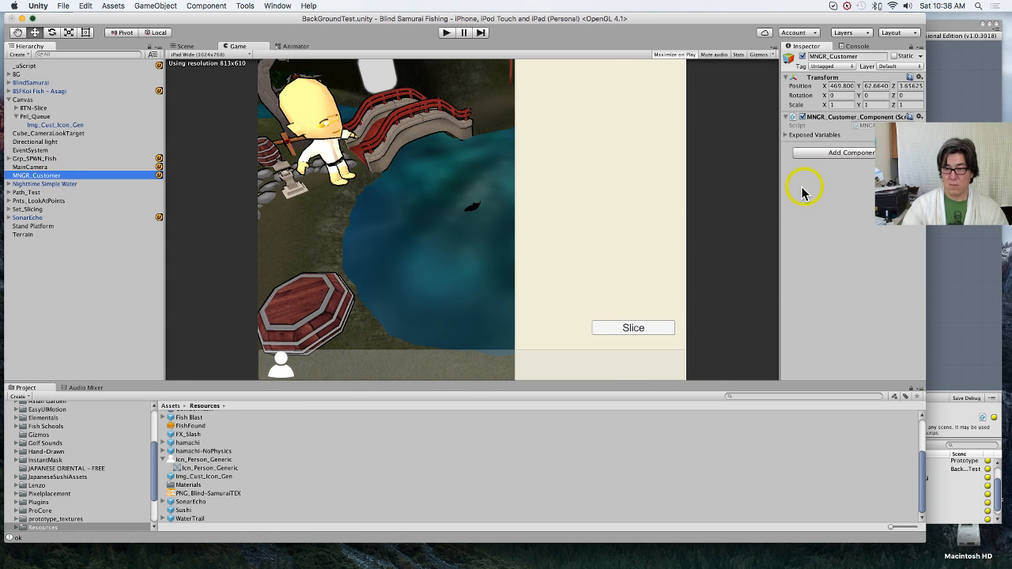
click(786, 134)
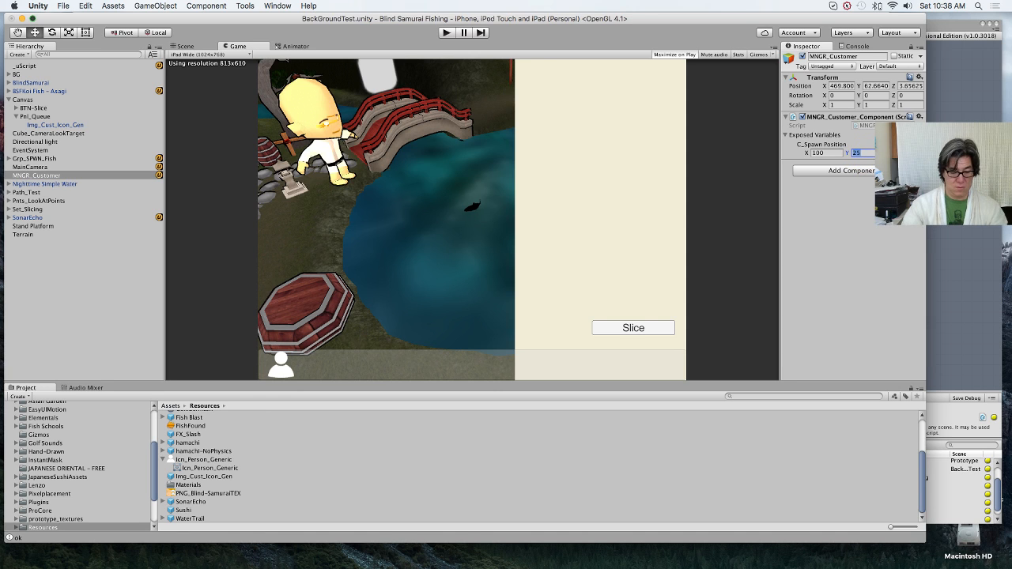
click(837, 154)
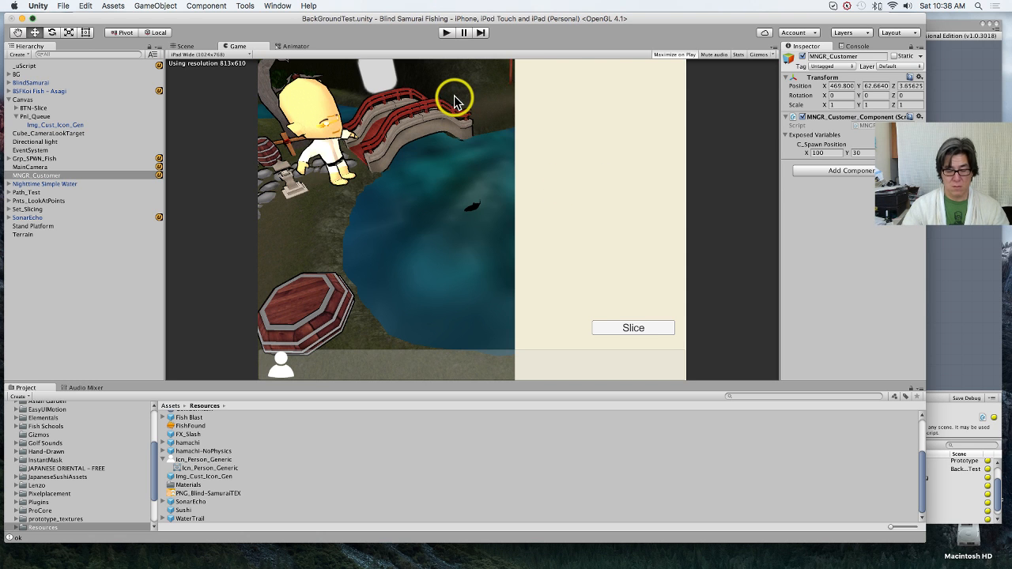
key(super+s)
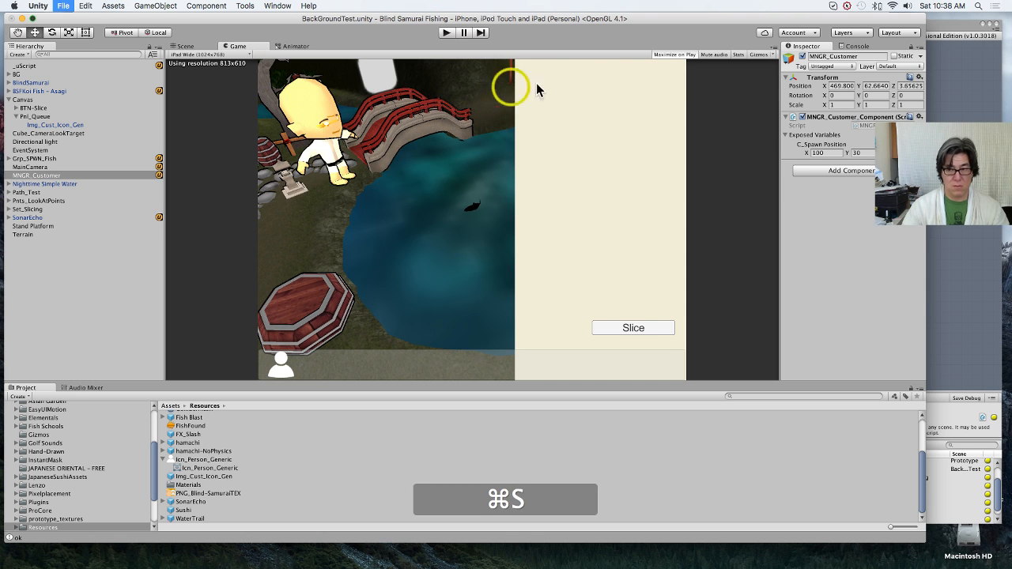
Step: Run the scene to test the customer icons' spawn position, stop it and show the queue panel in the Scene view
click(445, 33)
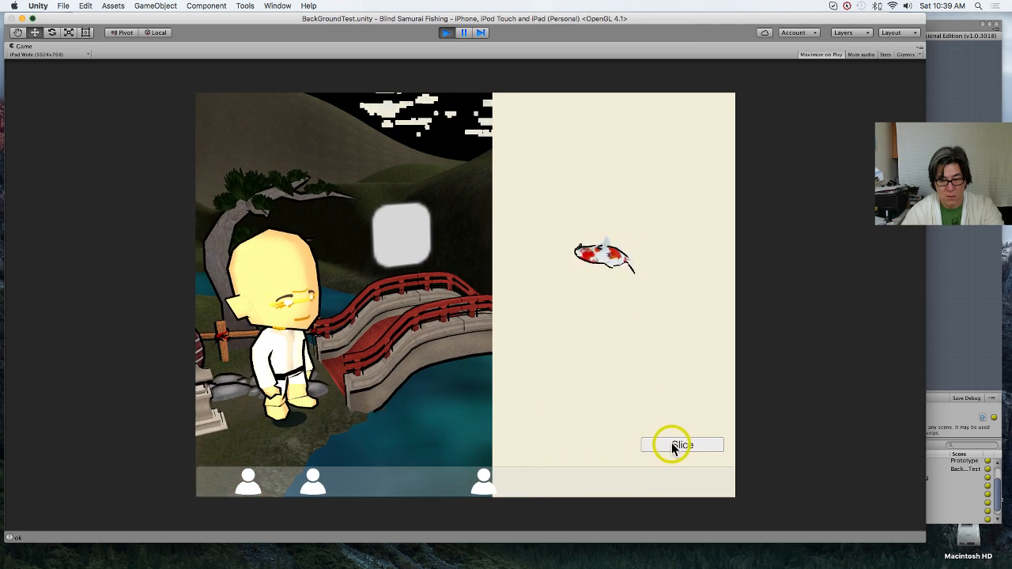
click(672, 446)
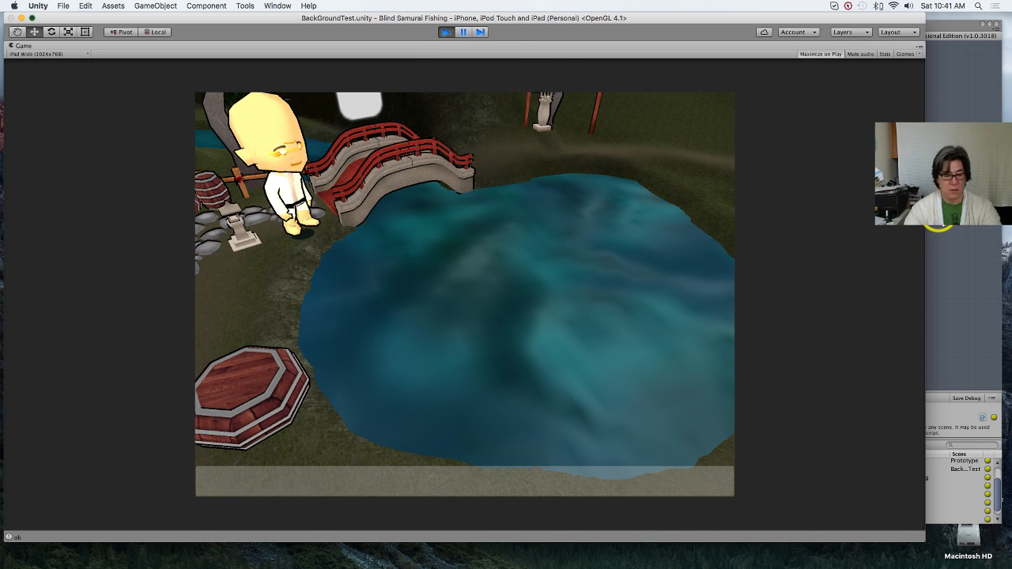
click(448, 33)
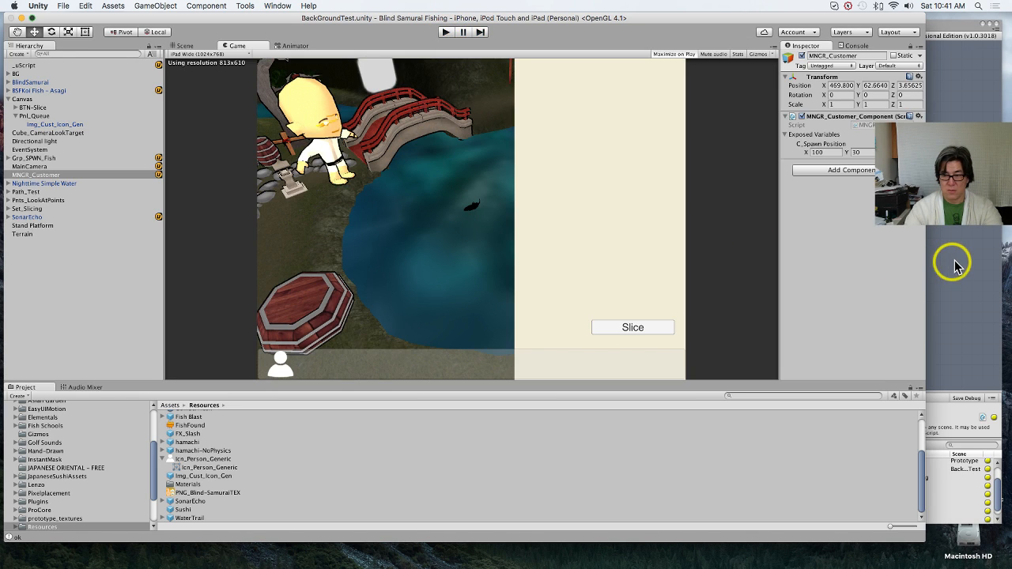
click(954, 260)
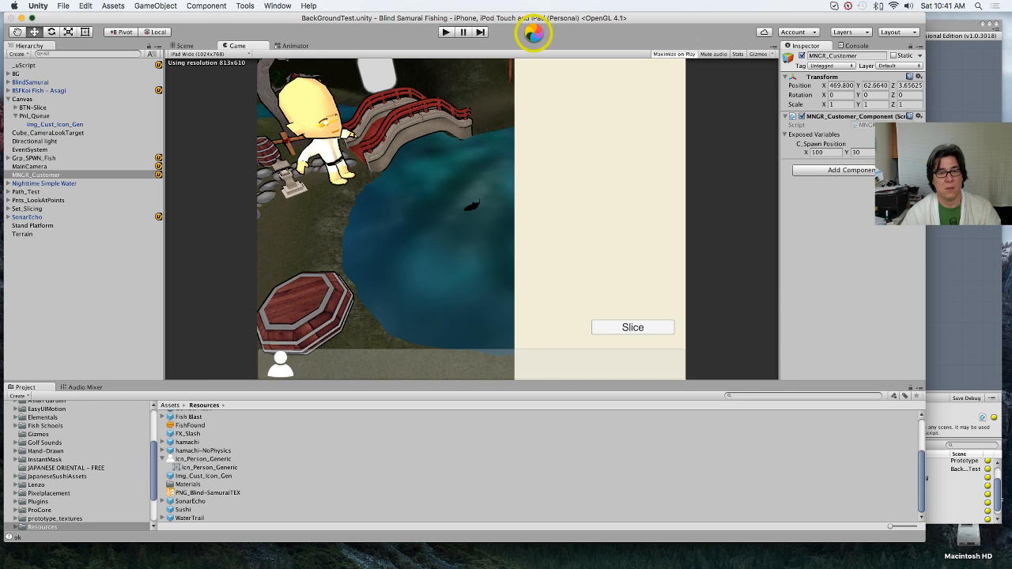
click(196, 48)
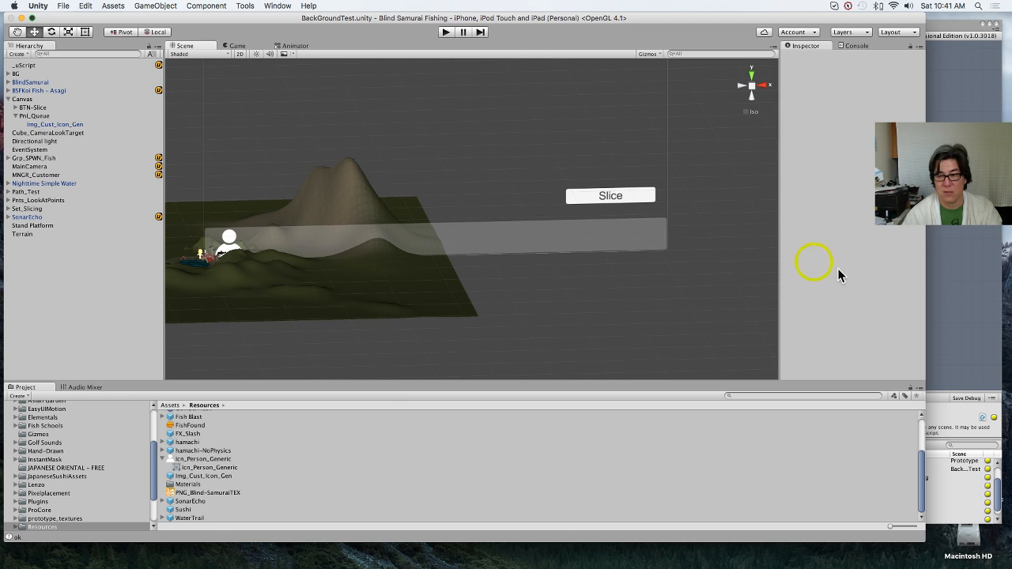
Step: Create a GameObject variable linked to the Spawned GameObject socket of Spawn Child Prefab At Location and place it below the node
click(970, 284)
middle_drag(759, 290, 611, 181)
drag(492, 126, 537, 190)
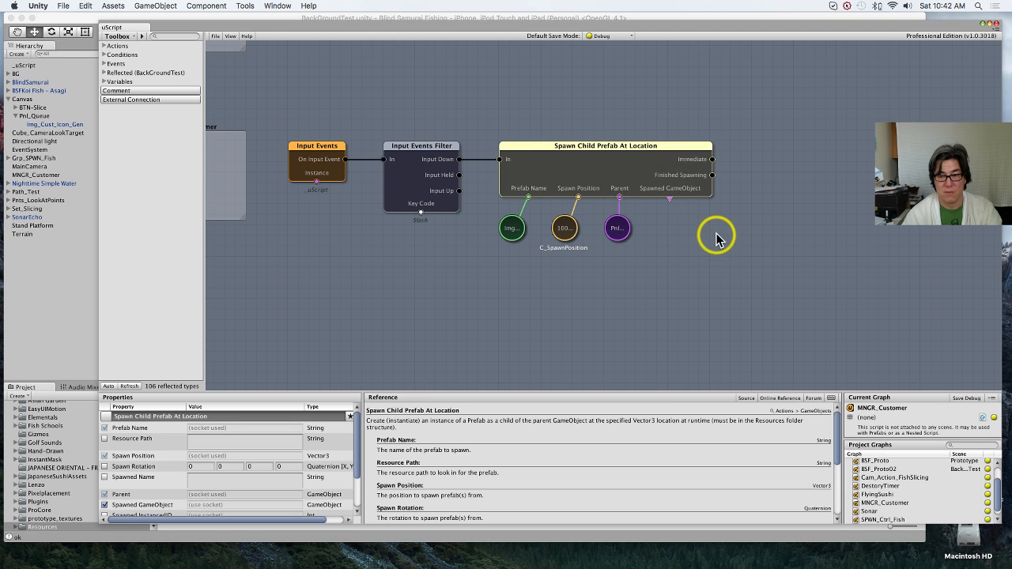
right_click(670, 198)
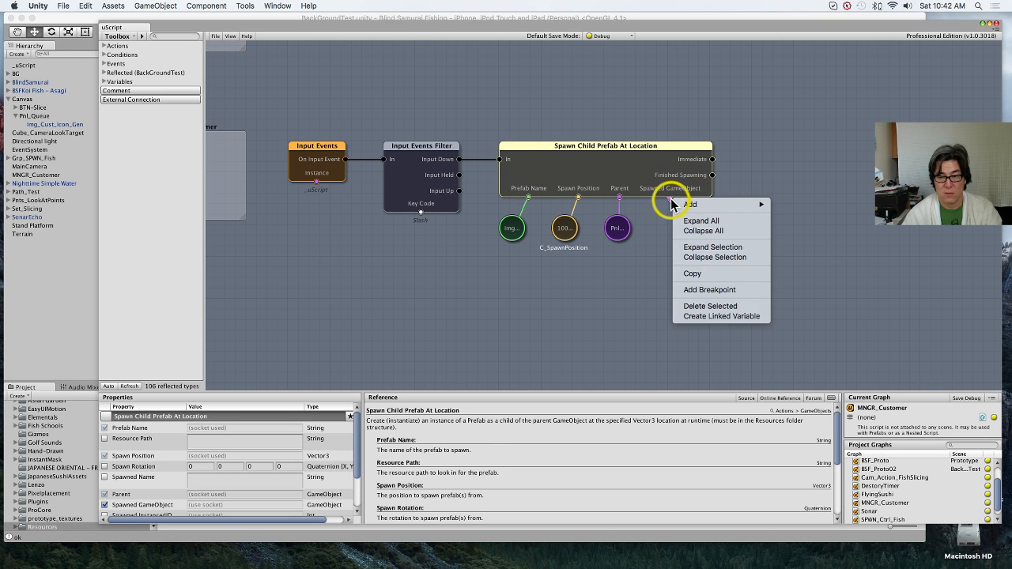
click(669, 198)
right_click(669, 203)
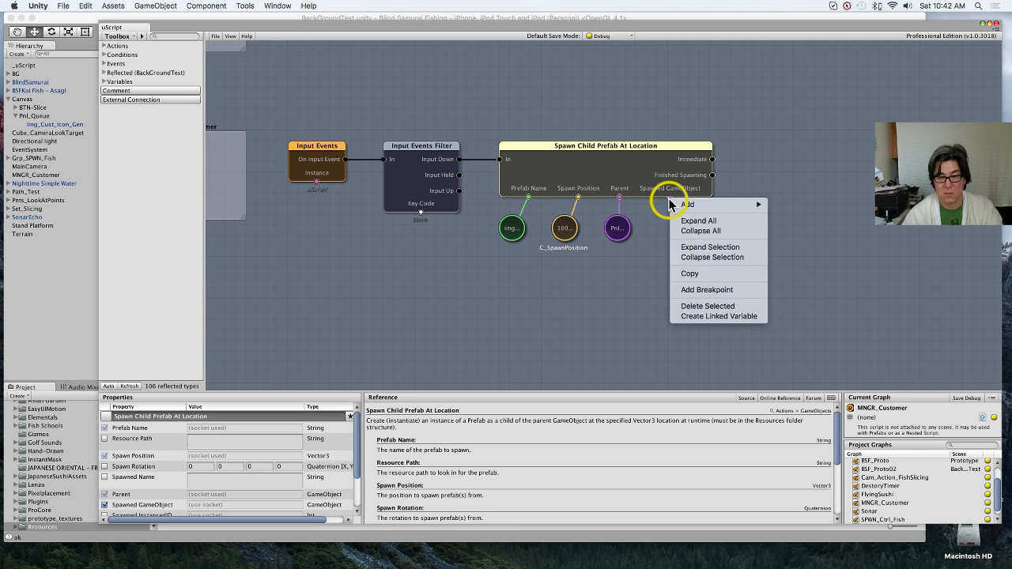
click(726, 316)
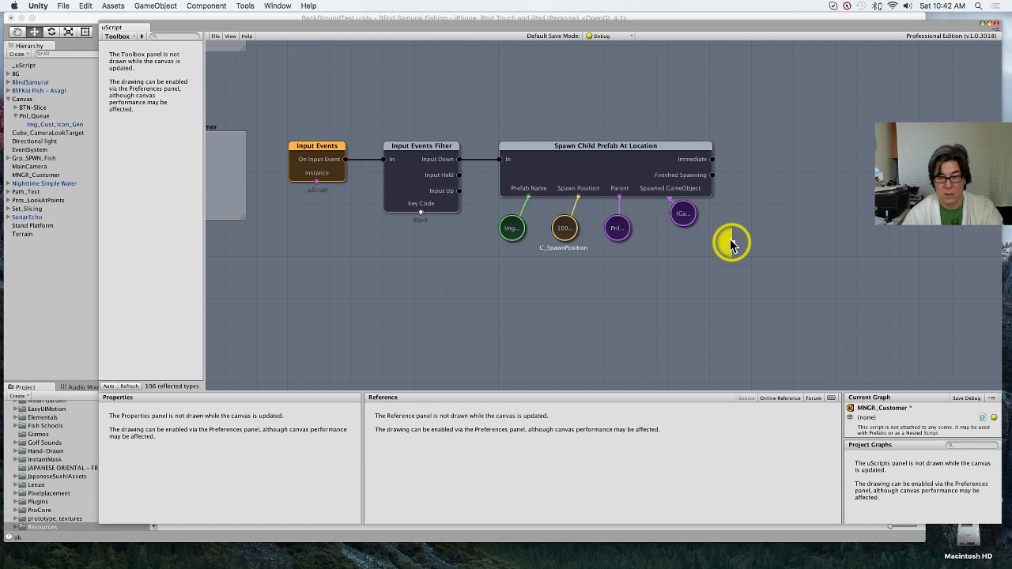
drag(685, 214, 716, 245)
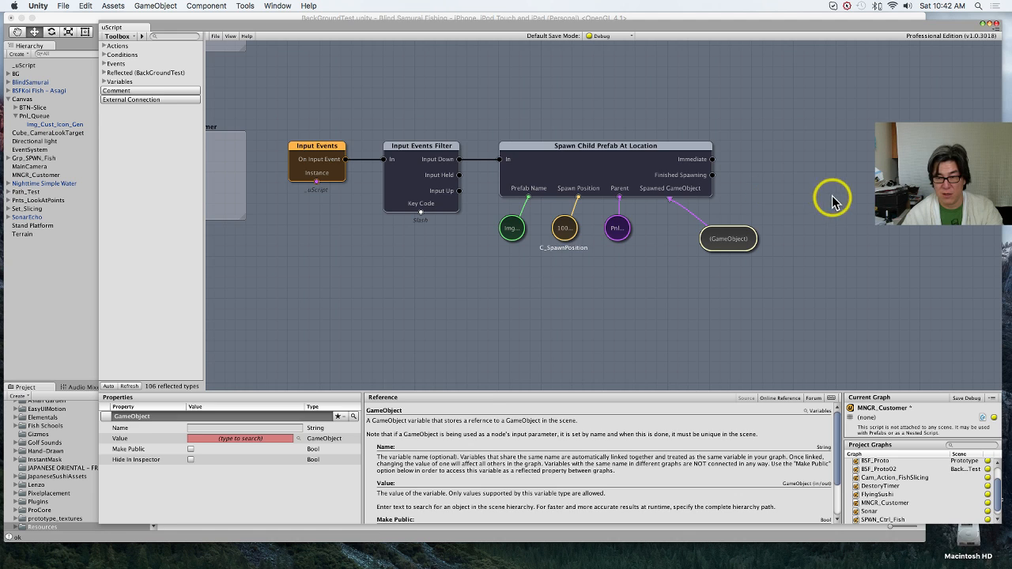
right_drag(832, 199, 630, 153)
mouse_move(654, 155)
mouse_move(711, 155)
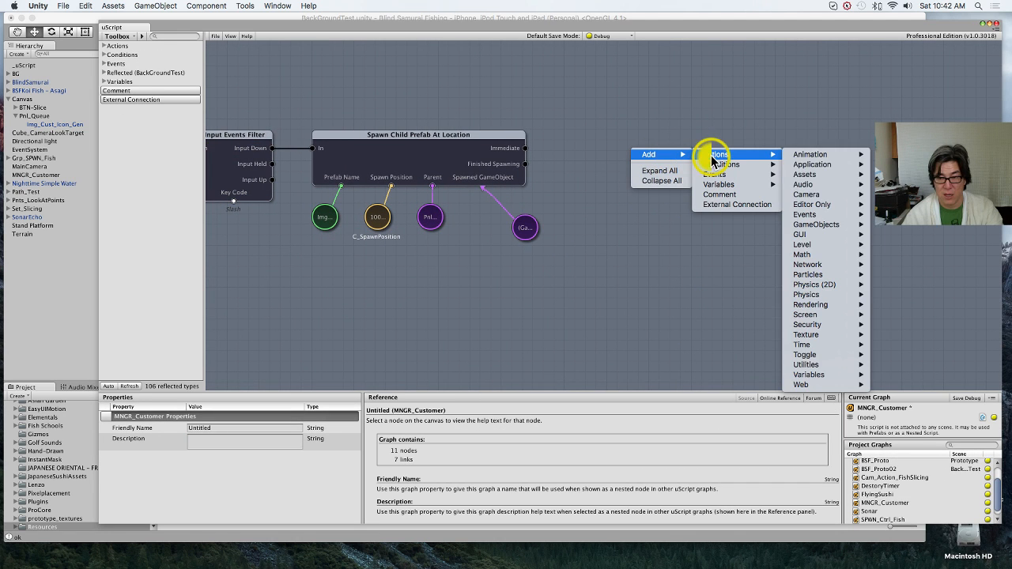
mouse_move(821, 234)
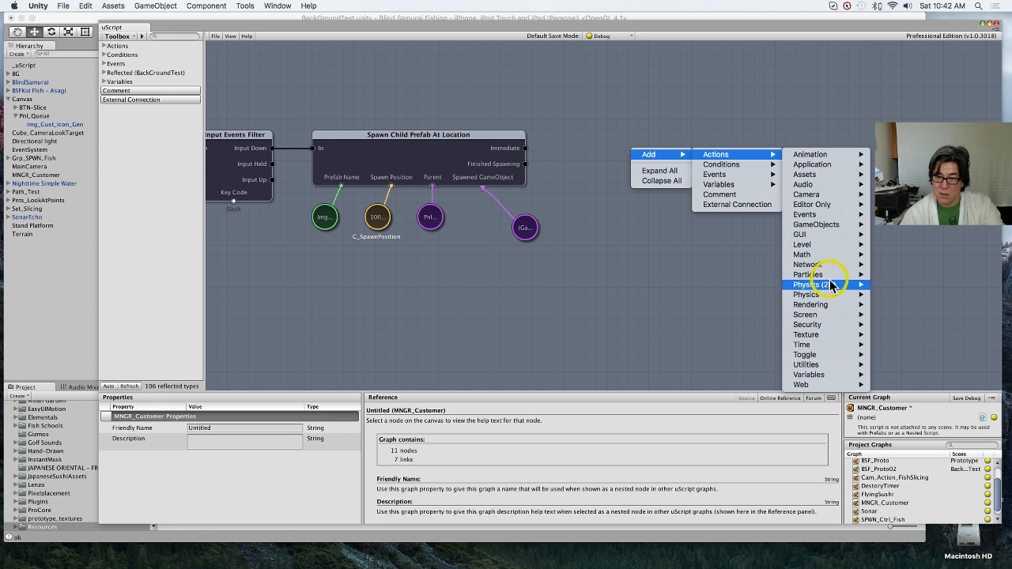
mouse_move(850, 228)
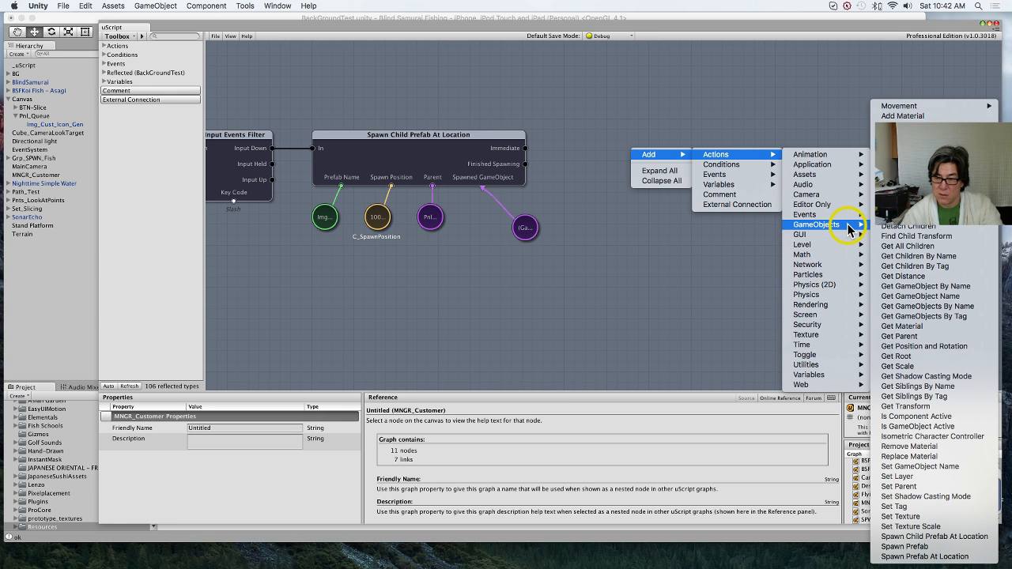
click(649, 300)
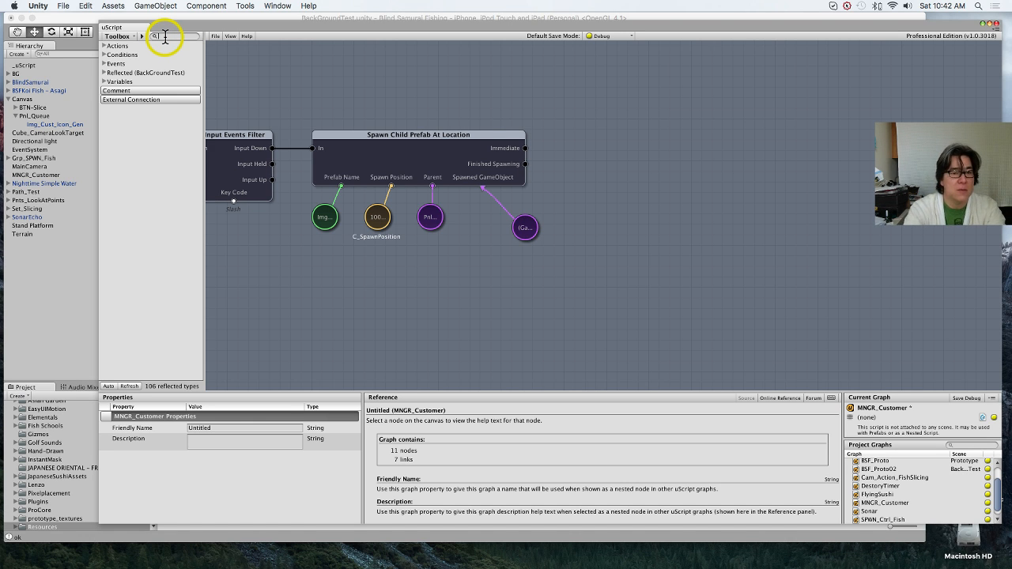
Step: Find the set color actions, check the Img_Cust_Icon_Gen object, and add a GUI Set Color node beside Spawn Child Prefab At Location
text(set color)
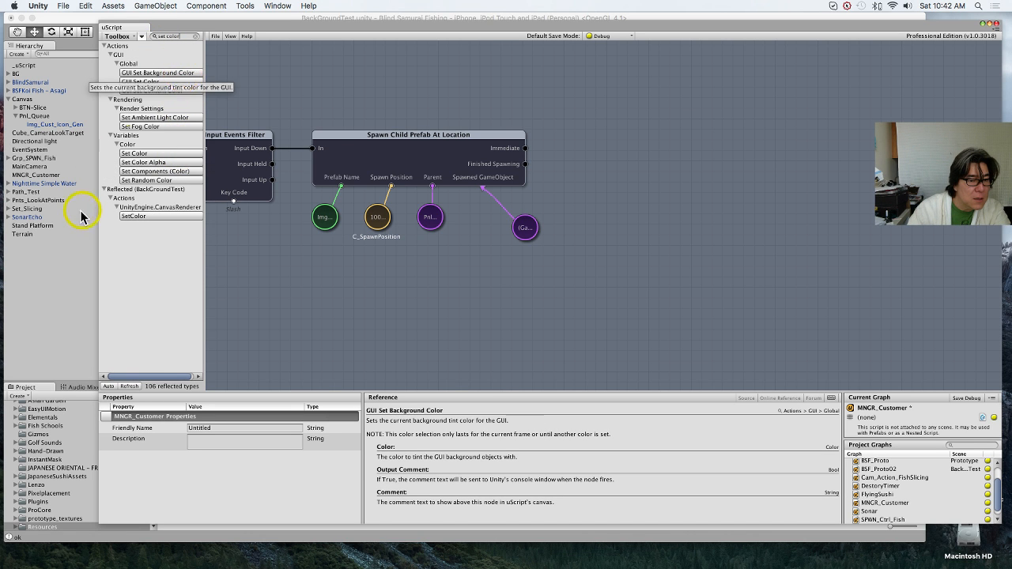
click(60, 269)
click(75, 127)
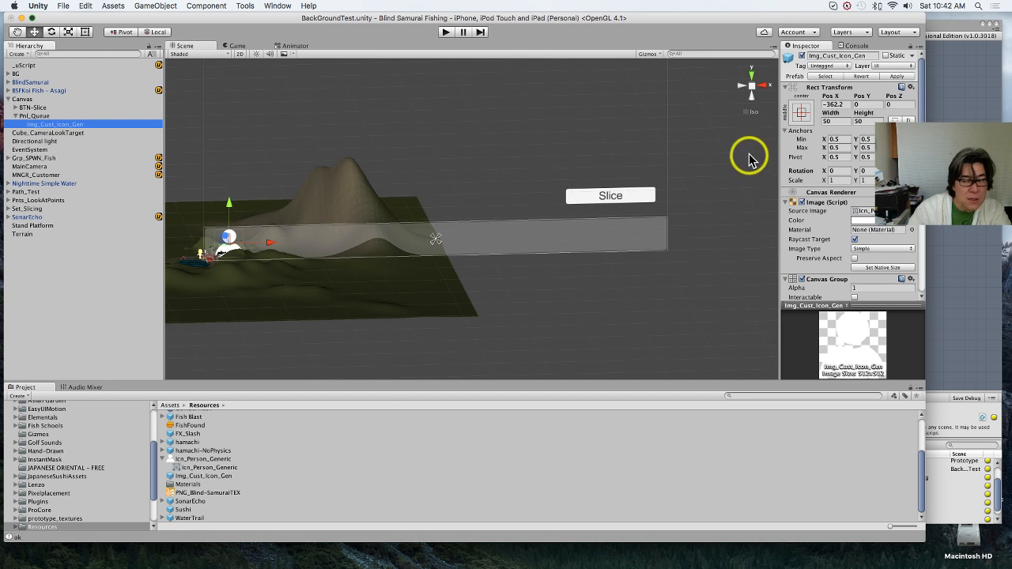
click(937, 268)
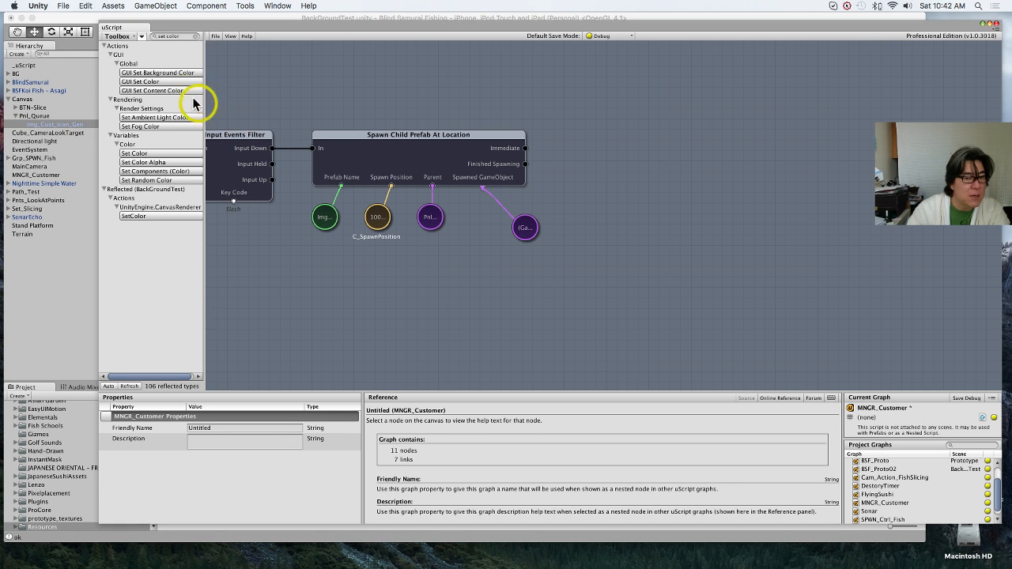
click(170, 82)
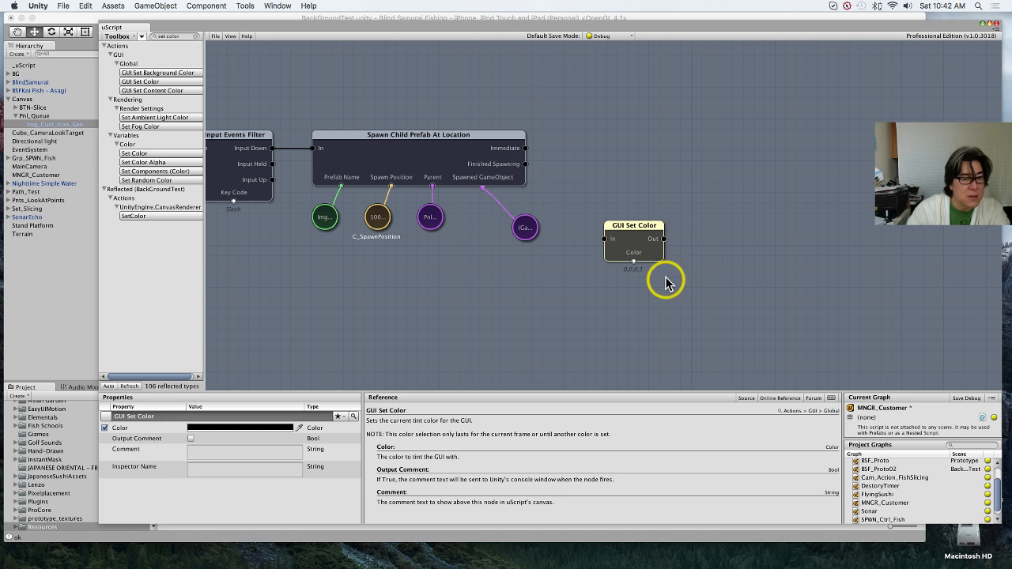
drag(641, 251, 613, 146)
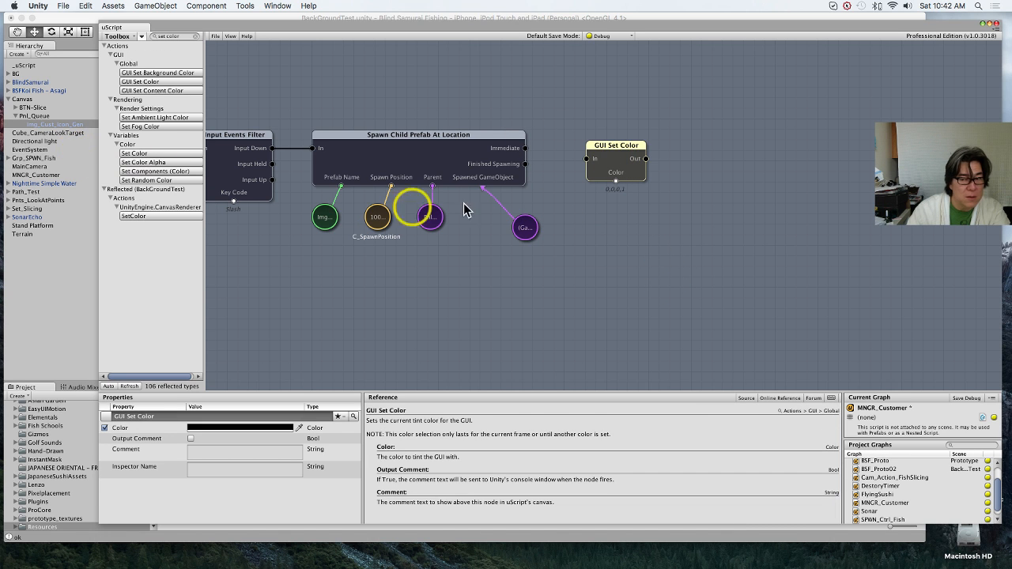
Step: Create a Color variable linked to the Color socket of GUI Set Color and place it below the node
click(607, 231)
right_click(609, 230)
click(612, 182)
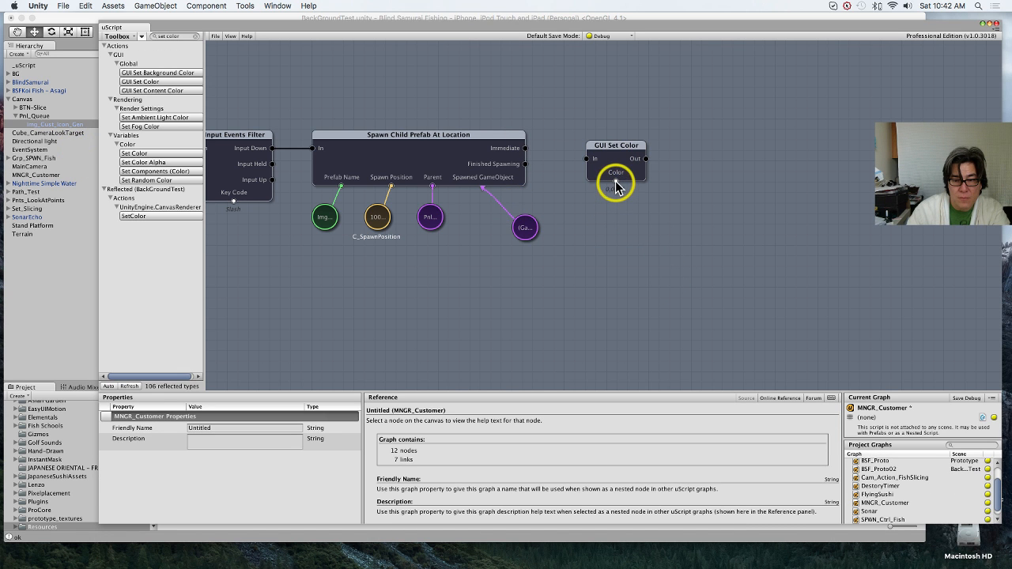
right_click(616, 181)
click(678, 222)
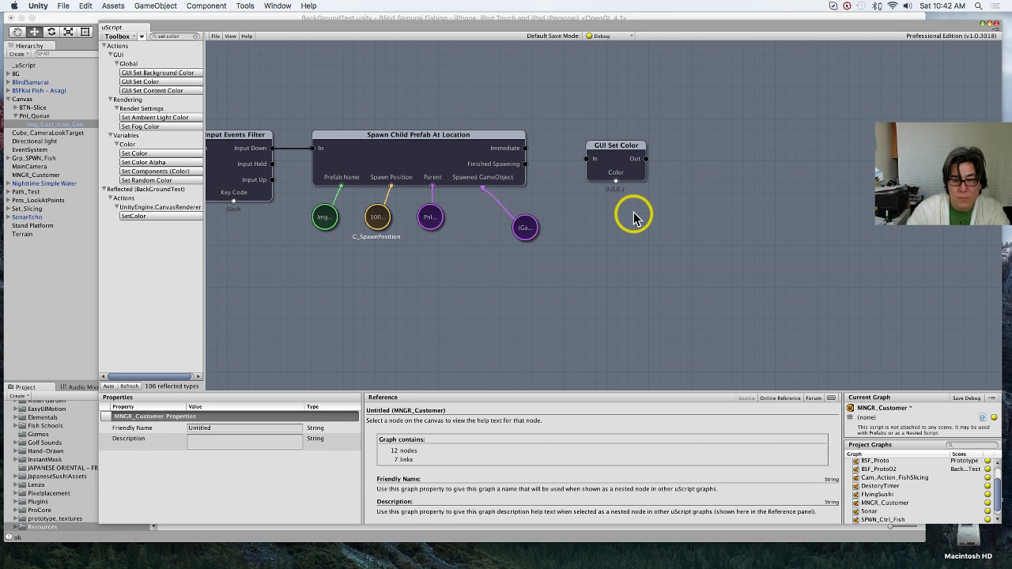
drag(628, 199, 605, 220)
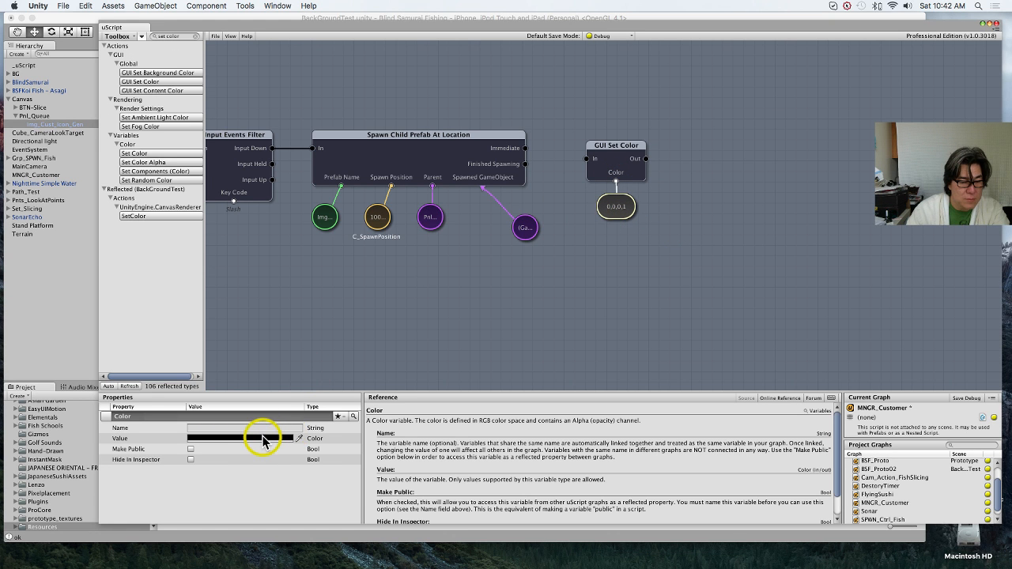
Step: Set the Color variable linked to GUI Set Color to a bright red at 100% opacity
click(261, 438)
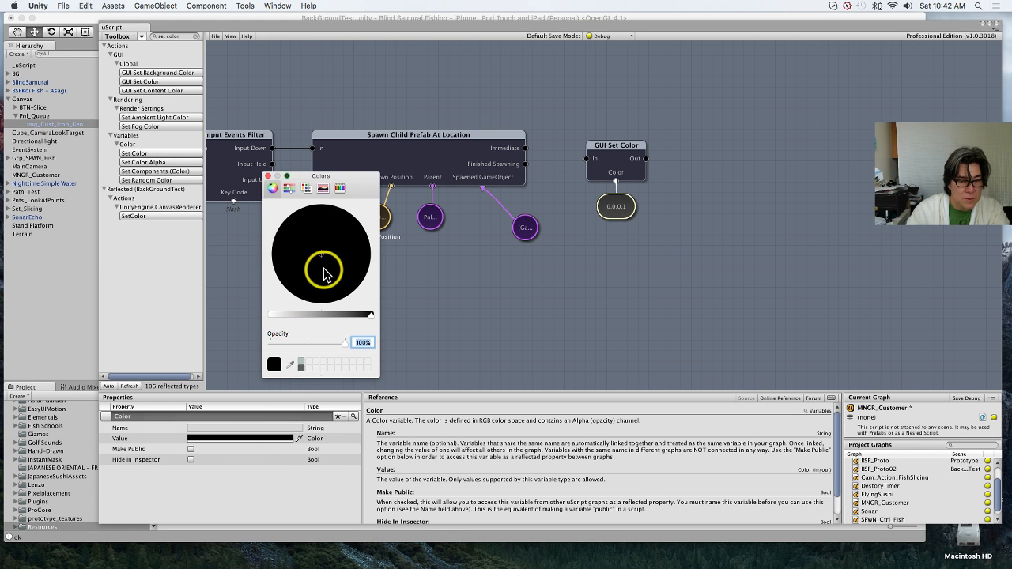
click(306, 315)
drag(316, 285, 371, 265)
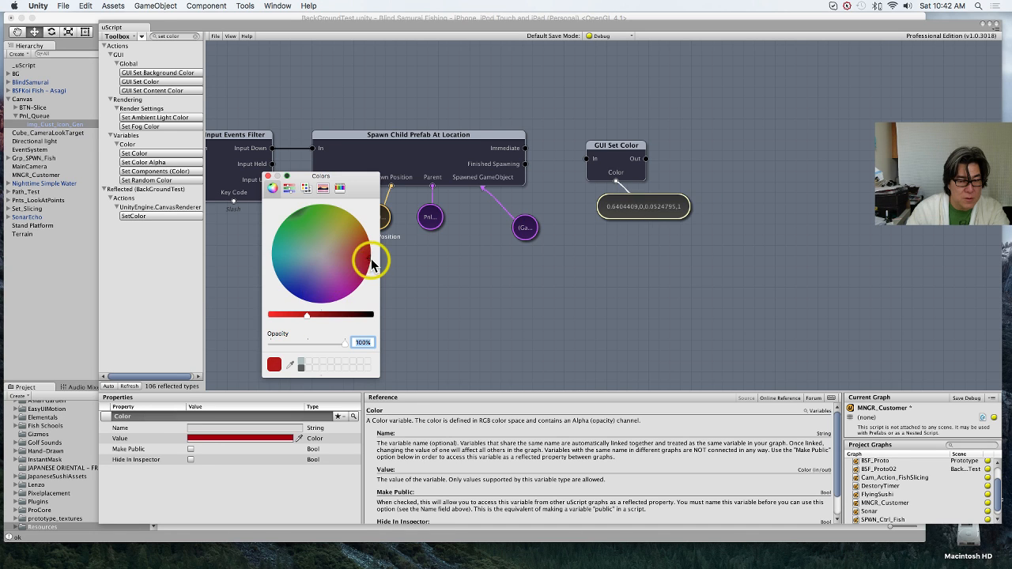
drag(310, 313, 277, 320)
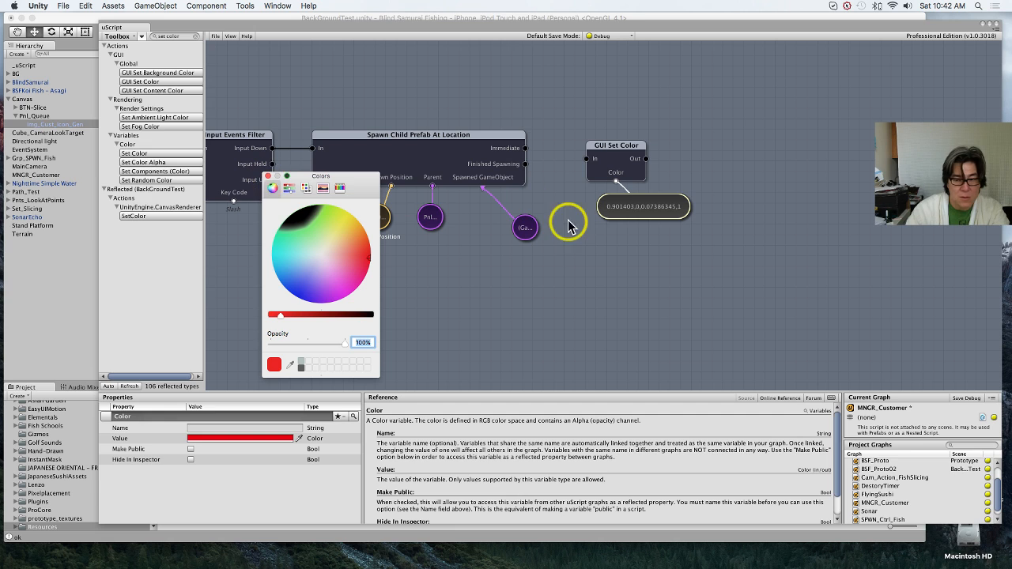
click(587, 270)
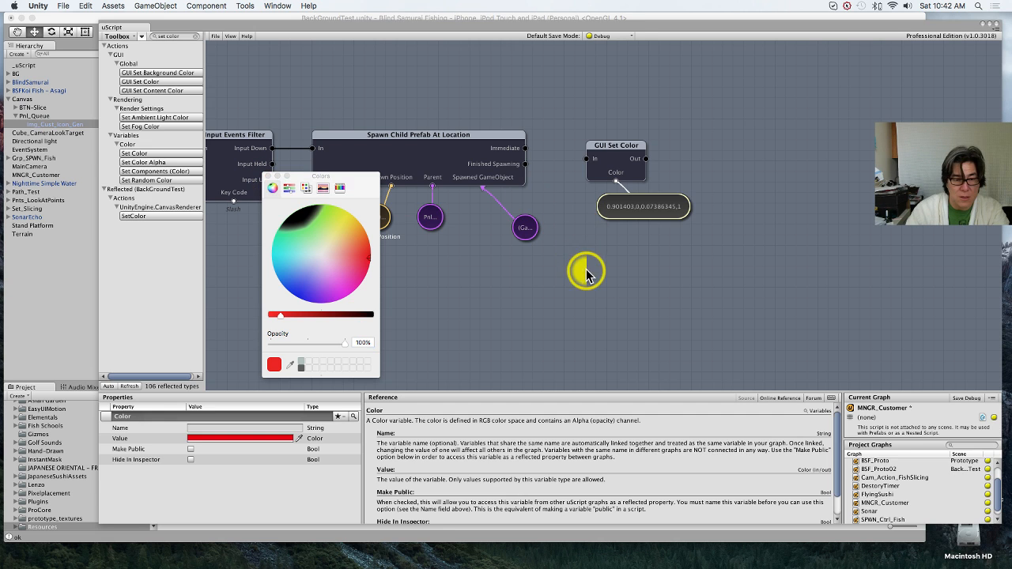
click(267, 176)
Step: Delete the red Color variable and move GUI Set Color farther from Spawn Child Prefab At Location
click(605, 208)
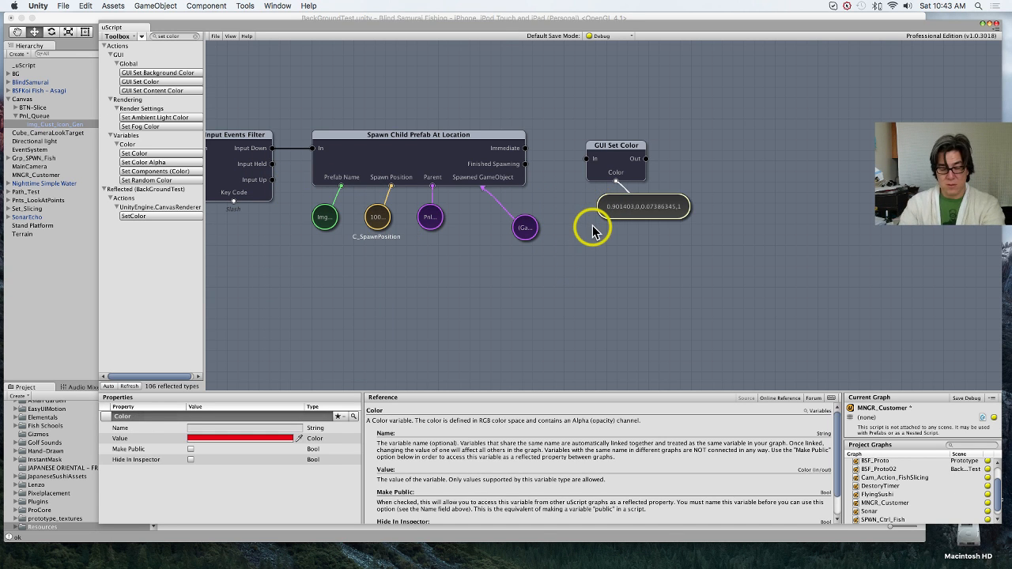
key(Delete)
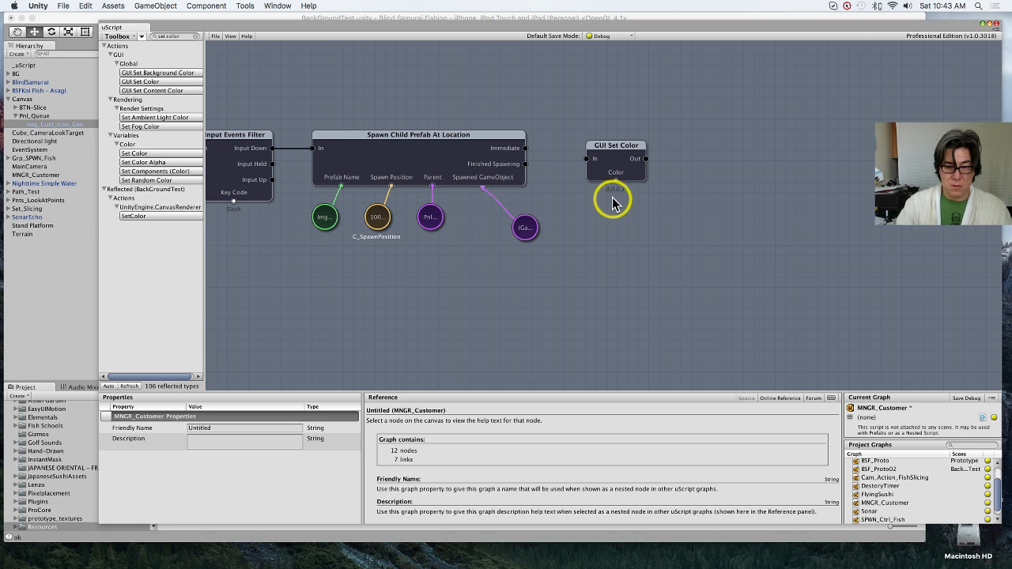
drag(606, 158, 690, 158)
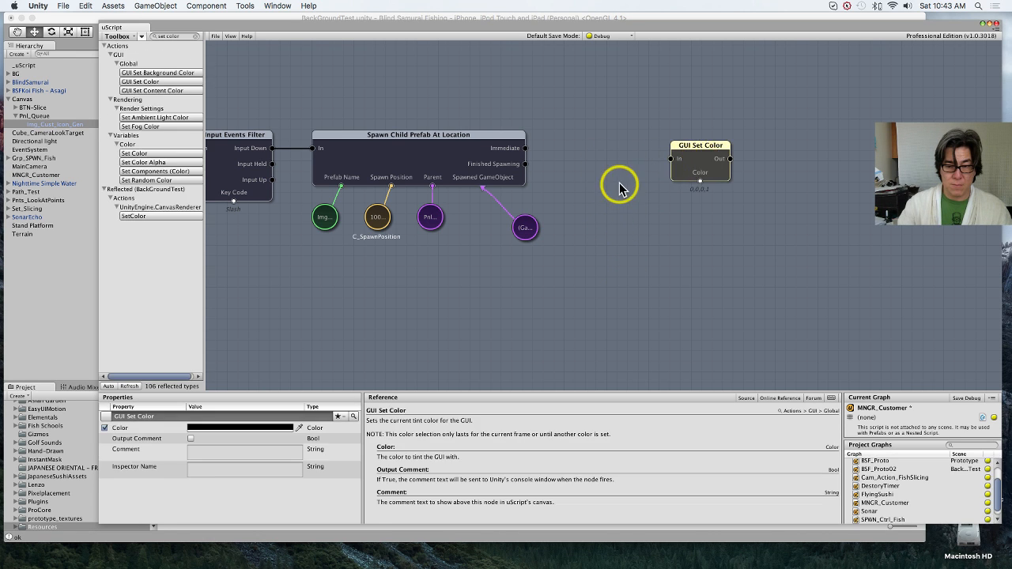
right_click(617, 192)
mouse_move(633, 196)
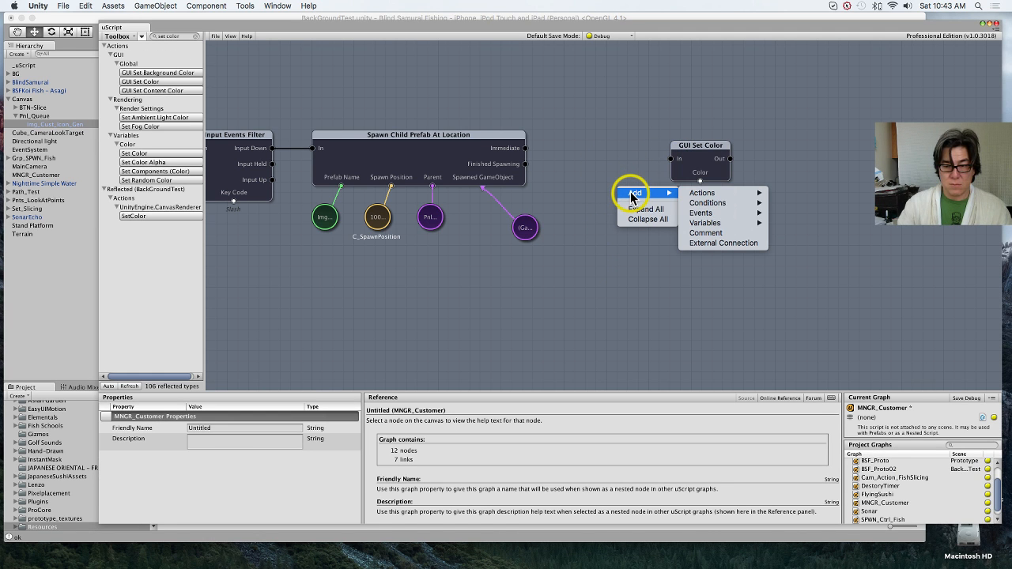
click(593, 306)
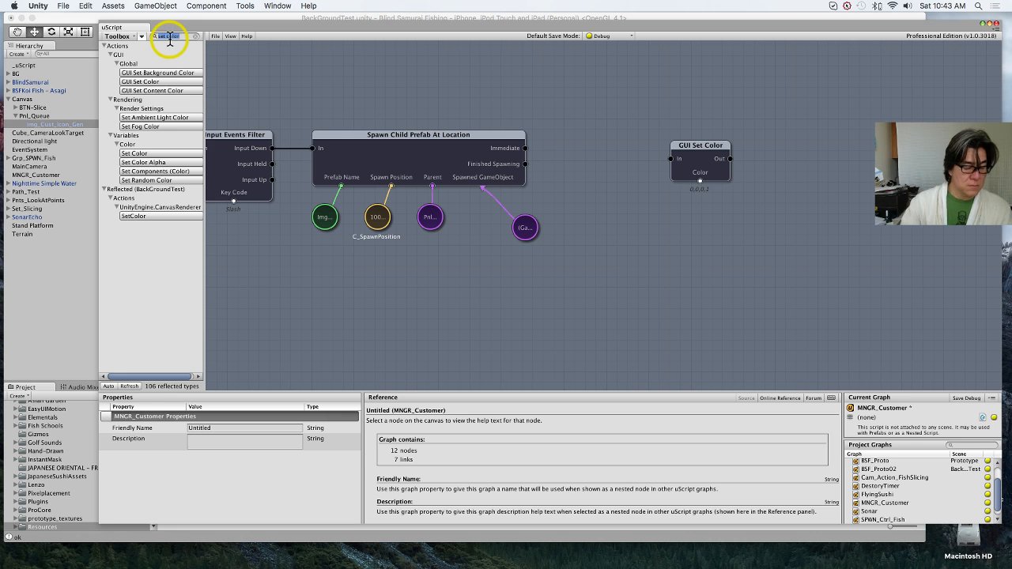
Step: Add a Set Random Color node between Spawn Child Prefab At Location and GUI Set Color, and line the nodes up
key(BackSpace)
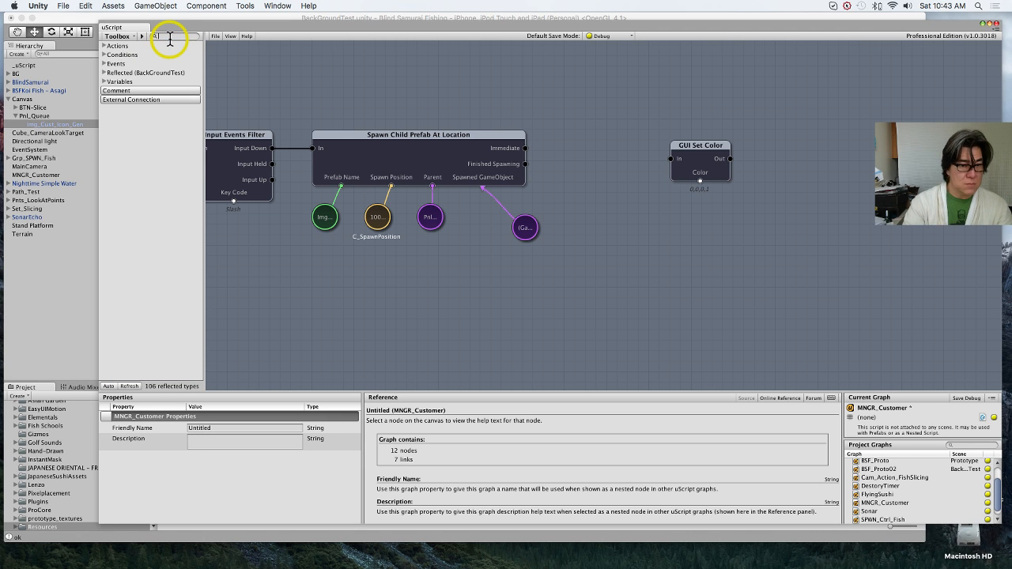
text(random)
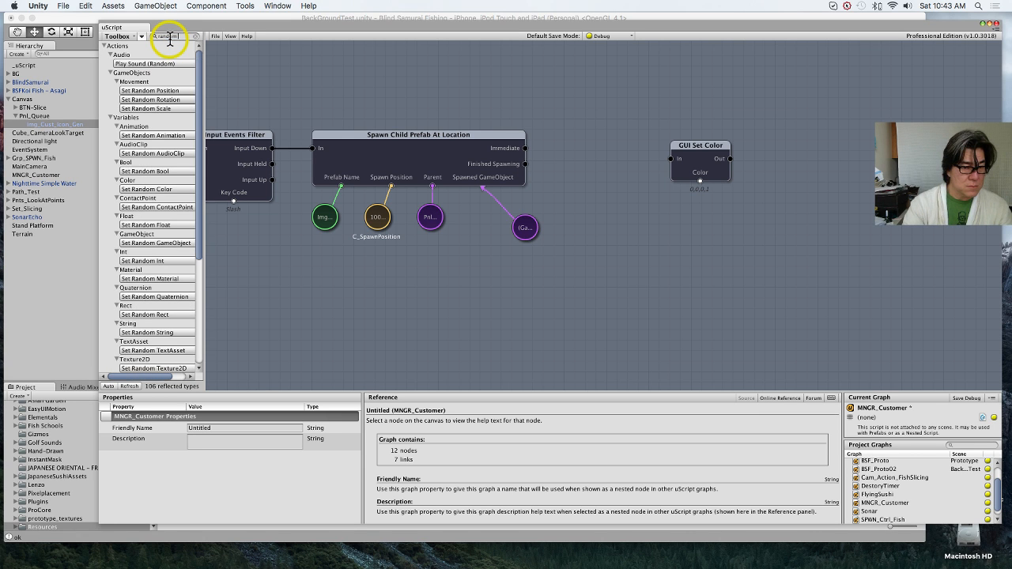
text( color)
click(158, 73)
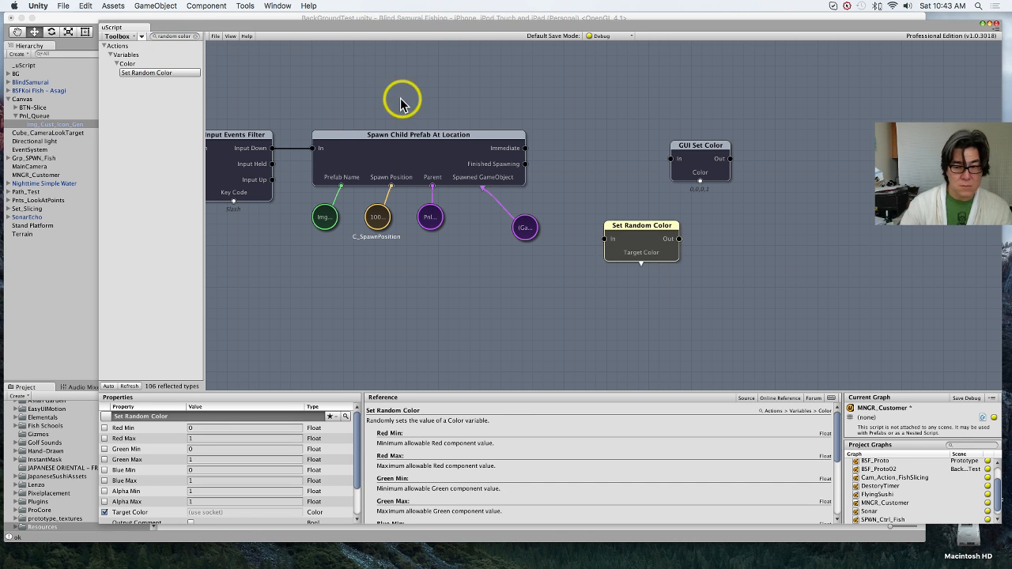
drag(669, 242, 610, 157)
drag(721, 164, 721, 147)
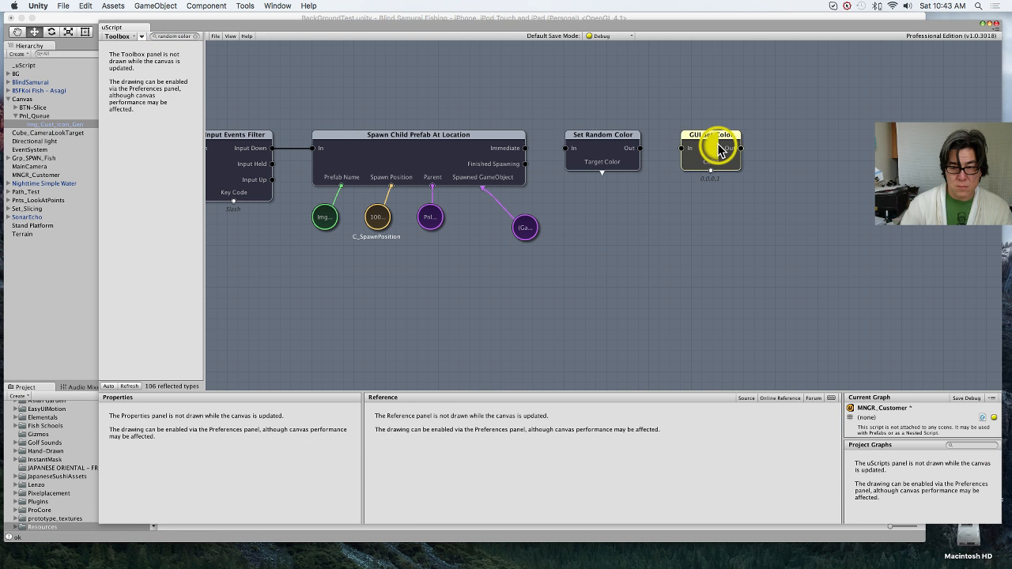
Step: Create a Color variable on Set Random Color's Target Color socket and link it to the Color socket of GUI Set Color
right_click(603, 170)
click(664, 279)
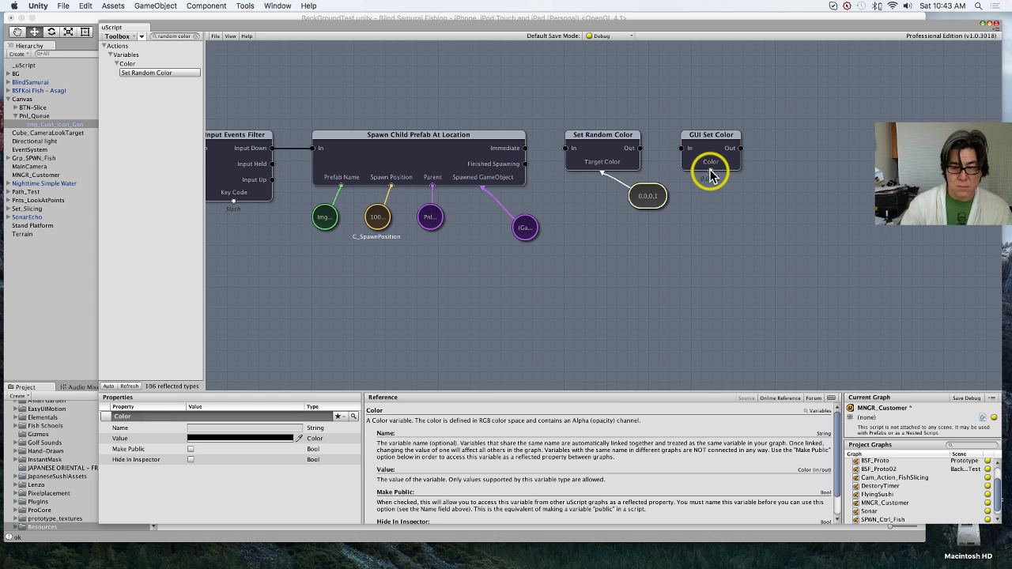
drag(708, 168, 650, 196)
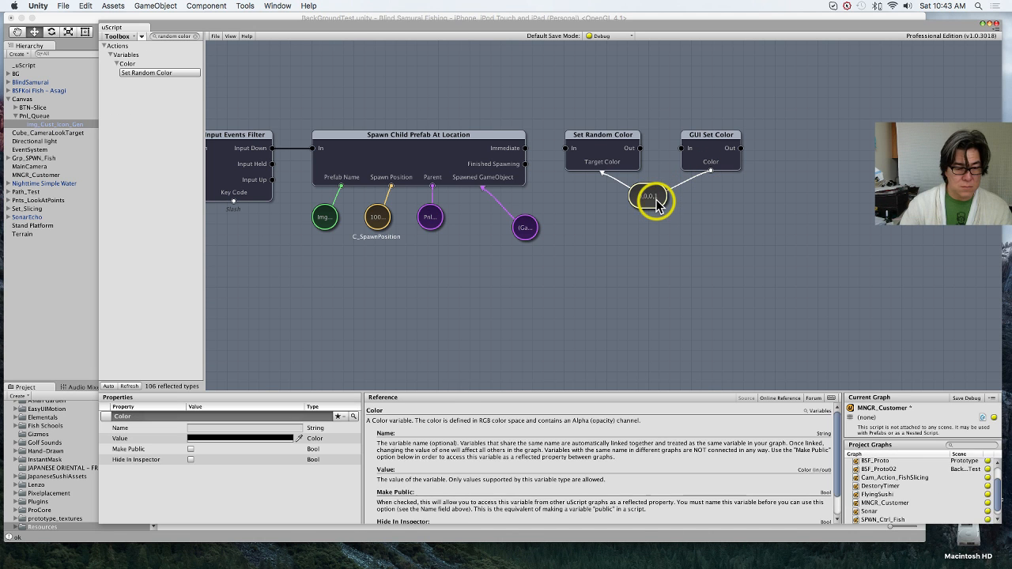
Step: Replace the GUI Set Color node with a UnityEngine.UI.Image color property node, placed beside Set Random Color's Color variable
click(712, 158)
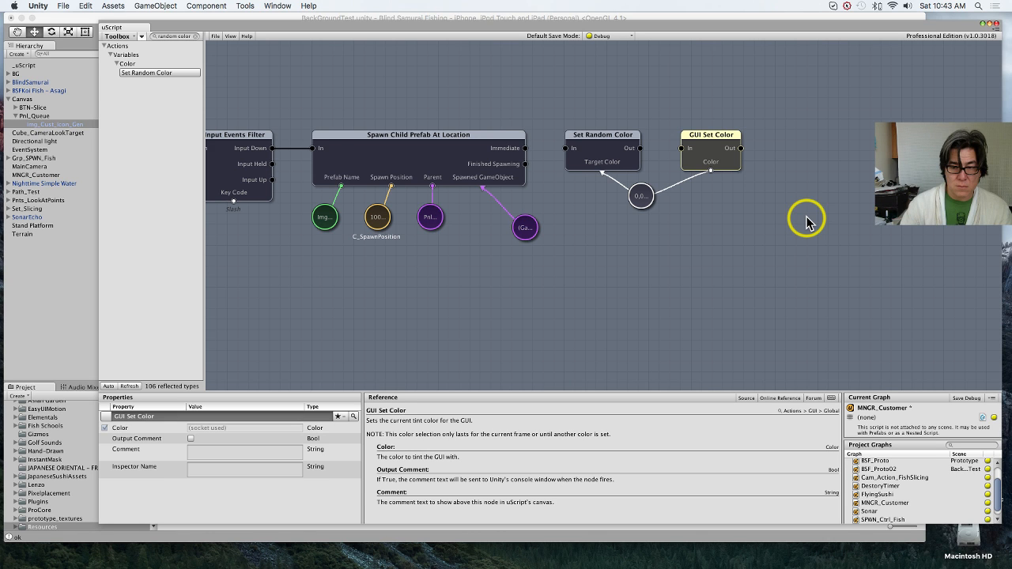
key(Delete)
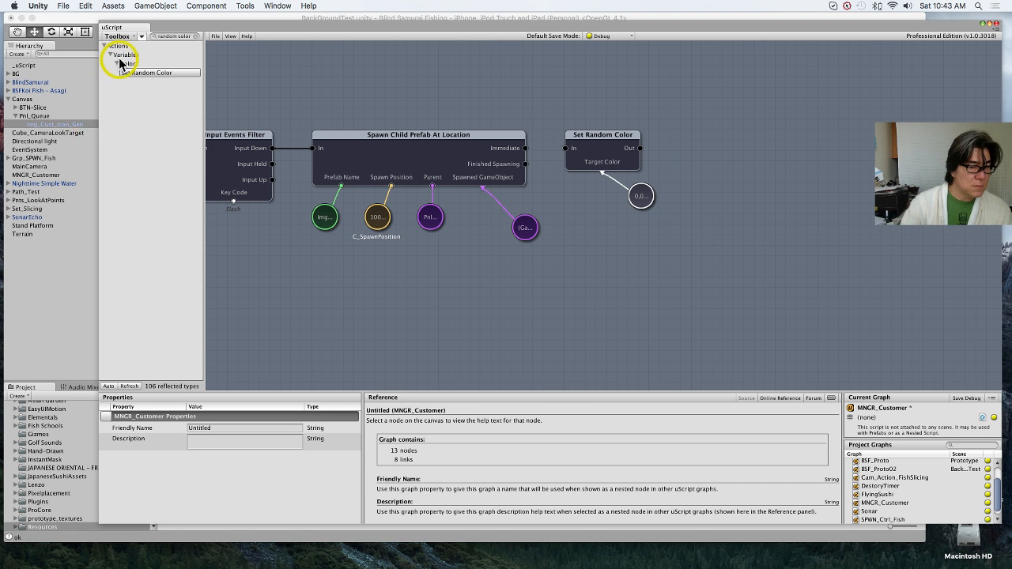
click(186, 37)
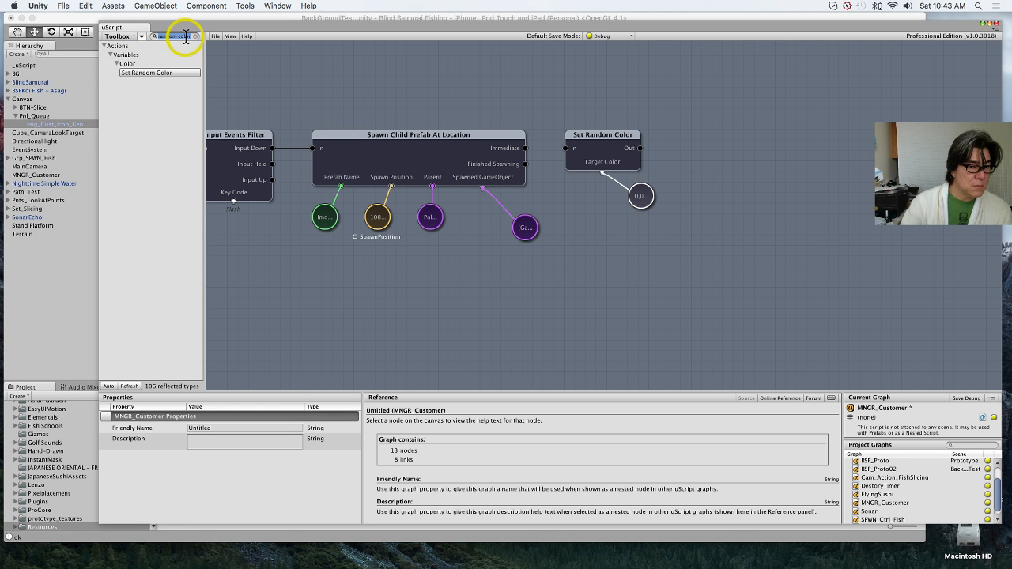
text(color)
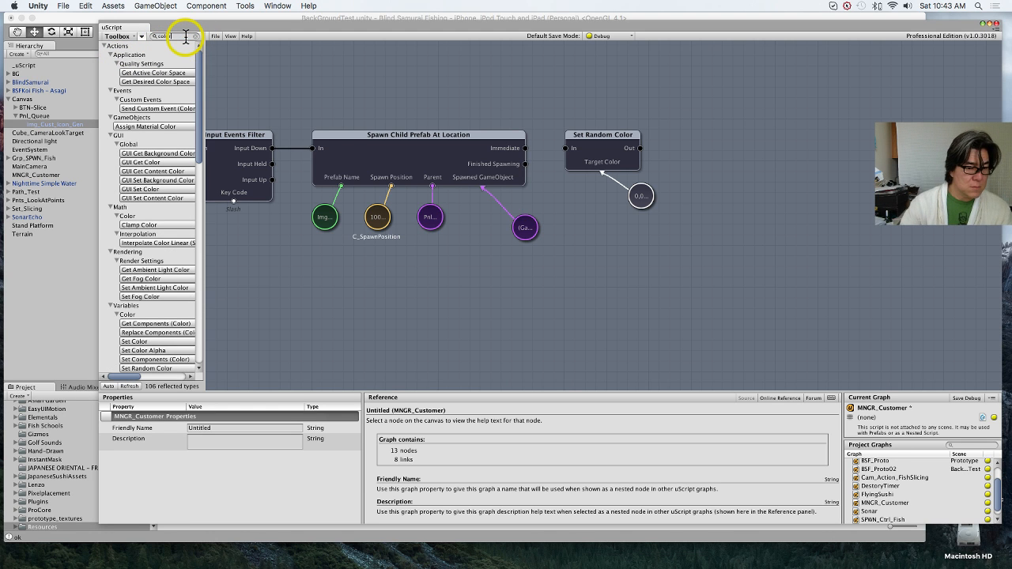
scroll(148, 273, down, 5)
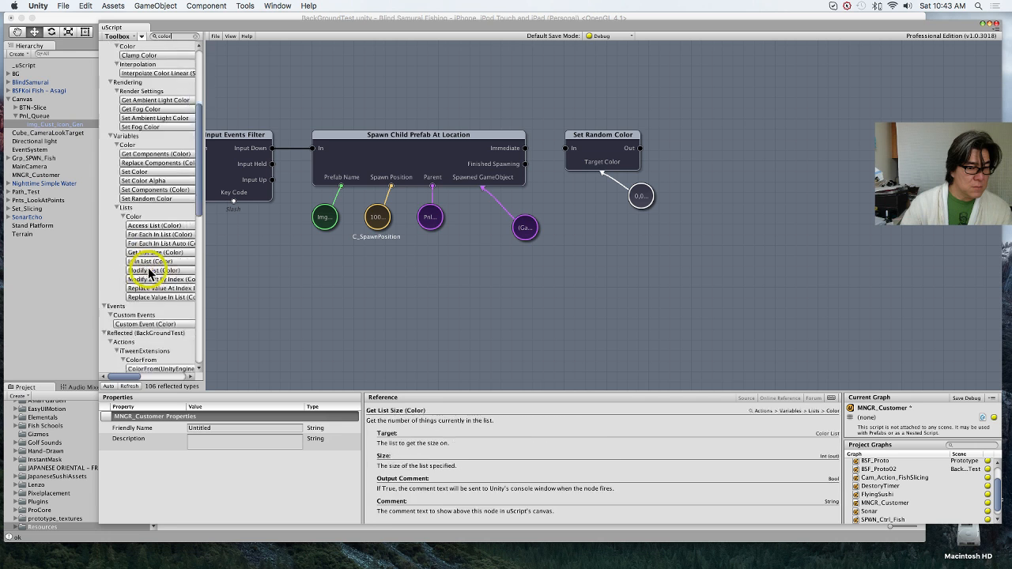
scroll(149, 273, down, 4)
scroll(149, 273, down, 5)
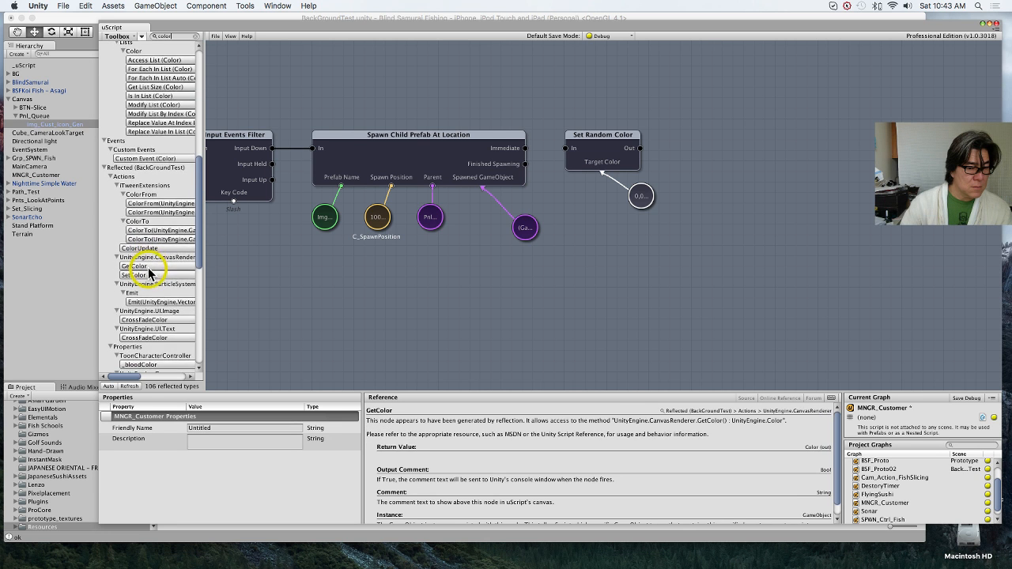
scroll(149, 273, down, 4)
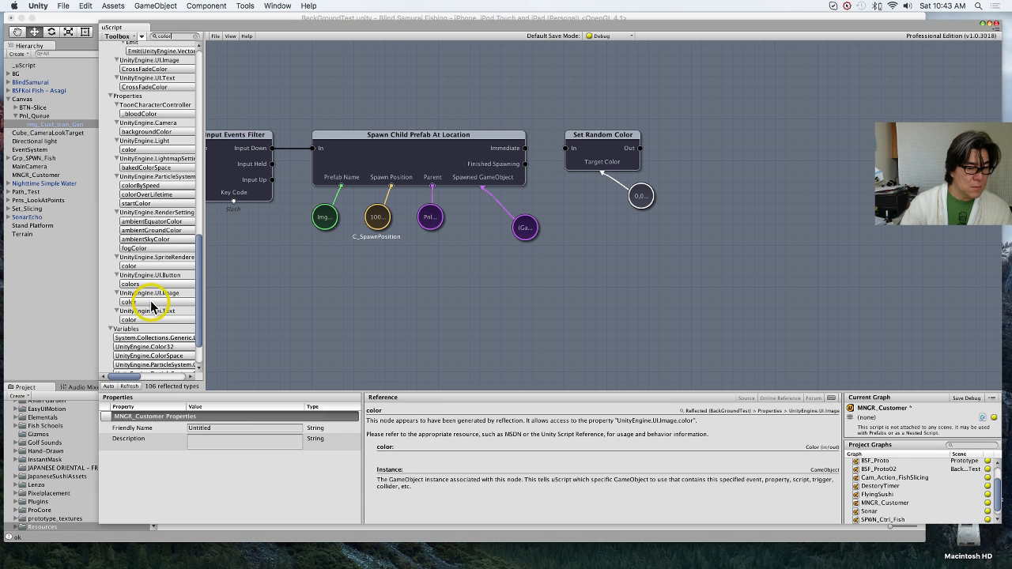
click(150, 303)
drag(664, 235, 773, 206)
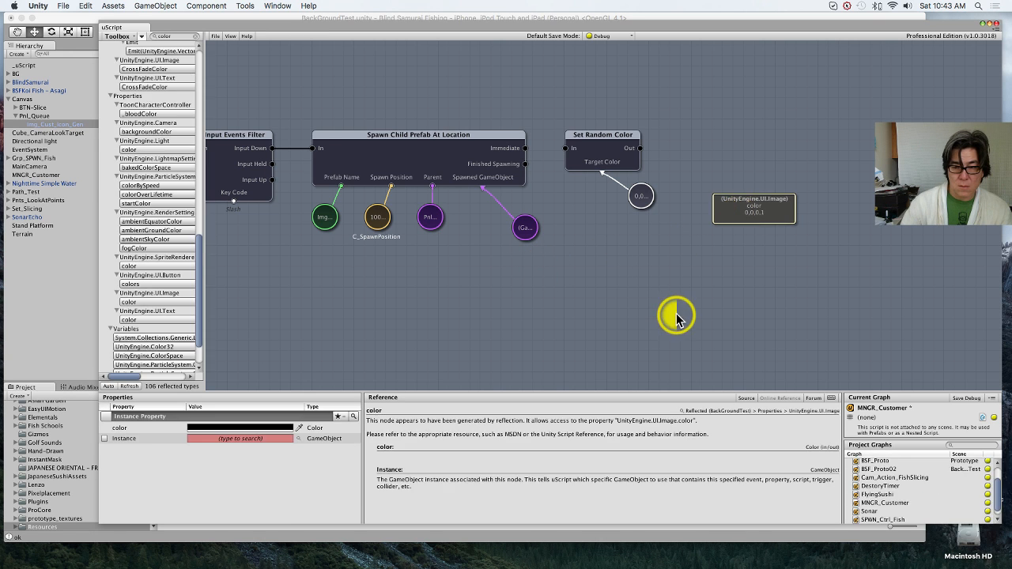
Step: Replace Set Random Color's Color variable with the UI.Image color property on Target Color, and link Finished Spawning to Set Random Color's In
click(707, 285)
click(645, 198)
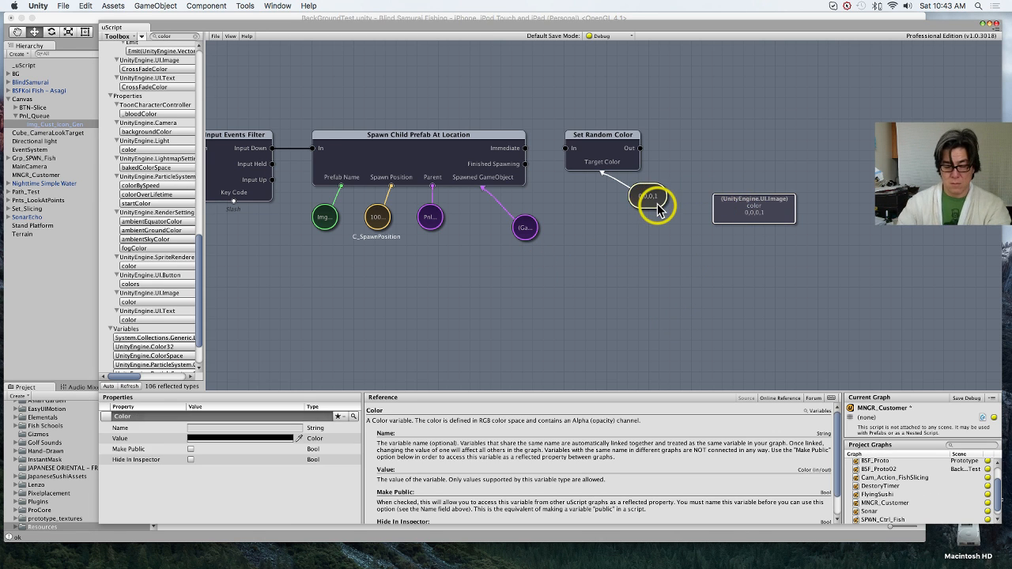
key(Delete)
drag(603, 173, 735, 209)
drag(733, 210, 607, 232)
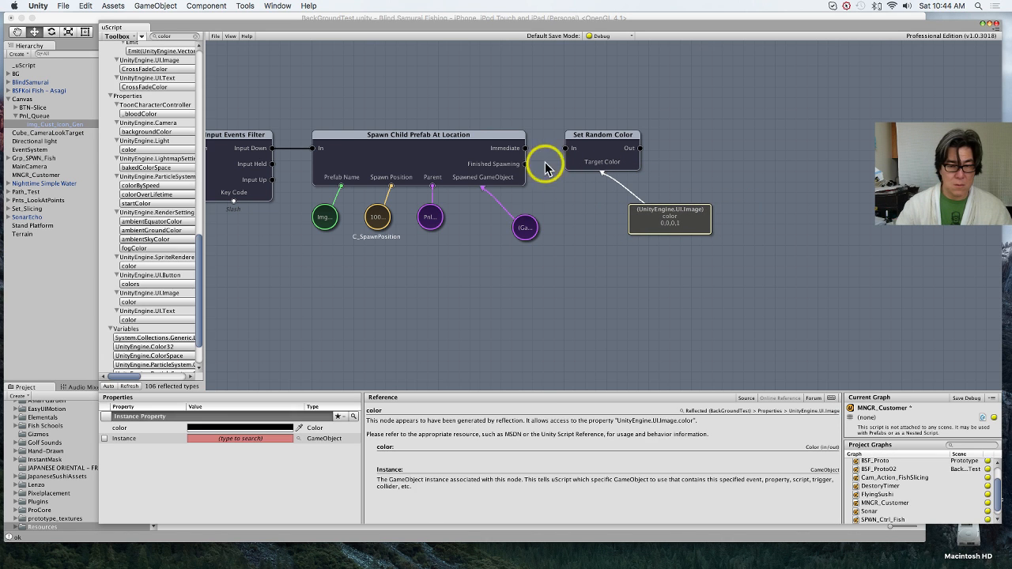
drag(528, 164, 566, 148)
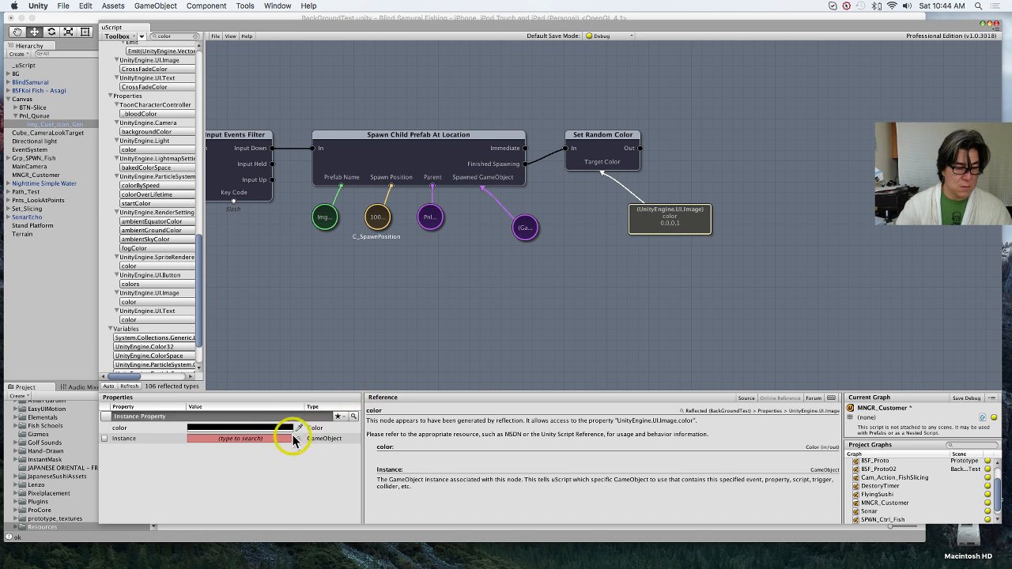
Step: Expose the Image color property's Instance socket, link it to the Spawned GameObject variable, and place the property directly beneath Set Random Color
click(111, 441)
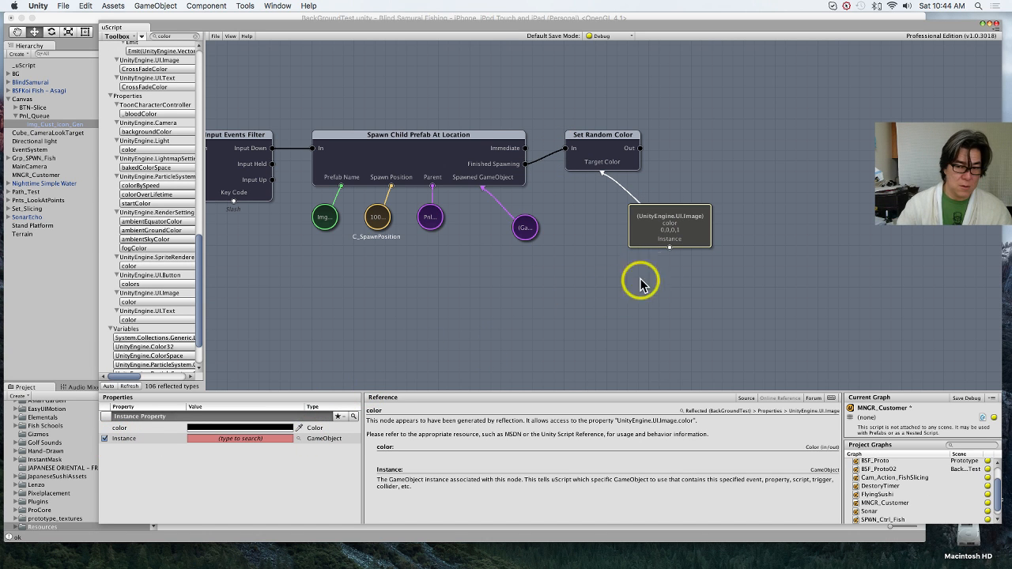
drag(669, 247, 527, 231)
drag(528, 235, 506, 278)
drag(646, 228, 582, 207)
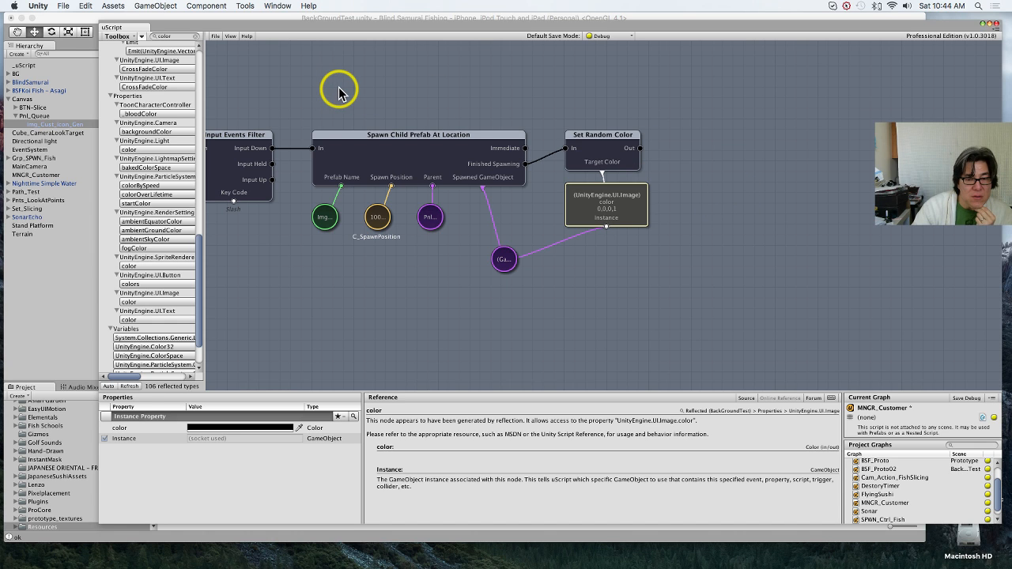
Step: Save the MNGR_Customer graph and let the scripts compile
click(216, 35)
click(255, 101)
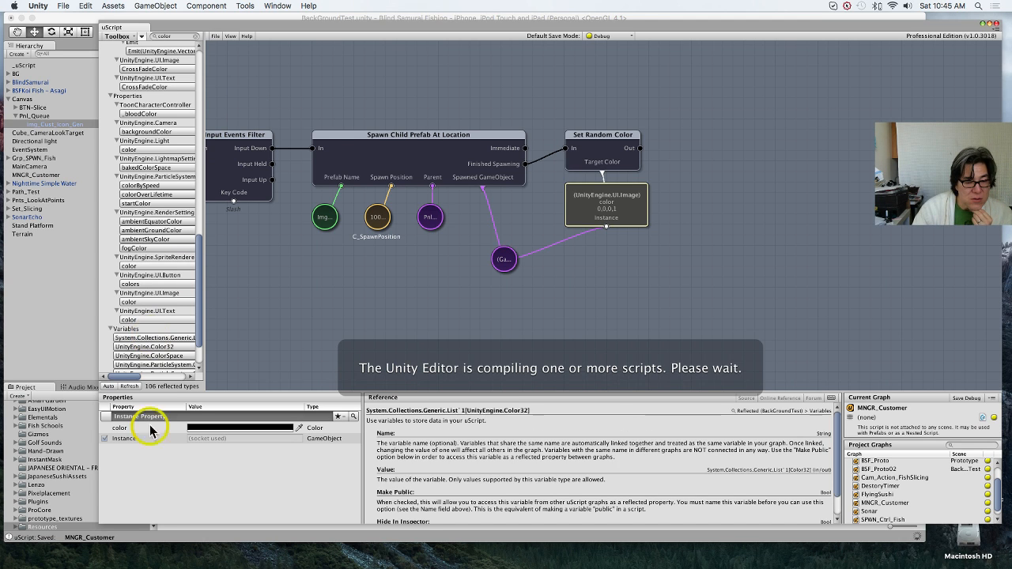
click(277, 344)
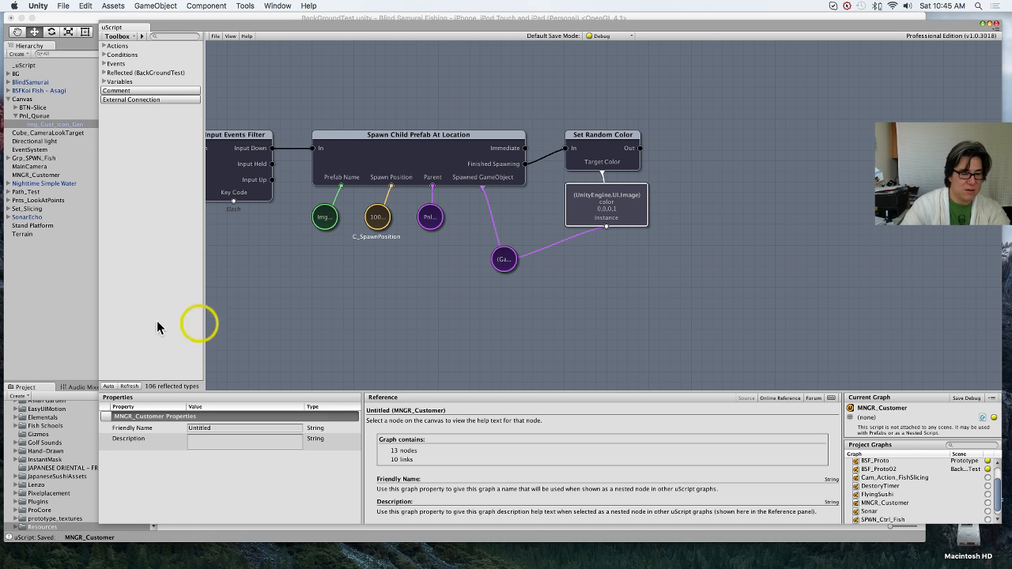
Step: Play the BackGroundTest scene to test the random colors of the spawned customer icons, and stop playing
click(74, 335)
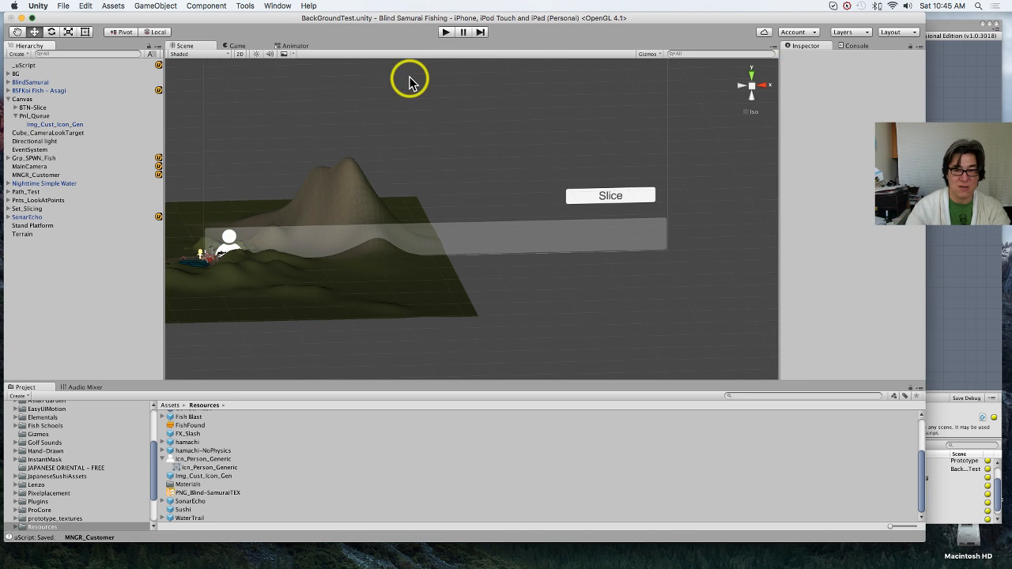
click(447, 32)
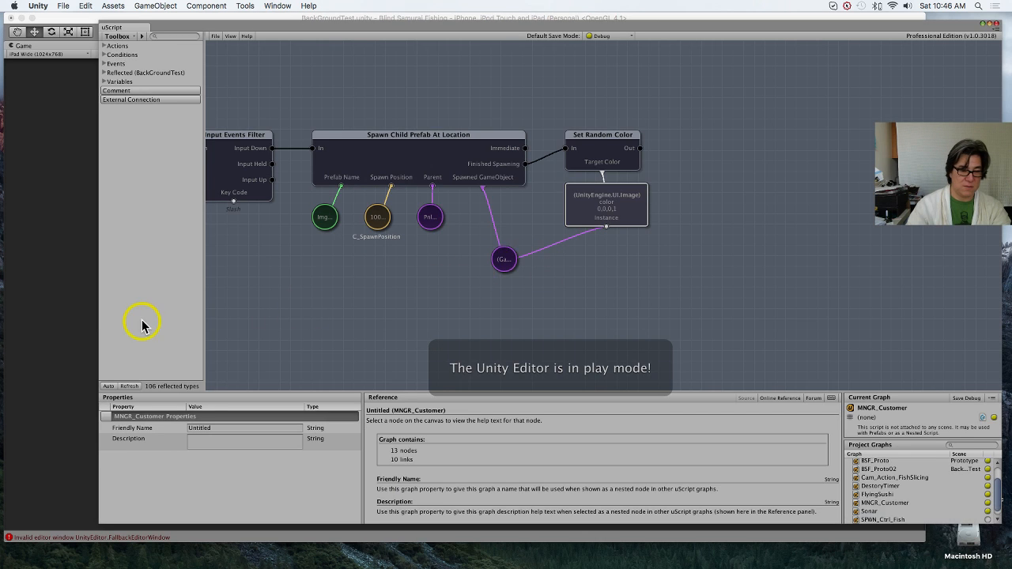
click(63, 370)
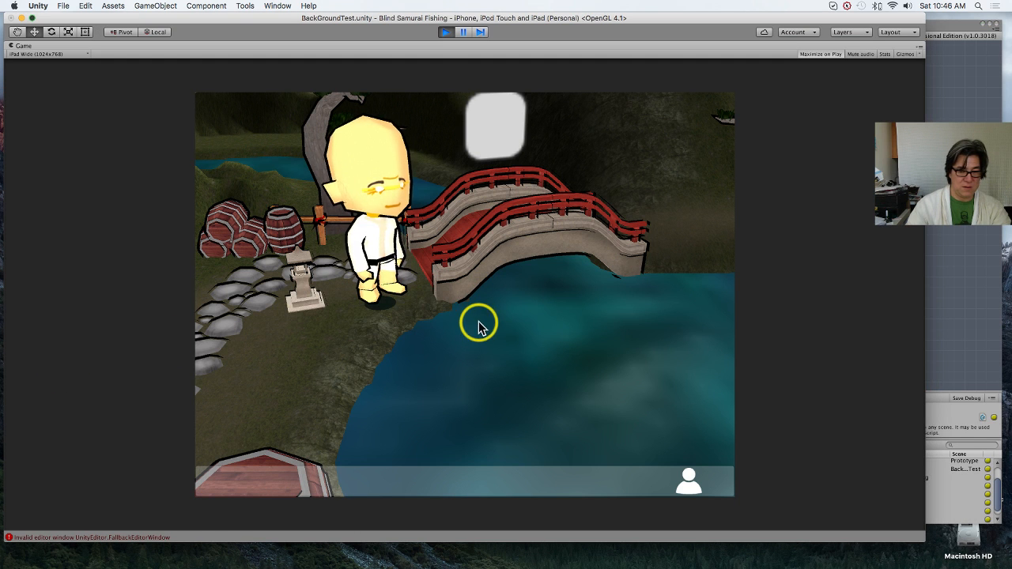
click(591, 430)
click(533, 391)
click(482, 404)
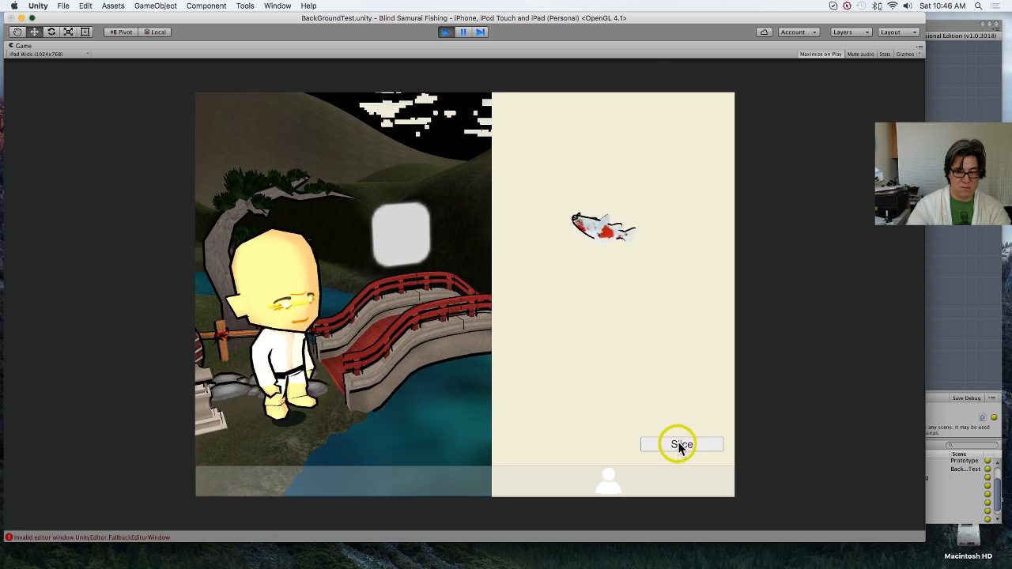
click(680, 445)
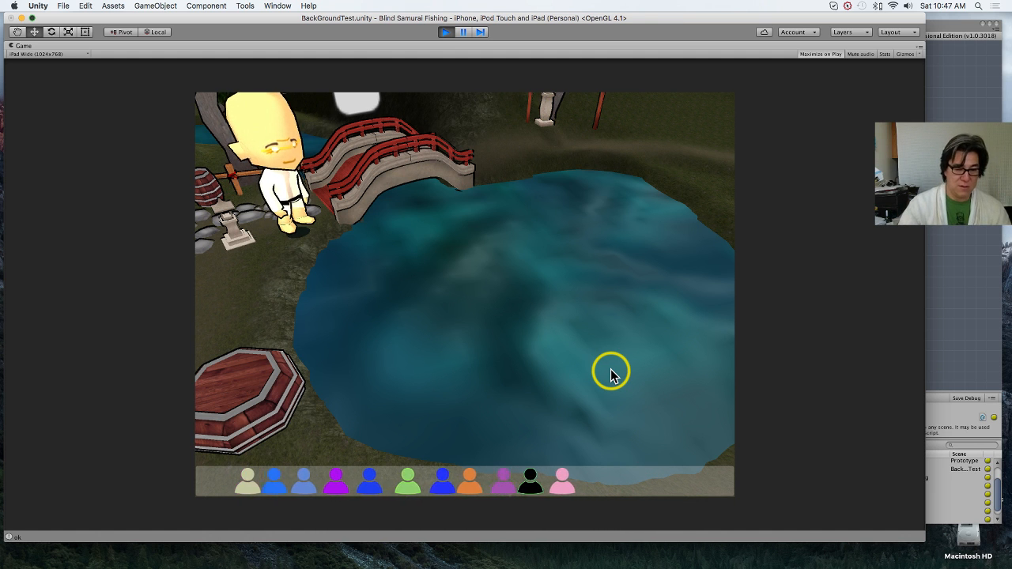
click(447, 32)
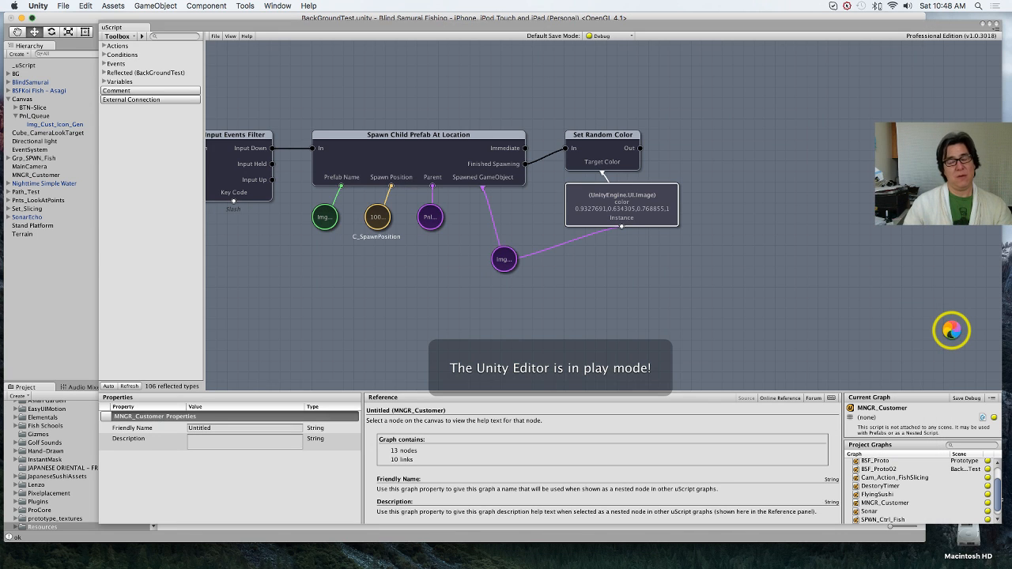
click(42, 310)
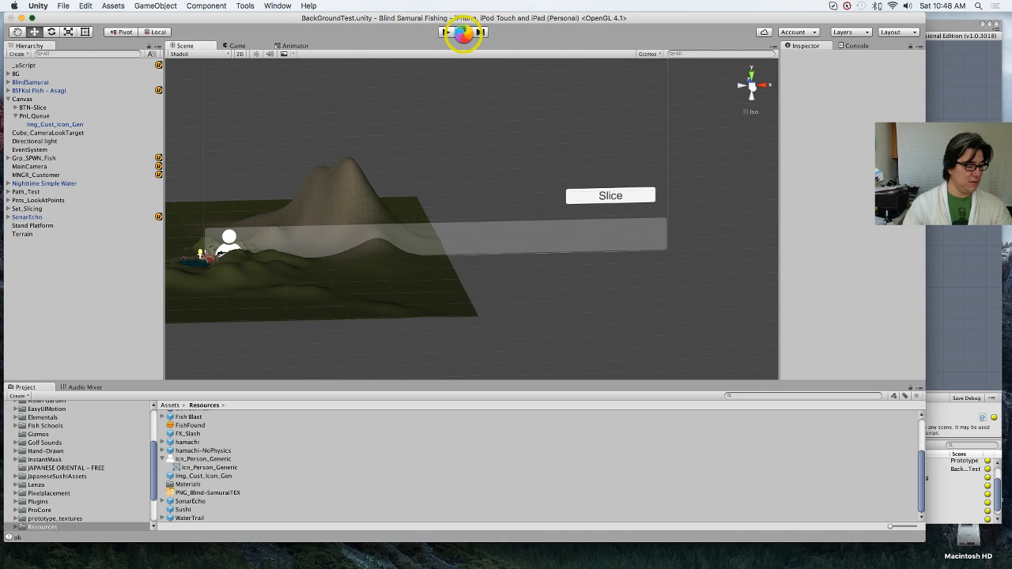
click(962, 240)
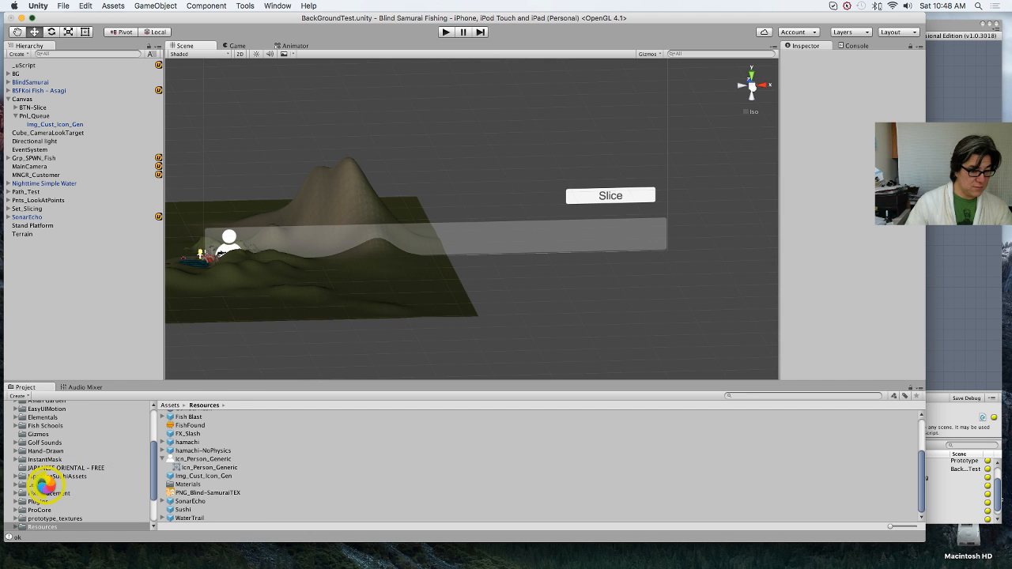
click(65, 566)
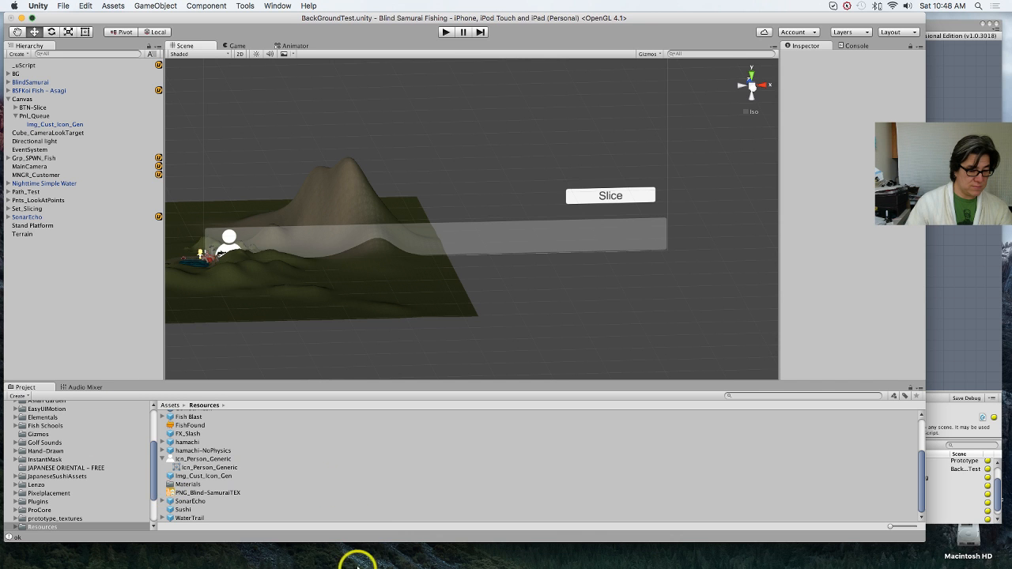
Step: Switch to Finder and look through the Blind Samurai Fishing project's Assets and Resources folders
mouse_move(368, 563)
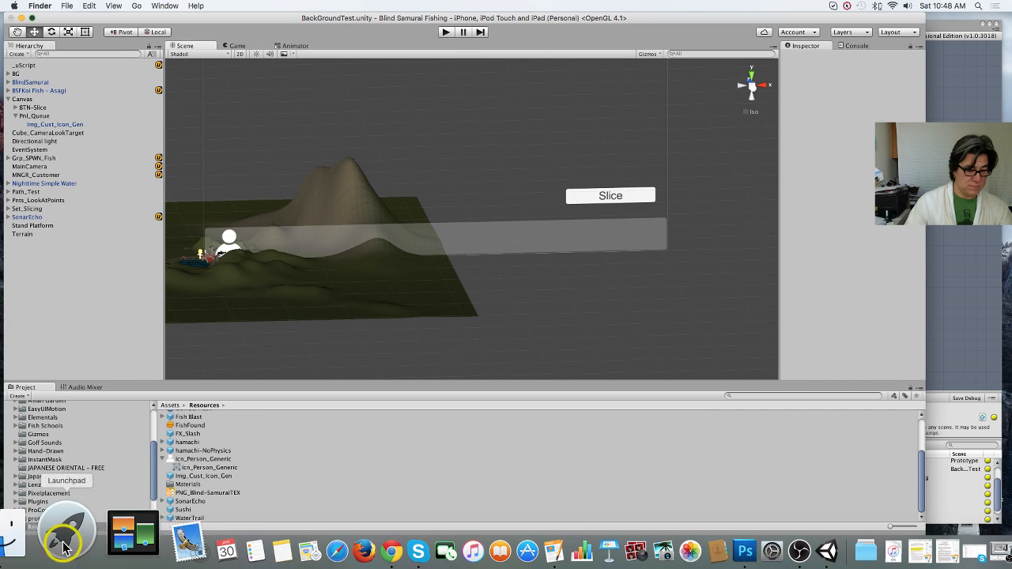
click(24, 536)
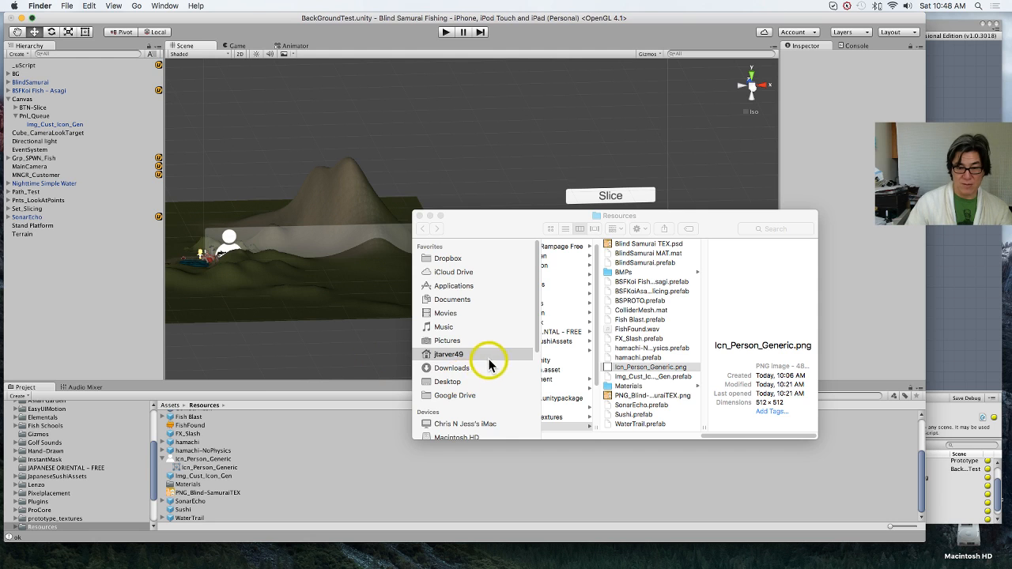
click(578, 422)
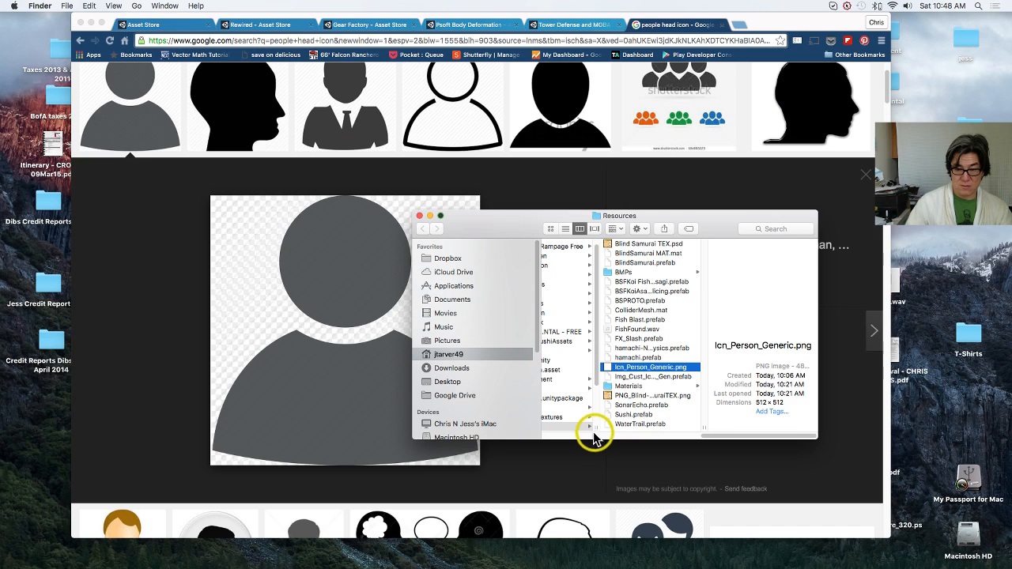
click(594, 436)
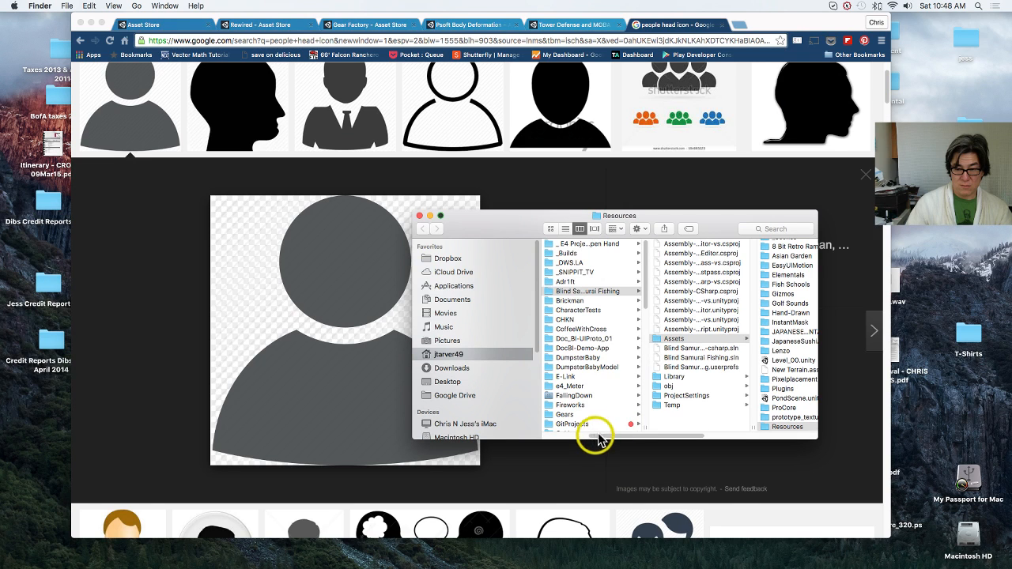
Step: Reopen Unity from the crash problem report and send the Unity bug report
click(825, 549)
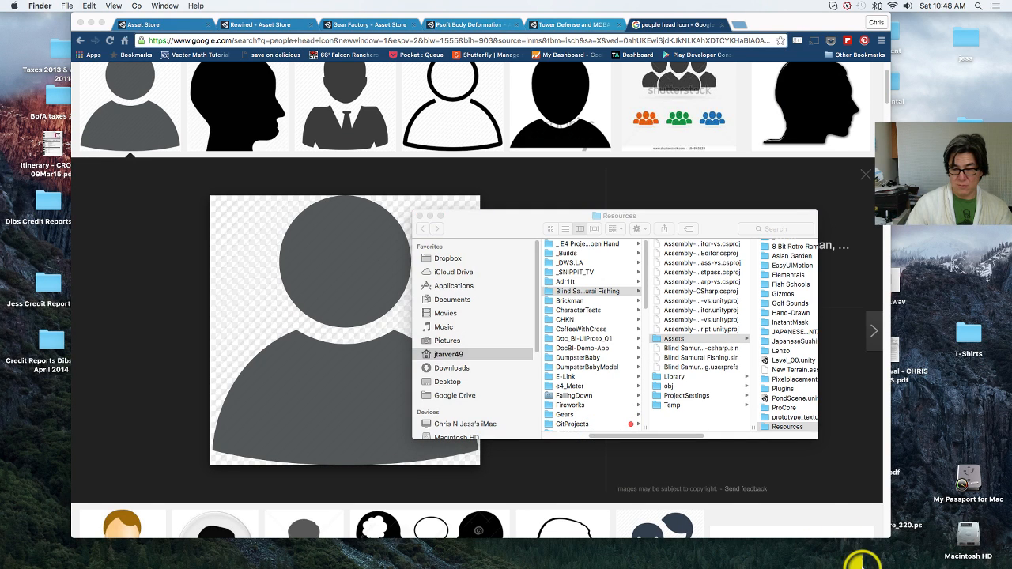
mouse_move(860, 564)
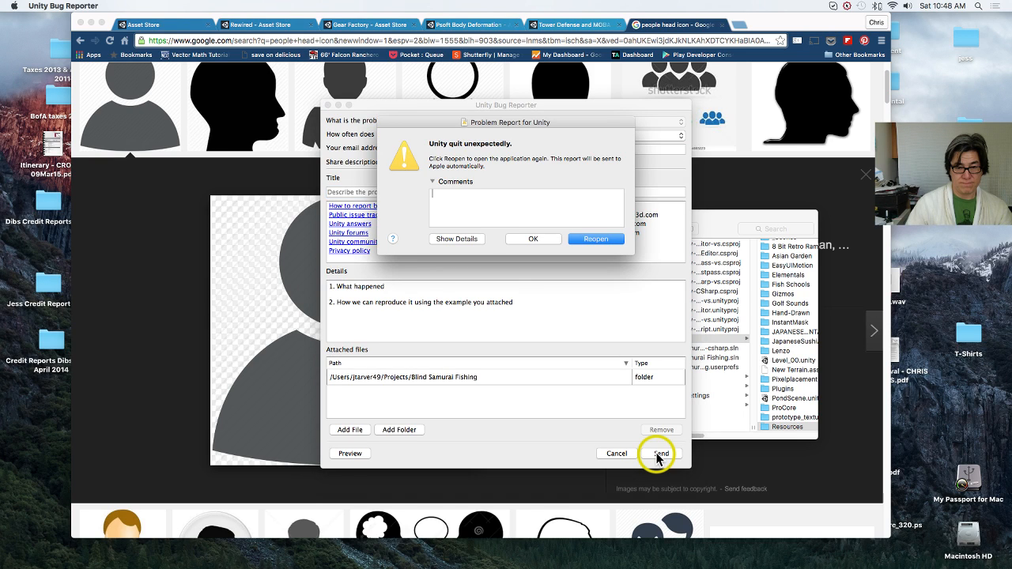
click(594, 237)
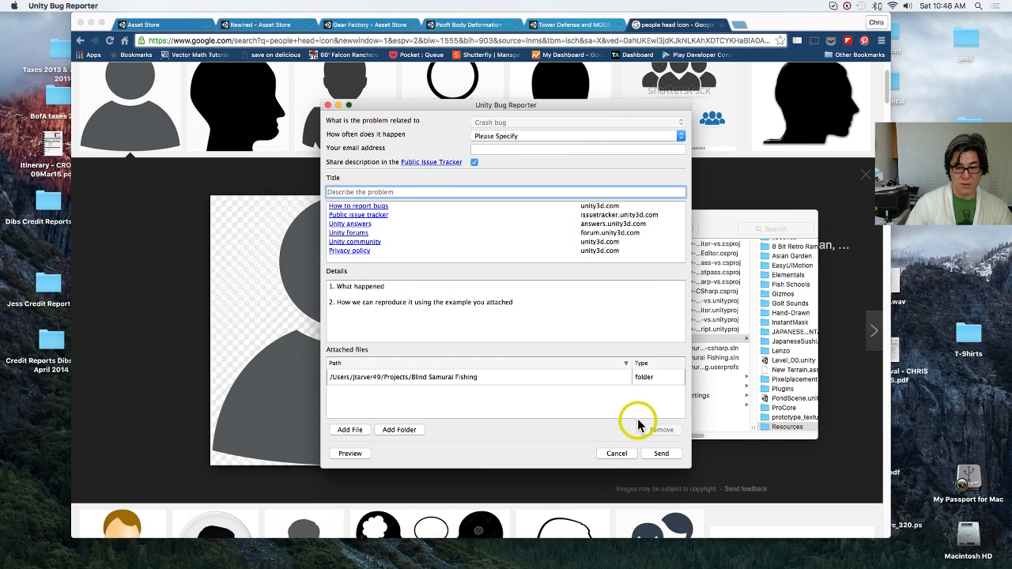
click(657, 453)
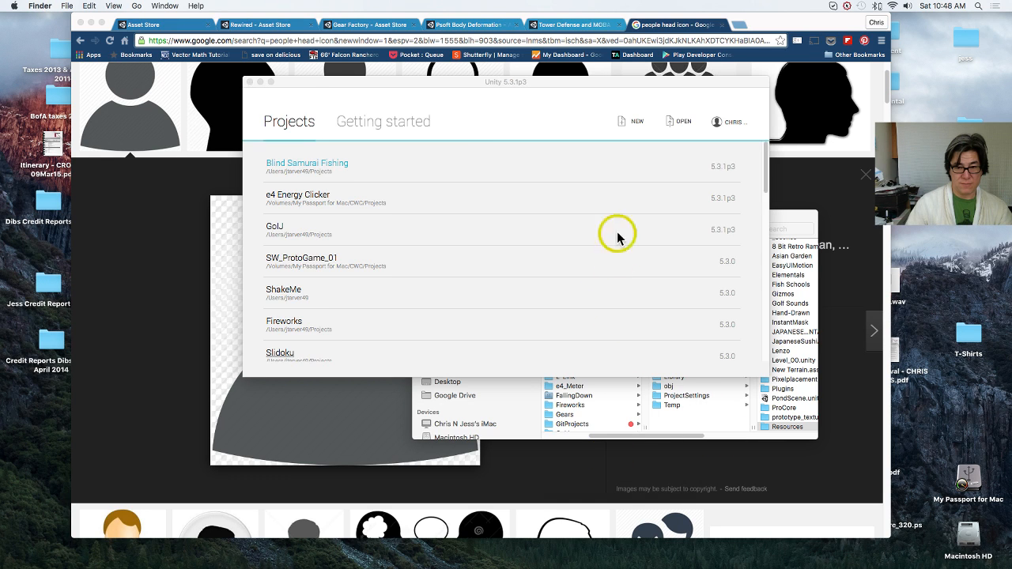
Step: Open the Blind Samurai Fishing project, close the Asset Store window, and load the BackGroundTest scene
click(335, 165)
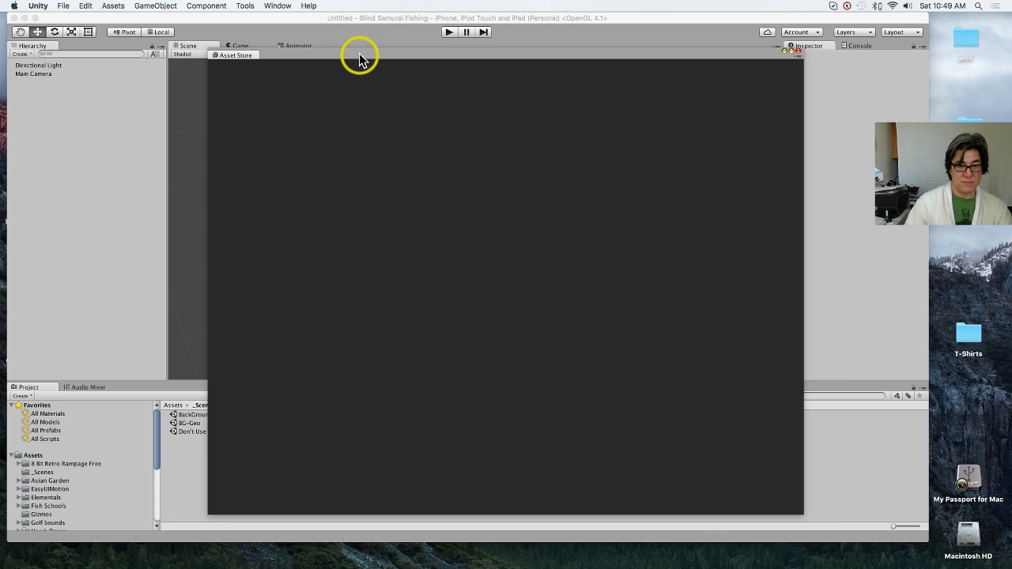
drag(358, 51, 322, 45)
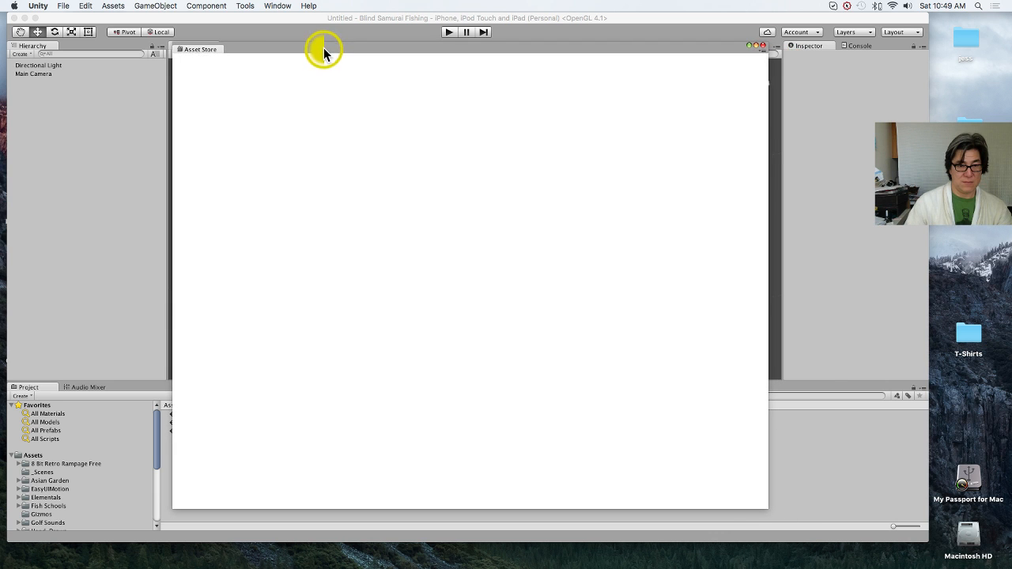
click(757, 45)
click(551, 30)
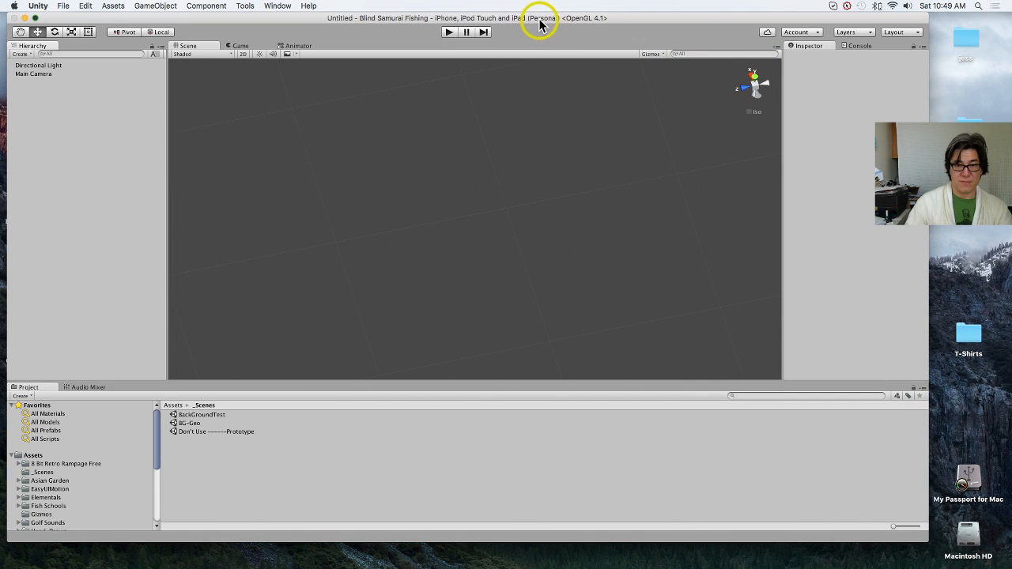
double_click(202, 416)
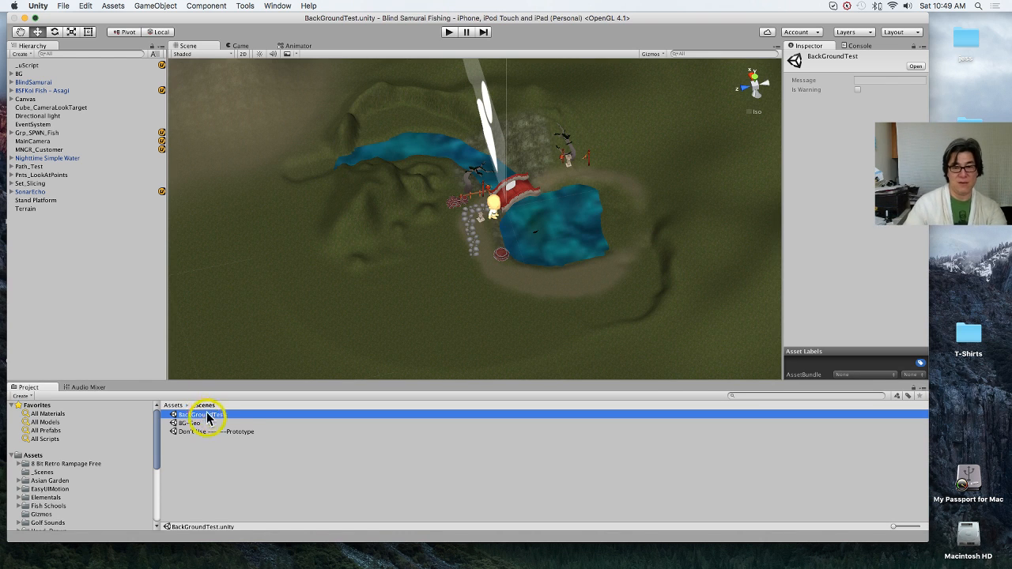
Step: Open the uScript Editor and bring the whole MNGR_Customer node chain from Input Events to Set Random Color into view
click(245, 6)
mouse_move(300, 28)
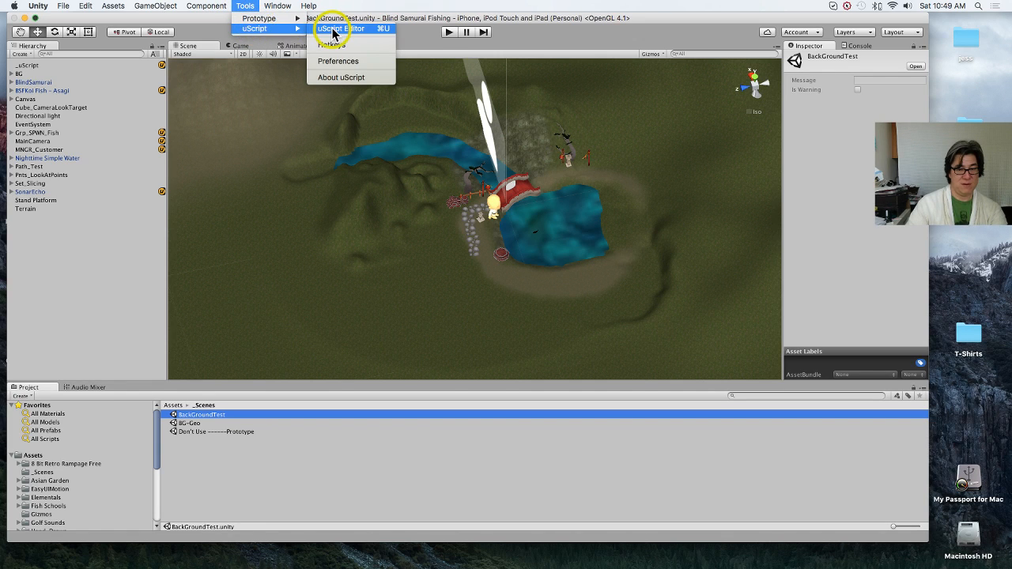
click(338, 29)
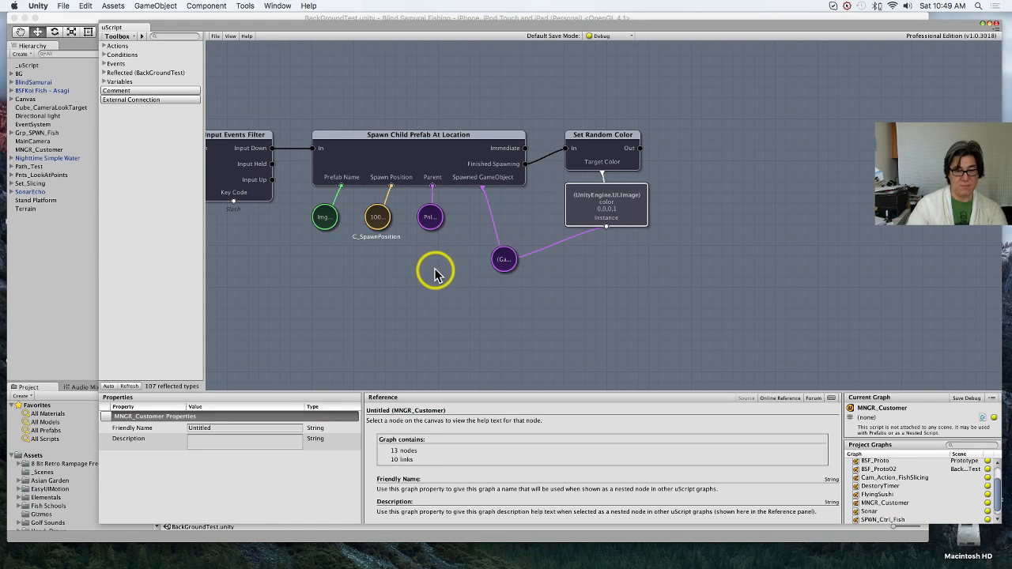
middle_drag(398, 271, 489, 275)
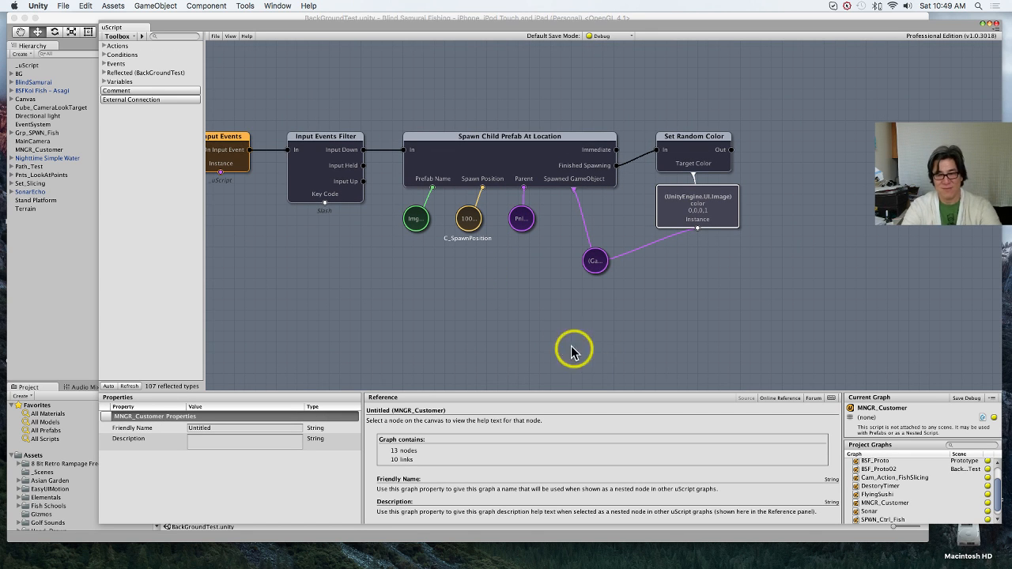
middle_drag(467, 293, 519, 291)
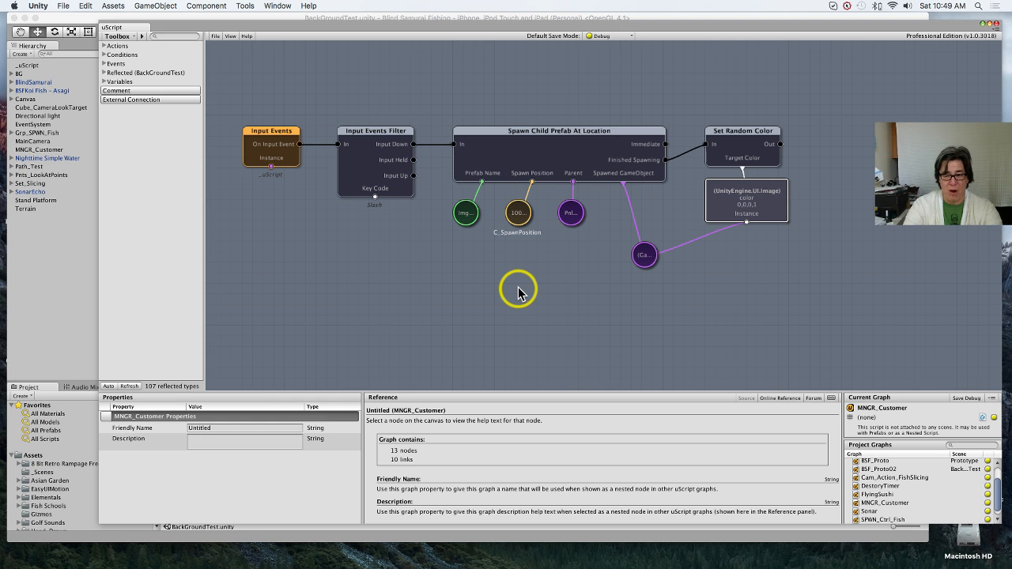
Step: Return to the main editor window and look in the Lenzo asset folder's Prefabs subfolder for character prefabs
click(79, 310)
scroll(89, 473, down, 2)
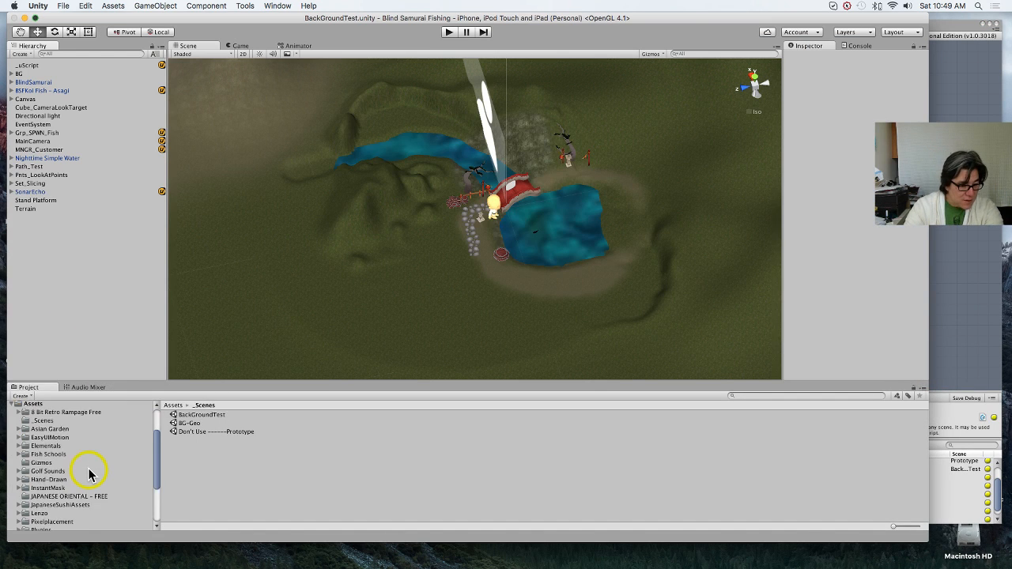
scroll(88, 473, down, 4)
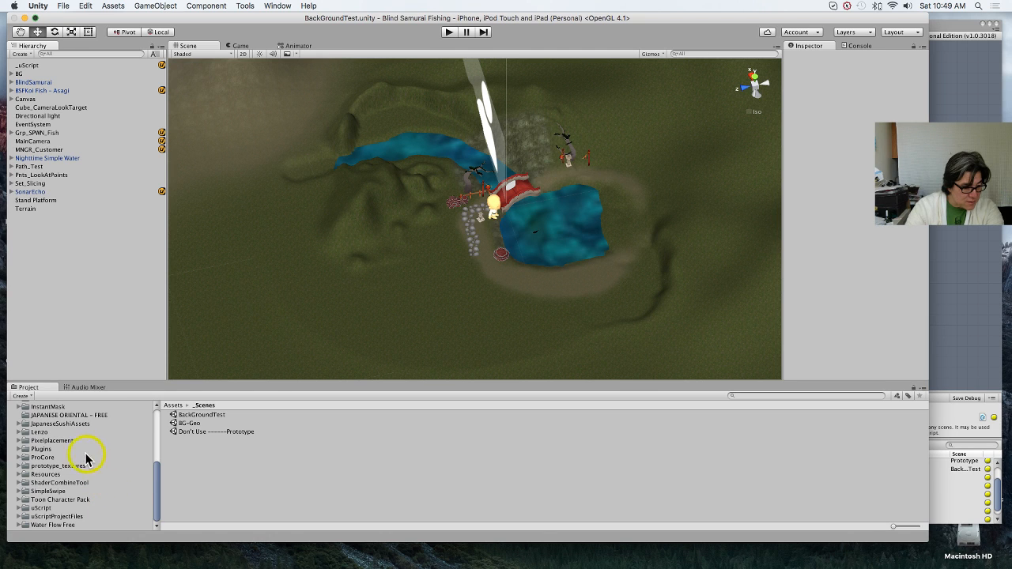
click(66, 433)
click(207, 433)
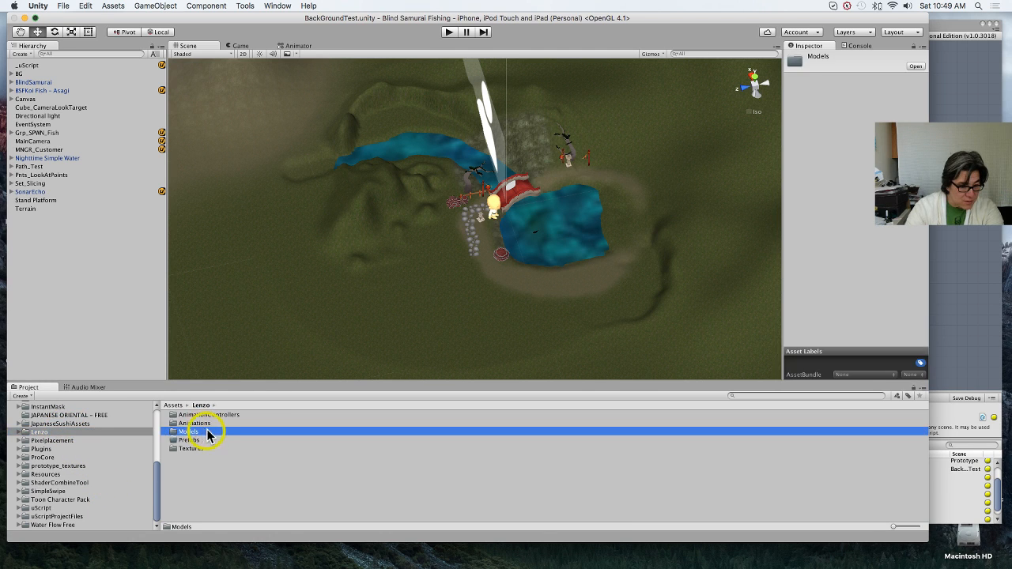
click(198, 440)
double_click(191, 440)
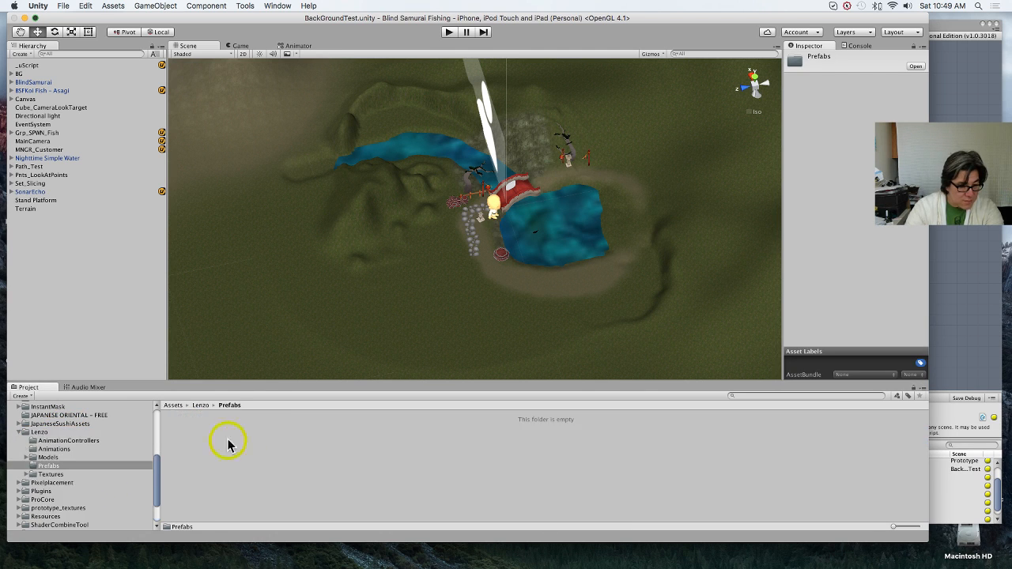
Step: Look through the Lenzo Models folder and its Materials subfolder for available characters
click(49, 458)
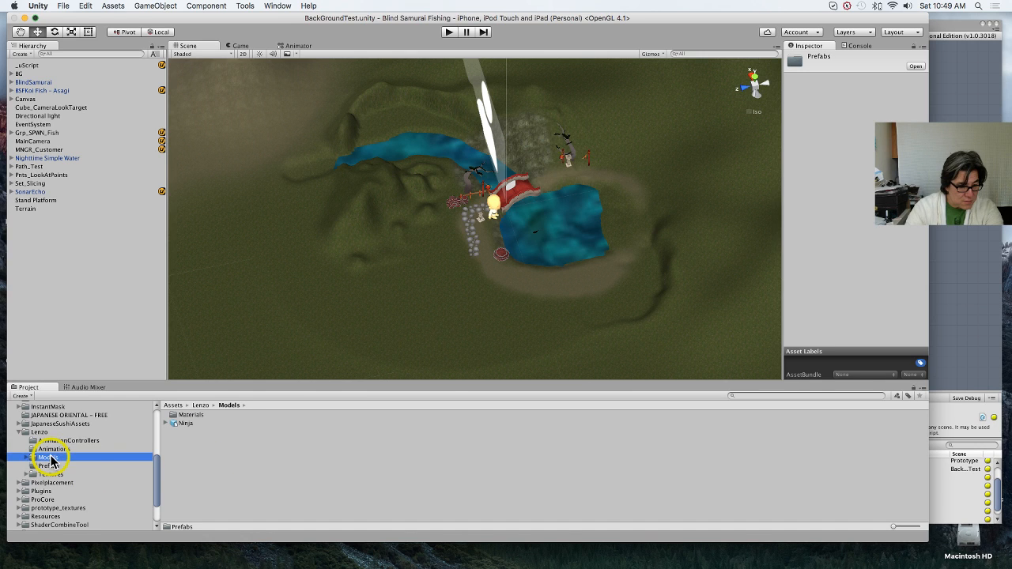
click(203, 416)
double_click(204, 416)
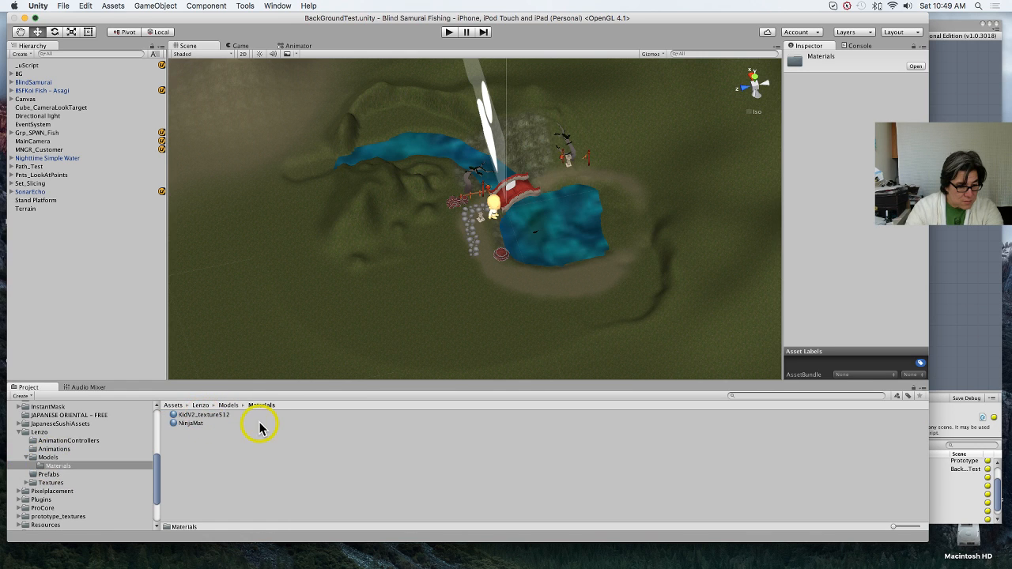
click(27, 459)
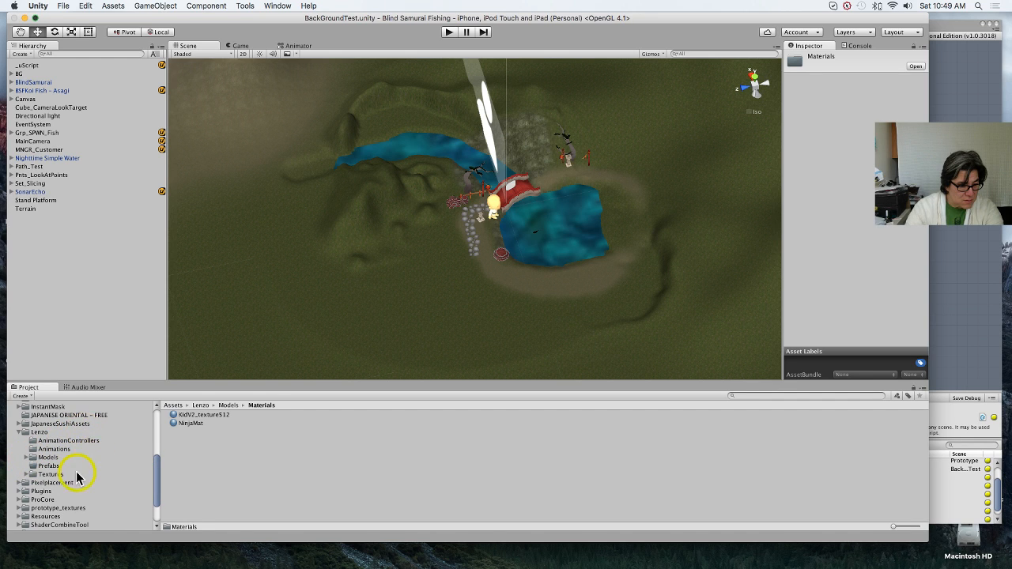
scroll(79, 478, up, 3)
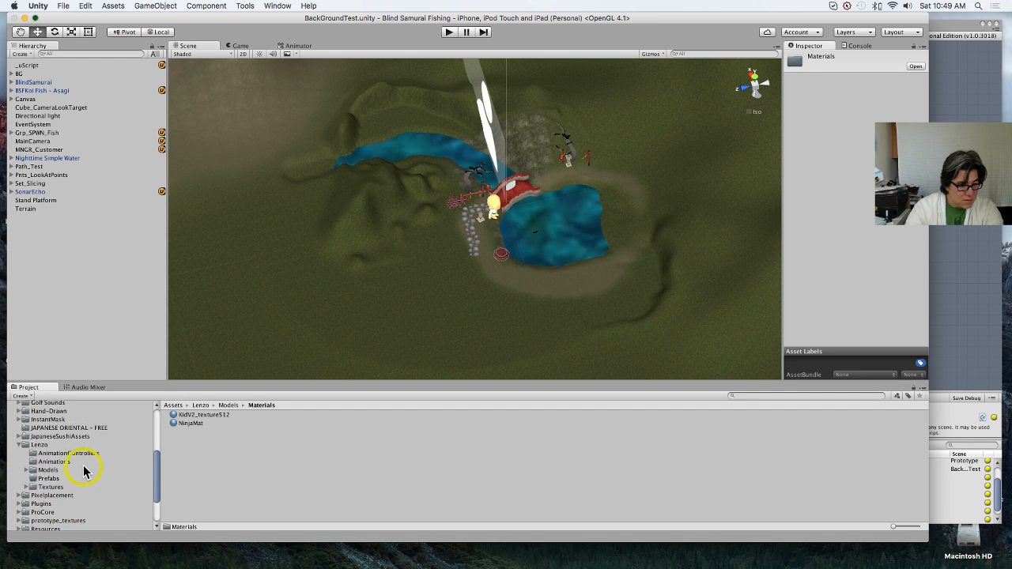
scroll(83, 471, up, 10)
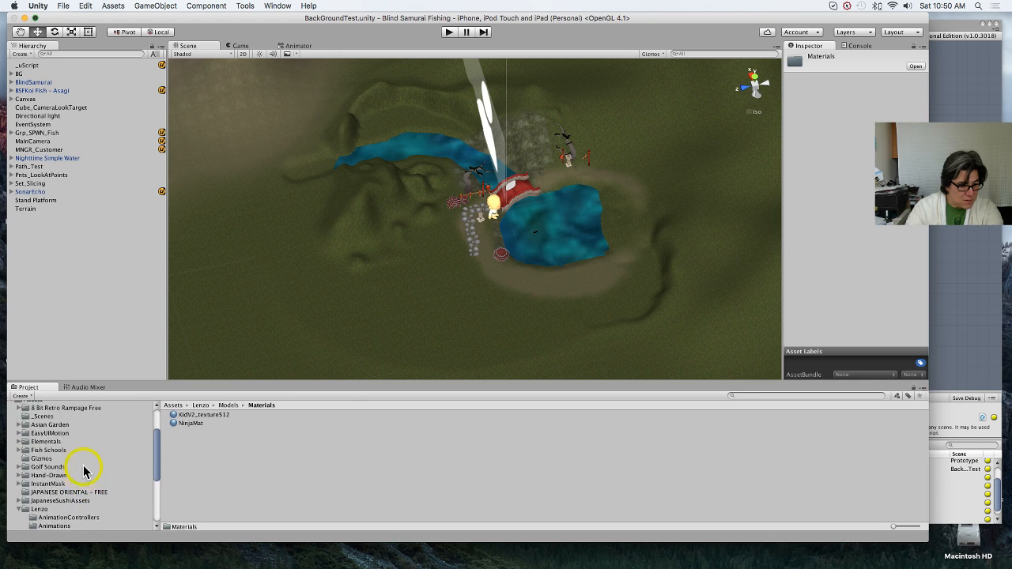
Step: Open the Asset Store's list of downloaded packages and search it for "lenzo"
click(247, 6)
mouse_move(277, 6)
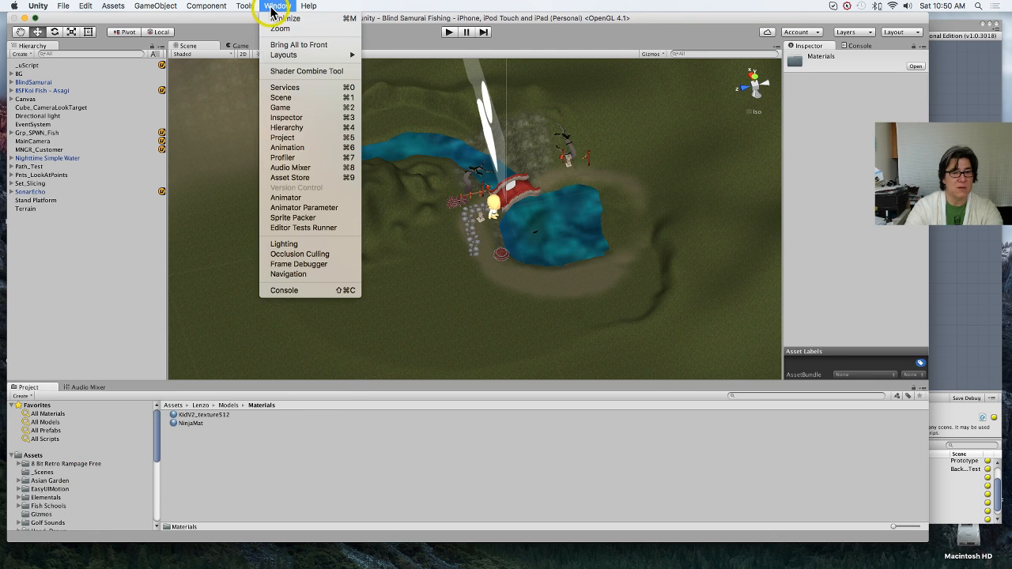
click(305, 178)
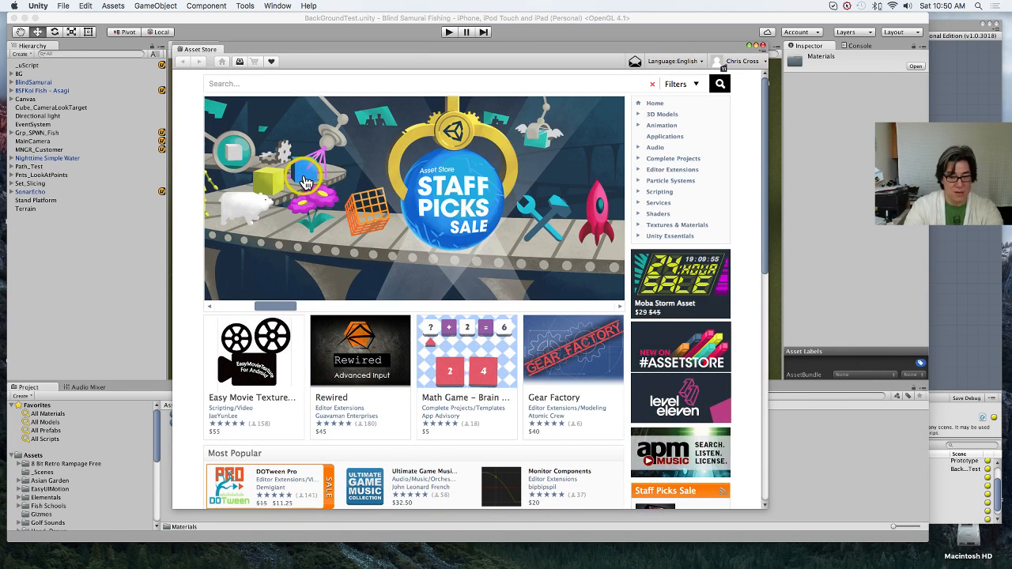
click(240, 63)
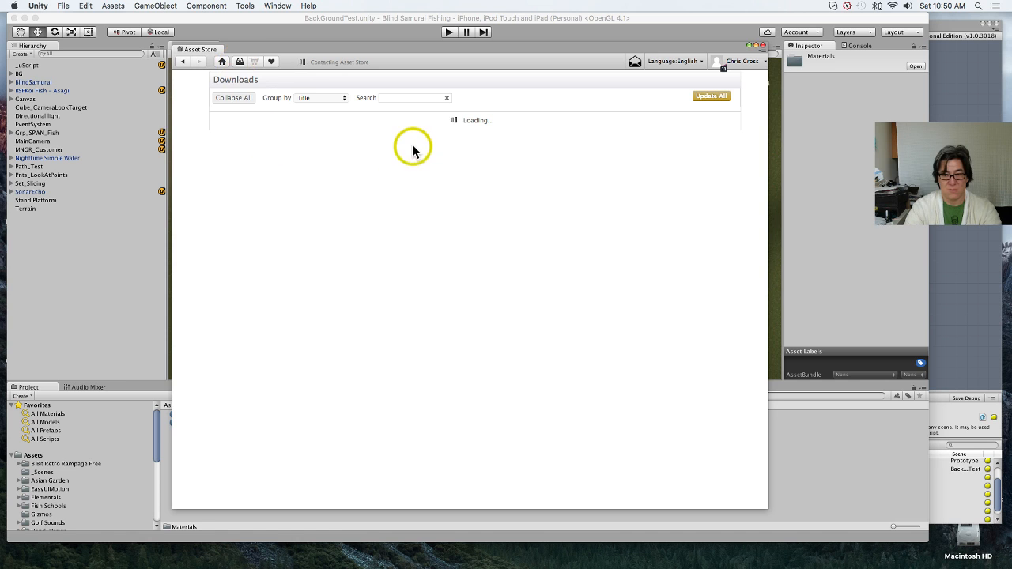
click(408, 99)
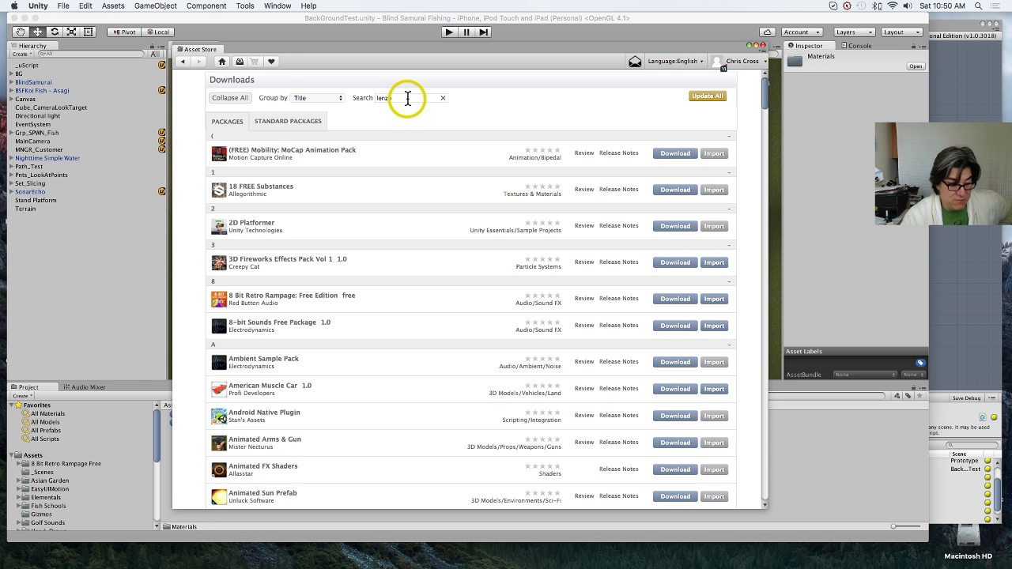
text(o)
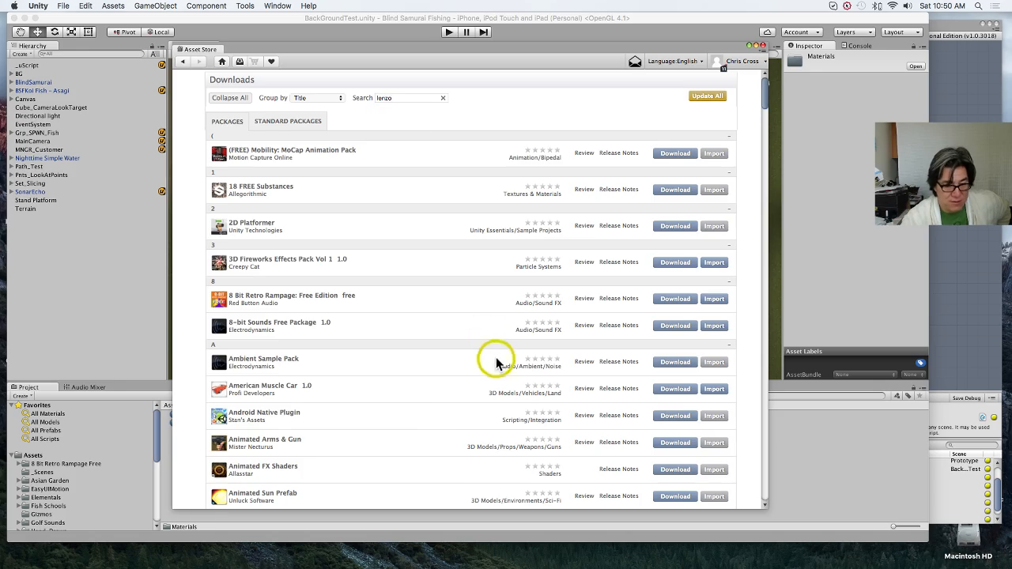
Step: Find Lenzo Character Pack 1.3.2 among the downloads and import it with all offered items included
scroll(440, 405, down, 1)
scroll(440, 405, down, 20)
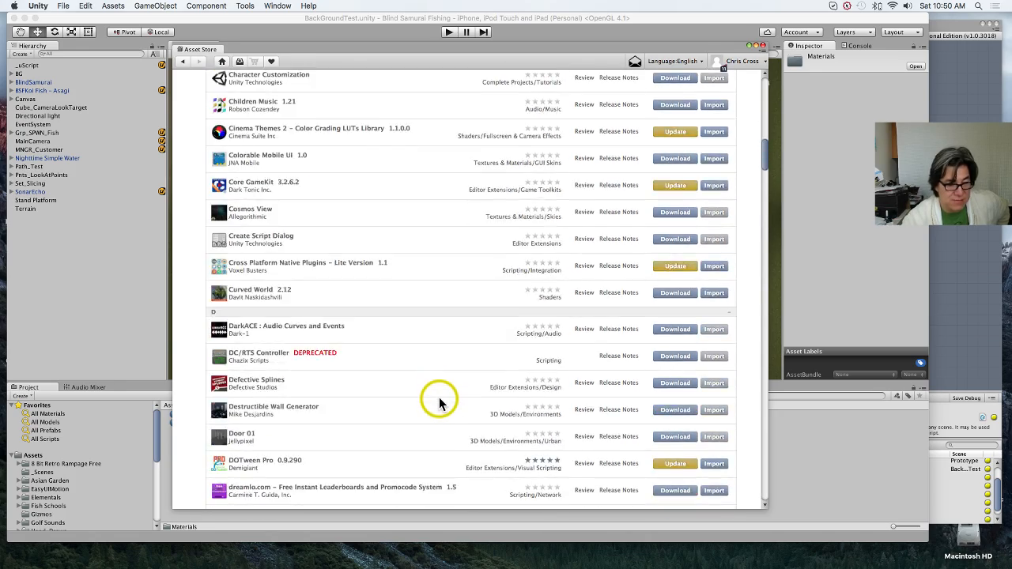
scroll(439, 403, down, 20)
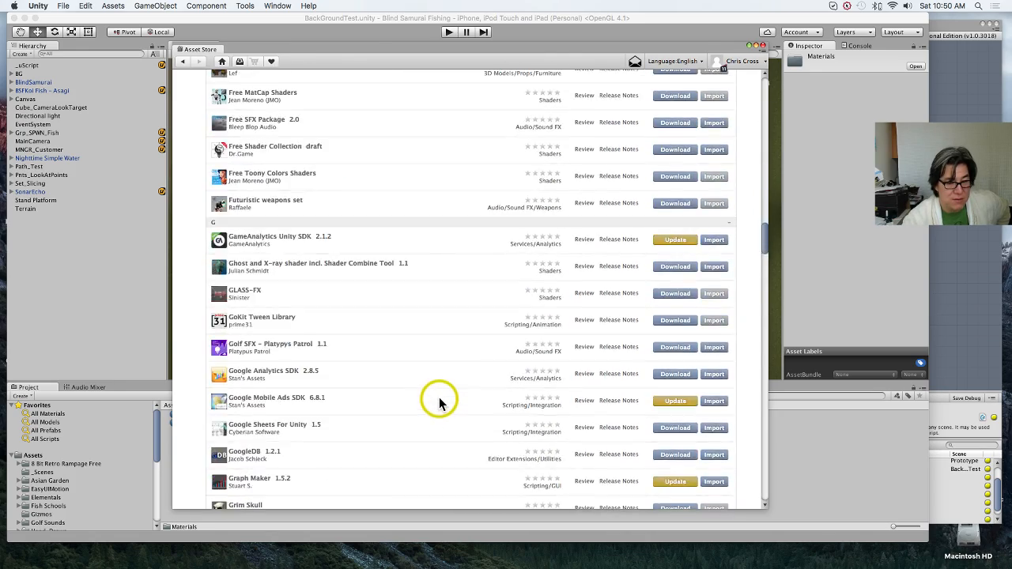
scroll(439, 402, down, 15)
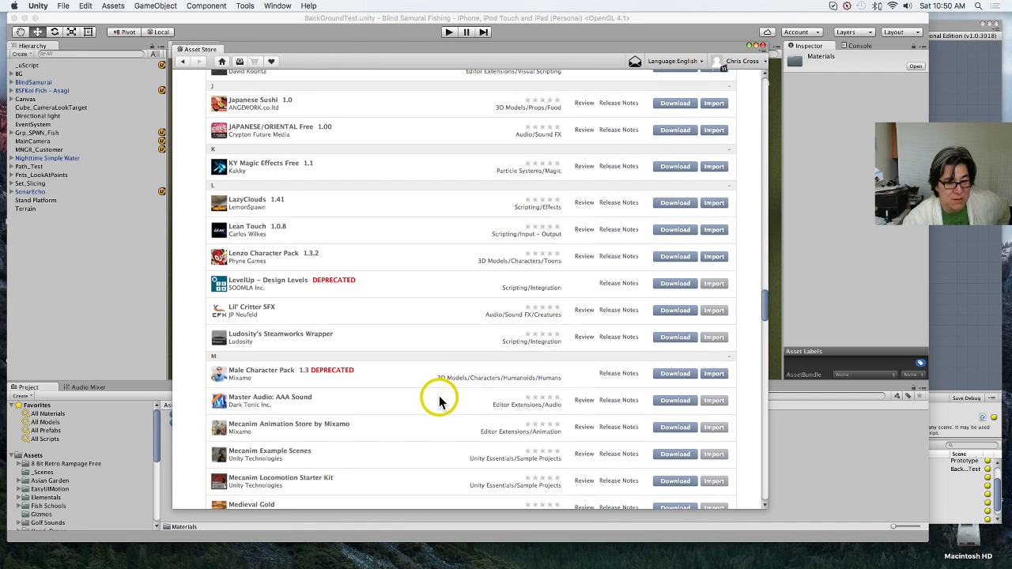
click(714, 259)
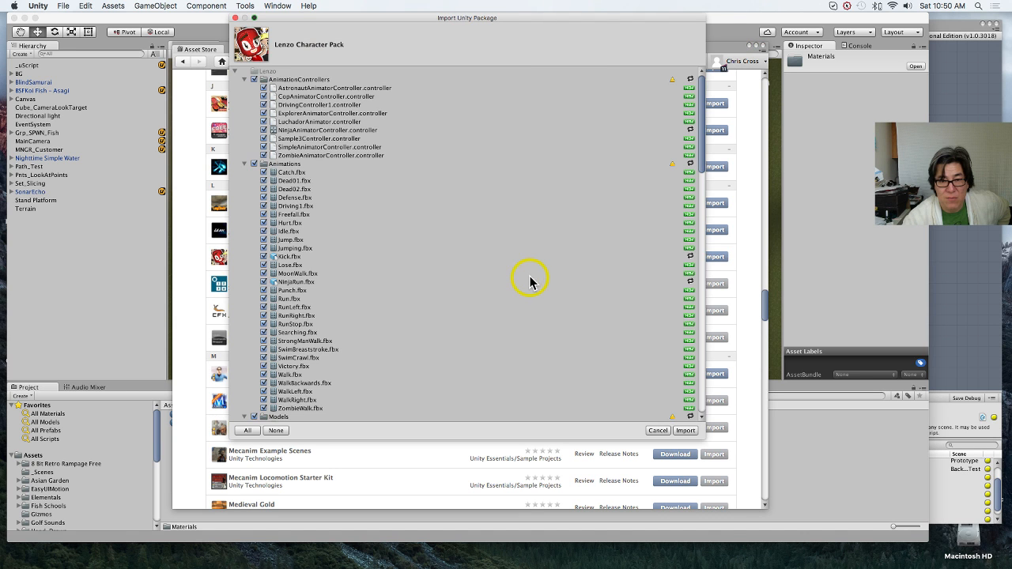
scroll(355, 327, down, 10)
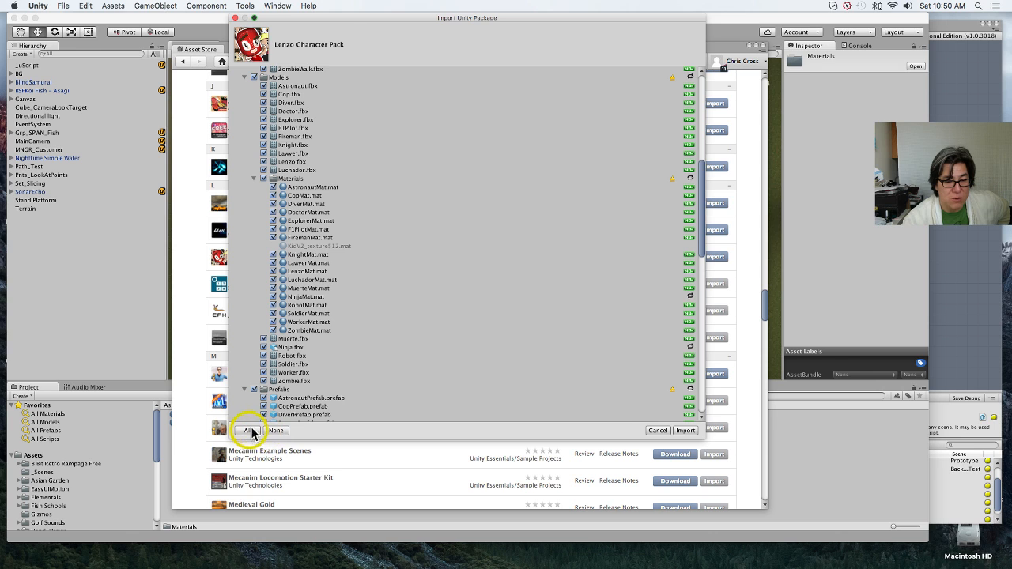
click(685, 433)
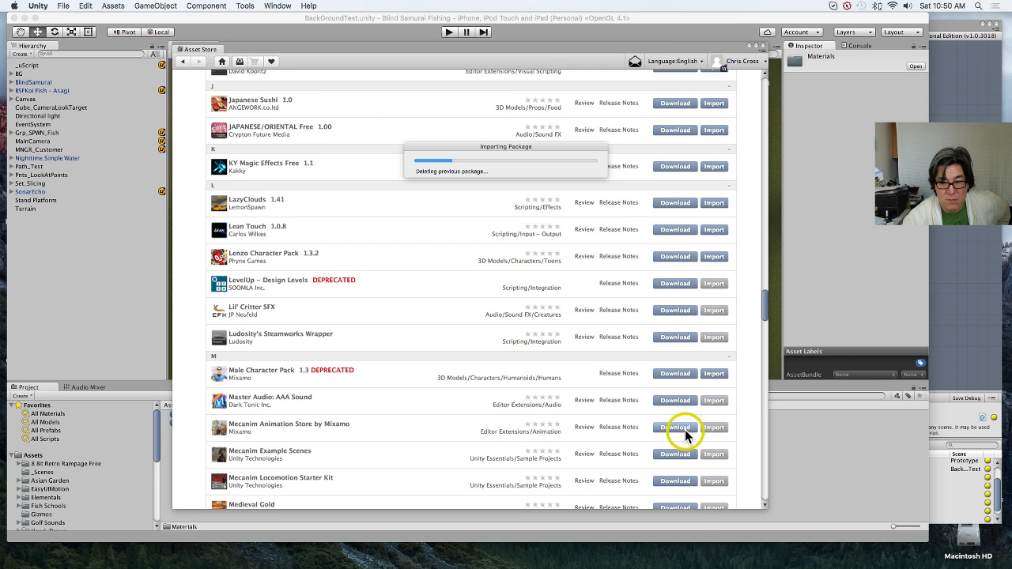
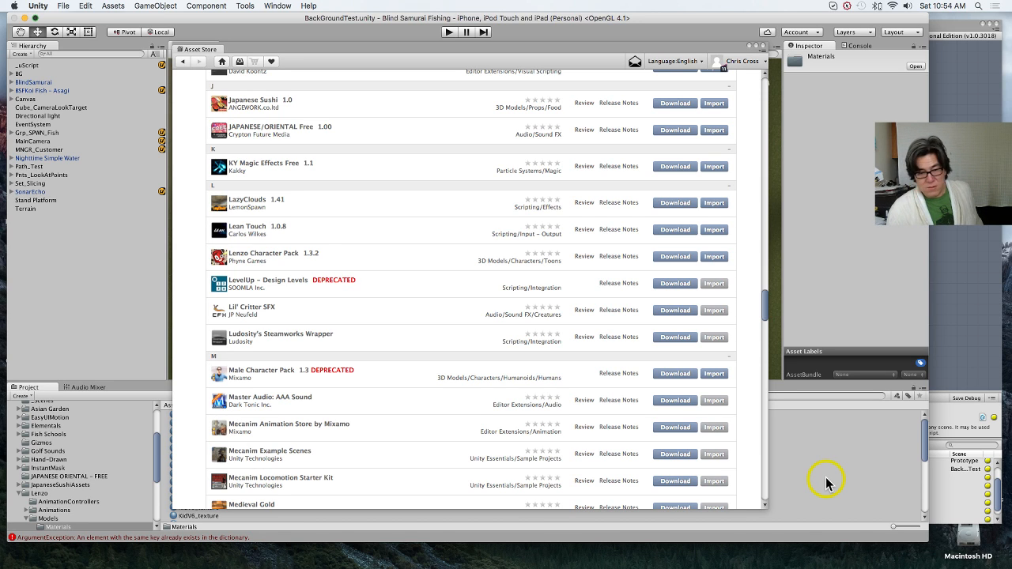
Step: Close the Asset Store and move ExplorerPrefab from the Lenzo Prefabs folder into the Resources folder
click(761, 46)
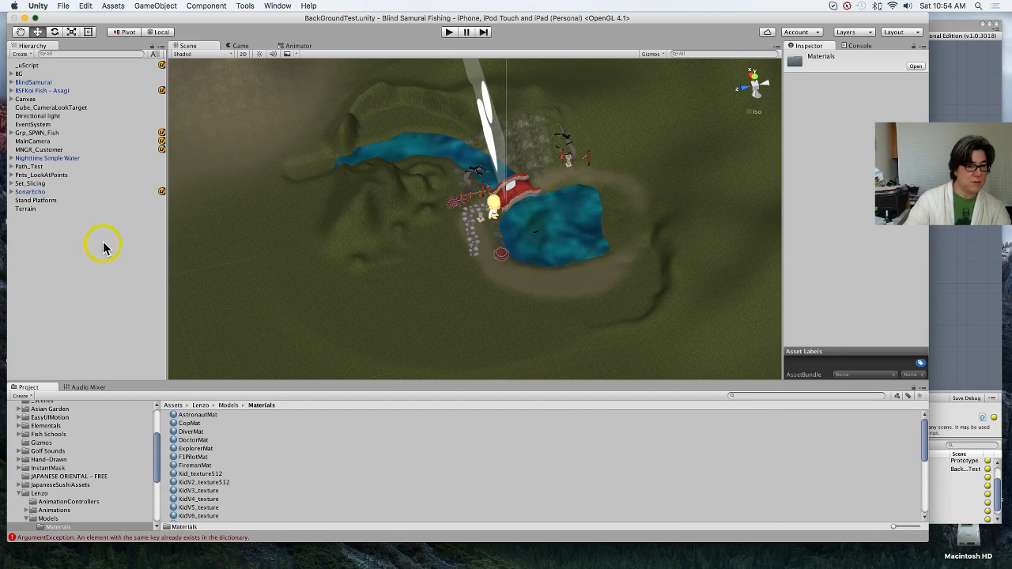
click(51, 519)
scroll(71, 502, down, 2)
click(52, 489)
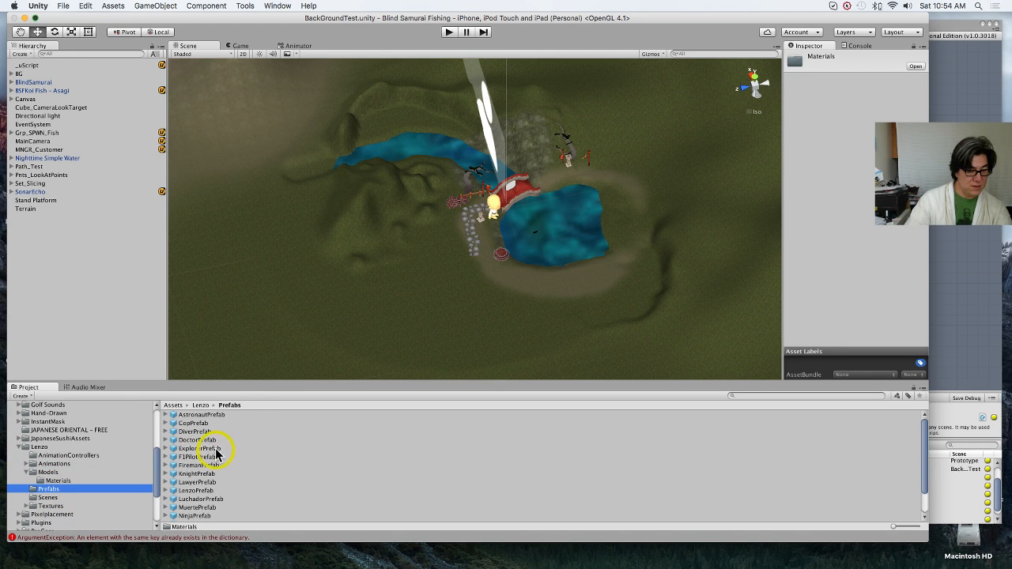
drag(201, 449, 68, 475)
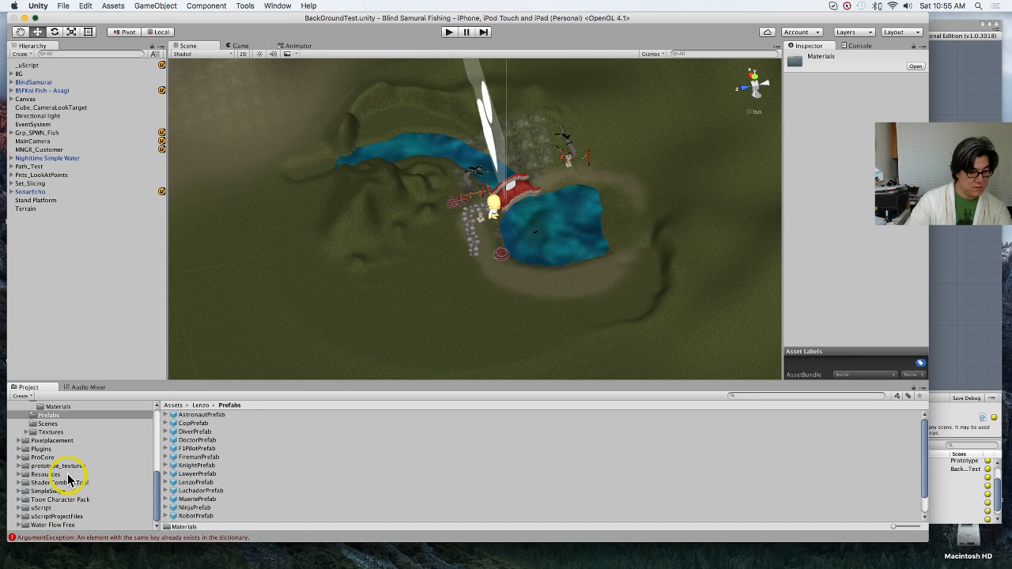
Step: Find ExplorerPrefab in the Resources folder and copy its name
click(68, 474)
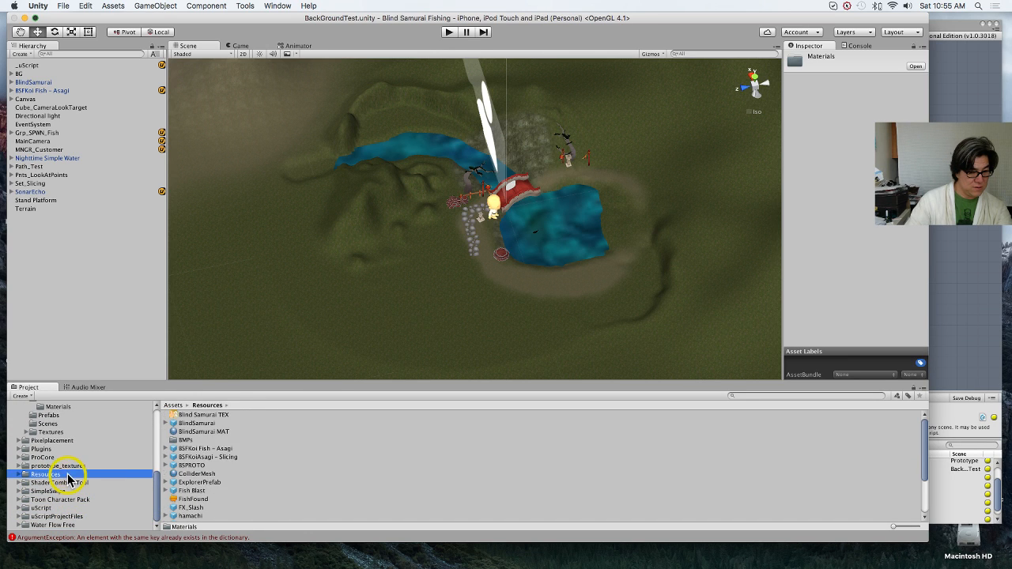
click(199, 483)
key(Return)
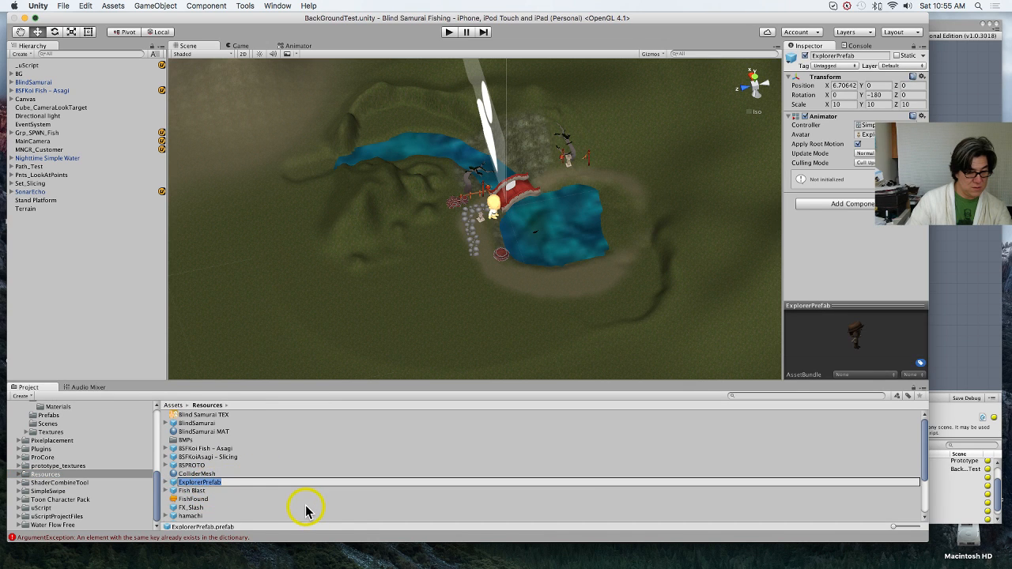
key(super+c)
click(964, 313)
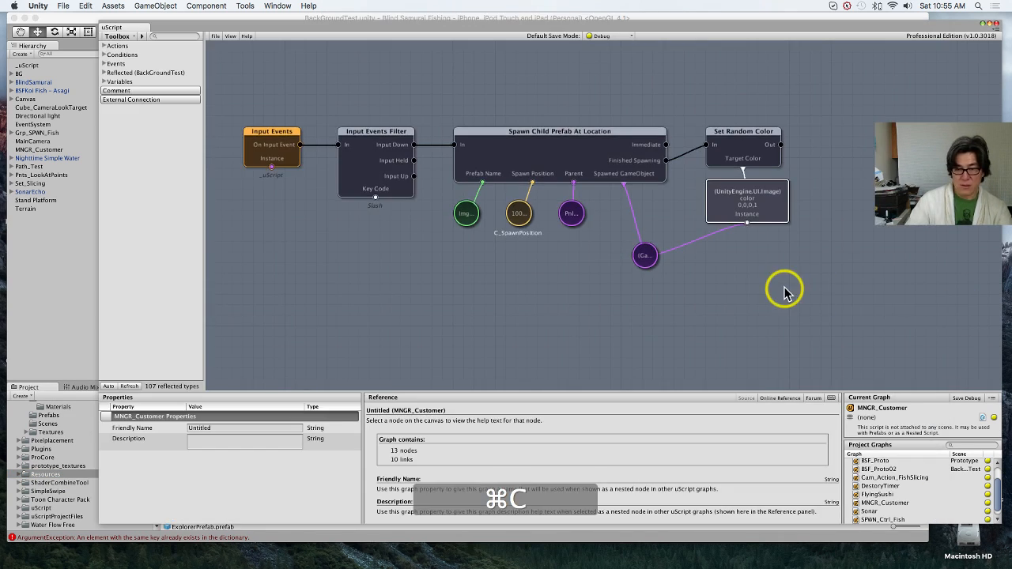
middle_drag(559, 244, 553, 251)
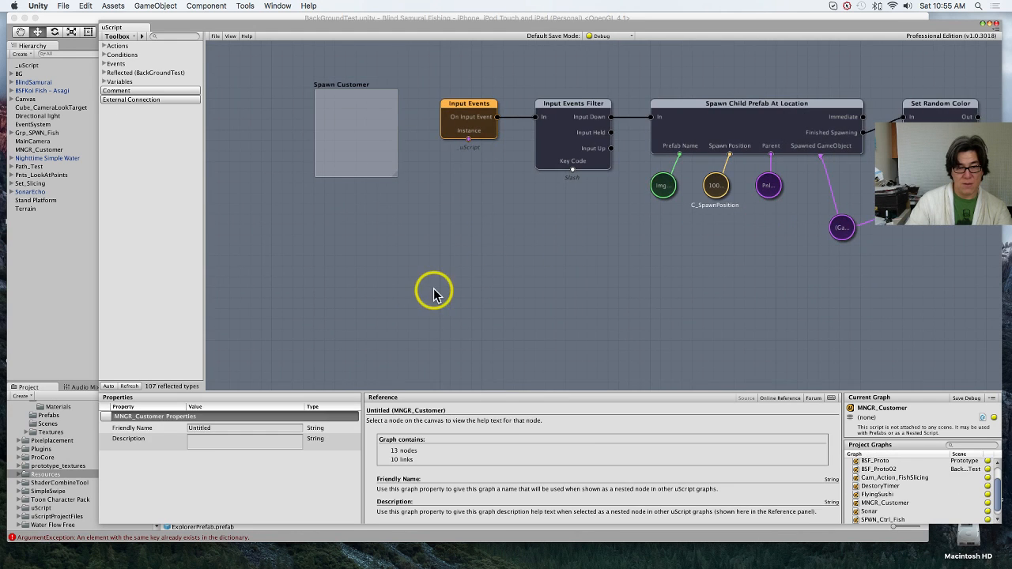
middle_drag(446, 289, 493, 248)
right_click(474, 281)
mouse_move(489, 286)
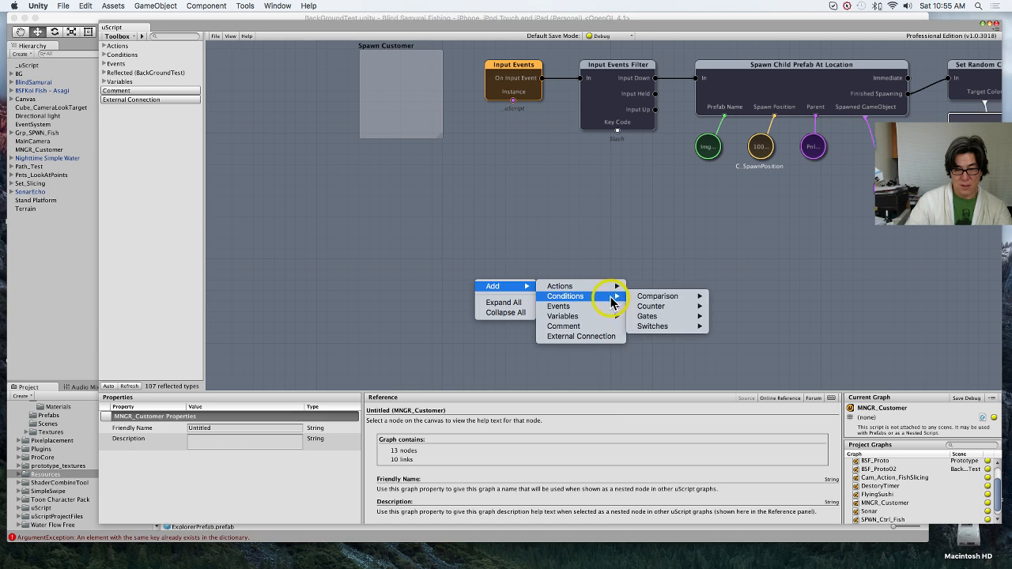
mouse_move(611, 307)
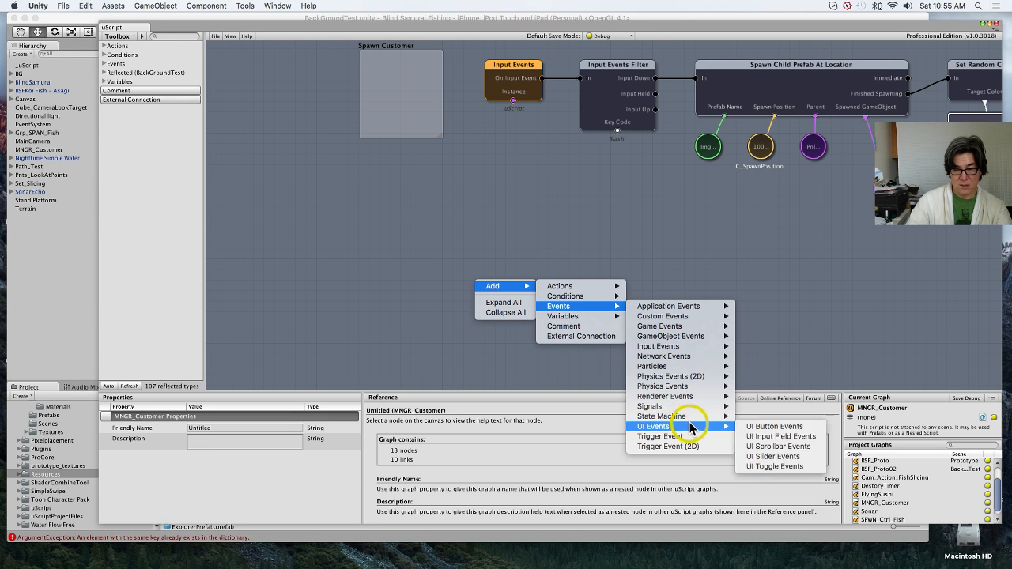
mouse_move(698, 406)
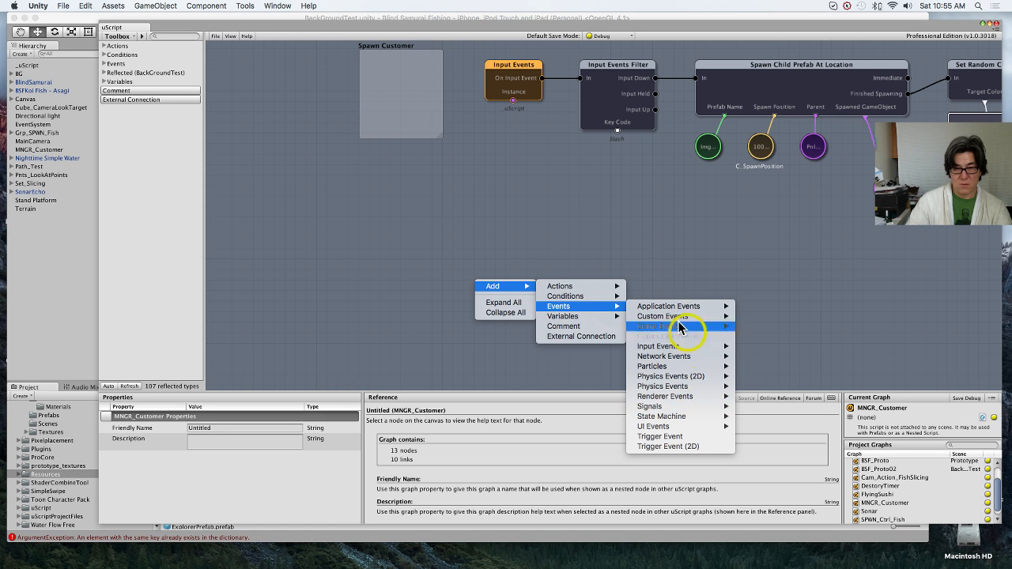
click(562, 226)
Step: Return to the main editor, select Img_Cust_Icon_Gen under the canvas's Pnl_Queue, and expand the Events section of its motion component
click(81, 290)
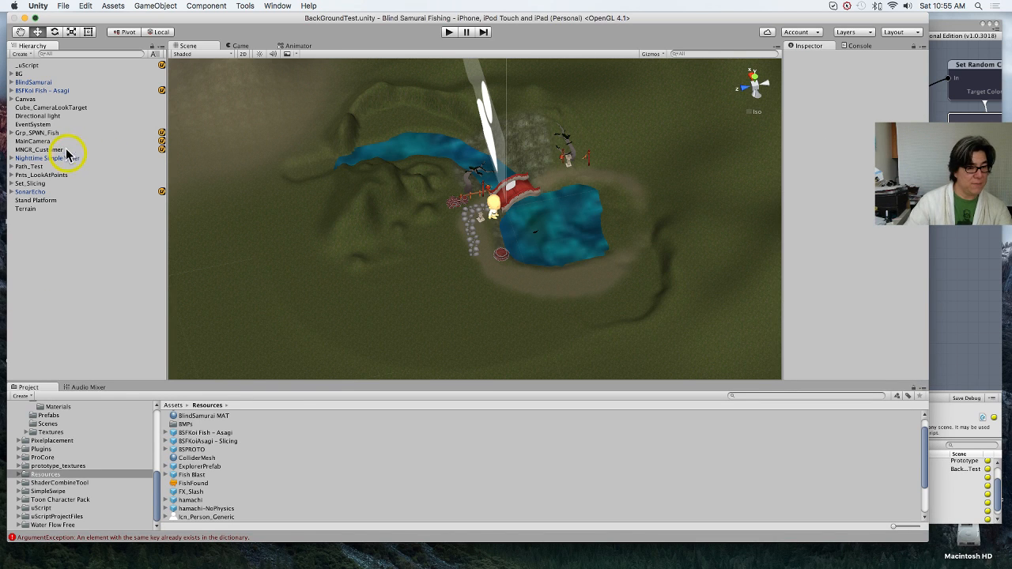
click(12, 98)
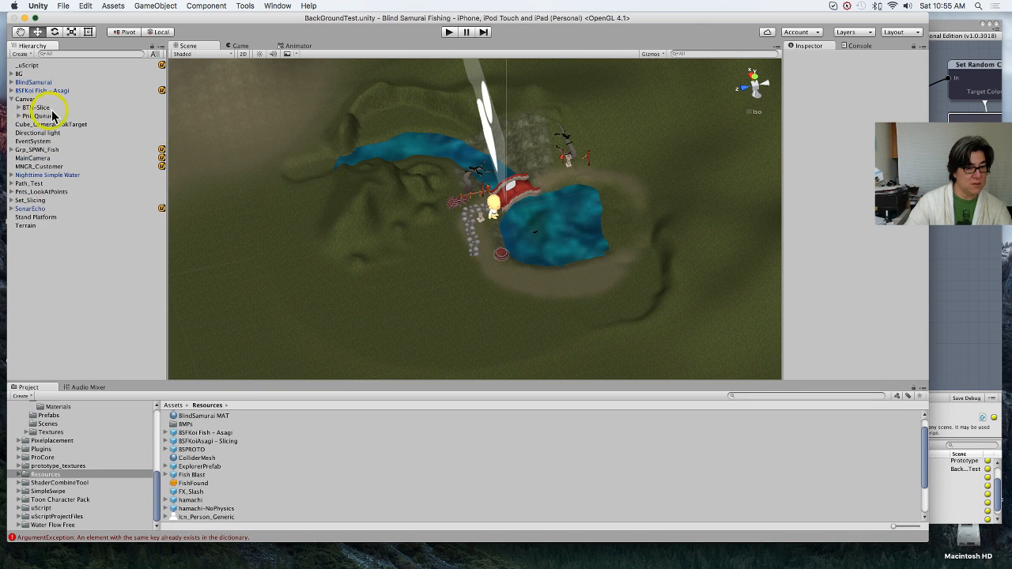
click(28, 116)
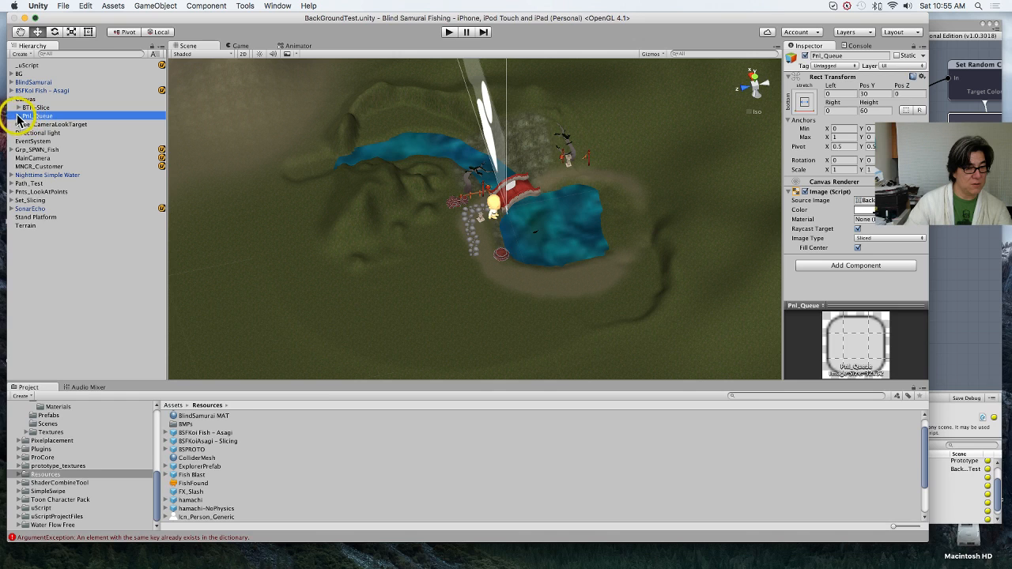
click(18, 116)
click(55, 125)
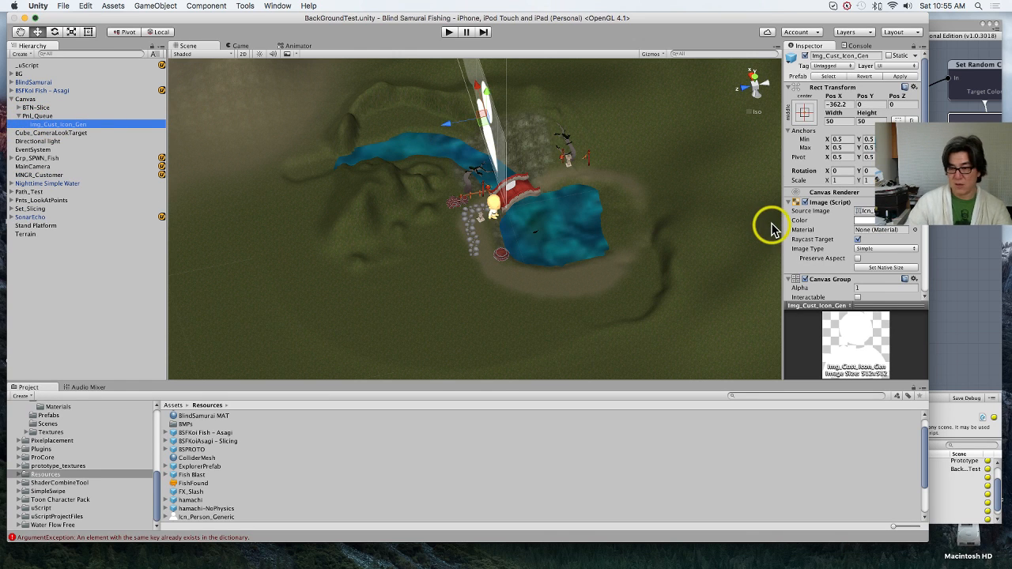
scroll(828, 254, down, 10)
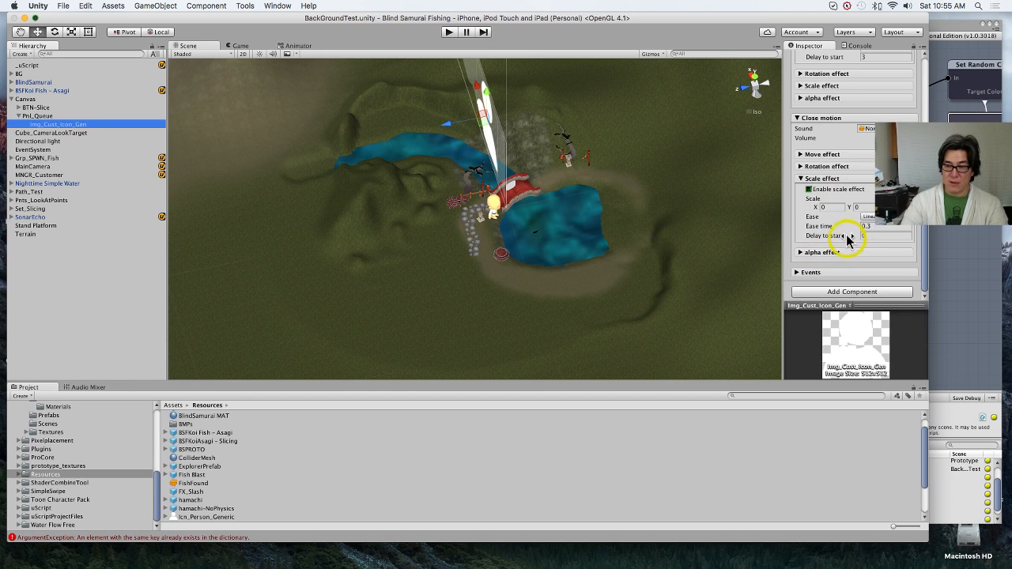
scroll(846, 238, up, 4)
scroll(847, 235, down, 4)
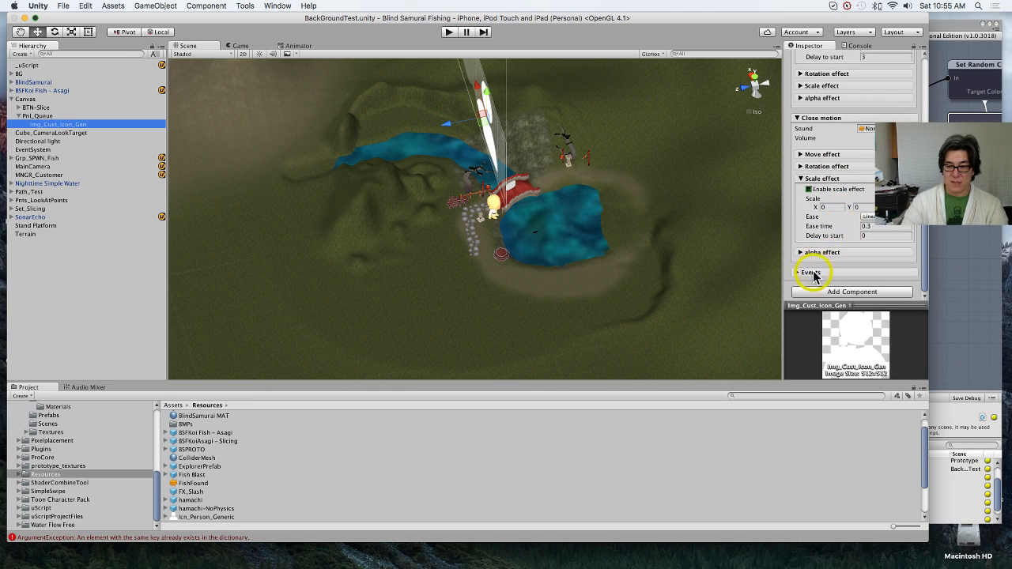
click(812, 272)
scroll(855, 255, down, 8)
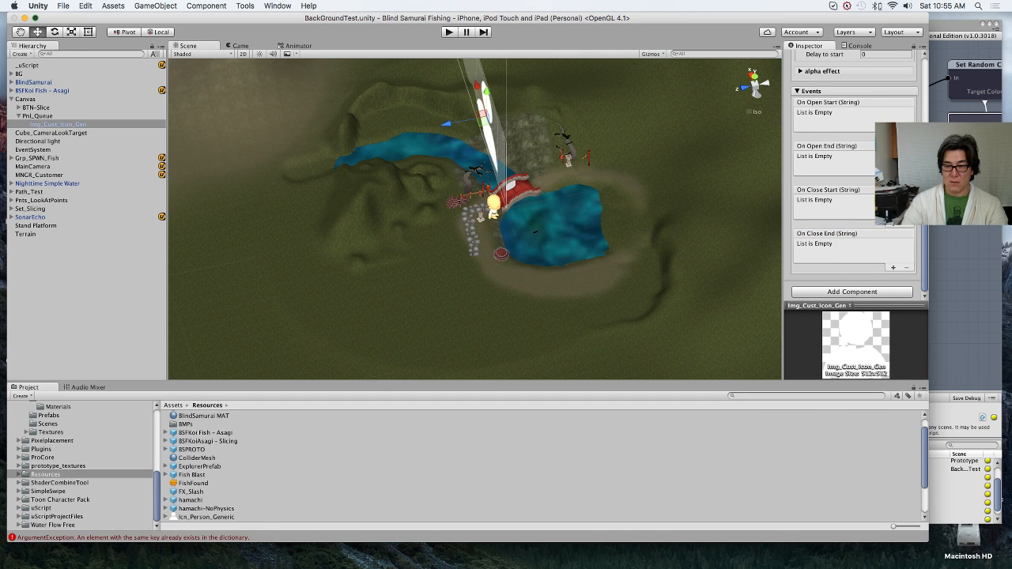
Step: Add an On Close Start event entry set to Editor And Runtime, with the MNGR_Customer scene object as its target
click(895, 226)
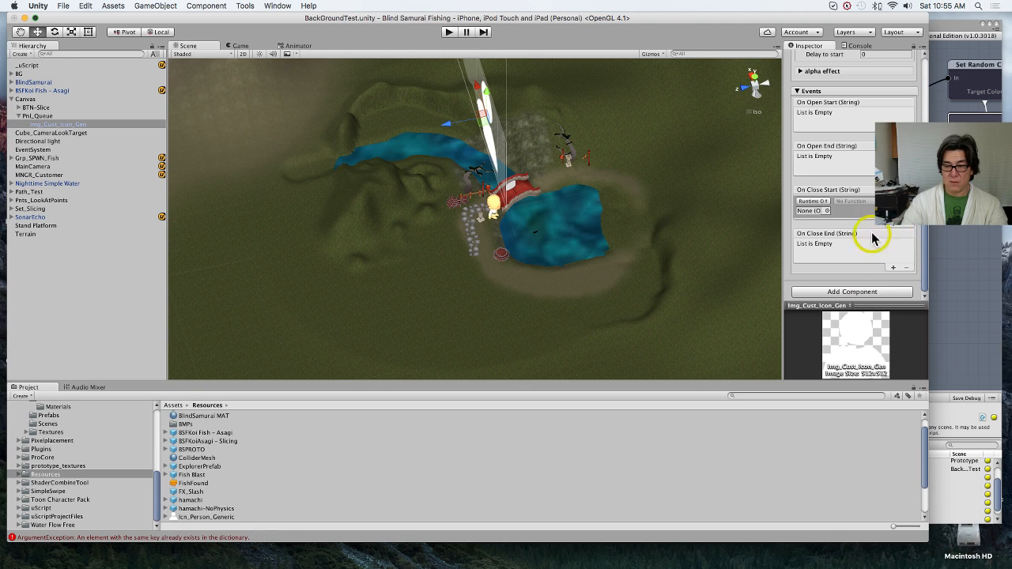
click(825, 202)
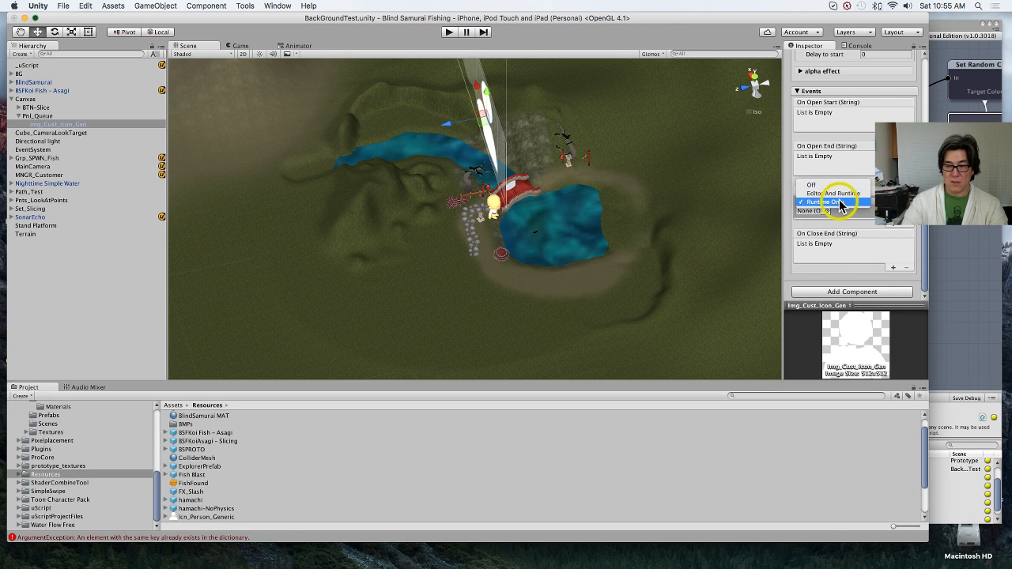
click(837, 193)
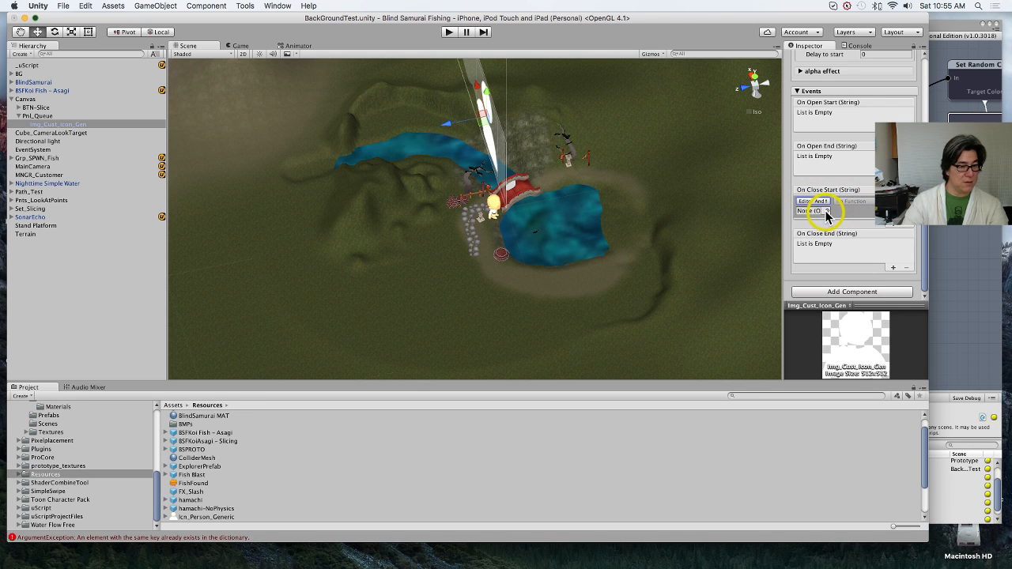
click(826, 212)
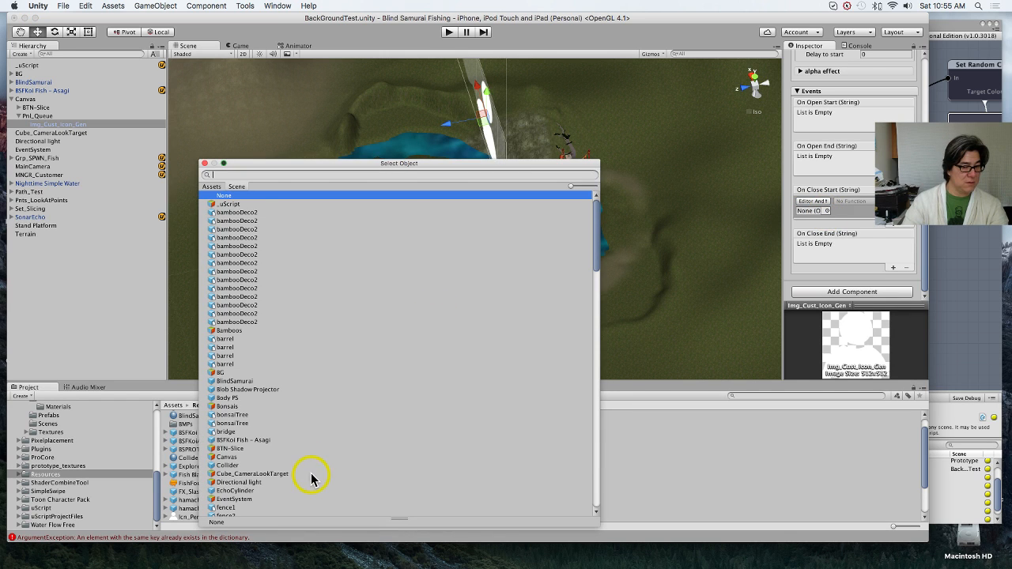
scroll(312, 478, down, 20)
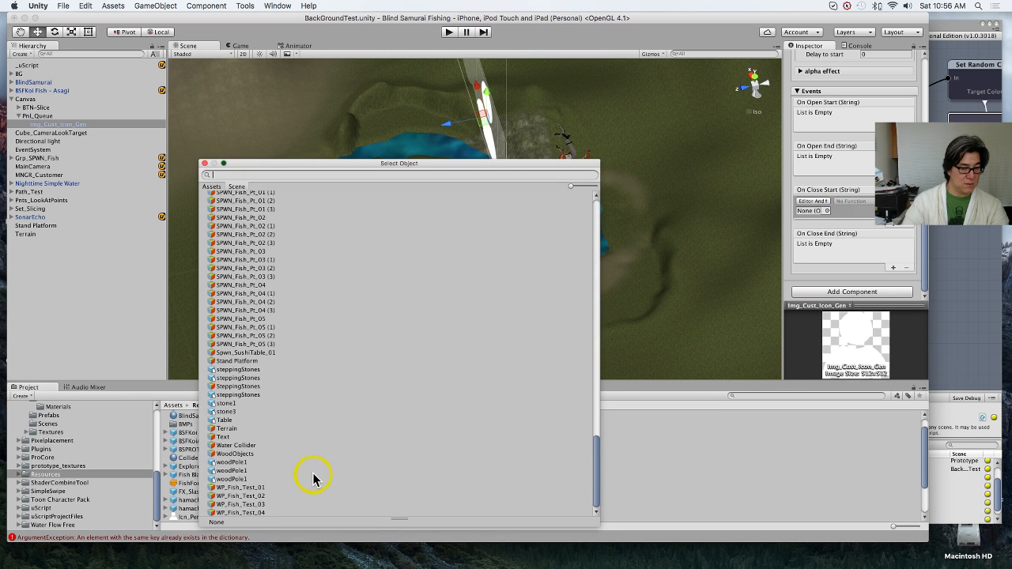
scroll(312, 478, up, 10)
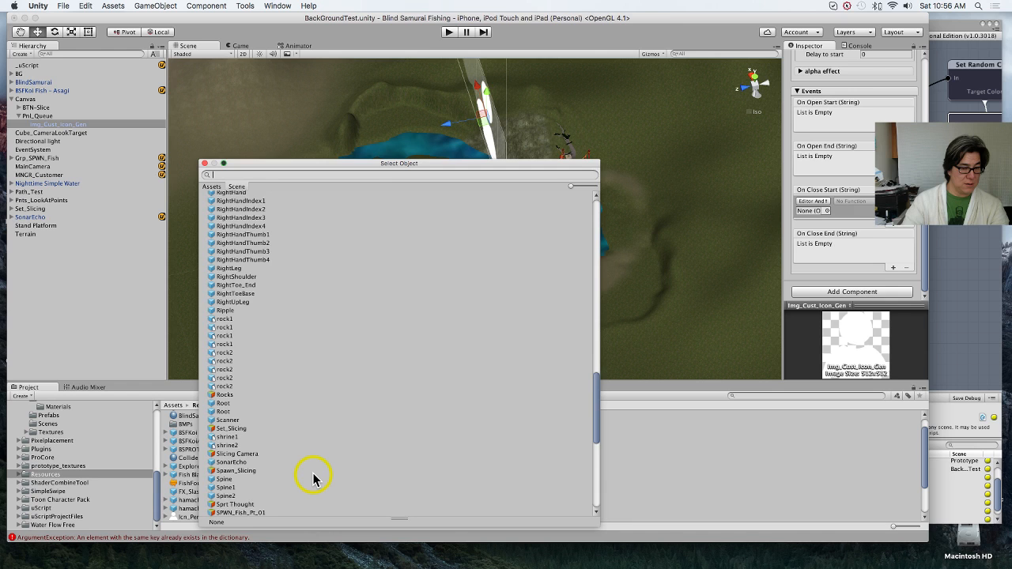
scroll(313, 478, up, 6)
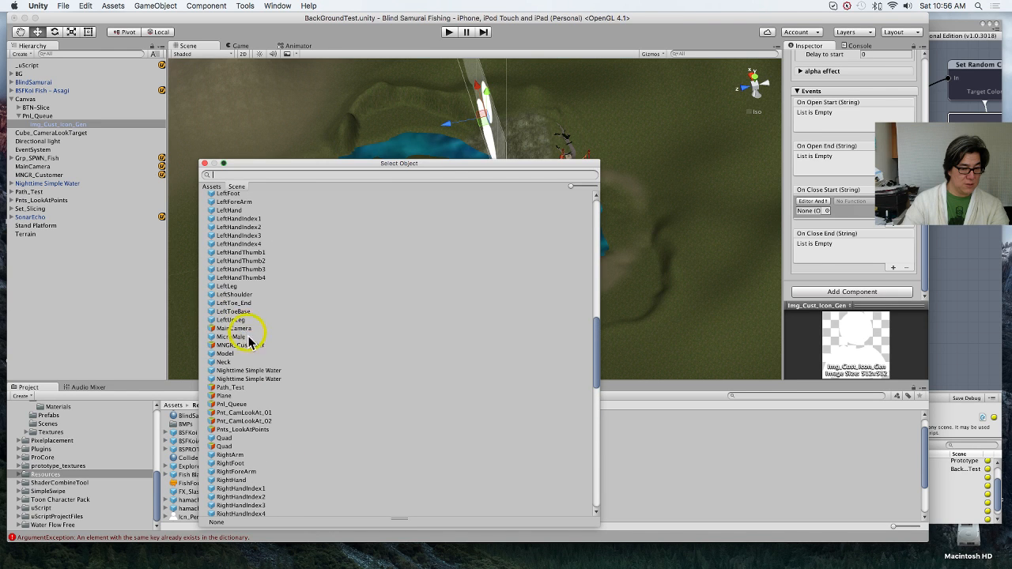
double_click(255, 346)
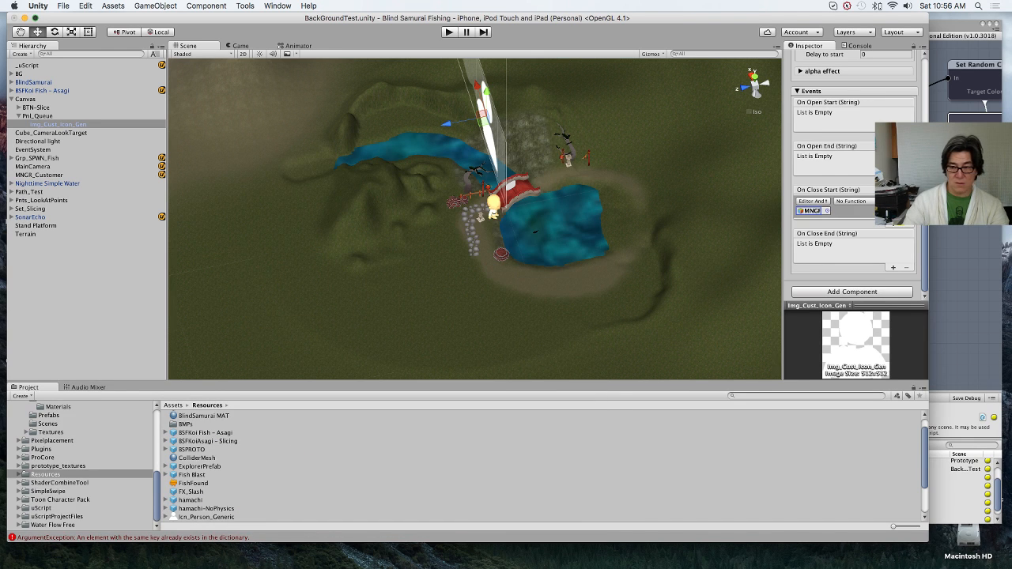
Step: Look through the GameObject and MNGR_Customer_Component functions that the On Close Start event can call
click(850, 201)
click(906, 229)
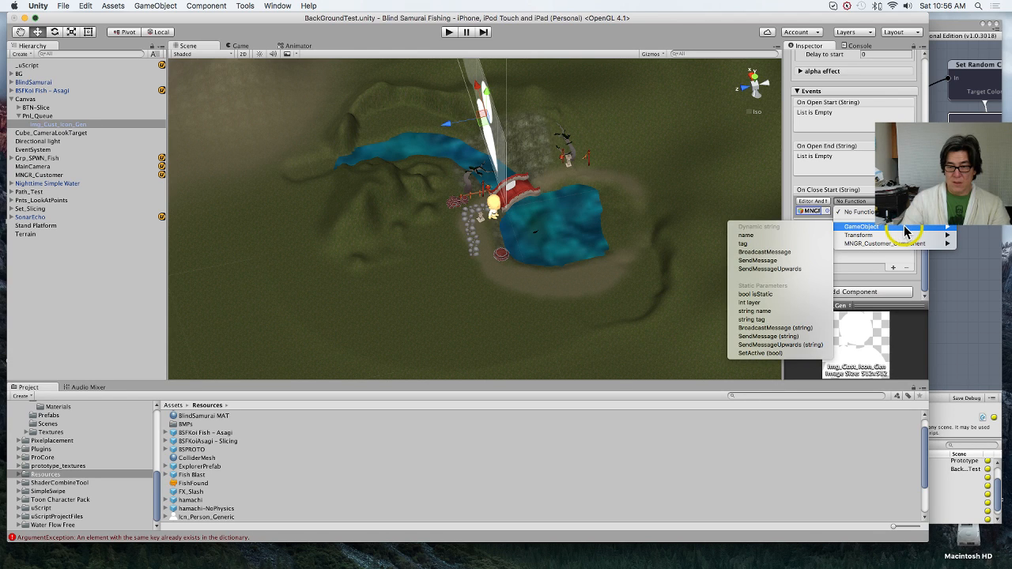
mouse_move(914, 238)
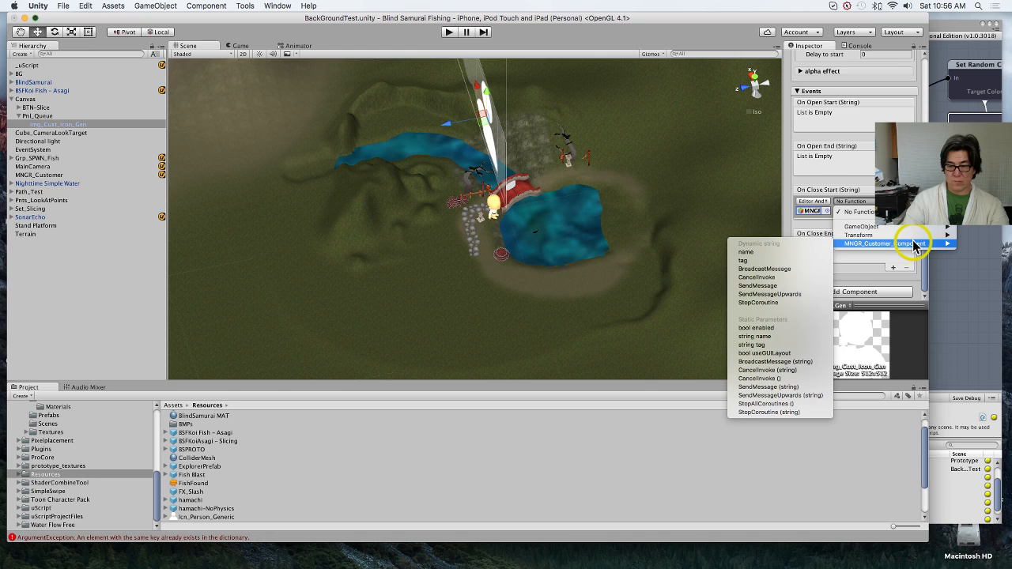
click(975, 304)
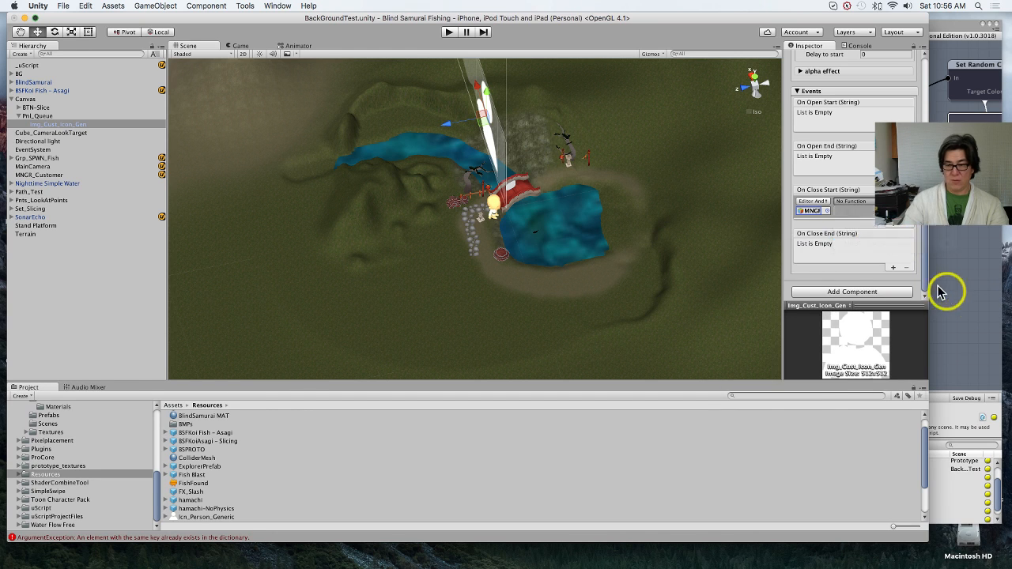
Step: Switch back to the MNGR_Customer graph and add a Global Update event node beneath the Input Events node
click(947, 287)
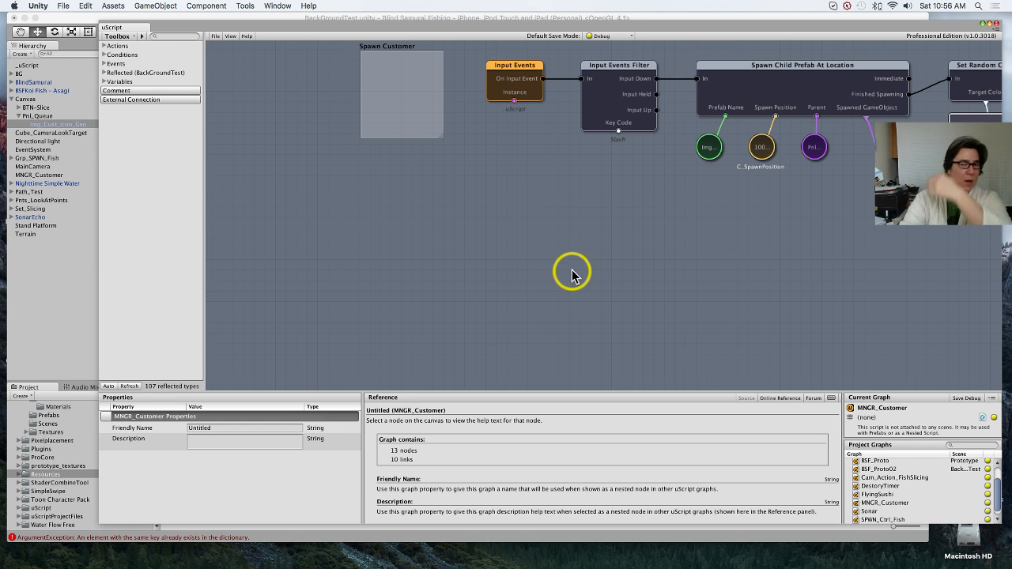
right_click(506, 280)
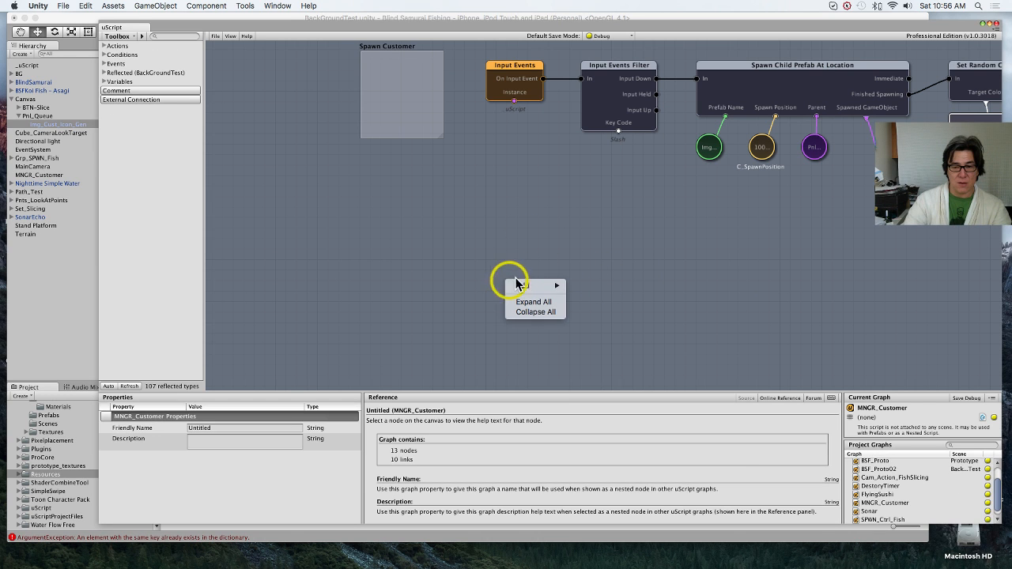
mouse_move(526, 285)
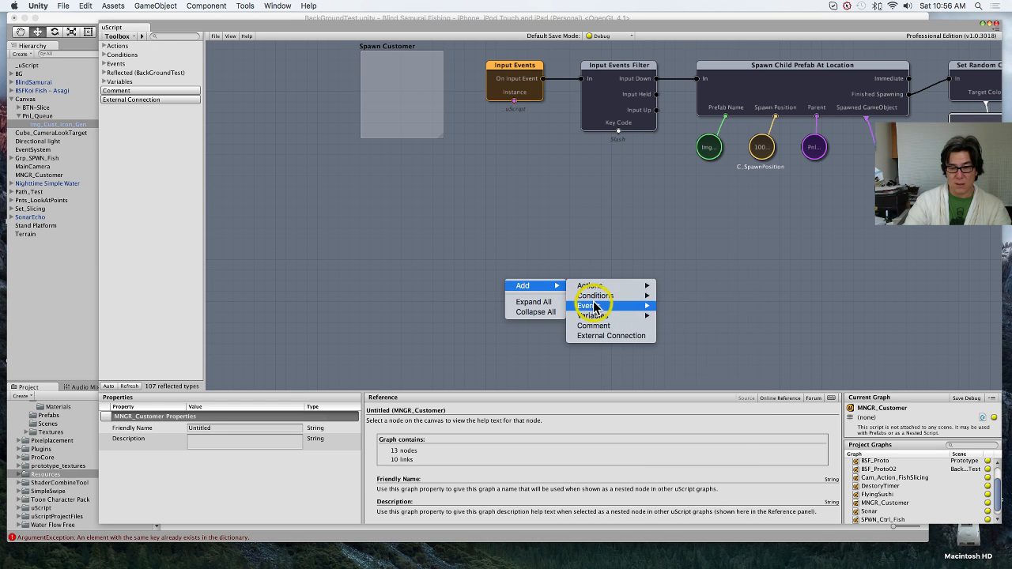
mouse_move(592, 305)
mouse_move(730, 311)
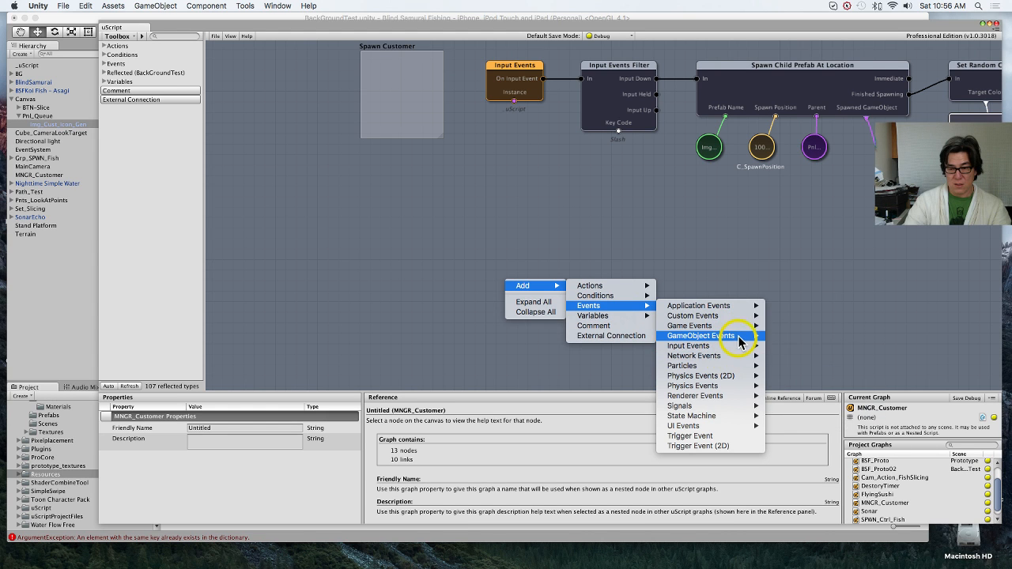
mouse_move(736, 336)
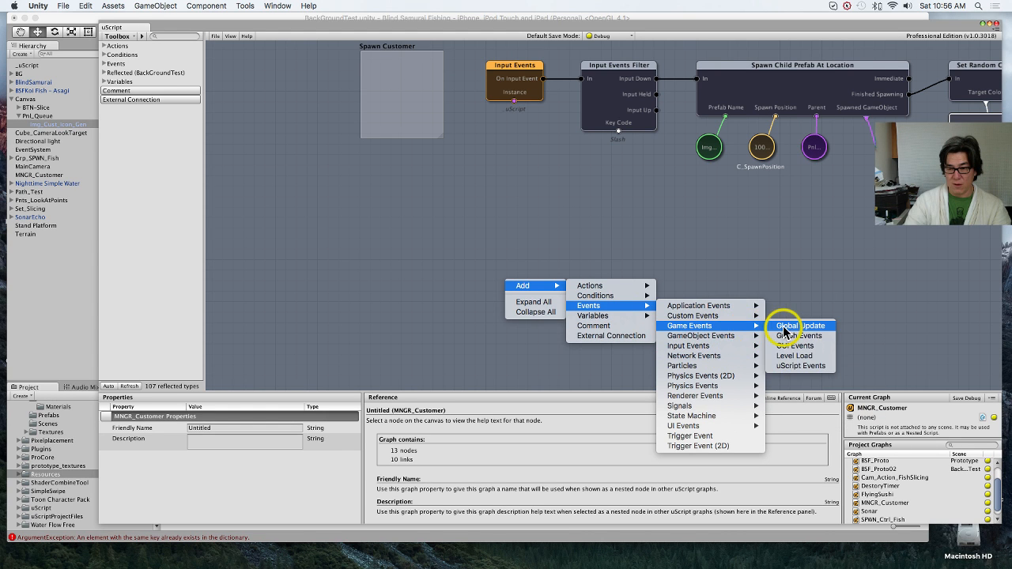
click(791, 327)
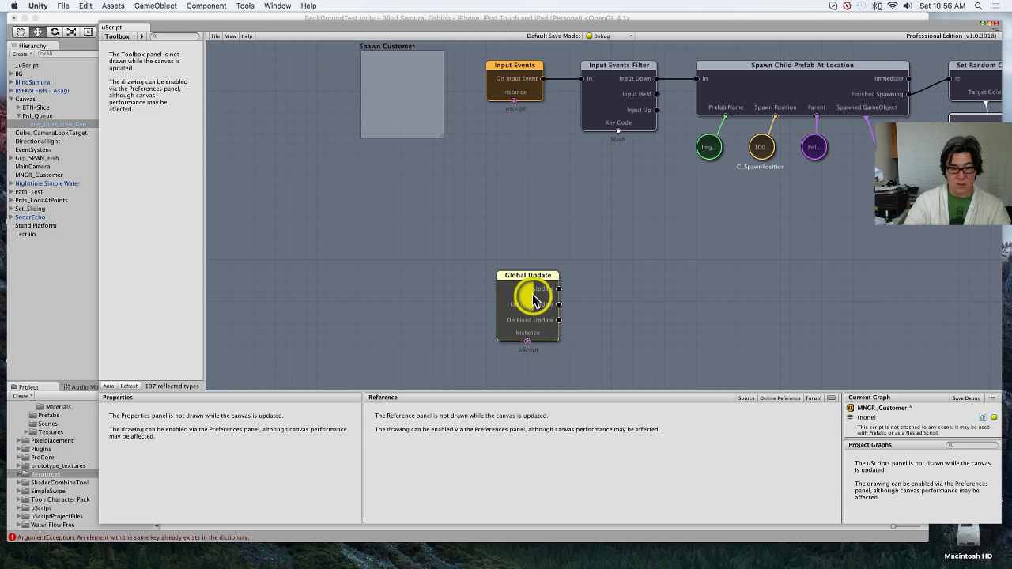
drag(543, 299, 523, 279)
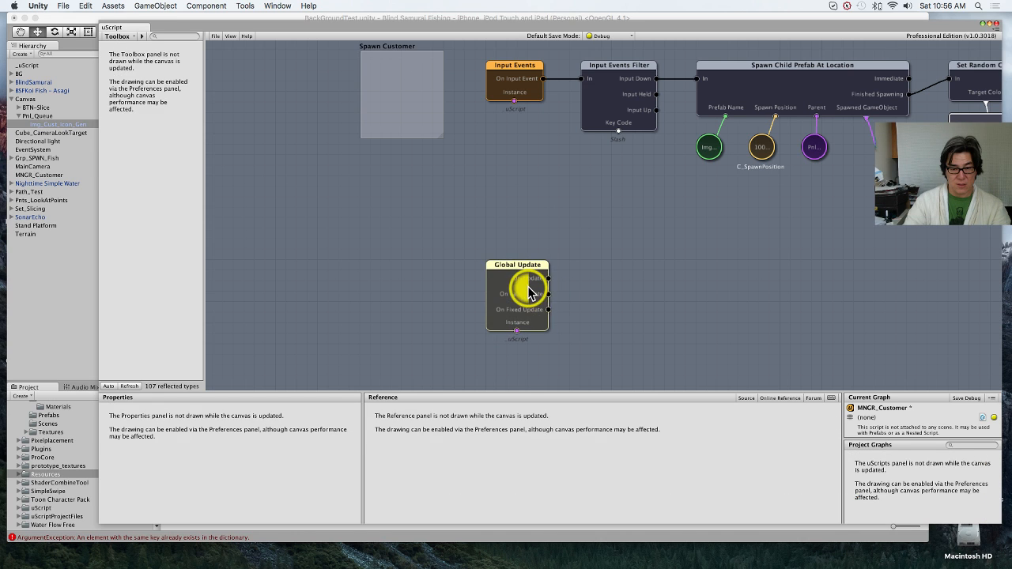
Step: Add a Compare Bool condition beside Global Update and feed its In from Global Update's On Late Update output
click(607, 295)
right_click(609, 294)
mouse_move(637, 297)
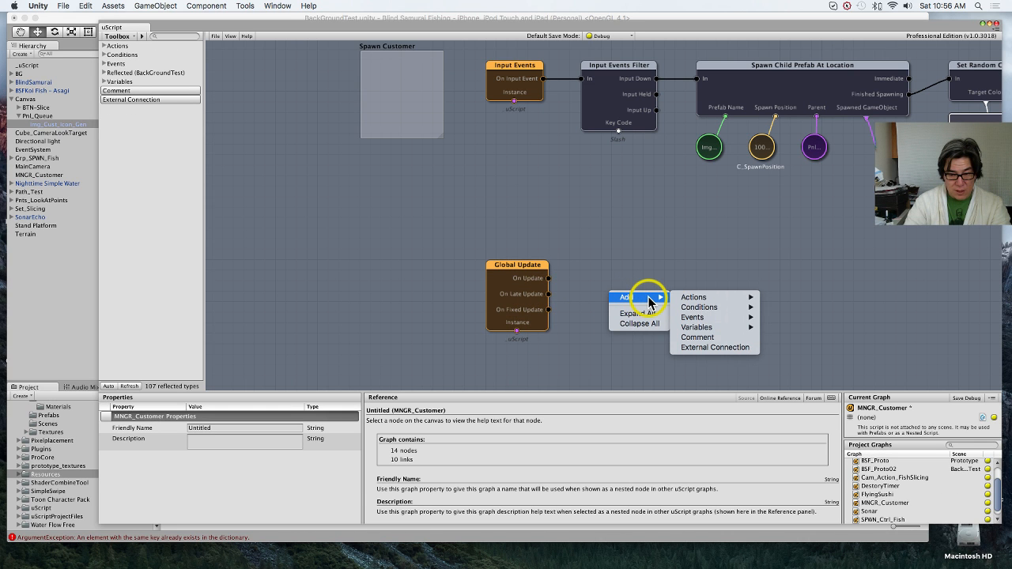
mouse_move(690, 300)
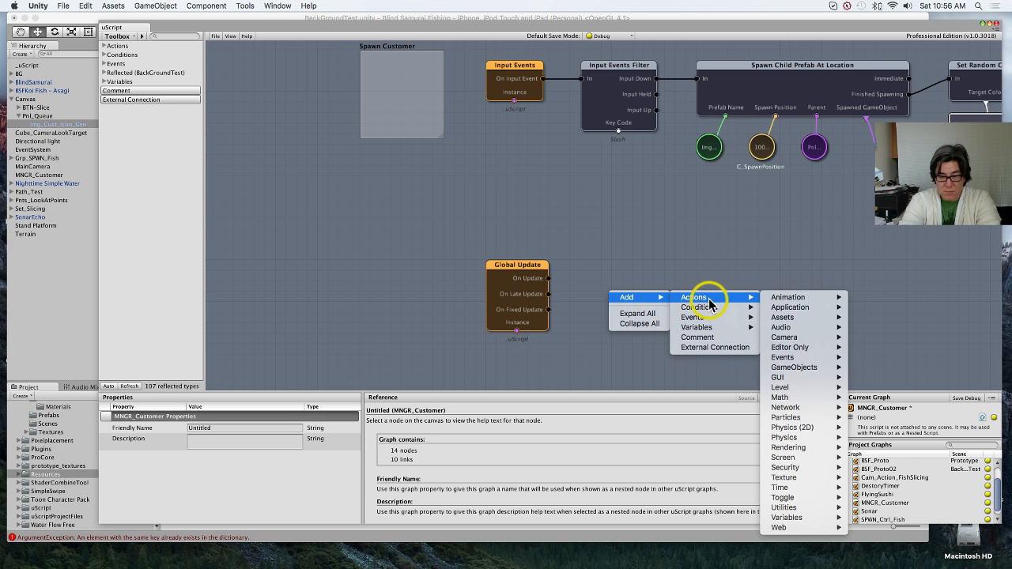
mouse_move(723, 315)
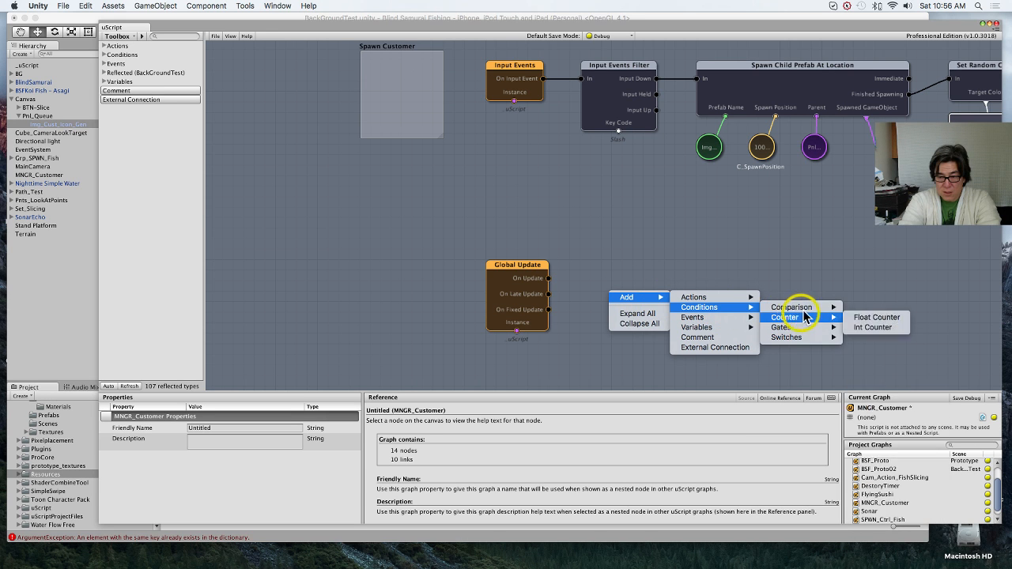
mouse_move(813, 314)
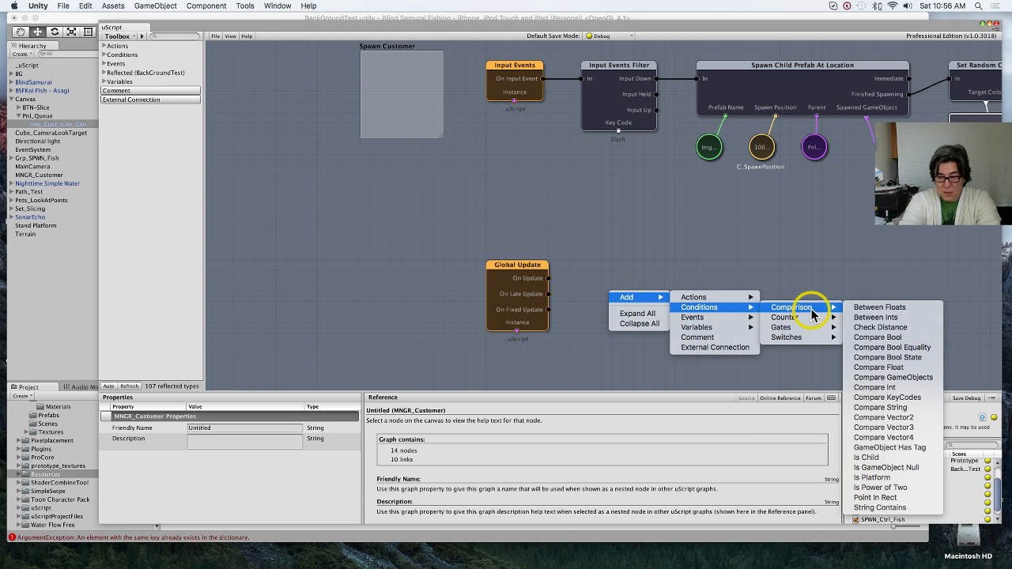
click(910, 336)
drag(643, 316, 607, 288)
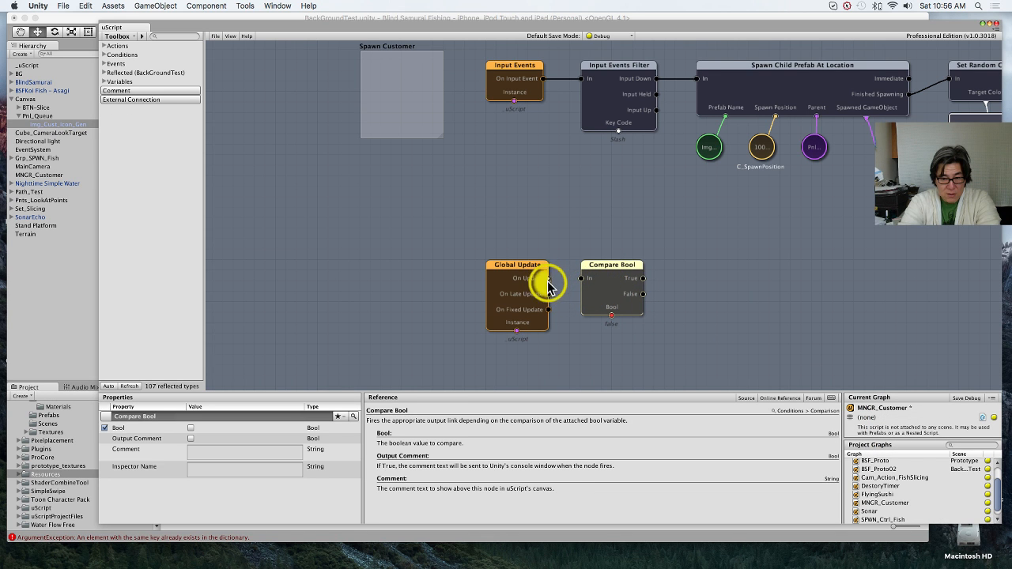
drag(548, 279, 583, 282)
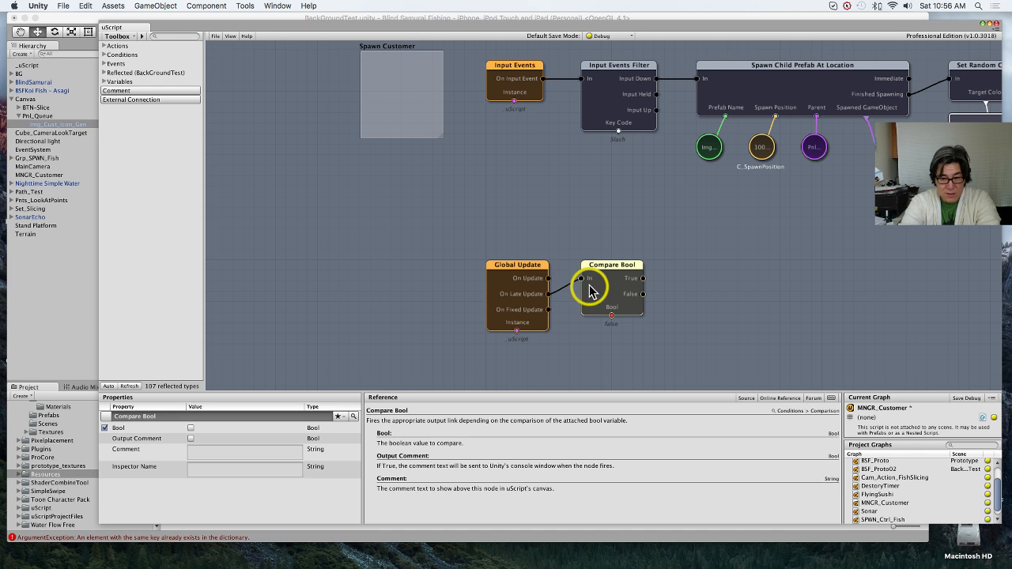
Step: Create a linked variable on Compare Bool's Bool socket and name it CanSpwnCustomer
scroll(694, 314, down, 3)
right_click(613, 269)
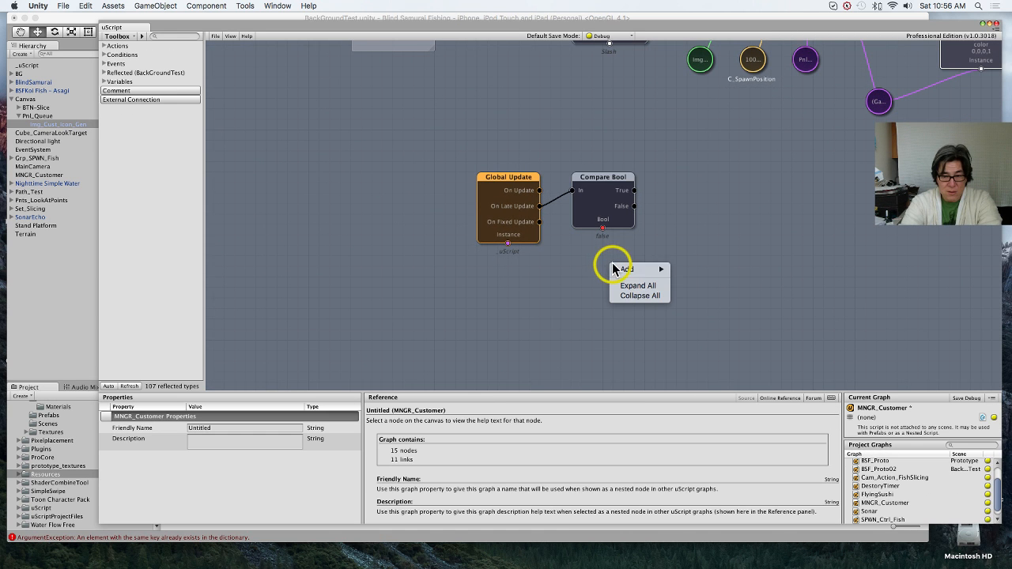
mouse_move(626, 270)
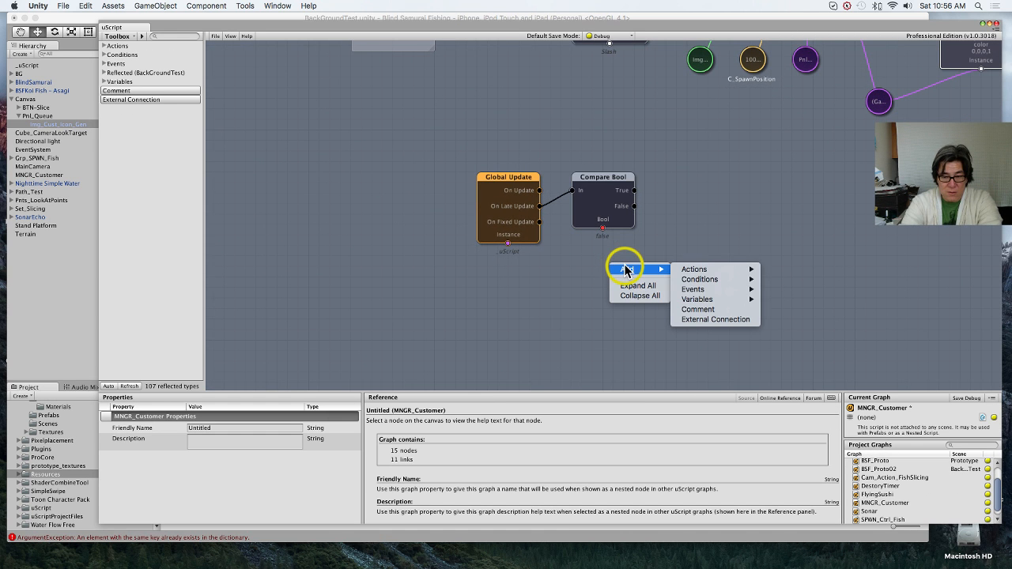
right_click(603, 229)
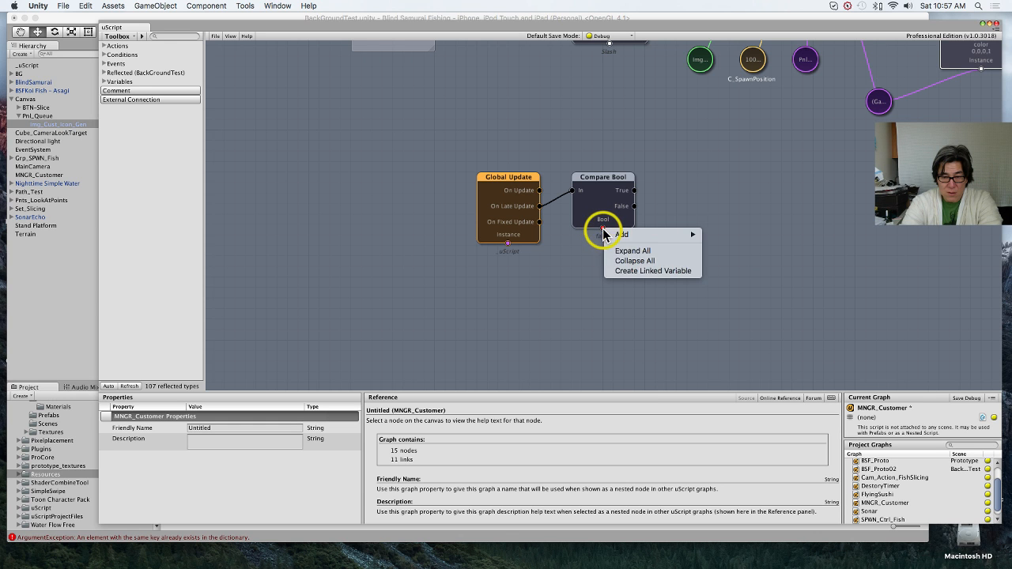
click(635, 271)
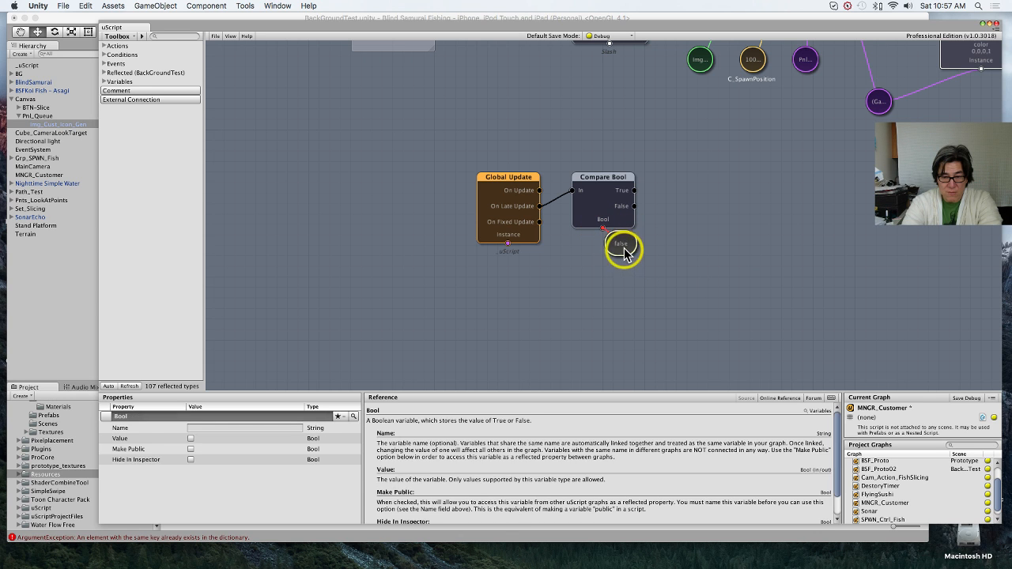
drag(627, 252, 609, 262)
click(295, 427)
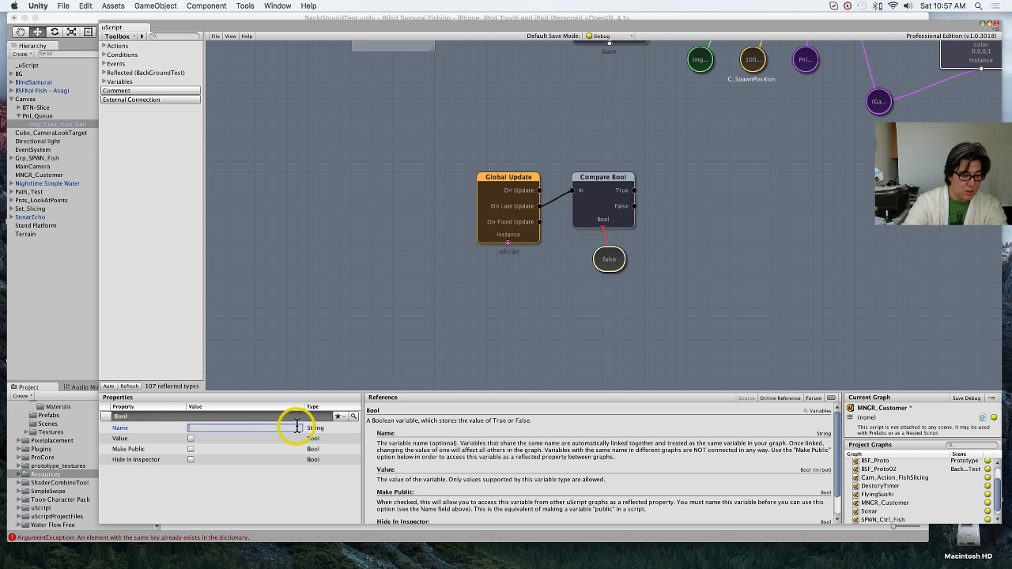
text(CanSpwnCustomer)
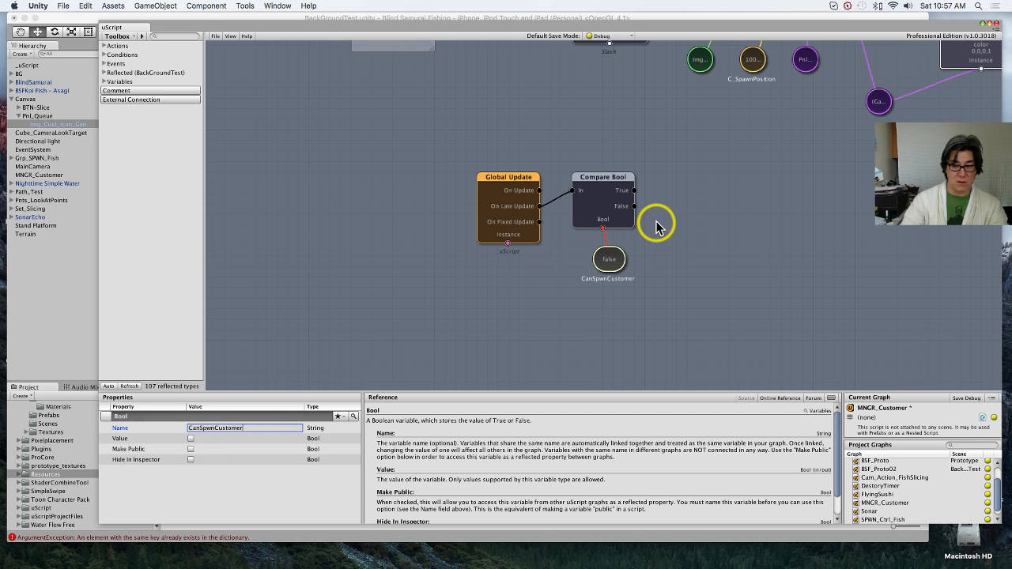
Step: Add a Set Bool node beside Compare Bool and connect Compare Bool's True output to its False input
click(725, 219)
right_click(729, 220)
mouse_move(752, 224)
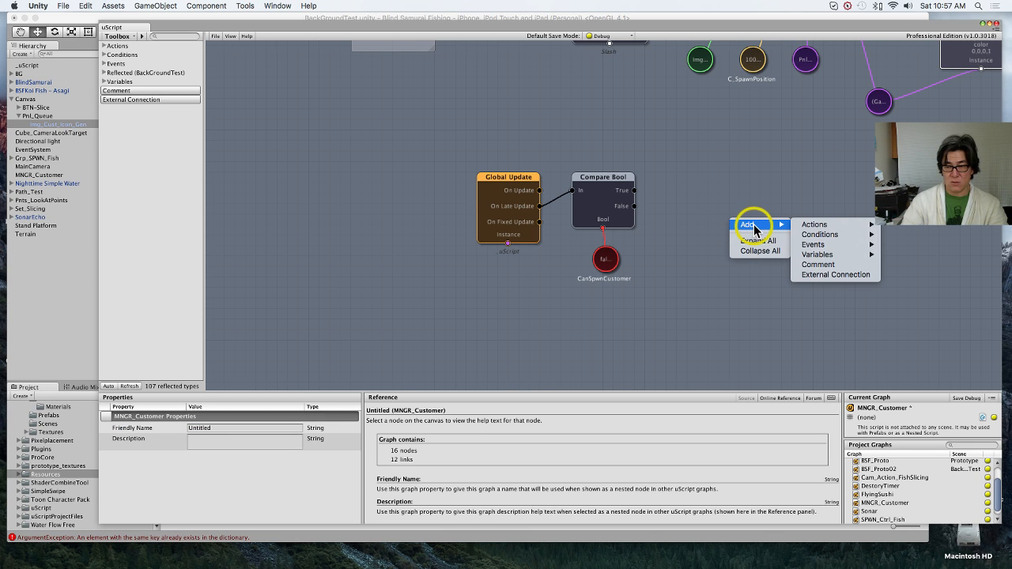
mouse_move(817, 227)
mouse_move(919, 228)
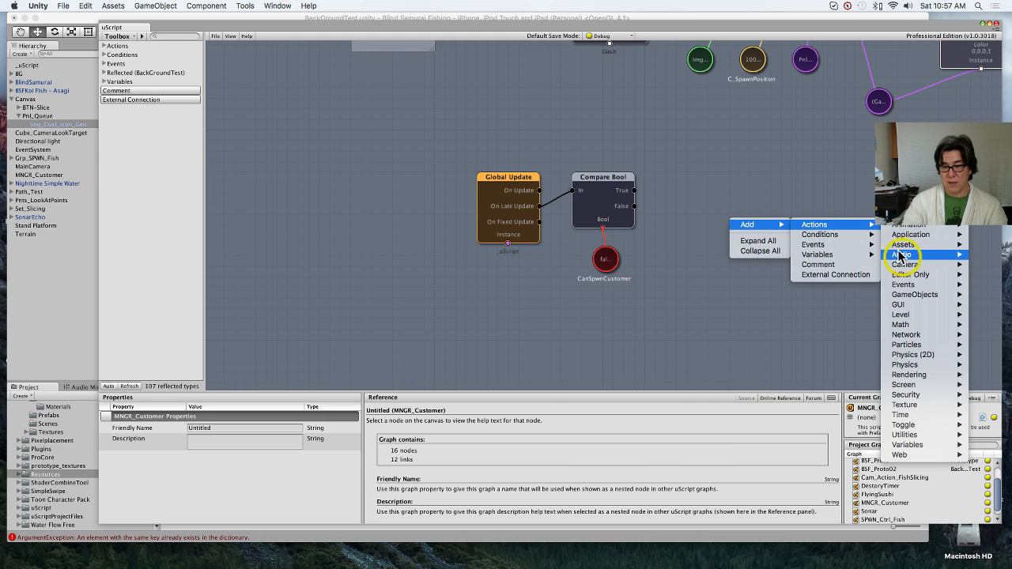
mouse_move(914, 445)
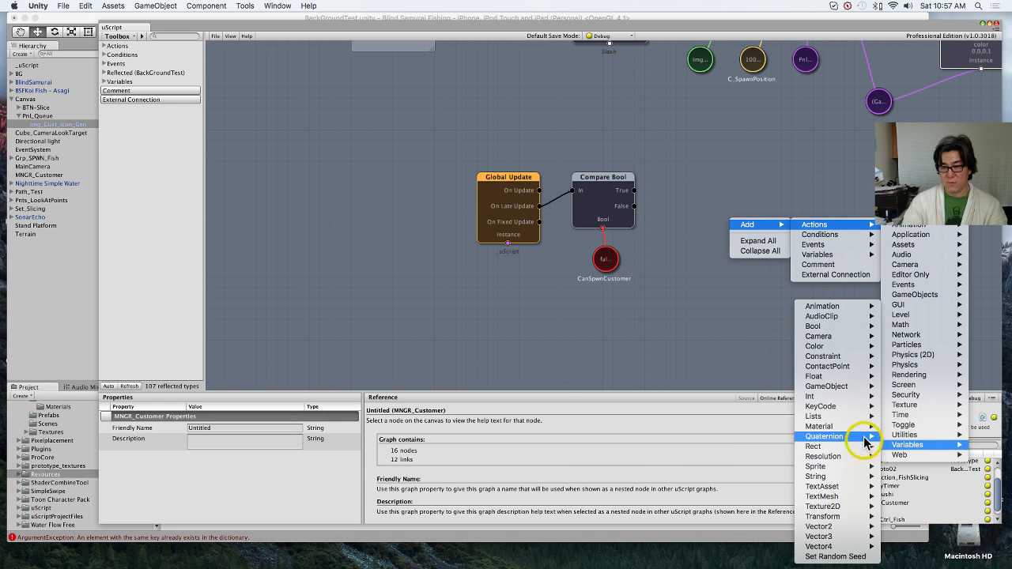
mouse_move(844, 329)
click(783, 327)
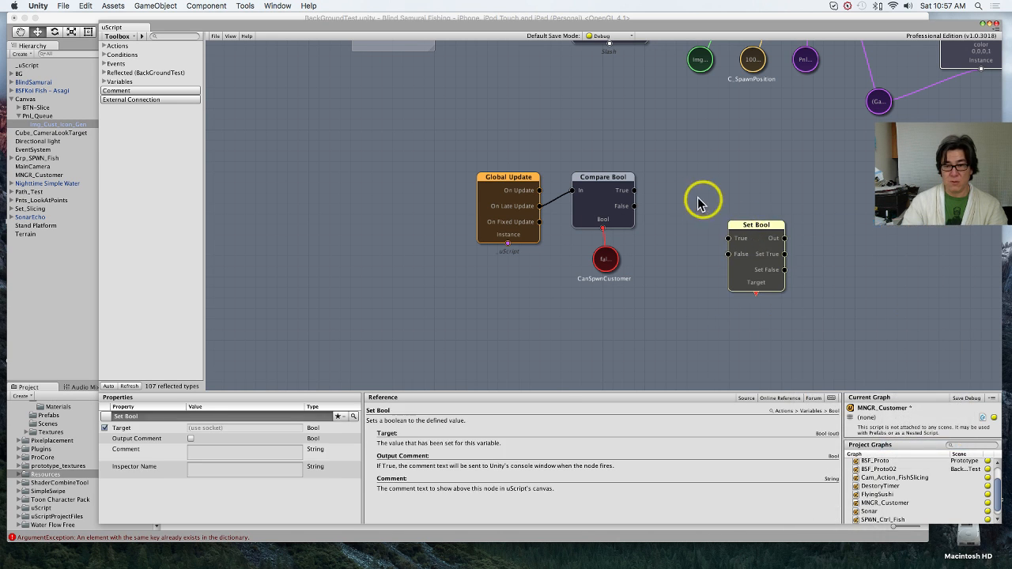
drag(732, 237, 667, 206)
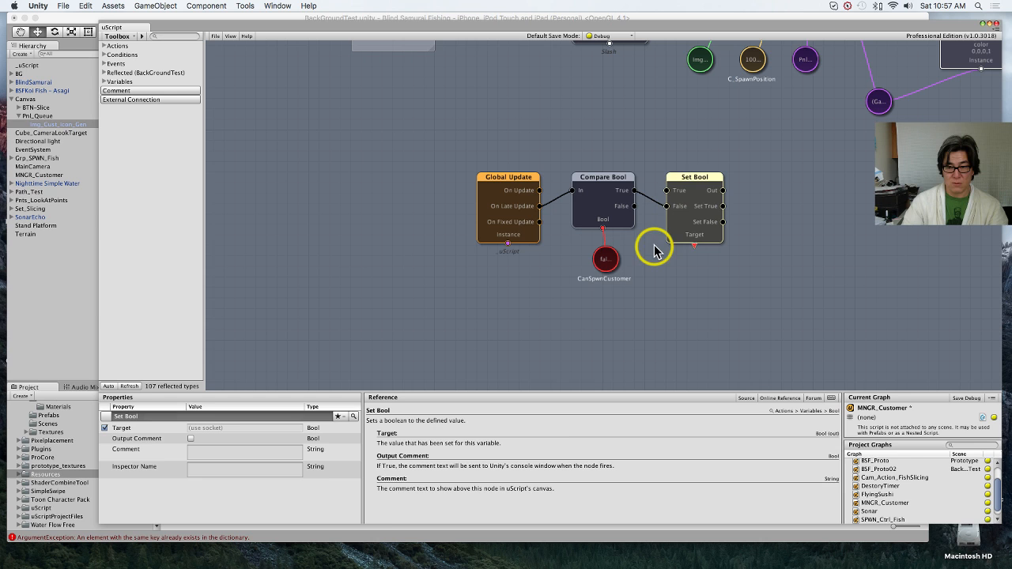
Step: Duplicate the CanSpwnCustomer variable and link the copy to Set Bool's Target socket
click(606, 262)
key(super+c)
key(super+v)
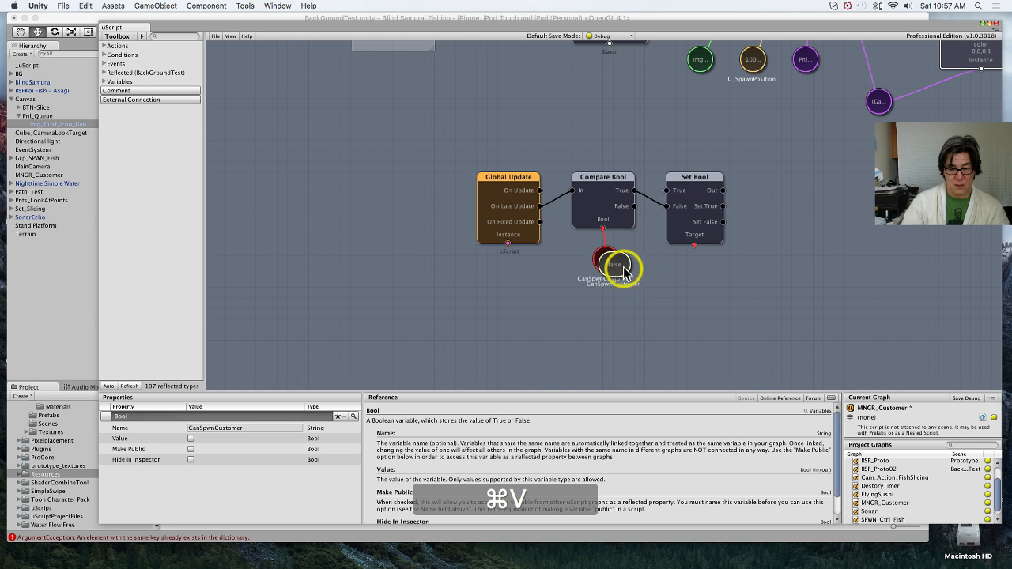
drag(621, 267, 689, 272)
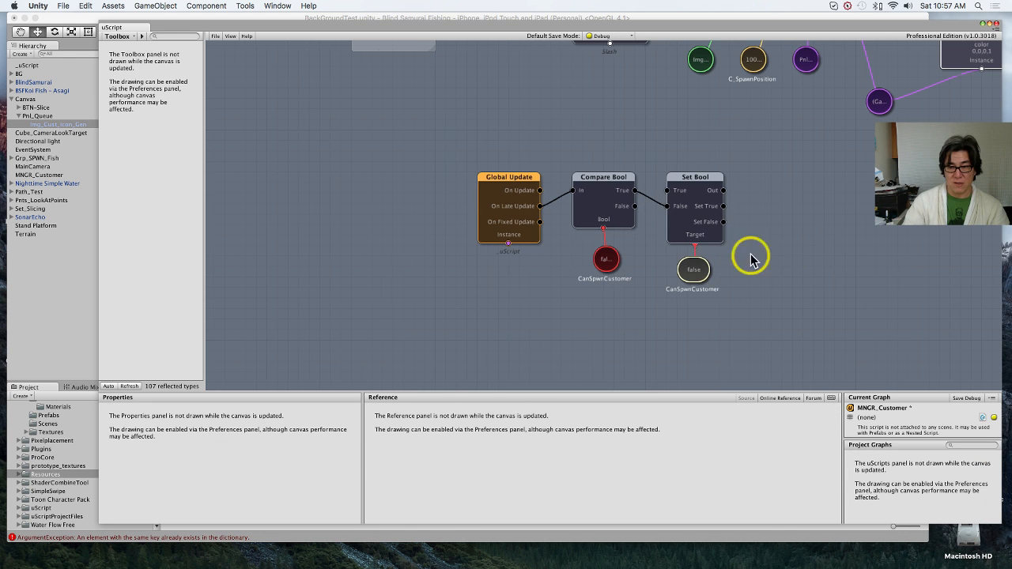
Step: Add a Spawn Prefab action beside Set Bool and connect Set Bool's Set False output to its In
middle_drag(751, 261, 483, 268)
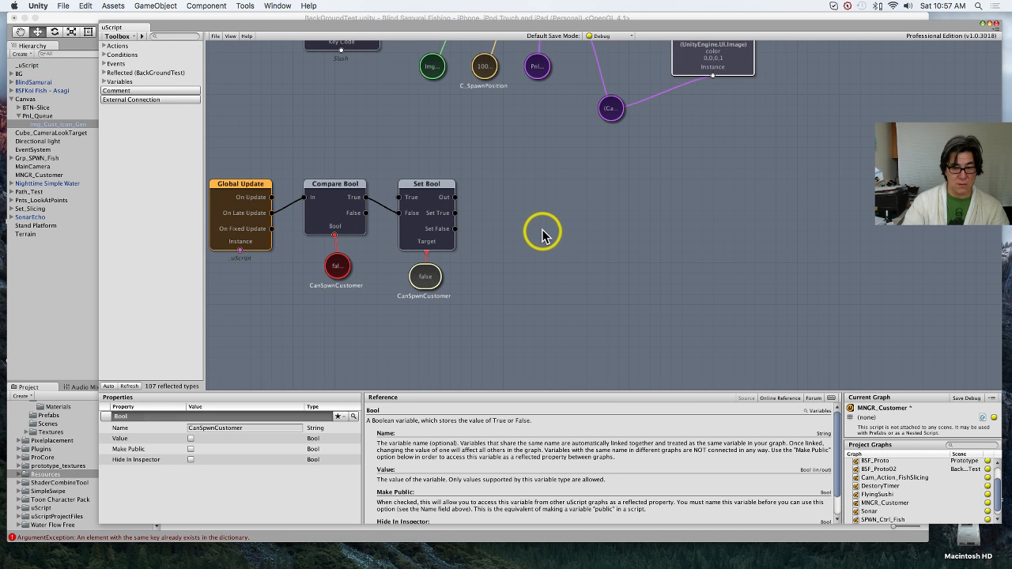
click(542, 230)
right_click(543, 230)
click(522, 194)
middle_drag(530, 217, 563, 335)
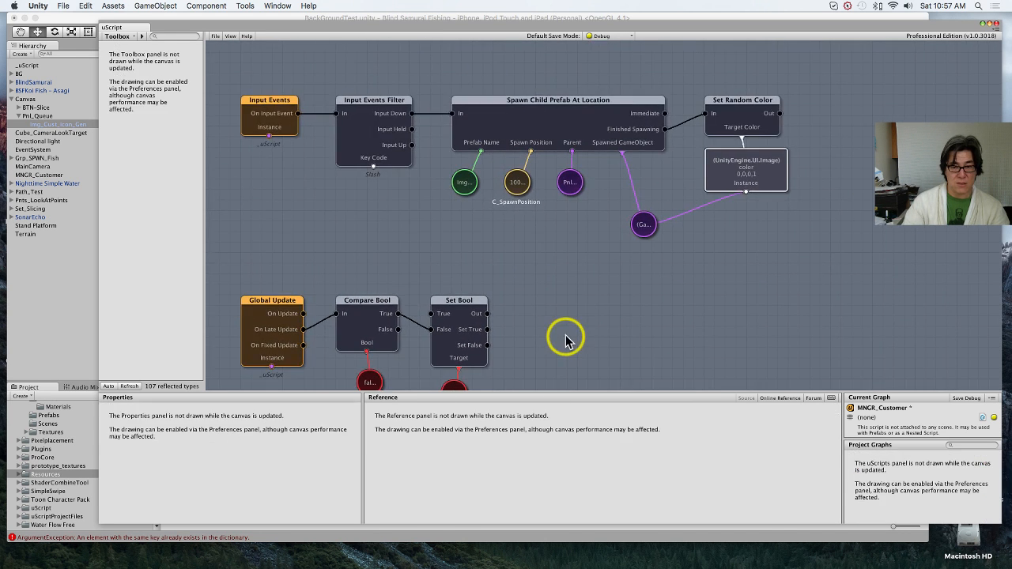
middle_drag(574, 298, 541, 140)
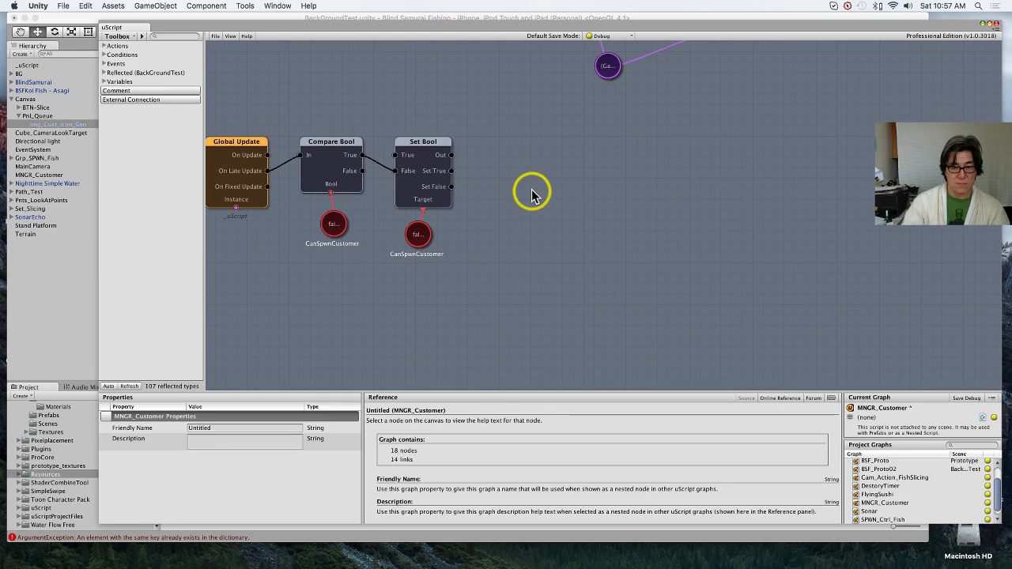
right_click(533, 192)
mouse_move(546, 195)
click(613, 199)
click(538, 192)
right_click(538, 196)
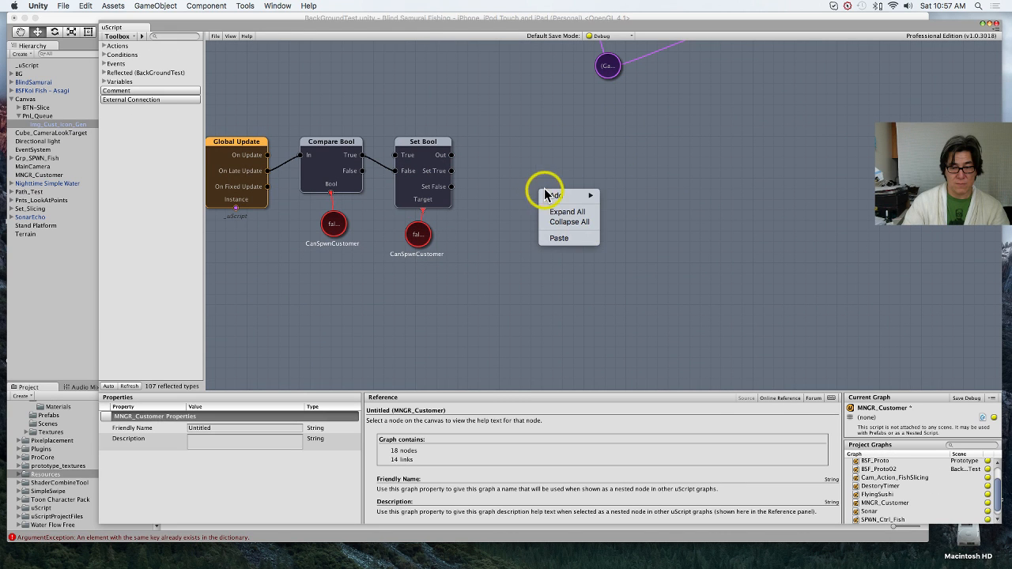
mouse_move(621, 198)
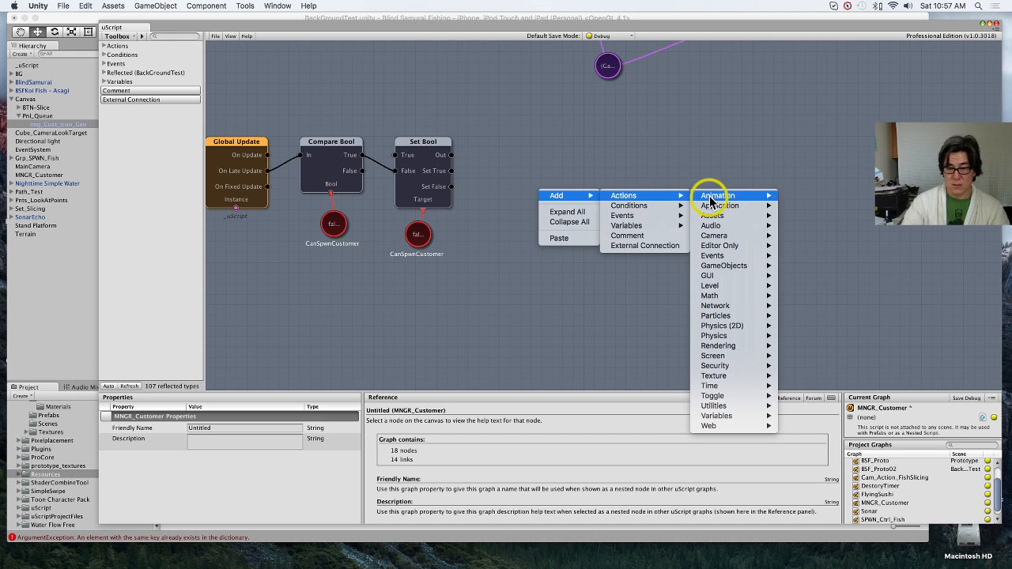
mouse_move(724, 266)
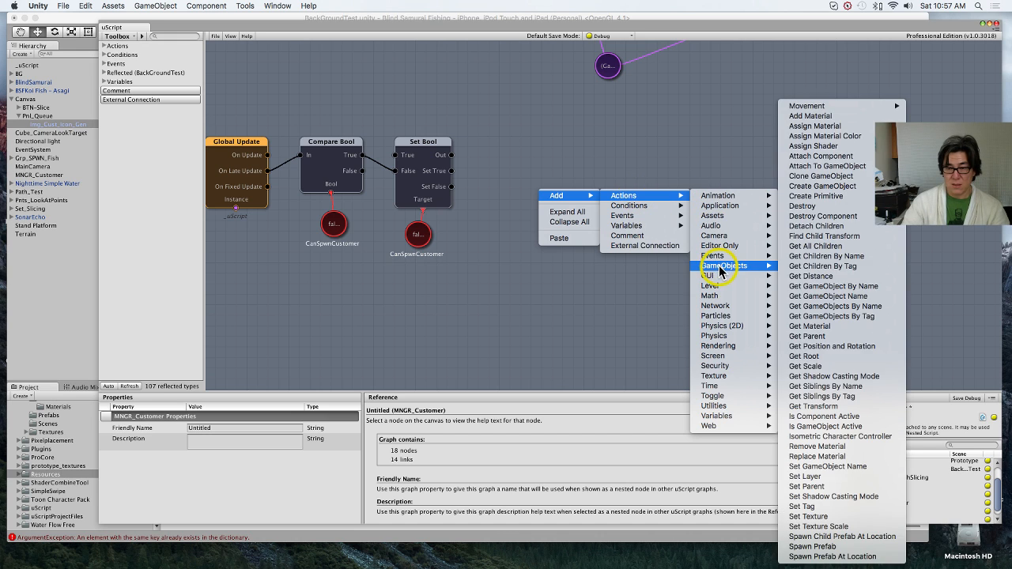
click(872, 548)
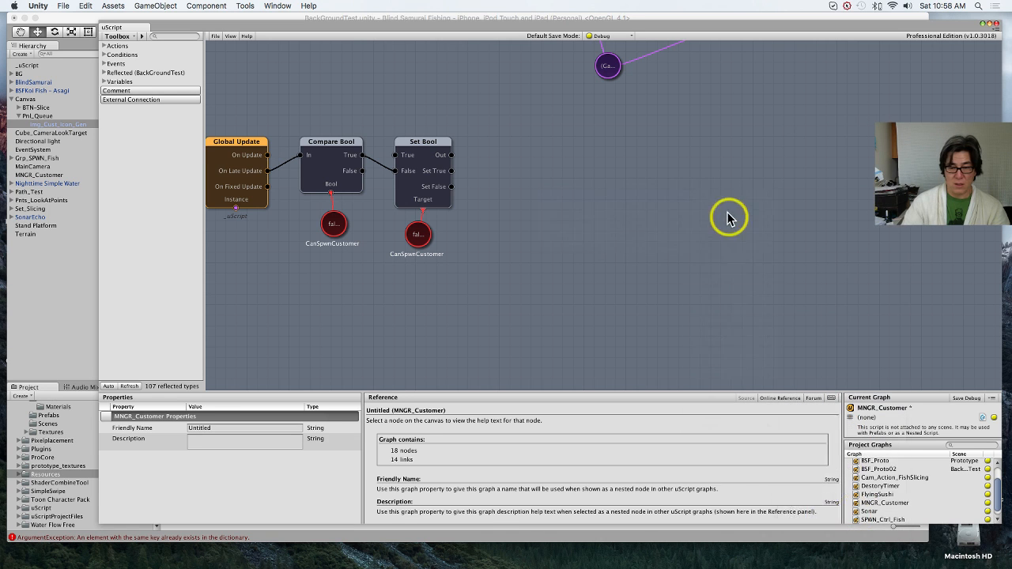
drag(660, 226, 597, 173)
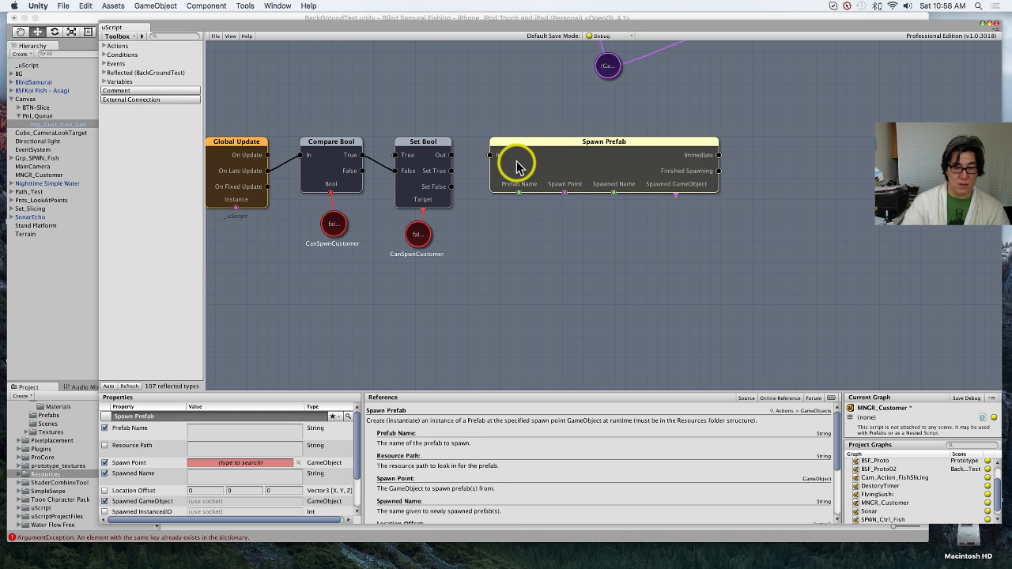
drag(451, 188, 490, 155)
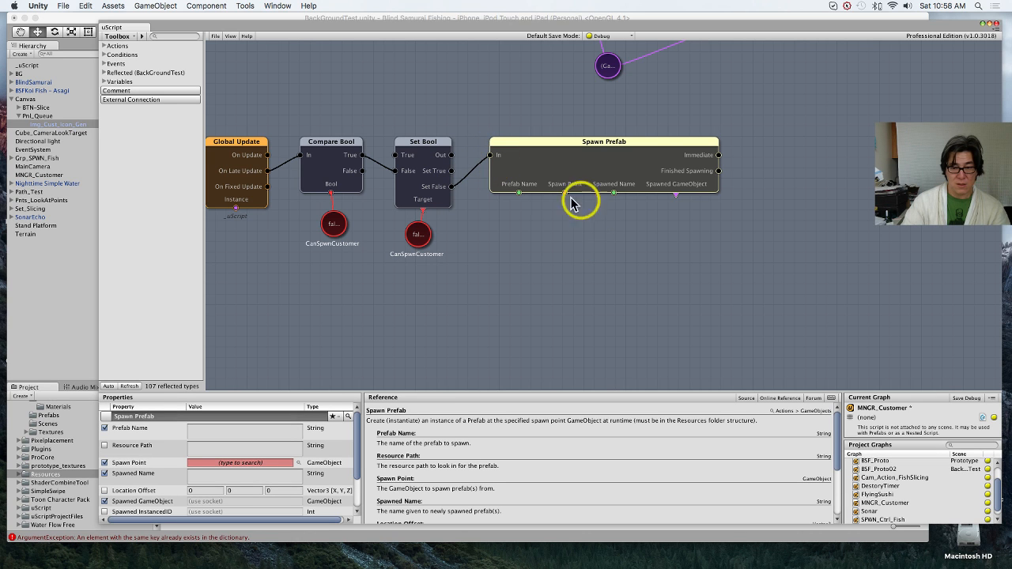
Step: Create a linked string variable for Spawn Prefab's Prefab Name and set its value to ExplorerPrefab
right_click(520, 193)
click(580, 324)
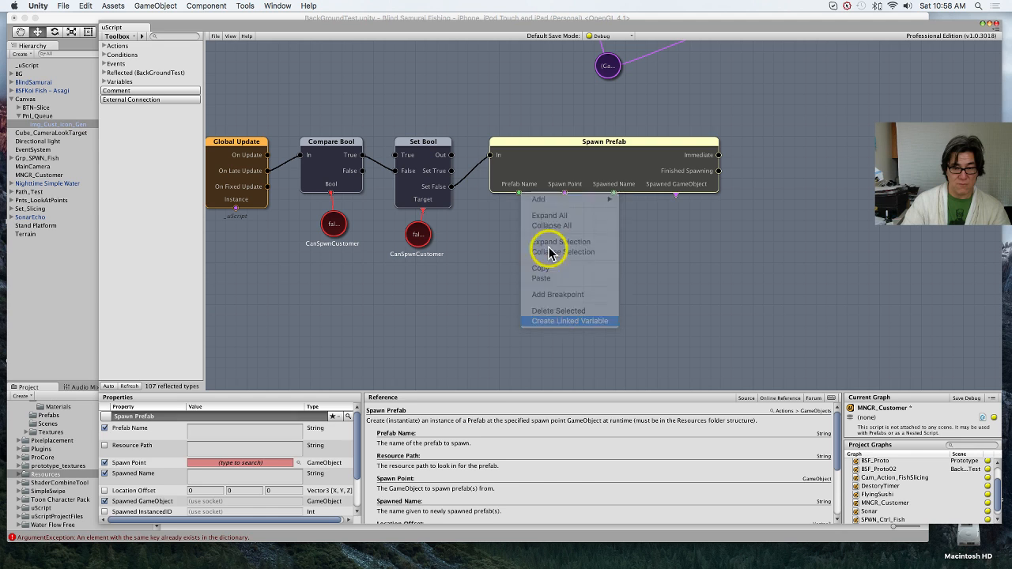
click(500, 234)
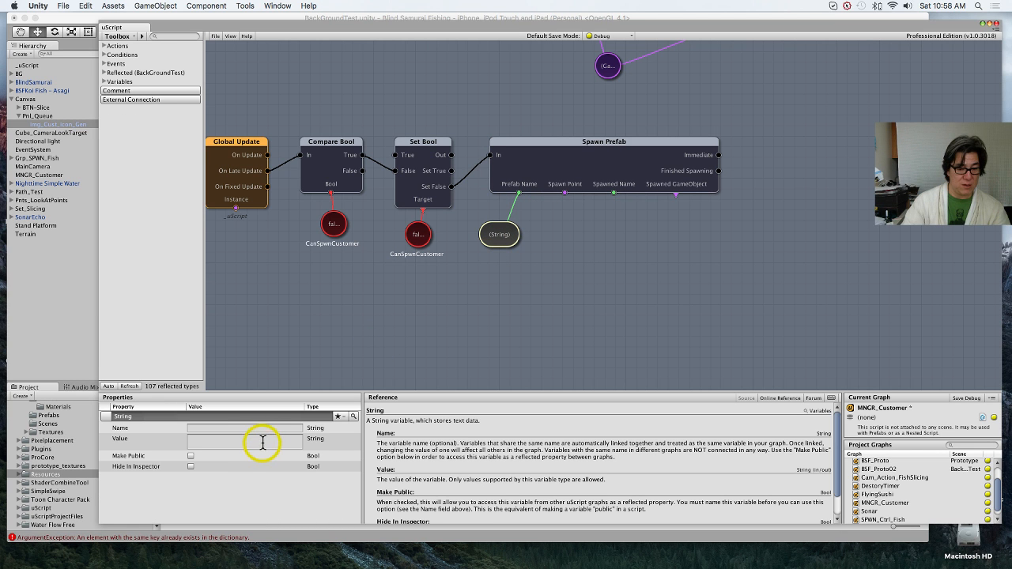
click(263, 443)
key(cmd+v)
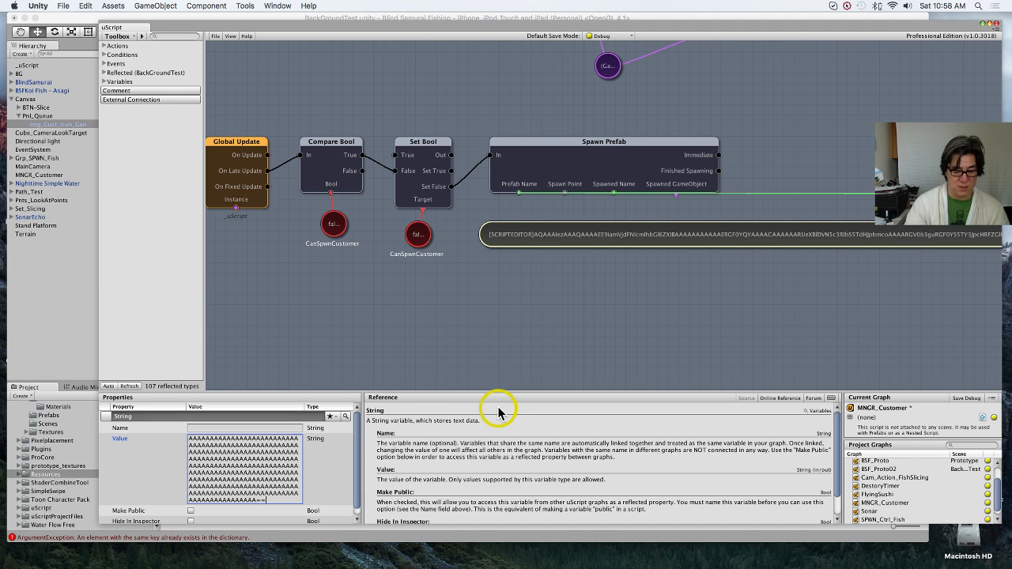
key(super+a)
key(BackSpace)
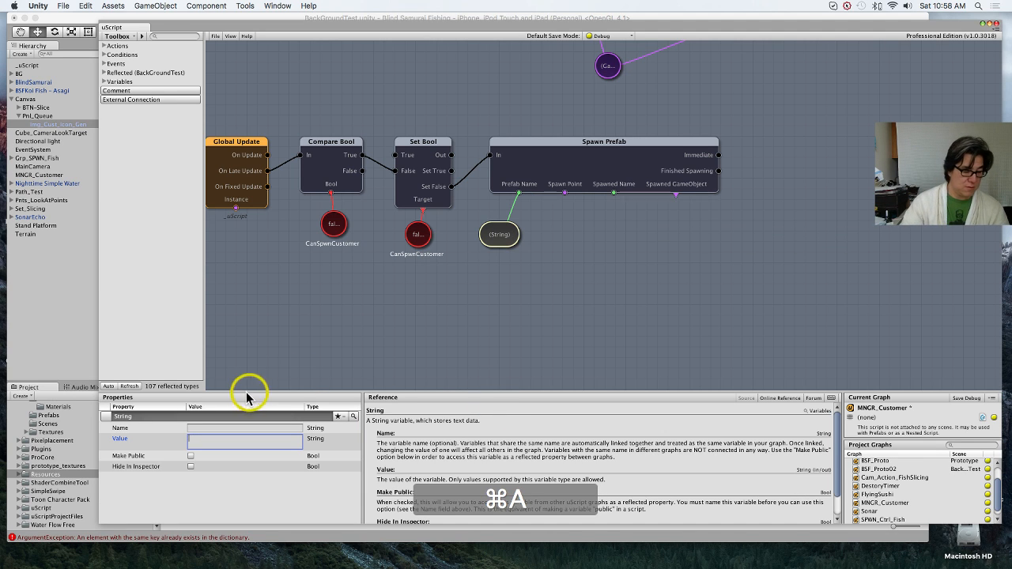
text(ExplorerPrefab)
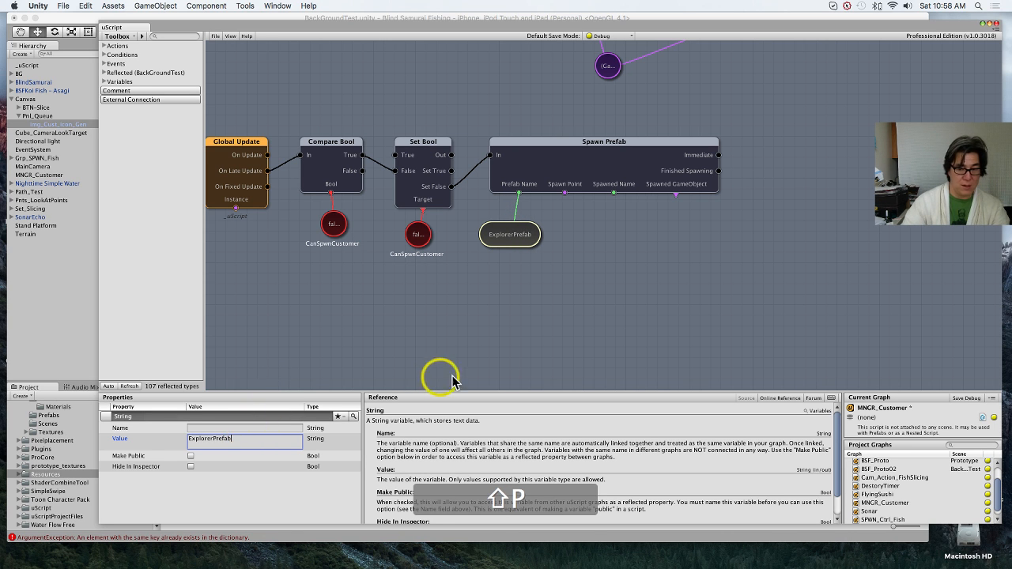
click(589, 343)
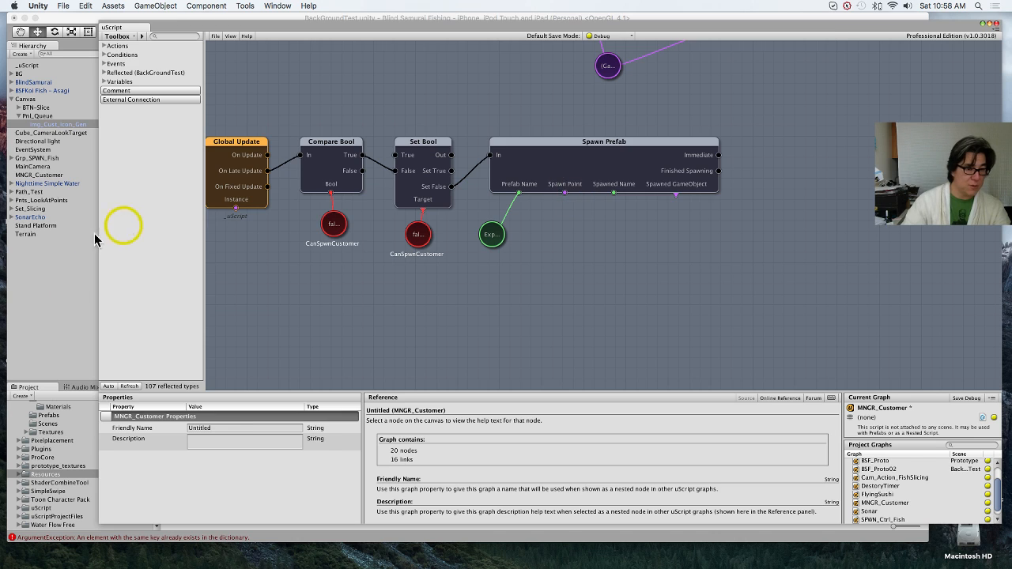
Step: Create an empty game object in the scene hierarchy and name it SpPt_Customer
click(59, 290)
right_click(55, 291)
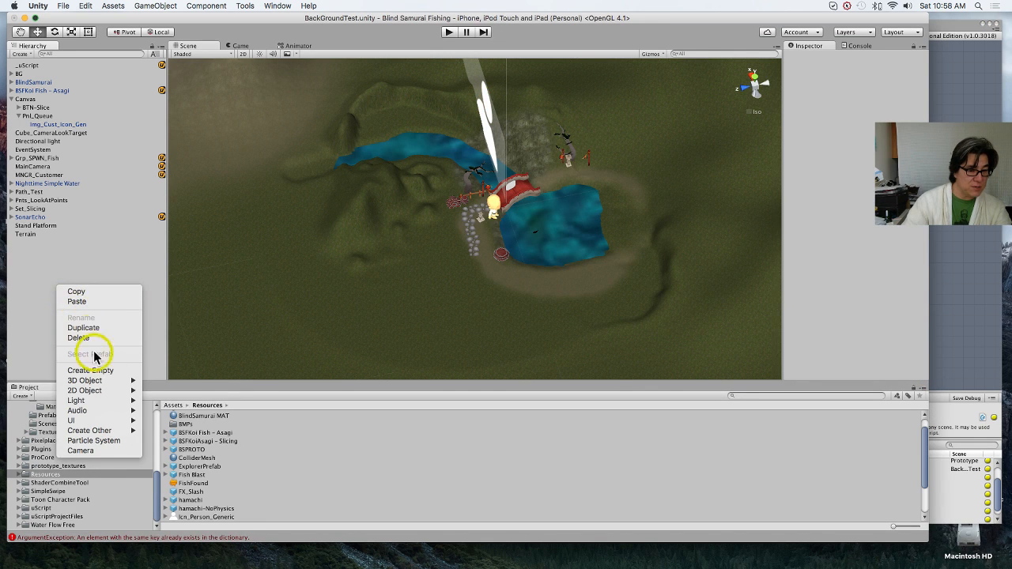
click(738, 156)
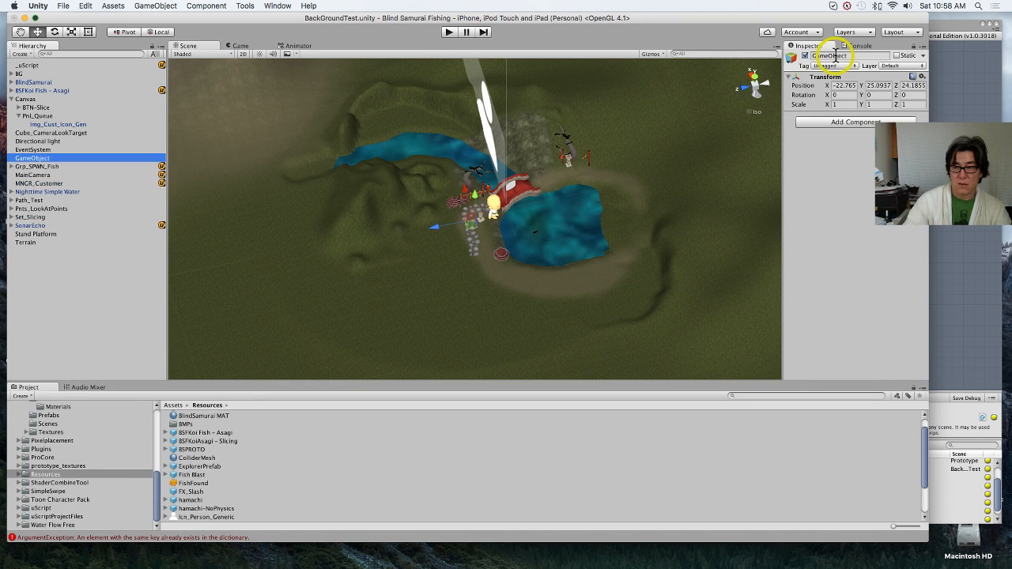
click(835, 55)
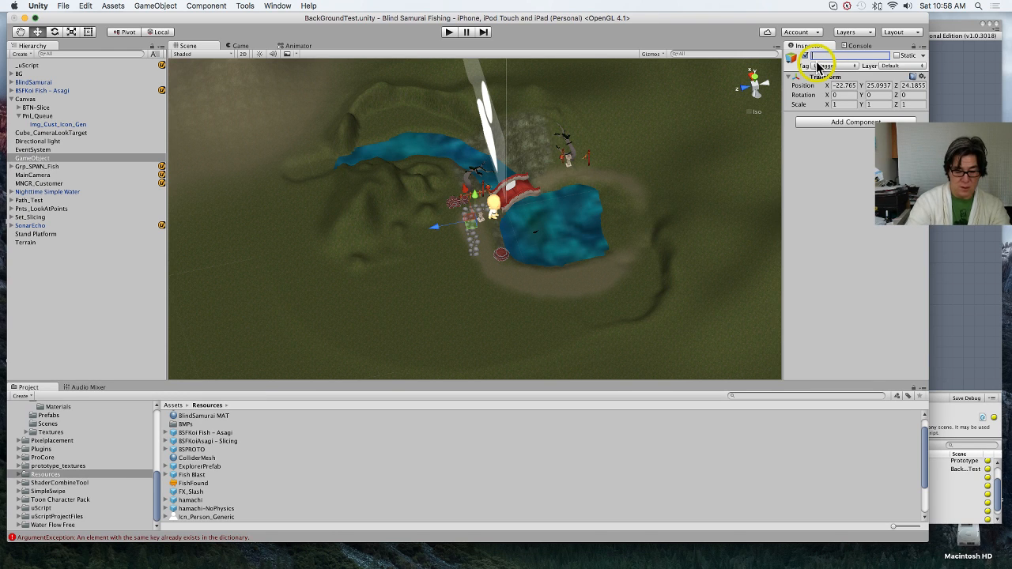
text(SpPt_Customer)
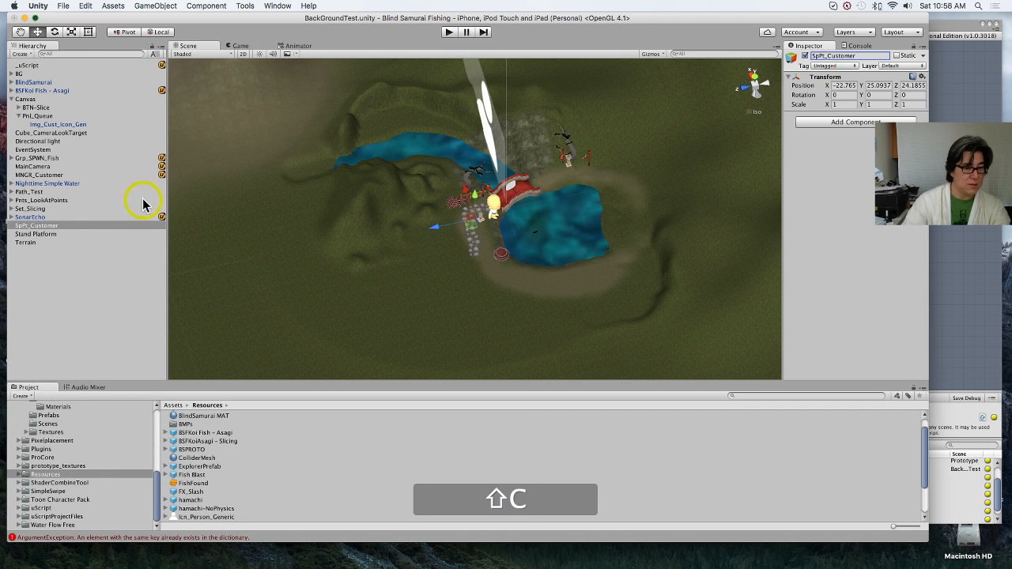
Step: Move the Table closer to the stepping-stone path, to about X -23.83, Z 27.61, and check its placement in the Game view
double_click(101, 227)
scroll(278, 140, down, 3)
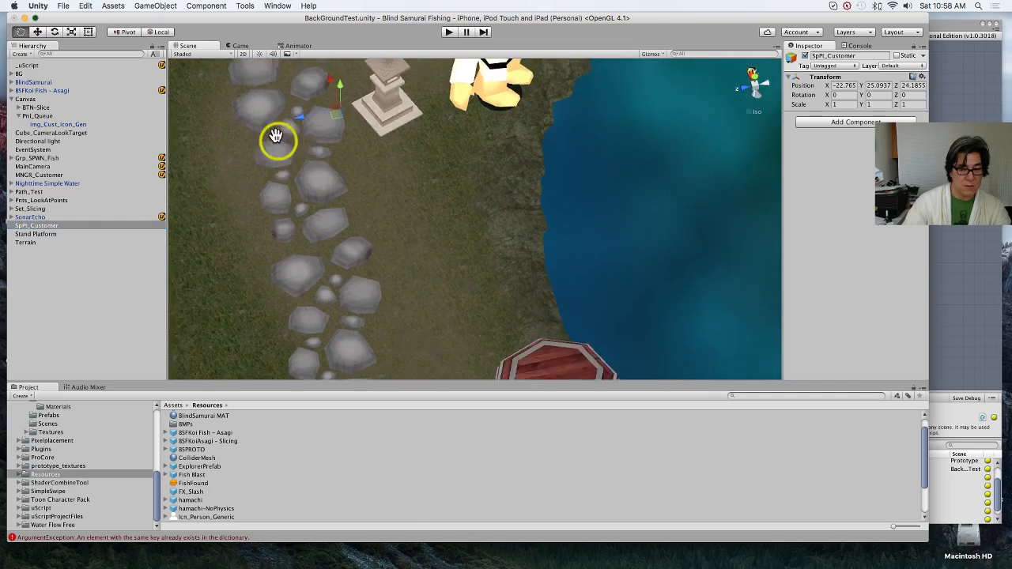
scroll(372, 217, down, 6)
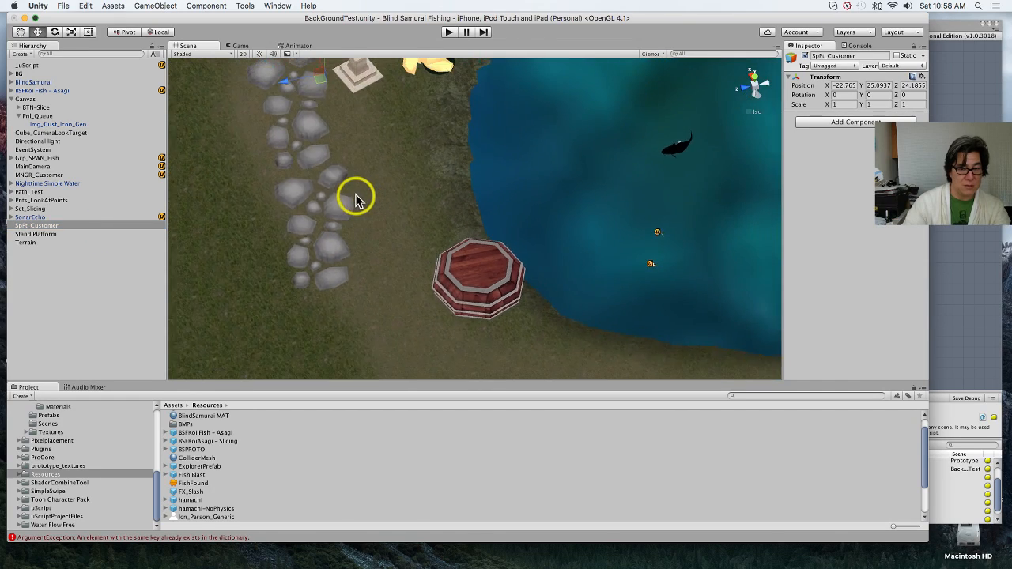
middle_drag(360, 185, 365, 224)
click(477, 294)
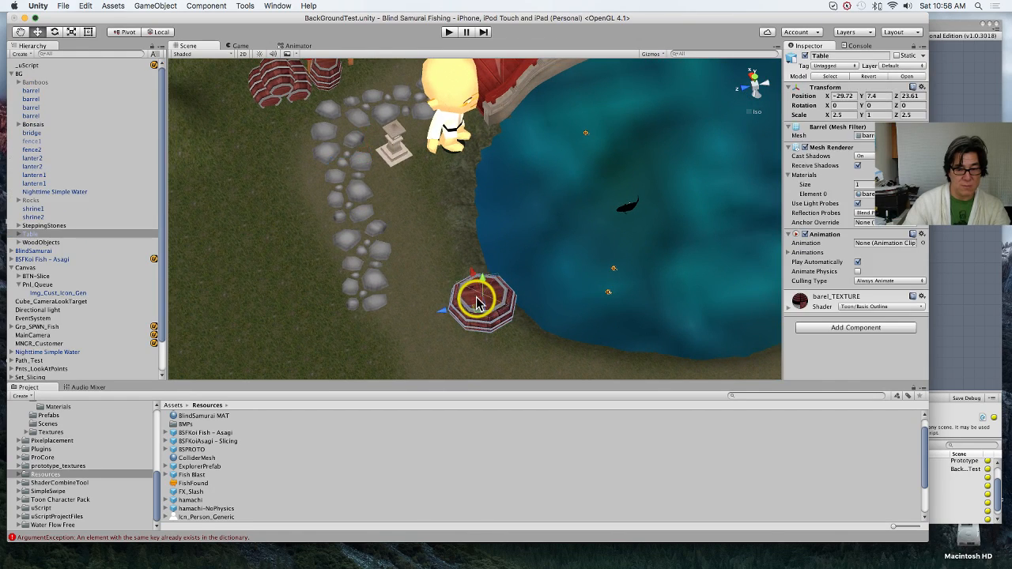
drag(475, 278, 456, 239)
key(super+z)
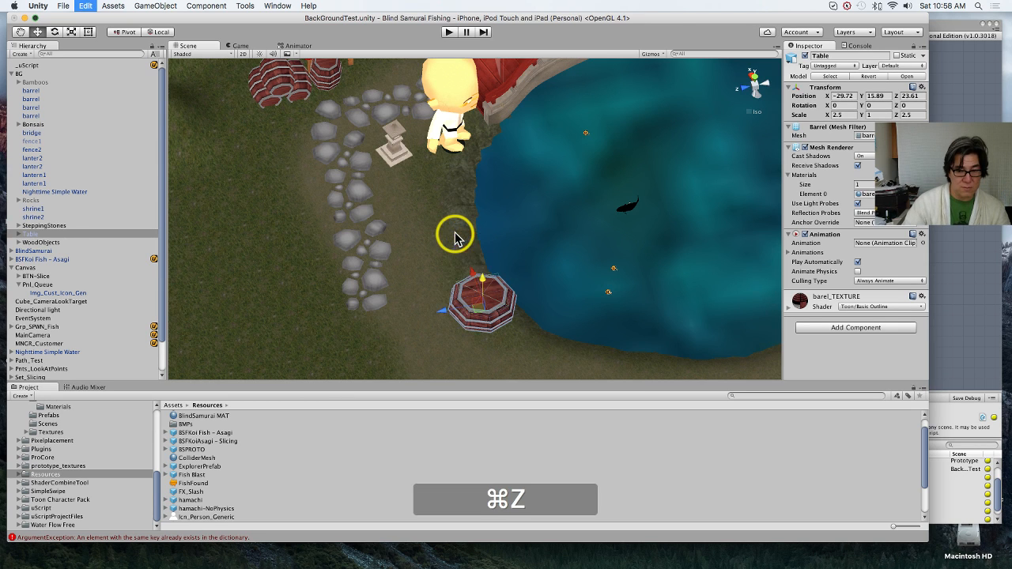
drag(470, 274, 407, 282)
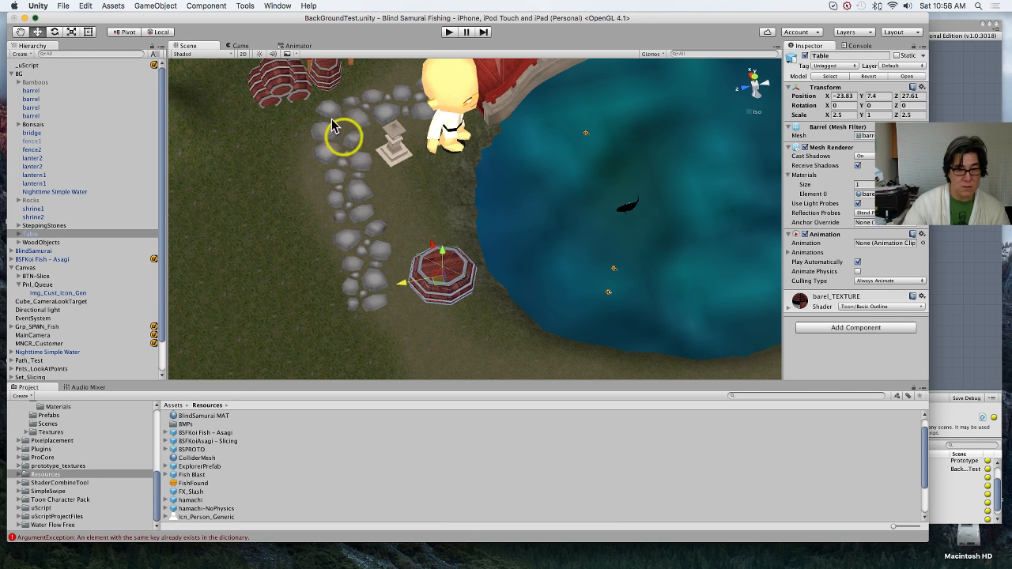
click(239, 45)
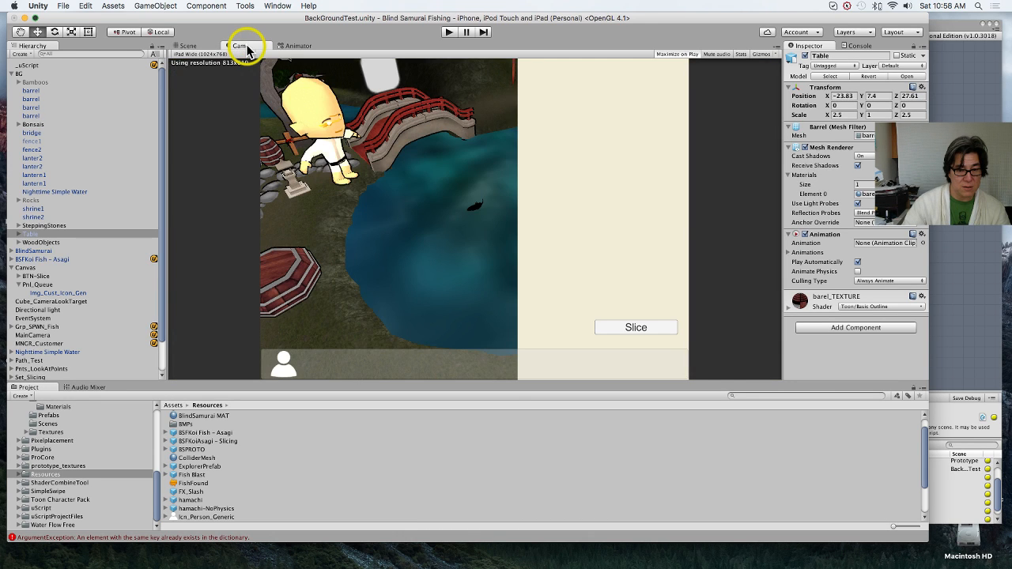
click(195, 46)
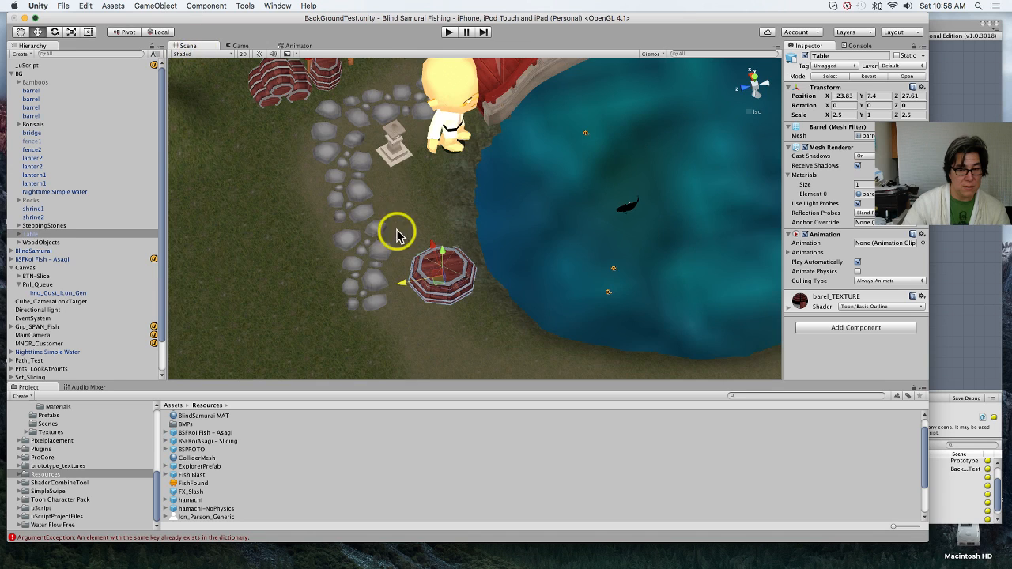
Step: Place SpPt_Customer beside the table at the pond's edge, at about X -35.8, Y 2.7, Z 9.7
scroll(90, 286, down, 2)
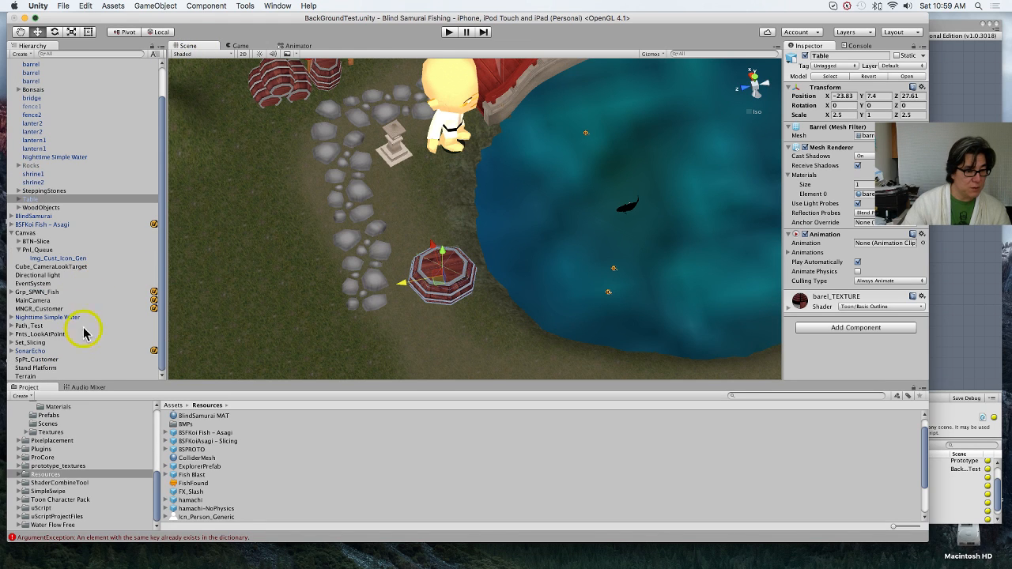
click(54, 360)
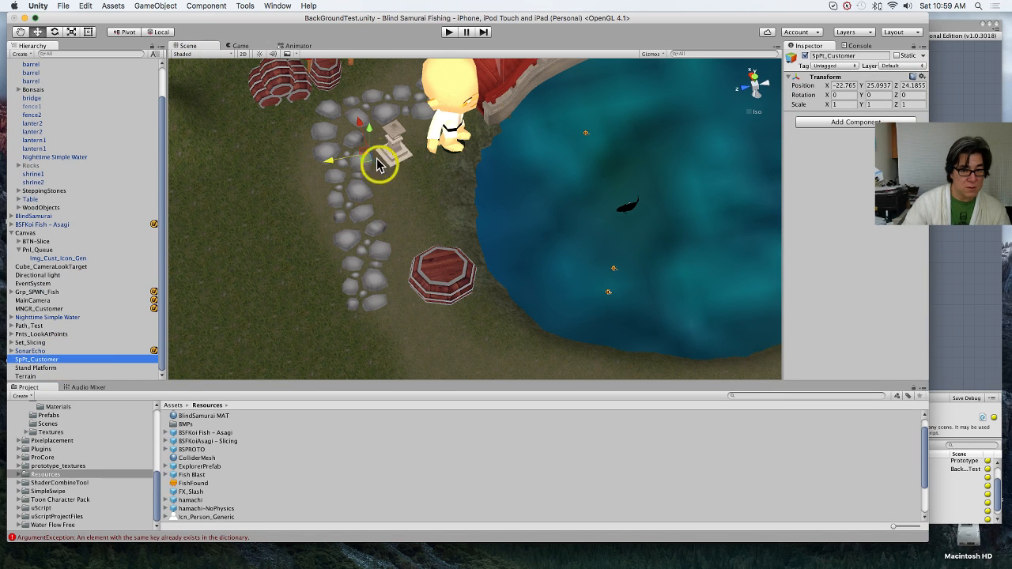
drag(360, 131, 467, 303)
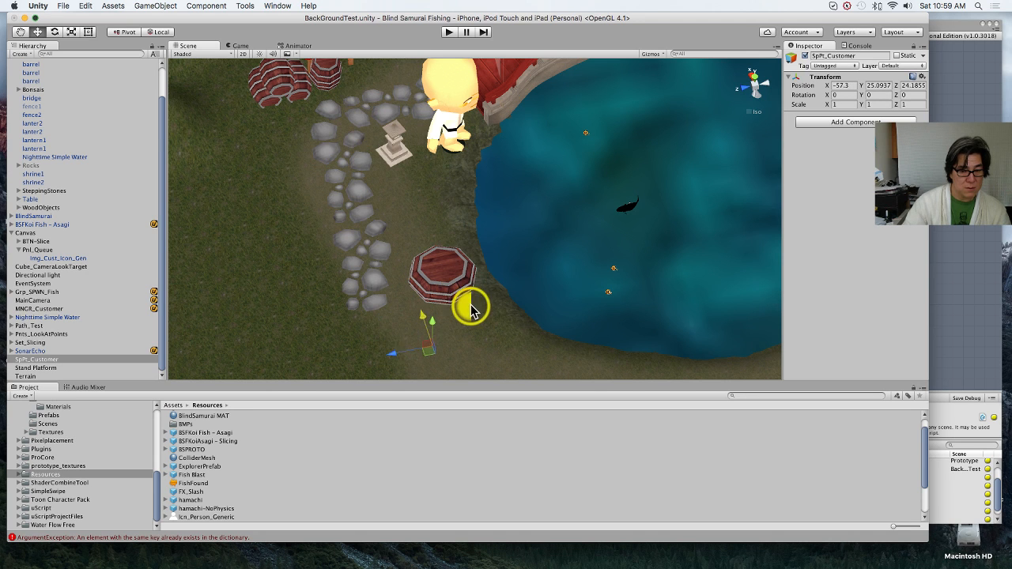
drag(389, 343, 439, 341)
alt+drag(553, 353, 583, 307)
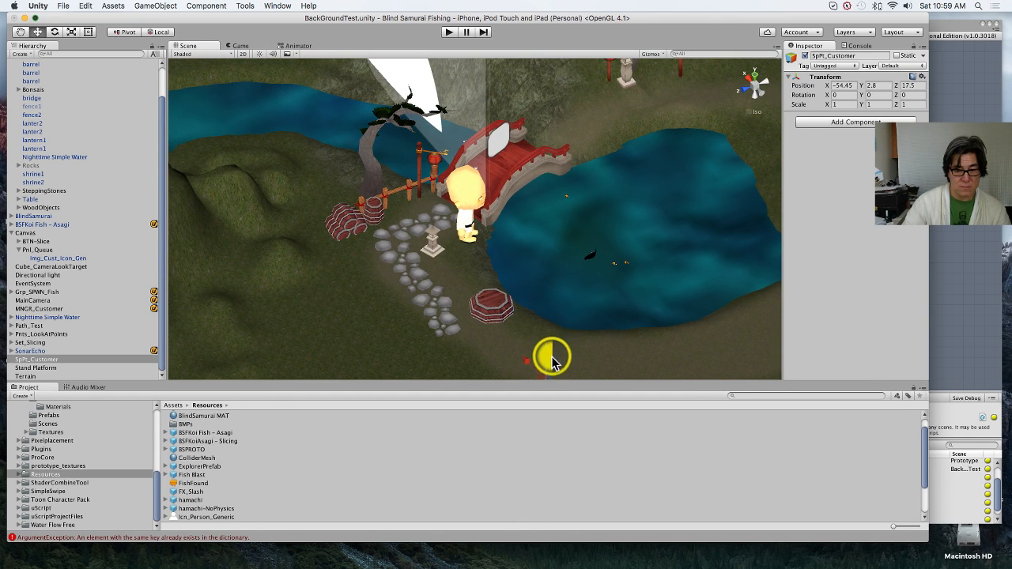
middle_drag(574, 341, 479, 143)
alt+drag(479, 142, 536, 128)
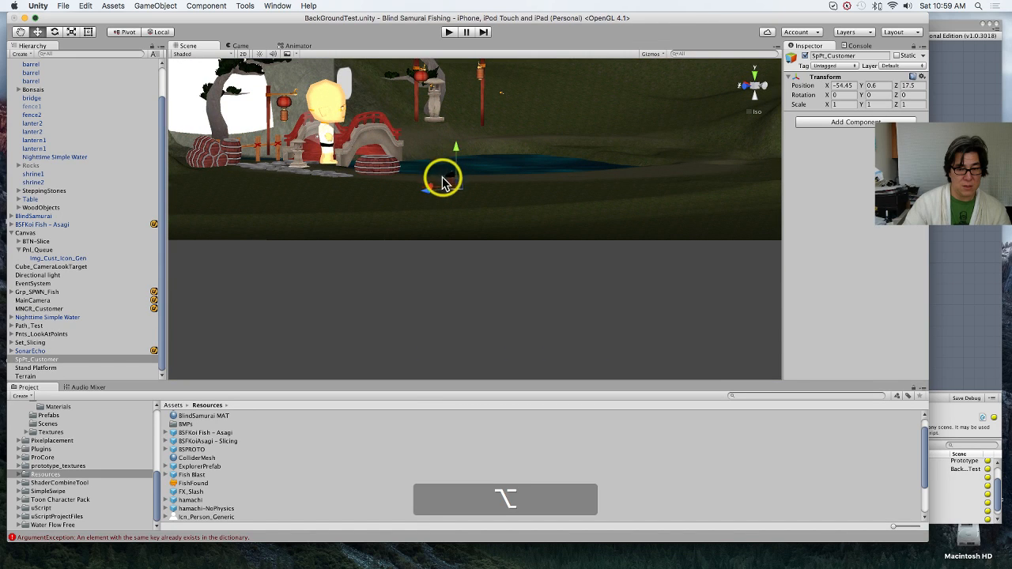
mouse_move(417, 181)
mouse_down()
mouse_move(360, 159)
mouse_move(396, 190)
mouse_move(431, 181)
mouse_move(386, 127)
mouse_move(376, 163)
mouse_move(414, 169)
mouse_up()
key(ctrl+z)
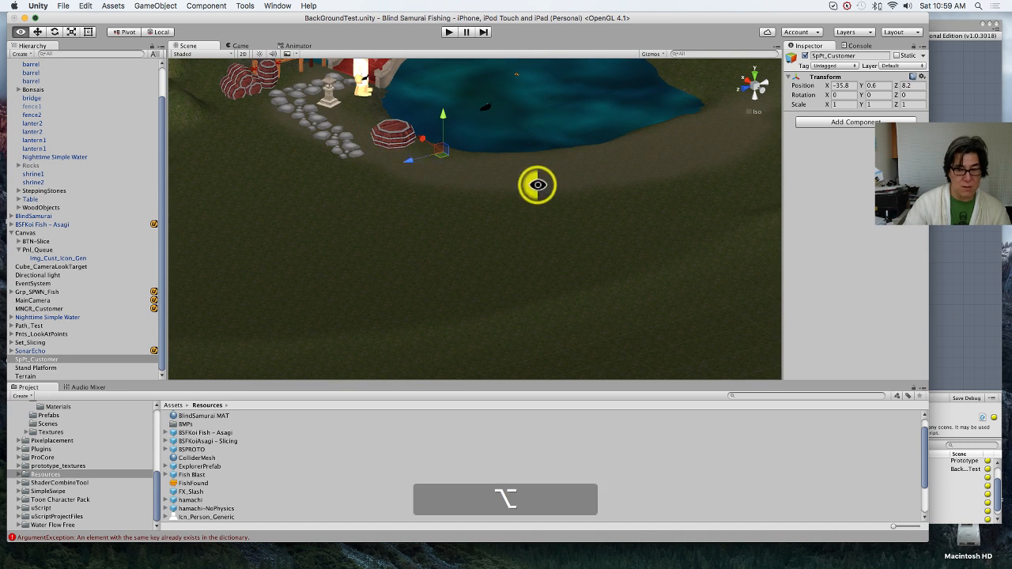
alt+drag(536, 185, 420, 222)
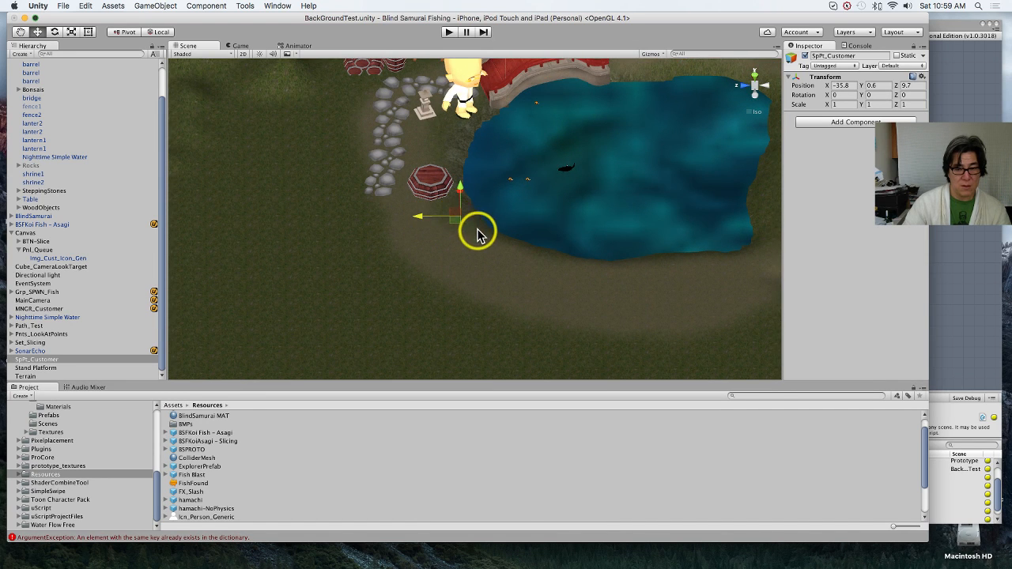
drag(462, 190, 463, 178)
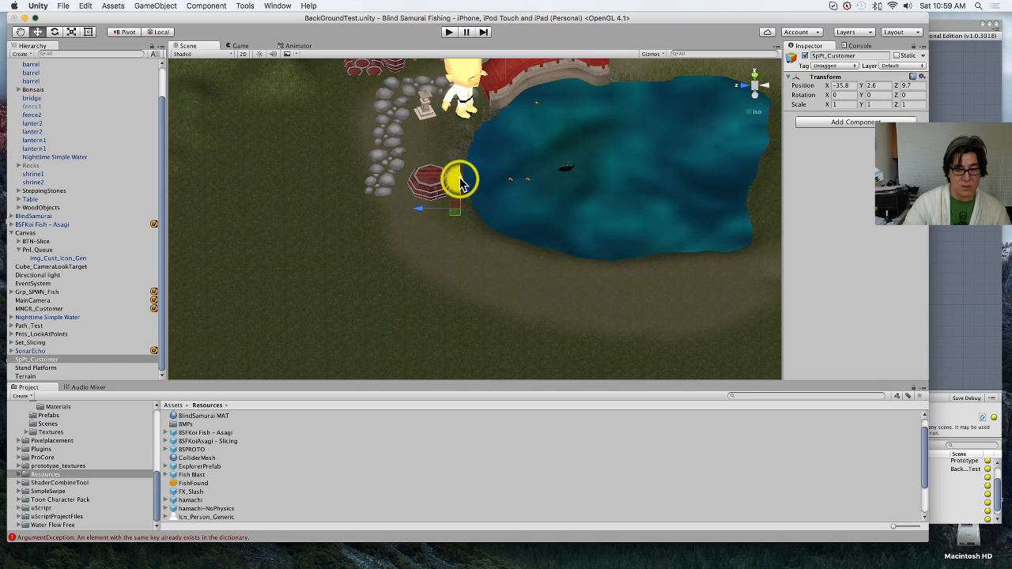
key(super)
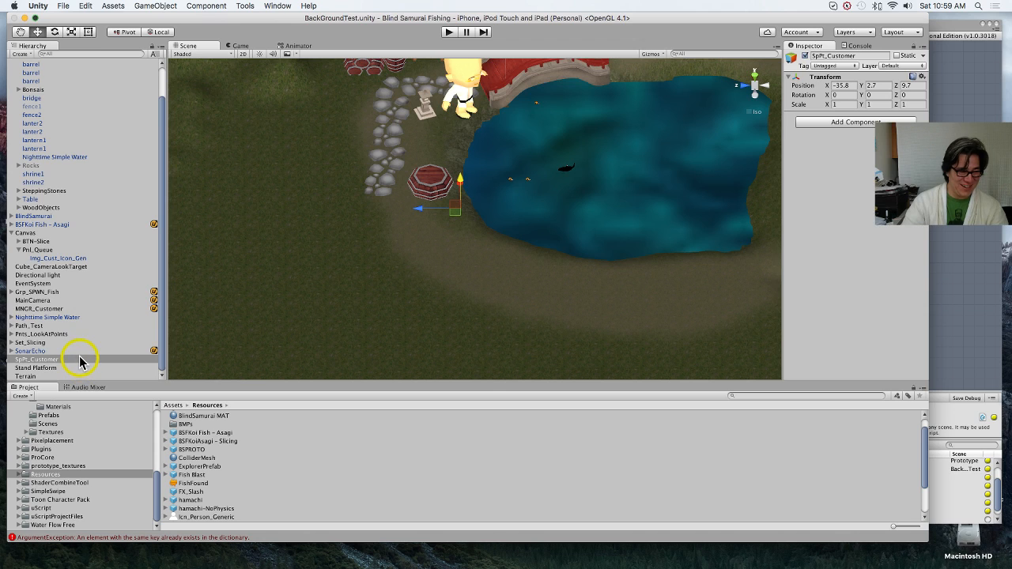
Step: Add SpPt_Customer to the uScript graph as Spawn Prefab's linked Spawn Point and hide the node's Spawned Name socket
drag(77, 362, 568, 231)
click(656, 240)
drag(560, 231, 583, 224)
drag(502, 234, 503, 225)
click(644, 176)
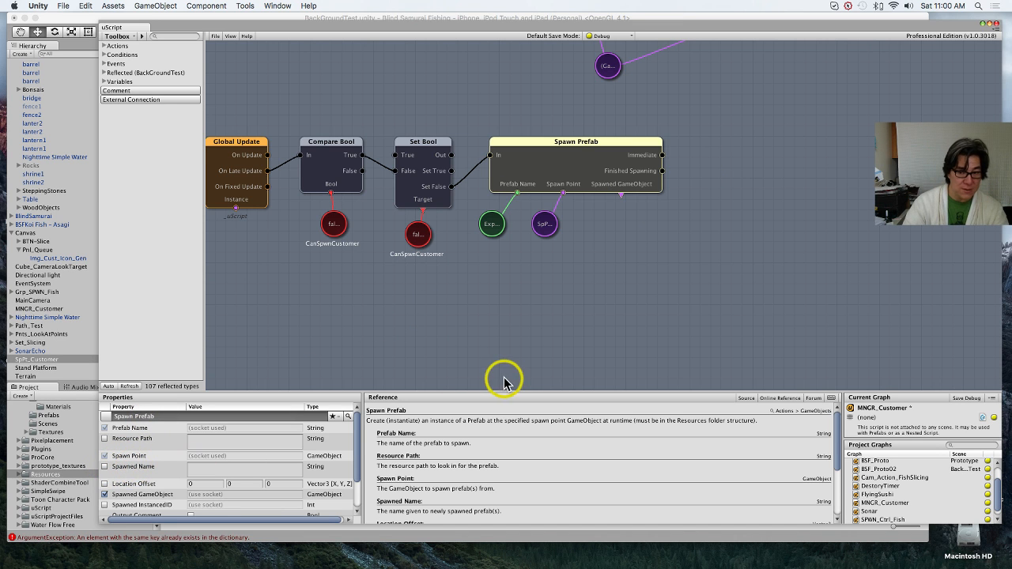
Step: Save the MNGR_Customer graph with the debug save option
scroll(497, 306, down, 2)
scroll(498, 302, up, 1)
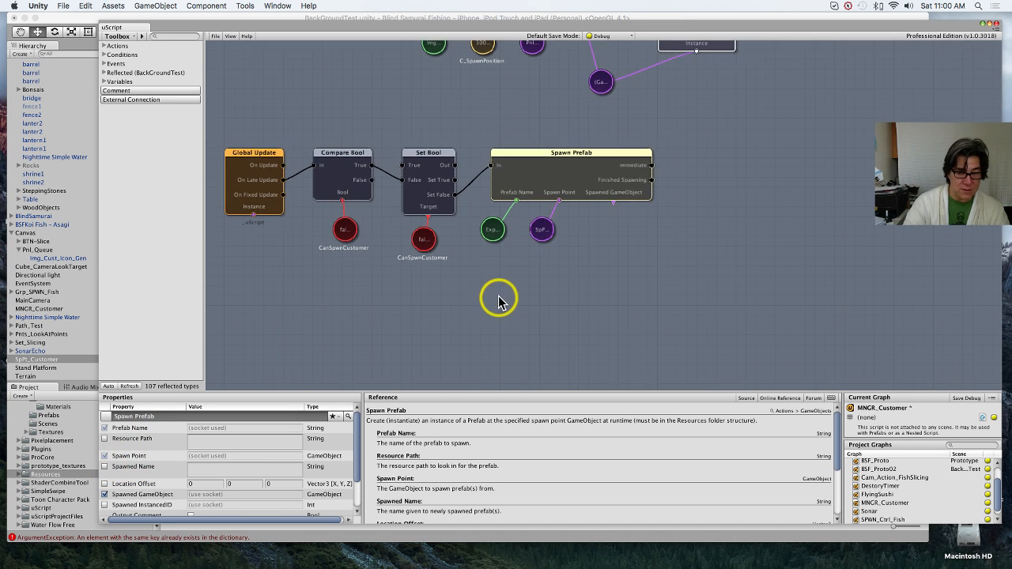
middle_drag(497, 300, 524, 314)
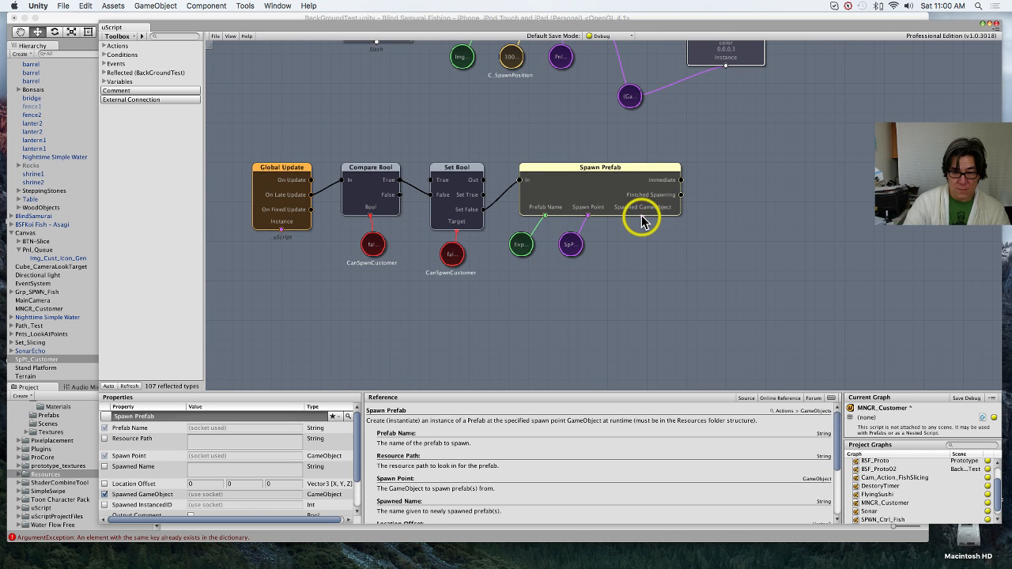
scroll(255, 452, down, 3)
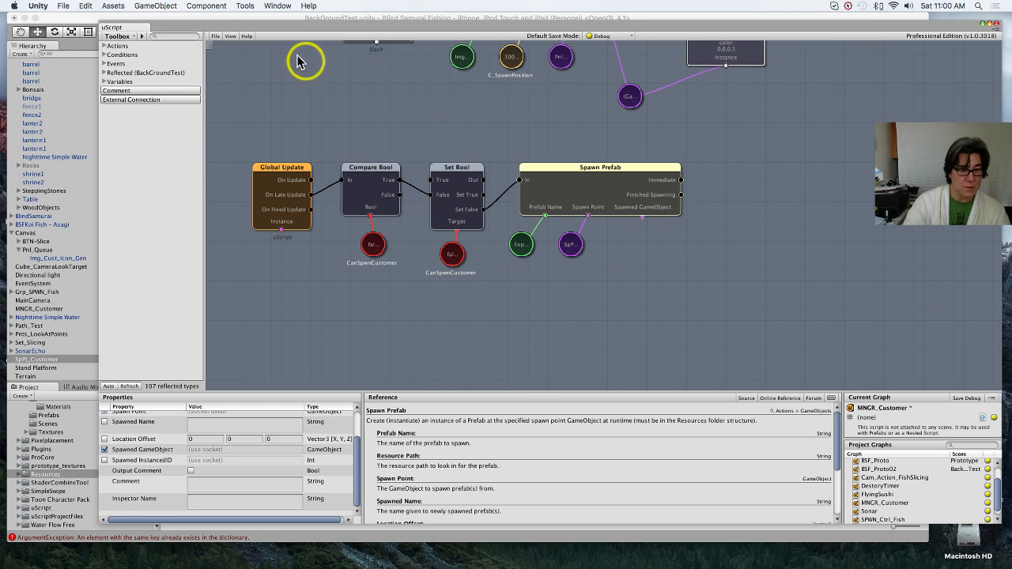
click(215, 37)
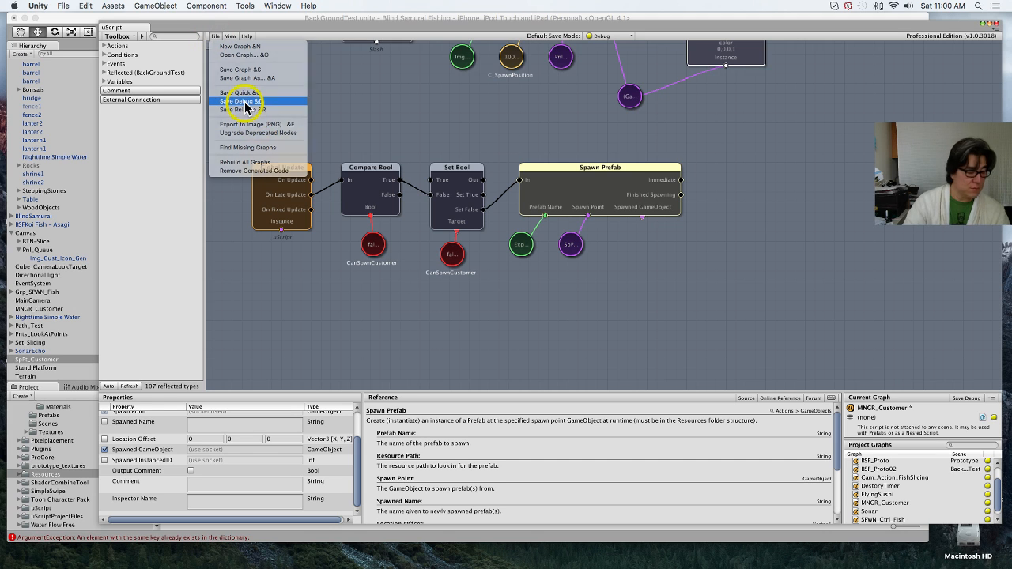
click(243, 101)
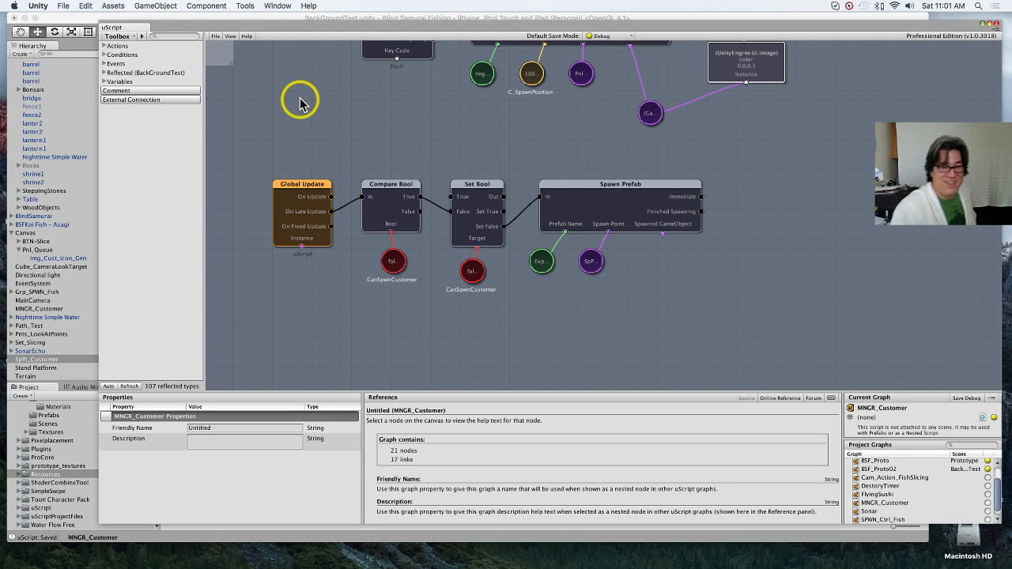
Step: Play the BackGroundTest scene to test the customer icon and spawn, and stop playback
click(75, 19)
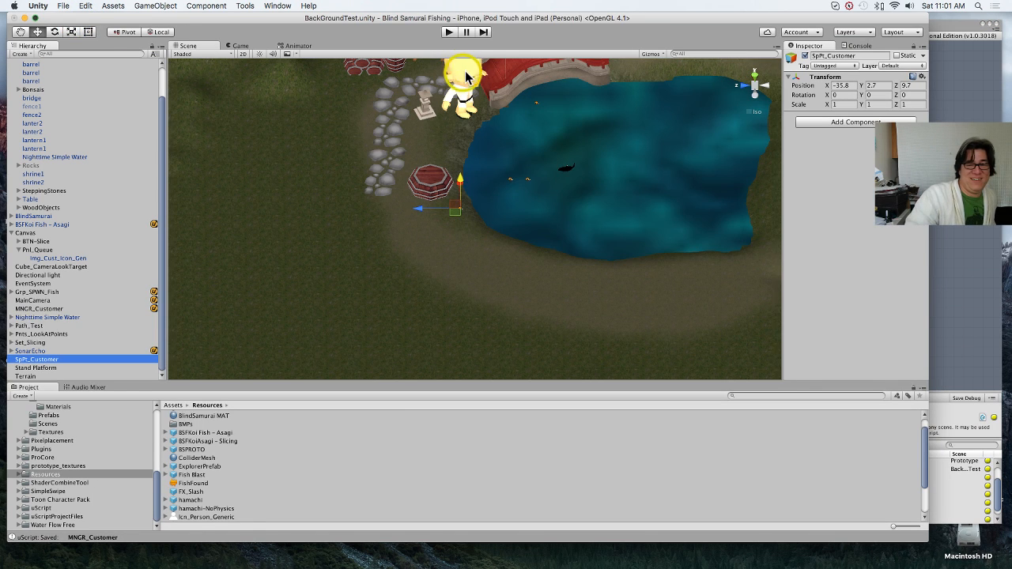
click(449, 32)
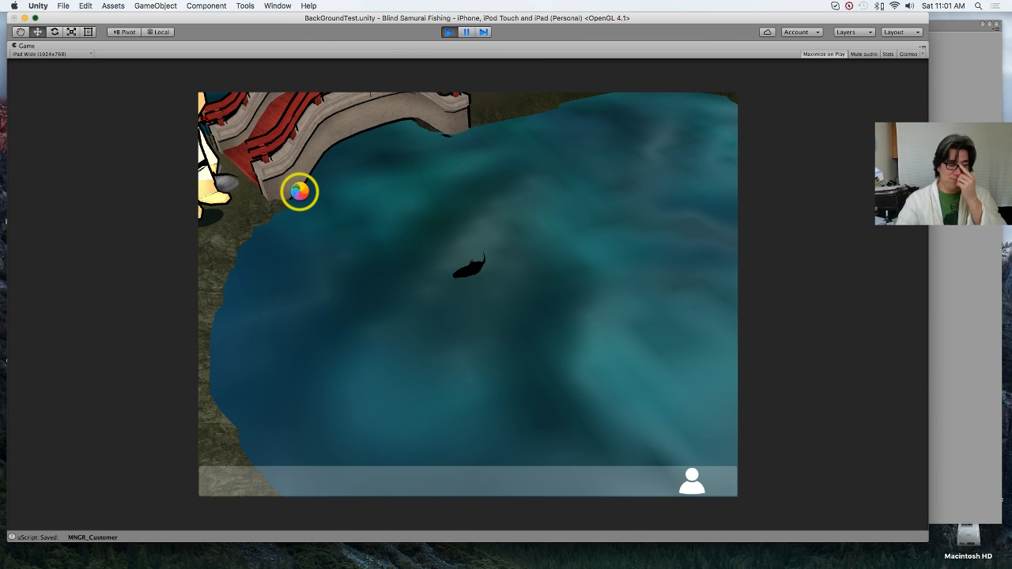
click(448, 32)
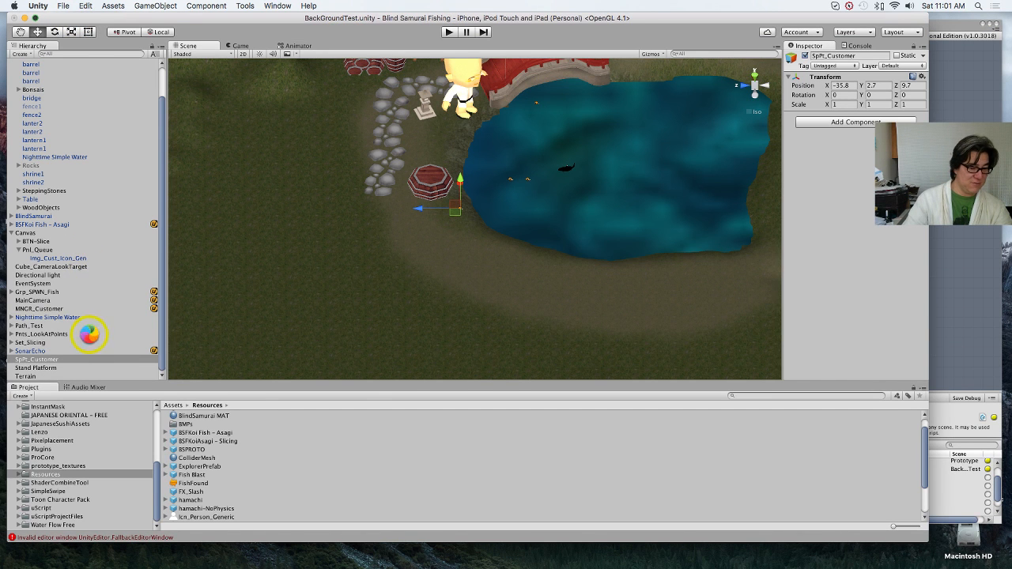
Step: Examine Img_Cust_Icon_Gen's On Close Start event, its MNGR_Customer target object and the functions available from MNGR_Customer_Component
click(70, 309)
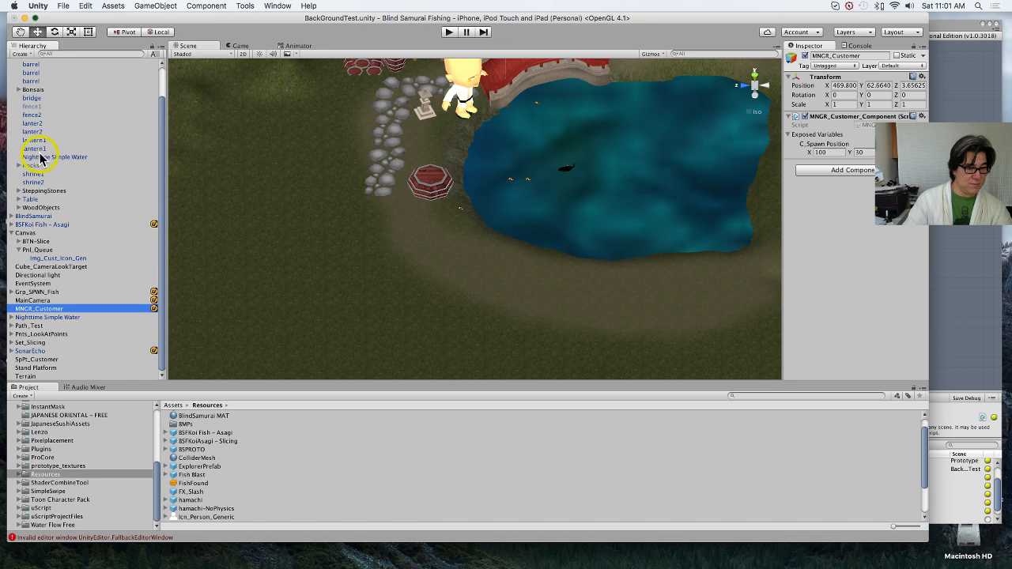
scroll(50, 151, up, 2)
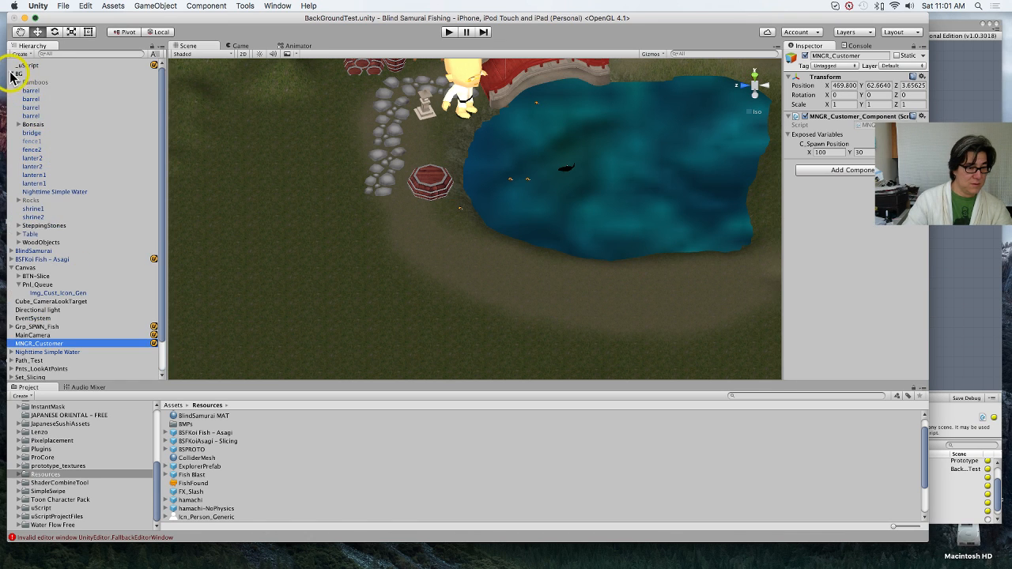
click(11, 73)
click(52, 125)
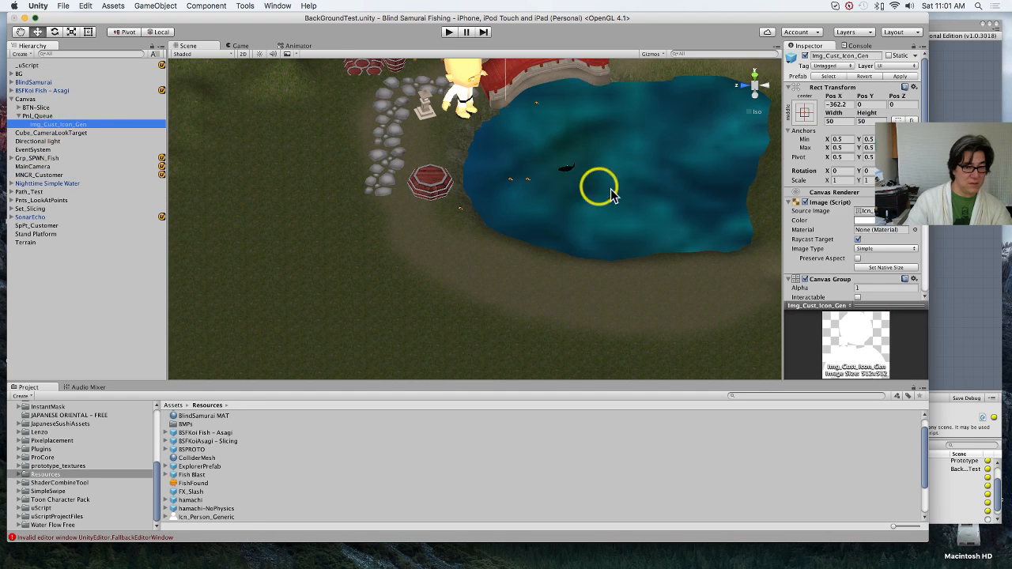
scroll(830, 209, down, 10)
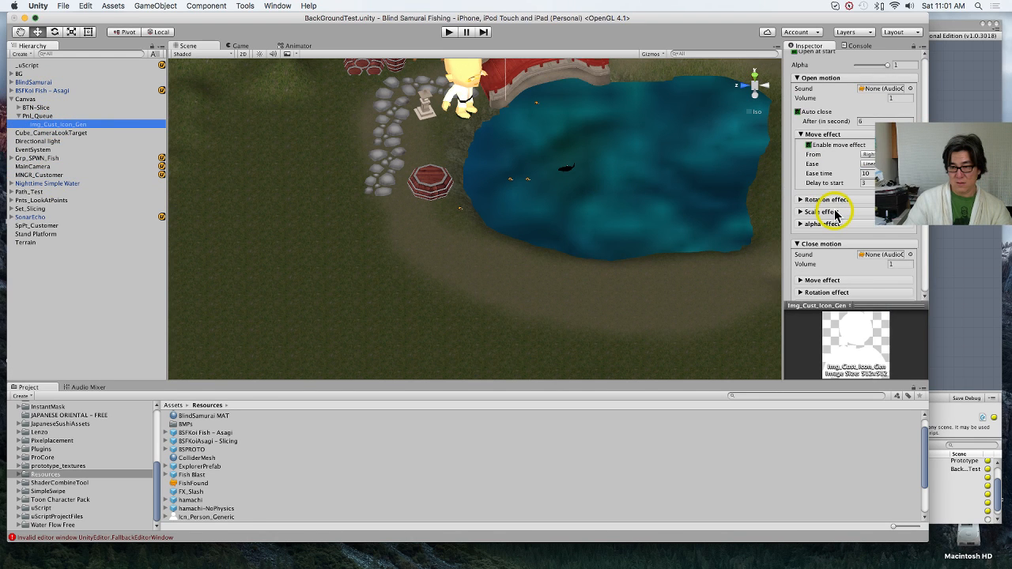
scroll(836, 215, down, 10)
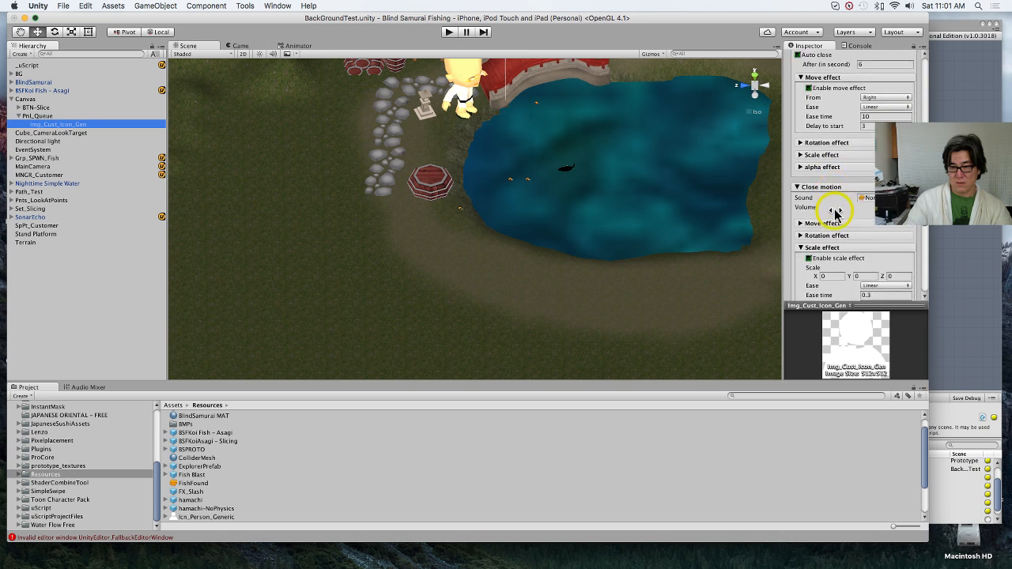
scroll(836, 216, down, 6)
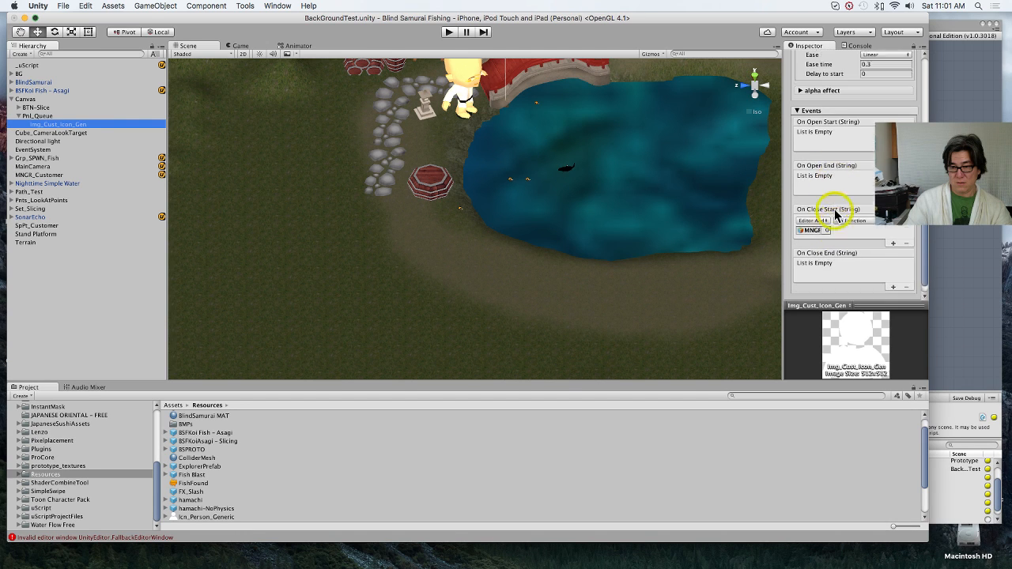
click(862, 201)
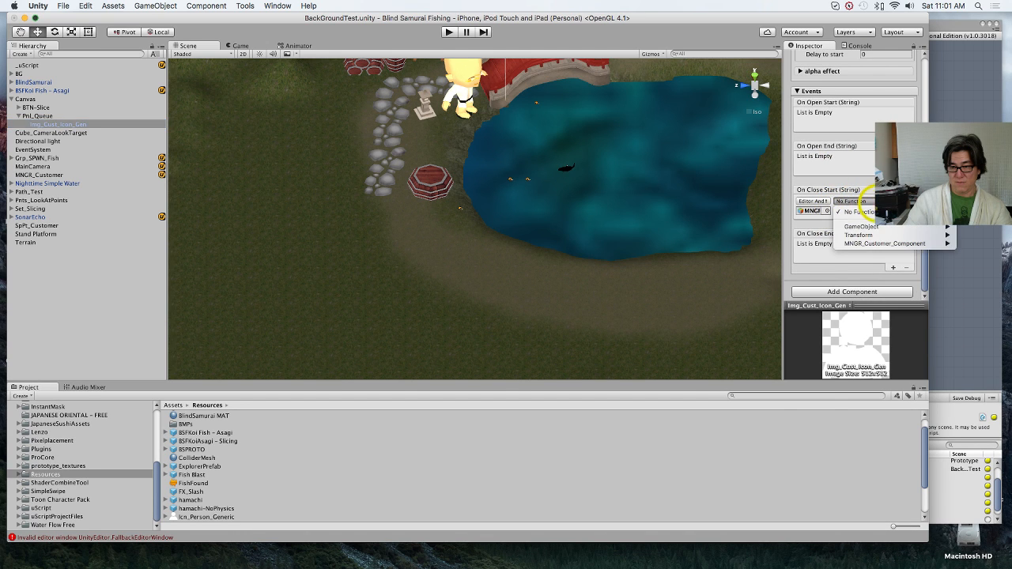
mouse_move(875, 245)
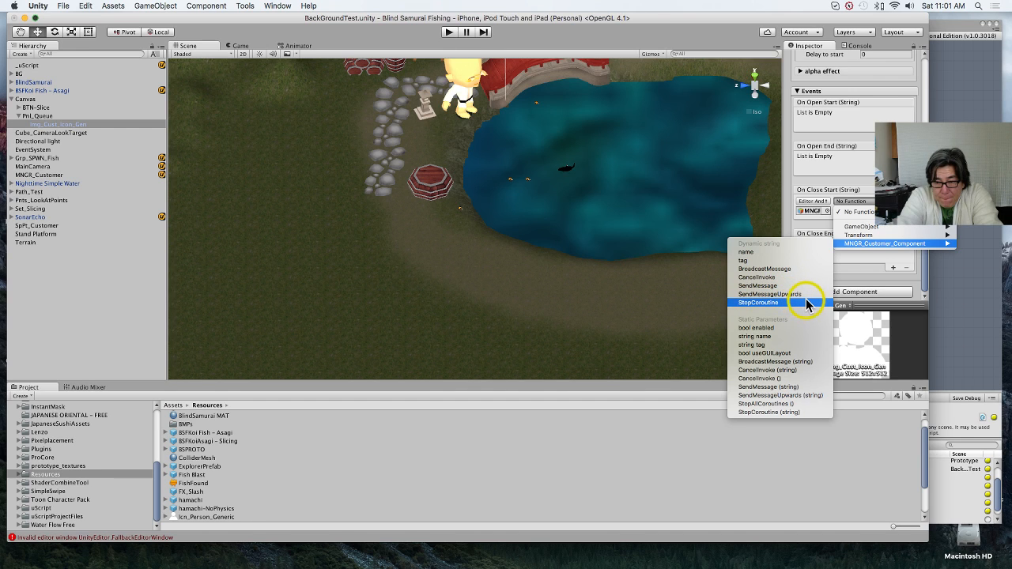
click(870, 274)
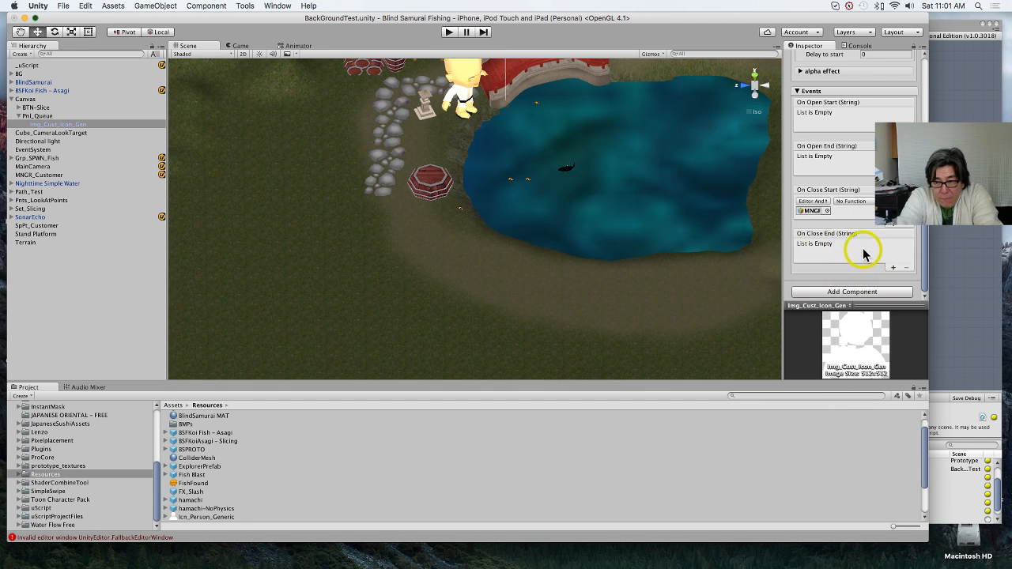
click(828, 212)
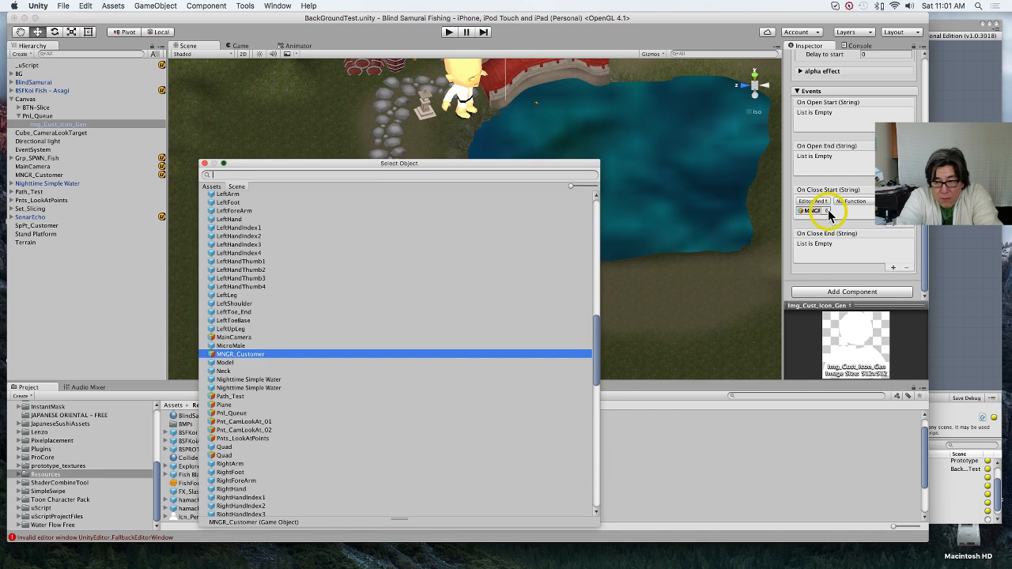
click(204, 163)
Step: Make the CanSpwnCustomer bool public in the MNGR_Customer uScript graph and save the graph with the debug save option
click(951, 275)
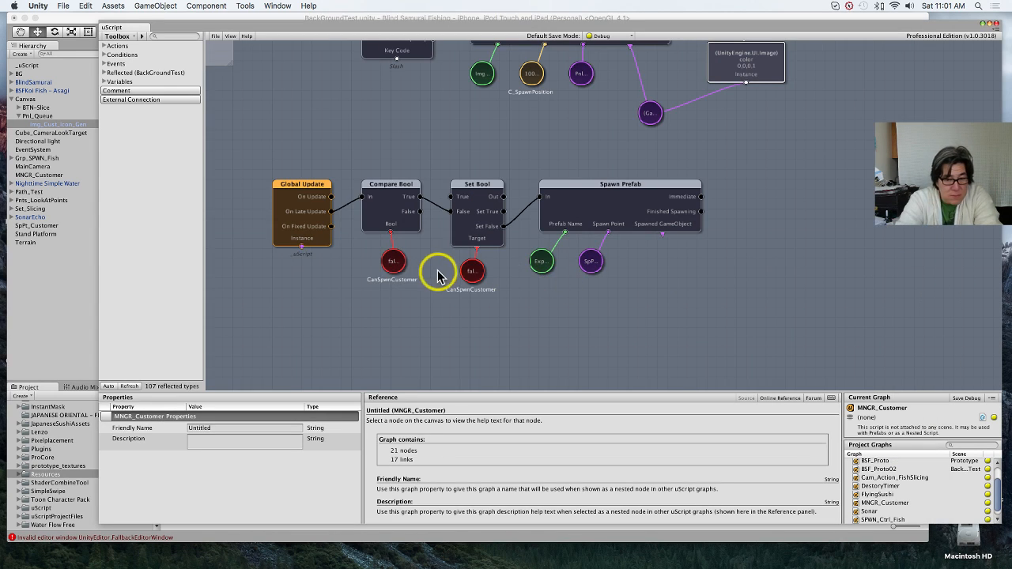
click(396, 262)
click(190, 439)
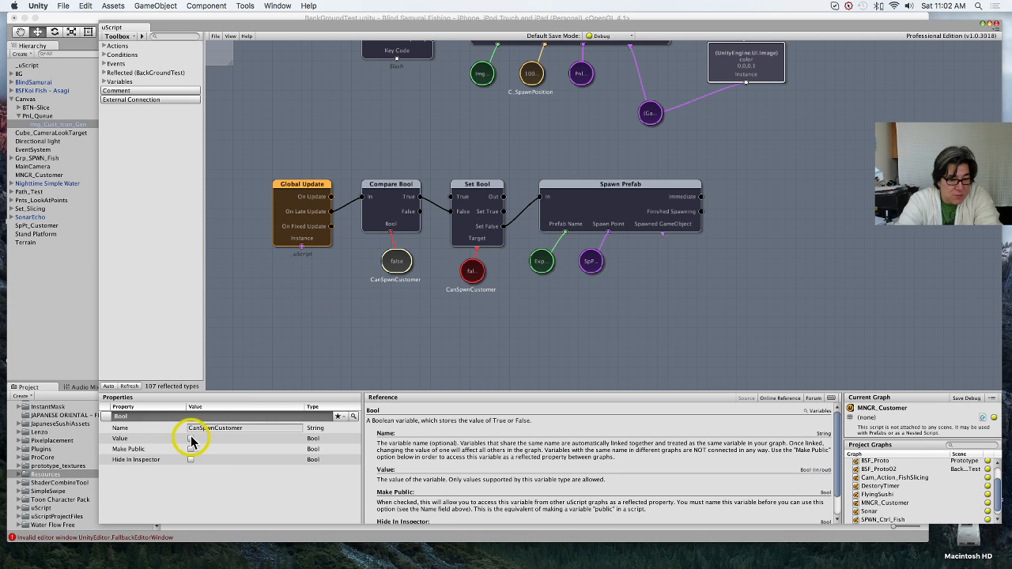
click(190, 450)
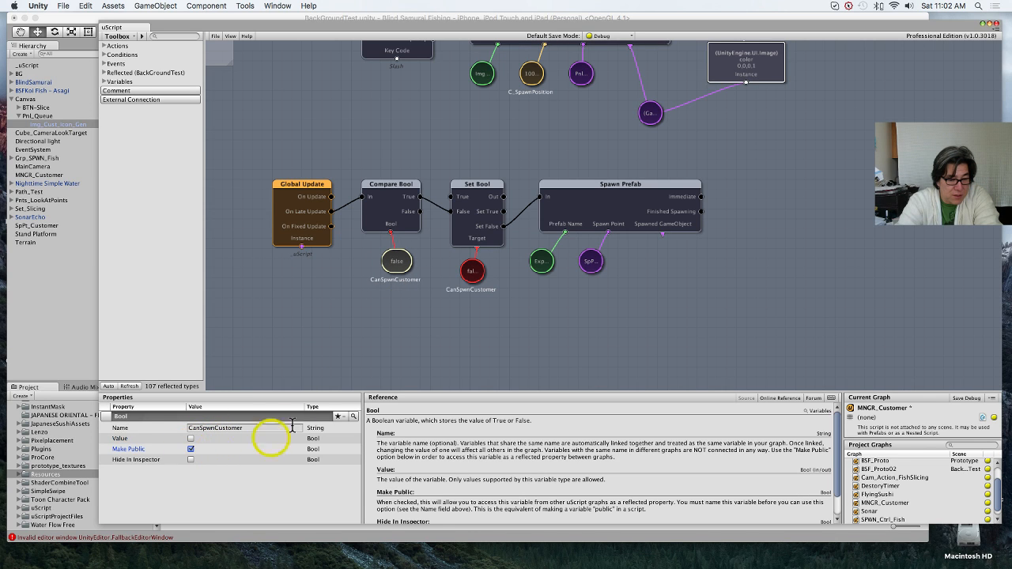
click(473, 273)
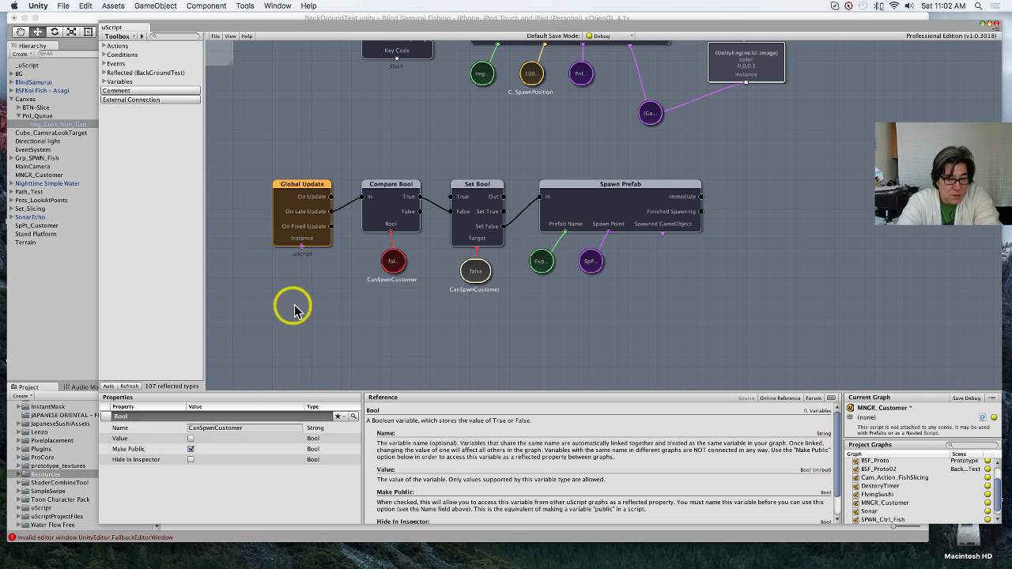
click(356, 316)
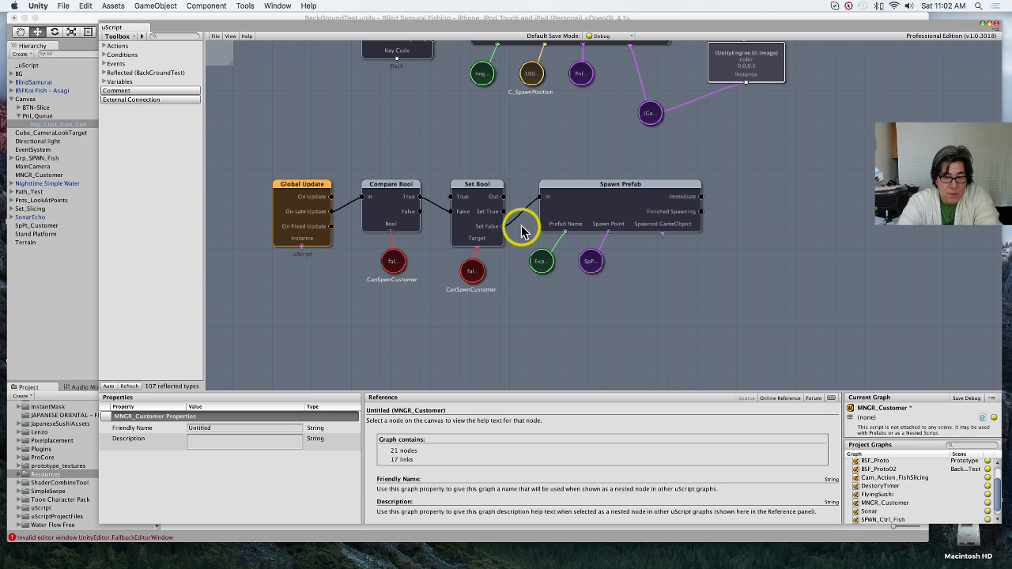
click(216, 37)
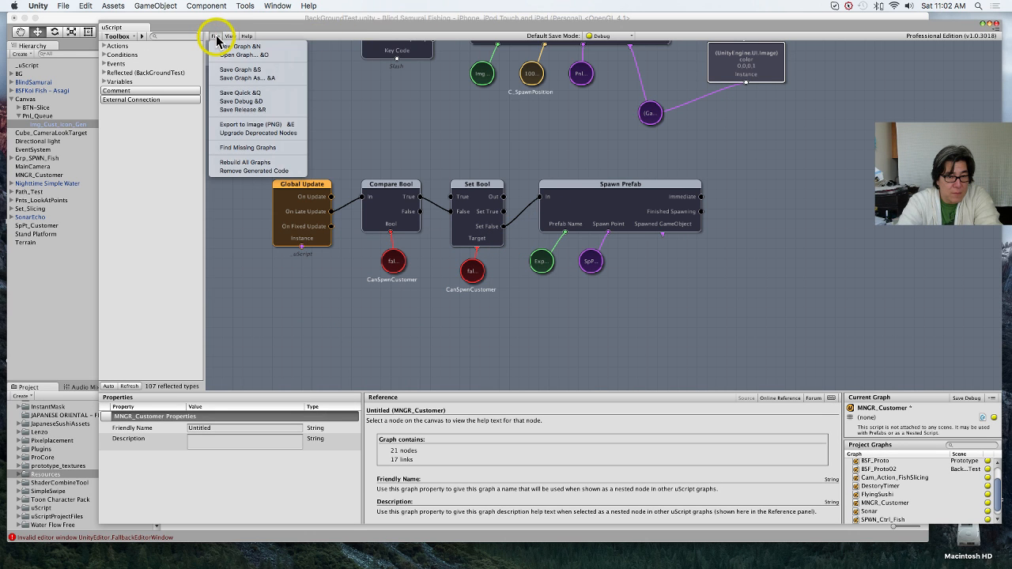
click(241, 101)
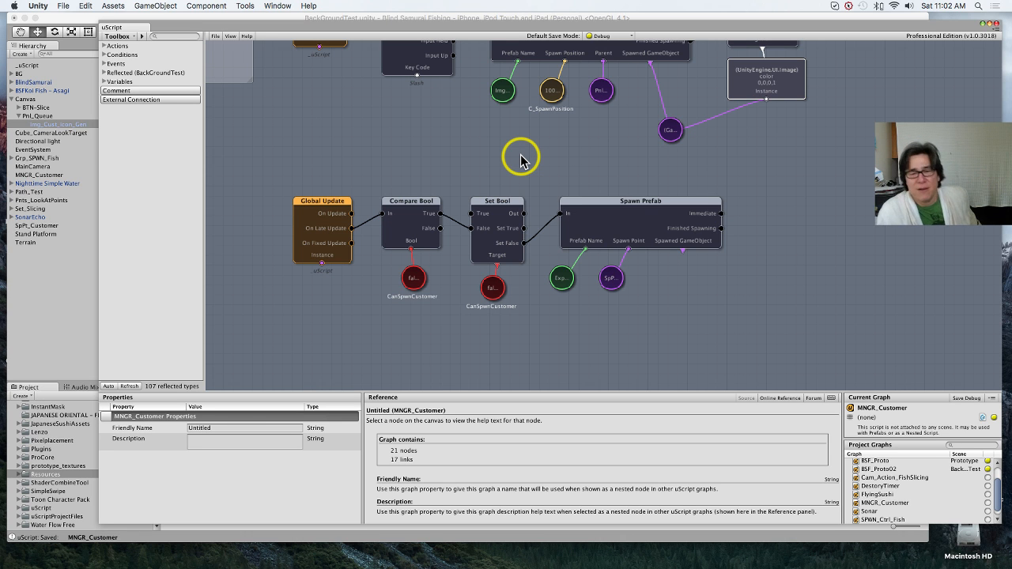
Step: Play the BackGroundTest scene to watch the customer icon's motion, and stop playback
click(33, 276)
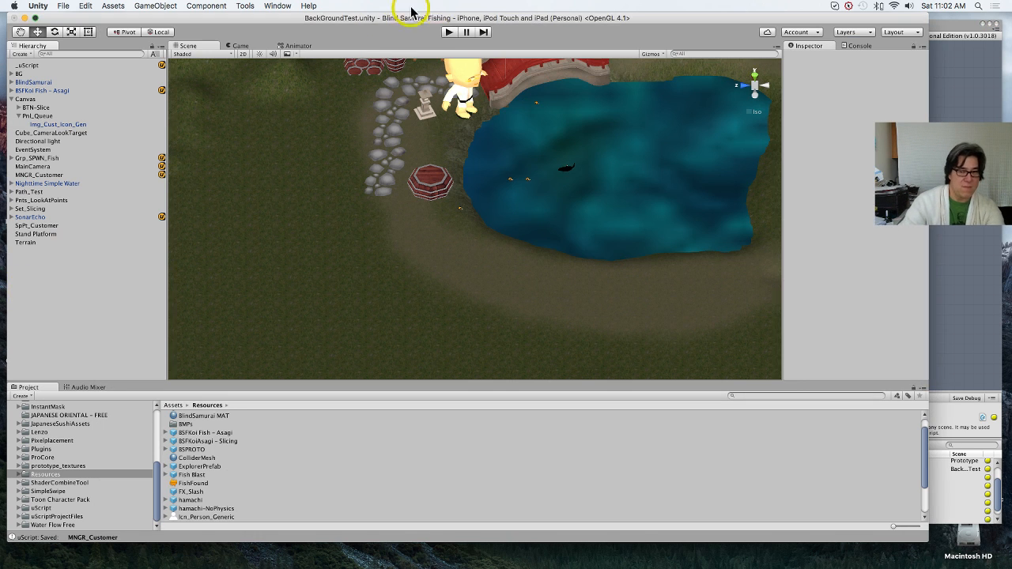
click(447, 34)
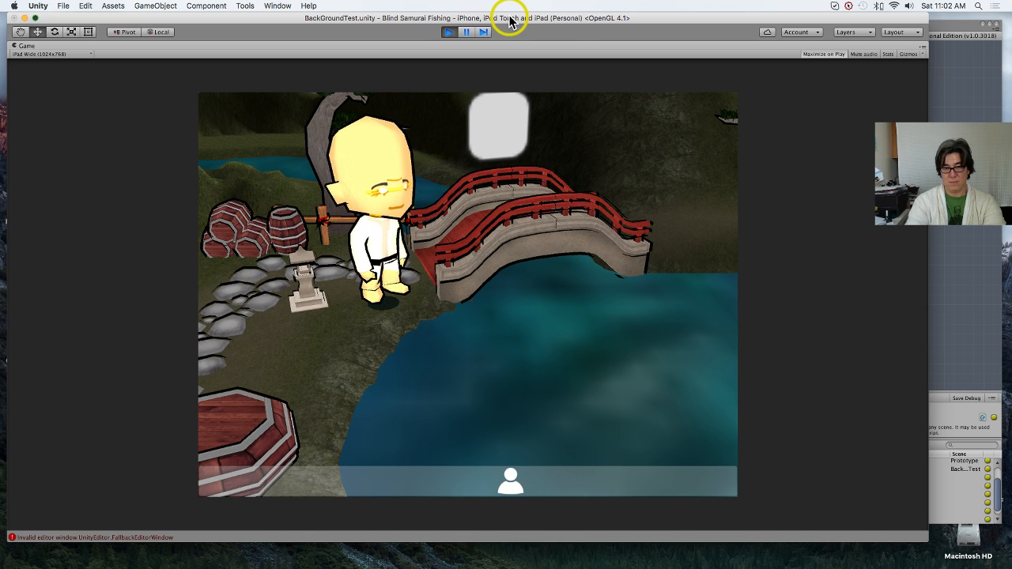
click(449, 32)
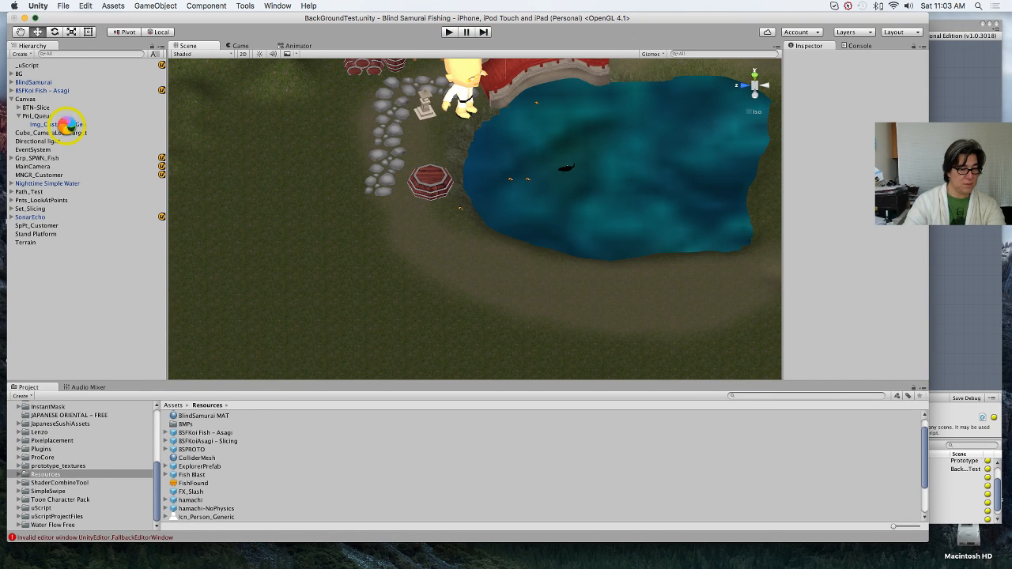
Step: Reselect MNGR_Customer as On Close Start's target on Img_Cust_Icon_Gen, and review its component functions and the icon's open motion settings
click(68, 126)
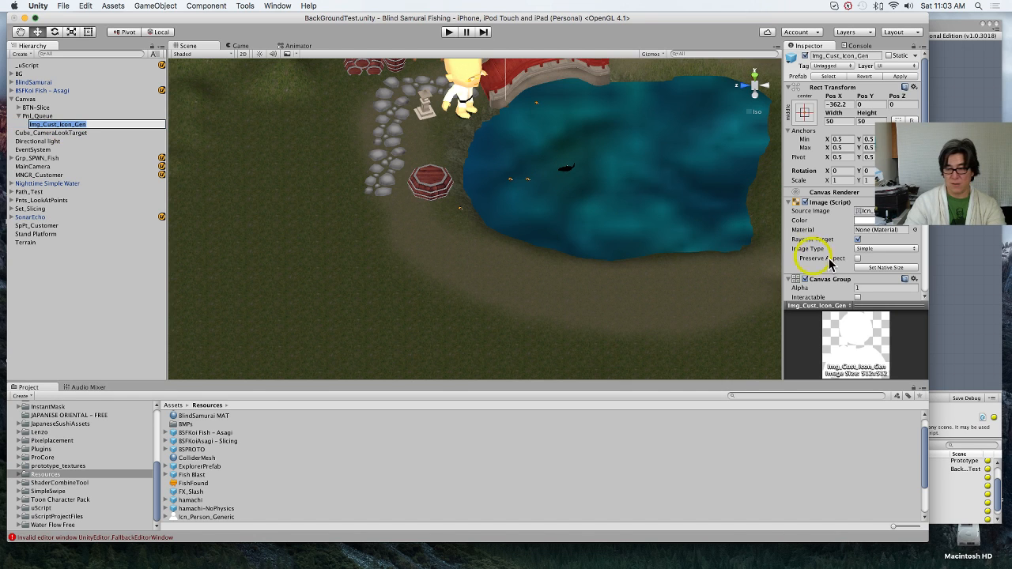
scroll(831, 265, down, 10)
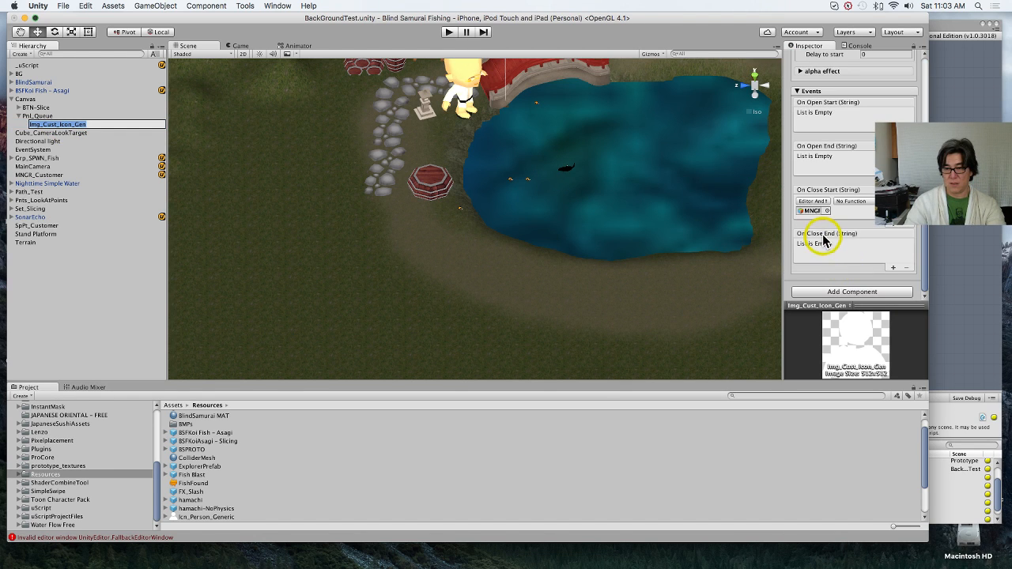
click(826, 211)
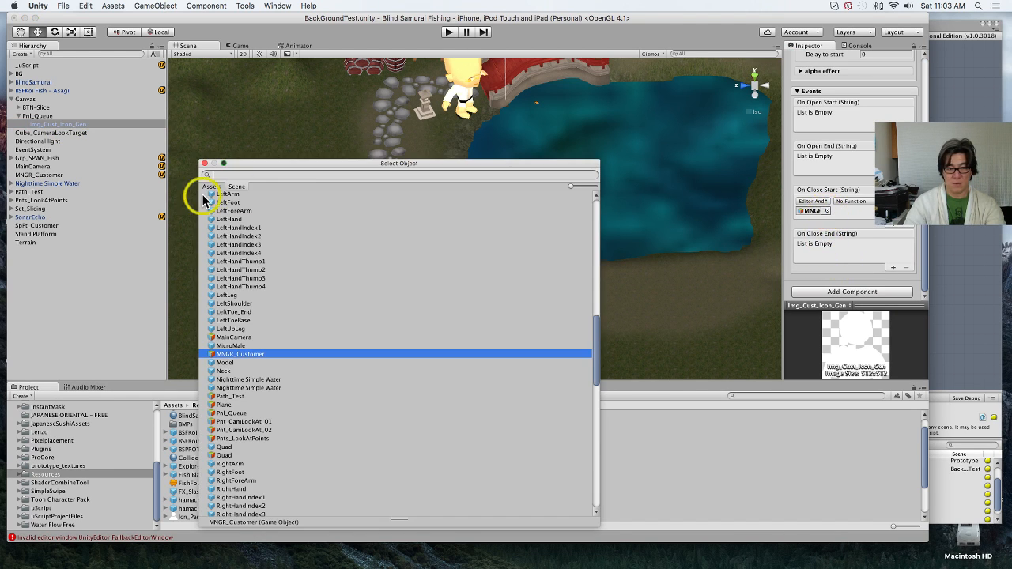
double_click(274, 357)
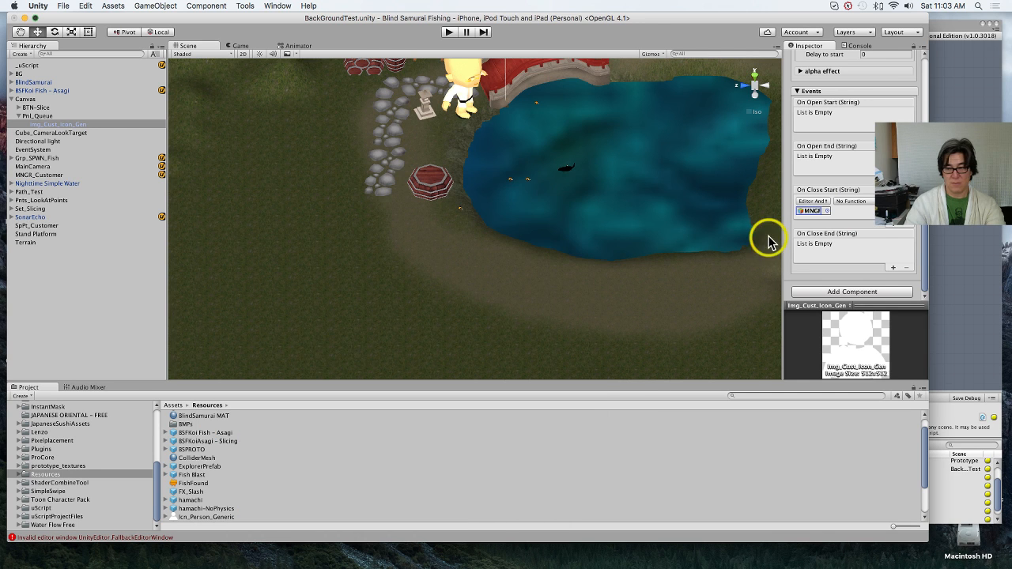
click(870, 203)
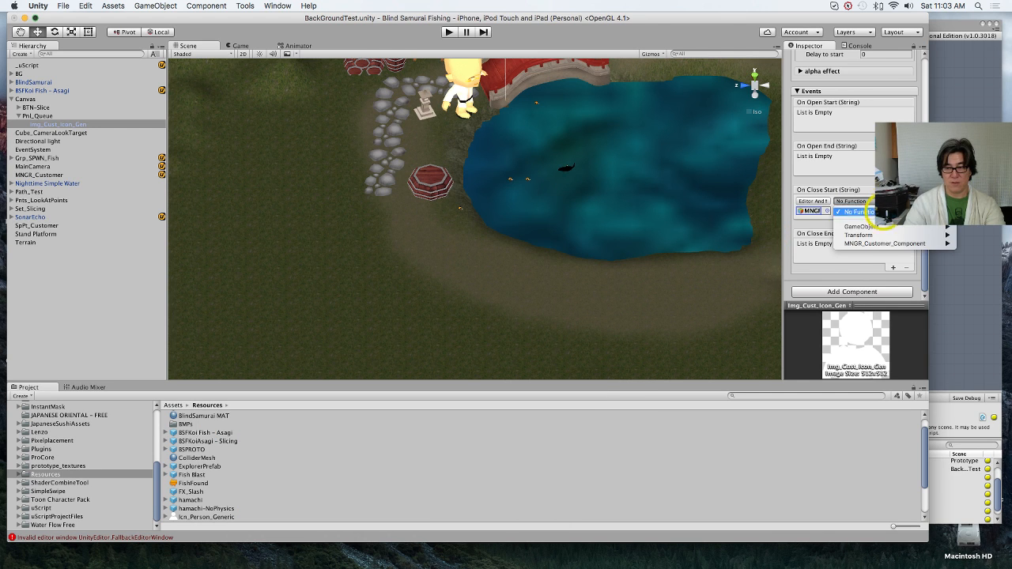
mouse_move(892, 244)
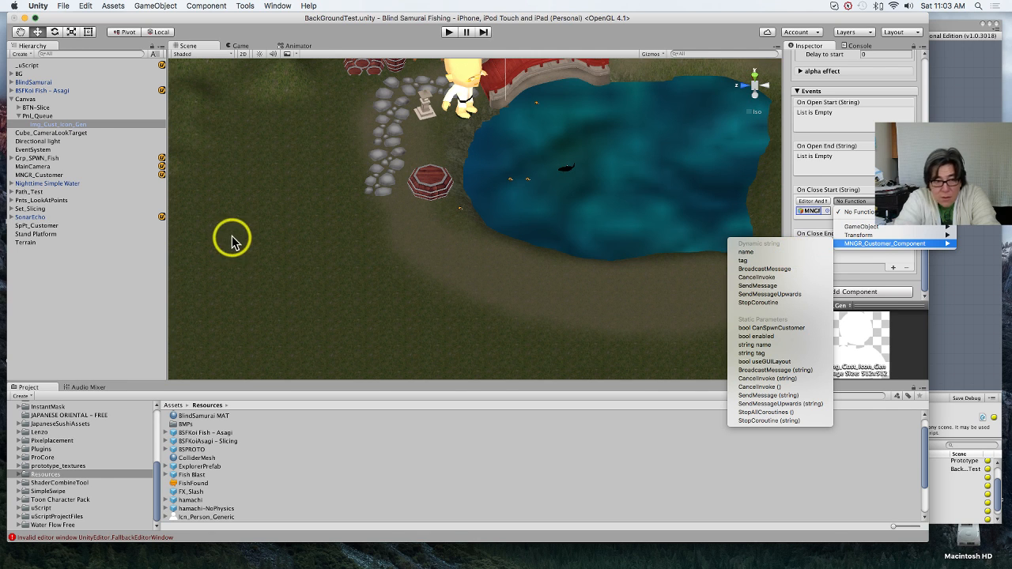
click(59, 285)
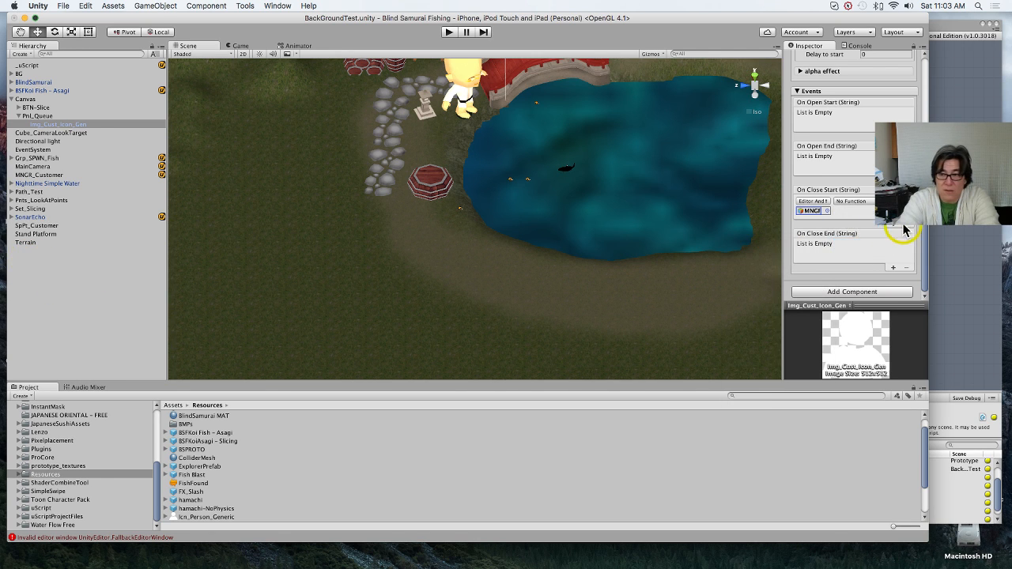
scroll(870, 207, up, 10)
scroll(871, 208, up, 3)
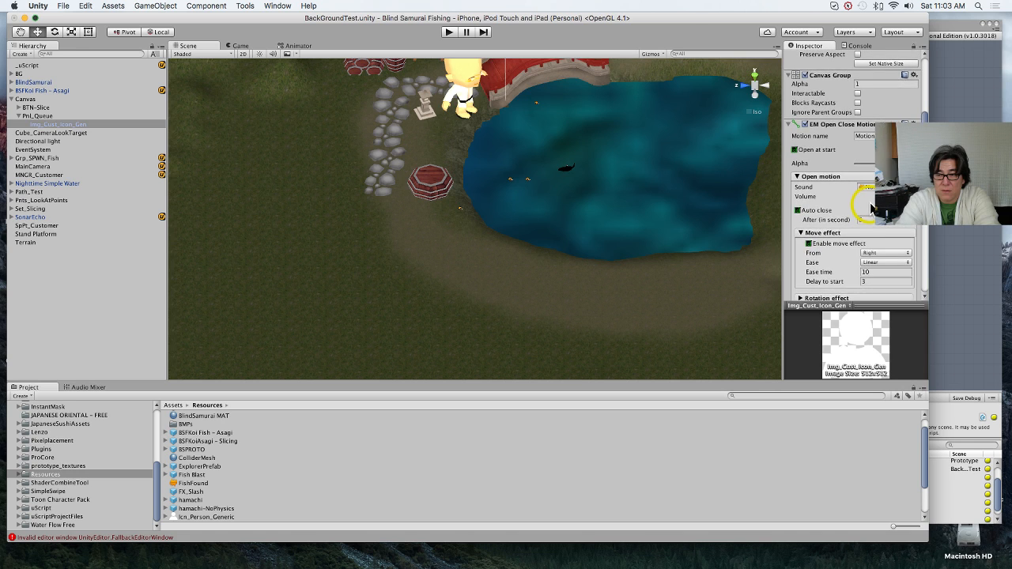
scroll(871, 207, up, 7)
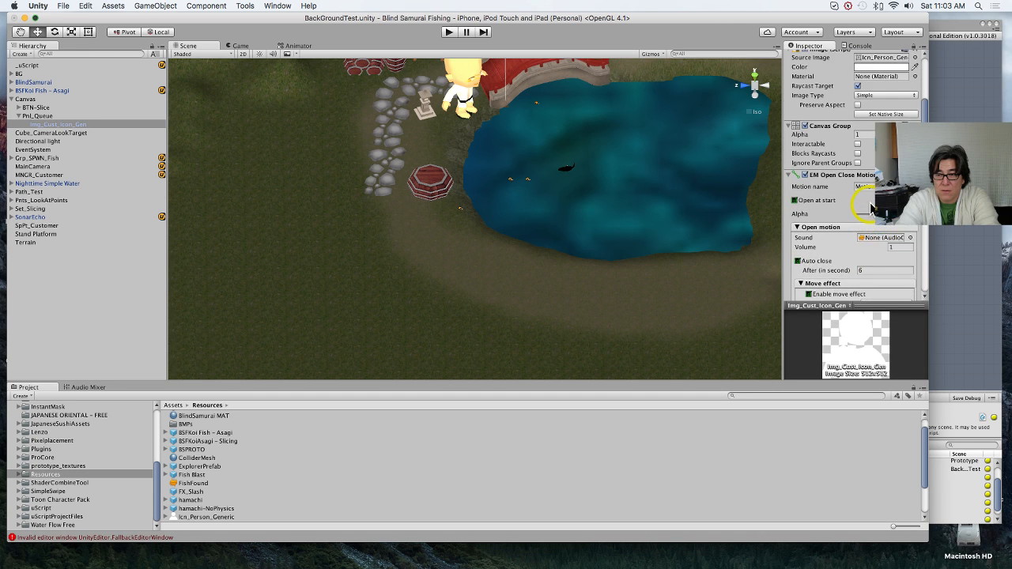
Step: Reassign MNGR_Customer as the target object of On Close Start on Img_Cust_Icon_Gen
click(73, 174)
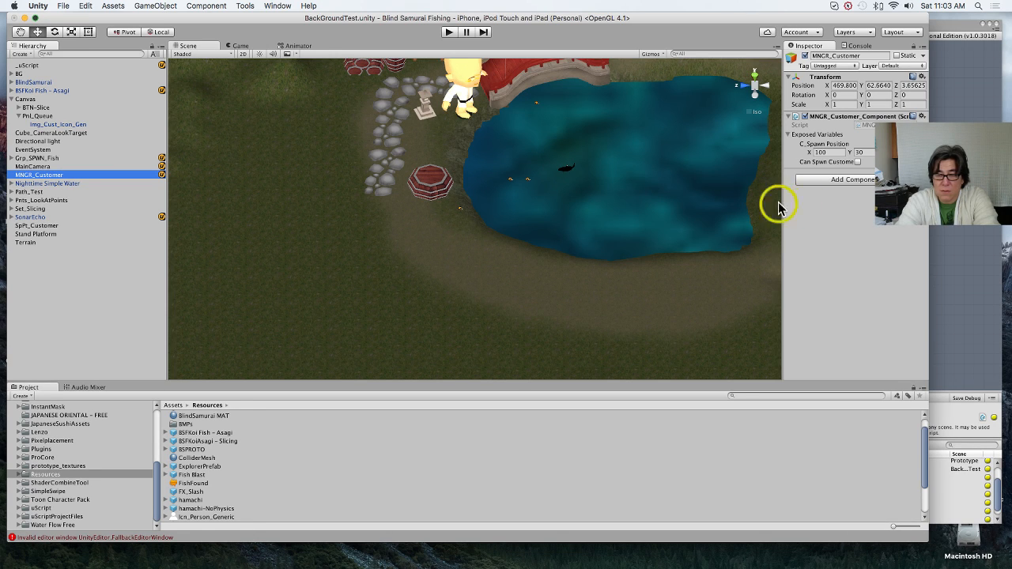
click(78, 125)
scroll(847, 233, down, 5)
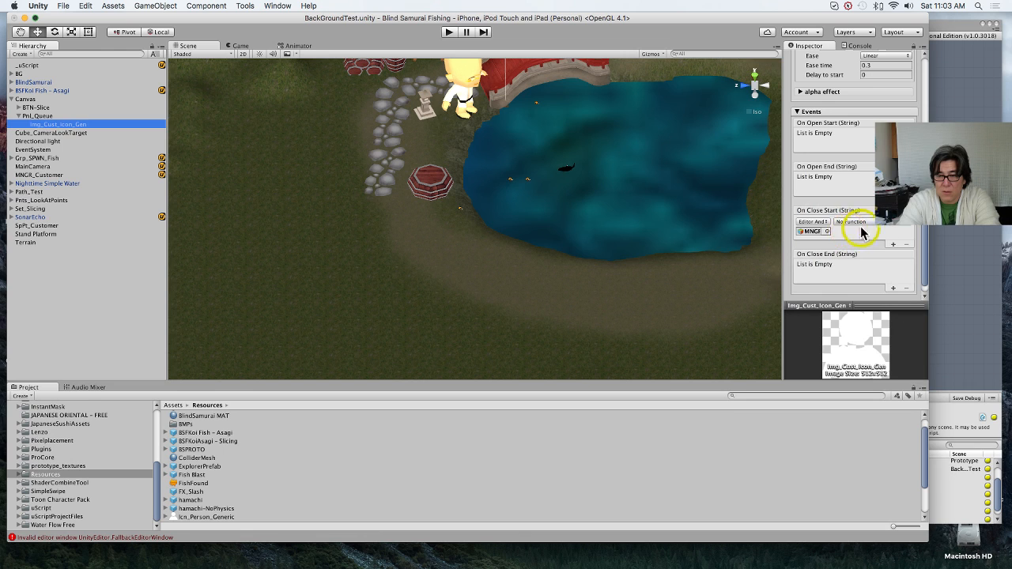
click(825, 223)
click(825, 224)
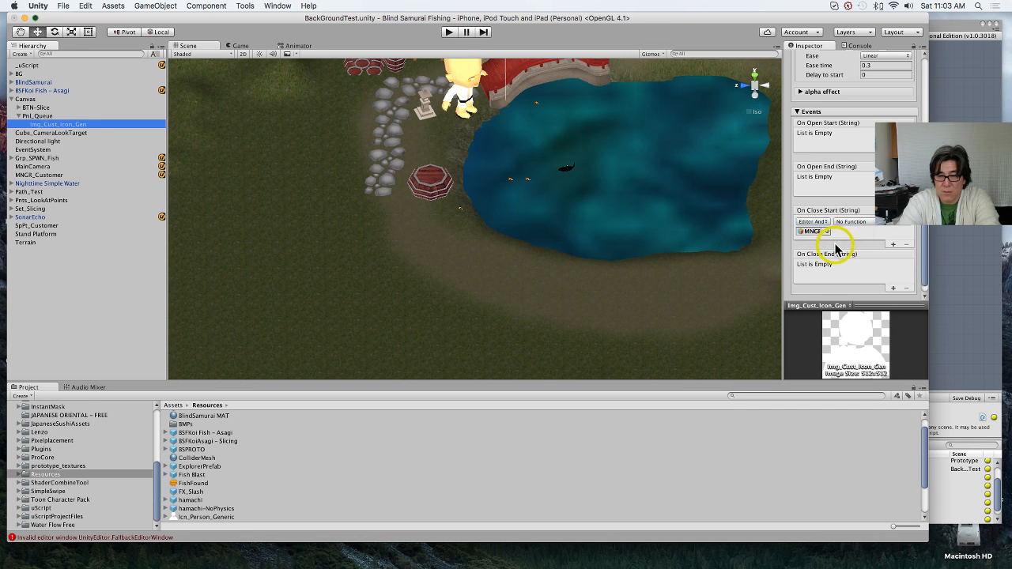
click(827, 231)
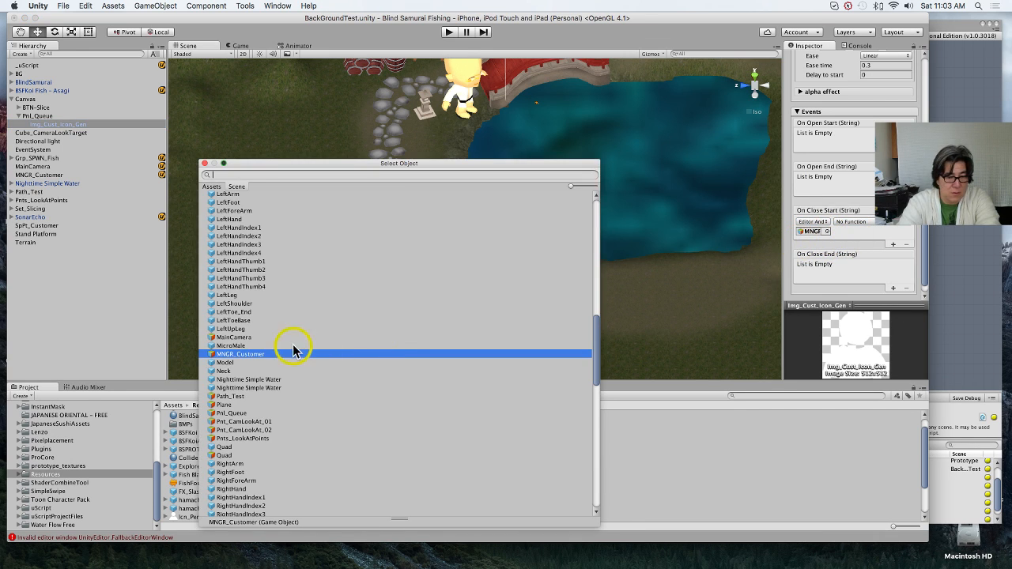
double_click(274, 358)
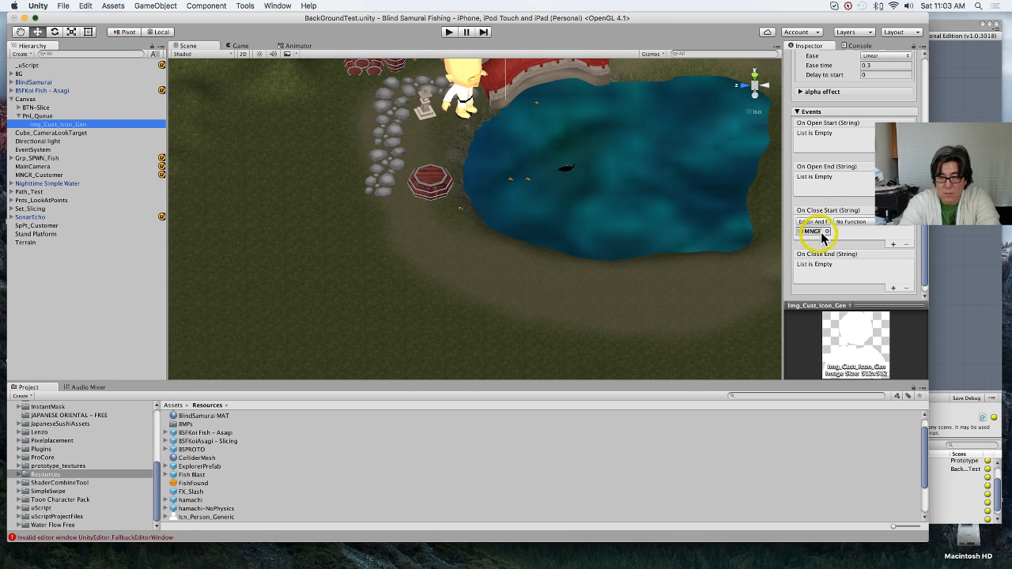
Step: Make On Close Start set MNGR_Customer_Component's CanSpwnCustomer bool to true
click(853, 222)
mouse_move(905, 247)
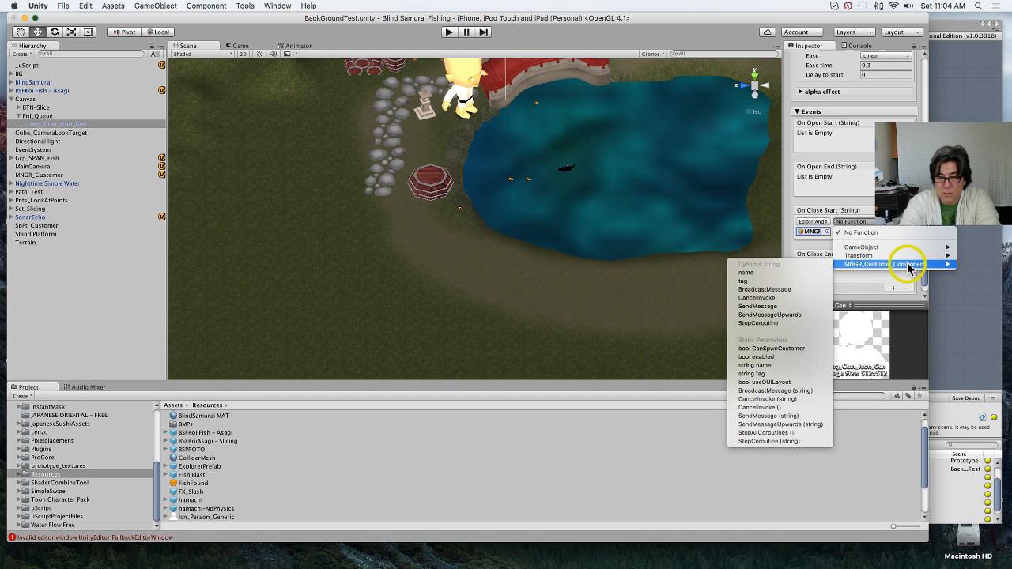
click(802, 350)
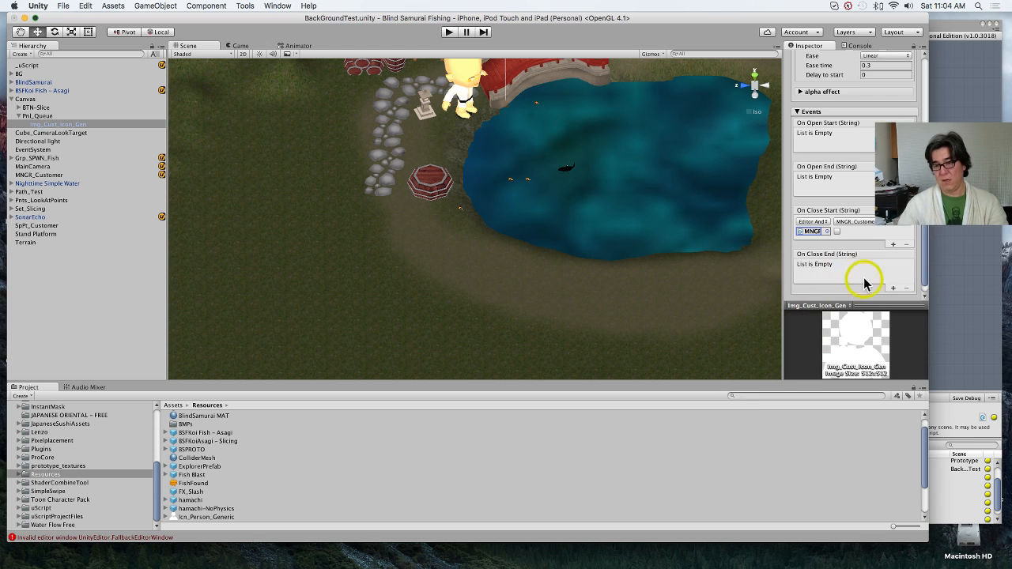
click(837, 232)
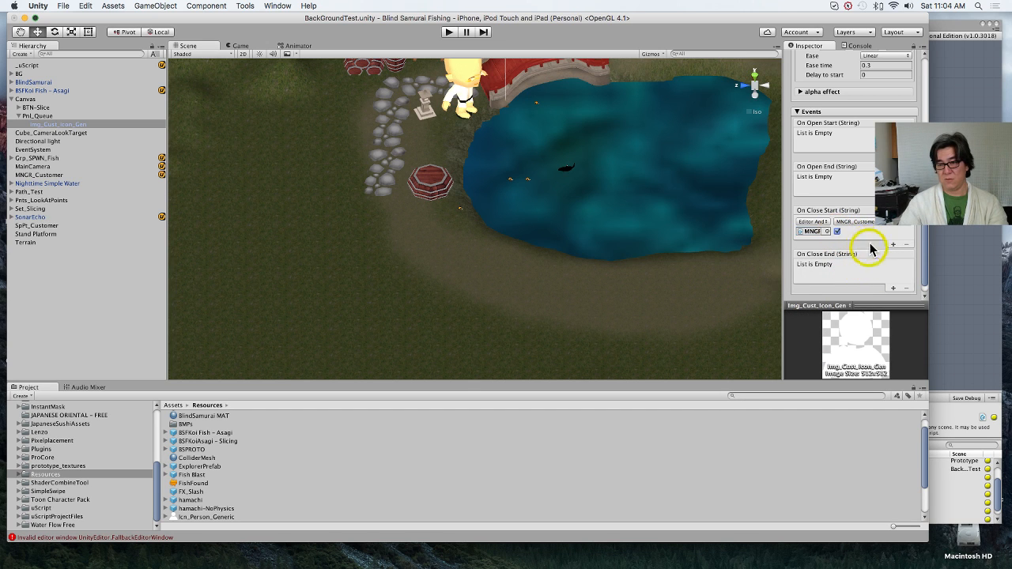
Step: Review the Compare Bool node and both CanSpwnCustomer variables in the MNGR_Customer uScript graph
click(958, 287)
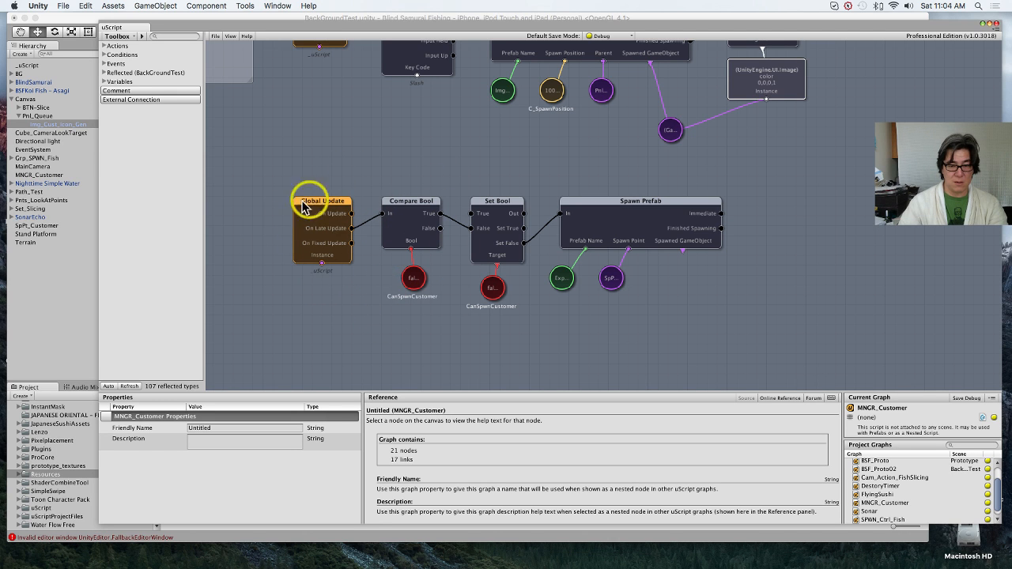
click(399, 212)
drag(409, 206, 412, 204)
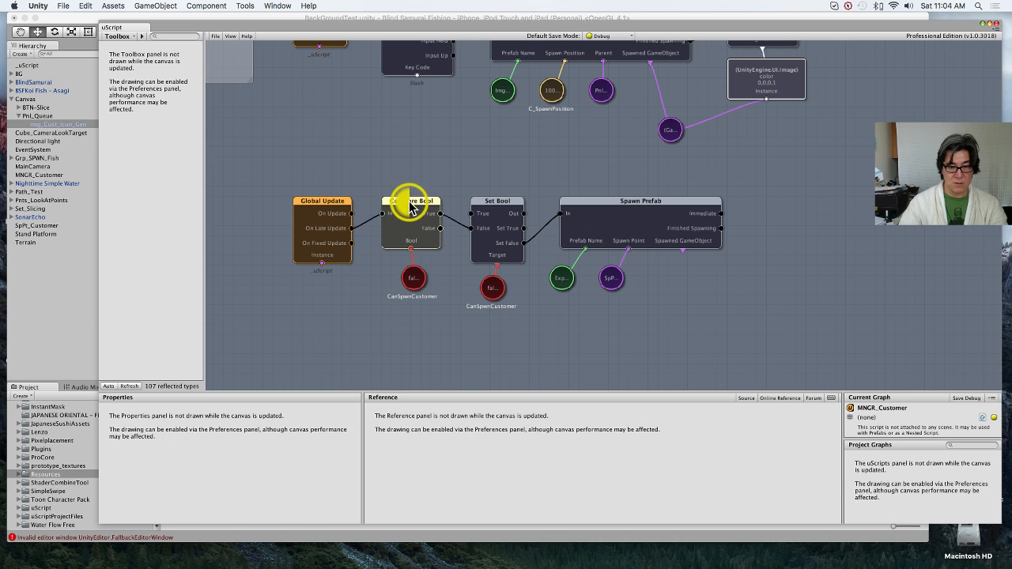
click(409, 280)
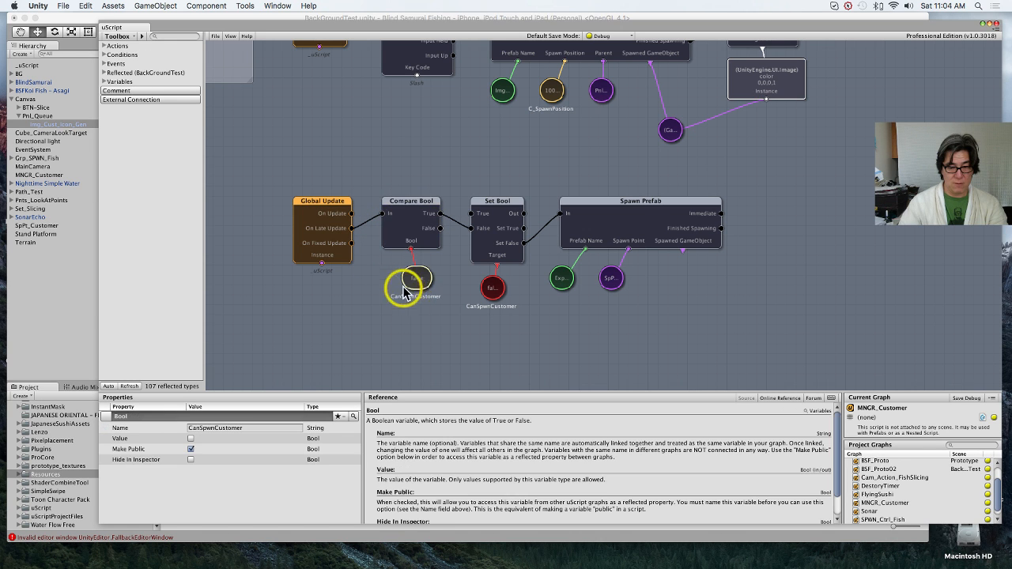
click(492, 287)
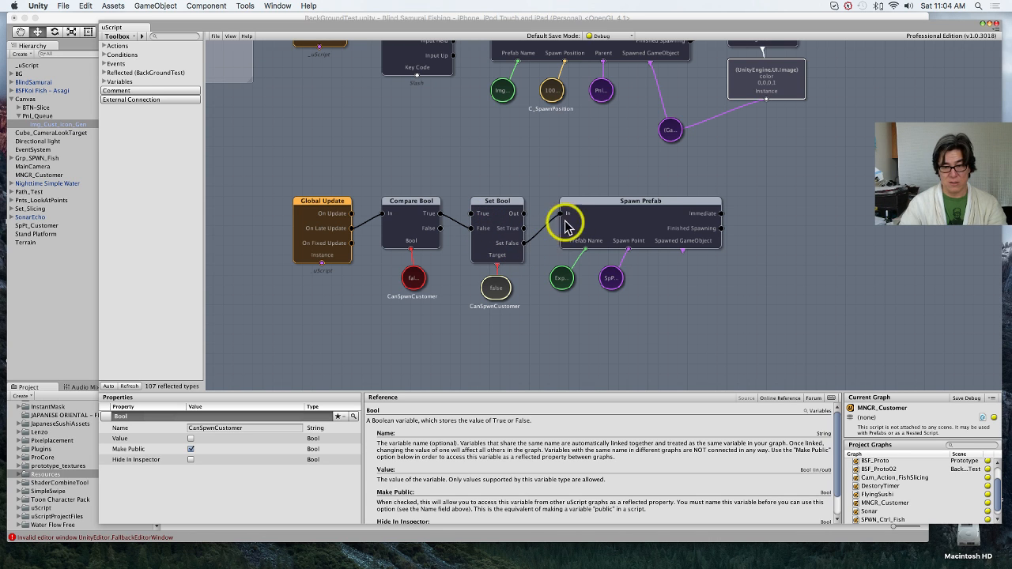
click(218, 37)
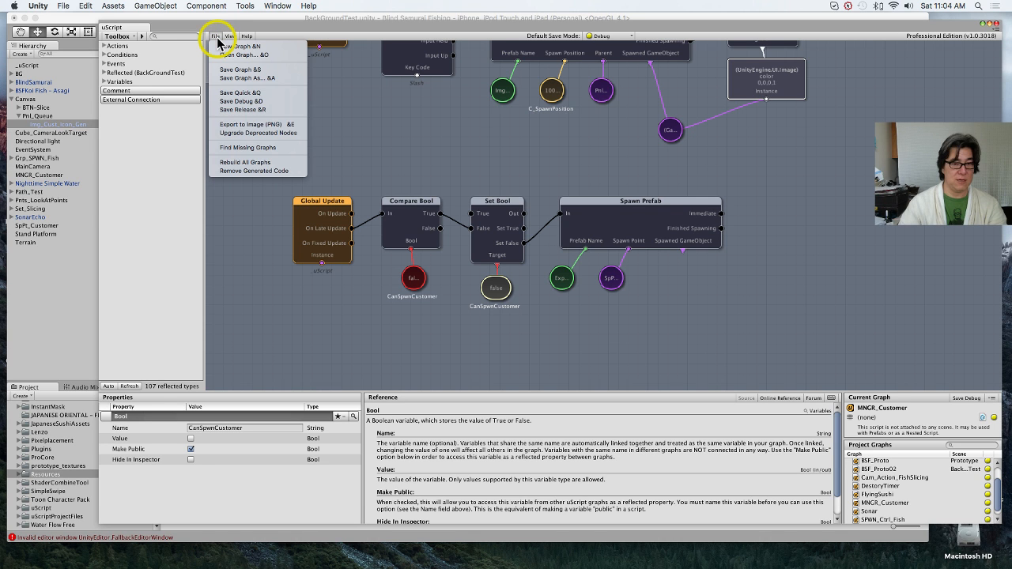
click(73, 295)
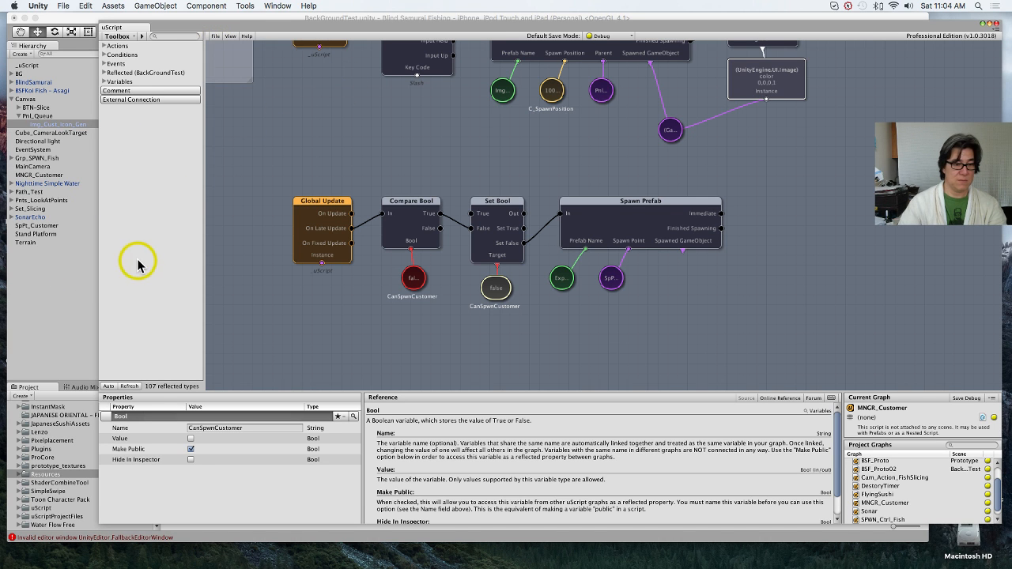
click(68, 294)
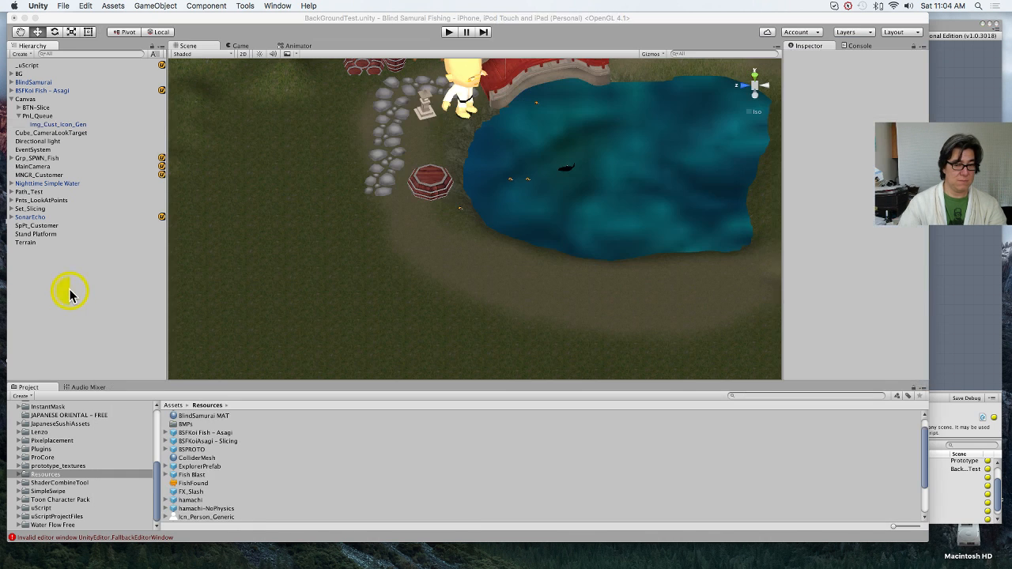
Step: Apply the Img_Cust_Icon_Gen changes to its prefab and check the On Close Start event
click(63, 176)
click(67, 125)
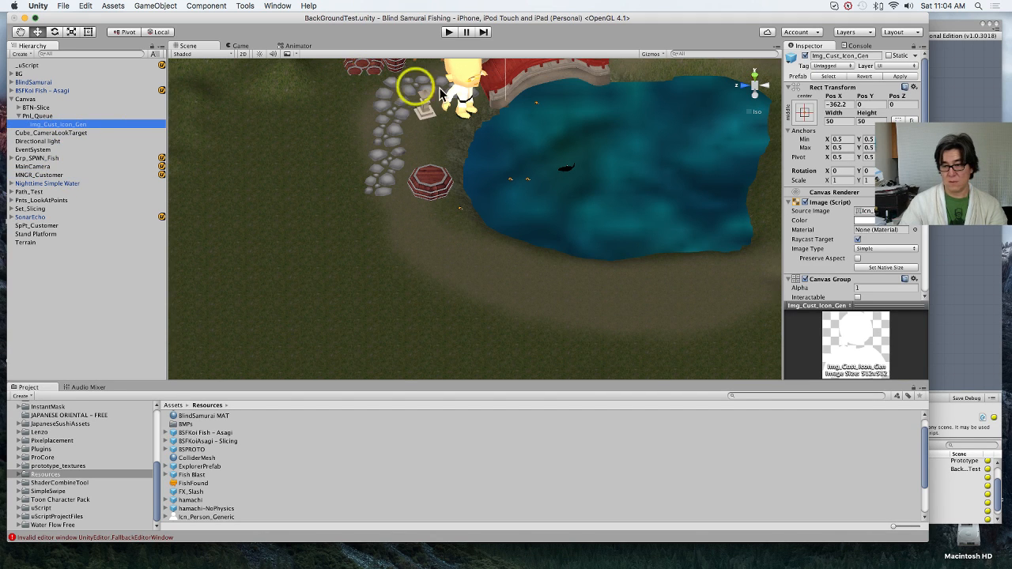
click(900, 77)
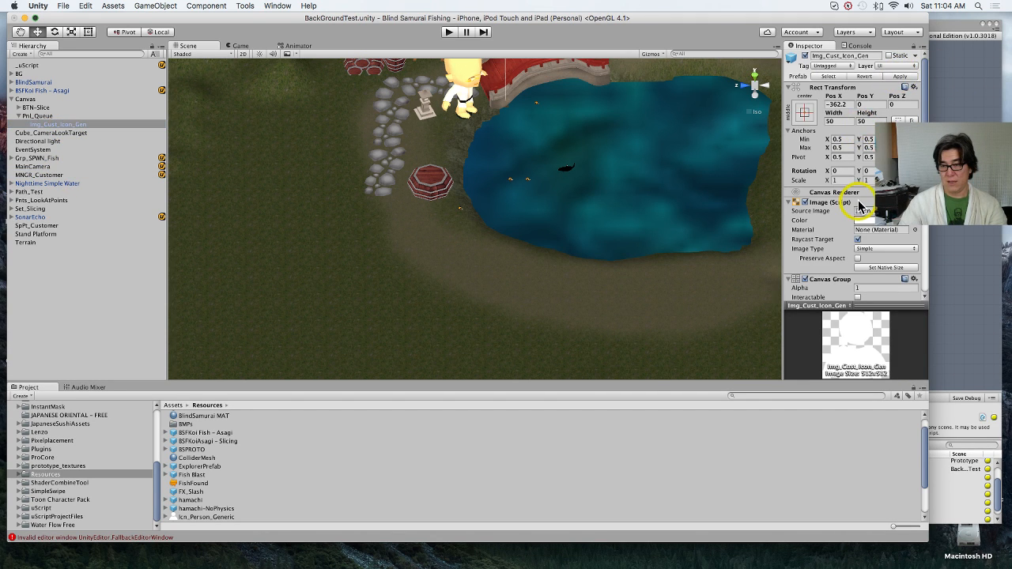
scroll(861, 205, down, 10)
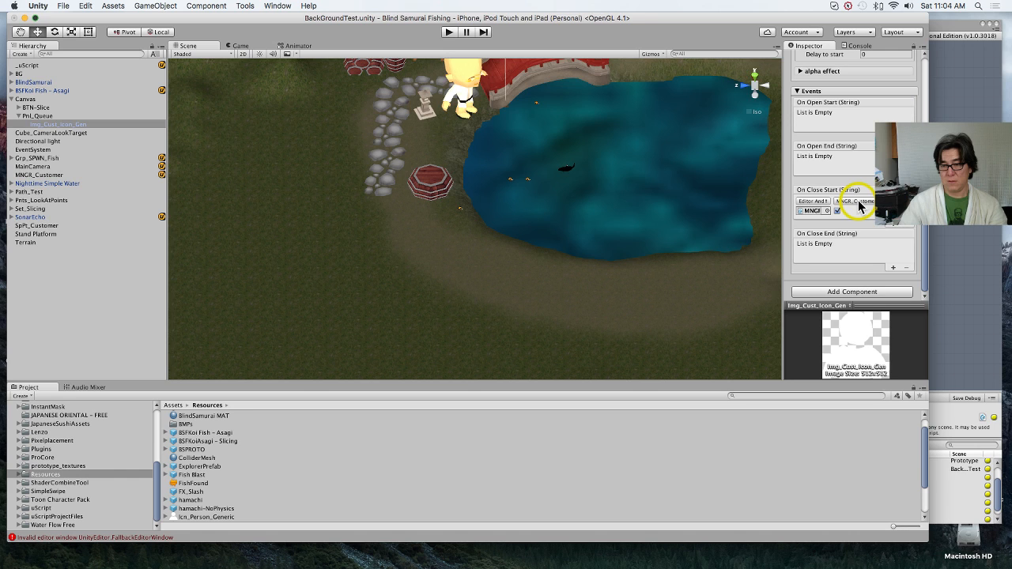
Step: Play the BackGroundTest scene, catch a fish in the pond and slice it to test the customer spawning
click(449, 32)
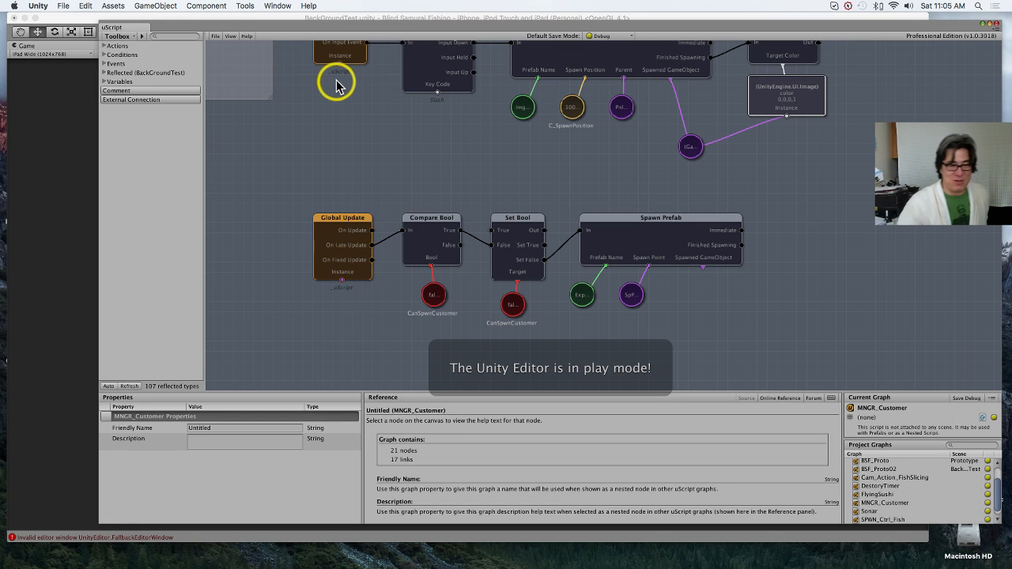
click(75, 19)
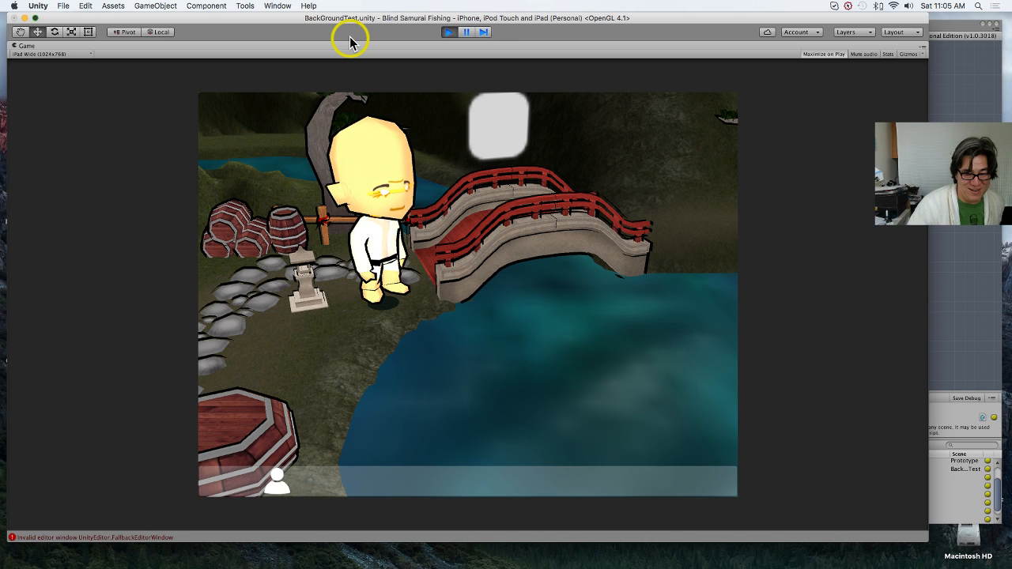
click(511, 385)
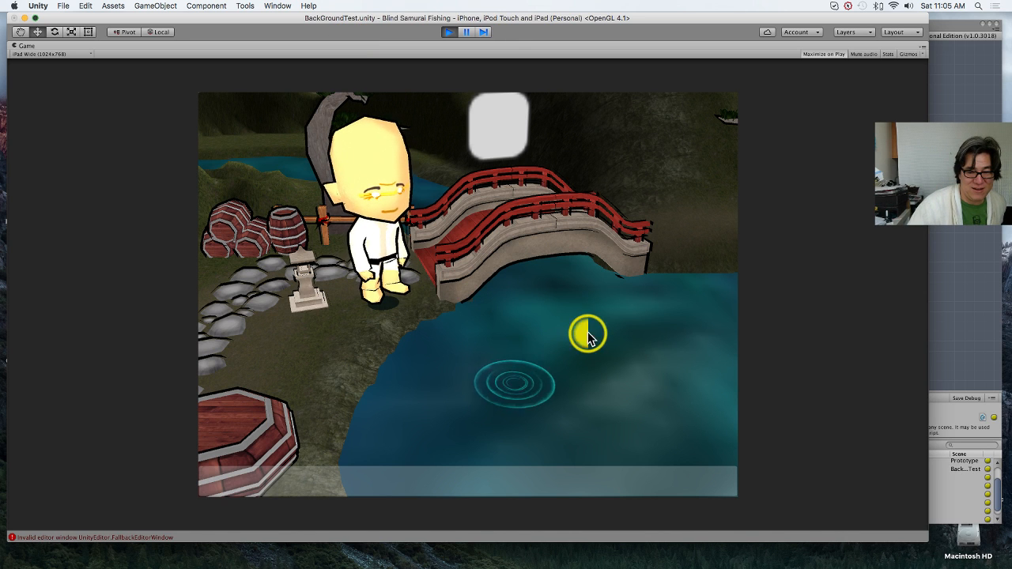
click(587, 332)
click(613, 427)
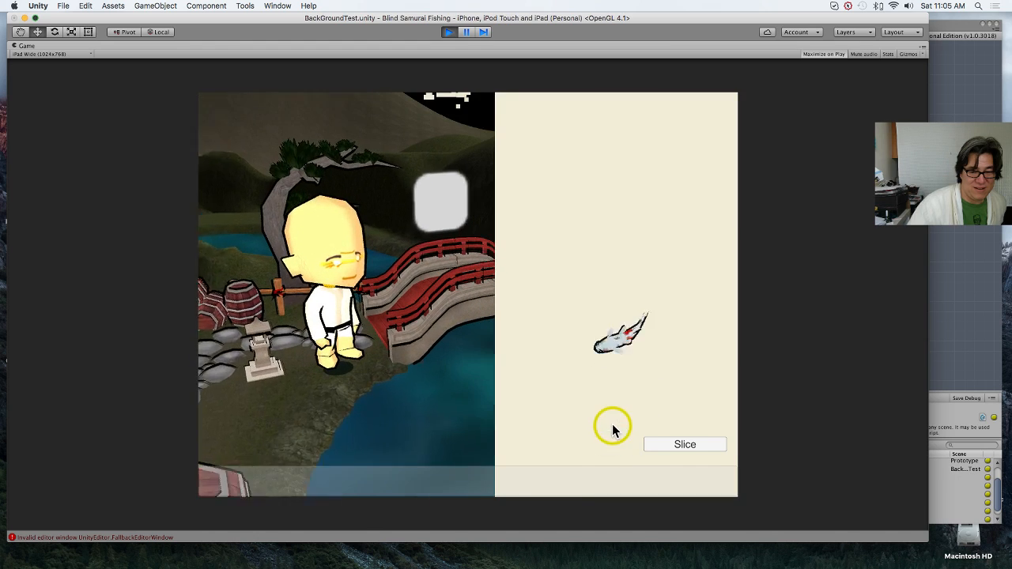
click(685, 441)
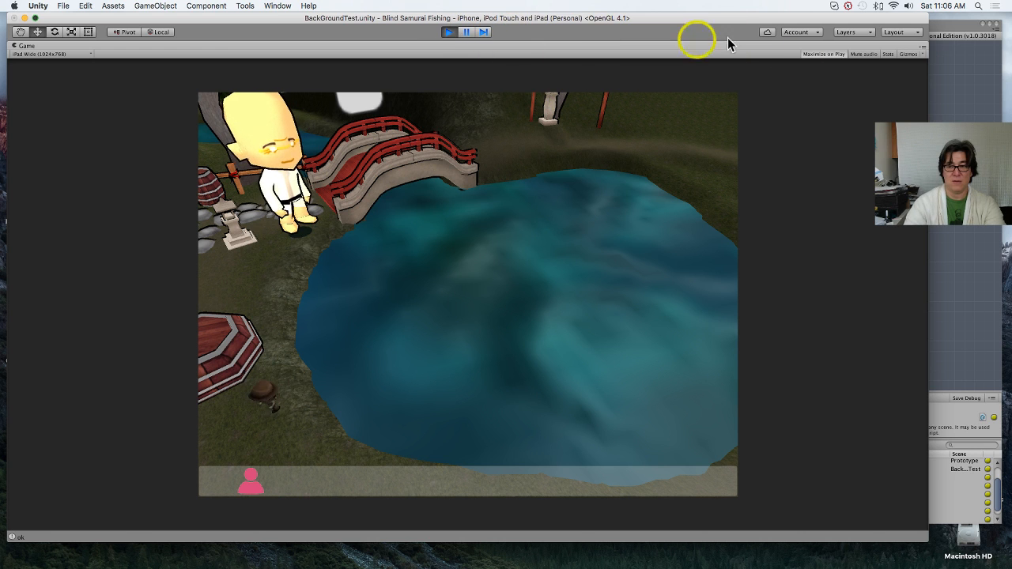
Step: Turn off Maximize on Play, and pause and resume the running scene to get the full editor layout
click(837, 56)
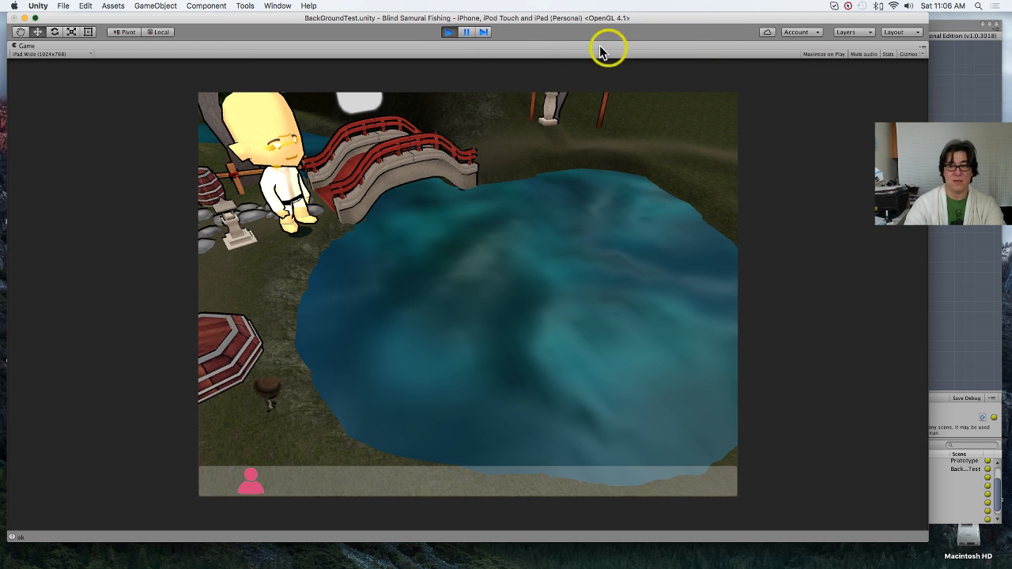
click(468, 34)
click(468, 35)
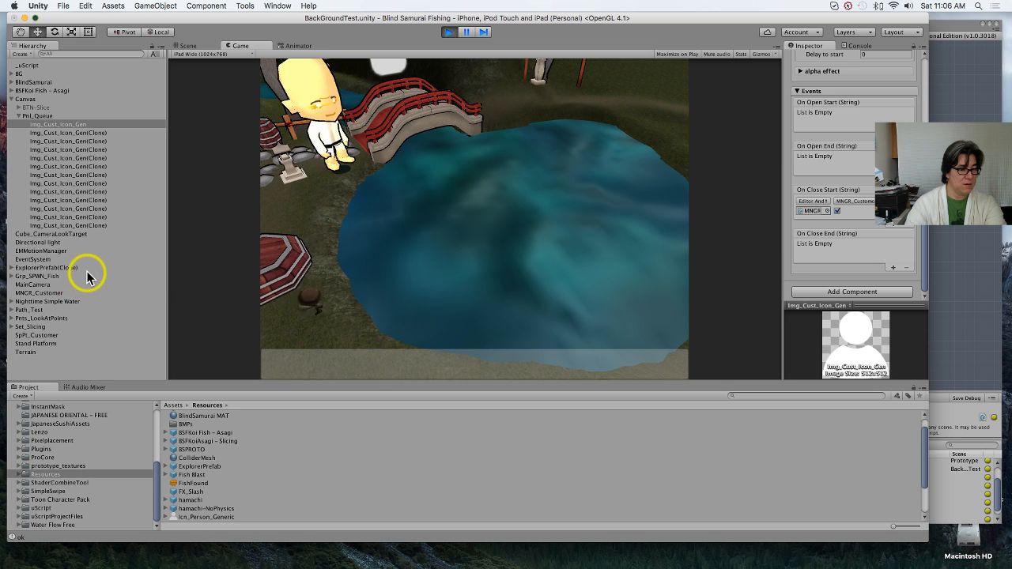
Step: Inspect the spawned ExplorerPrefab clone's transform and the console's error entry, and stop playback
click(86, 269)
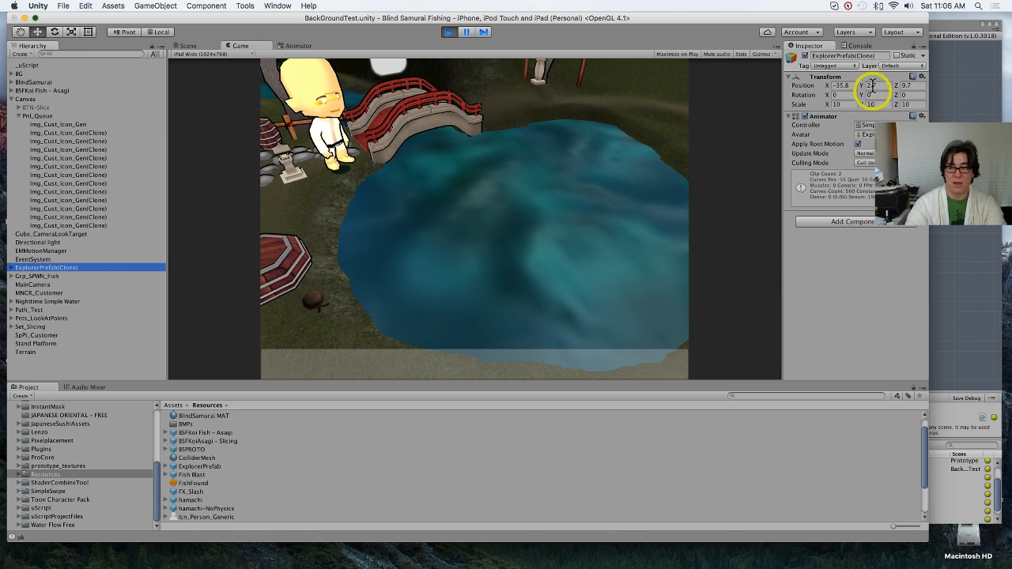
click(860, 45)
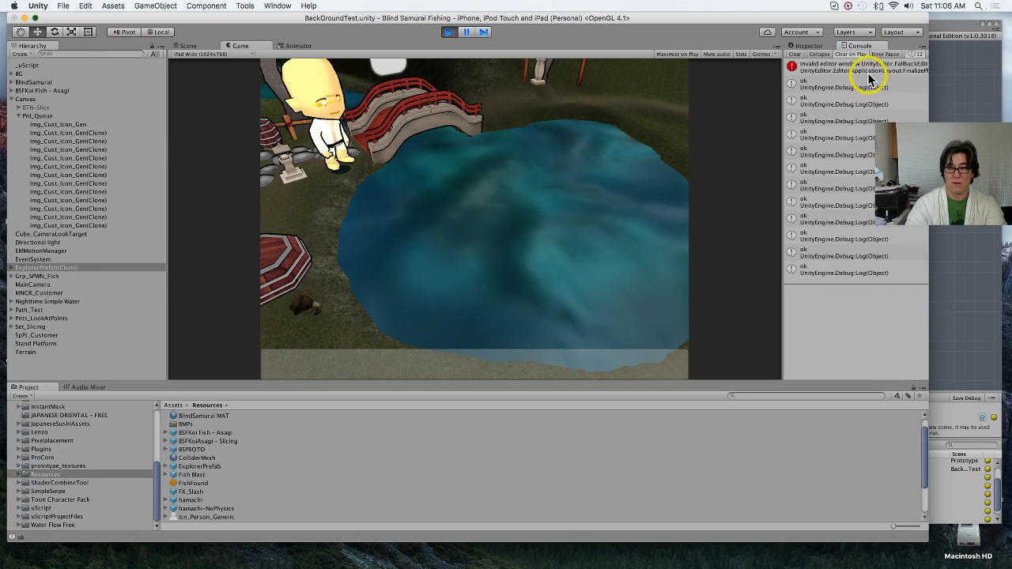
click(851, 69)
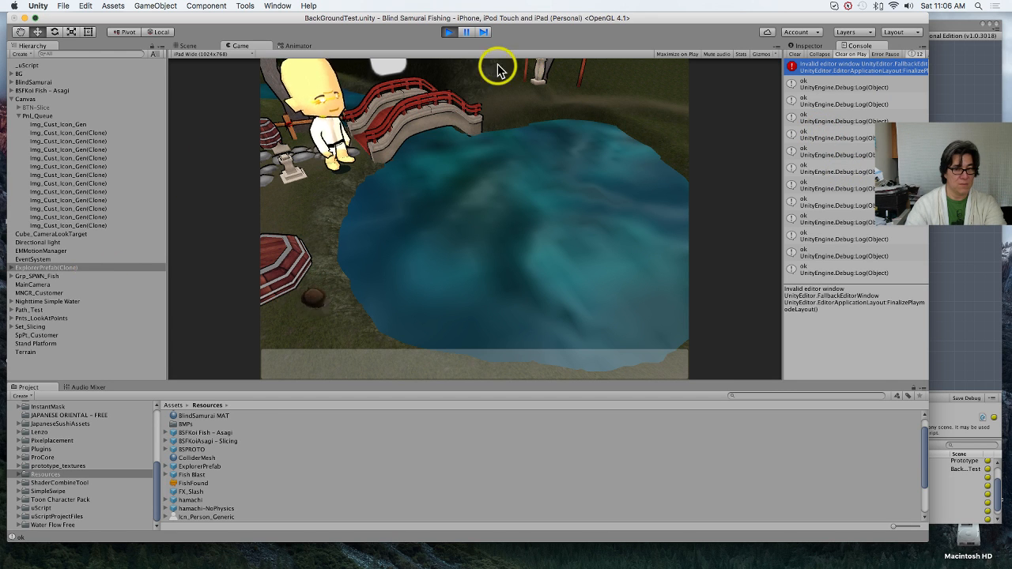
click(449, 32)
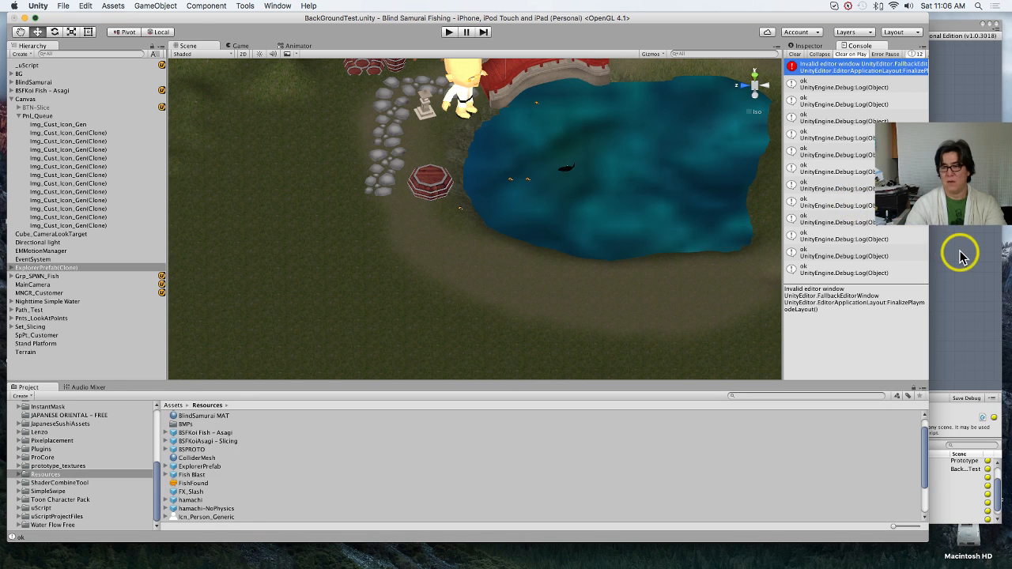
Step: Set the ExplorerPrefab asset's scale to 20 on X, Y and Z
click(961, 256)
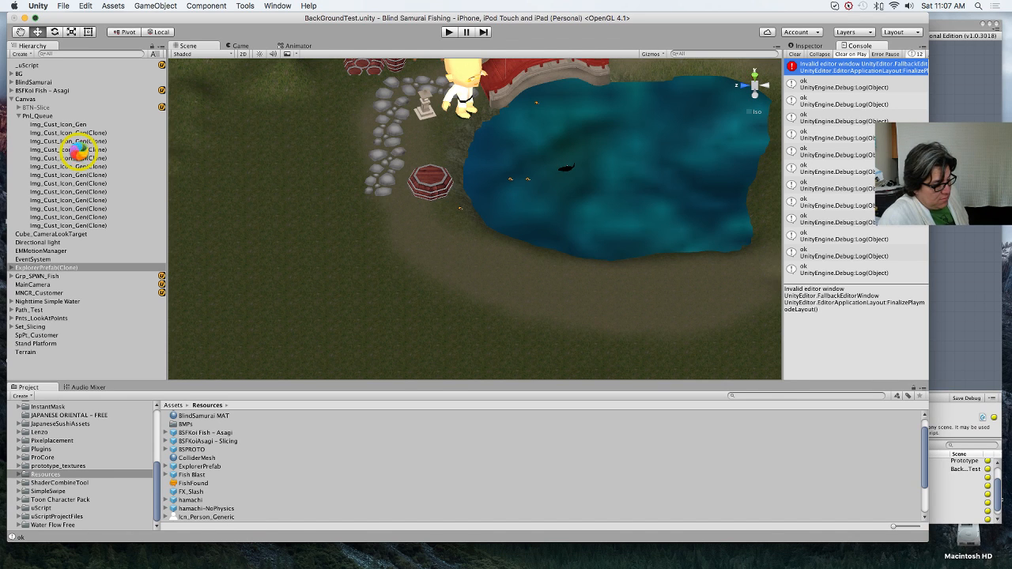
click(80, 150)
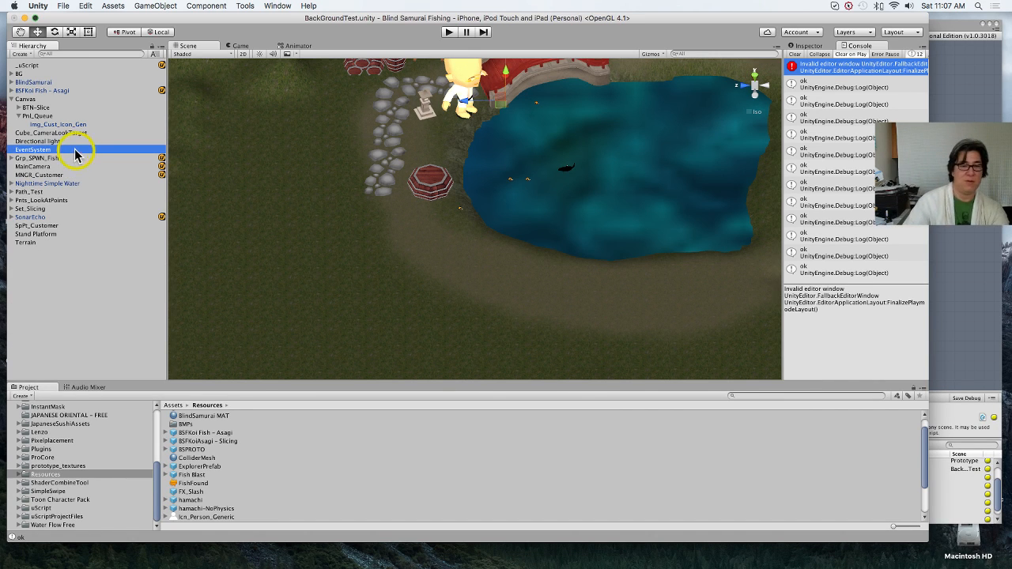
click(81, 324)
click(71, 226)
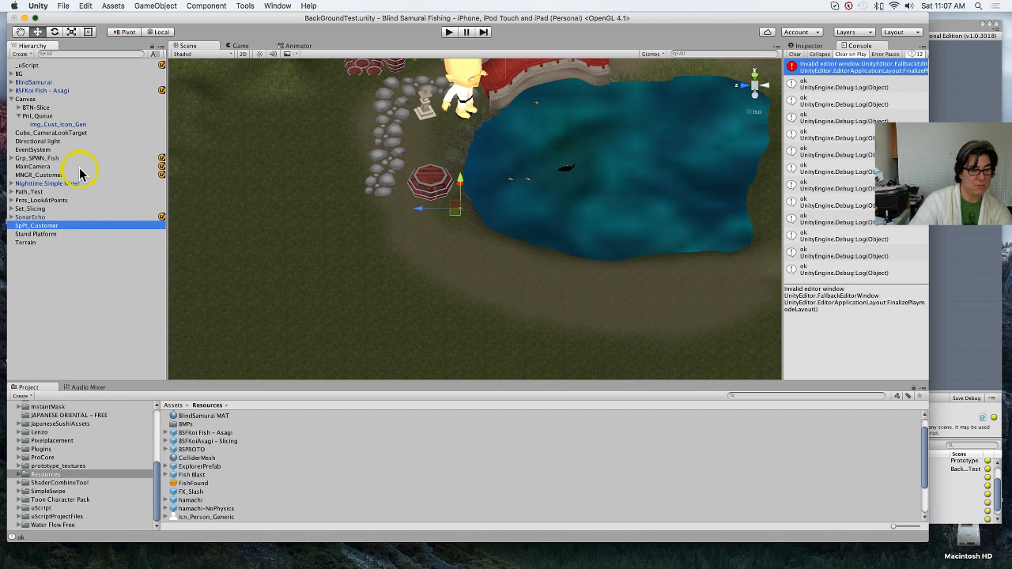
click(193, 467)
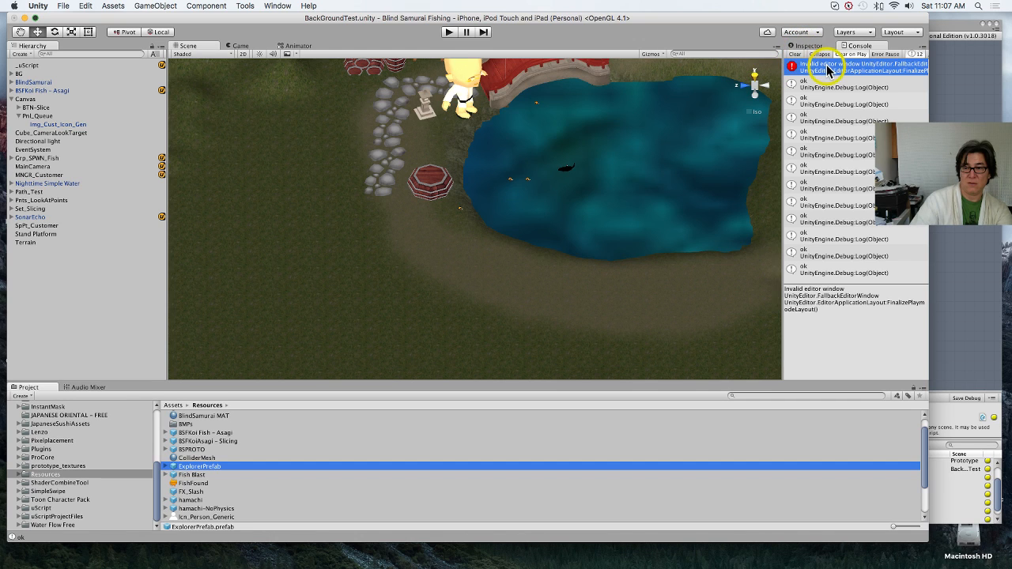
click(810, 47)
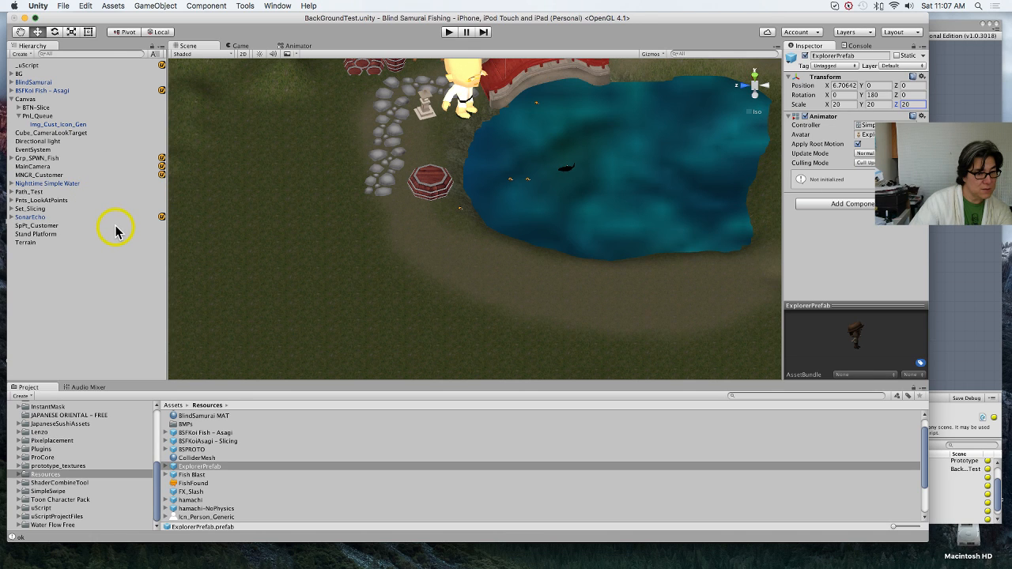
Step: Check the On Close Start event of Img_Cust_Icon_Gen under Pnl_Queue, apply the instance's changes to its prefab and save the scene
click(85, 125)
scroll(868, 181, down, 10)
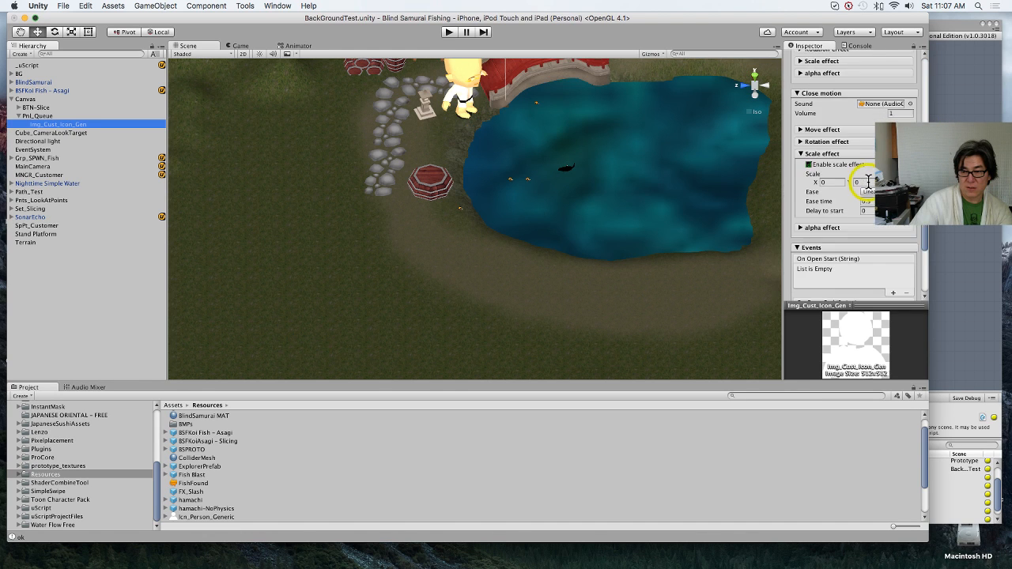
scroll(868, 184, down, 6)
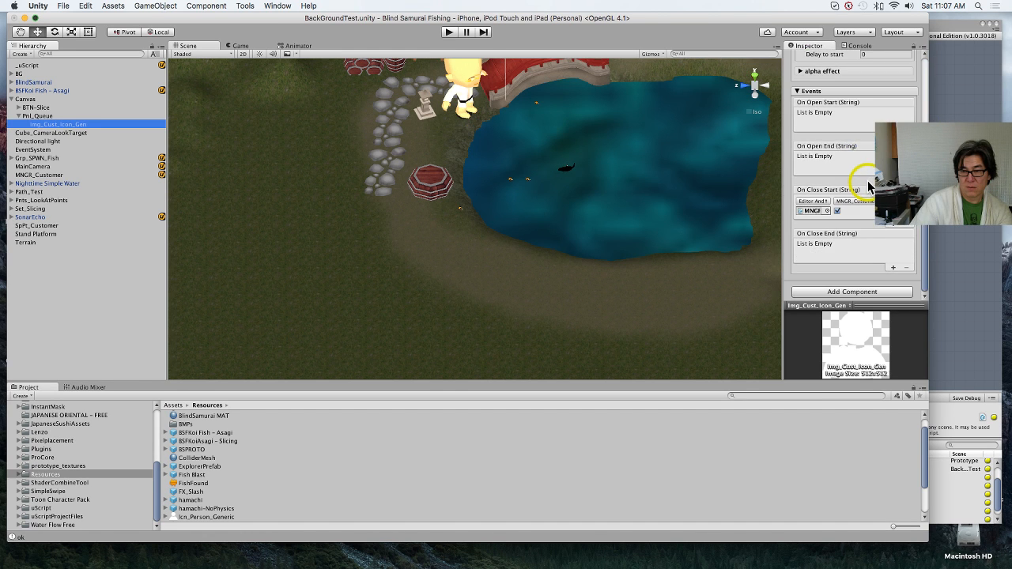
scroll(869, 184, up, 15)
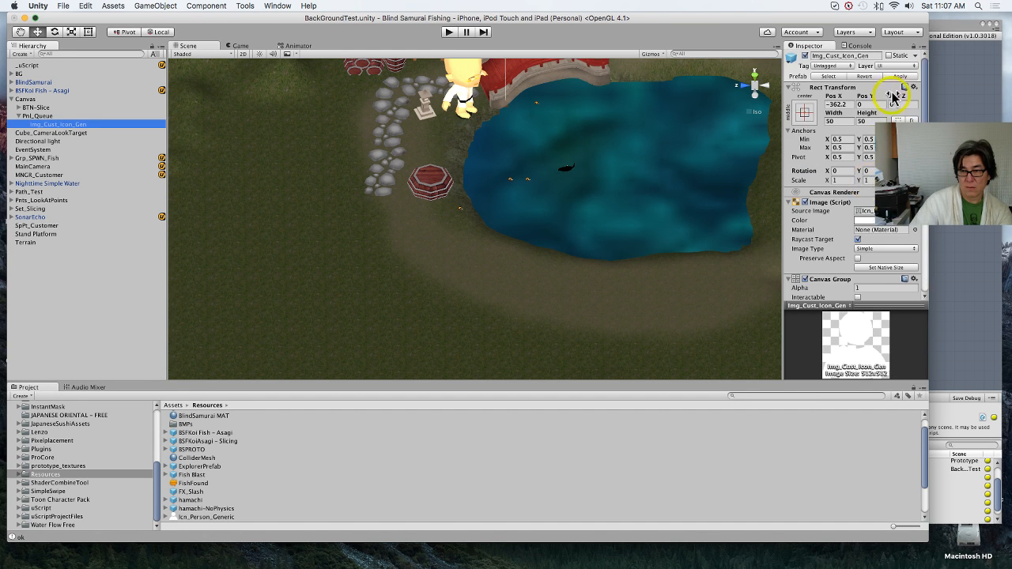
click(903, 77)
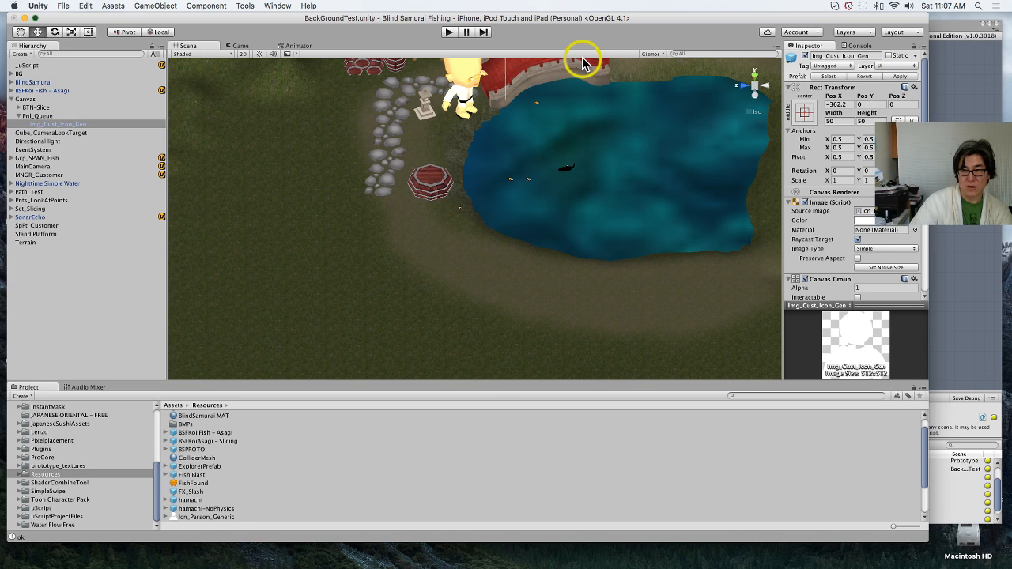
key(super+s)
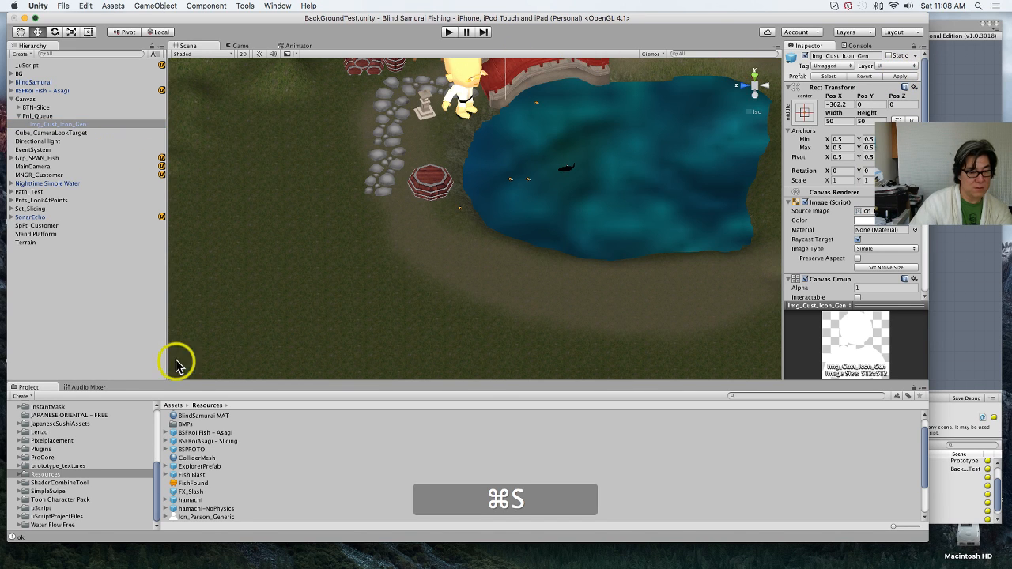
Step: Try to assign MNGR_Customer as the On Close Start event's target on the Img_Cust_Icon_Gen prefab in Resources
scroll(227, 497, down, 2)
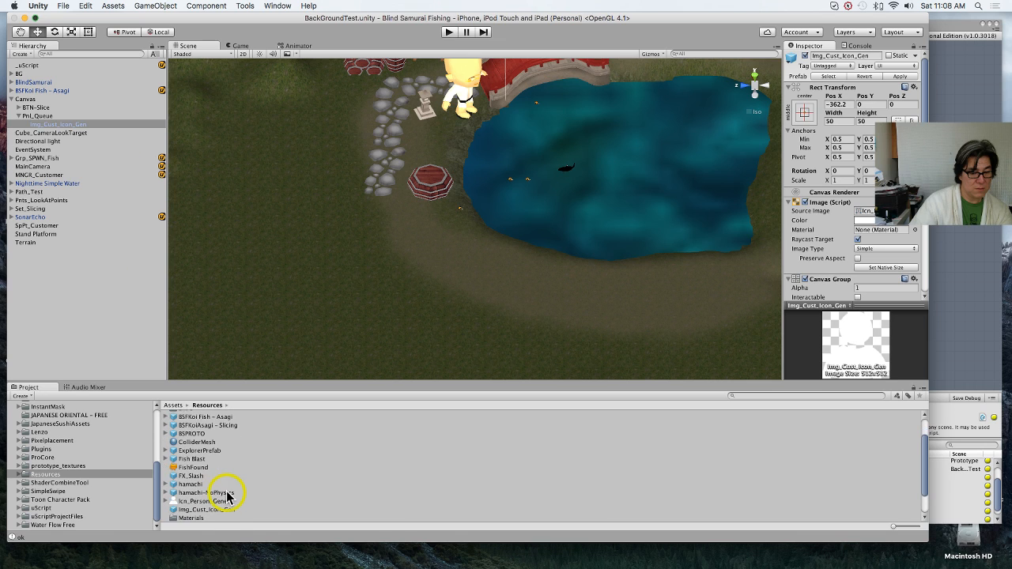
click(226, 507)
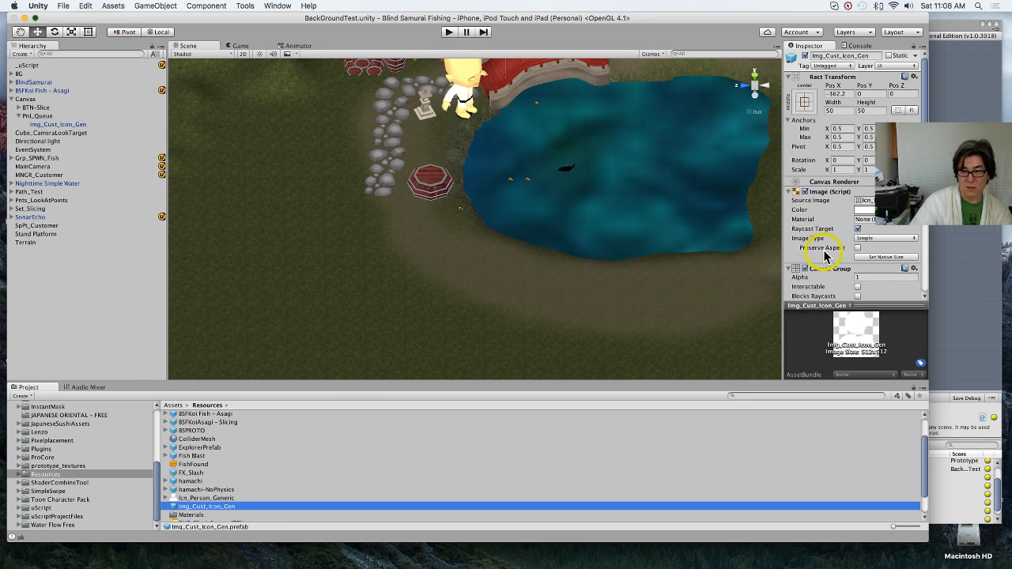
scroll(831, 253, down, 10)
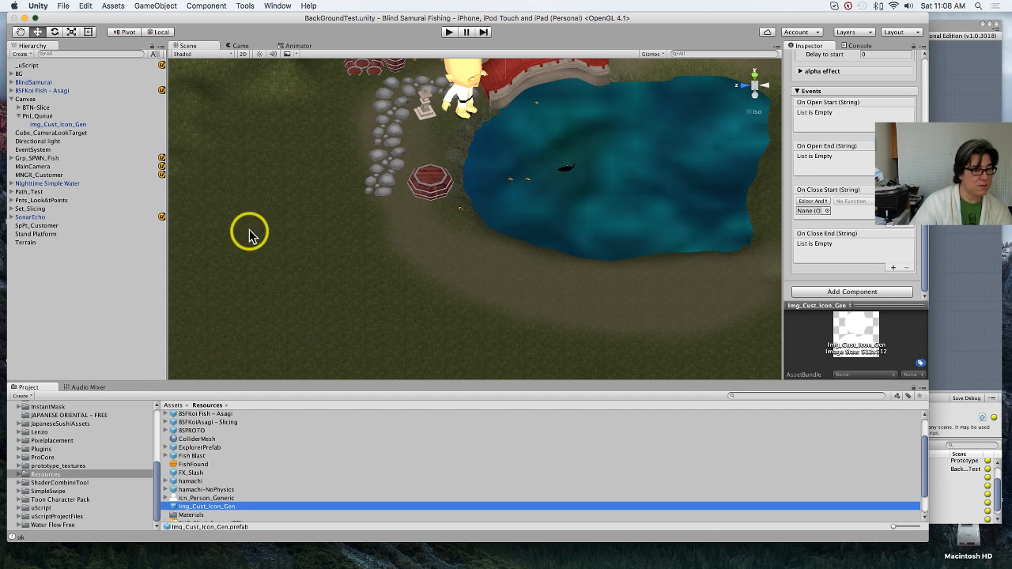
click(45, 175)
drag(45, 175, 816, 213)
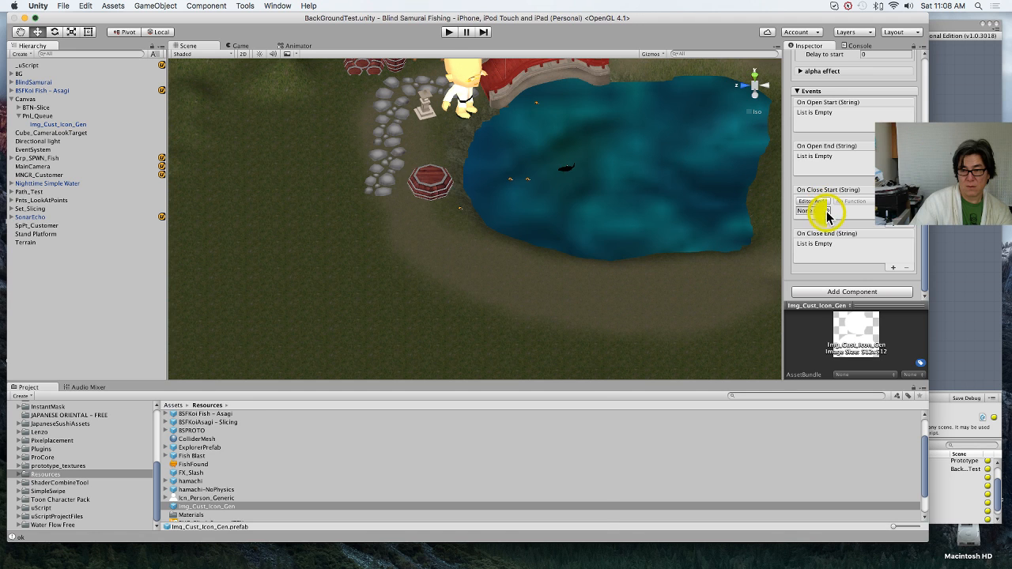
Step: Look through the selectable objects for MNGR_Customer as the prefab's On Close Start target, and close the selection without choosing one
click(827, 211)
scroll(324, 417, down, 15)
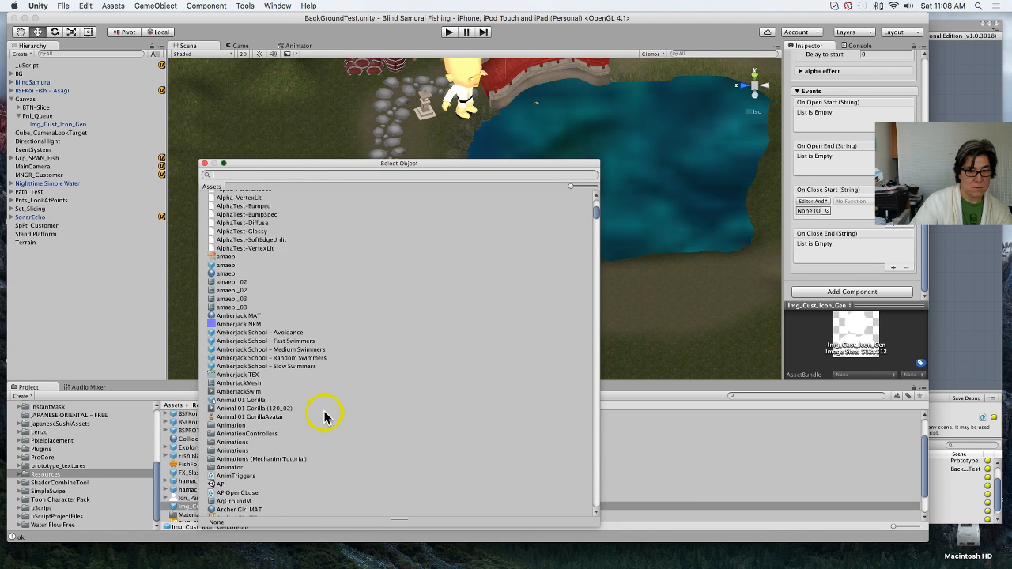
scroll(325, 417, down, 20)
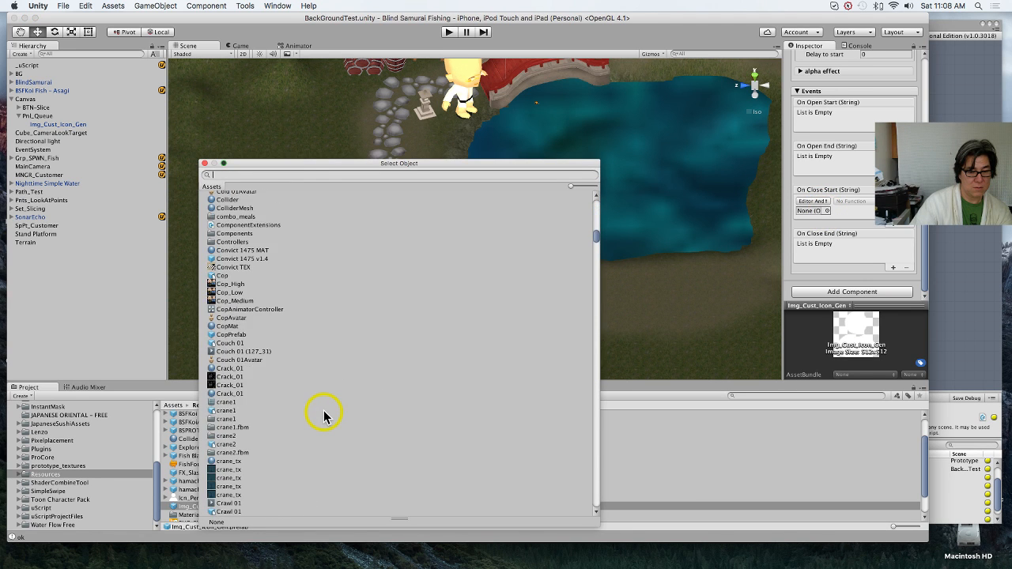
scroll(324, 417, down, 20)
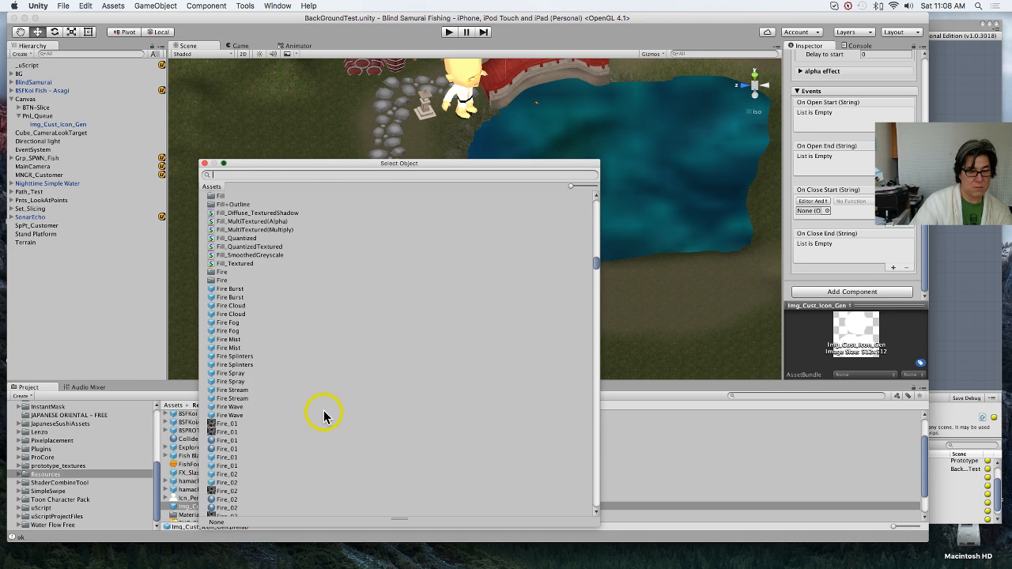
scroll(325, 417, down, 20)
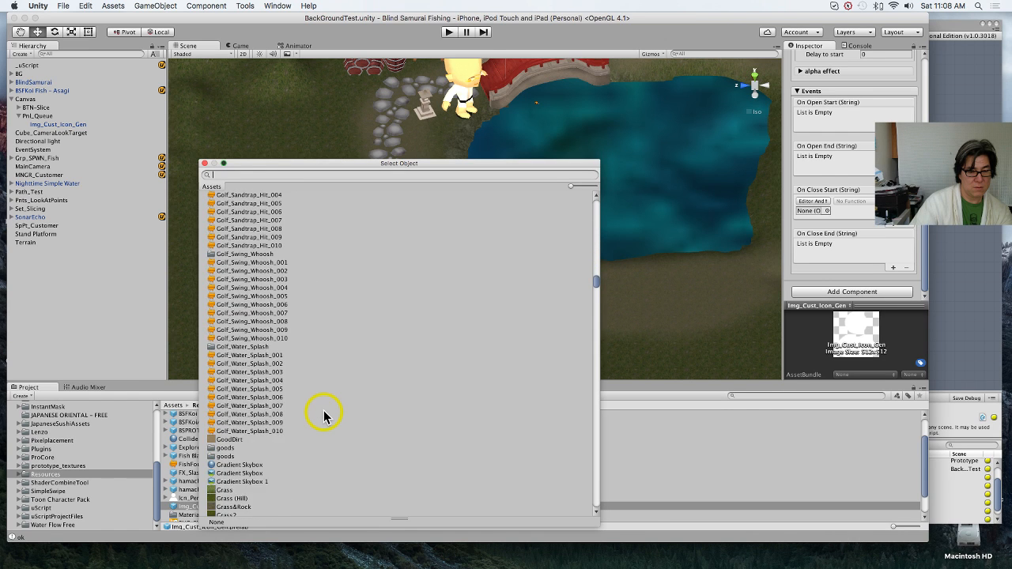
scroll(325, 417, down, 15)
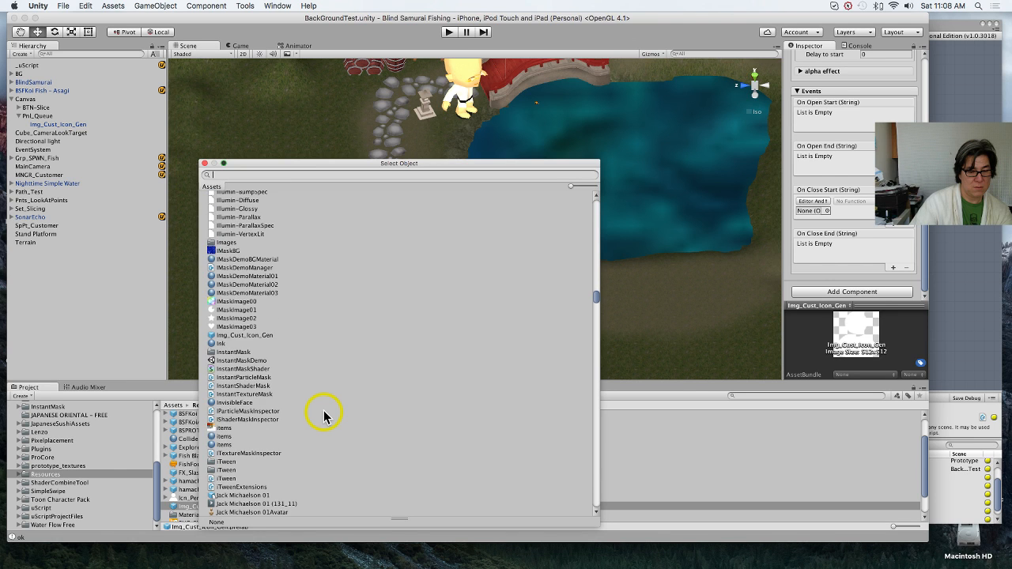
scroll(325, 417, down, 15)
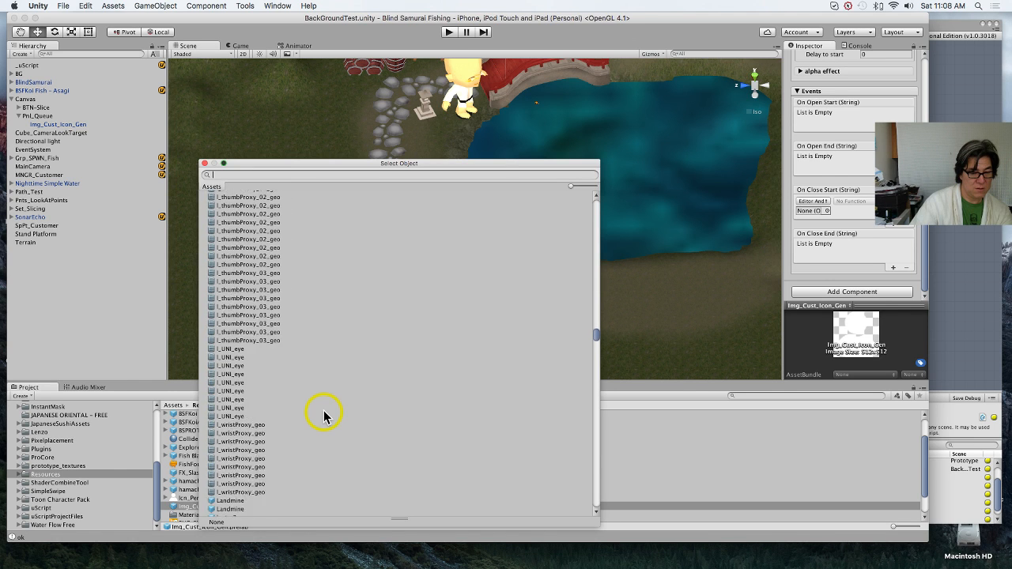
scroll(324, 417, down, 20)
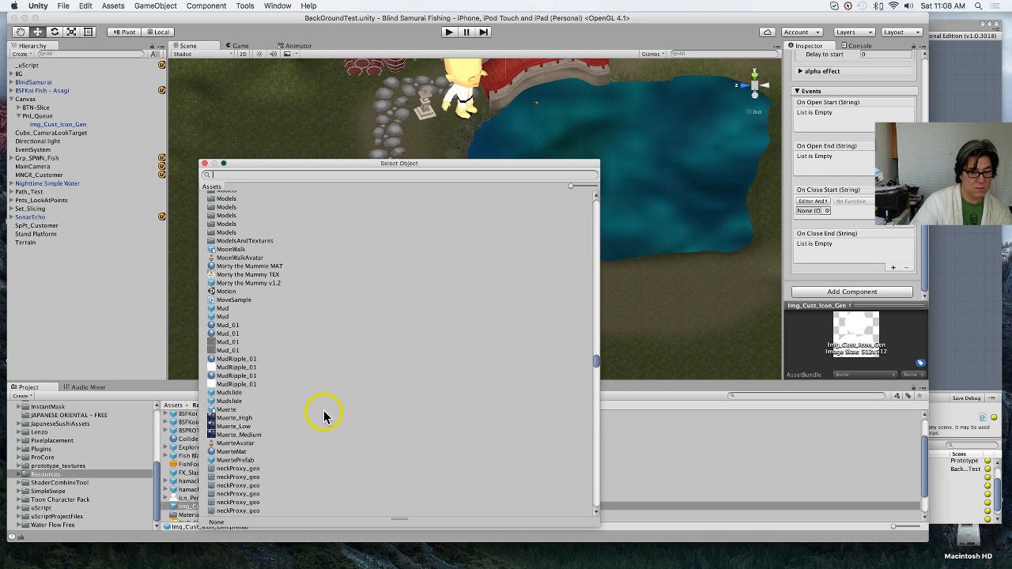
scroll(324, 416, down, 1)
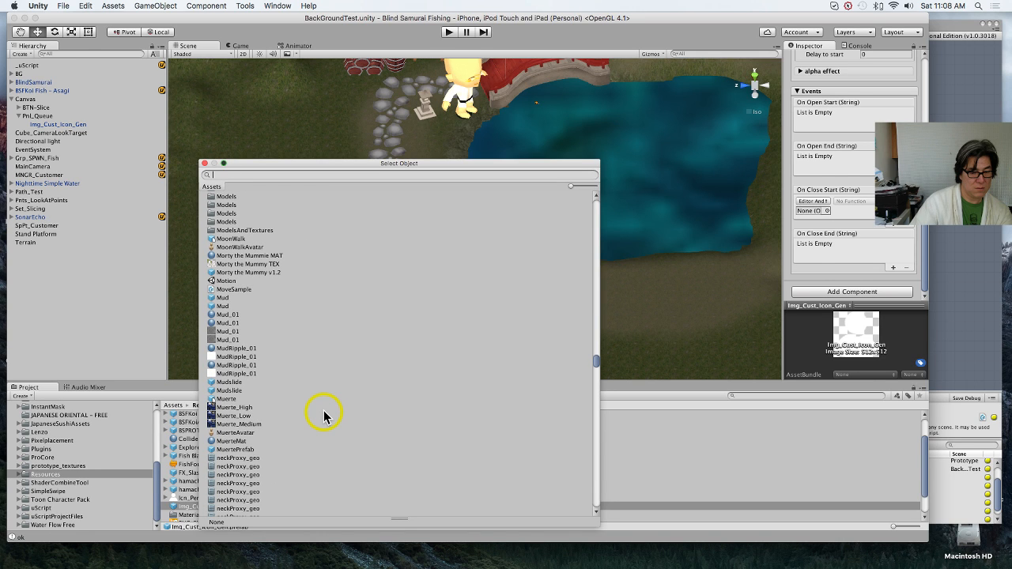
scroll(324, 417, up, 7)
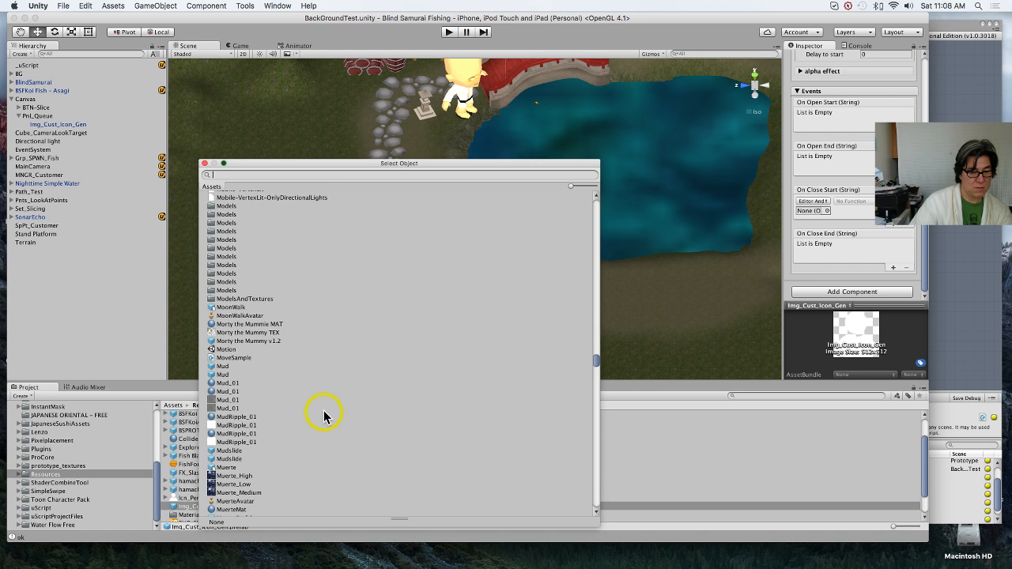
scroll(324, 417, down, 1)
scroll(325, 417, down, 15)
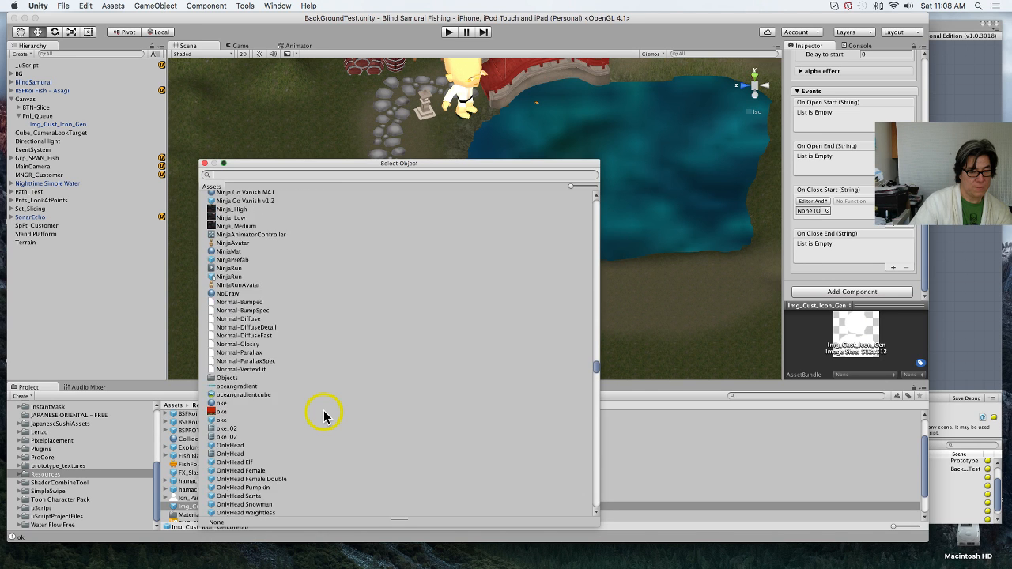
click(204, 163)
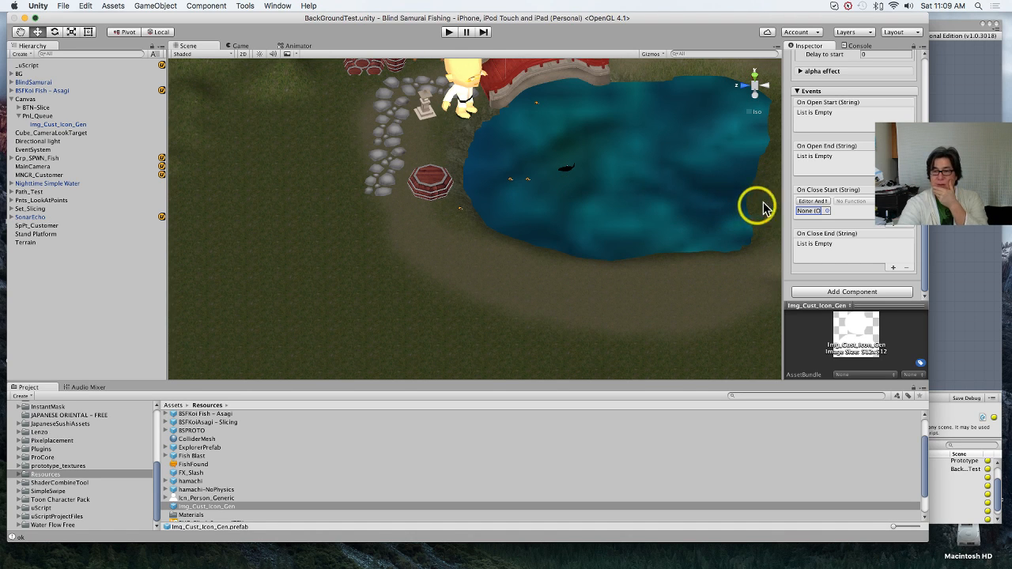
click(826, 213)
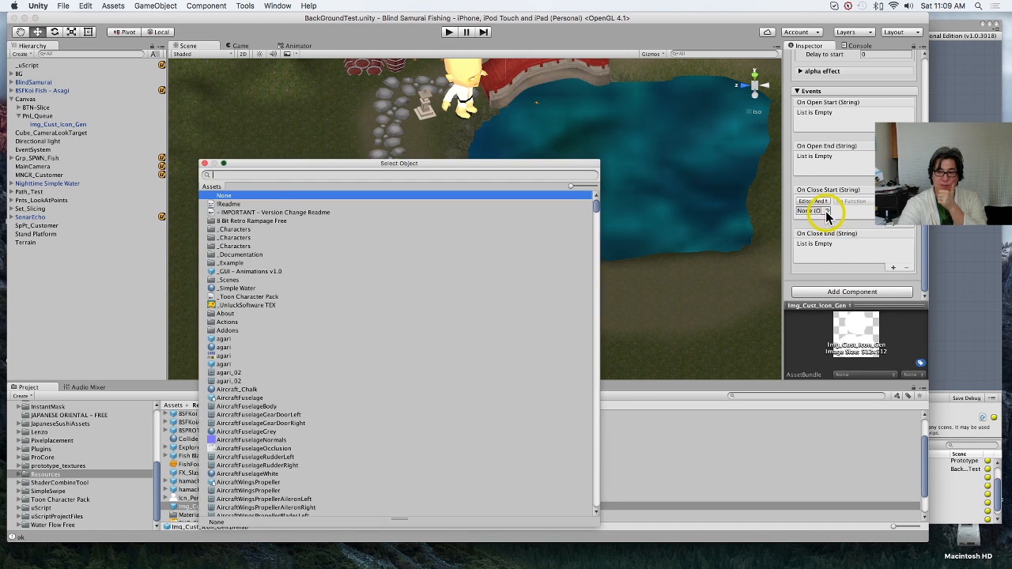
click(204, 163)
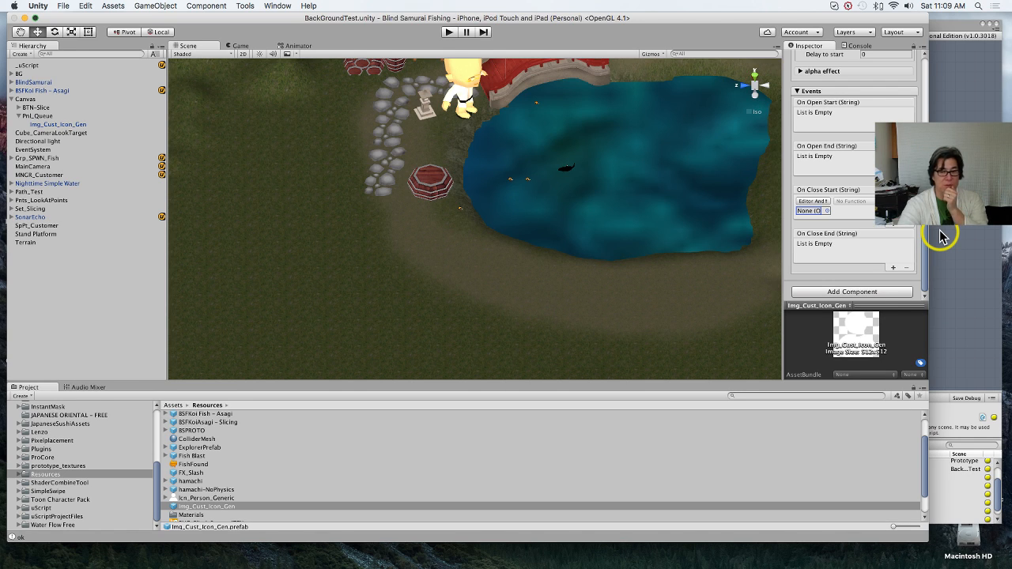
Step: Play the BackGroundTest scene, catch a fish in the pond and slice it to check the rescaled customer's spawning
click(450, 32)
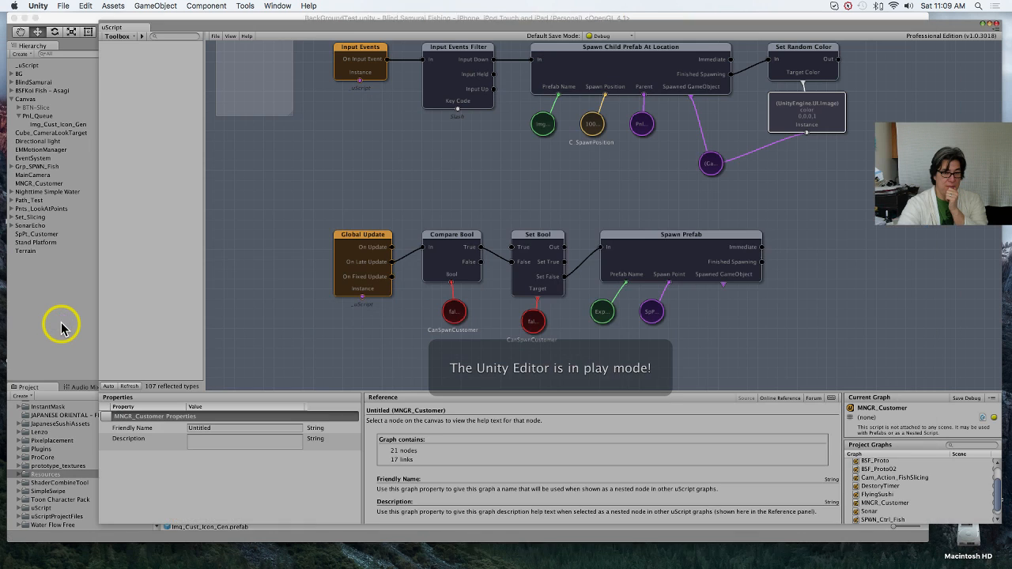
click(63, 325)
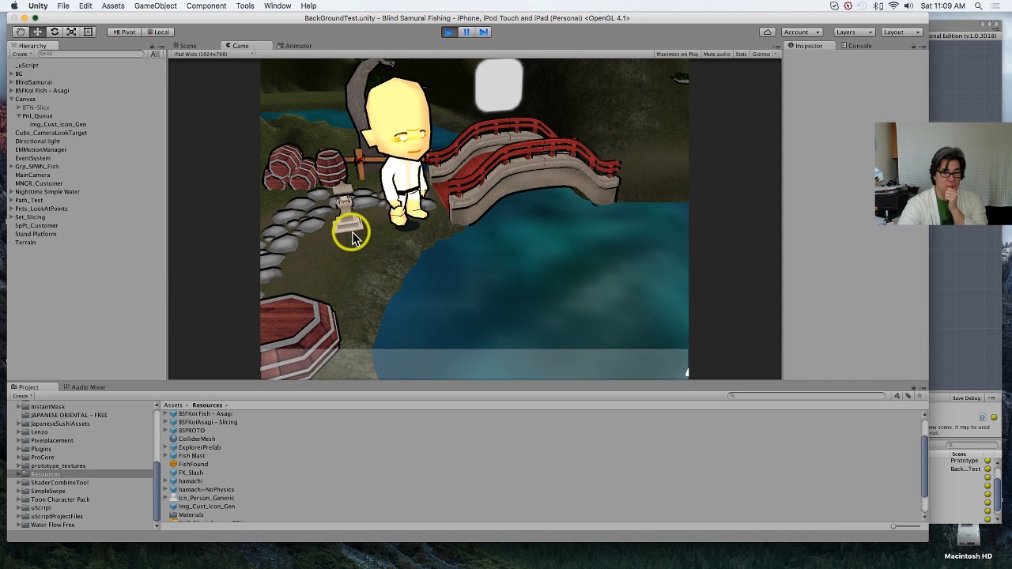
click(554, 275)
click(527, 297)
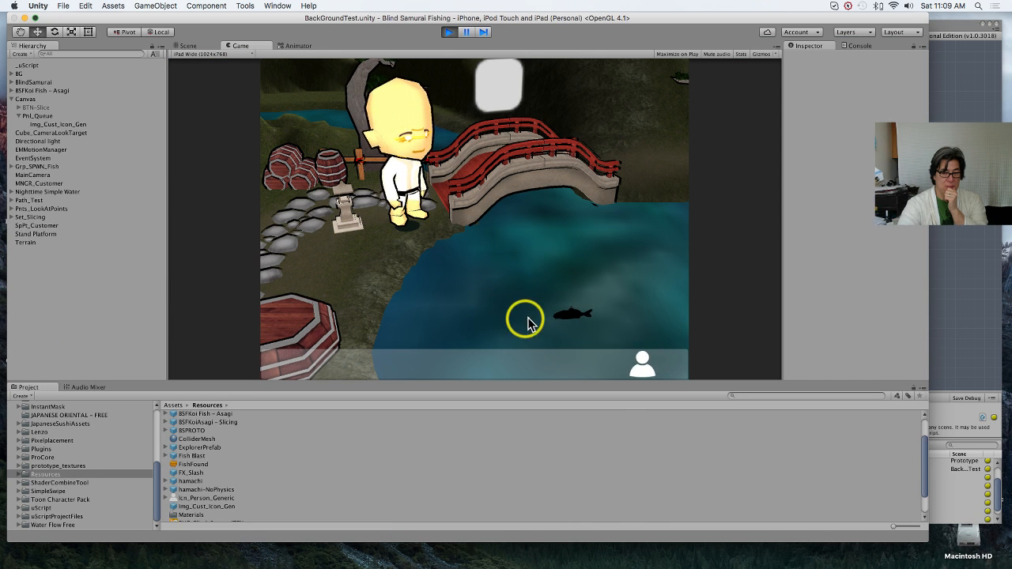
drag(529, 321, 594, 285)
click(639, 328)
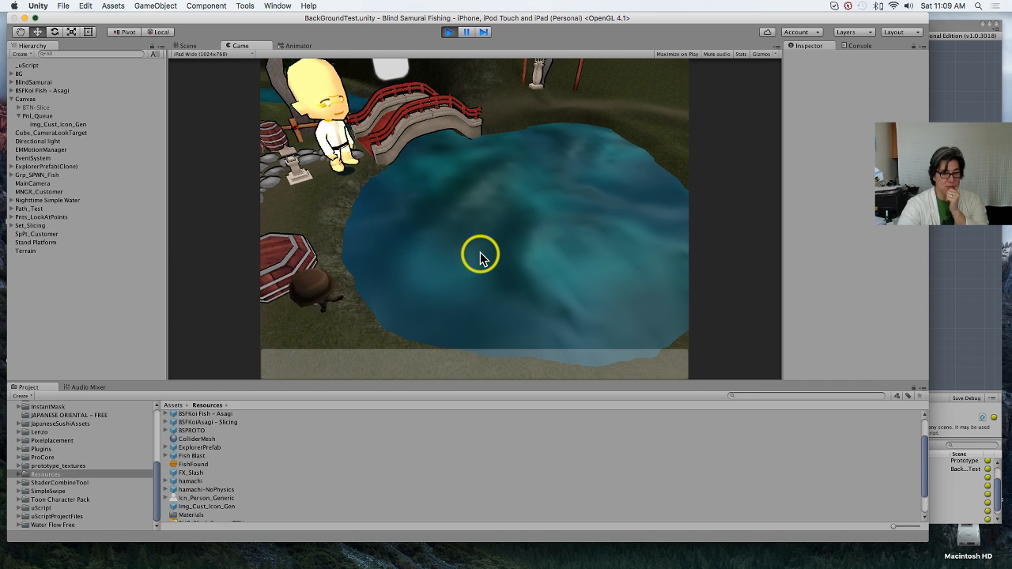
Step: Catch and slice another fish in the running scene to test the next customer, and stop playback
click(409, 235)
click(427, 214)
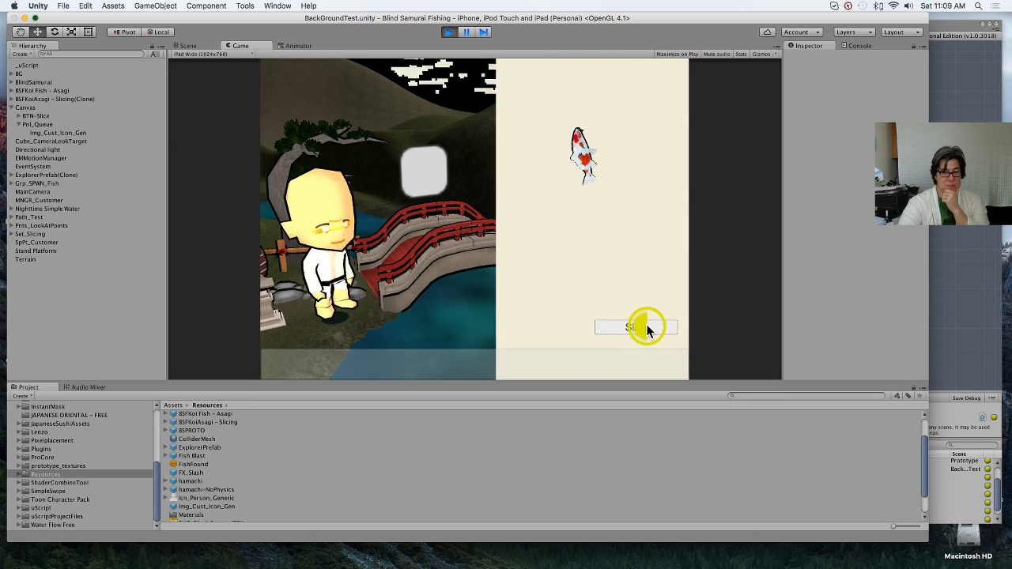
click(644, 326)
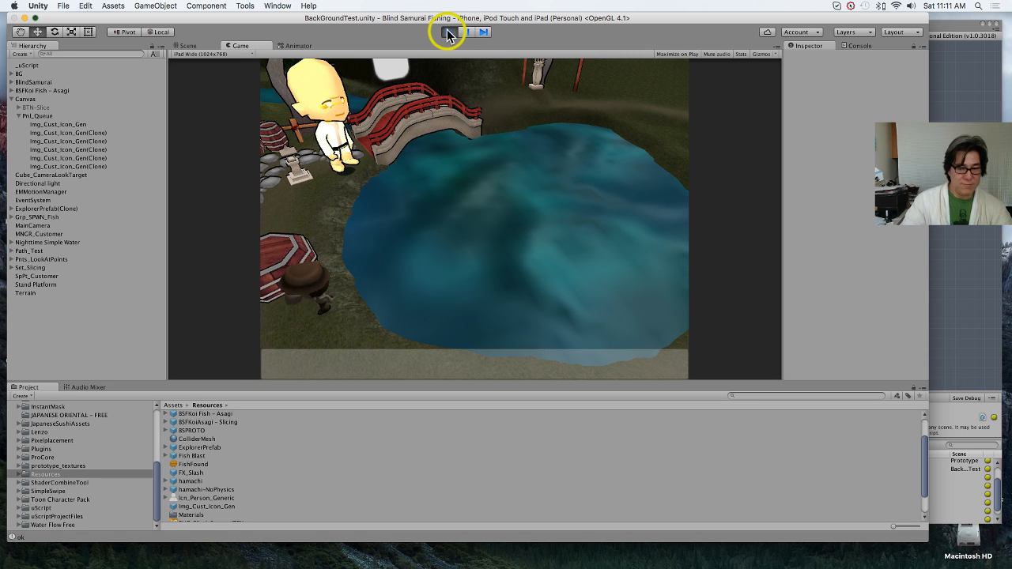
click(448, 32)
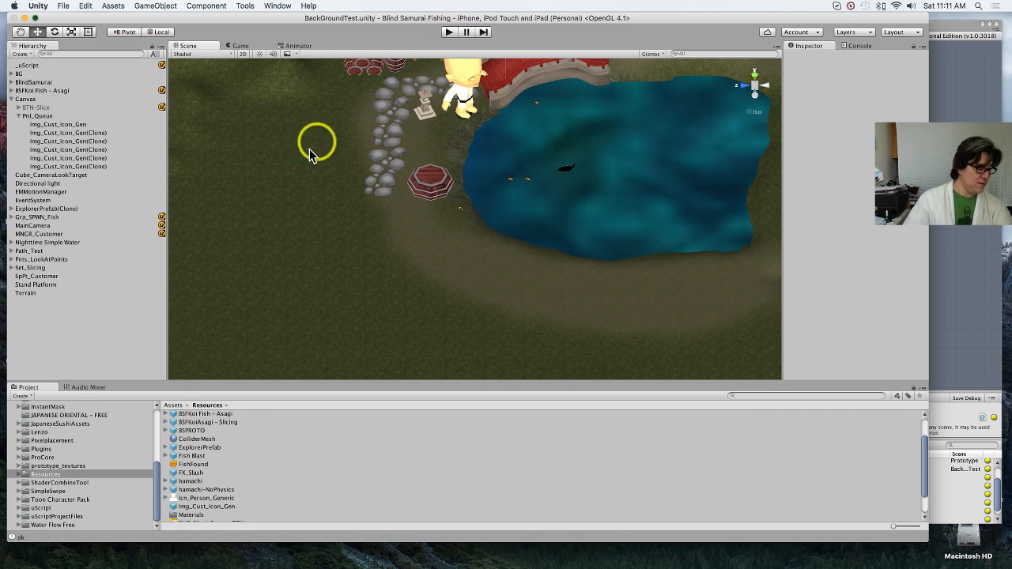